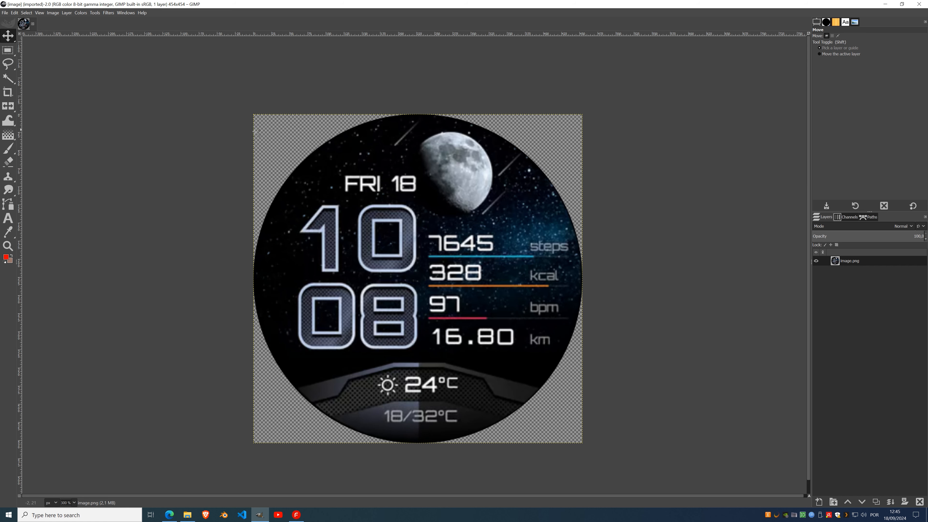
Copy the watch face picture from GIMP and paste it into the empty image widget in Facemaker.
{"action": "key", "text": "ctrl+c"}
{"action": "left_click", "coordinate": [887, 3]}
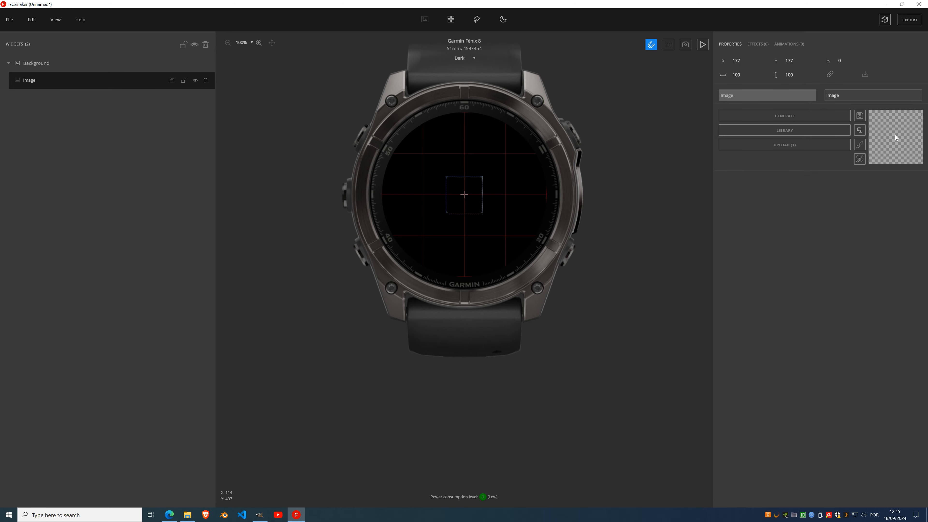
{"action": "key", "text": "ctrl+v"}
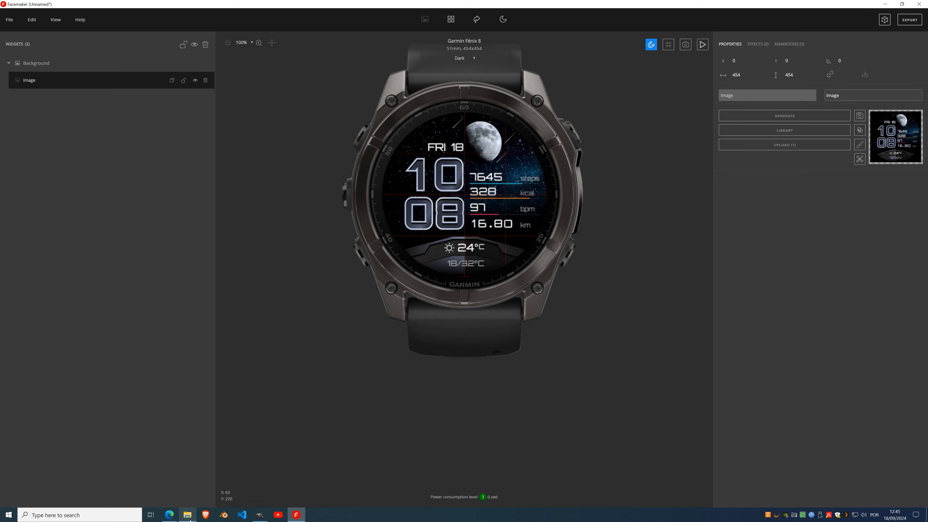
Load image.png from the SIDEKICK (L:) drive in File Explorer into the image widget, replacing its current picture.
{"action": "left_click", "coordinate": [188, 515]}
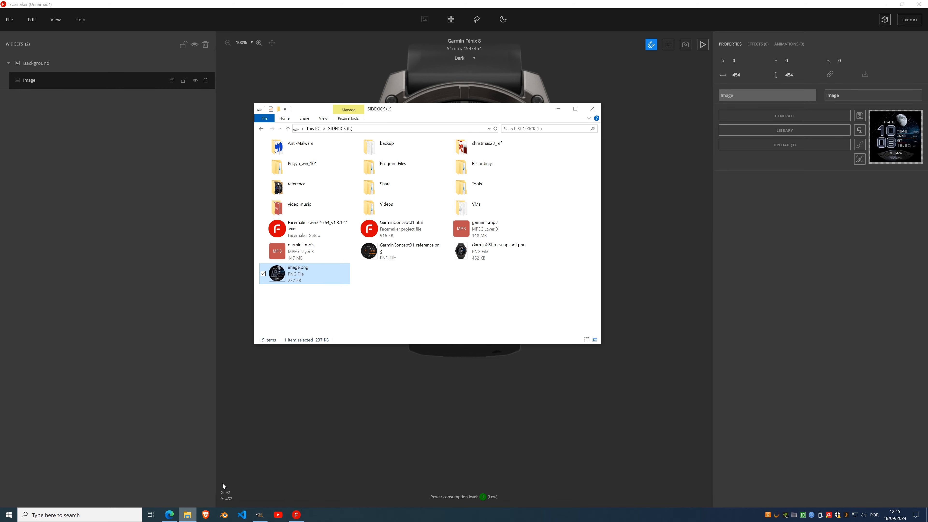
{"action": "left_click", "coordinate": [297, 295]}
{"action": "left_click", "coordinate": [284, 277]}
{"action": "left_click_drag", "start_coordinate": [279, 277], "coordinate": [899, 144]}
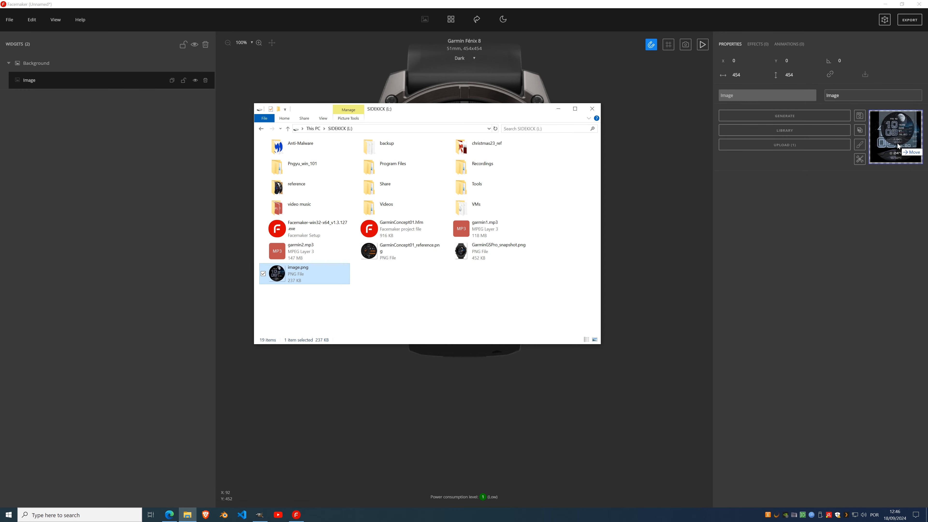
{"action": "left_click", "coordinate": [838, 224]}
{"action": "scroll", "coordinate": [472, 207], "scroll_direction": "up", "scroll_amount": 3}
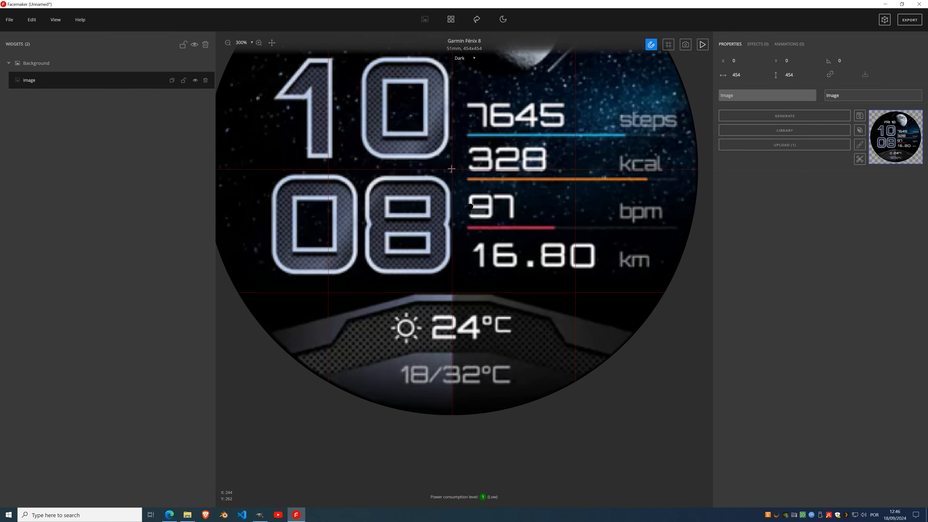
{"action": "scroll", "coordinate": [471, 207], "scroll_direction": "down", "scroll_amount": 3}
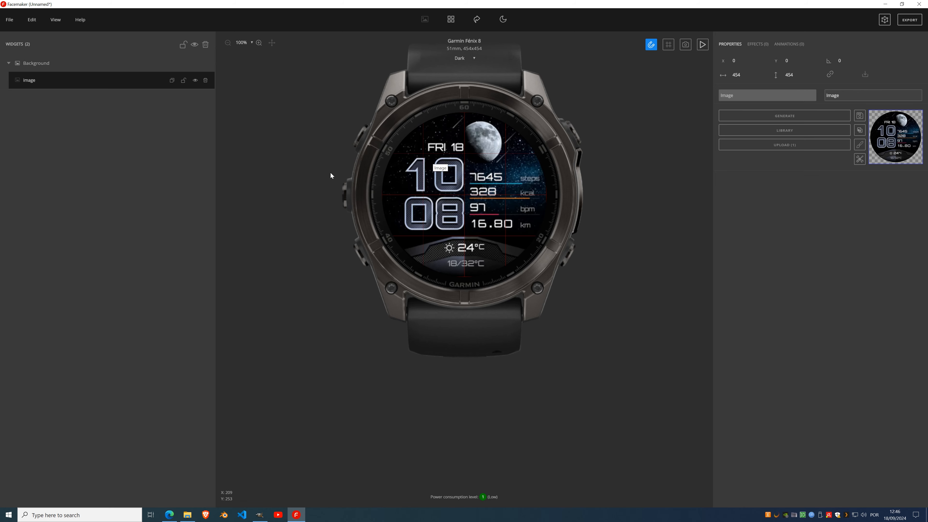
Rename the image widget as "ref" and lock all widgets.
{"action": "double_click", "coordinate": [30, 79]}
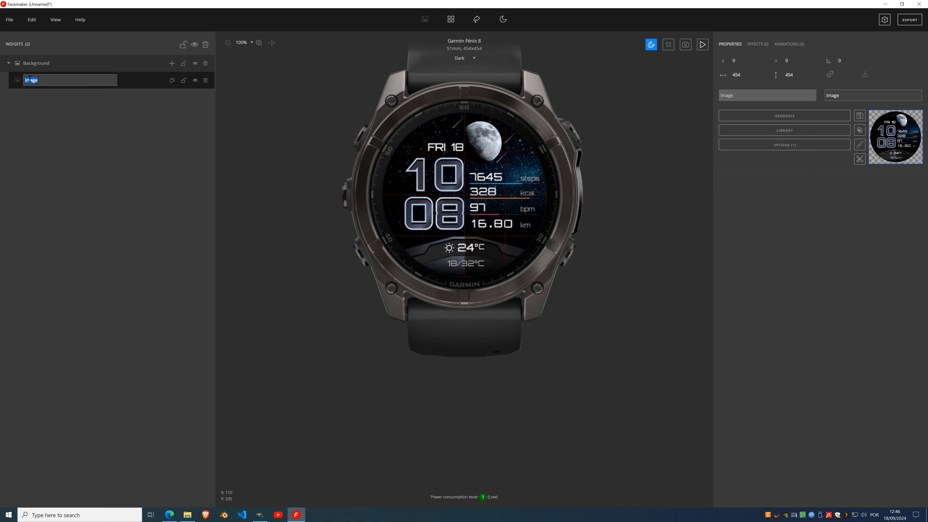
{"action": "type", "text": "ref"}
{"action": "key", "text": "Return"}
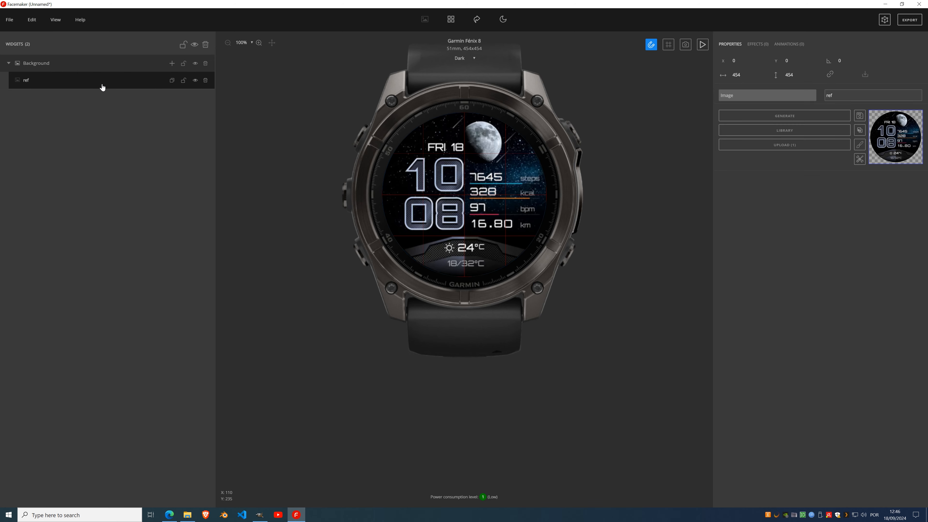
{"action": "left_click", "coordinate": [183, 45]}
Add a new image widget to the Background group and move it to about X 54, Y 168.
{"action": "left_click", "coordinate": [172, 65]}
{"action": "left_click", "coordinate": [168, 83]}
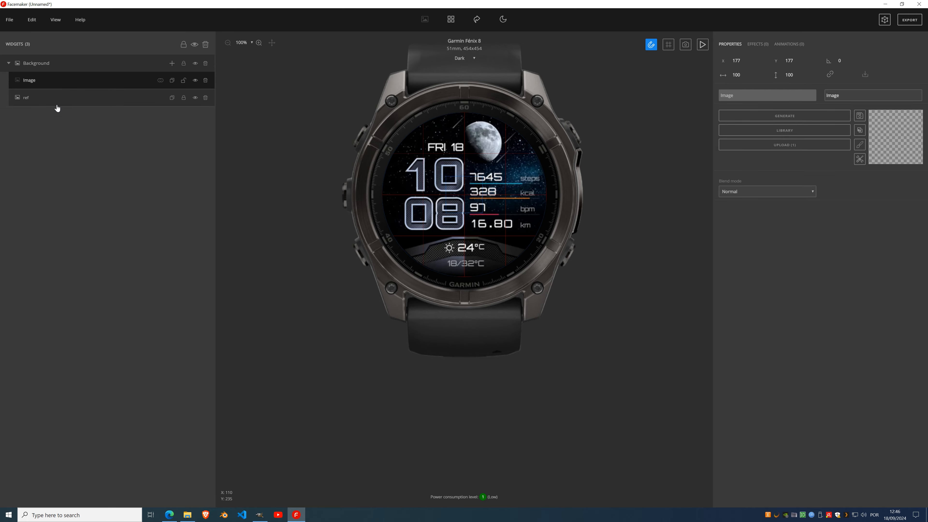
{"action": "scroll", "coordinate": [478, 196], "scroll_direction": "up", "scroll_amount": 3}
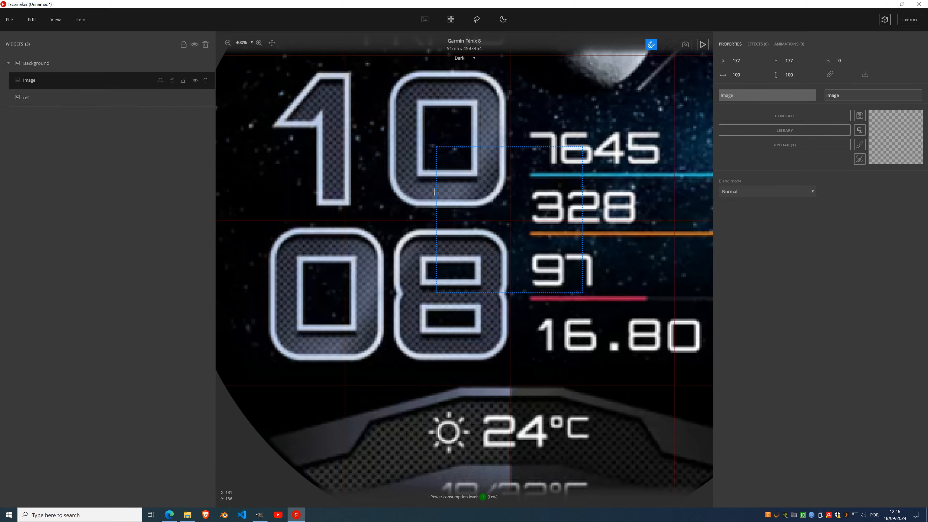
{"action": "left_click_drag", "start_coordinate": [453, 181], "coordinate": [275, 167]}
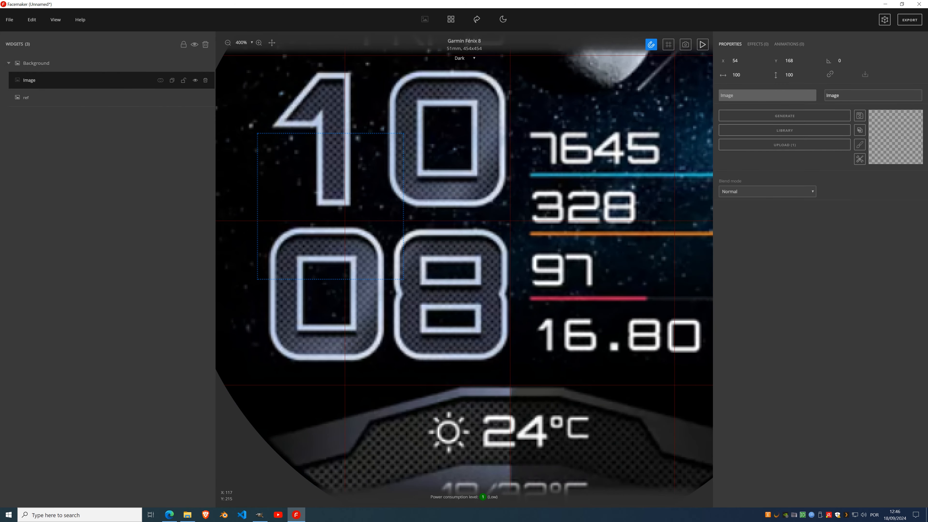
{"action": "scroll", "coordinate": [501, 192], "scroll_direction": "down", "scroll_amount": 5}
{"action": "scroll", "coordinate": [354, 180], "scroll_direction": "down", "scroll_amount": 2}
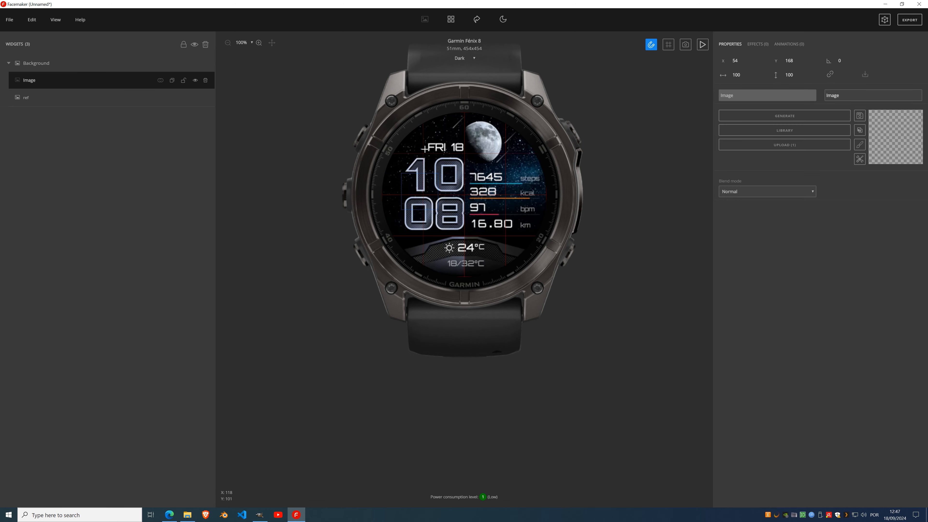
Hide the guidelines and move the empty image widget to X 177, Y 294, over the temperature readout.
{"action": "left_click", "coordinate": [55, 20]}
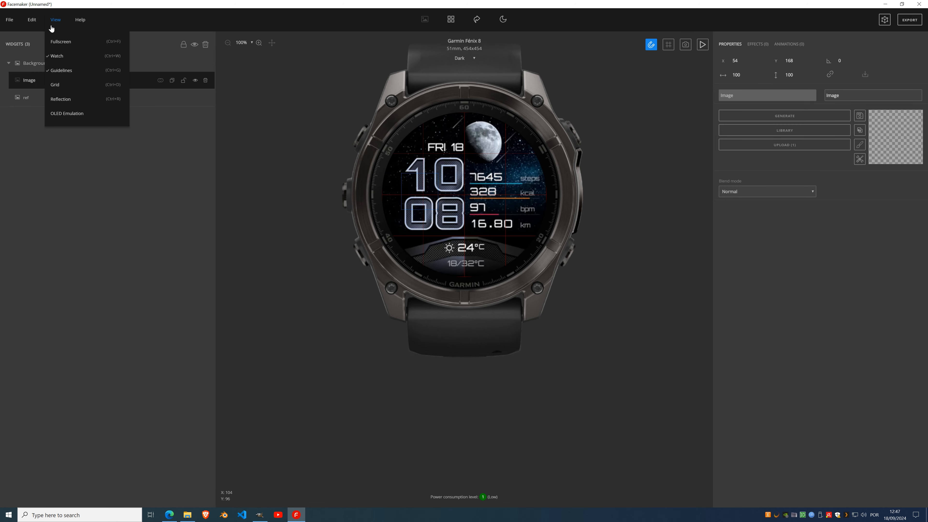
{"action": "left_click", "coordinate": [61, 72]}
{"action": "scroll", "coordinate": [448, 222], "scroll_direction": "up", "scroll_amount": 4}
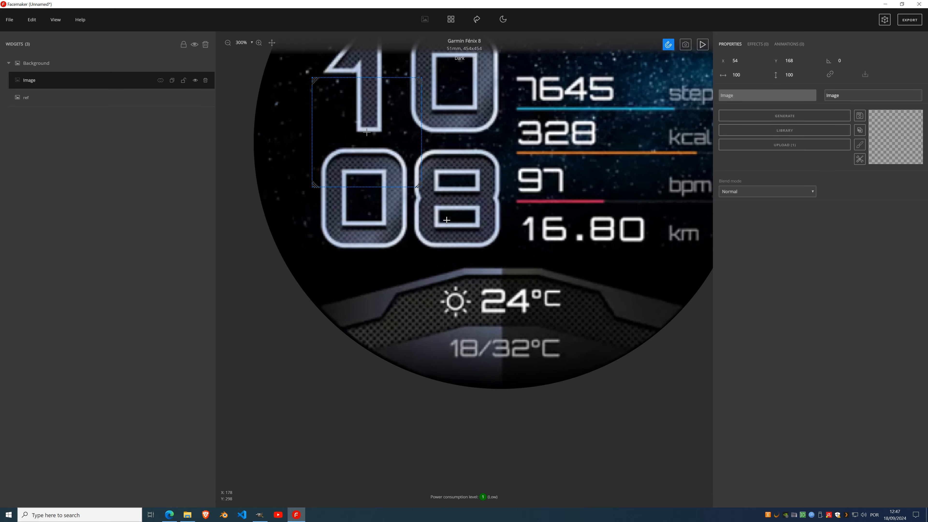
{"action": "left_click_drag", "start_coordinate": [396, 154], "coordinate": [511, 272]}
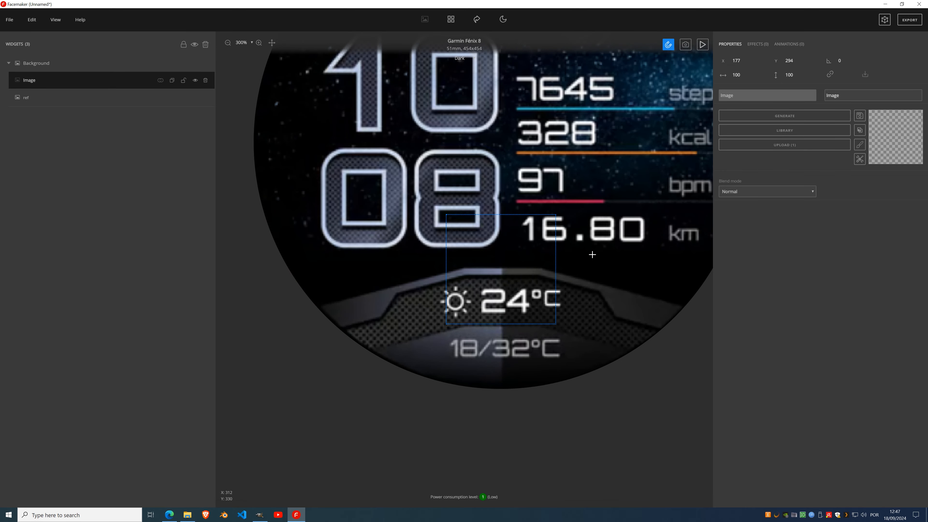
{"action": "scroll", "coordinate": [548, 213], "scroll_direction": "down", "scroll_amount": 4}
{"action": "scroll", "coordinate": [562, 320], "scroll_direction": "up", "scroll_amount": 5}
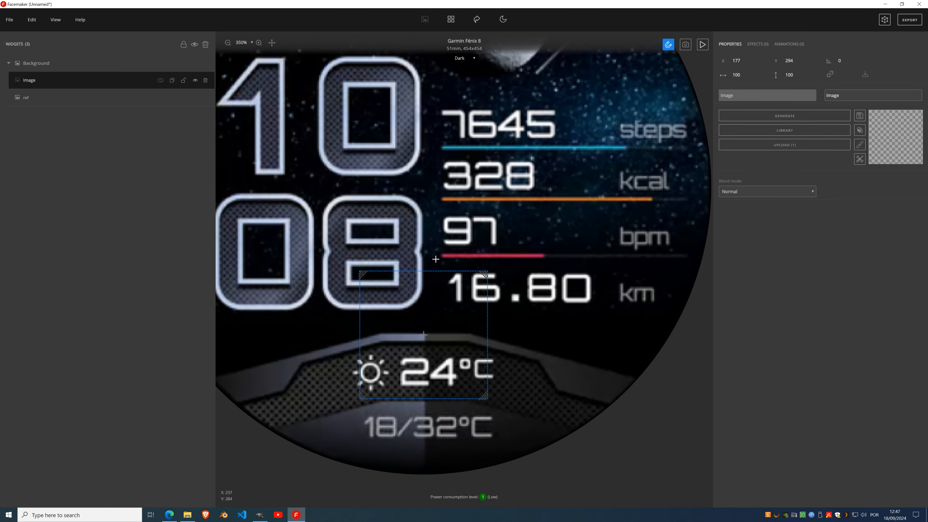
Snap the empty image widget to the watch face's upper-left corner at X 0, Y 0.
{"action": "scroll", "coordinate": [365, 274], "scroll_direction": "down", "scroll_amount": 4}
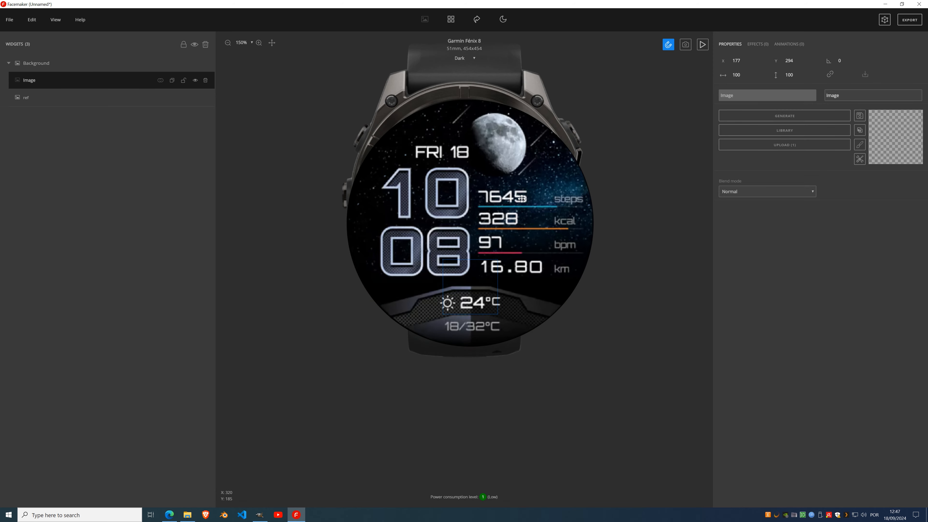
{"action": "scroll", "coordinate": [516, 206], "scroll_direction": "up", "scroll_amount": 4}
{"action": "left_click_drag", "start_coordinate": [467, 386], "coordinate": [380, 236]}
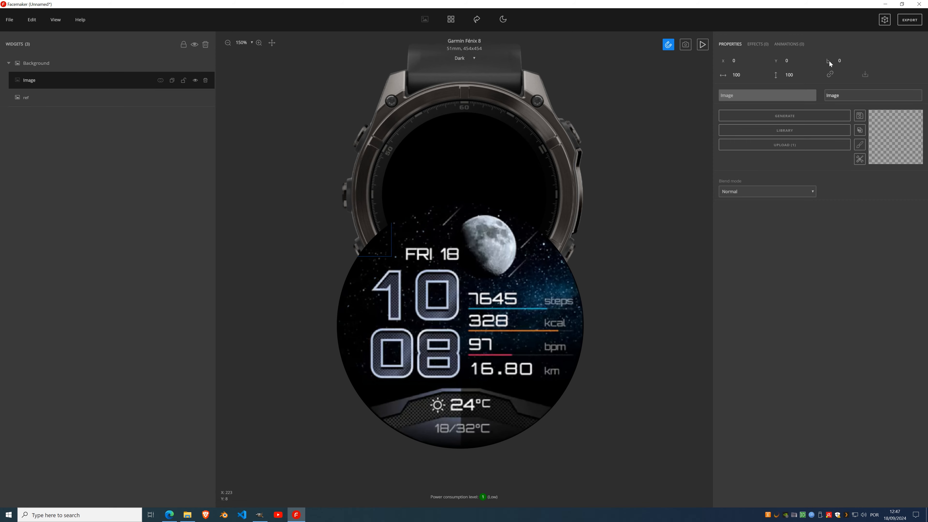
Generate a four-sided polygon in the image widget and change its fill colour to black.
{"action": "left_click", "coordinate": [796, 118]}
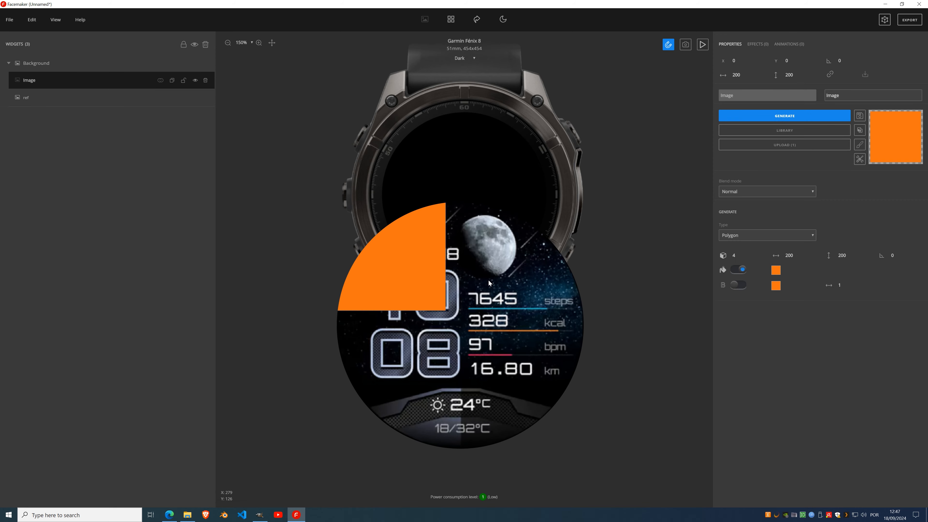
{"action": "scroll", "coordinate": [489, 242], "scroll_direction": "down", "scroll_amount": 5}
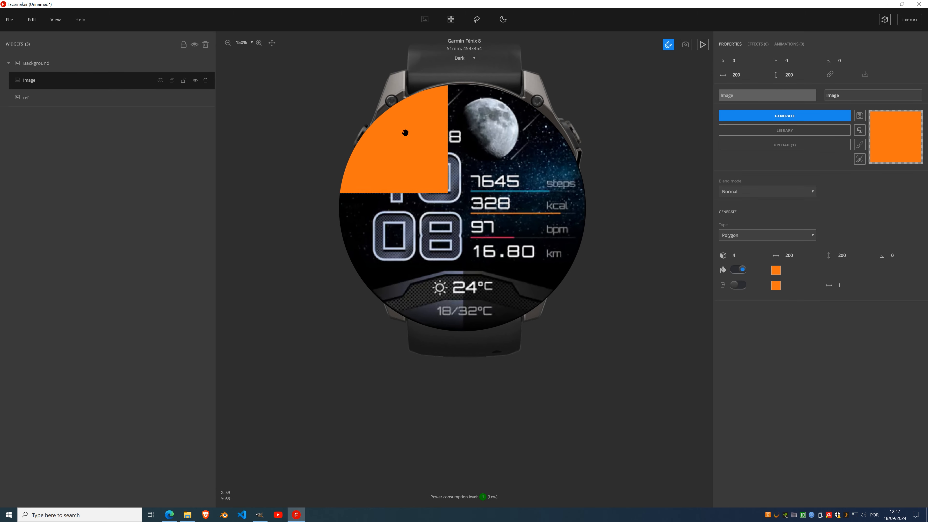
{"action": "left_click", "coordinate": [776, 271]}
{"action": "left_click_drag", "start_coordinate": [511, 217], "coordinate": [296, 248]}
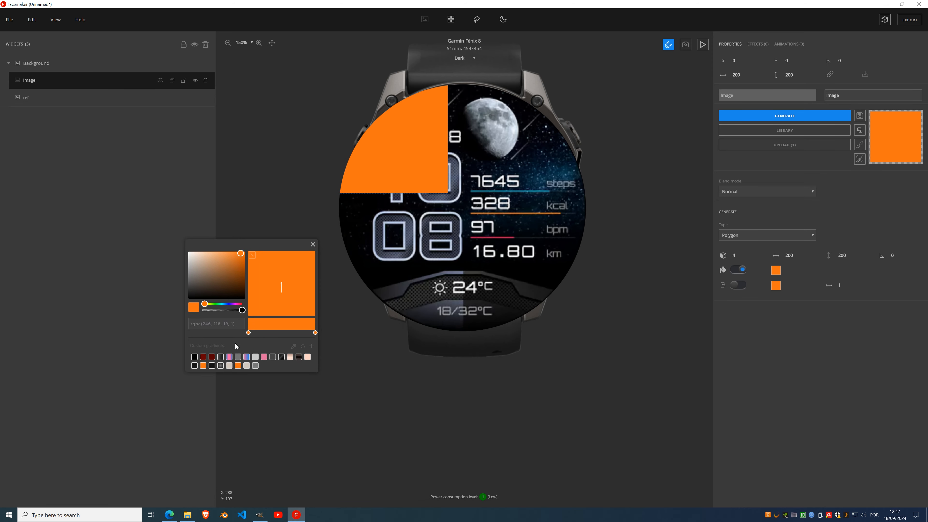
{"action": "left_click", "coordinate": [194, 357]}
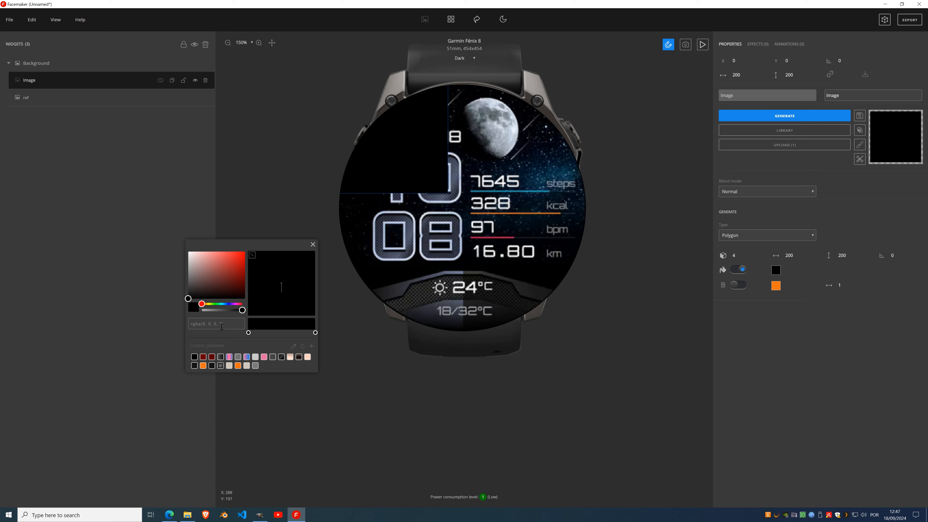
{"action": "left_click", "coordinate": [312, 245]}
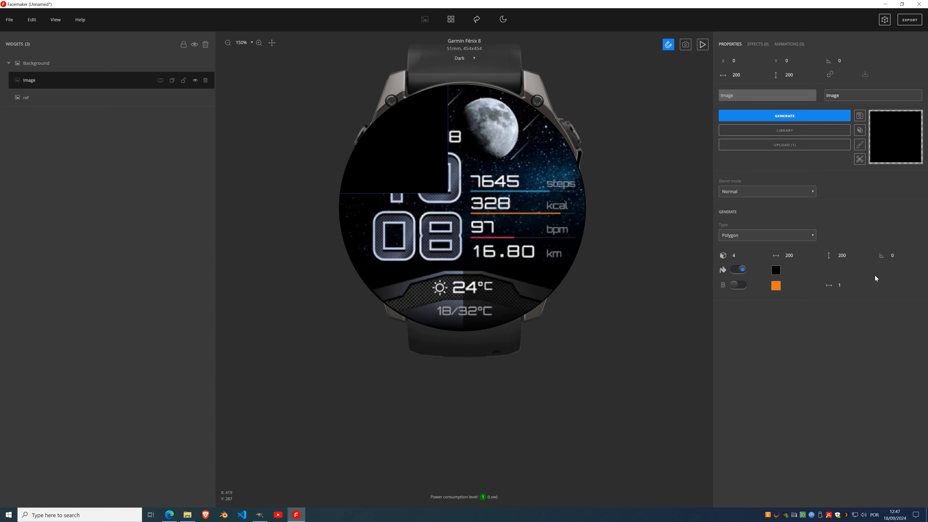
Set the generated polygon's width and height to 454 and finish generating the image.
{"action": "left_click", "coordinate": [788, 256]}
{"action": "type", "text": "454"}
{"action": "key", "text": "Tab"}
{"action": "type", "text": "454"}
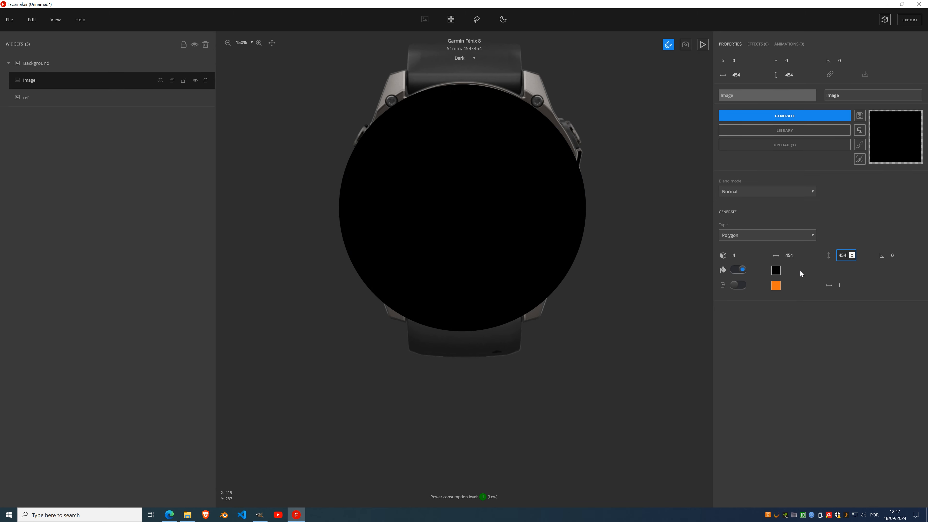
{"action": "left_click", "coordinate": [856, 339]}
{"action": "left_click", "coordinate": [792, 117]}
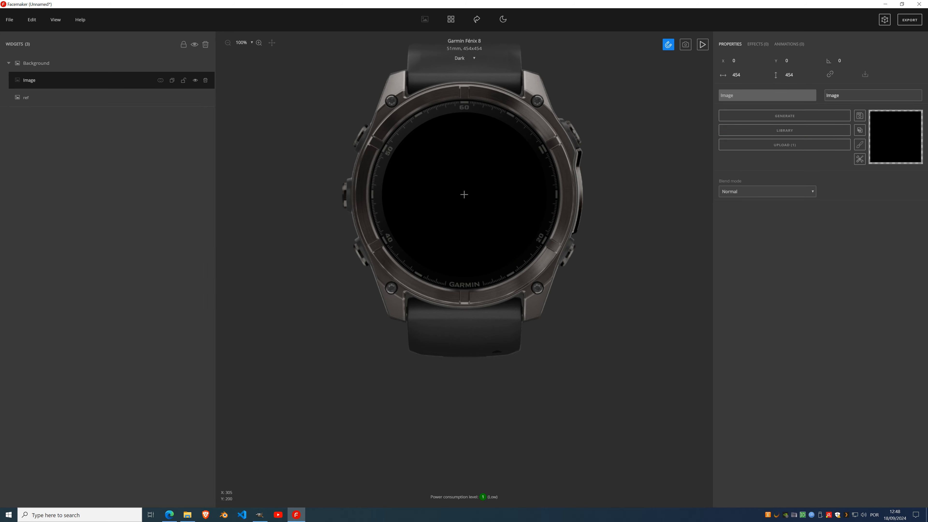
Rename the black image widget as "bg", lock it and hide it.
{"action": "double_click", "coordinate": [34, 81]}
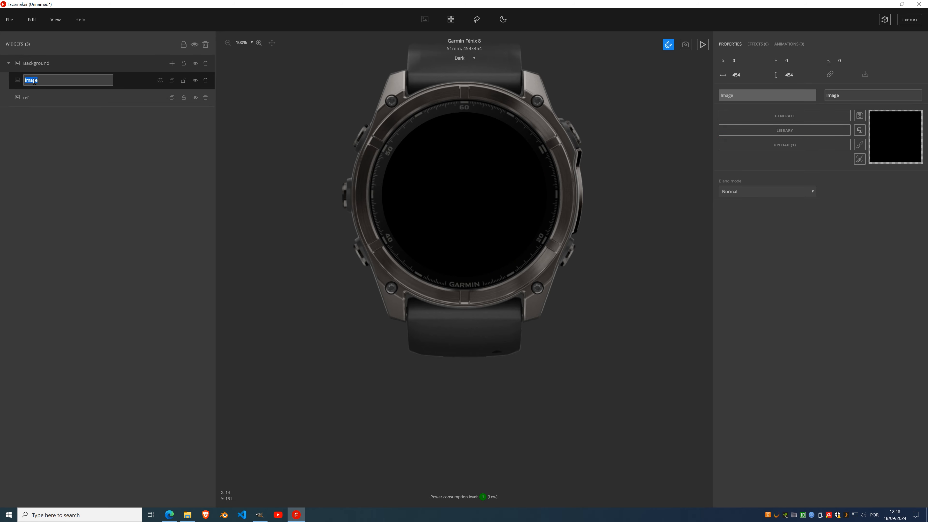
{"action": "type", "text": "bg"}
{"action": "key", "text": "Return"}
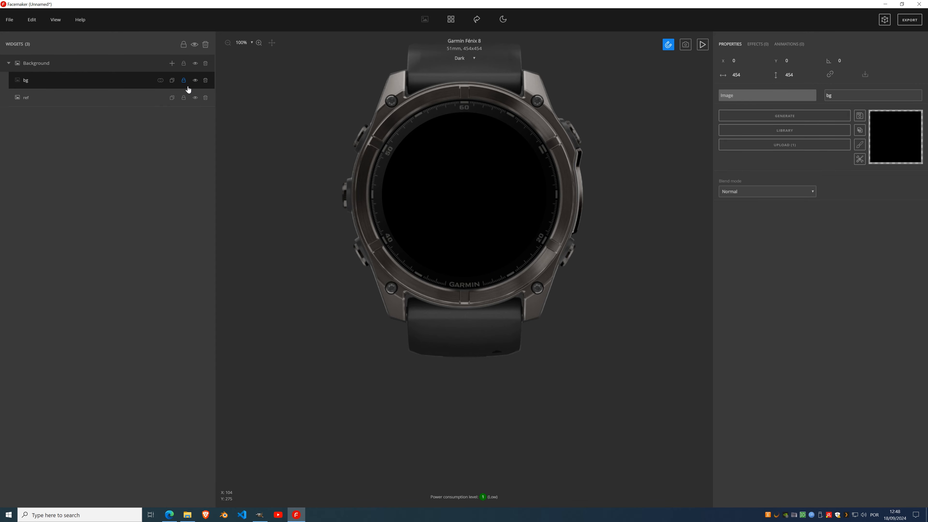
{"action": "left_click", "coordinate": [195, 80]}
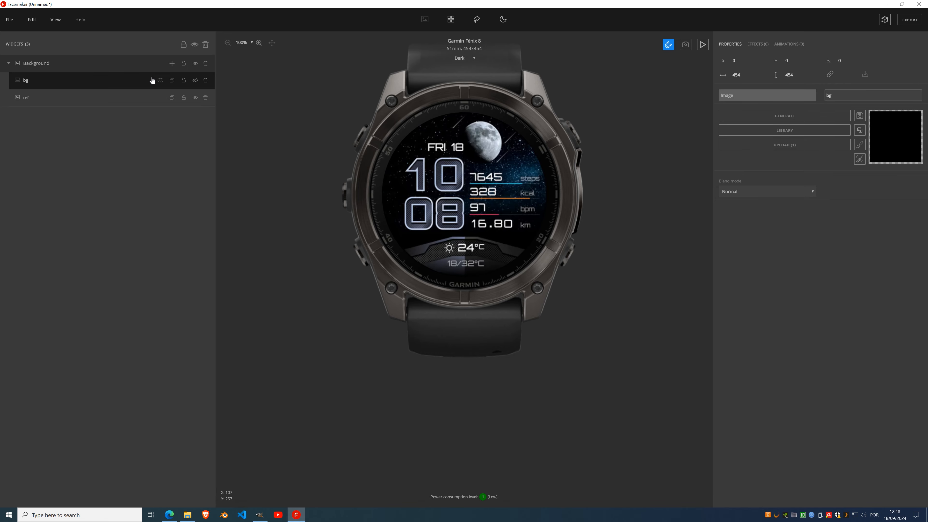
Add another image widget to the Background group and move it to about X 179, Y 208.
{"action": "left_click", "coordinate": [172, 64]}
{"action": "left_click", "coordinate": [173, 86]}
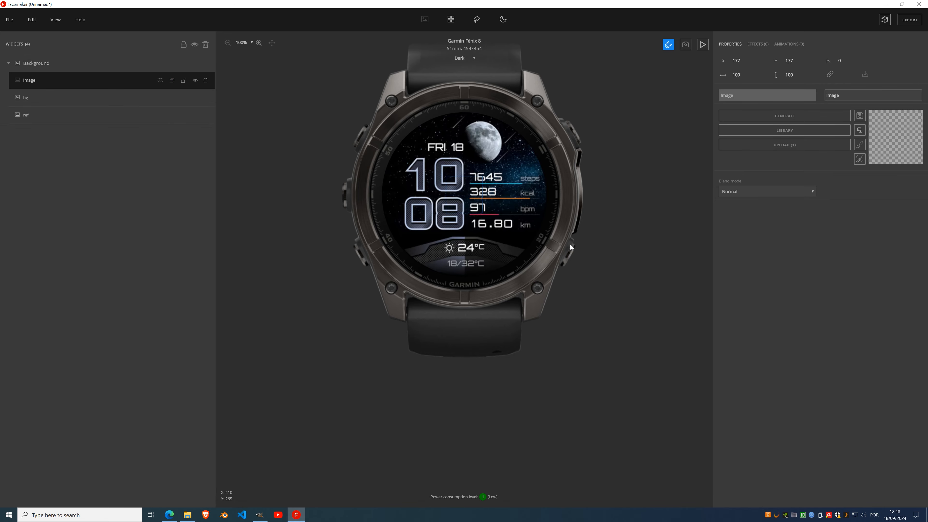
{"action": "scroll", "coordinate": [465, 197], "scroll_direction": "up", "scroll_amount": 4}
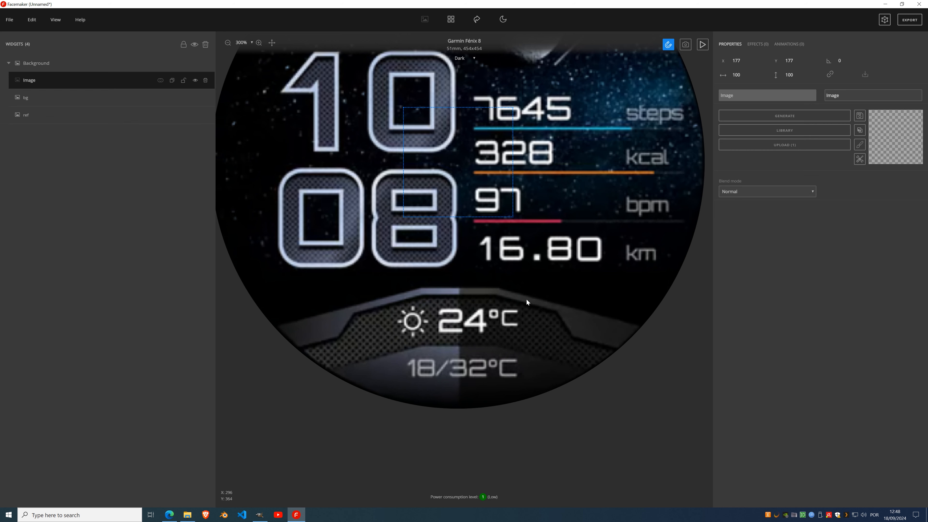
{"action": "left_click_drag", "start_coordinate": [452, 176], "coordinate": [459, 195]}
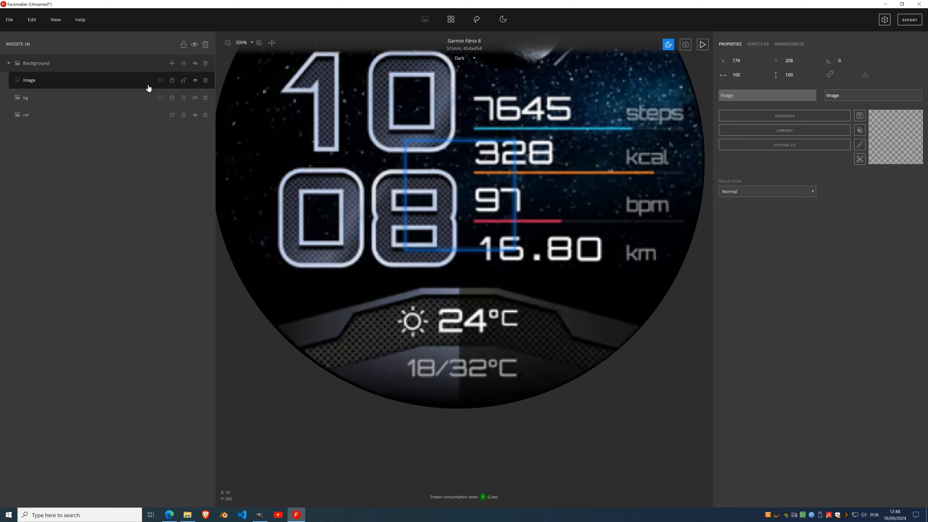
Start a vector drawing in the new image widget and turn on the canvas grid lines over the lower panel.
{"action": "left_click", "coordinate": [859, 149]}
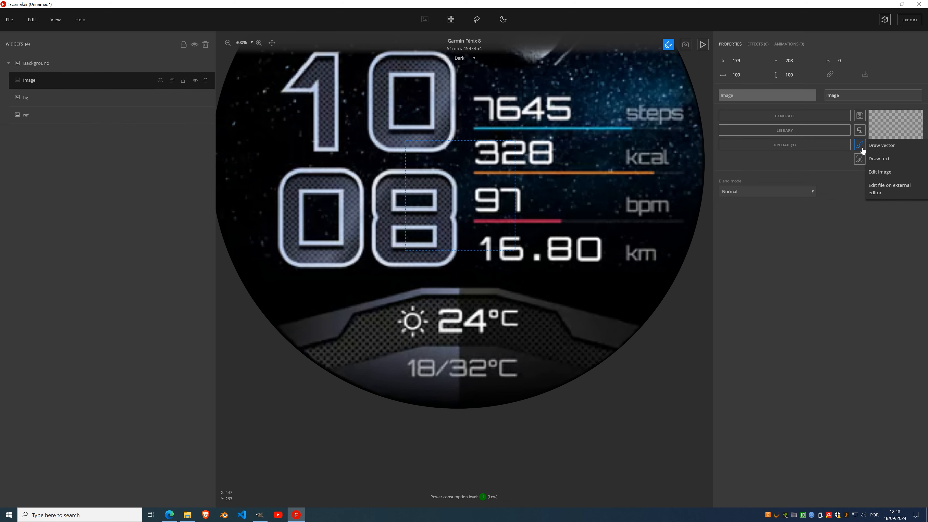
{"action": "left_click", "coordinate": [896, 148]}
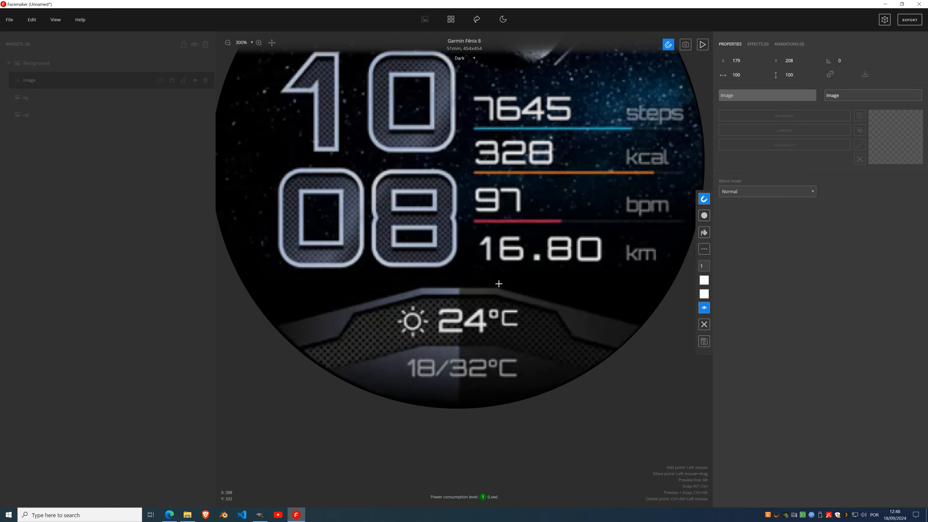
{"action": "scroll", "coordinate": [404, 296], "scroll_direction": "up", "scroll_amount": 2}
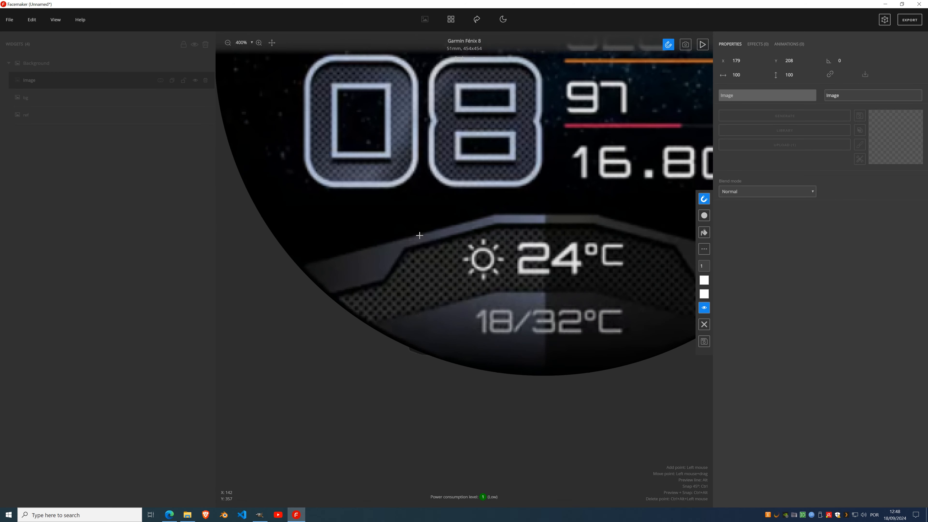
{"action": "scroll", "coordinate": [413, 232], "scroll_direction": "up", "scroll_amount": 1}
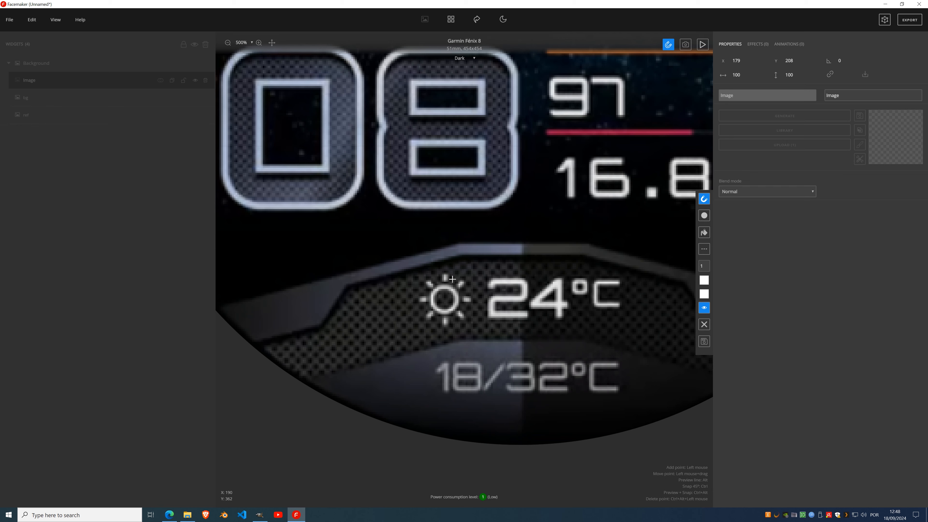
{"action": "key", "text": "g"}
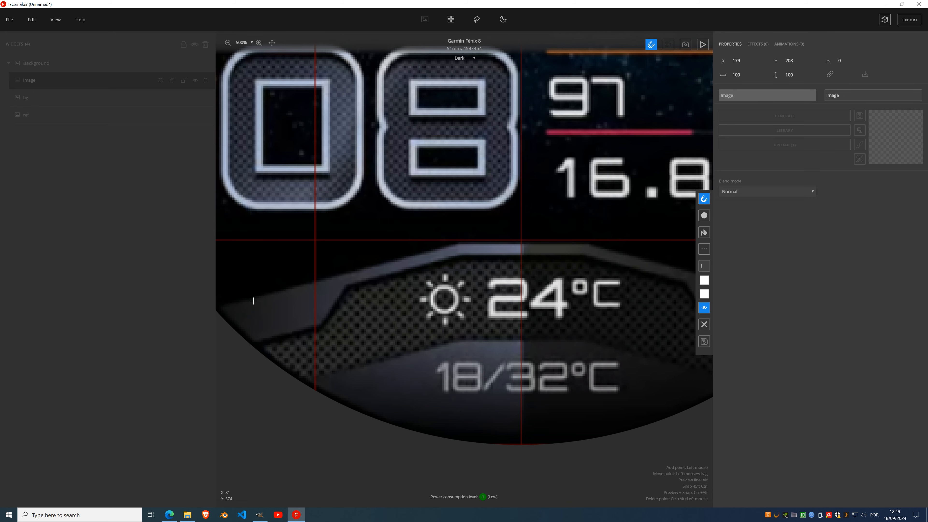
{"action": "left_click_drag", "start_coordinate": [298, 314], "coordinate": [315, 327]}
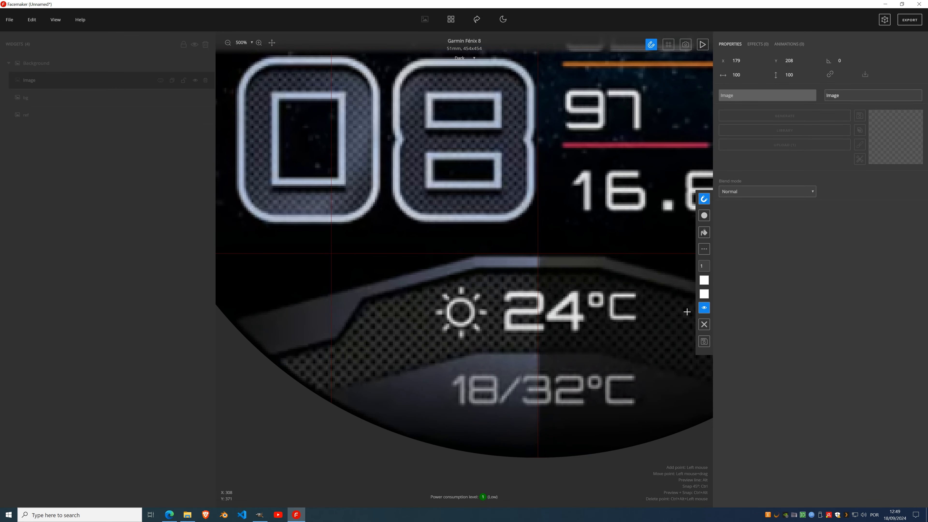
Outline the lower panel's left half as a closed four-point shape, extending slightly past the vertical centre line down to the rim.
{"action": "left_click", "coordinate": [229, 322]}
{"action": "left_click", "coordinate": [474, 256]}
{"action": "left_click", "coordinate": [473, 256]}
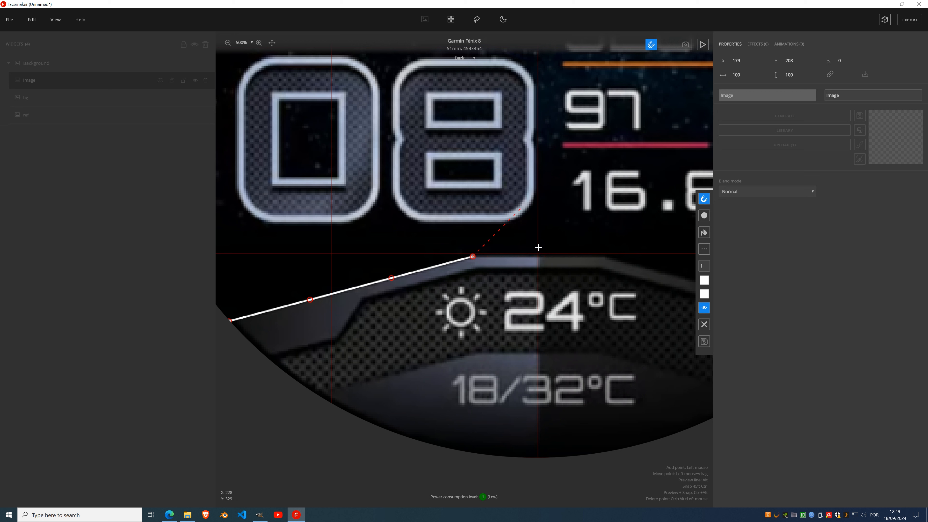
{"action": "left_click", "coordinate": [544, 256]}
{"action": "left_click", "coordinate": [544, 457]}
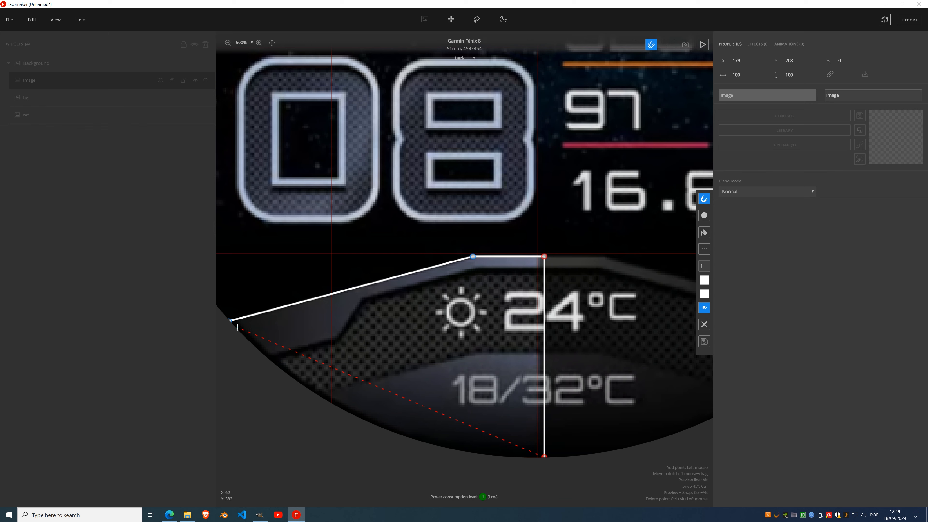
{"action": "left_click", "coordinate": [230, 321]}
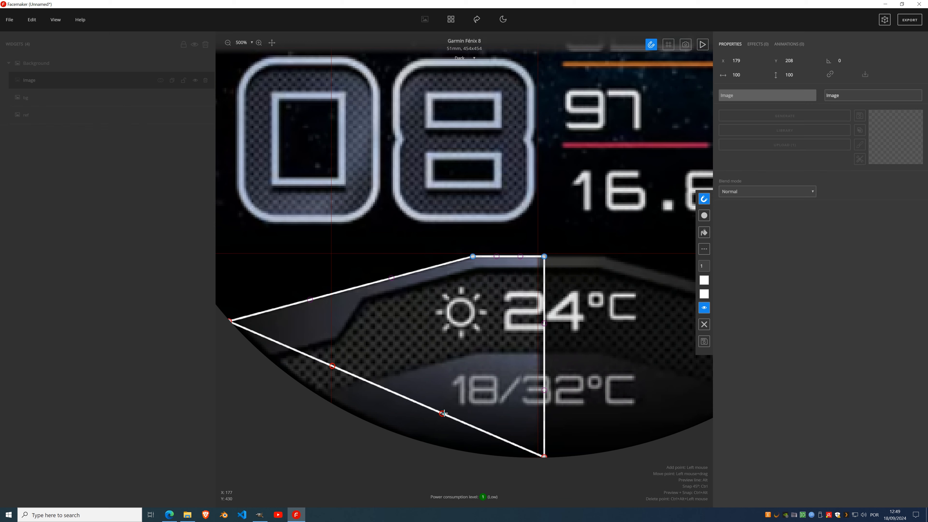
Curve the outline's lower edge along the round watch rim and save the vector as a filled shape.
{"action": "left_click_drag", "start_coordinate": [442, 414], "coordinate": [409, 462]}
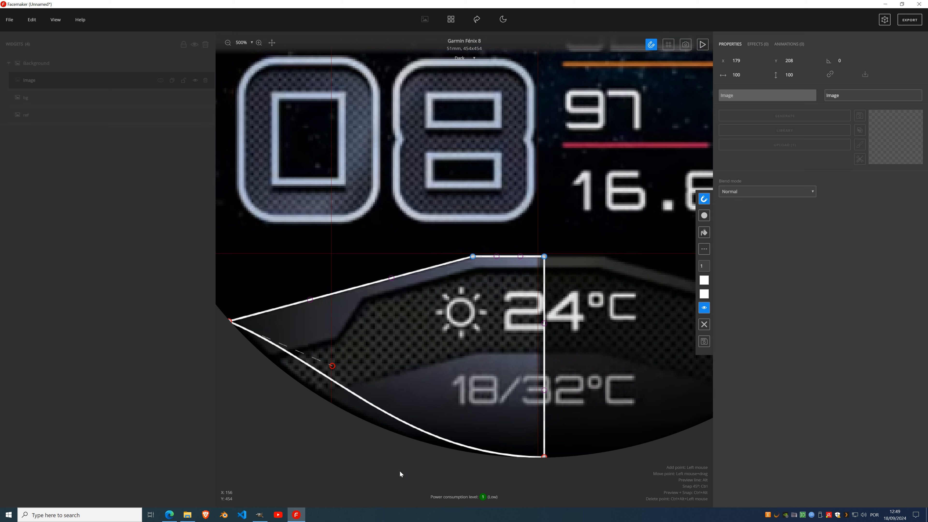
{"action": "left_click_drag", "start_coordinate": [333, 366], "coordinate": [343, 446]}
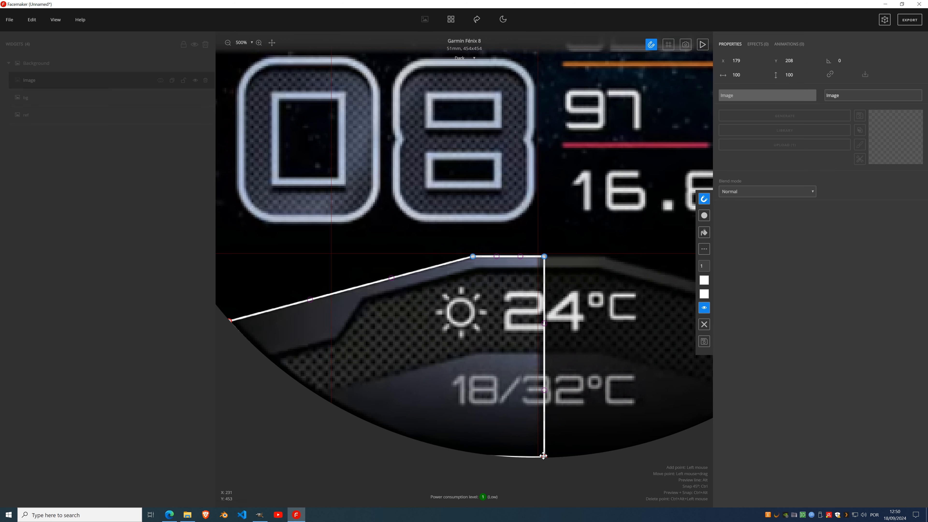
{"action": "left_click_drag", "start_coordinate": [544, 456], "coordinate": [544, 459]}
{"action": "left_click", "coordinate": [704, 233]}
{"action": "left_click", "coordinate": [704, 343]}
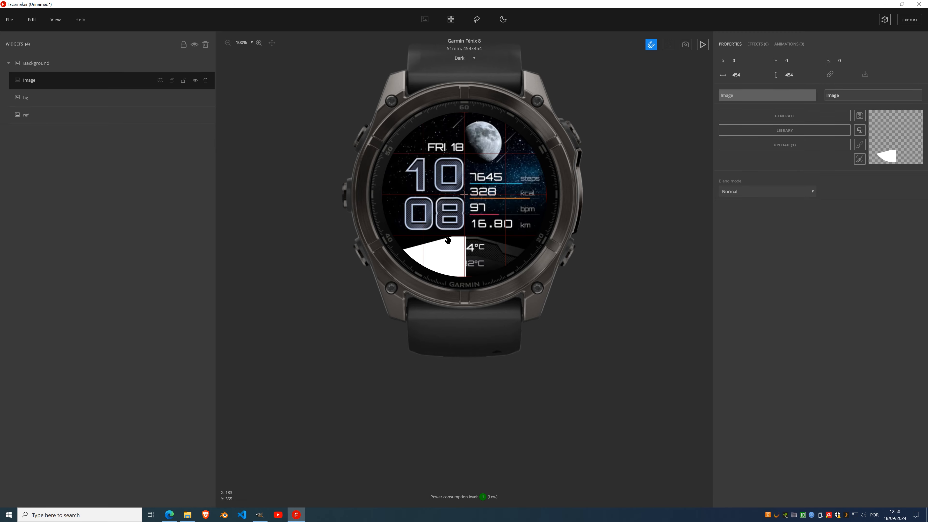
Add a Mirror effect to the white half-panel image.
{"action": "scroll", "coordinate": [459, 254], "scroll_direction": "up", "scroll_amount": 5}
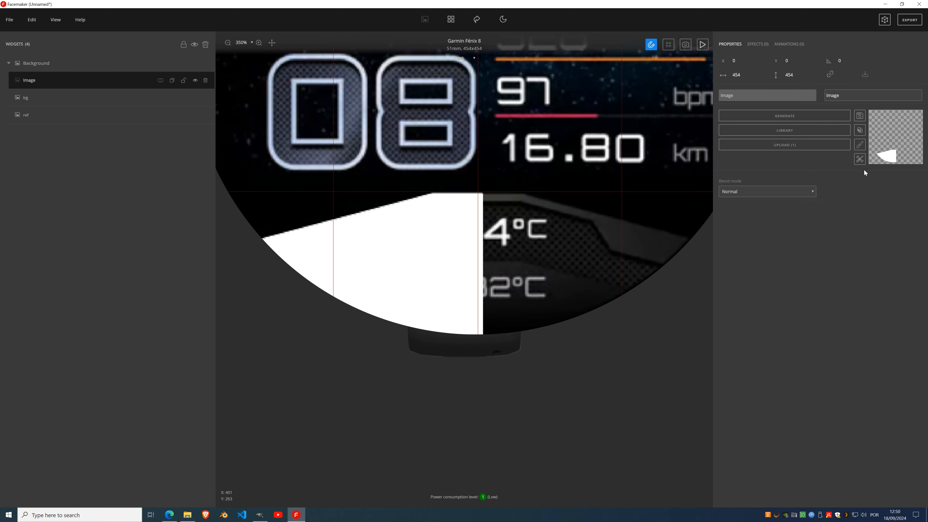
{"action": "left_click", "coordinate": [861, 160]}
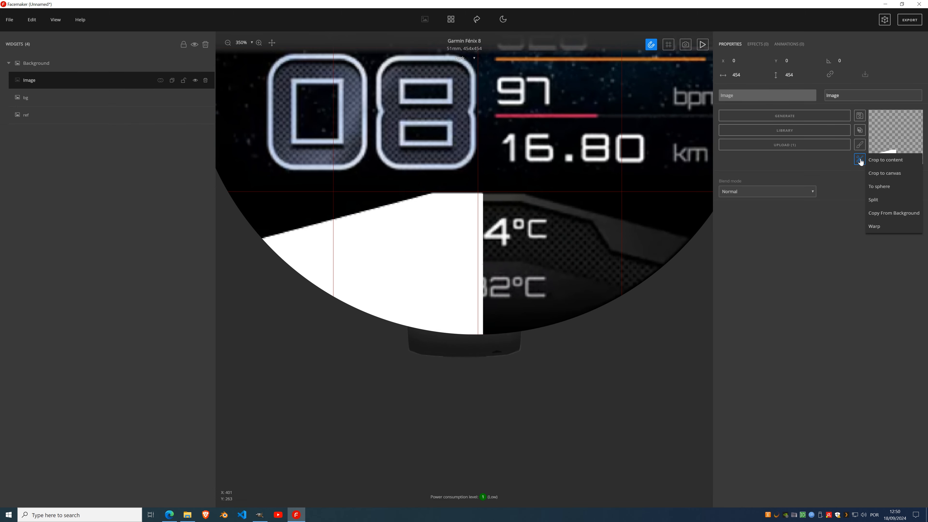
{"action": "left_click", "coordinate": [763, 45]}
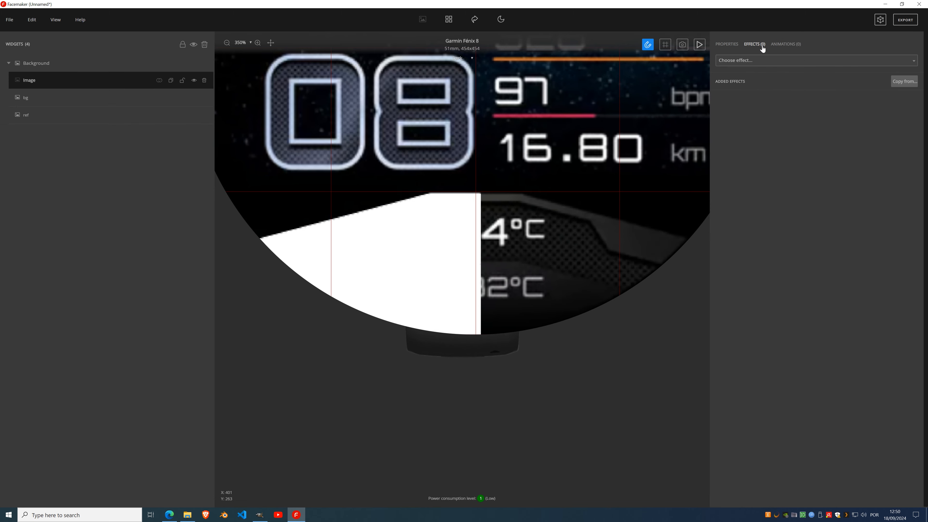
{"action": "left_click", "coordinate": [769, 62]}
{"action": "type", "text": "mirror"}
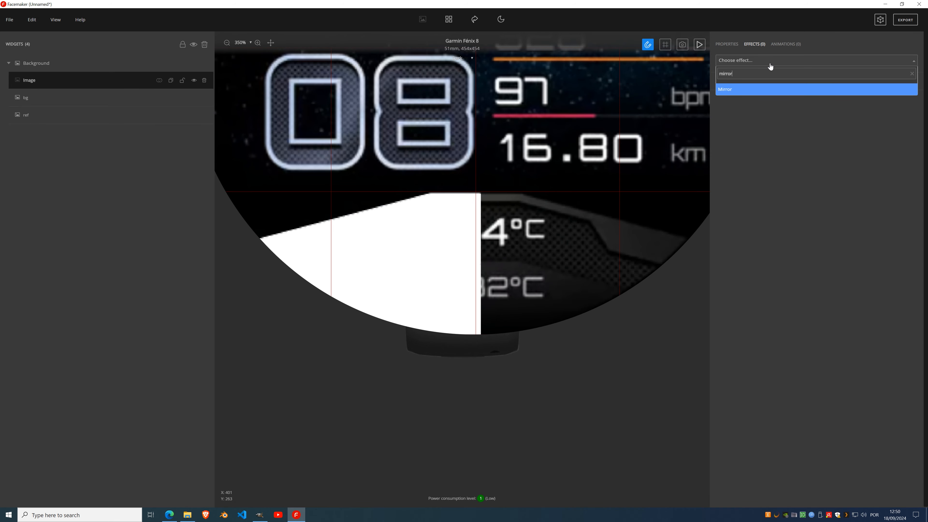
{"action": "left_click", "coordinate": [771, 90]}
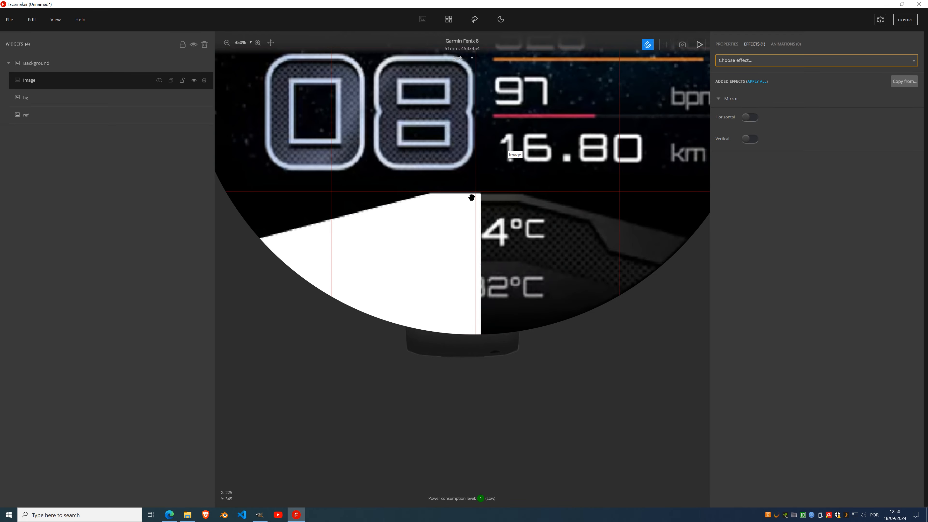
Turn on horizontal mirroring for the half-panel shape and apply the effect permanently to the image.
{"action": "scroll", "coordinate": [402, 133], "scroll_direction": "up", "scroll_amount": 5}
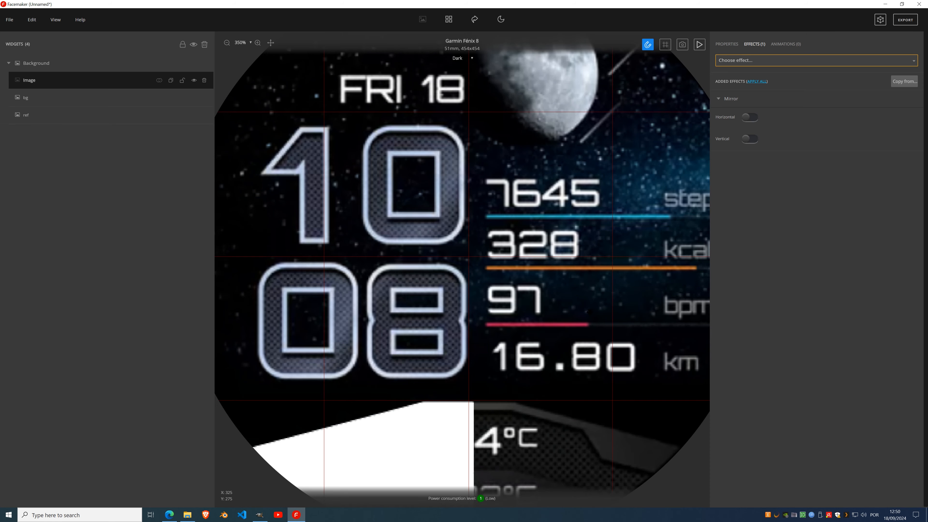
{"action": "scroll", "coordinate": [584, 222], "scroll_direction": "down", "scroll_amount": 4}
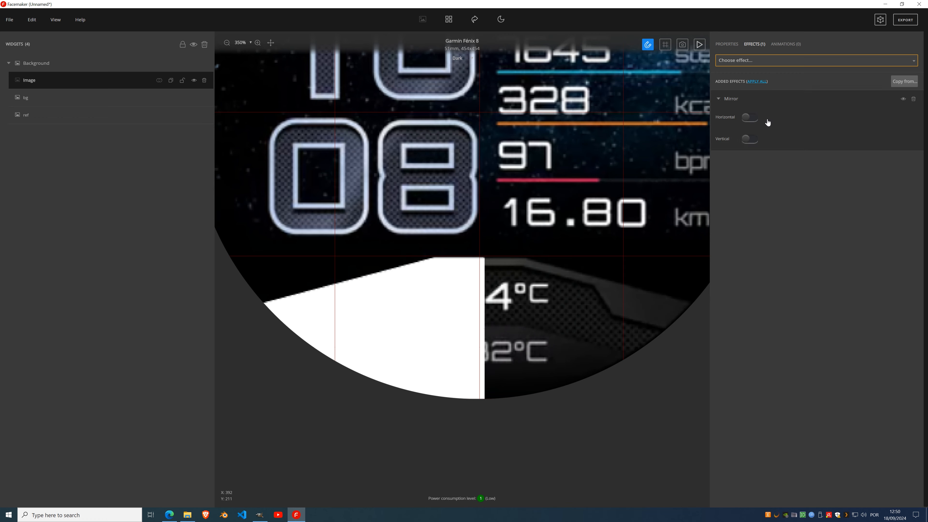
{"action": "left_click", "coordinate": [755, 120]}
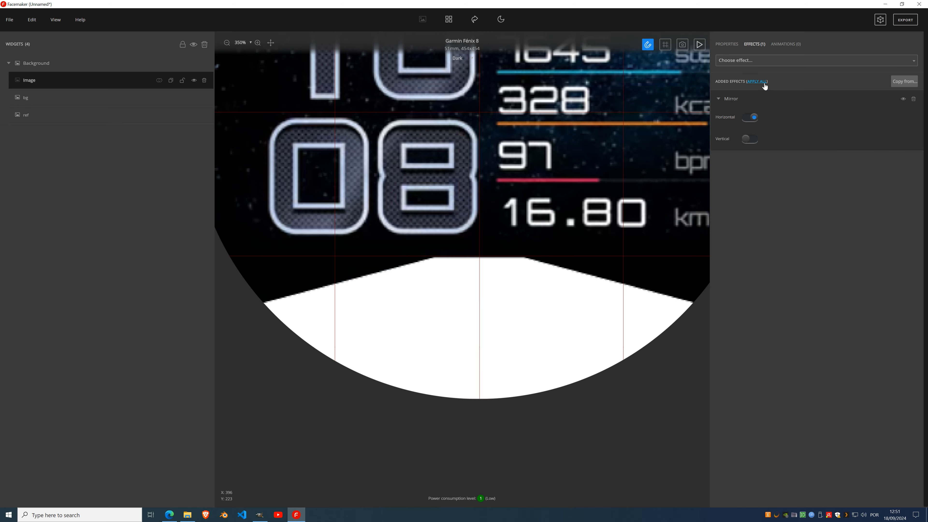
{"action": "left_click", "coordinate": [758, 82]}
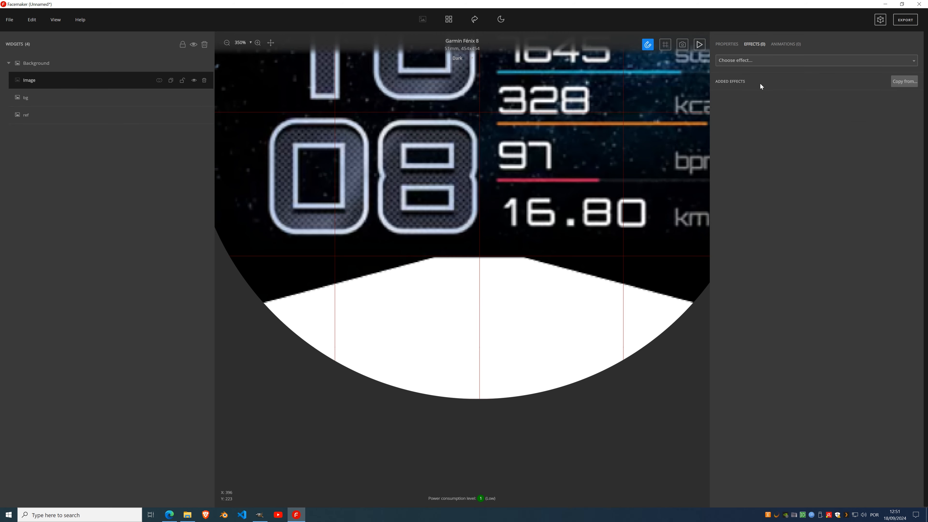
Crop the mirrored panel image to its content.
{"action": "left_click", "coordinate": [726, 44]}
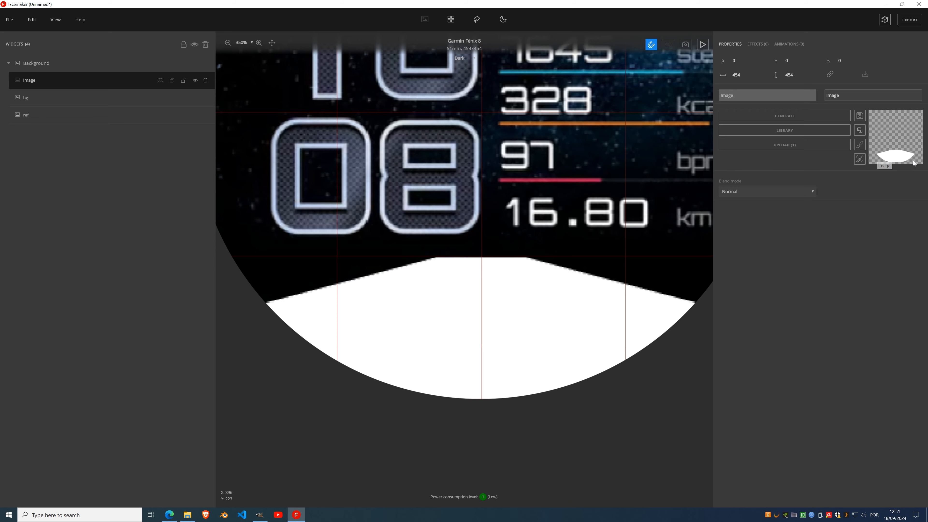
{"action": "left_click", "coordinate": [860, 159]}
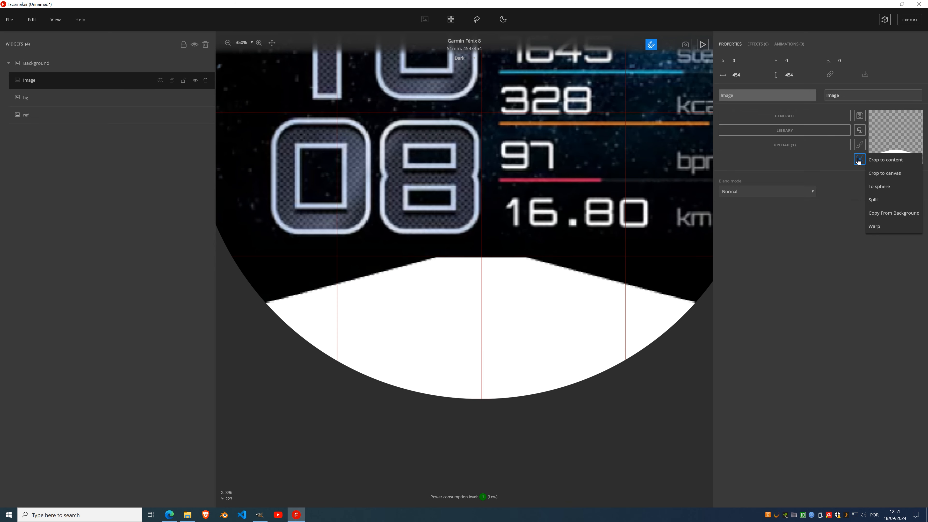
{"action": "left_click", "coordinate": [890, 188]}
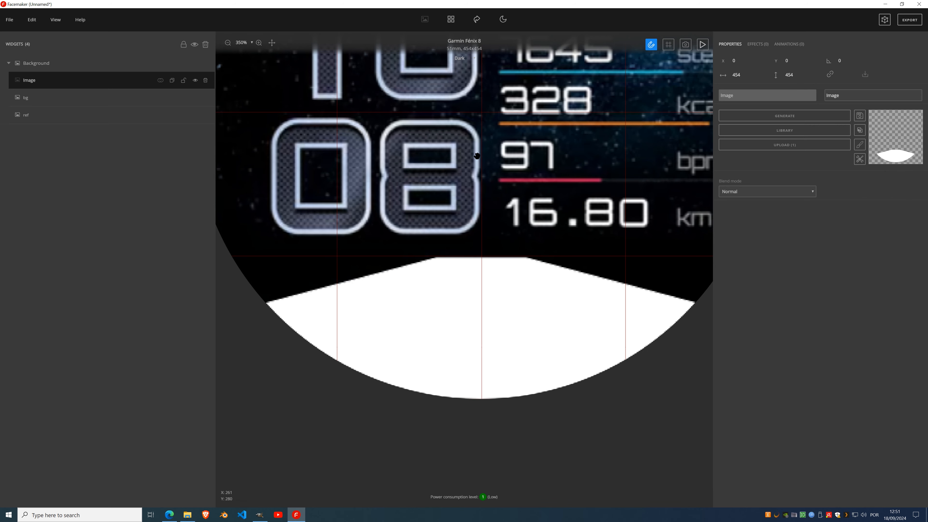
{"action": "left_click", "coordinate": [860, 159]}
{"action": "left_click", "coordinate": [897, 165]}
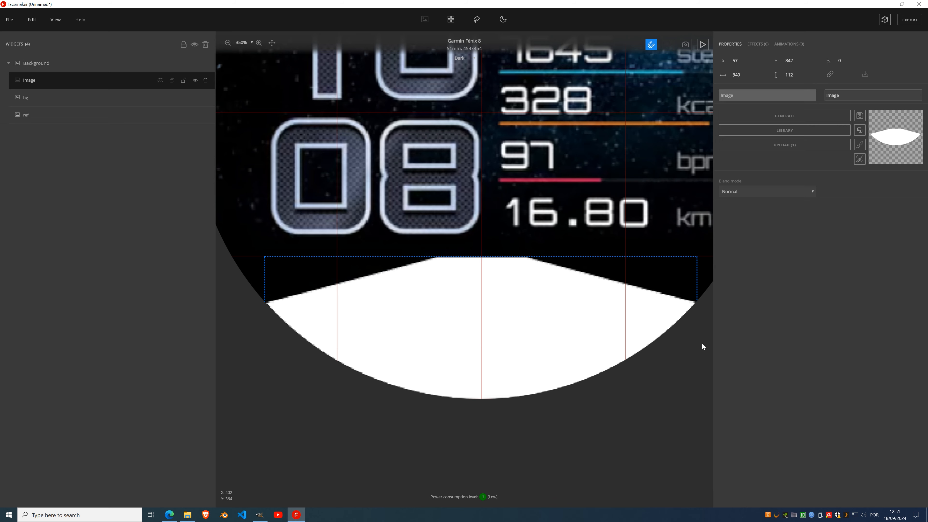
Lock and hide the panel image to expose the reference, and add a Gradient effect to it.
{"action": "left_click", "coordinate": [196, 80]}
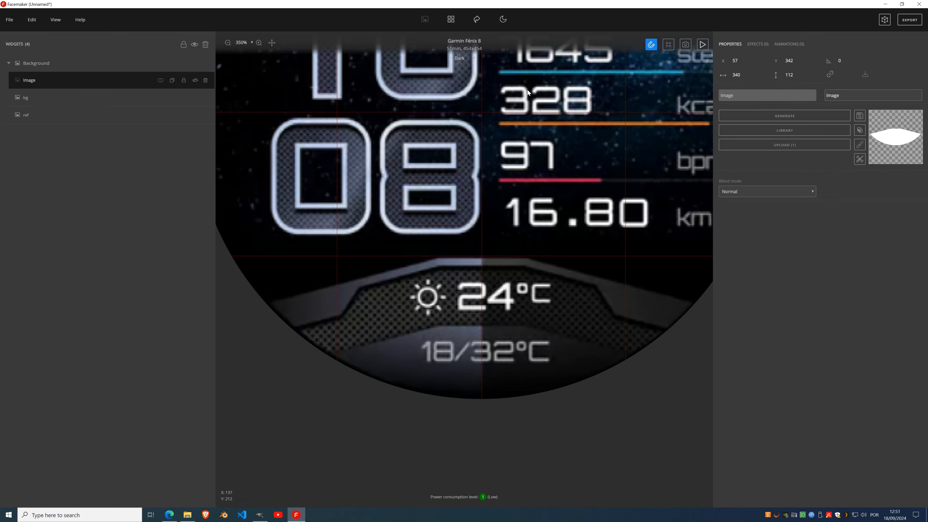
{"action": "left_click", "coordinate": [759, 45]}
{"action": "left_click", "coordinate": [763, 65]}
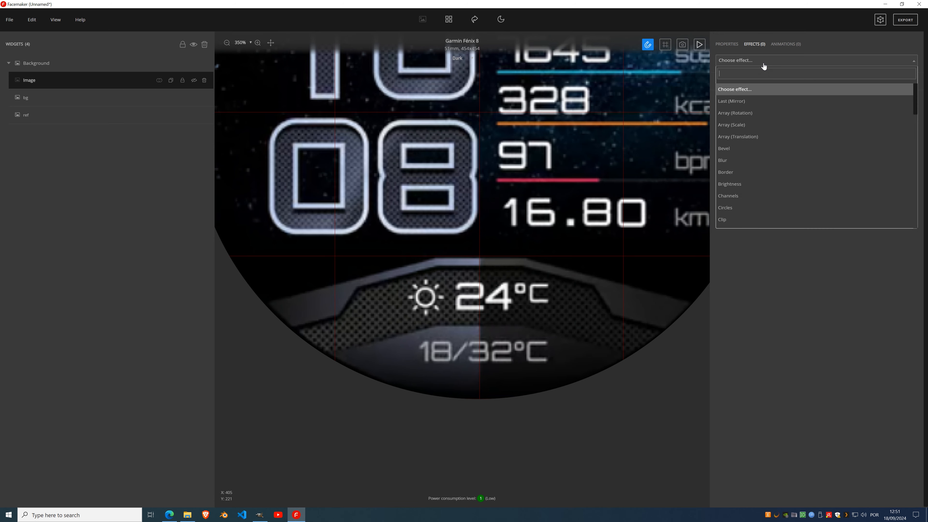
{"action": "type", "text": "gradient"}
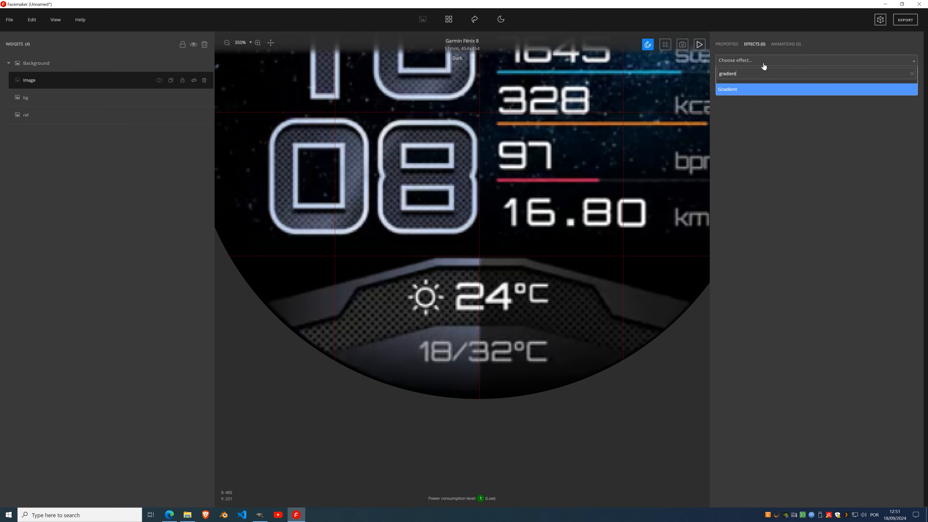
{"action": "left_click", "coordinate": [771, 89]}
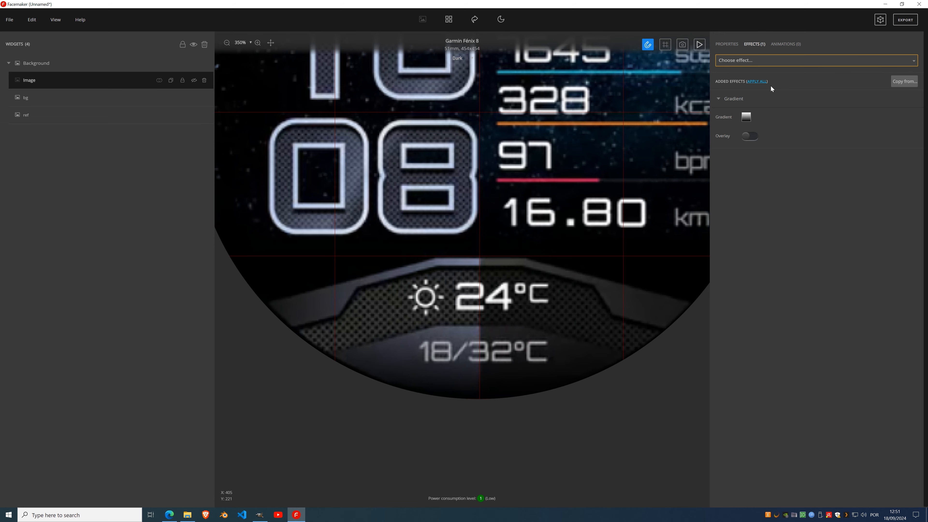
Sample the gradient's end colour from the reference panel's dark bottom and its start colour from the panel's blue-grey top edge.
{"action": "left_click", "coordinate": [747, 117]}
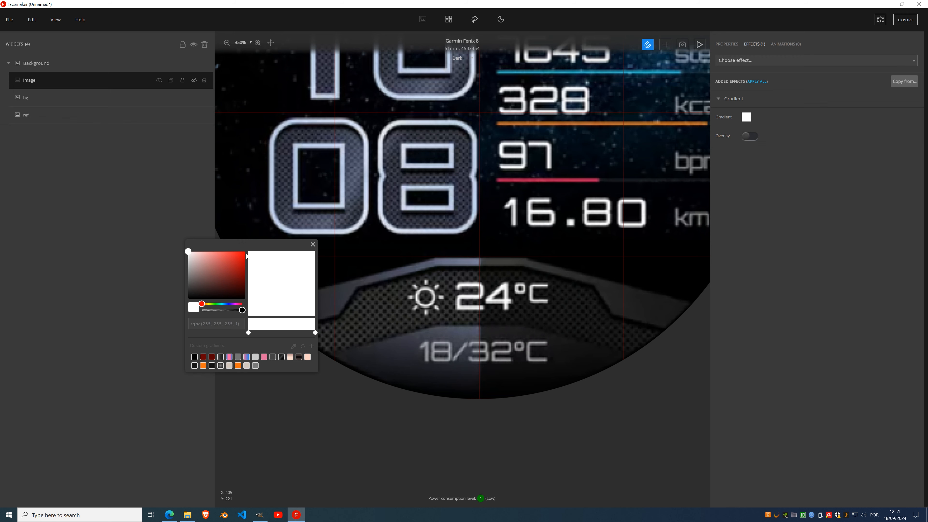
{"action": "left_click_drag", "start_coordinate": [251, 247], "coordinate": [187, 288]}
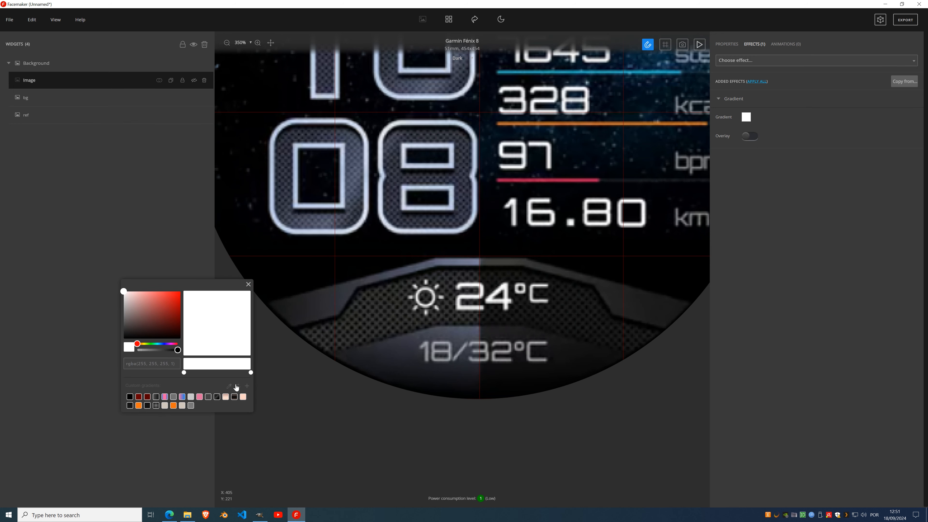
{"action": "left_click", "coordinate": [230, 387]}
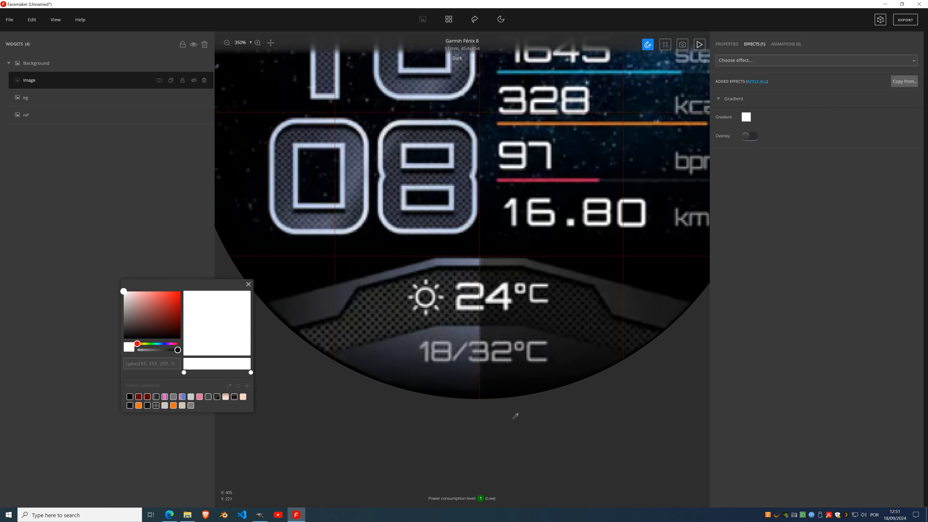
{"action": "left_click", "coordinate": [458, 390]}
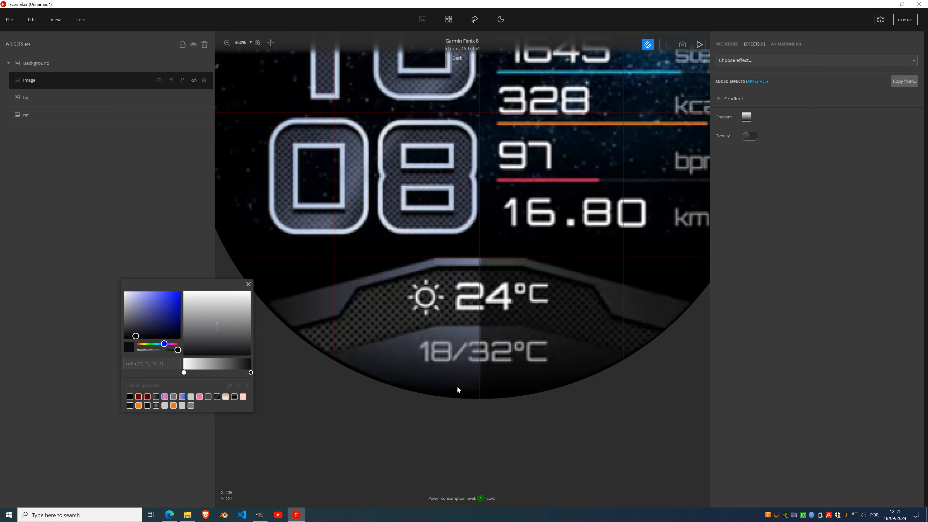
{"action": "left_click", "coordinate": [184, 372]}
{"action": "left_click", "coordinate": [229, 386]}
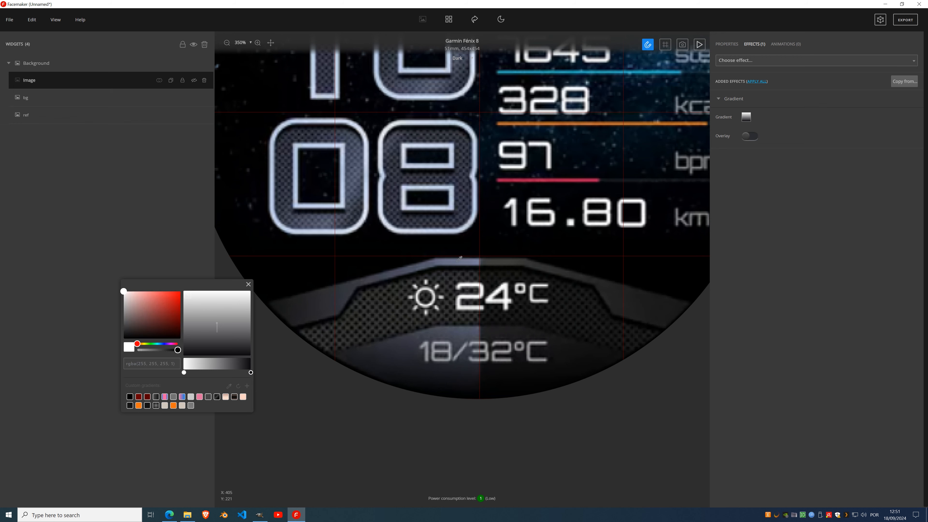
{"action": "left_click", "coordinate": [465, 260]}
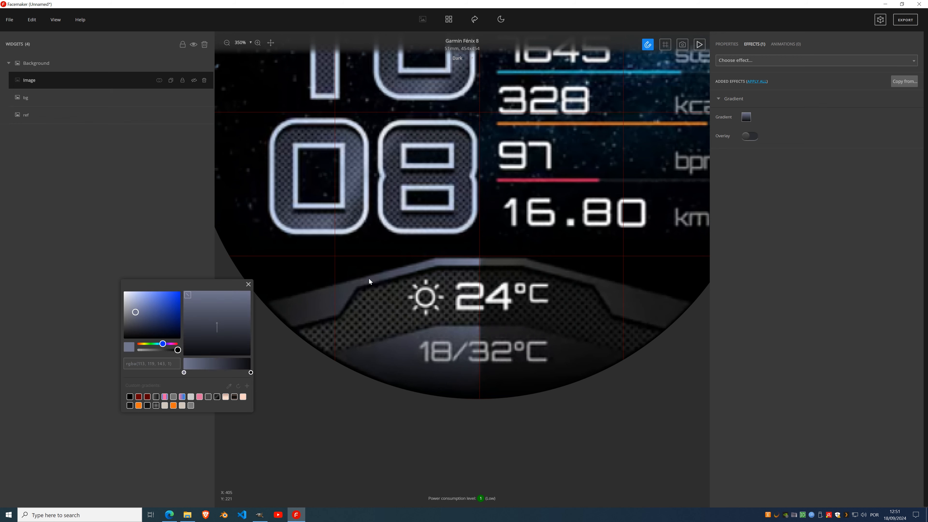
Close the gradient settings, show the panel to compare it with the reference, and hide it again.
{"action": "left_click", "coordinate": [260, 291]}
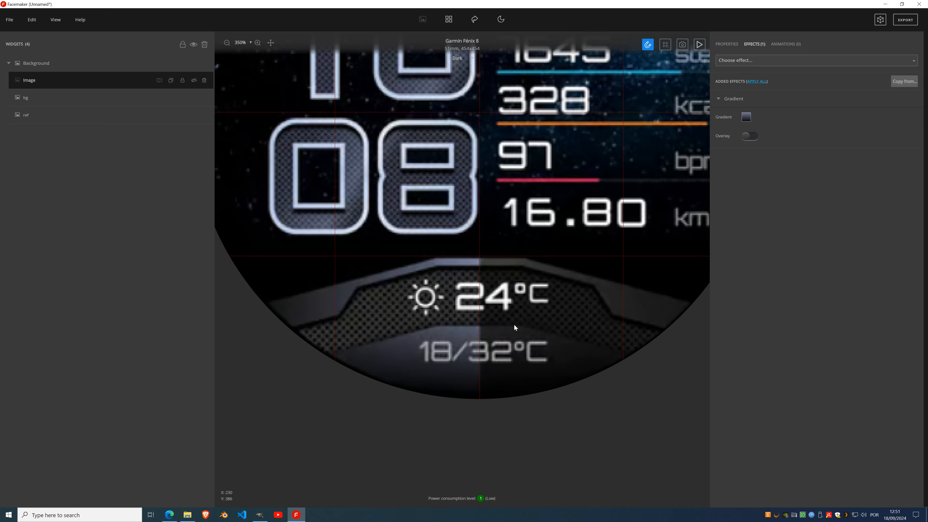
{"action": "left_click", "coordinate": [194, 80]}
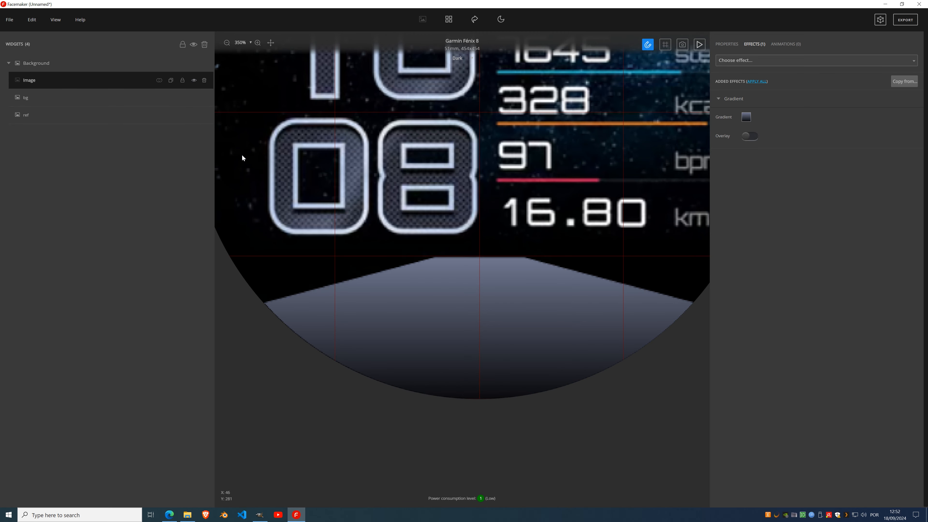
{"action": "left_click", "coordinate": [195, 80]}
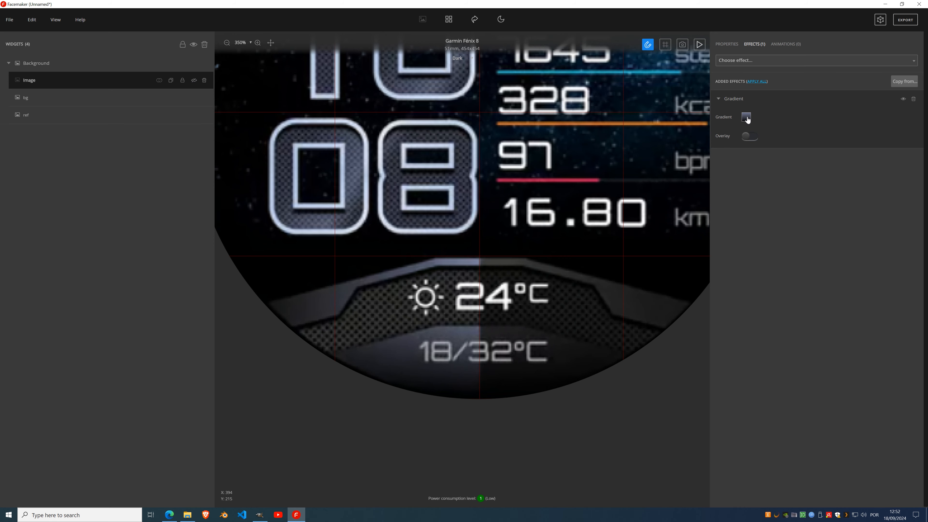
Add an extra dark stop at about four fifths of the panel's gradient, keep the end stop, and show the panel.
{"action": "left_click", "coordinate": [746, 117]}
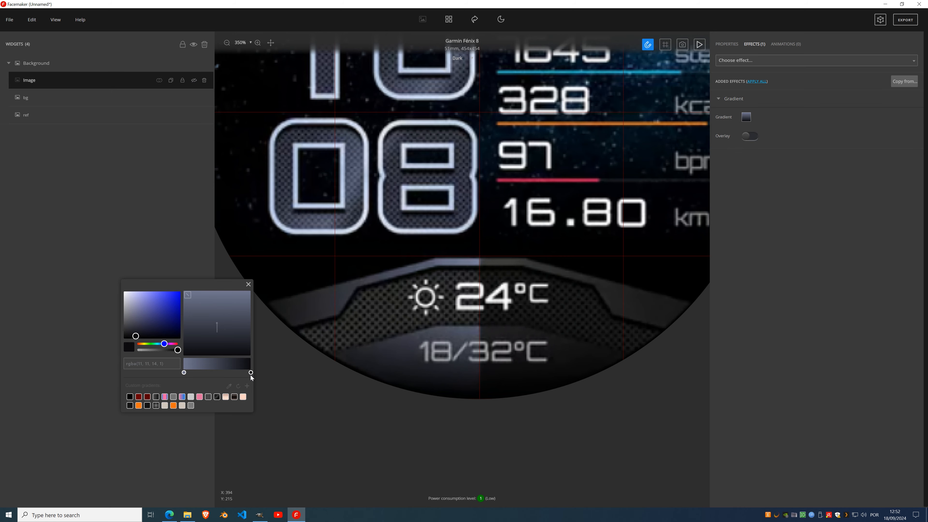
{"action": "left_click_drag", "start_coordinate": [251, 372], "coordinate": [244, 372]}
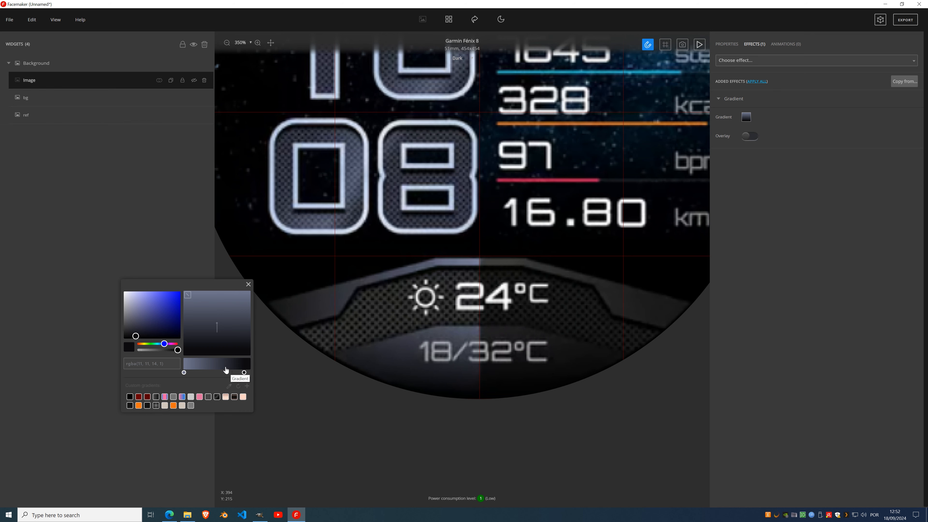
{"action": "left_click", "coordinate": [226, 368]}
{"action": "mouse_move", "coordinate": [245, 372]}
{"action": "left_mouse_down"}
{"action": "mouse_move", "coordinate": [224, 373]}
{"action": "mouse_move", "coordinate": [236, 373]}
{"action": "left_mouse_up"}
{"action": "left_click_drag", "start_coordinate": [228, 373], "coordinate": [237, 373]}
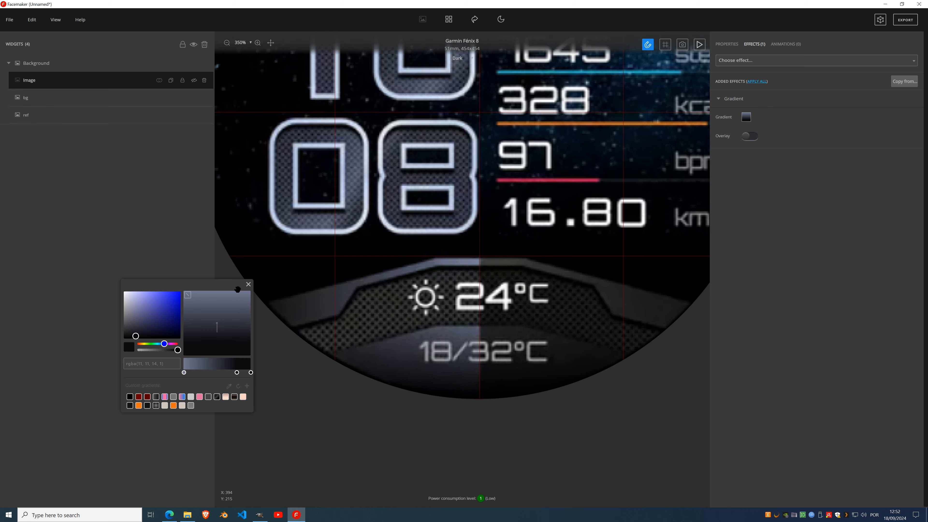
{"action": "left_click", "coordinate": [248, 284]}
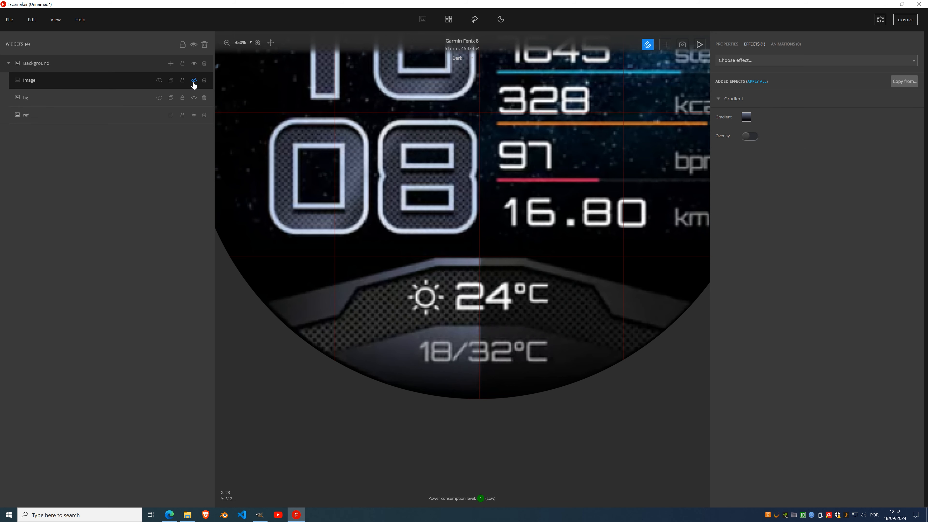
{"action": "left_click", "coordinate": [194, 80]}
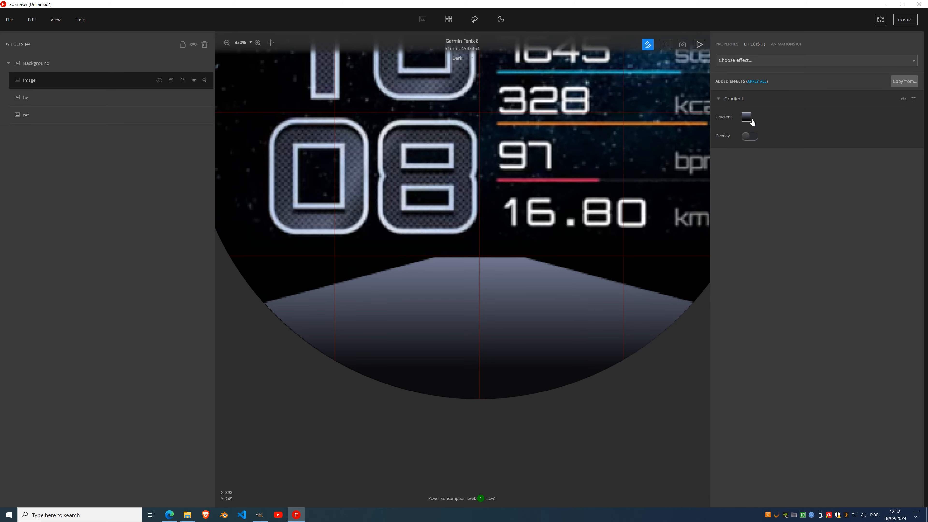
Compare the gradient panel with the reference on the whole watch, and hide the panel to expose the reference.
{"action": "left_click", "coordinate": [748, 118]}
{"action": "scroll", "coordinate": [403, 317], "scroll_direction": "down", "scroll_amount": 5}
{"action": "scroll", "coordinate": [403, 318], "scroll_direction": "up", "scroll_amount": 1}
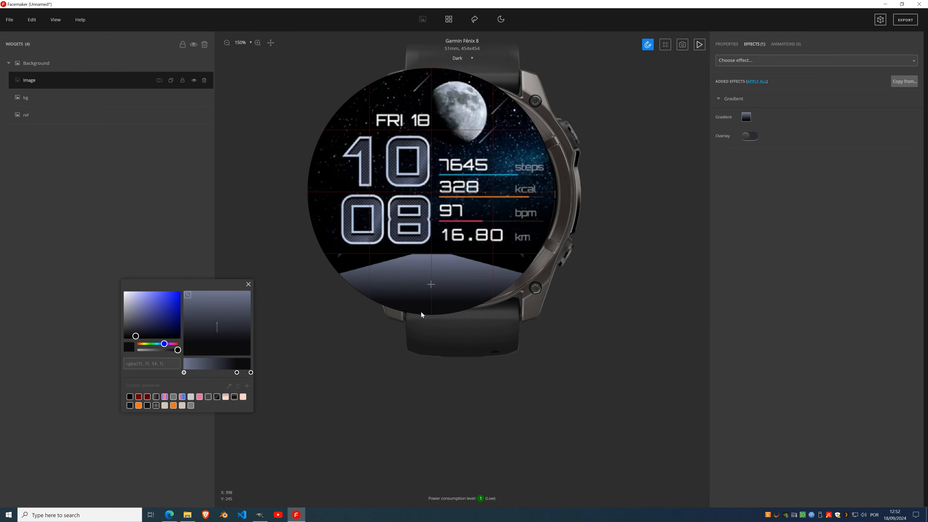
{"action": "scroll", "coordinate": [421, 313], "scroll_direction": "down", "scroll_amount": 1}
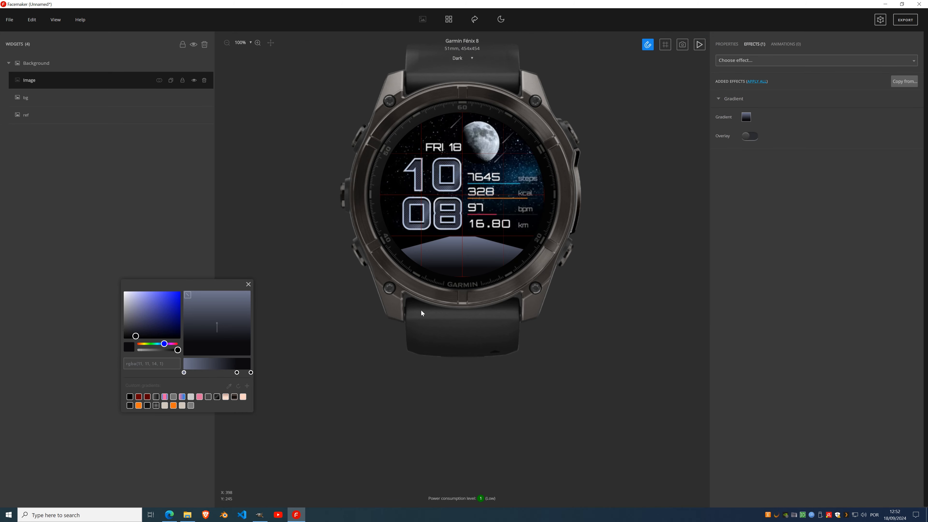
{"action": "left_click", "coordinate": [254, 289]}
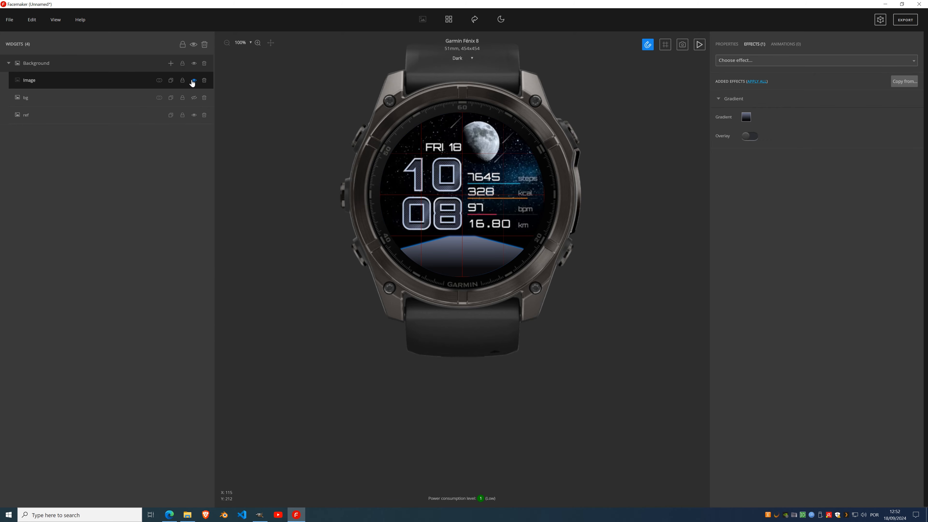
{"action": "left_click", "coordinate": [194, 80]}
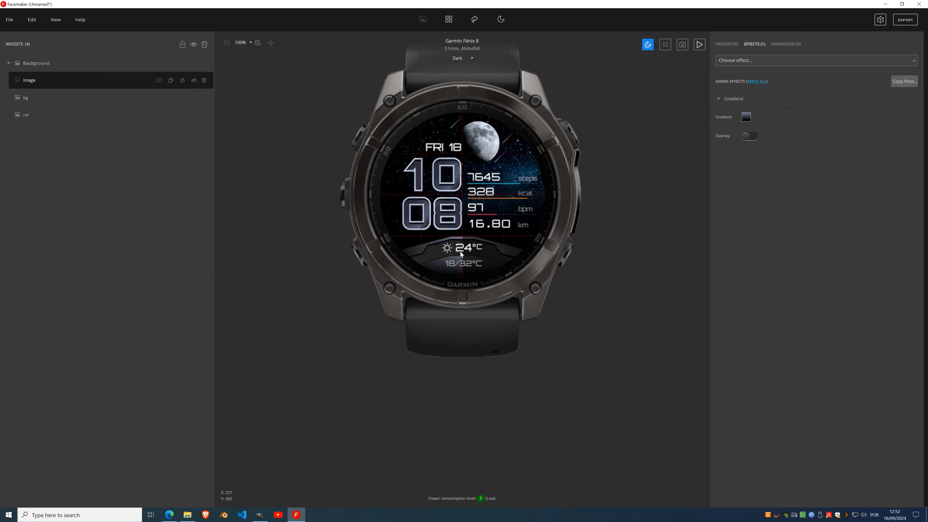
{"action": "scroll", "coordinate": [467, 250], "scroll_direction": "up", "scroll_amount": 3}
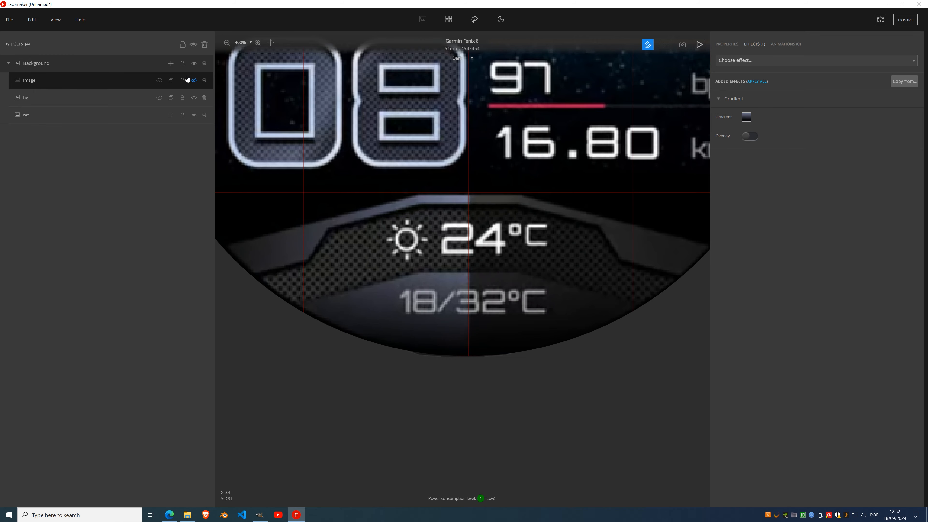
Add a new image widget to the Background group and start vector editing on it.
{"action": "left_click", "coordinate": [171, 63]}
{"action": "left_click", "coordinate": [168, 84]}
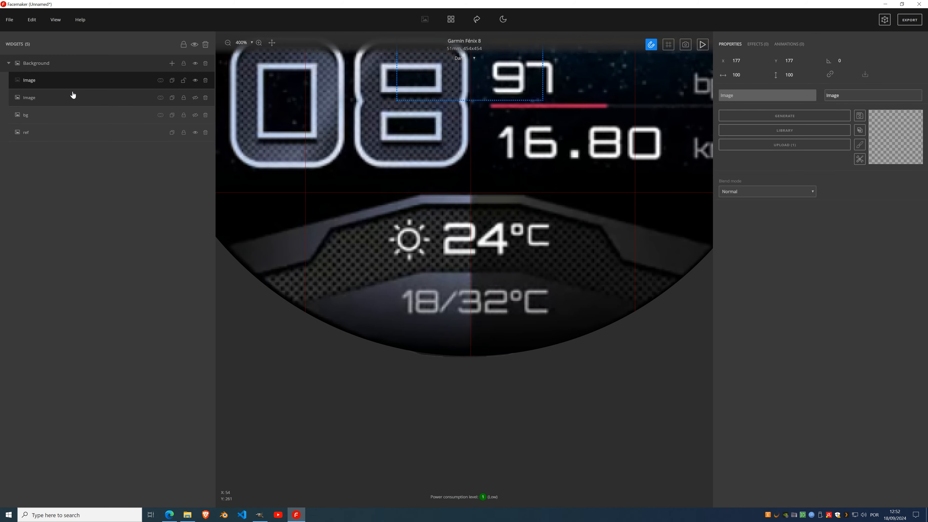
{"action": "left_click", "coordinate": [860, 146]}
{"action": "left_click", "coordinate": [881, 145]}
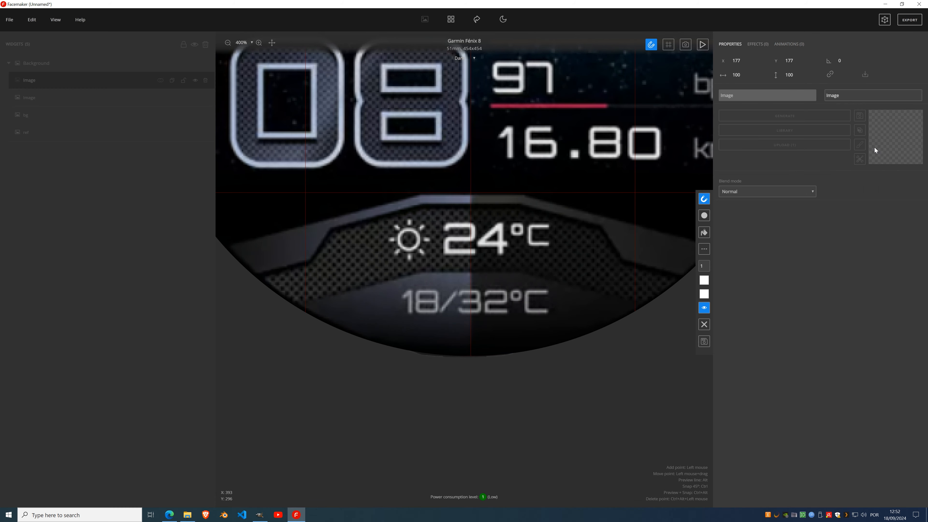
Trace the textured band's upper outline from the dial's left rim to the vertical centre line, and down to the band's lower edge.
{"action": "scroll", "coordinate": [287, 259], "scroll_direction": "up", "scroll_amount": 3}
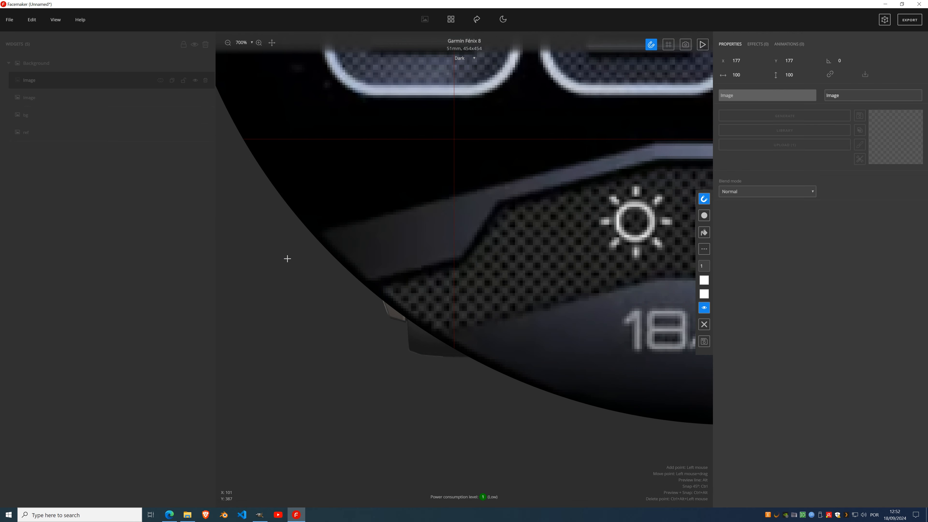
{"action": "left_click_drag", "start_coordinate": [539, 252], "coordinate": [332, 314]}
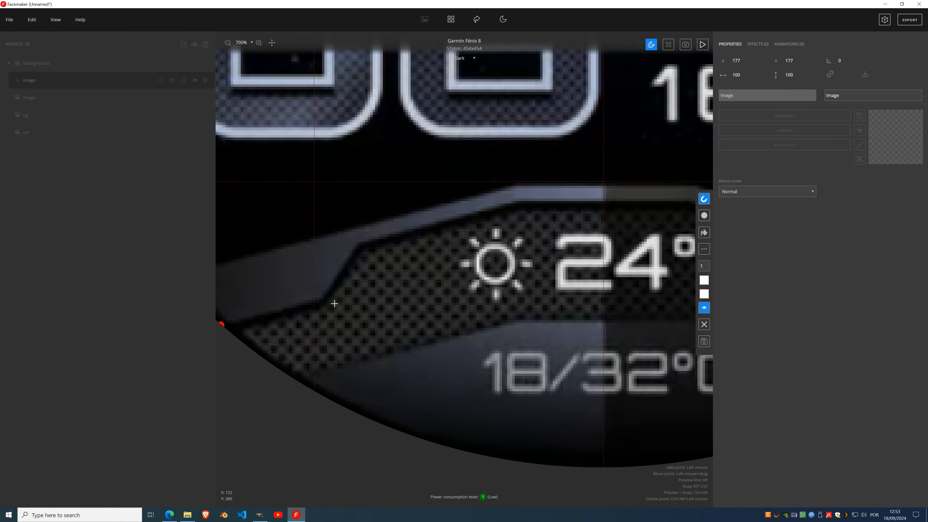
{"action": "left_click", "coordinate": [320, 299]}
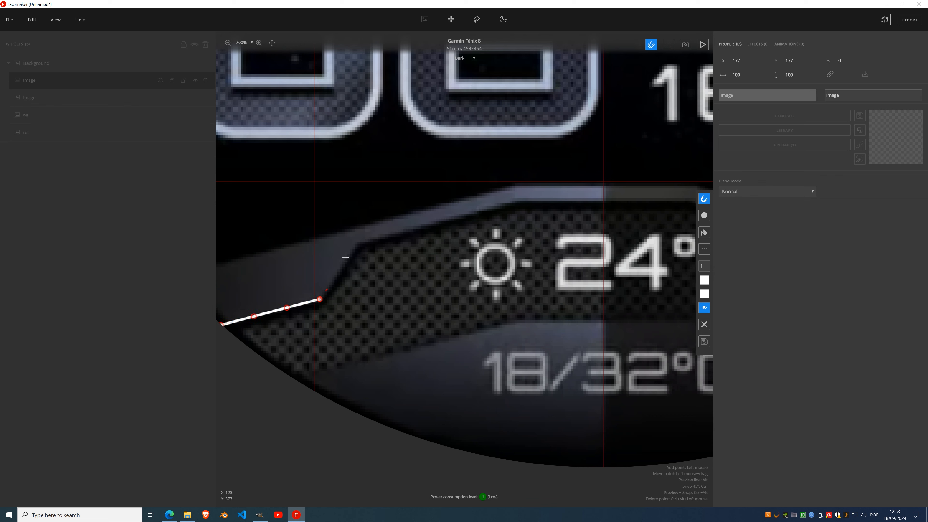
{"action": "left_click", "coordinate": [357, 243]}
{"action": "left_click", "coordinate": [516, 201]}
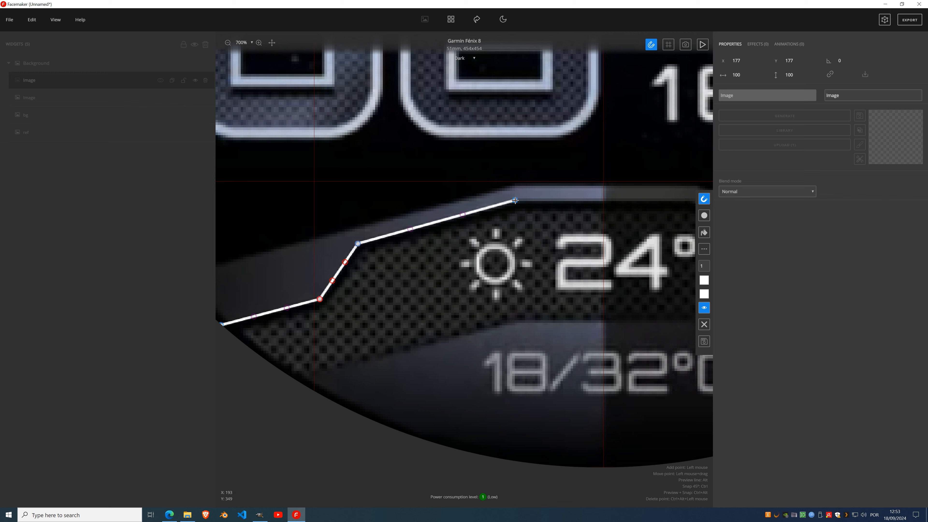
{"action": "left_click", "coordinate": [607, 200]}
{"action": "left_click", "coordinate": [606, 322]}
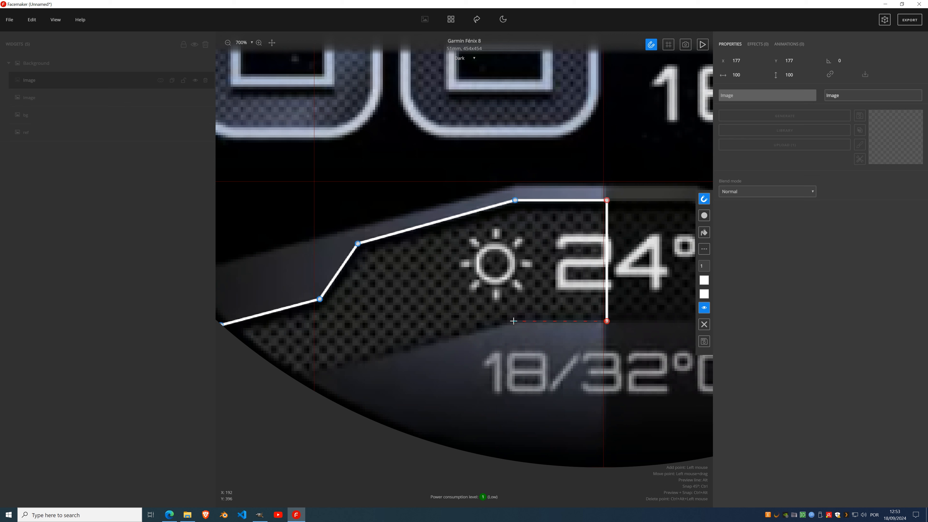
Close the outline along the band's lower edge and curve the final segment to follow the dial's rim.
{"action": "left_click", "coordinate": [516, 321]}
{"action": "left_click", "coordinate": [294, 379]}
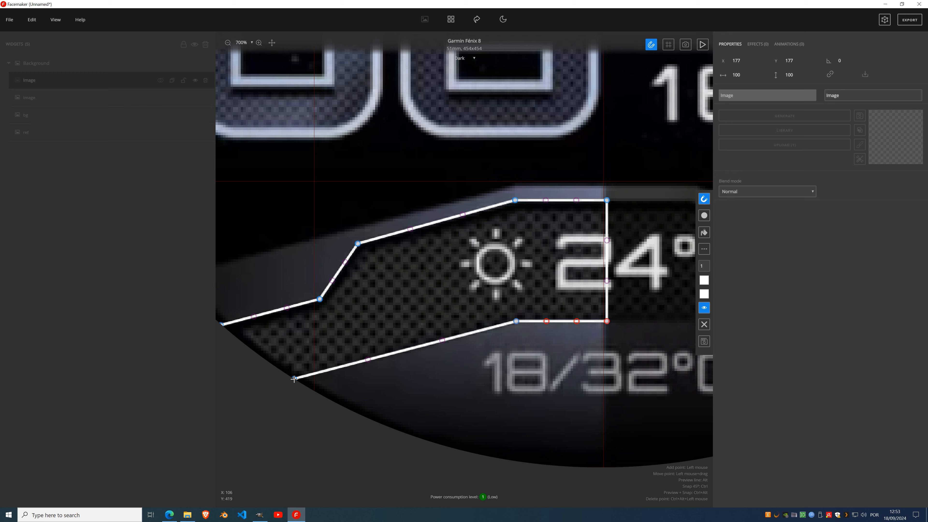
{"action": "left_click", "coordinate": [222, 325]}
{"action": "left_click_drag", "start_coordinate": [241, 341], "coordinate": [265, 366]}
Fill the half-band outline with white, save the shape, and show the gradient panel beneath it.
{"action": "left_click", "coordinate": [704, 232]}
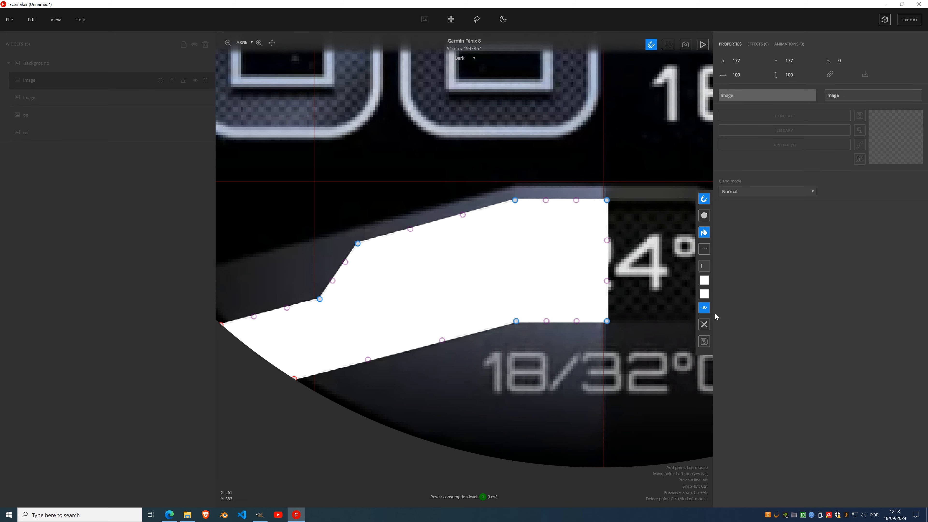
{"action": "left_click", "coordinate": [704, 342]}
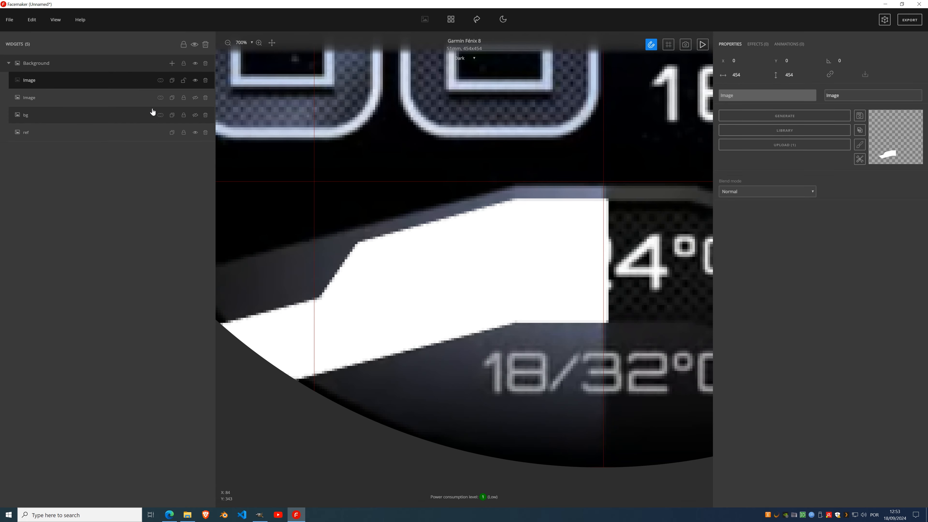
{"action": "left_click", "coordinate": [196, 98]}
{"action": "left_click", "coordinate": [197, 99]}
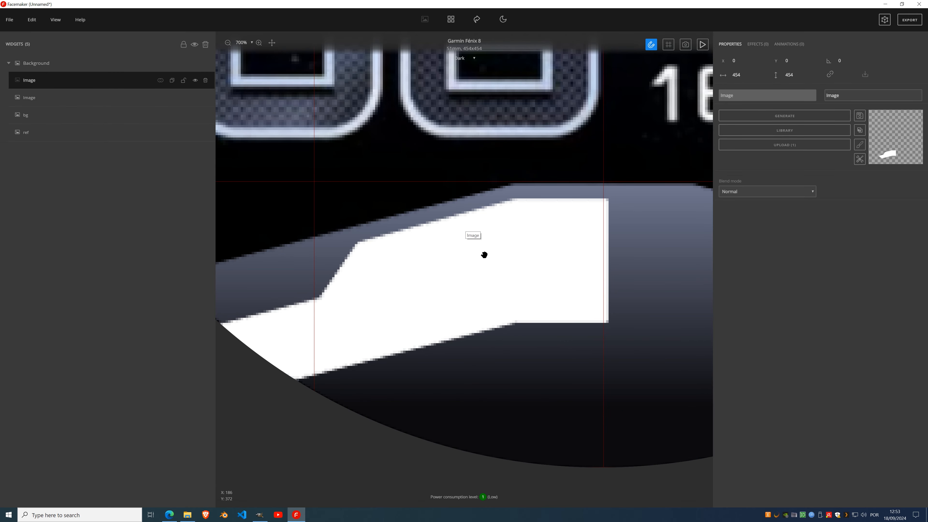
Shift both corner points of the half-band's flat top edge slightly down in the vector editor and save the shape.
{"action": "scroll", "coordinate": [694, 142], "scroll_direction": "up", "scroll_amount": 3}
{"action": "left_click_drag", "start_coordinate": [563, 156], "coordinate": [650, 69]}
{"action": "left_click_drag", "start_coordinate": [321, 297], "coordinate": [429, 284]}
{"action": "left_click_drag", "start_coordinate": [507, 267], "coordinate": [590, 241]}
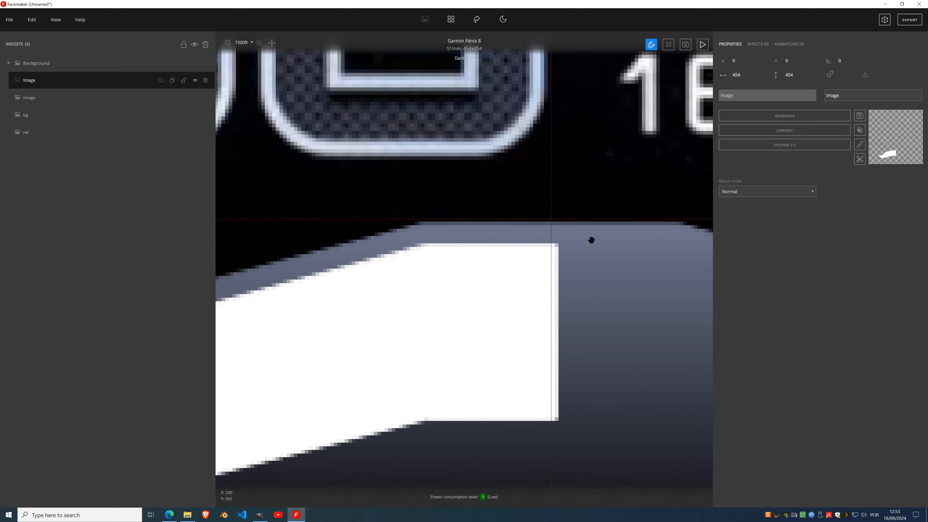
{"action": "left_click_drag", "start_coordinate": [530, 234], "coordinate": [633, 192]}
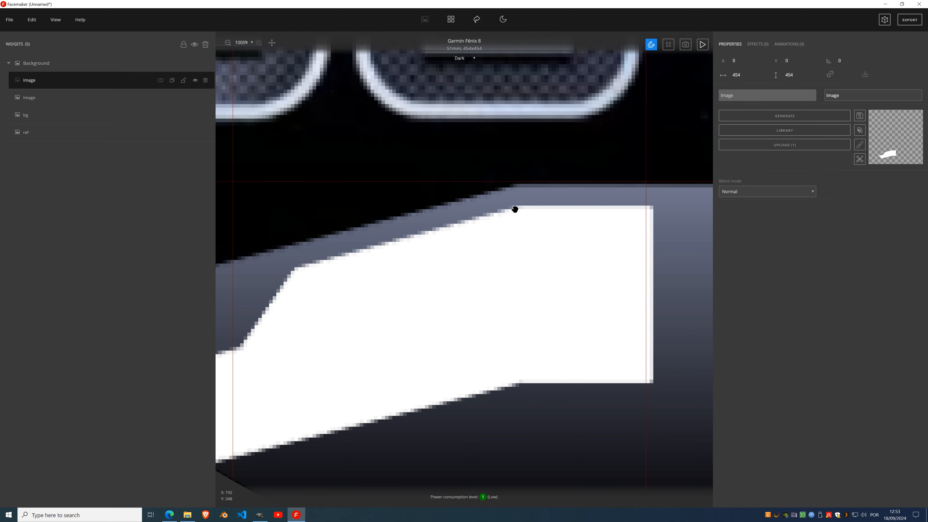
{"action": "left_click", "coordinate": [860, 147]}
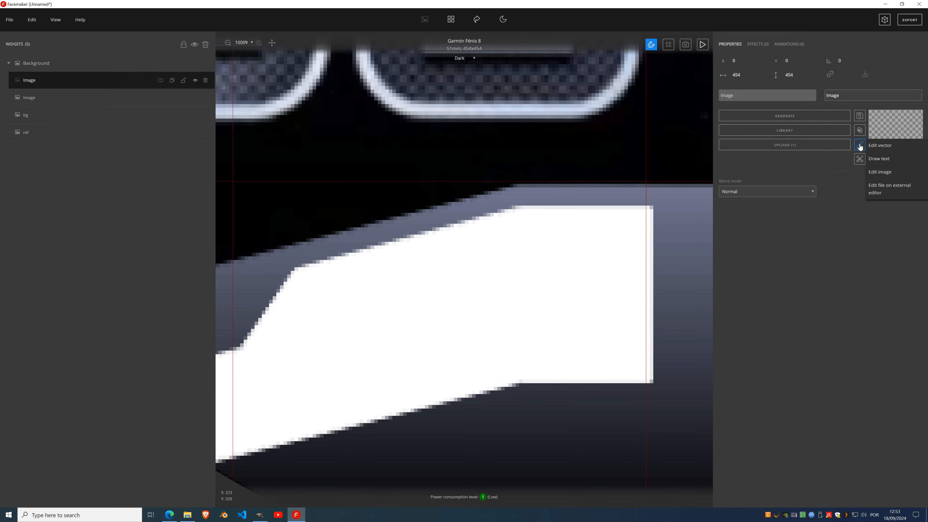
{"action": "left_click", "coordinate": [889, 148]}
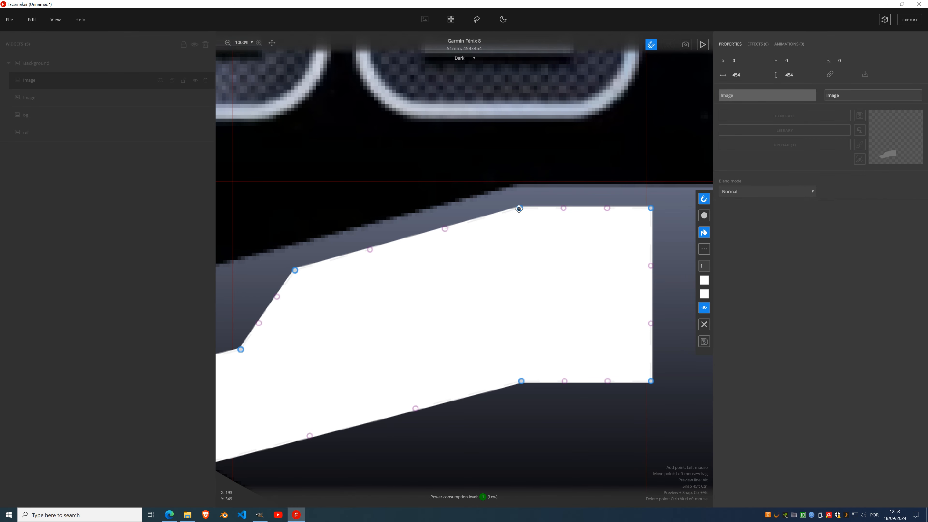
{"action": "left_click_drag", "start_coordinate": [520, 209], "coordinate": [520, 210]}
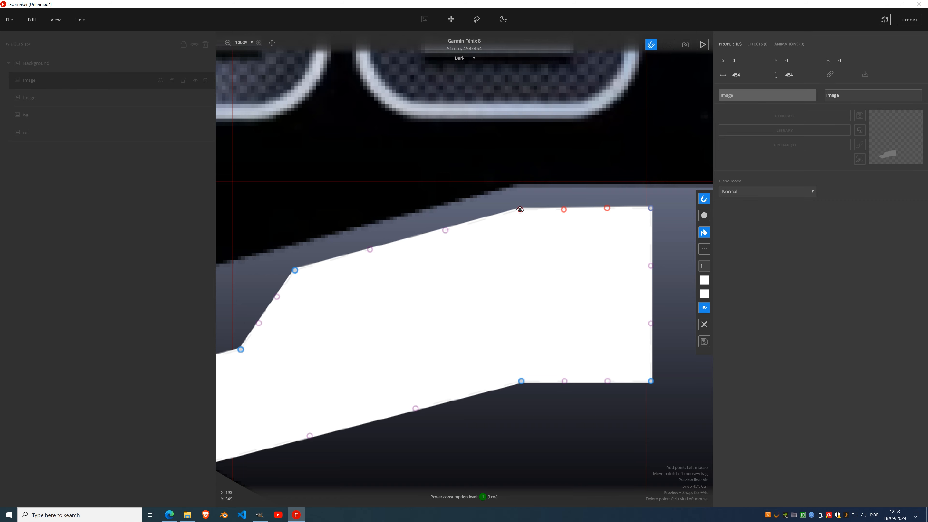
{"action": "left_click_drag", "start_coordinate": [651, 209], "coordinate": [651, 209]}
{"action": "left_click", "coordinate": [705, 342]}
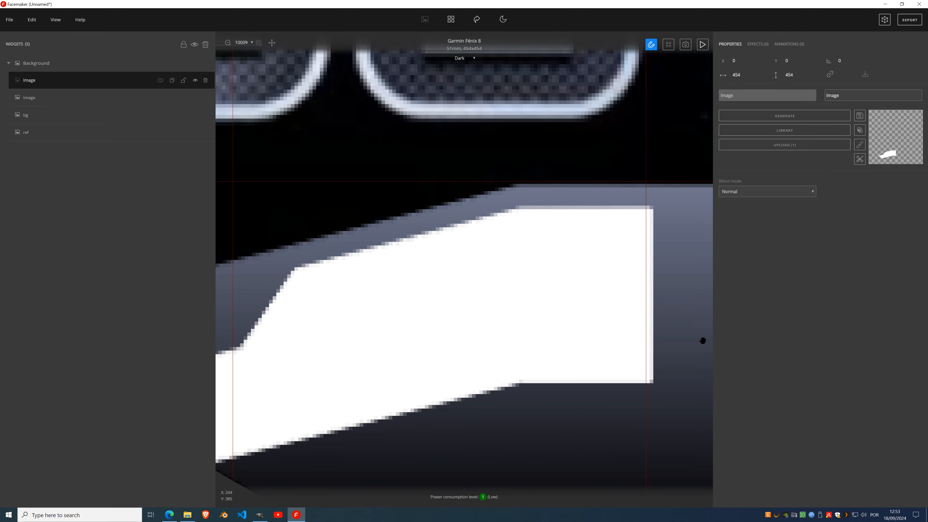
Add a Mirror effect with the horizontal option to the white half-band image and apply it permanently.
{"action": "scroll", "coordinate": [432, 266], "scroll_direction": "down", "scroll_amount": 10}
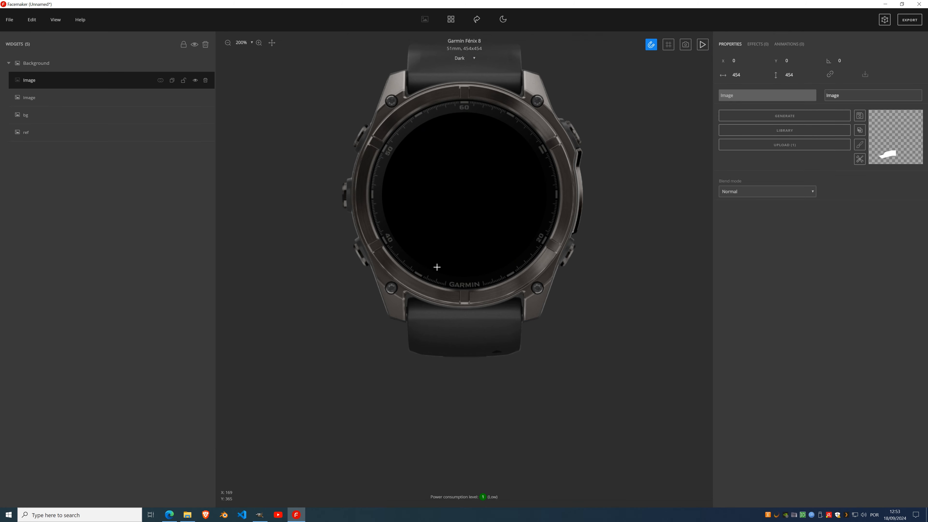
{"action": "scroll", "coordinate": [494, 248], "scroll_direction": "up", "scroll_amount": 5}
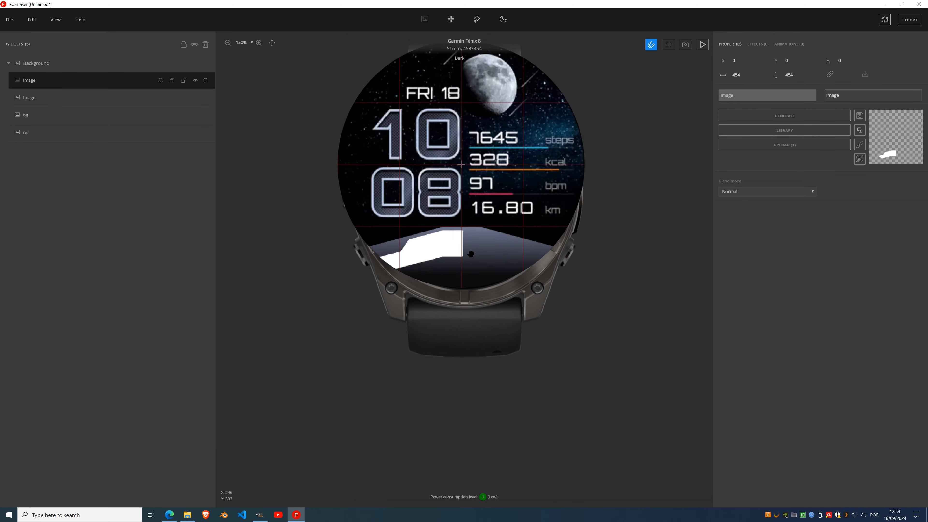
{"action": "left_click", "coordinate": [758, 45]}
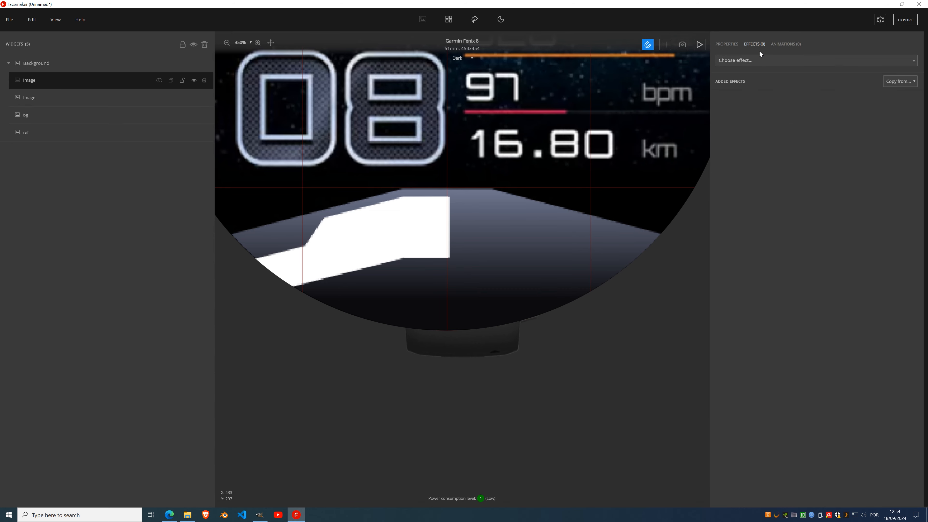
{"action": "left_click", "coordinate": [756, 62]}
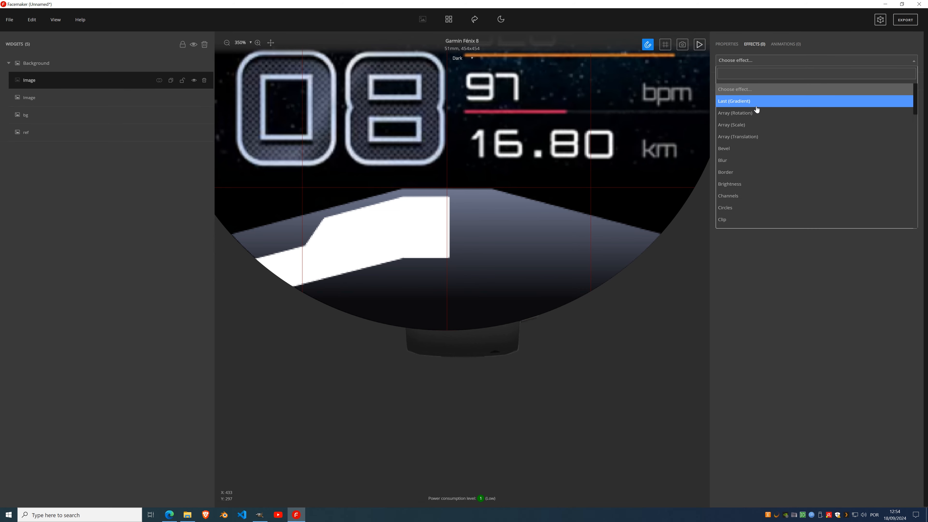
{"action": "type", "text": "mirror"}
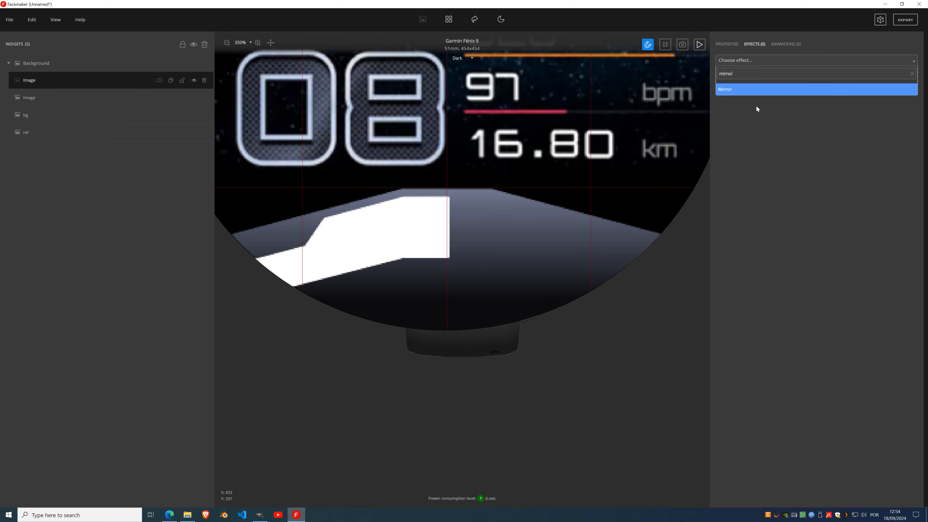
{"action": "left_click", "coordinate": [737, 90]}
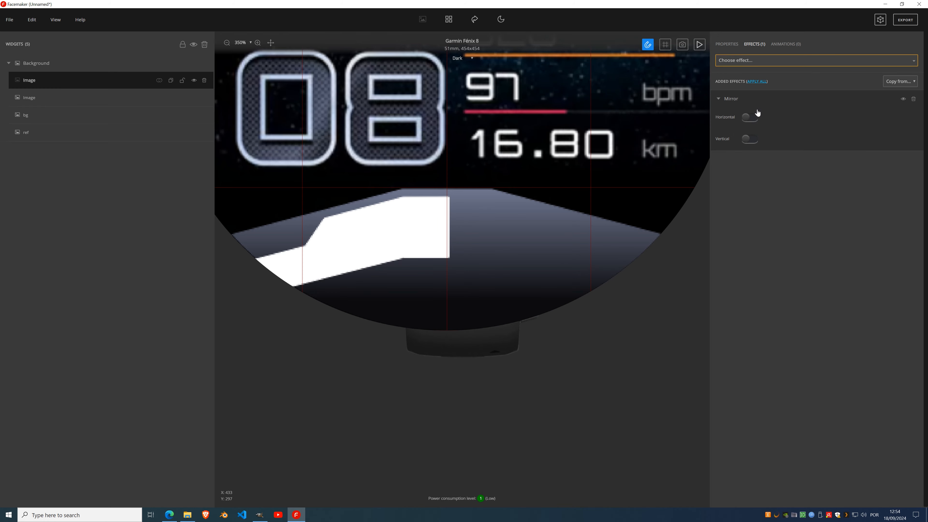
{"action": "left_click", "coordinate": [751, 117]}
{"action": "left_click", "coordinate": [758, 83]}
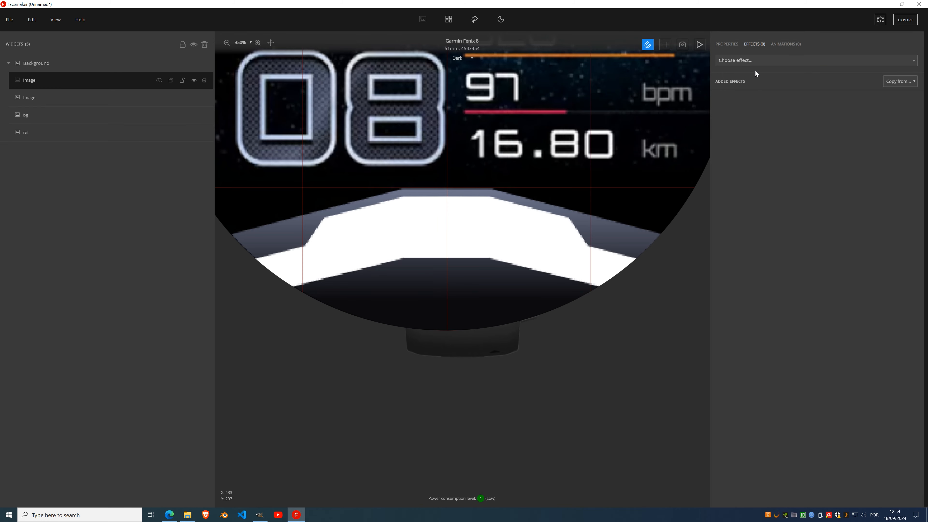
Crop the mirrored band image to its content.
{"action": "left_click", "coordinate": [726, 46]}
{"action": "left_click", "coordinate": [860, 159]}
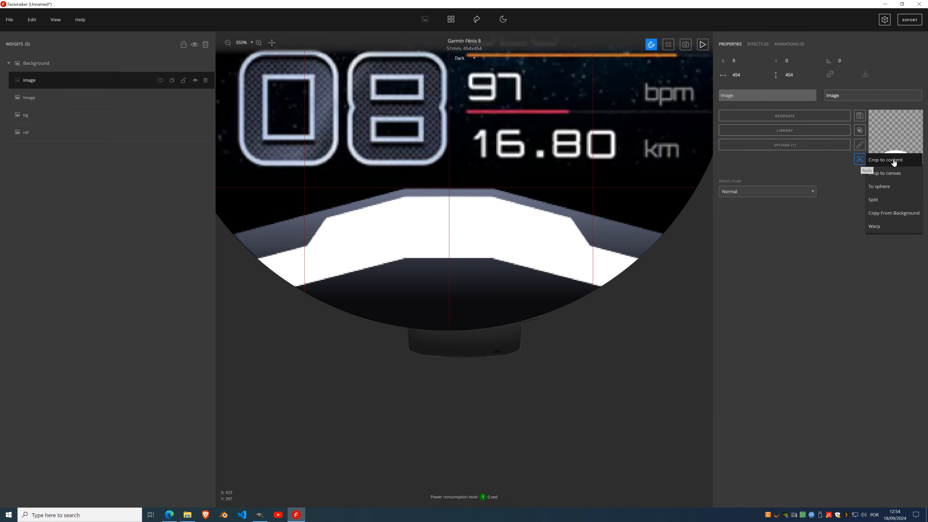
{"action": "left_click", "coordinate": [907, 171]}
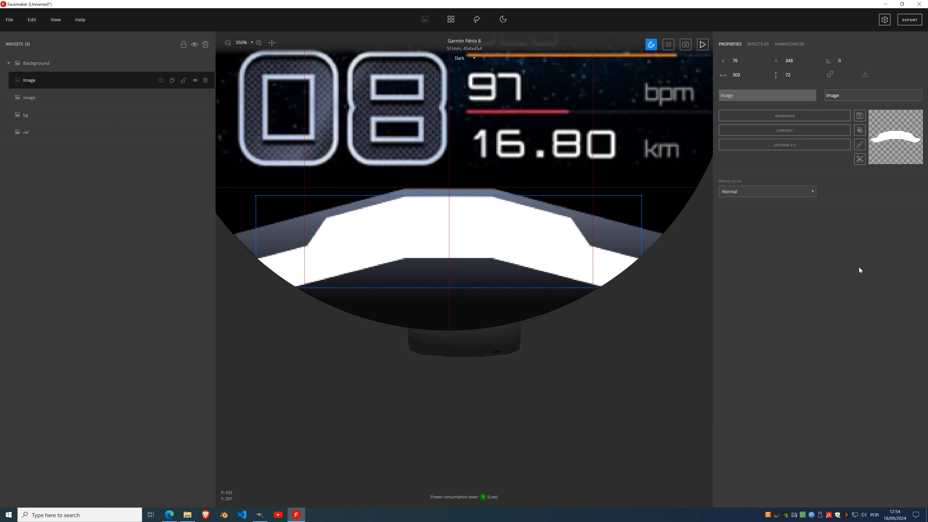
Hide the band and gradient panel to view the reference beneath, and restore both with the bg layer shown.
{"action": "left_click", "coordinate": [196, 80]}
{"action": "left_click", "coordinate": [195, 97]}
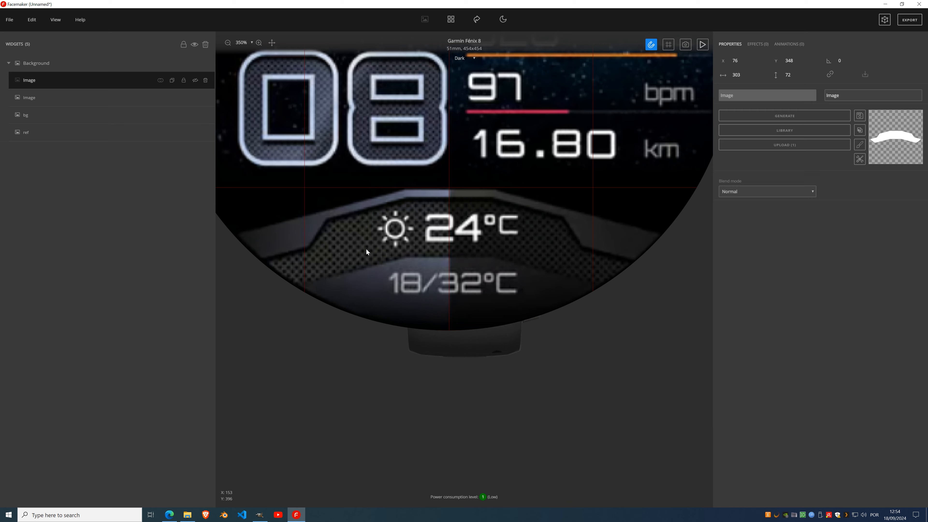
{"action": "left_click", "coordinate": [195, 98]}
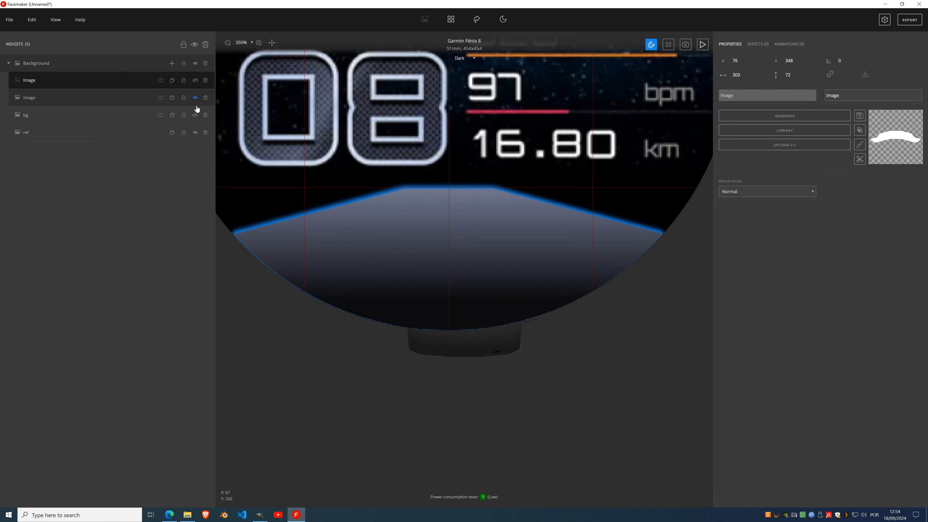
{"action": "left_click", "coordinate": [195, 115]}
{"action": "left_click", "coordinate": [195, 81]}
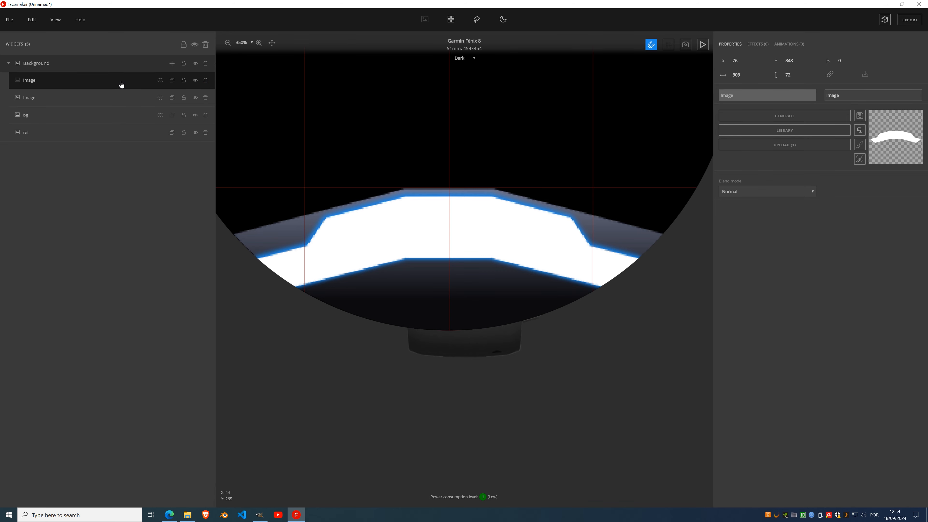
Duplicate the cropped band image and select the original beneath the copy.
{"action": "left_click", "coordinate": [173, 91]}
{"action": "left_click", "coordinate": [77, 96]}
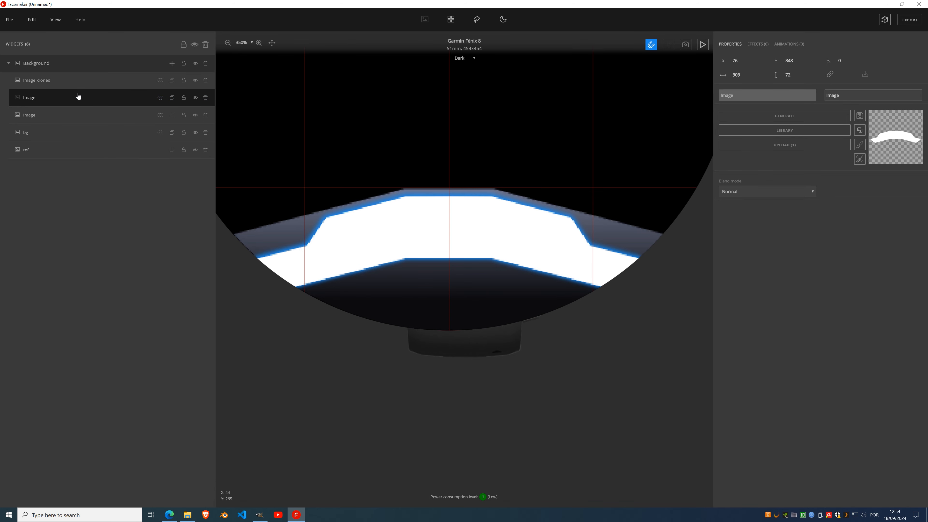
{"action": "left_click", "coordinate": [76, 84]}
{"action": "left_click", "coordinate": [77, 92]}
{"action": "left_click", "coordinate": [77, 87]}
{"action": "left_click", "coordinate": [81, 95]}
Add a Fill color effect in black (#000000) to the original band and check it by briefly hiding the copy.
{"action": "left_click", "coordinate": [758, 43]}
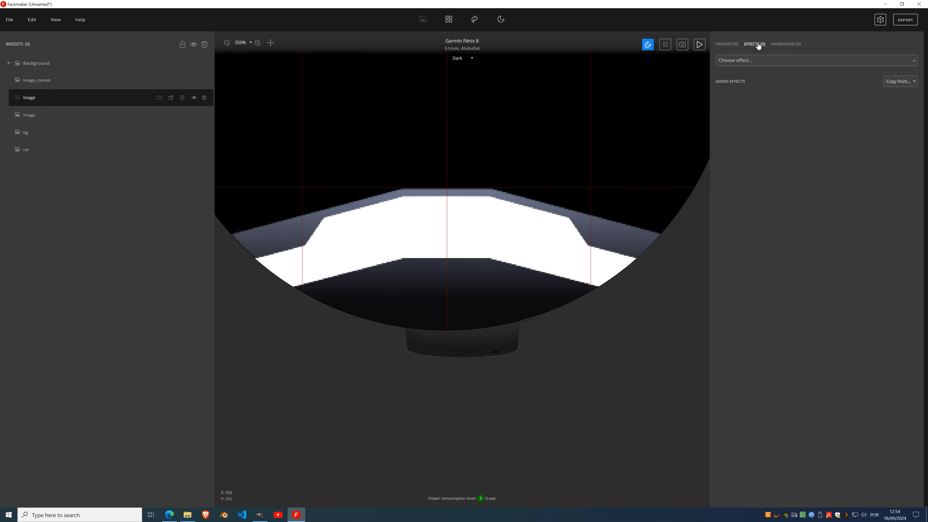
{"action": "left_click", "coordinate": [762, 65]}
{"action": "type", "text": "fill"}
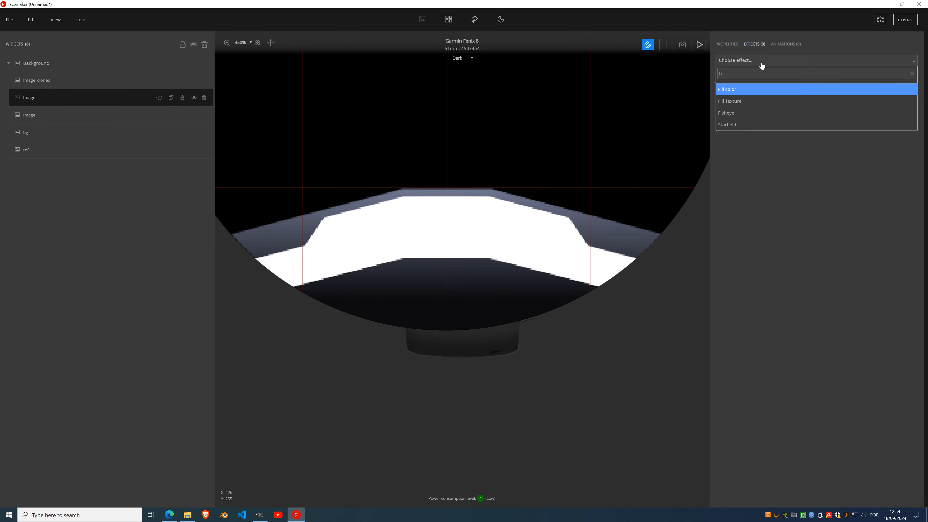
{"action": "left_click", "coordinate": [755, 89]}
{"action": "left_click", "coordinate": [746, 118]}
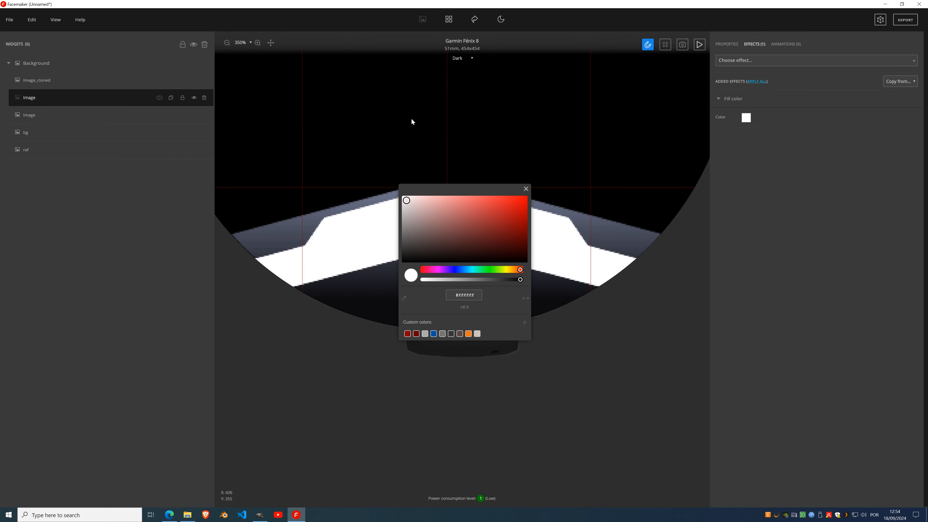
{"action": "left_click_drag", "start_coordinate": [408, 256], "coordinate": [284, 293]}
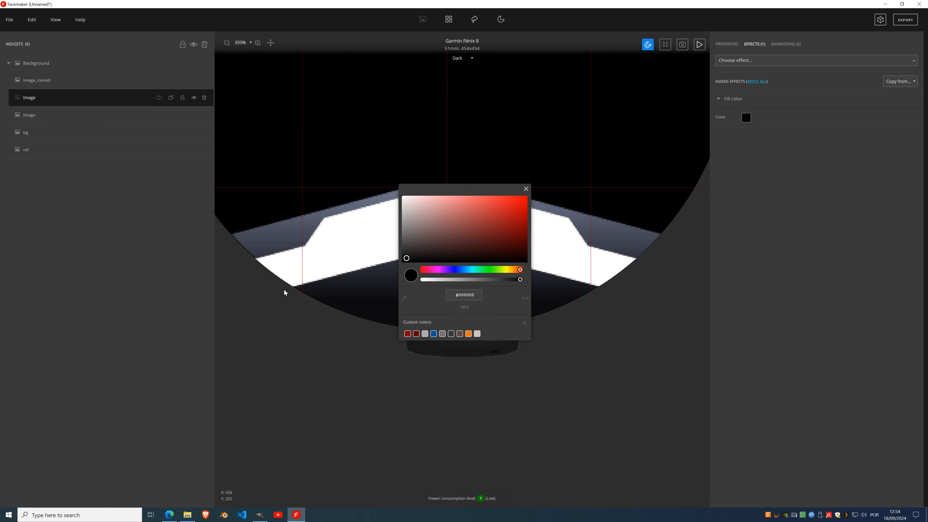
{"action": "left_click", "coordinate": [525, 189]}
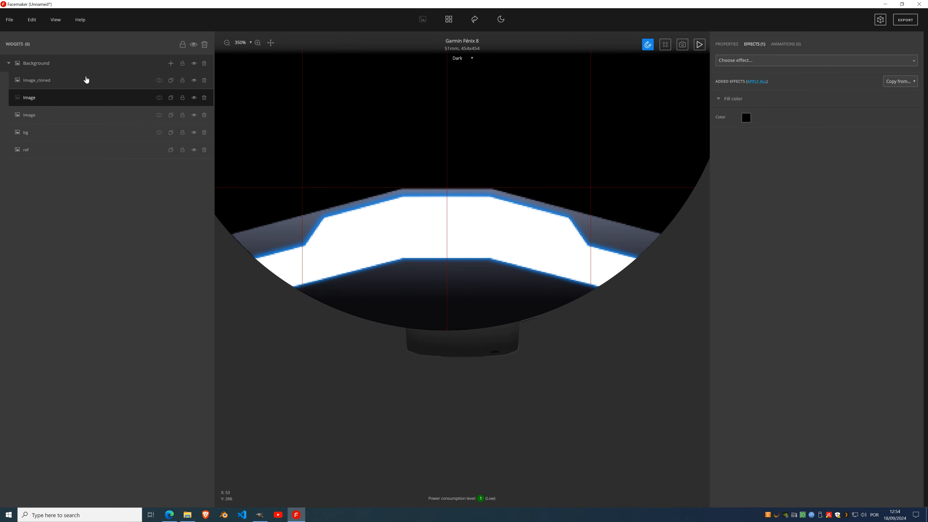
{"action": "left_click", "coordinate": [93, 86]}
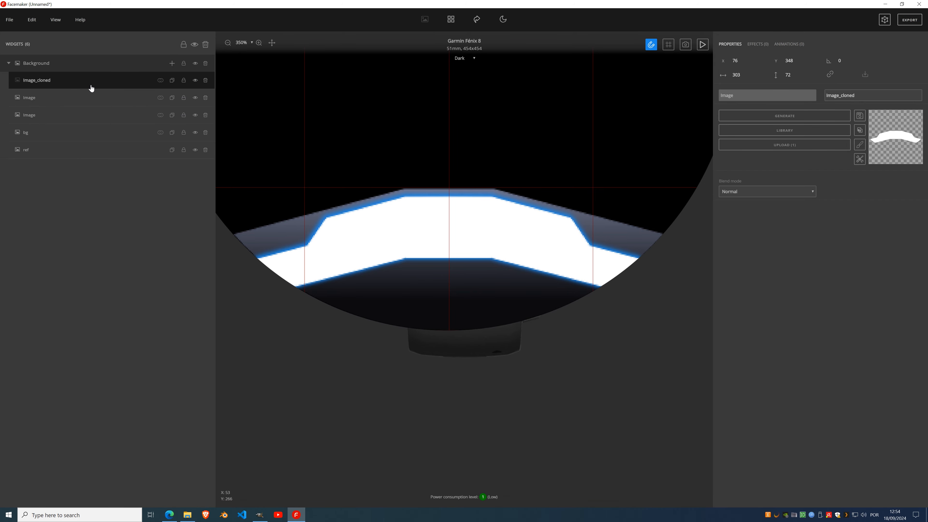
{"action": "left_click", "coordinate": [195, 82]}
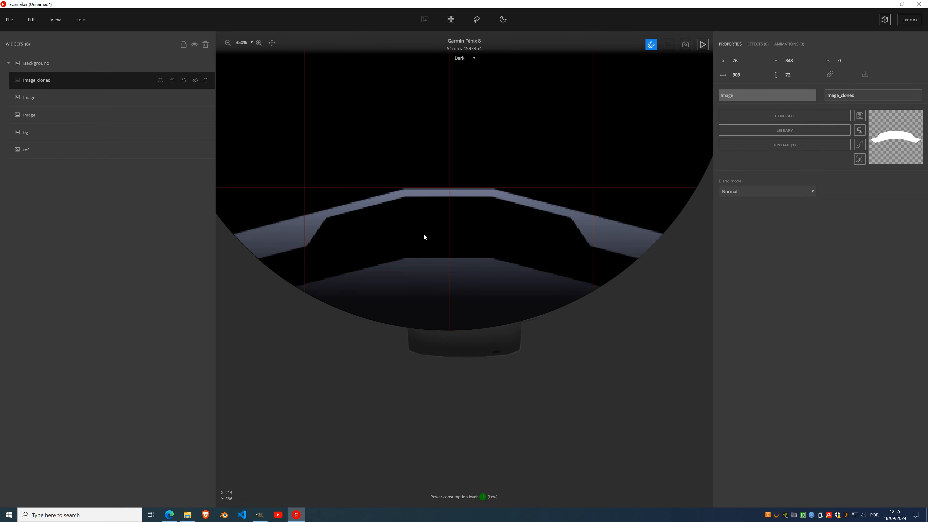
{"action": "left_click", "coordinate": [195, 80]}
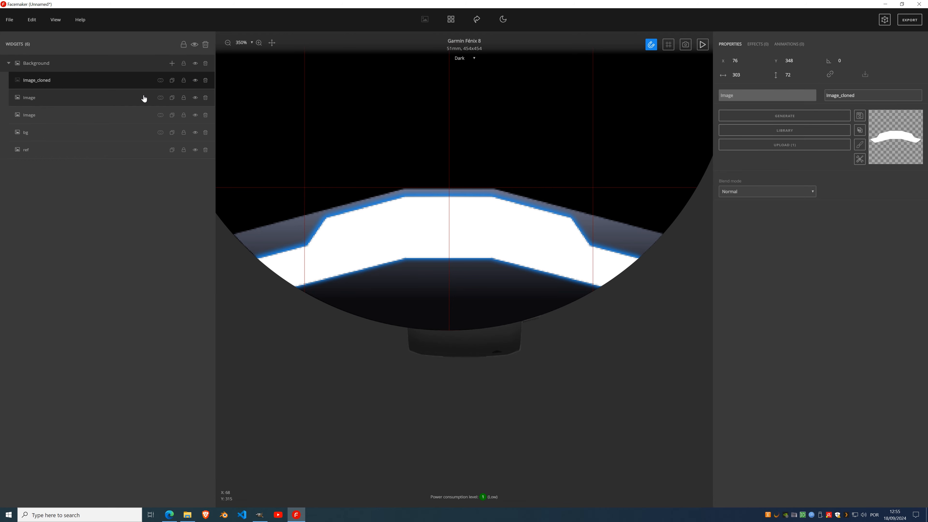
Add a Pattern effect to the cloned band and reduce its X and Y scales to the minimum.
{"action": "left_click", "coordinate": [751, 49]}
{"action": "left_click", "coordinate": [767, 64]}
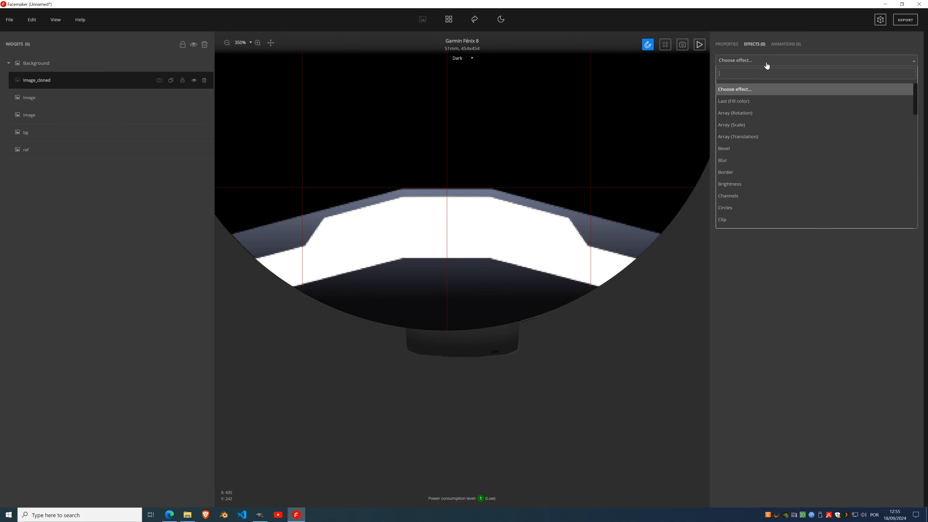
{"action": "type", "text": "patter"}
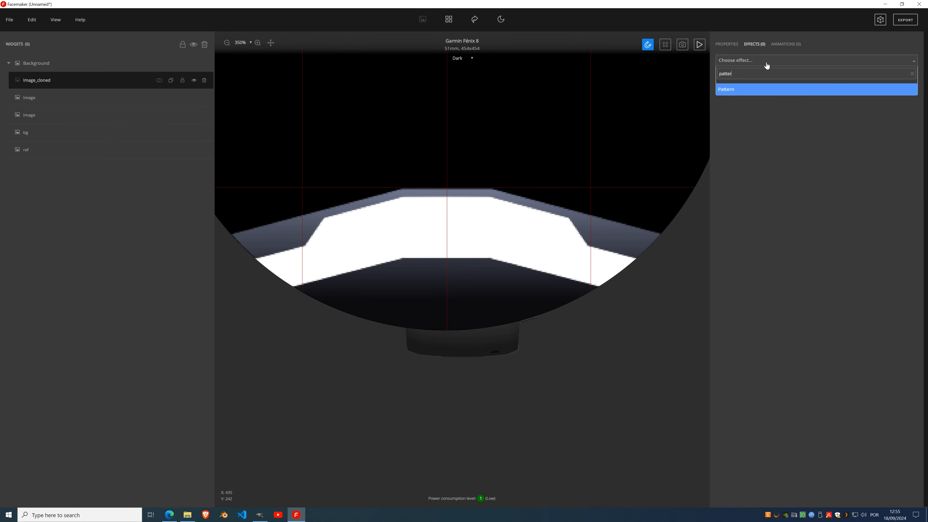
{"action": "left_click", "coordinate": [731, 89]}
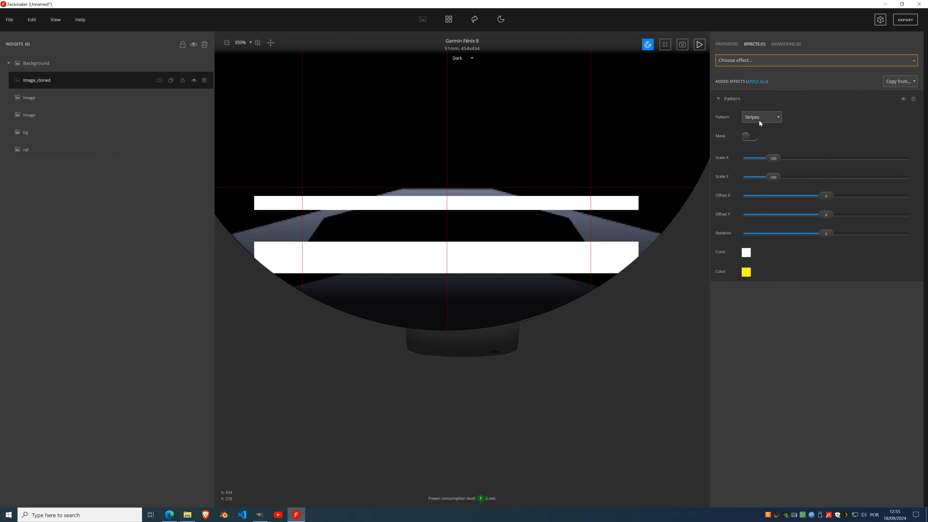
{"action": "left_click_drag", "start_coordinate": [774, 158], "coordinate": [733, 178]}
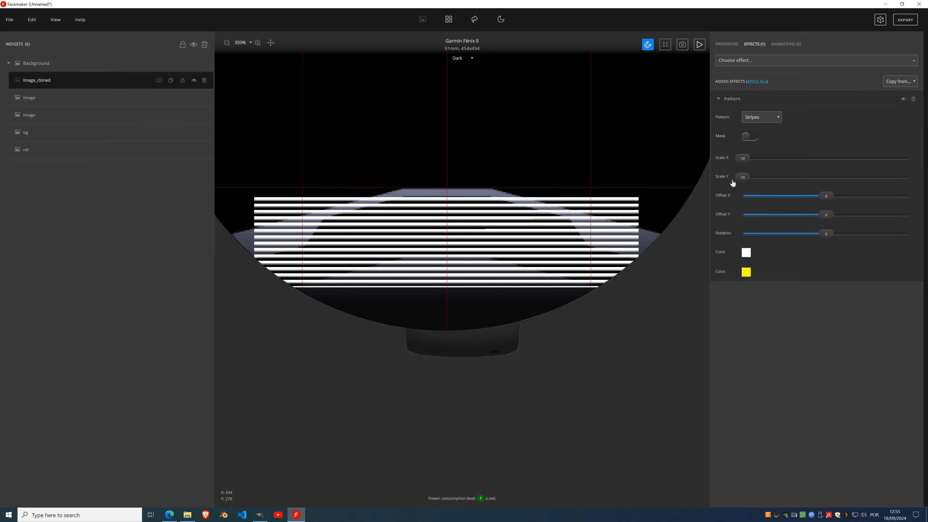
Change the cloned band's pattern type from stripes to Checkerboard.
{"action": "left_click", "coordinate": [767, 117]}
{"action": "scroll", "coordinate": [760, 197], "scroll_direction": "down", "scroll_amount": 1}
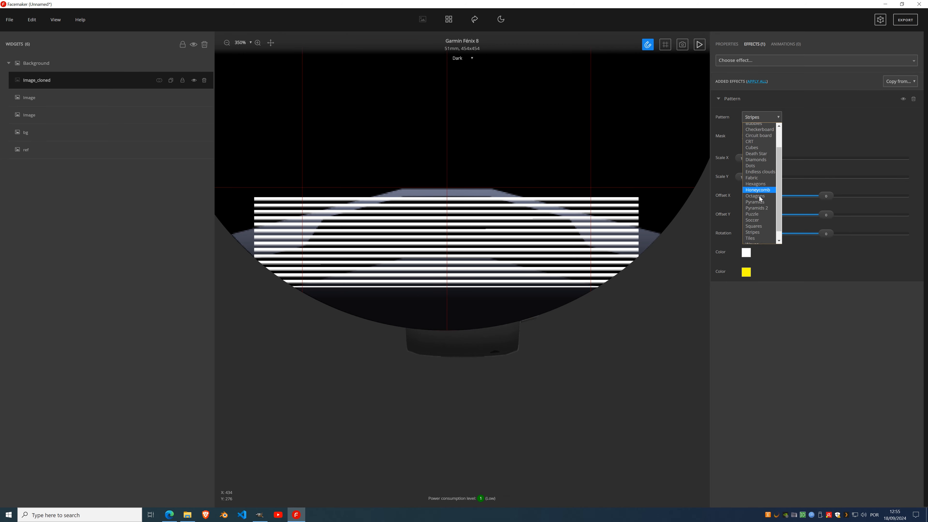
{"action": "scroll", "coordinate": [760, 197], "scroll_direction": "down", "scroll_amount": 1}
{"action": "scroll", "coordinate": [760, 198], "scroll_direction": "up", "scroll_amount": 2}
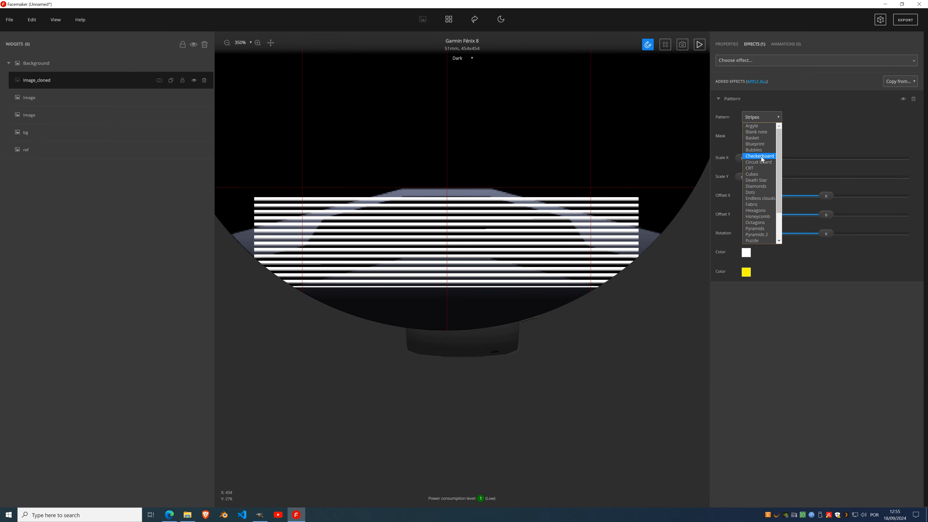
{"action": "left_click", "coordinate": [762, 157]}
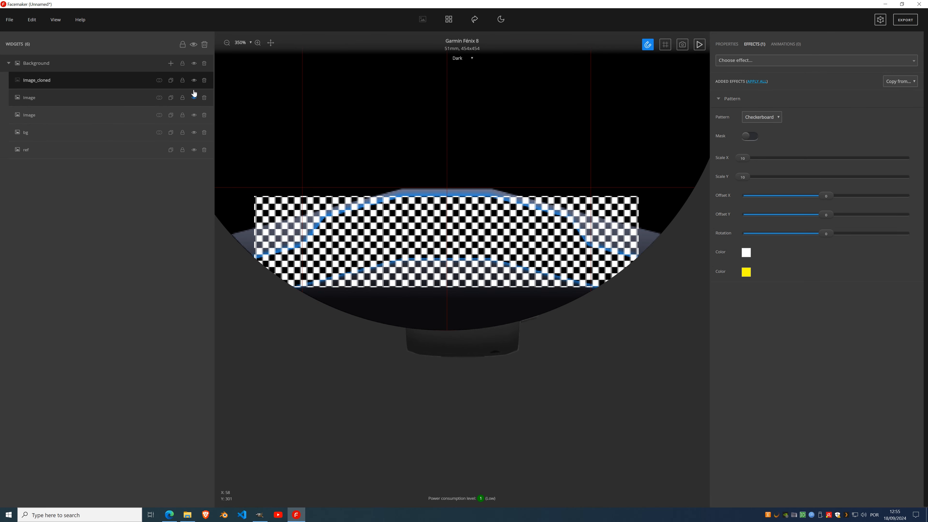
Hide all layers except the reference and examine the checkered texture of its lower band up close.
{"action": "left_click", "coordinate": [194, 64]}
{"action": "left_click", "coordinate": [194, 151]}
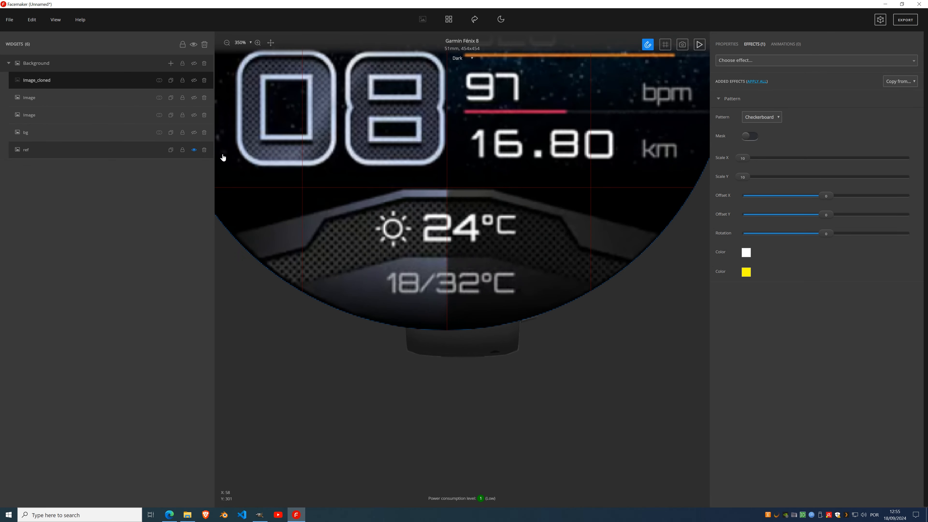
{"action": "scroll", "coordinate": [358, 245], "scroll_direction": "up", "scroll_amount": 5}
{"action": "scroll", "coordinate": [574, 268], "scroll_direction": "up", "scroll_amount": 4}
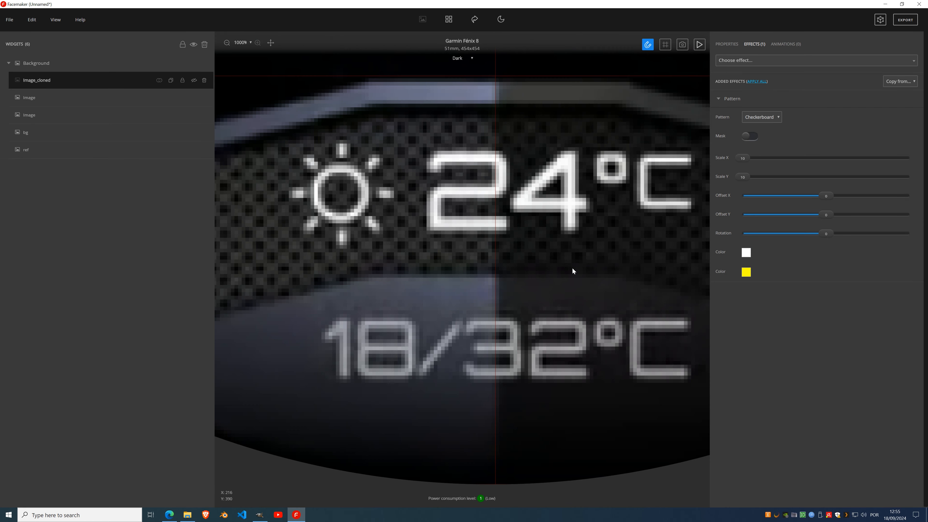
{"action": "scroll", "coordinate": [343, 234], "scroll_direction": "up", "scroll_amount": 1}
{"action": "scroll", "coordinate": [341, 230], "scroll_direction": "up", "scroll_amount": 1}
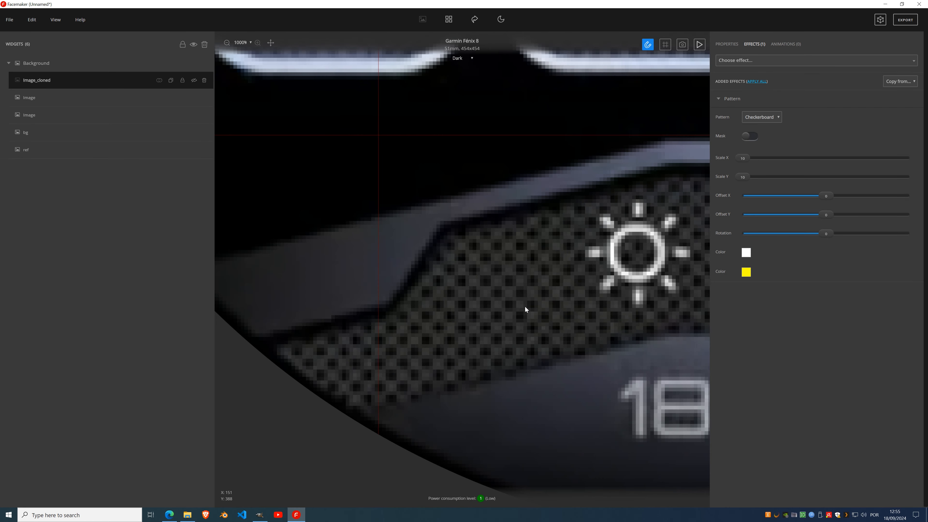
{"action": "left_click_drag", "start_coordinate": [525, 308], "coordinate": [381, 307]}
{"action": "left_click_drag", "start_coordinate": [533, 282], "coordinate": [416, 290]}
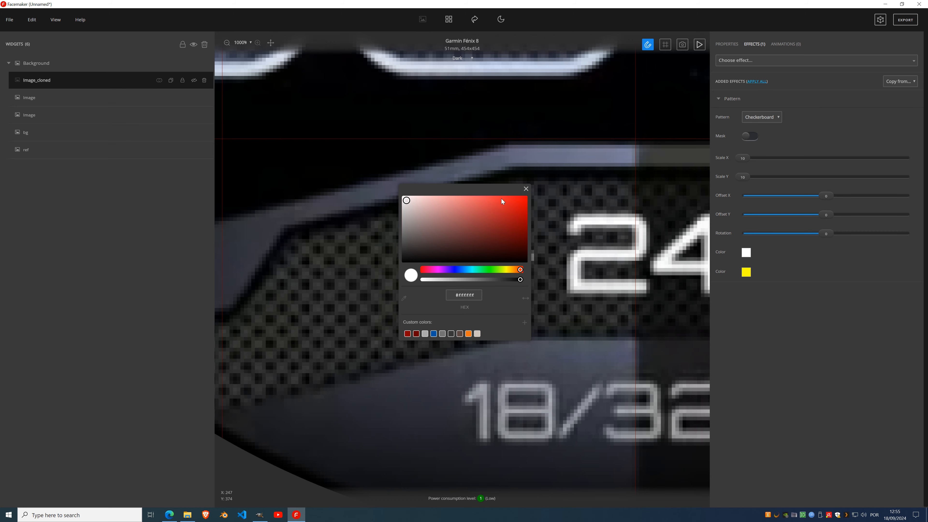
Sample the reference band's texture for the checkerboard's first color and adjust it to dark grey #333333.
{"action": "left_click_drag", "start_coordinate": [496, 191], "coordinate": [189, 231]}
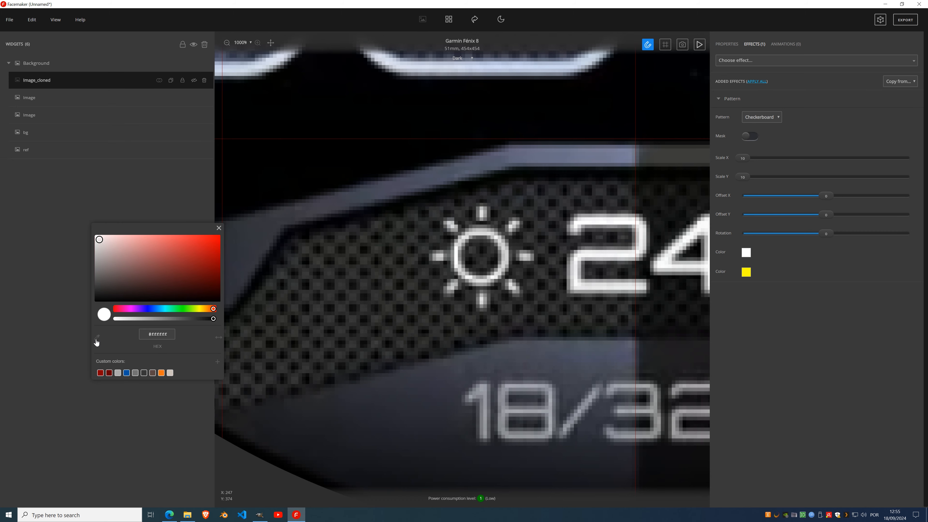
{"action": "left_click", "coordinate": [418, 320]}
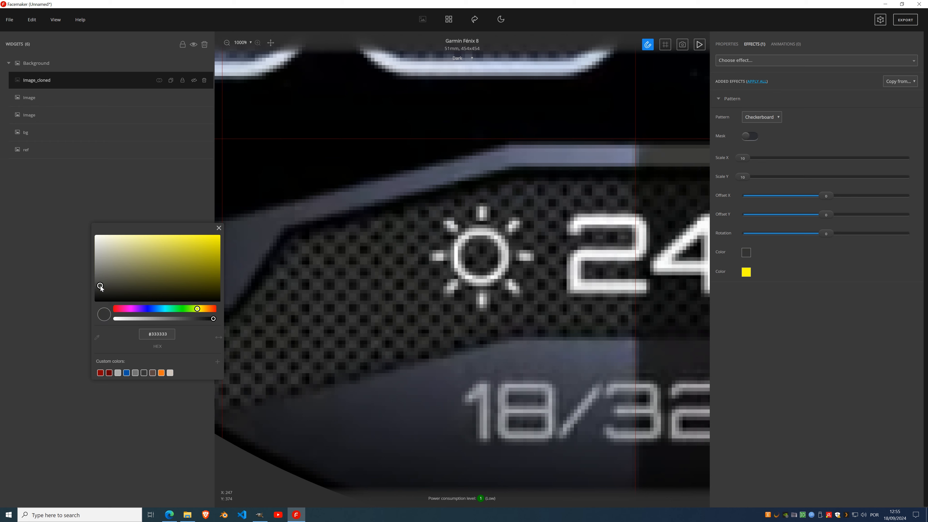
{"action": "left_click_drag", "start_coordinate": [101, 288], "coordinate": [101, 288]}
{"action": "left_click", "coordinate": [219, 227]}
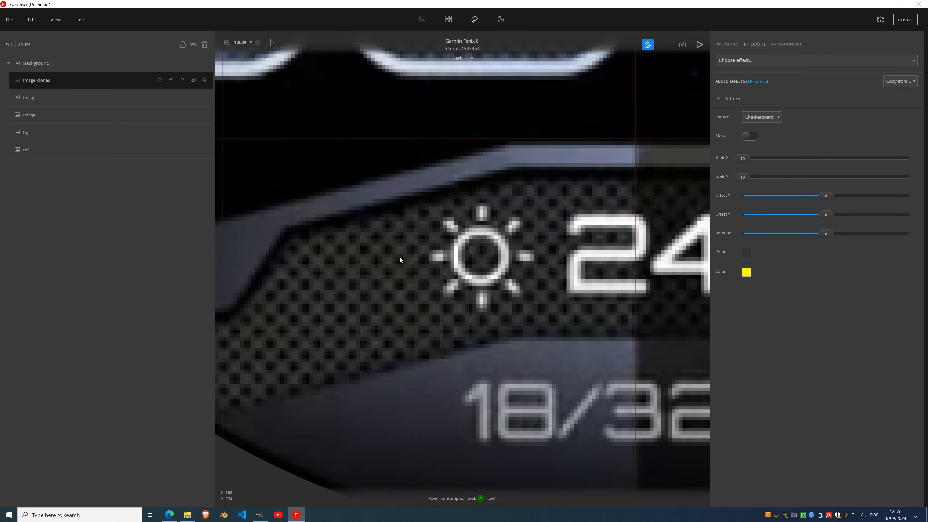
Show the cloned checkerboard band over the reference and compare the two textures at different zoom levels.
{"action": "left_click", "coordinate": [194, 80]}
{"action": "scroll", "coordinate": [457, 276], "scroll_direction": "down", "scroll_amount": 6}
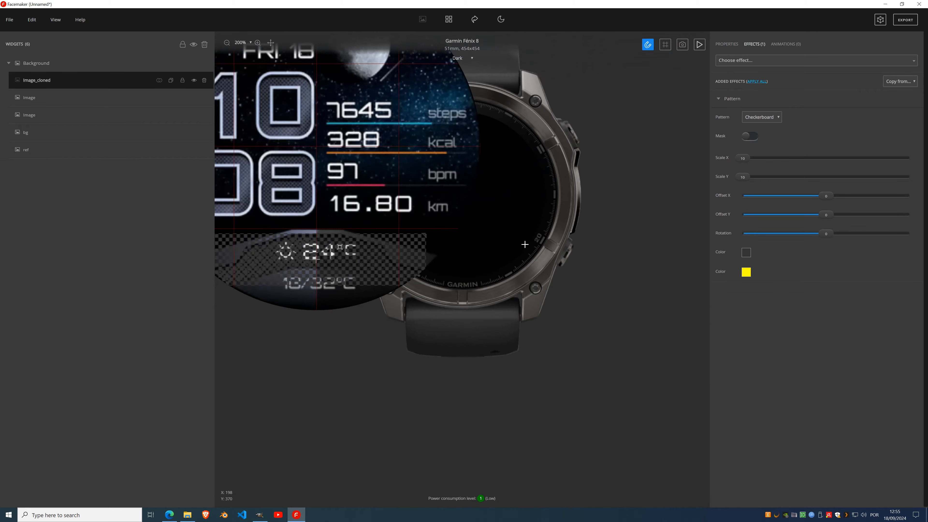
{"action": "scroll", "coordinate": [525, 244], "scroll_direction": "down", "scroll_amount": 1}
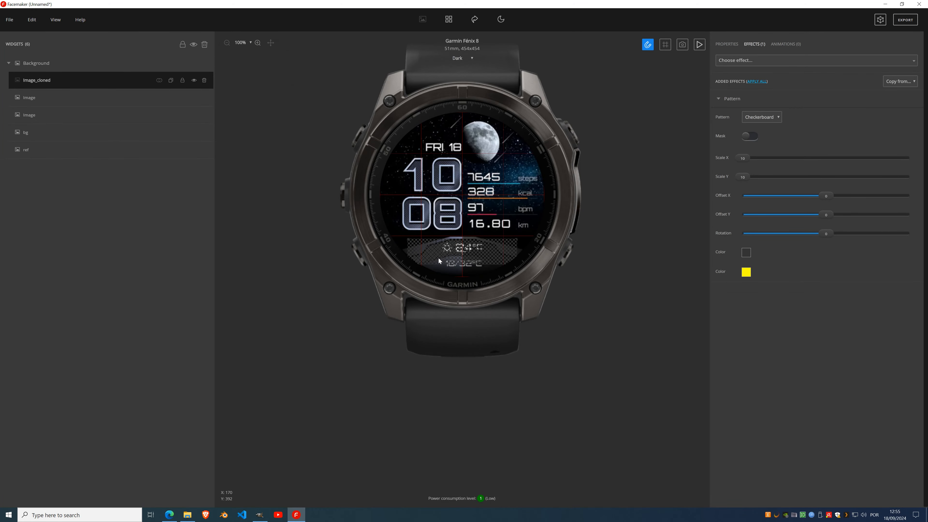
{"action": "scroll", "coordinate": [438, 257], "scroll_direction": "up", "scroll_amount": 2}
{"action": "scroll", "coordinate": [457, 254], "scroll_direction": "up", "scroll_amount": 2}
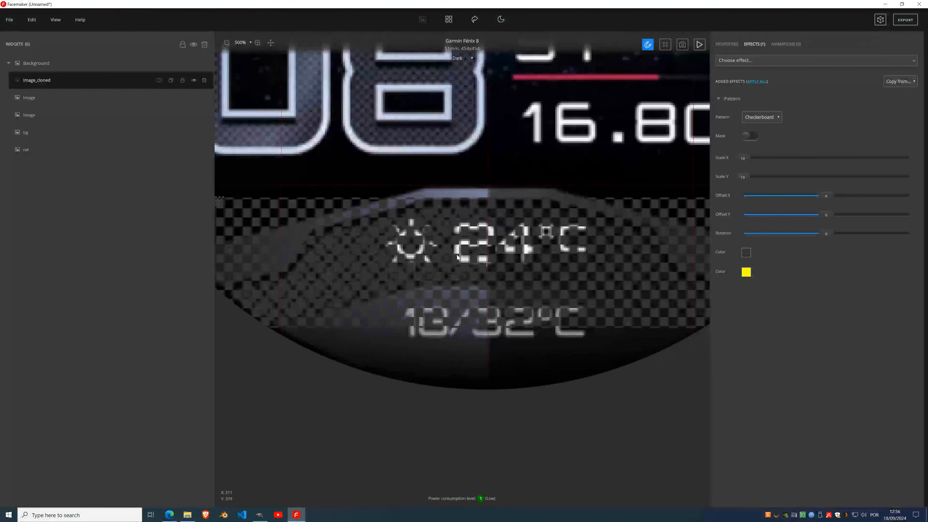
{"action": "scroll", "coordinate": [459, 252], "scroll_direction": "down", "scroll_amount": 2}
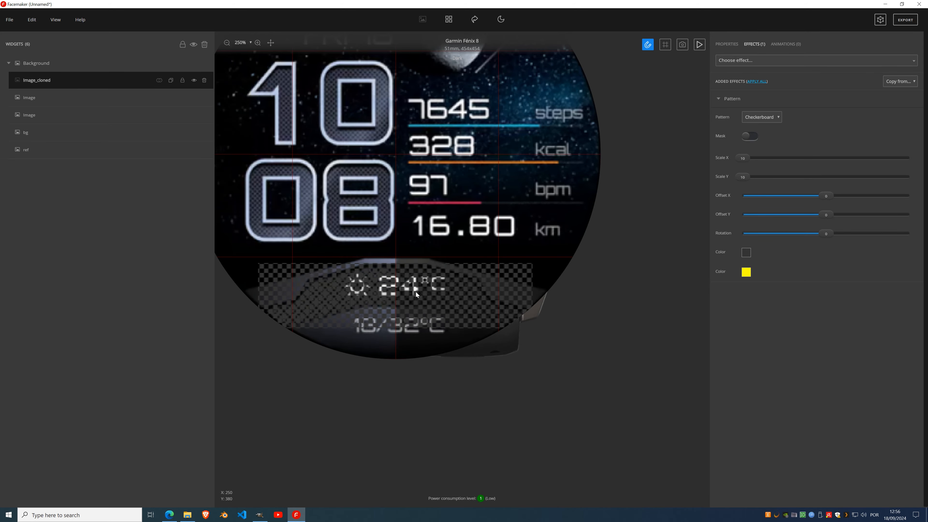
{"action": "left_click_drag", "start_coordinate": [400, 299], "coordinate": [434, 279]}
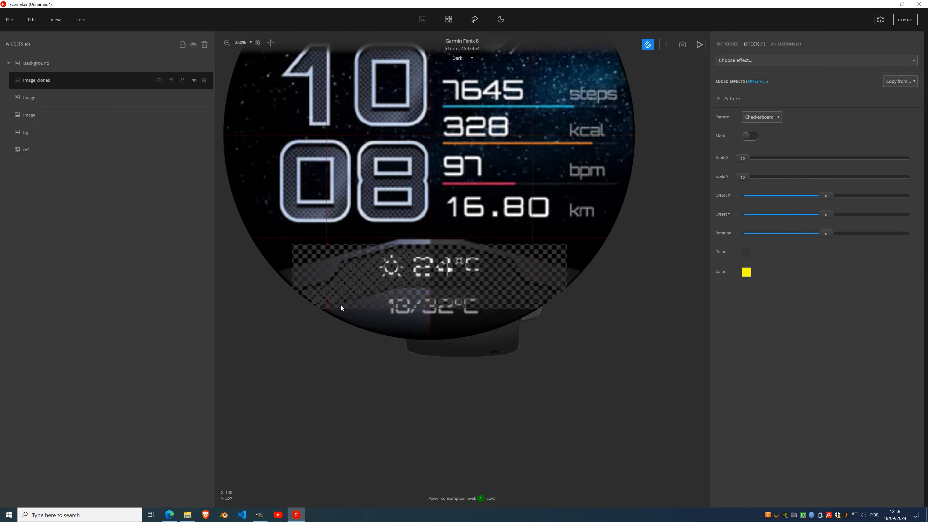
Unlock the cloned band and examine how far its checkerboard pattern extends on both sides.
{"action": "left_click", "coordinate": [183, 80]}
{"action": "scroll", "coordinate": [311, 253], "scroll_direction": "up", "scroll_amount": 3}
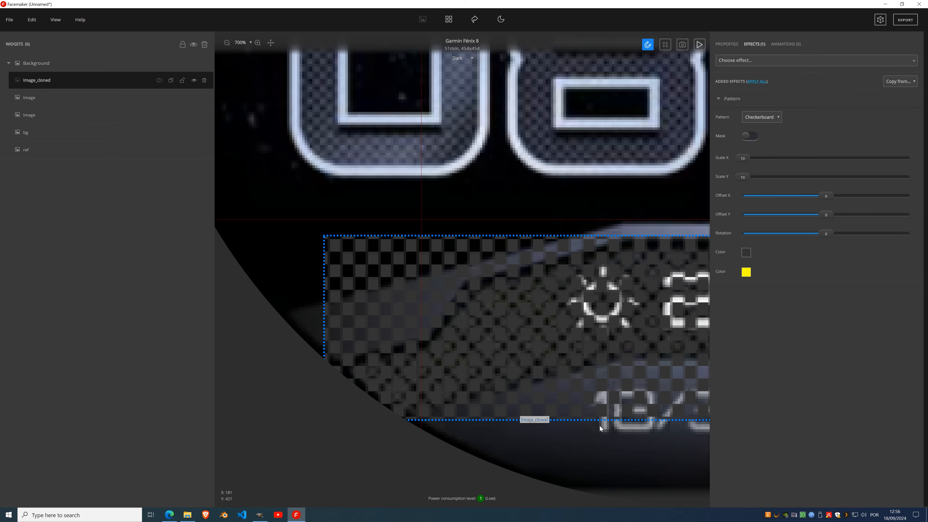
{"action": "left_click_drag", "start_coordinate": [555, 442], "coordinate": [353, 422]}
{"action": "scroll", "coordinate": [430, 307], "scroll_direction": "down", "scroll_amount": 3}
{"action": "left_click_drag", "start_coordinate": [647, 358], "coordinate": [254, 260]}
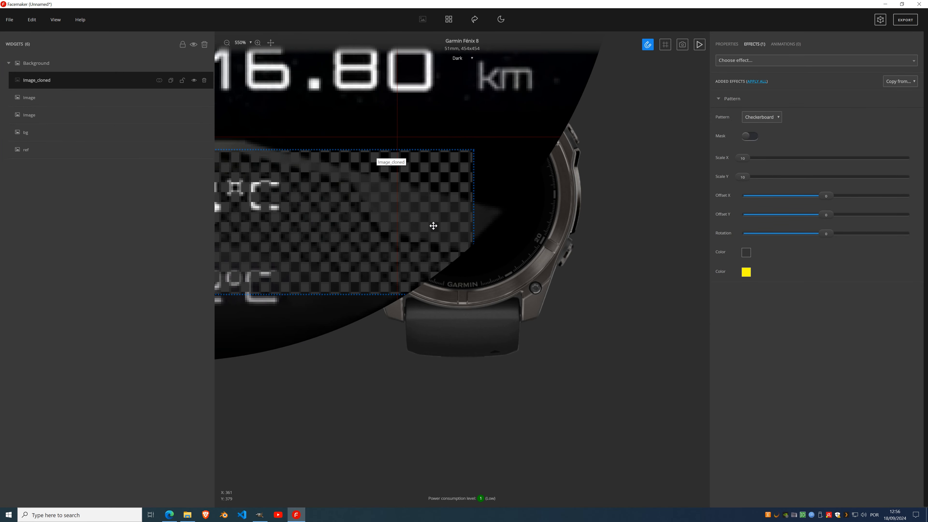
{"action": "left_click_drag", "start_coordinate": [357, 270], "coordinate": [696, 346]}
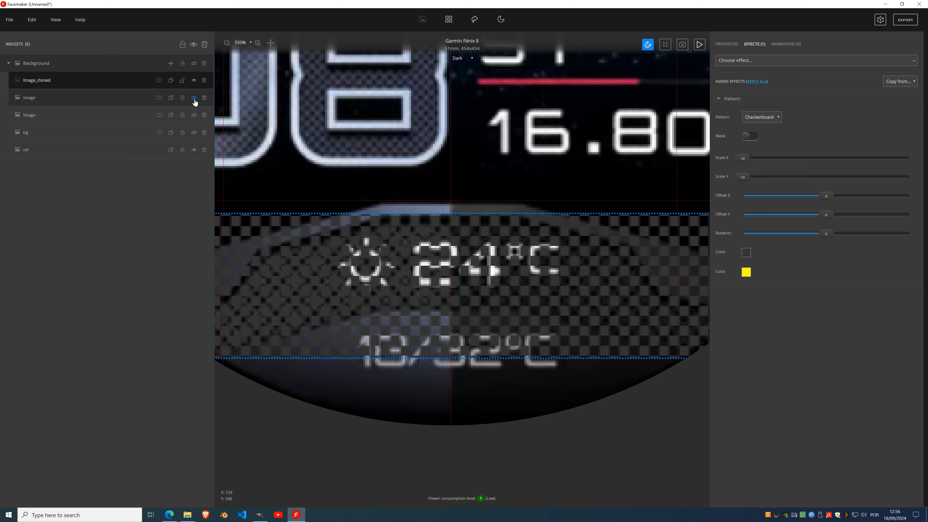
Show the original black band beneath the clone and enable the pattern's Mask to confine the checkerboard to the band shape.
{"action": "left_click", "coordinate": [194, 97]}
{"action": "left_click", "coordinate": [194, 81]}
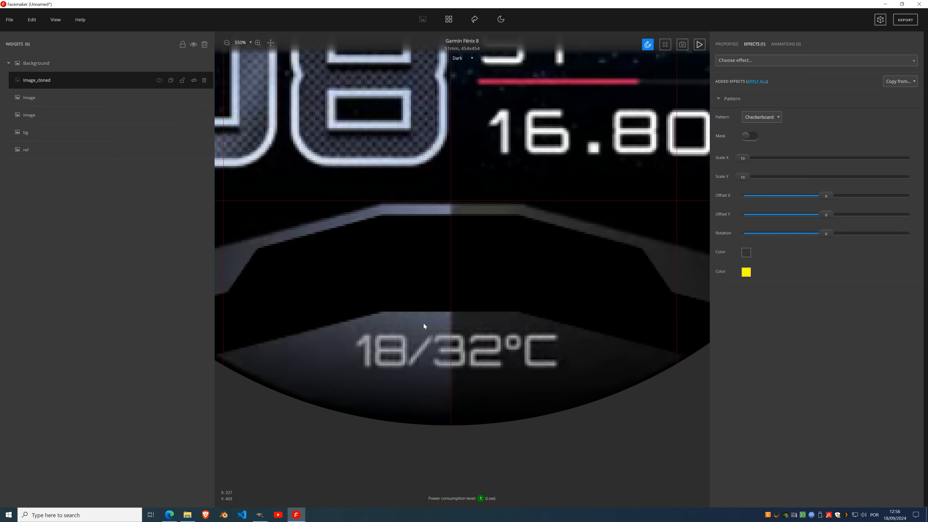
{"action": "left_click", "coordinate": [194, 81]}
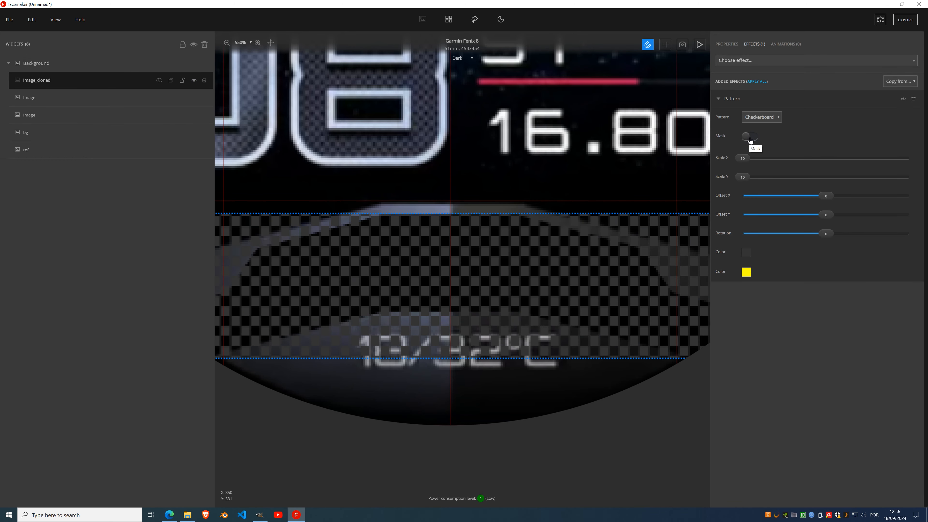
{"action": "left_click", "coordinate": [750, 138]}
{"action": "scroll", "coordinate": [518, 256], "scroll_direction": "down", "scroll_amount": 5}
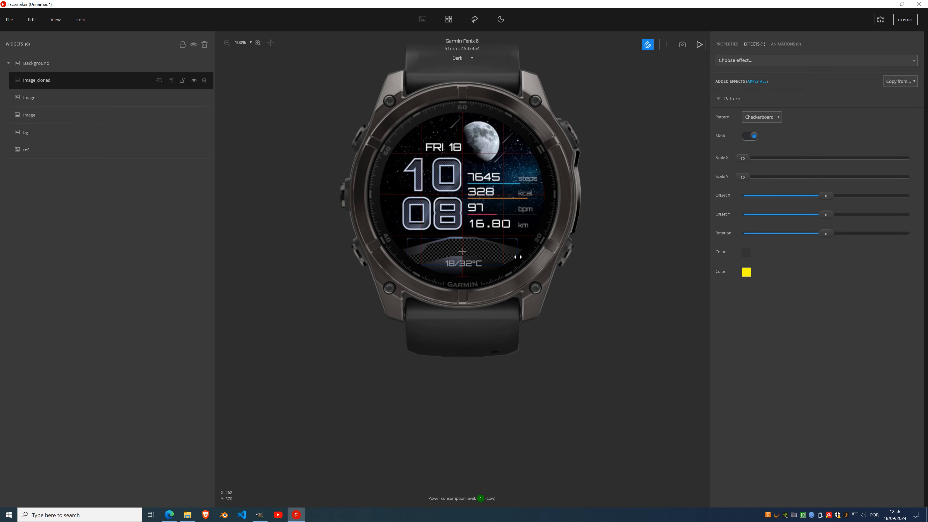
{"action": "scroll", "coordinate": [496, 258], "scroll_direction": "up", "scroll_amount": 4}
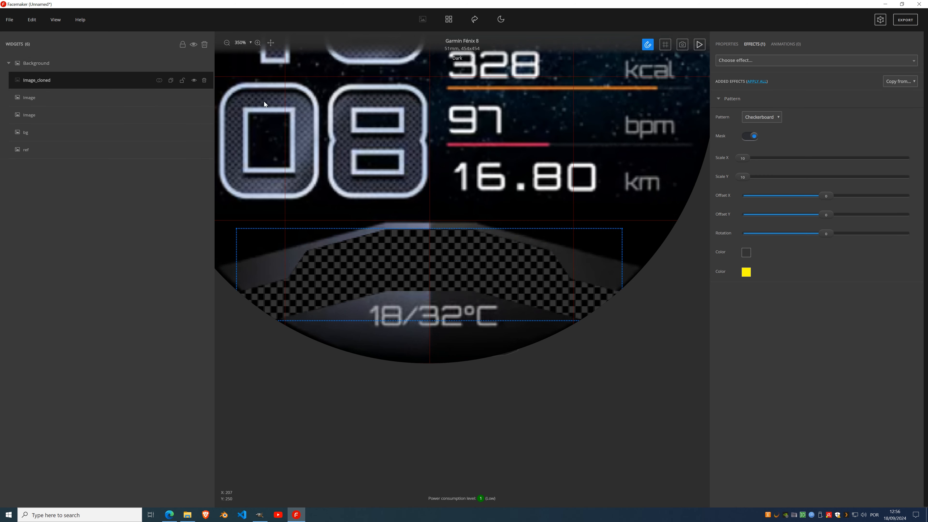
Merge the cloned checkerboard band down into the black band beneath it with the Add option.
{"action": "left_click", "coordinate": [57, 98]}
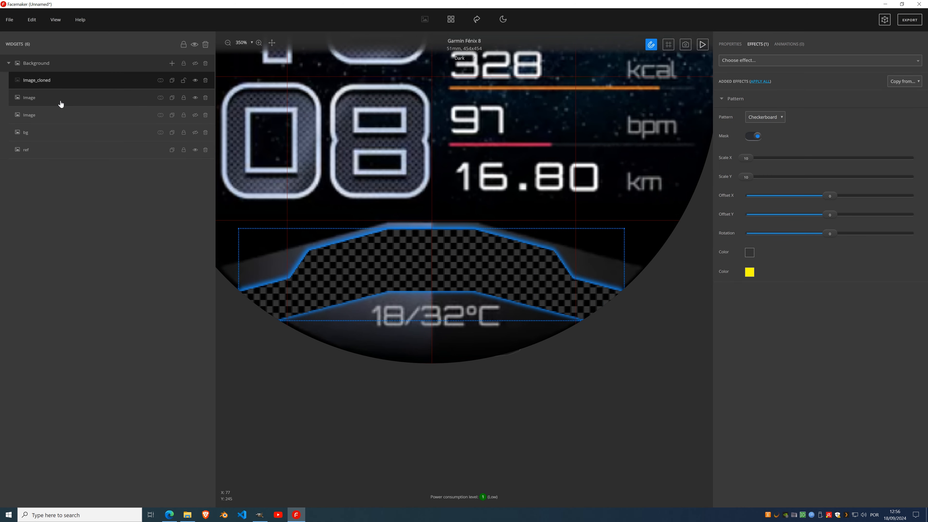
{"action": "left_click", "coordinate": [59, 85]}
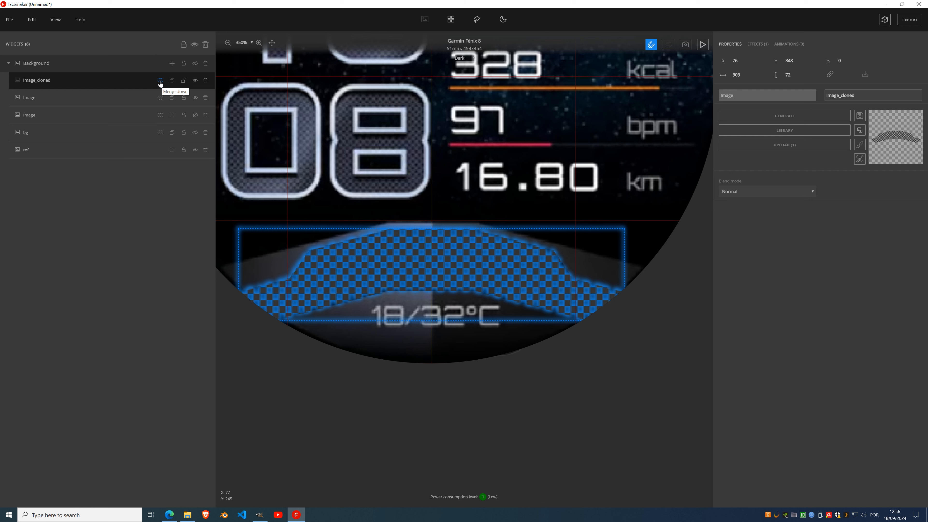
{"action": "left_click", "coordinate": [160, 83]}
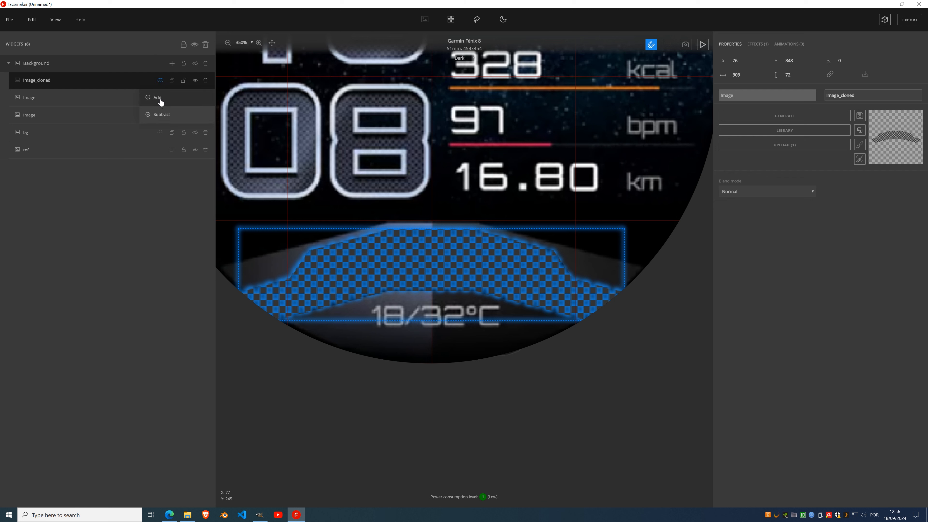
{"action": "left_click", "coordinate": [159, 102]}
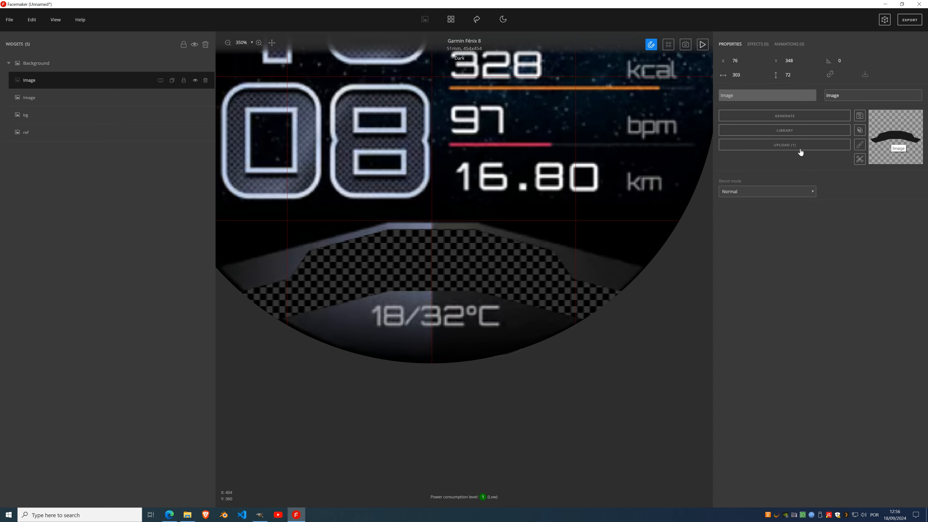
Make all layers visible and compare the merged band with the shading on the reference's lower band.
{"action": "left_click", "coordinate": [195, 65]}
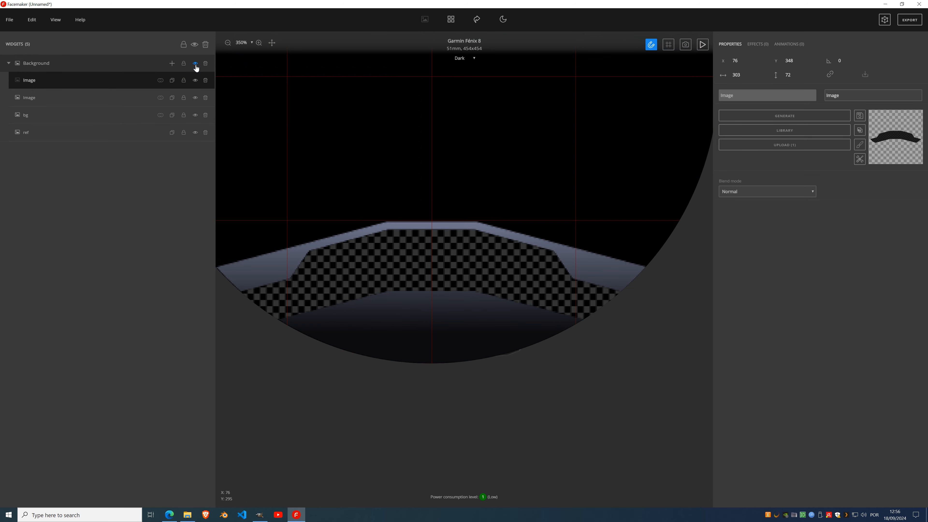
{"action": "left_click", "coordinate": [195, 80]}
{"action": "left_click", "coordinate": [195, 133]}
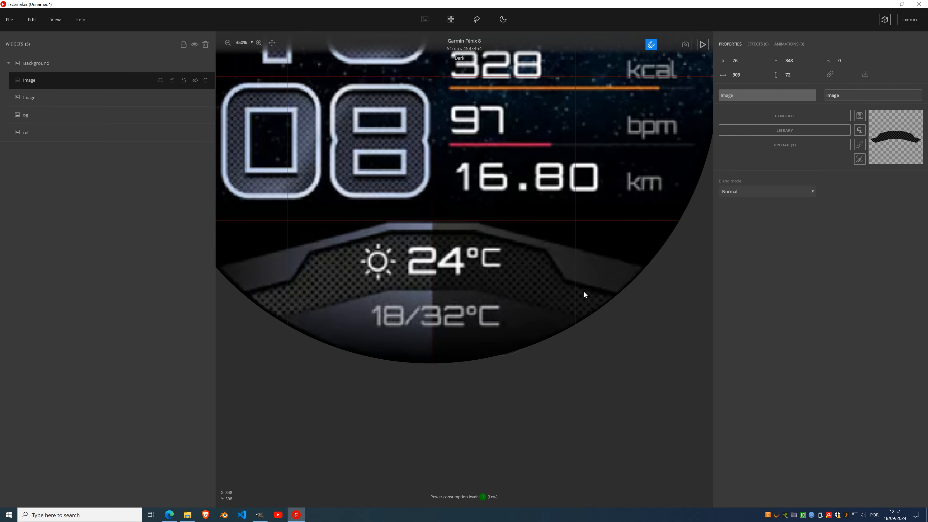
{"action": "left_click", "coordinate": [195, 64]}
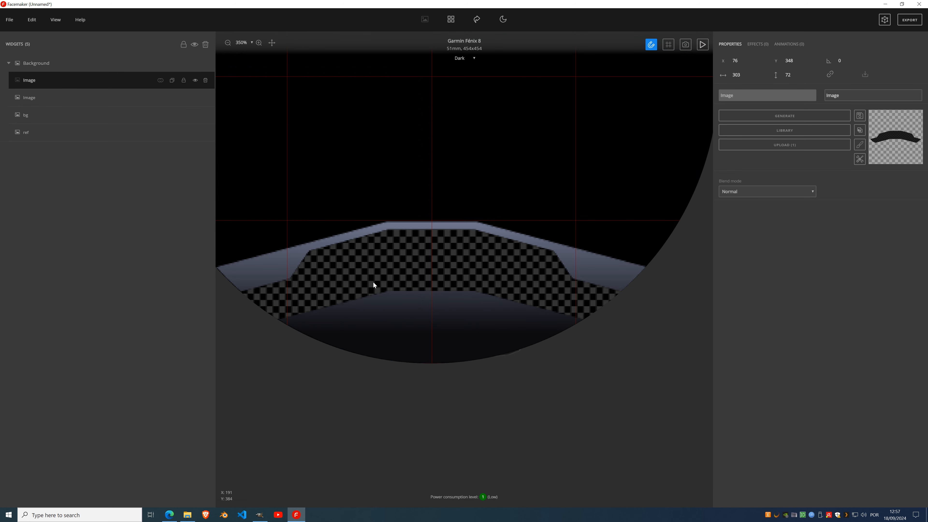
Add an Inner Shadow effect to the merged band with a Y offset of 4 and a blur of 2.
{"action": "left_click", "coordinate": [753, 47]}
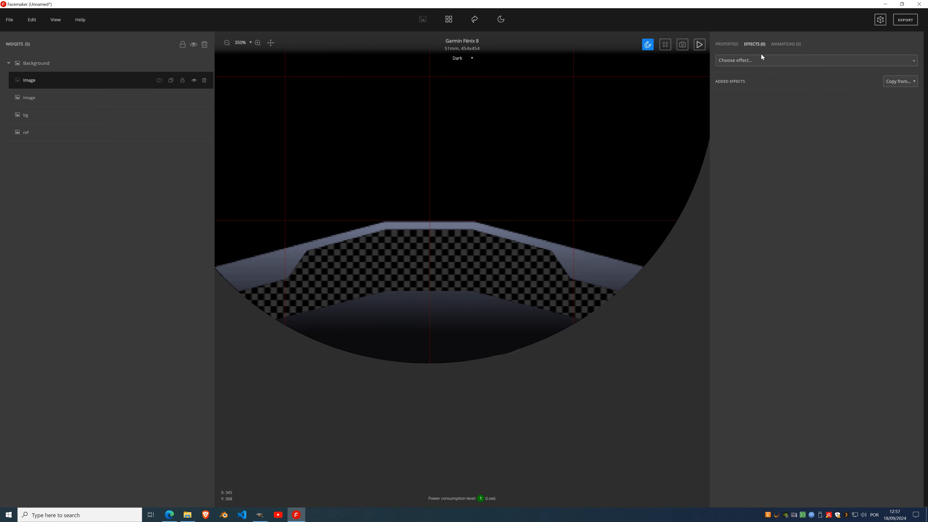
{"action": "left_click", "coordinate": [761, 61]}
{"action": "type", "text": "inner"}
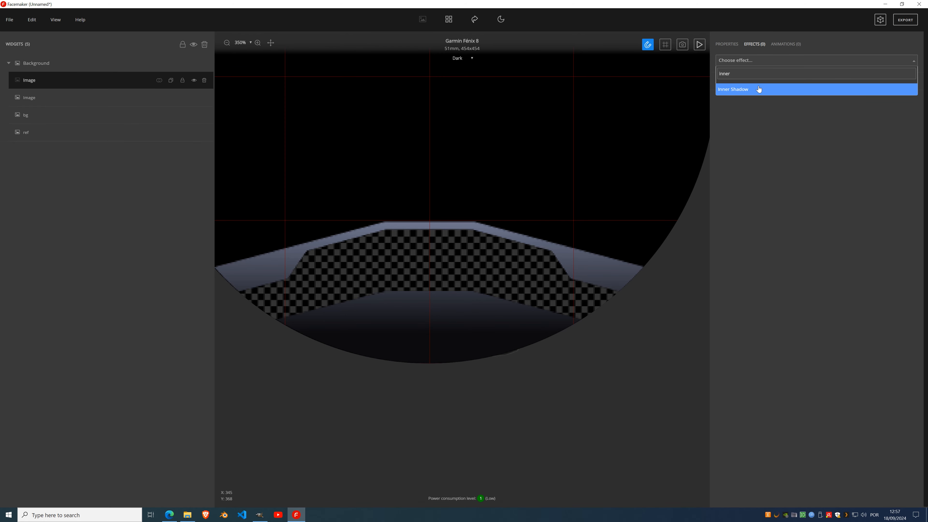
{"action": "left_click", "coordinate": [759, 89]}
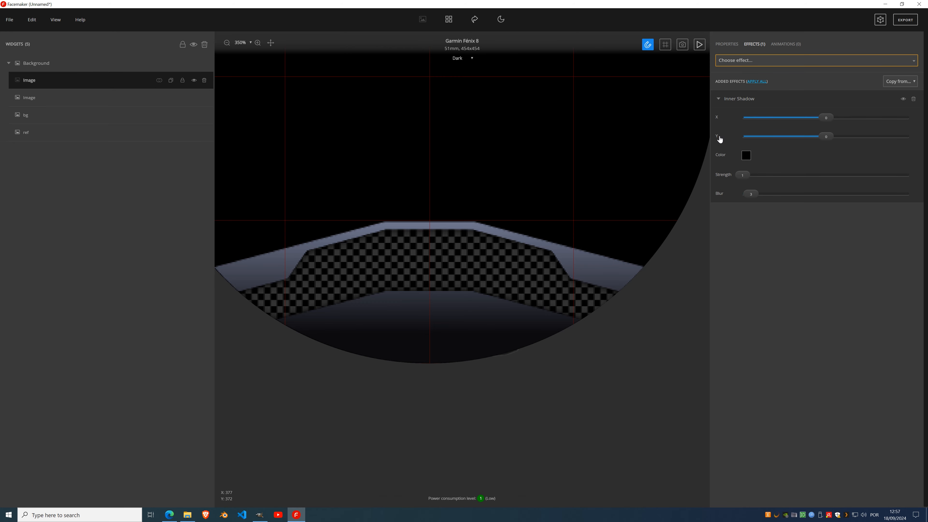
{"action": "left_click_drag", "start_coordinate": [829, 138], "coordinate": [832, 137]}
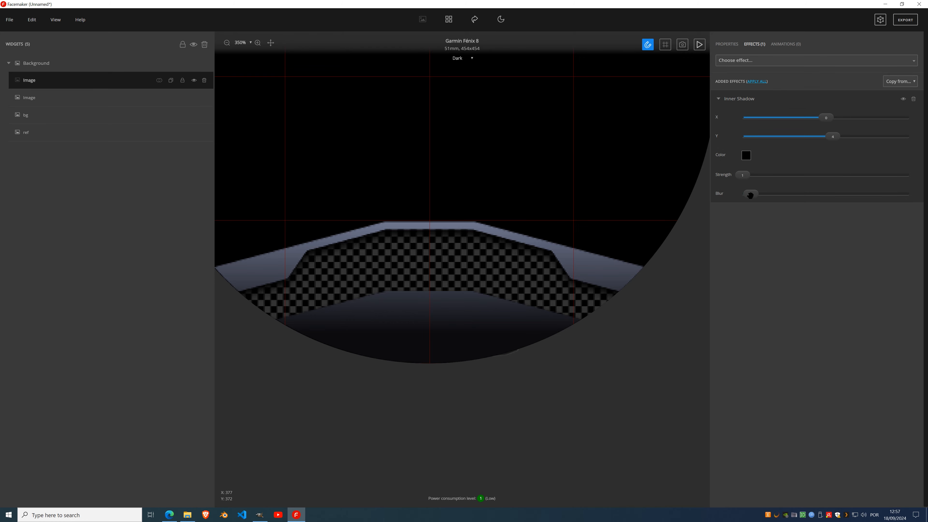
{"action": "left_click_drag", "start_coordinate": [750, 196], "coordinate": [748, 195]}
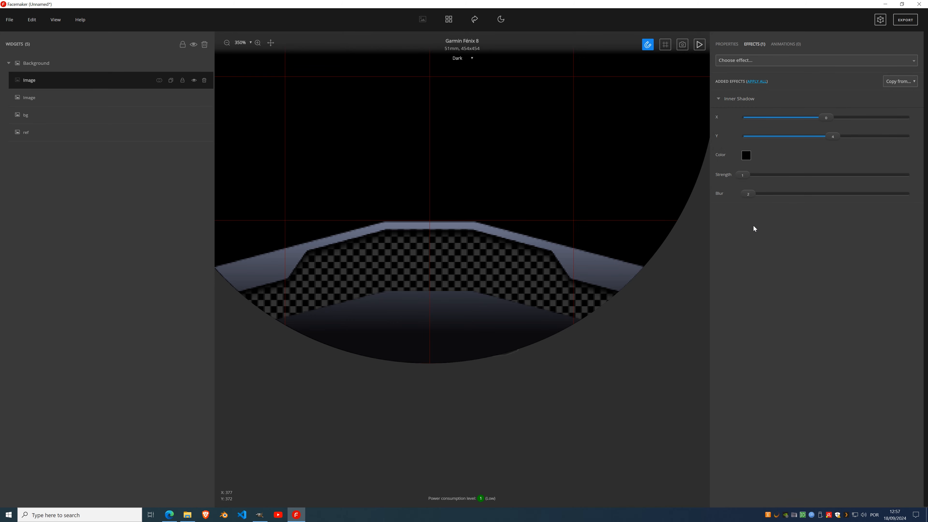
{"action": "scroll", "coordinate": [514, 232], "scroll_direction": "down", "scroll_amount": 5}
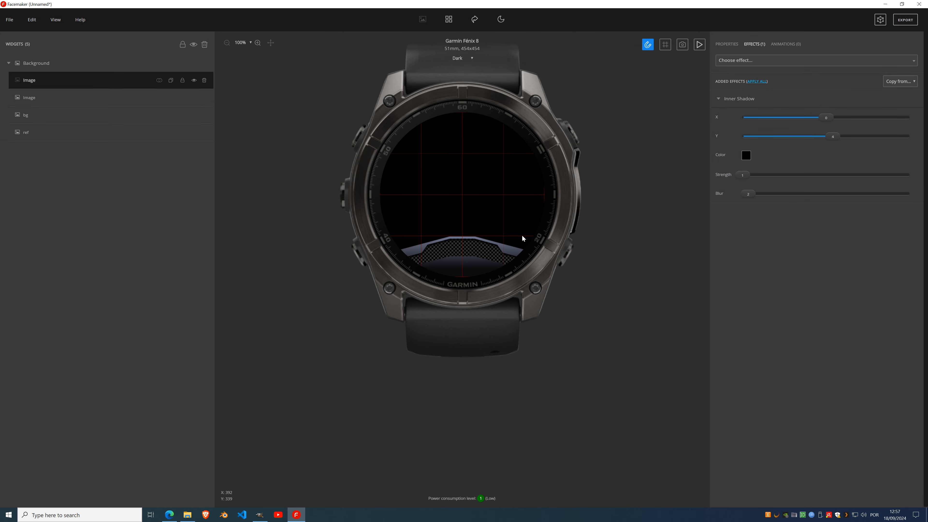
Turn off the guidelines and examine the shadowed checkerboard band up close.
{"action": "left_click", "coordinate": [57, 20]}
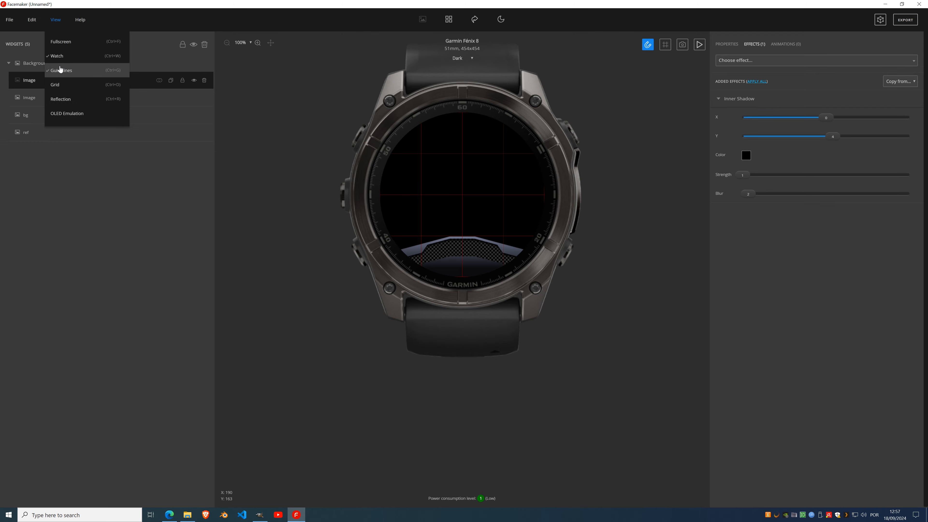
{"action": "left_click", "coordinate": [70, 73]}
{"action": "scroll", "coordinate": [456, 245], "scroll_direction": "up", "scroll_amount": 5}
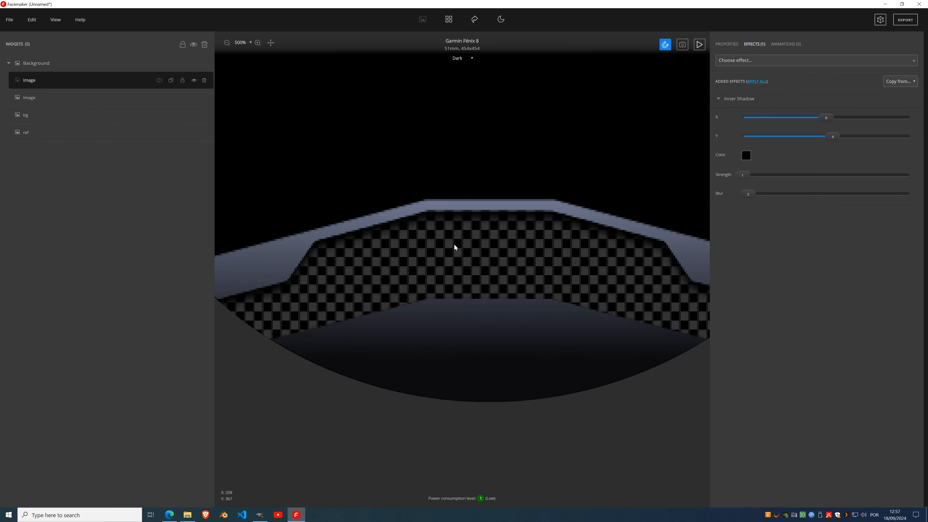
{"action": "scroll", "coordinate": [454, 246], "scroll_direction": "down", "scroll_amount": 3}
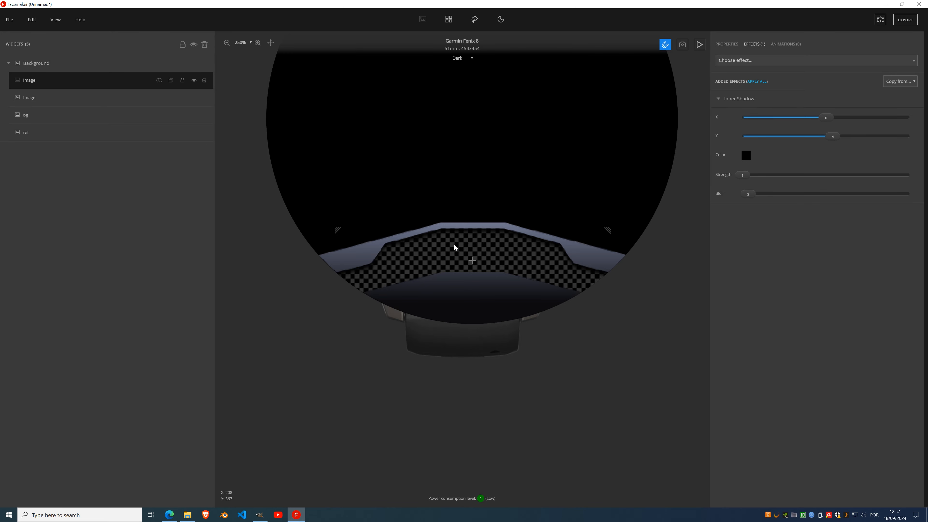
Add a Brightness effect to the merged band and lower its intensity to about -25.
{"action": "left_click", "coordinate": [753, 61]}
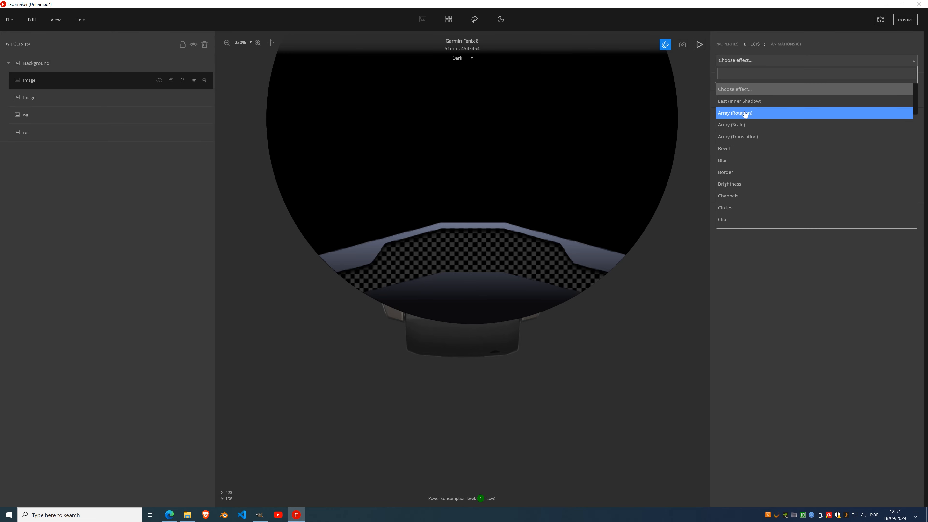
{"action": "left_click", "coordinate": [754, 184]}
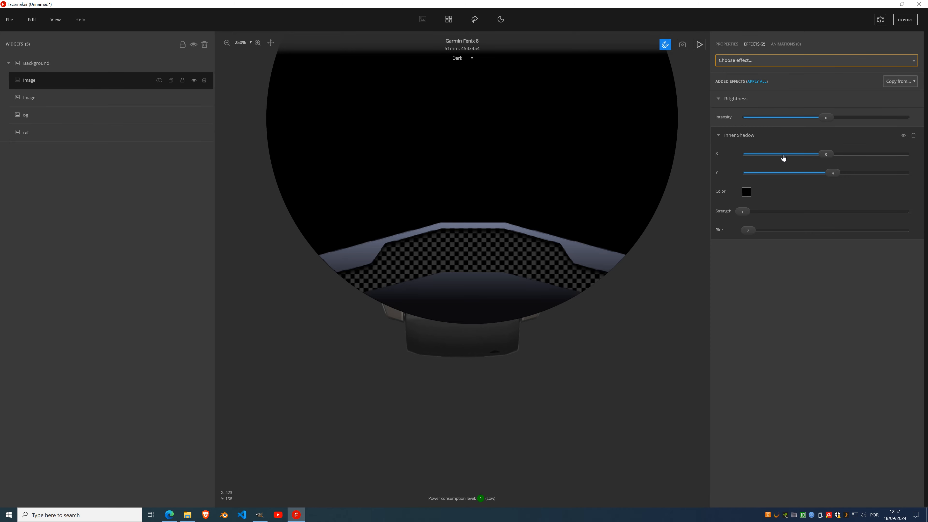
{"action": "left_click_drag", "start_coordinate": [827, 118], "coordinate": [806, 118]}
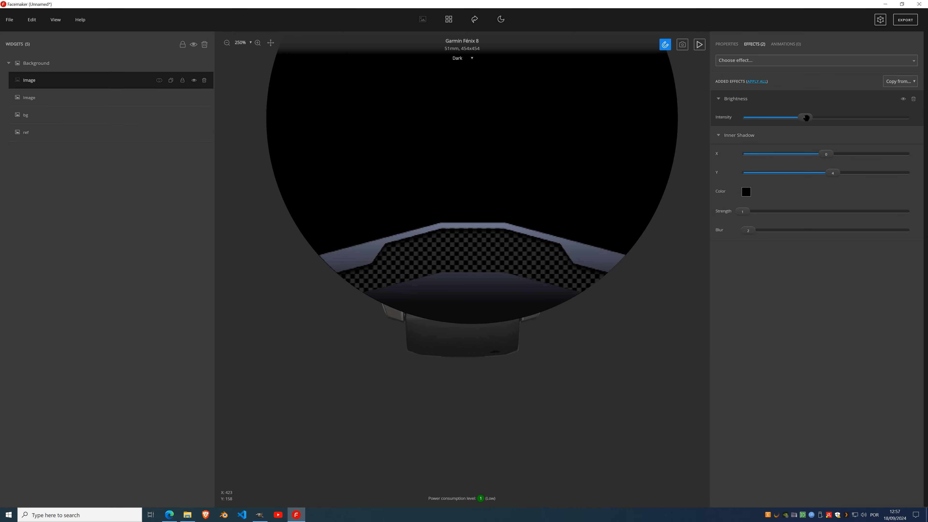
{"action": "scroll", "coordinate": [482, 204], "scroll_direction": "down", "scroll_amount": 3}
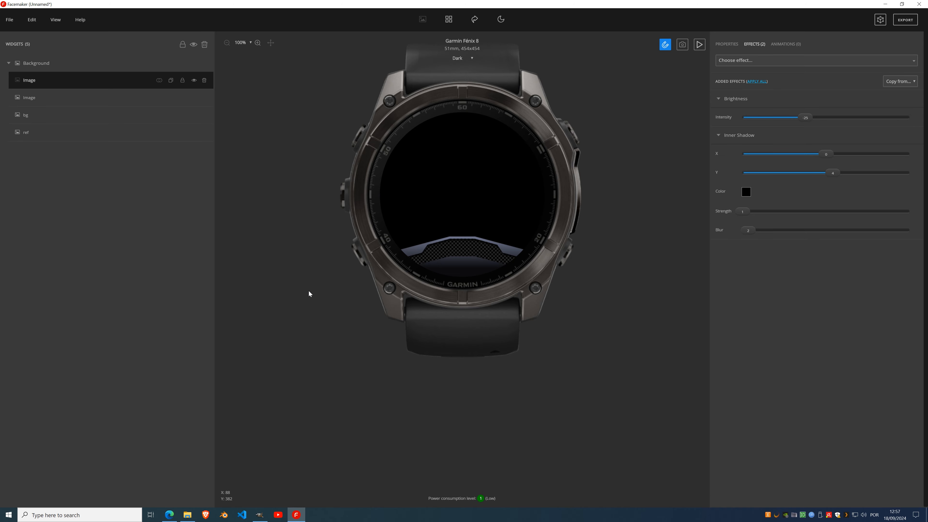
Hide every layer except the reference and the merged band to compare their brightness.
{"action": "left_click", "coordinate": [194, 44]}
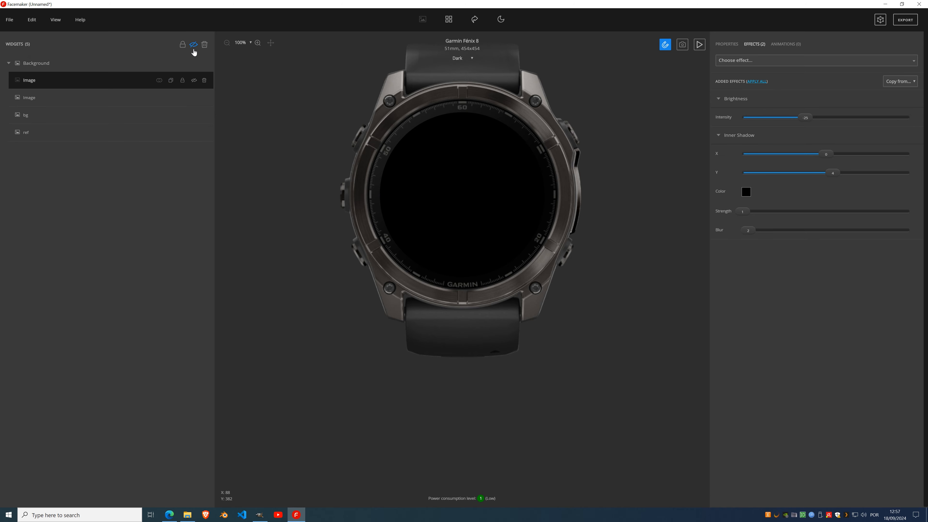
{"action": "left_click", "coordinate": [194, 134]}
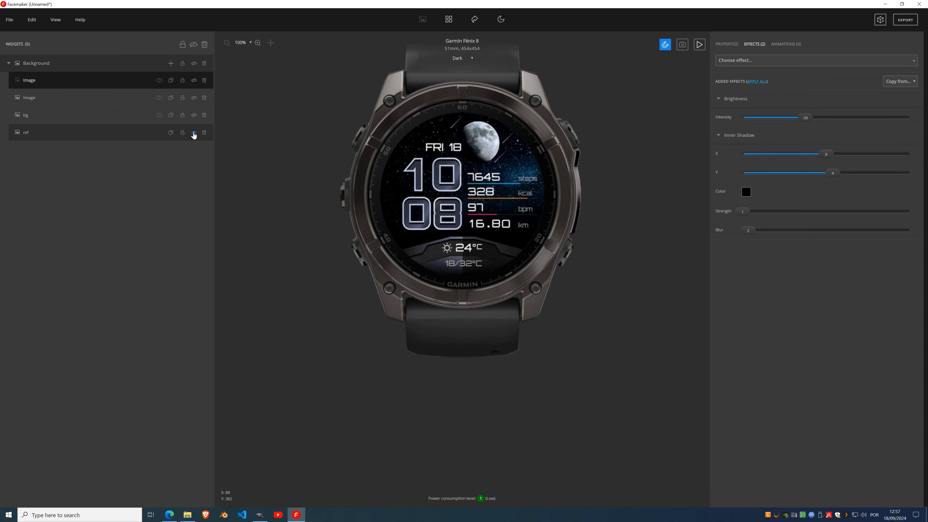
{"action": "left_click", "coordinate": [194, 82]}
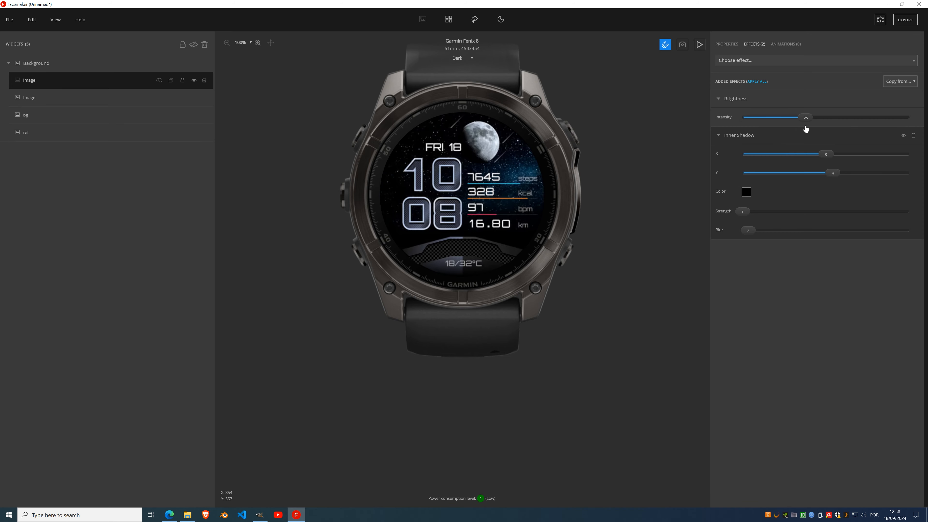
Raise the merged band's Brightness intensity to about -10 and compare it with the reference by showing and hiding the band.
{"action": "left_click_drag", "start_coordinate": [808, 118], "coordinate": [817, 131]}
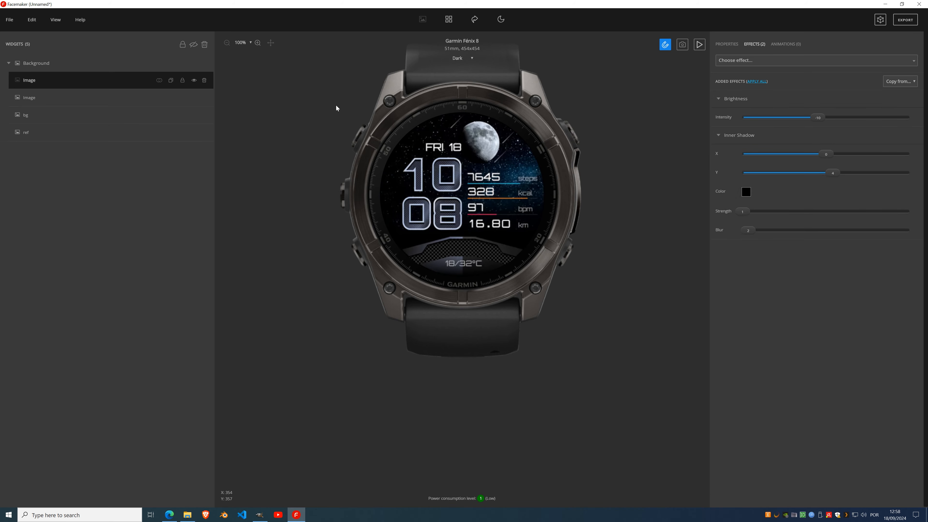
{"action": "left_click", "coordinate": [194, 81]}
{"action": "left_click", "coordinate": [194, 81]}
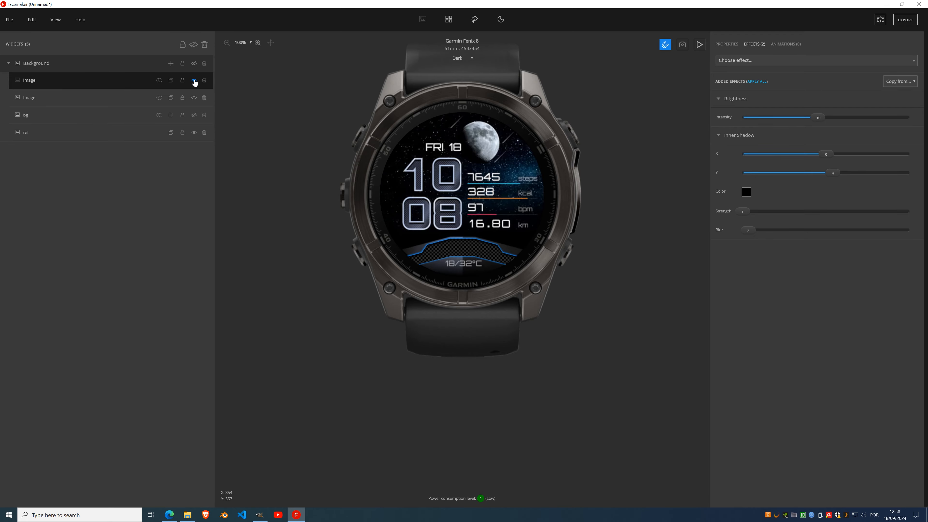
{"action": "left_click", "coordinate": [194, 81]}
{"action": "left_click", "coordinate": [194, 80]}
{"action": "left_click", "coordinate": [194, 81]}
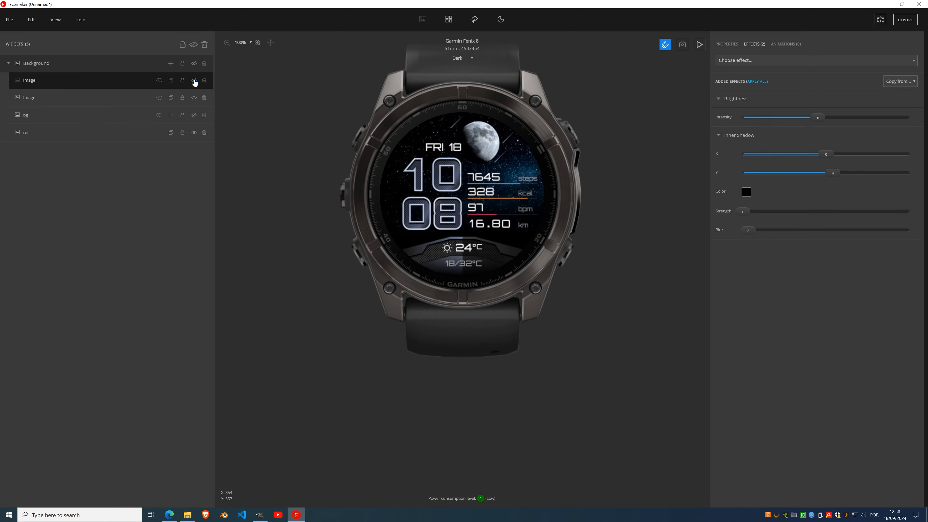
{"action": "scroll", "coordinate": [445, 255], "scroll_direction": "up", "scroll_amount": 4}
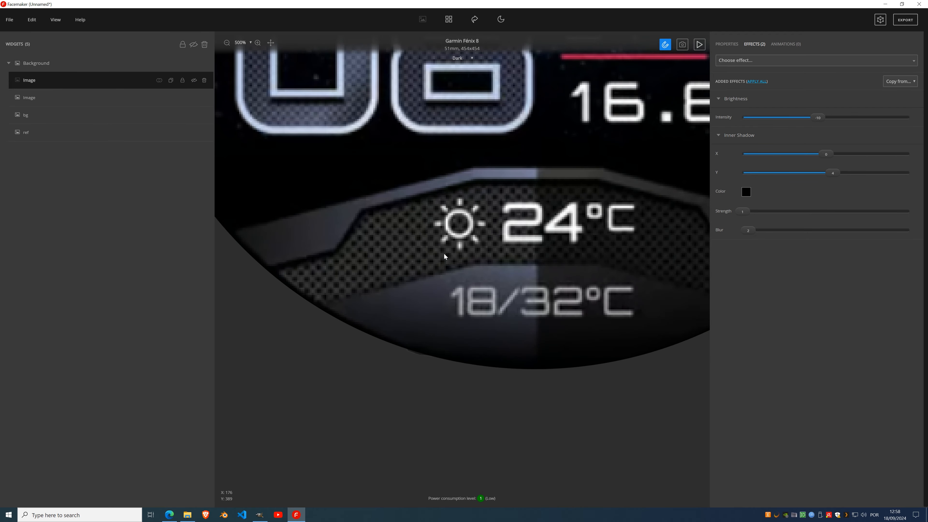
{"action": "scroll", "coordinate": [445, 255], "scroll_direction": "down", "scroll_amount": 3}
{"action": "scroll", "coordinate": [445, 254], "scroll_direction": "down", "scroll_amount": 1}
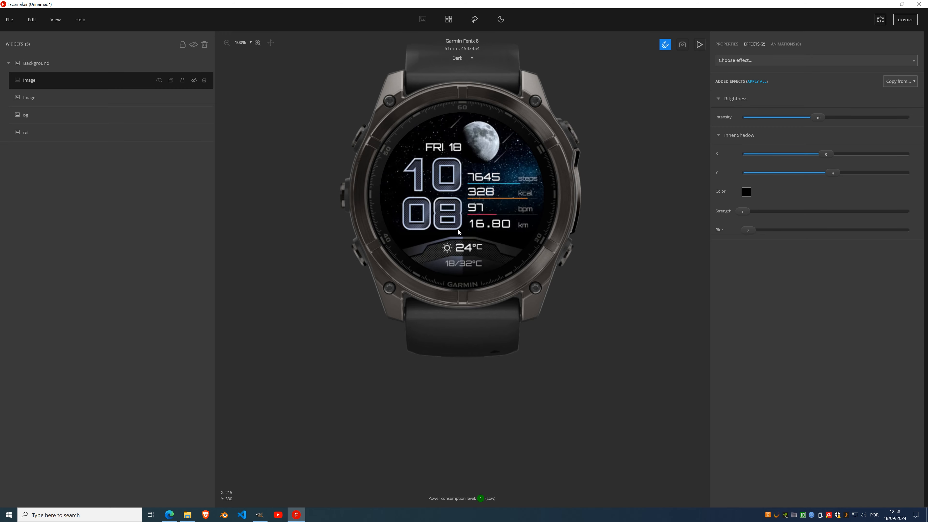
Show the blue-grey gradient shape, duplicate it above the checkerboard band, and bring up the copy's image editing options.
{"action": "left_click", "coordinate": [42, 99]}
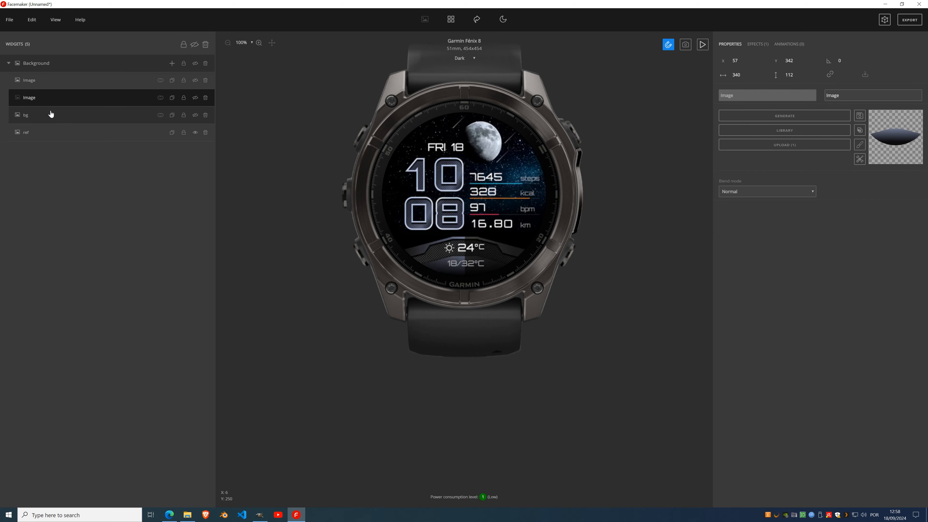
{"action": "left_click", "coordinate": [40, 83]}
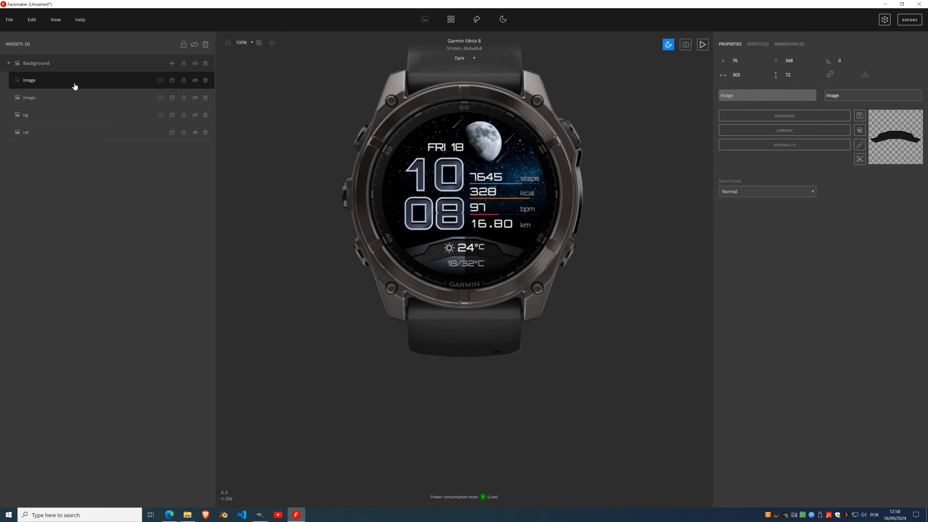
{"action": "left_click", "coordinate": [46, 98]}
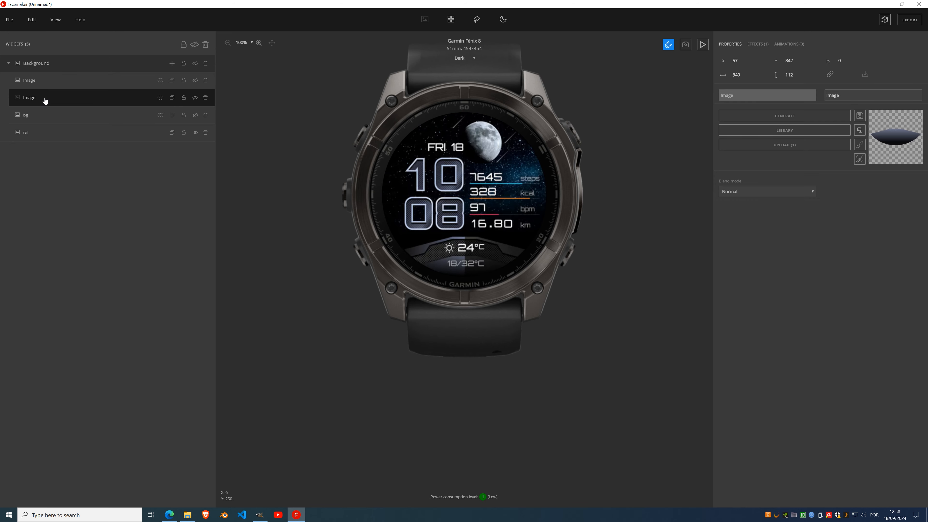
{"action": "left_click", "coordinate": [195, 97]}
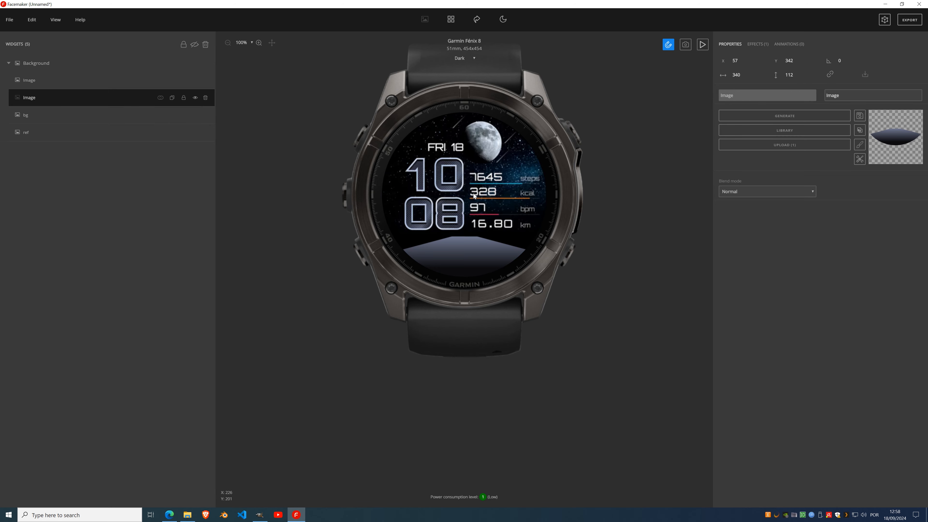
{"action": "left_click", "coordinate": [176, 101]}
{"action": "left_click_drag", "start_coordinate": [52, 96], "coordinate": [52, 83]}
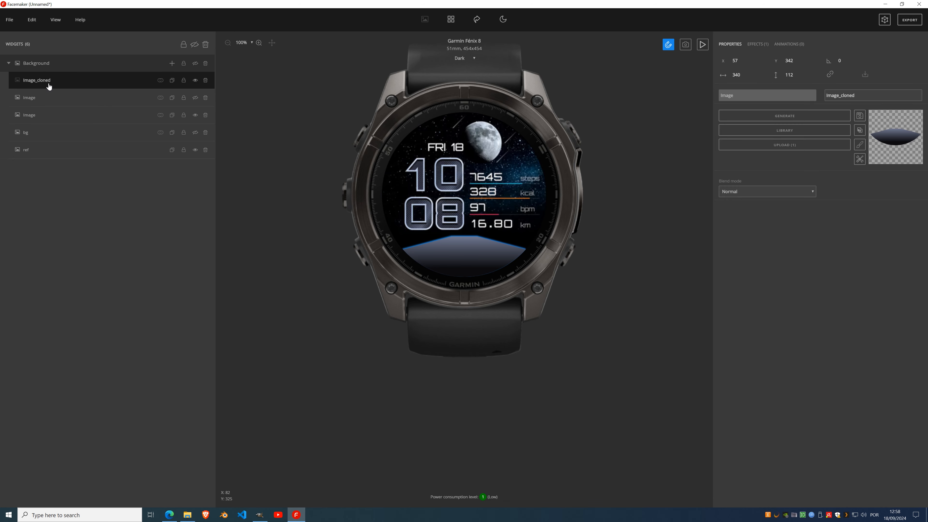
{"action": "left_click", "coordinate": [860, 144]}
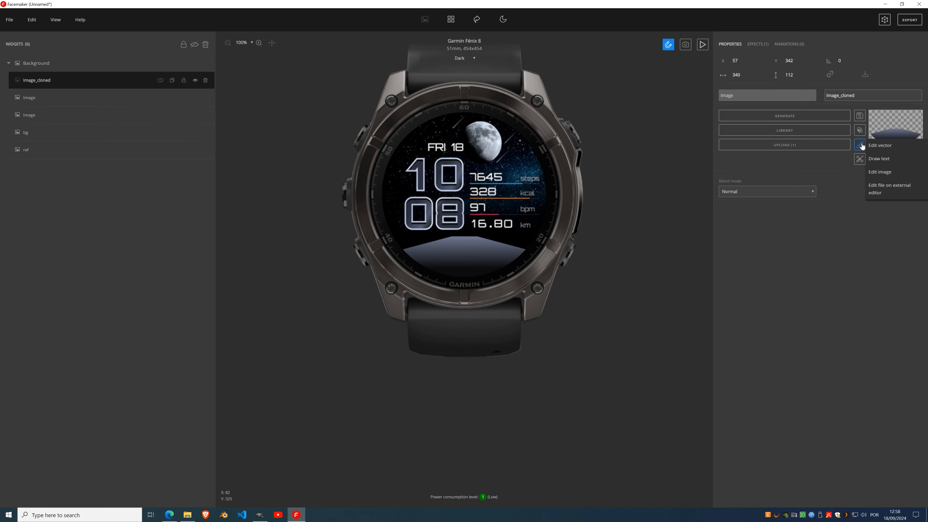
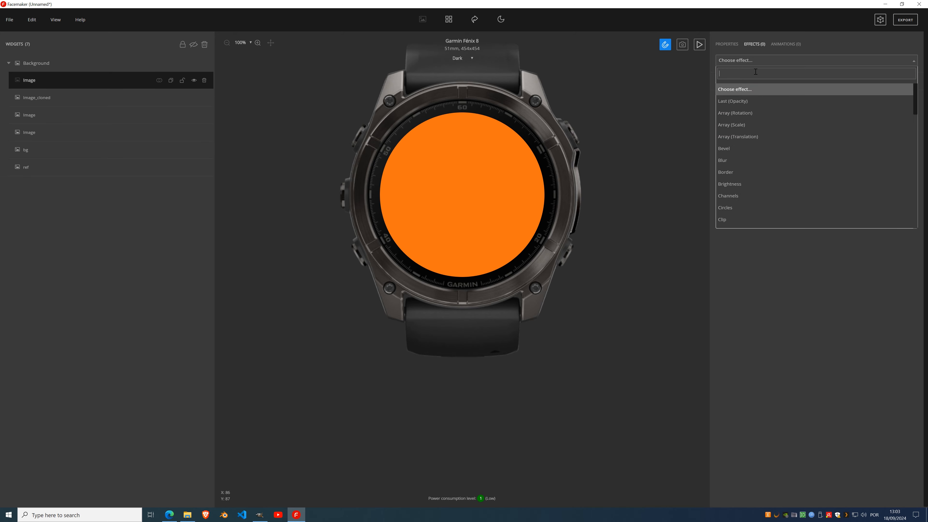
Add a Starfield effect to the topmost image layer and hide the reference layer.
{"action": "type", "text": "starf"}
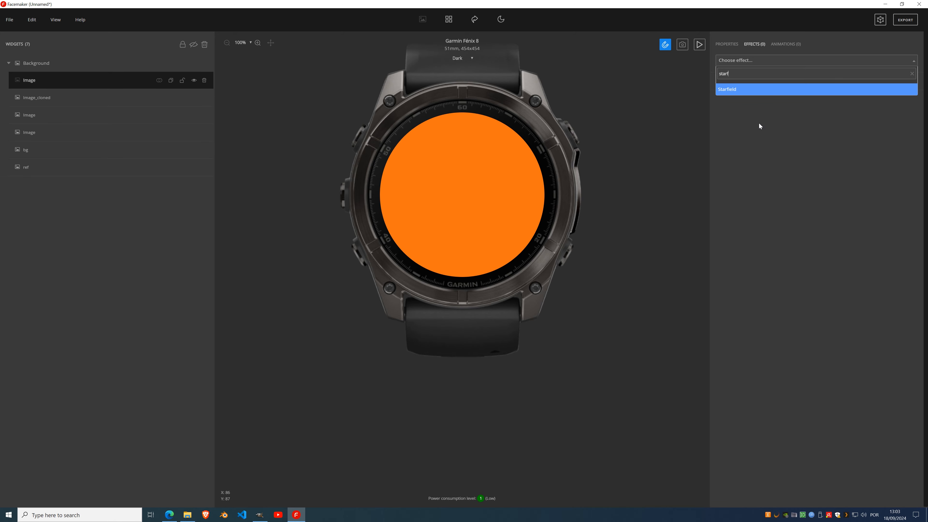
{"action": "left_click", "coordinate": [746, 92]}
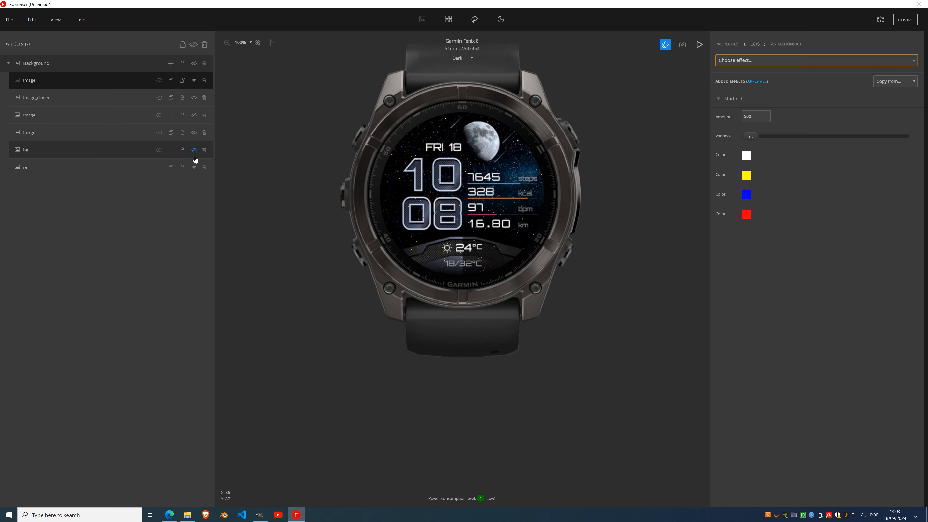
{"action": "left_click", "coordinate": [194, 168]}
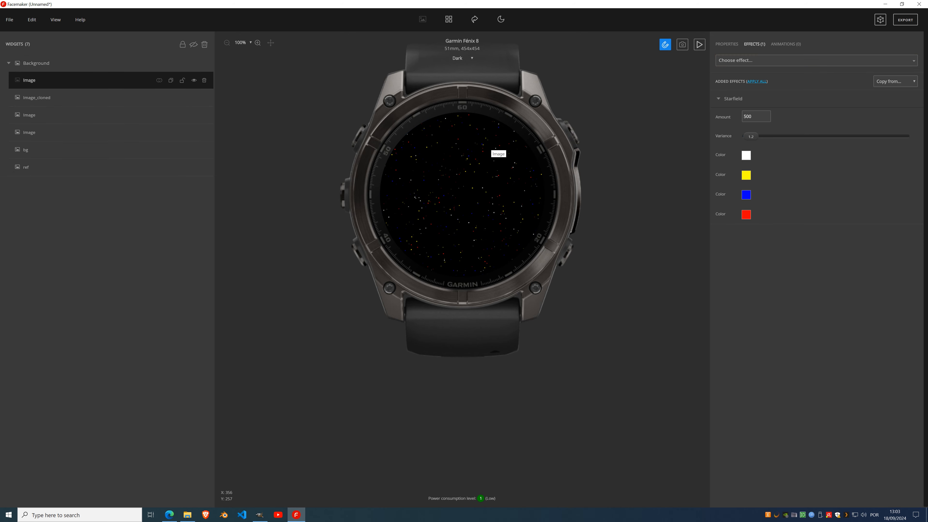
Try a Starfield variance of about 1.6, examine the stars up close, and reduce the variance to 1.
{"action": "left_click_drag", "start_coordinate": [751, 137], "coordinate": [772, 138]}
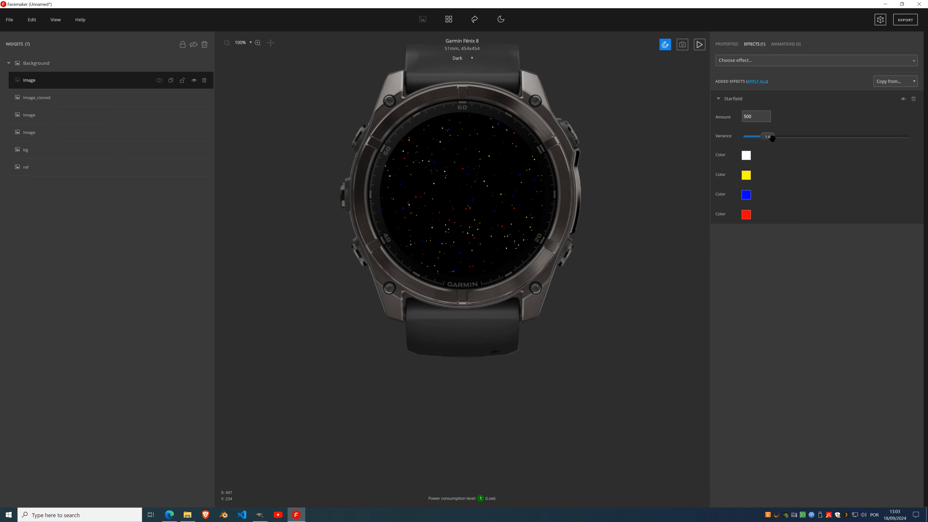
{"action": "scroll", "coordinate": [501, 200], "scroll_direction": "up", "scroll_amount": 2}
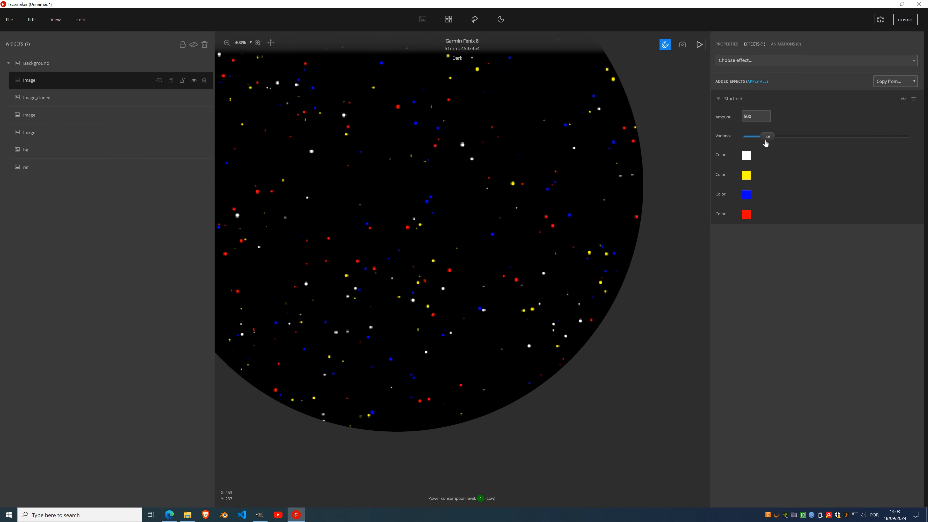
{"action": "left_click_drag", "start_coordinate": [765, 144], "coordinate": [736, 137]}
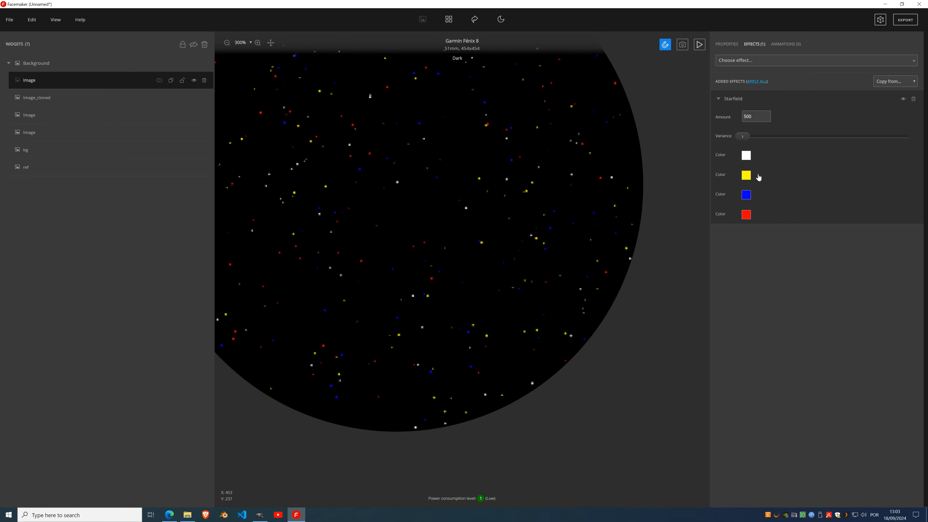
Try a Starfield amount of 5000 and examine the denser stars up close.
{"action": "left_click", "coordinate": [758, 116]}
{"action": "double_click", "coordinate": [749, 117]}
{"action": "type", "text": "5000"}
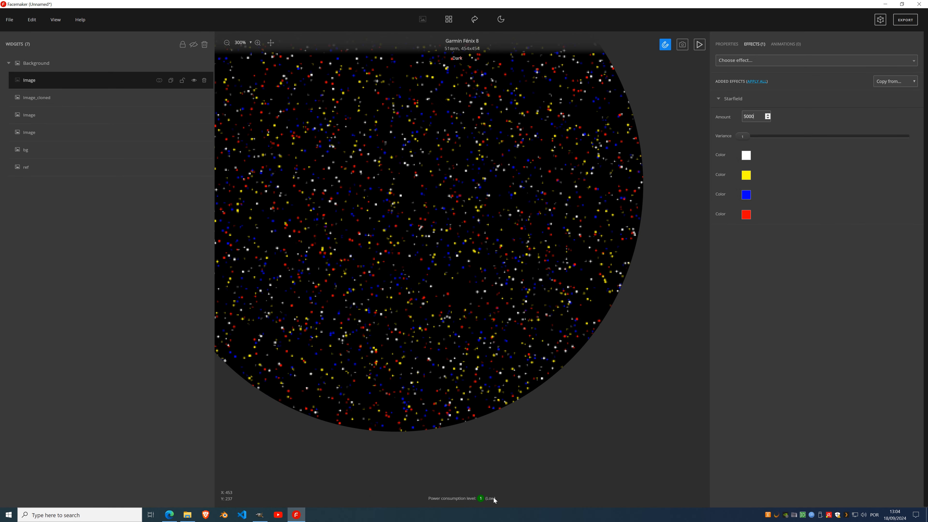
{"action": "scroll", "coordinate": [431, 285], "scroll_direction": "down", "scroll_amount": 2}
{"action": "scroll", "coordinate": [499, 211], "scroll_direction": "up", "scroll_amount": 3}
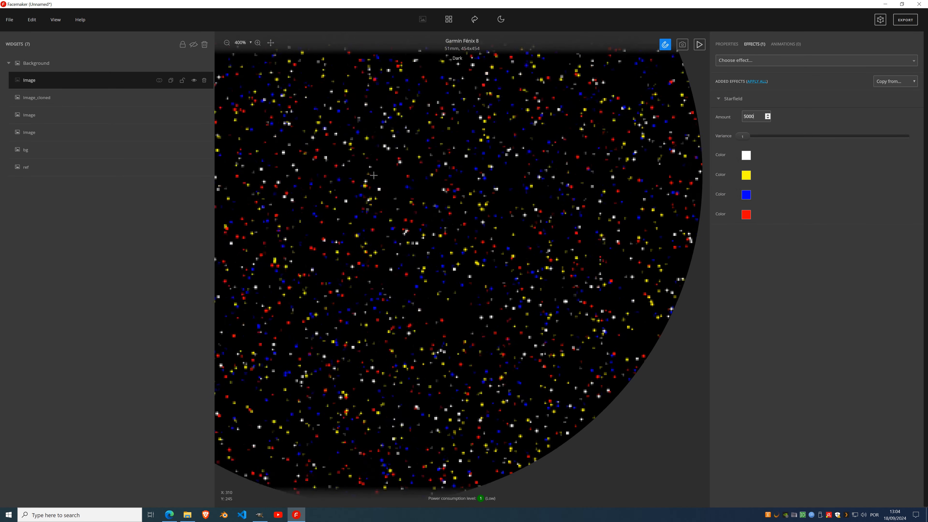
Try a large Starfield variance of 3.7, and settle on a variance of 1.1.
{"action": "left_click_drag", "start_coordinate": [746, 134], "coordinate": [854, 138]}
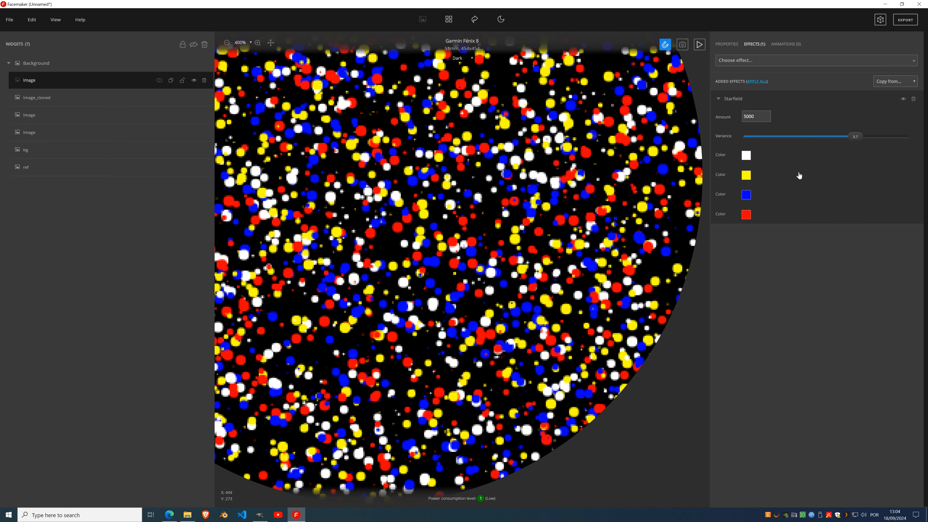
{"action": "left_click_drag", "start_coordinate": [855, 137], "coordinate": [750, 136]}
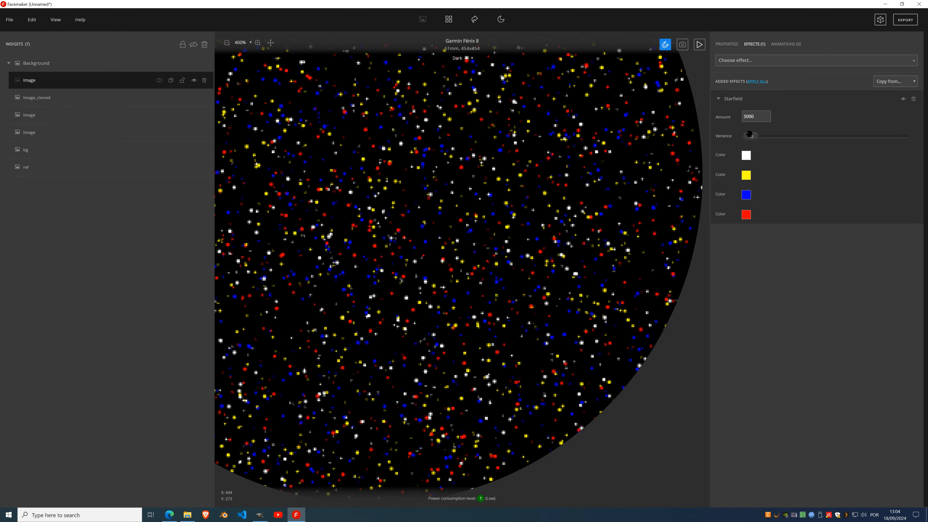
{"action": "left_click_drag", "start_coordinate": [751, 136], "coordinate": [747, 135]}
{"action": "scroll", "coordinate": [621, 182], "scroll_direction": "down", "scroll_amount": 3}
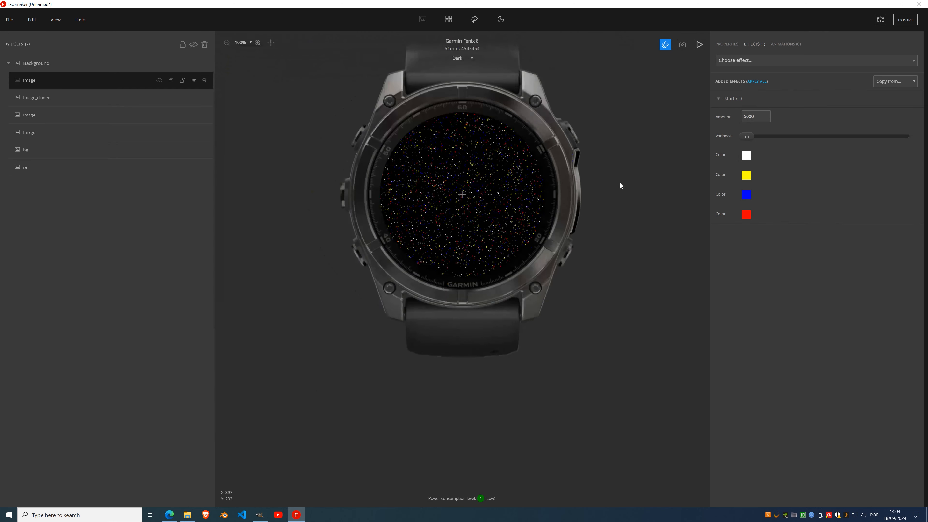
Try a Starfield amount of 500, and set the amount to 1000.
{"action": "double_click", "coordinate": [759, 115]}
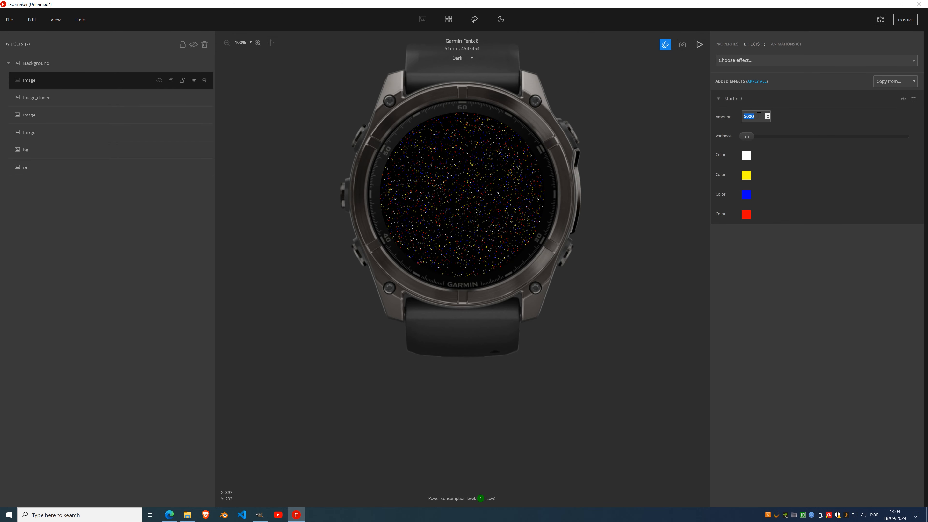
{"action": "type", "text": "50"}
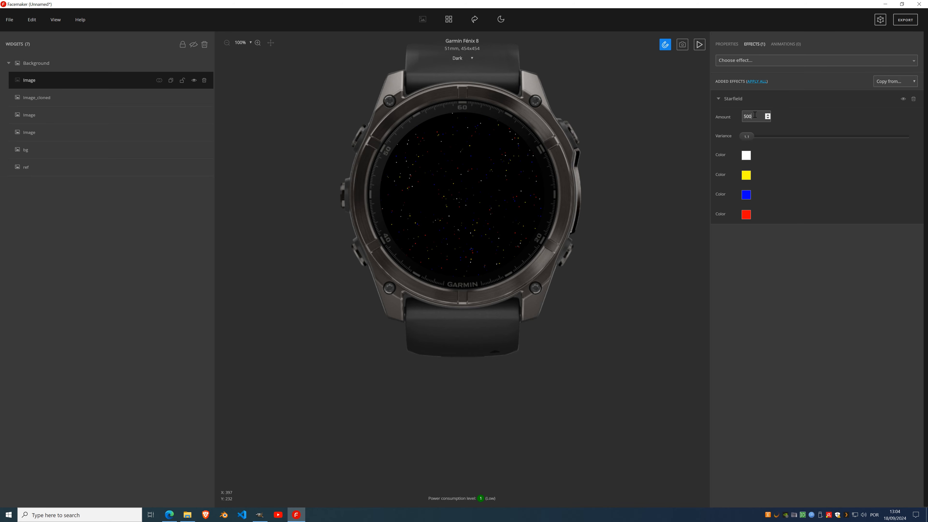
{"action": "double_click", "coordinate": [747, 115]}
{"action": "type", "text": "10"}
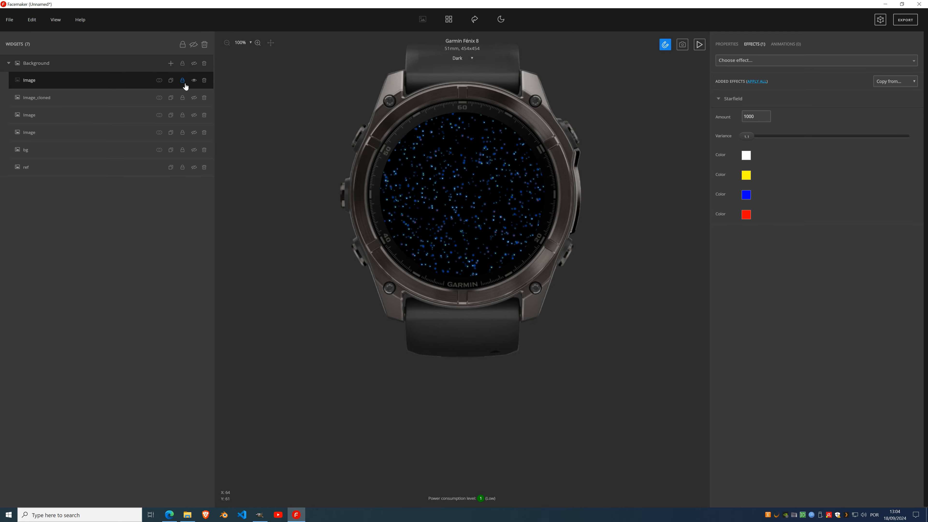
Hide the starfield layer, show the reference layer, and examine the reference's star colors around the moon up close.
{"action": "left_click", "coordinate": [195, 80]}
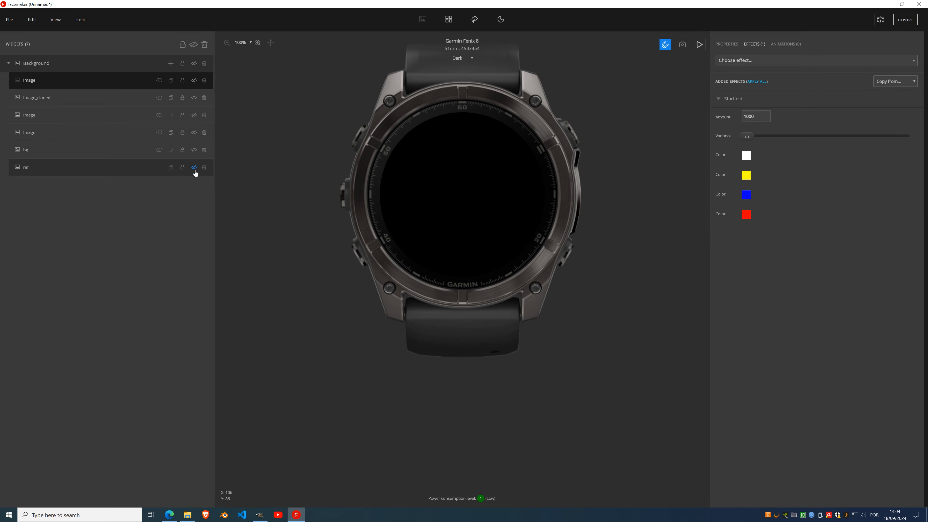
{"action": "left_click", "coordinate": [194, 167]}
{"action": "scroll", "coordinate": [499, 135], "scroll_direction": "up", "scroll_amount": 7}
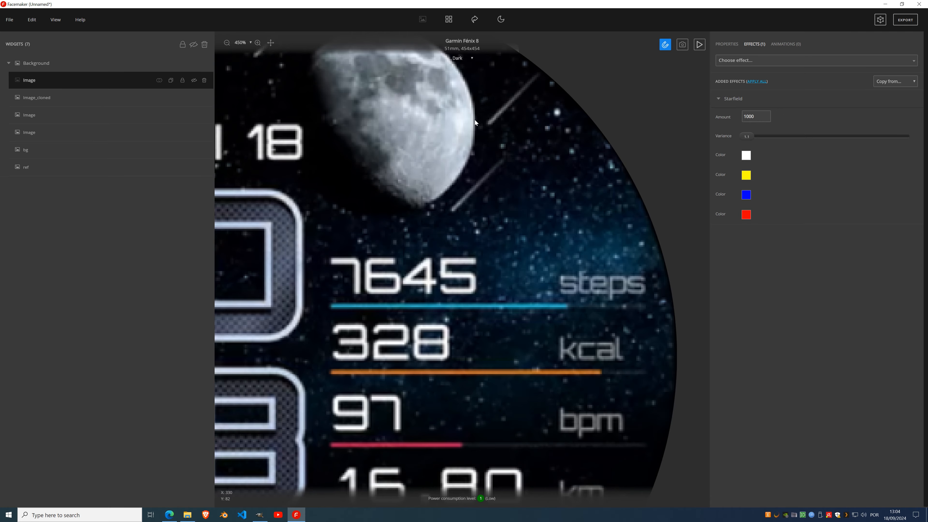
{"action": "left_click_drag", "start_coordinate": [475, 120], "coordinate": [568, 194]}
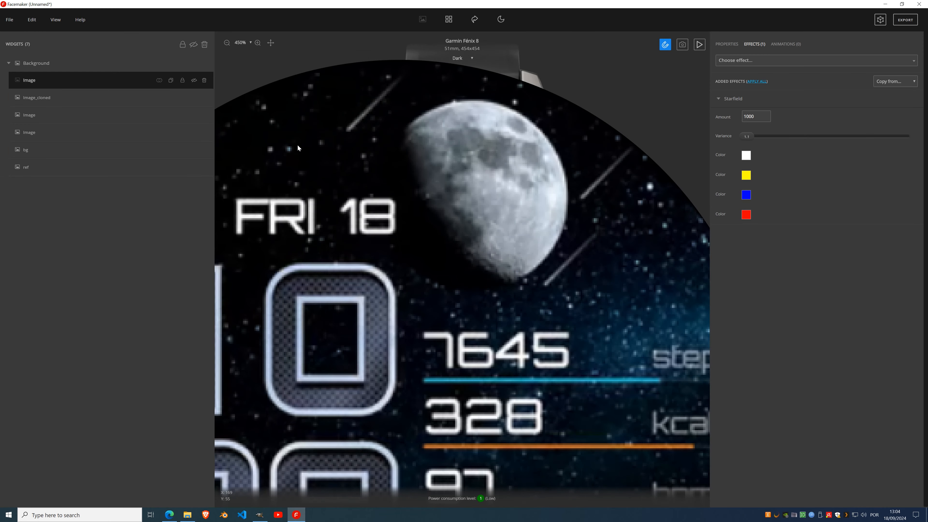
{"action": "left_click_drag", "start_coordinate": [586, 246], "coordinate": [492, 198]}
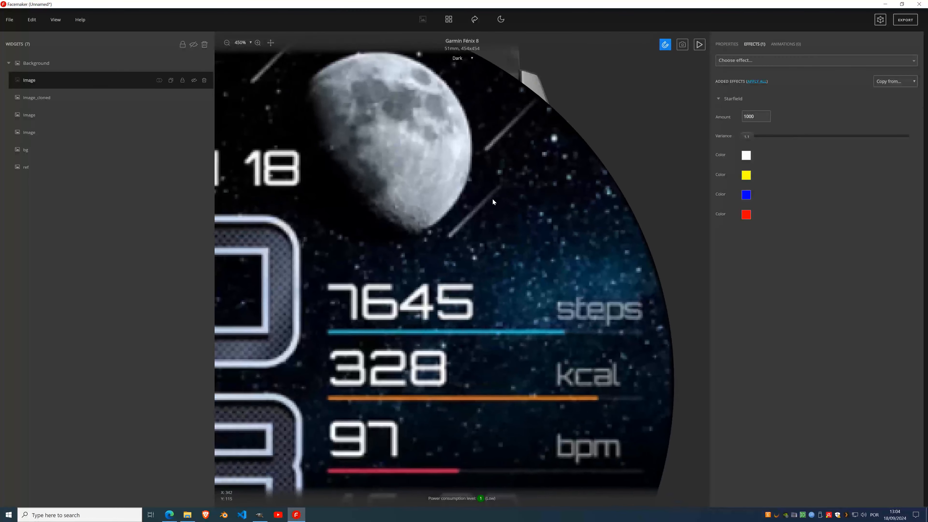
{"action": "scroll", "coordinate": [492, 216], "scroll_direction": "down", "scroll_amount": 7}
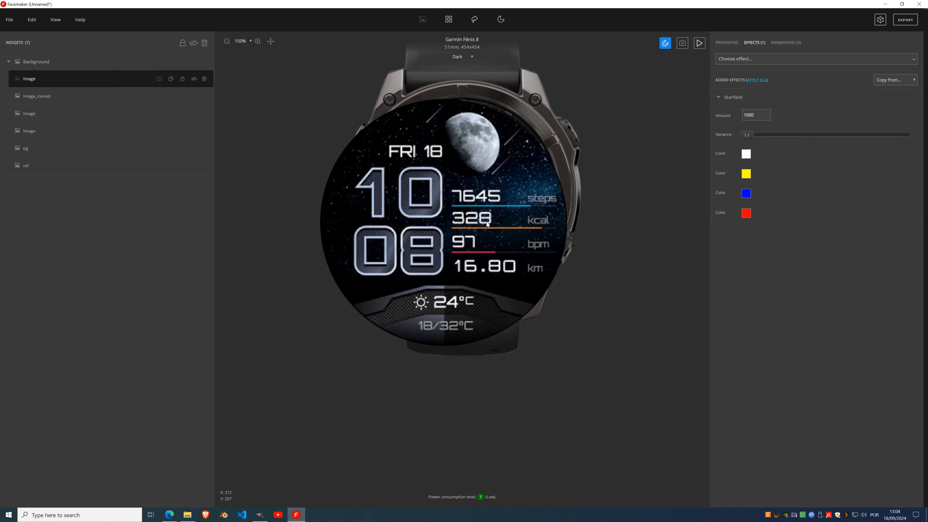
{"action": "scroll", "coordinate": [464, 139], "scroll_direction": "up", "scroll_amount": 7}
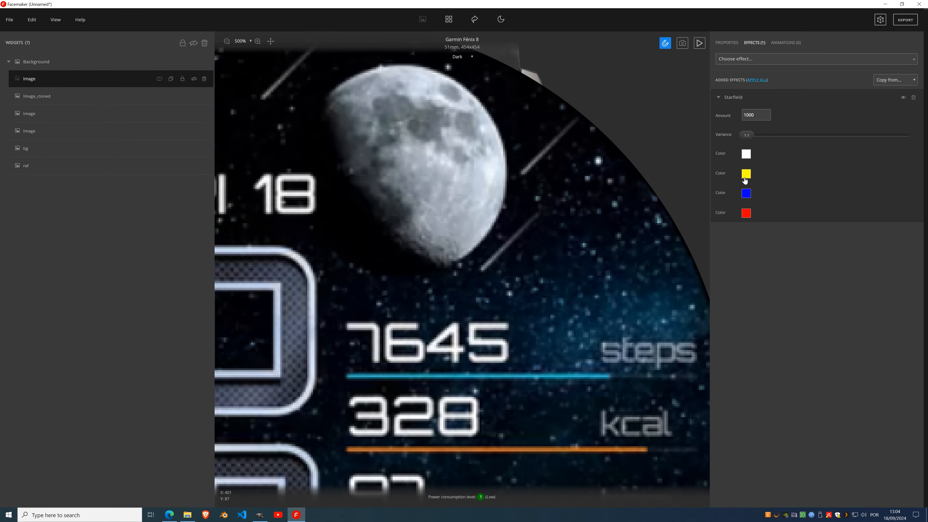
Replace the yellow Starfield color with a blue-grey sampled from a star below the moon in the reference.
{"action": "left_click", "coordinate": [747, 175]}
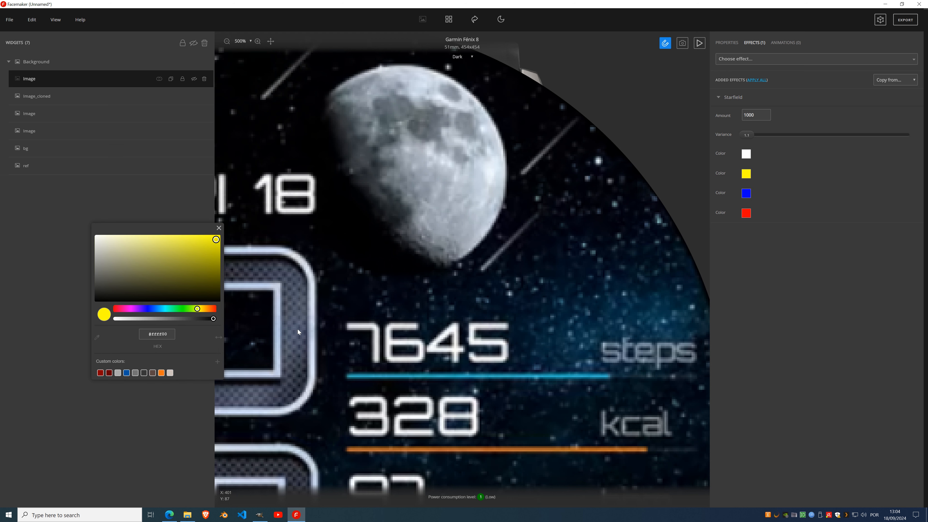
{"action": "left_click", "coordinate": [97, 337]}
{"action": "left_click", "coordinate": [536, 289]}
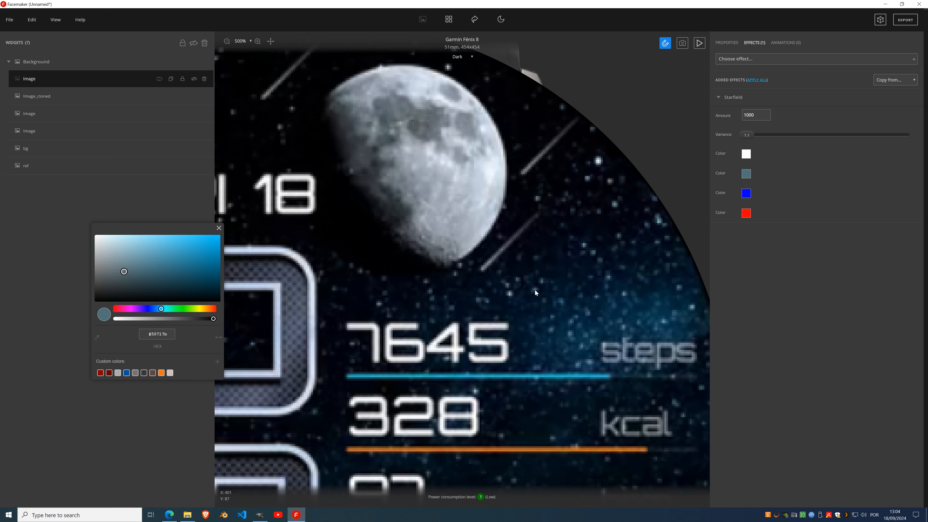
{"action": "left_click", "coordinate": [219, 228]}
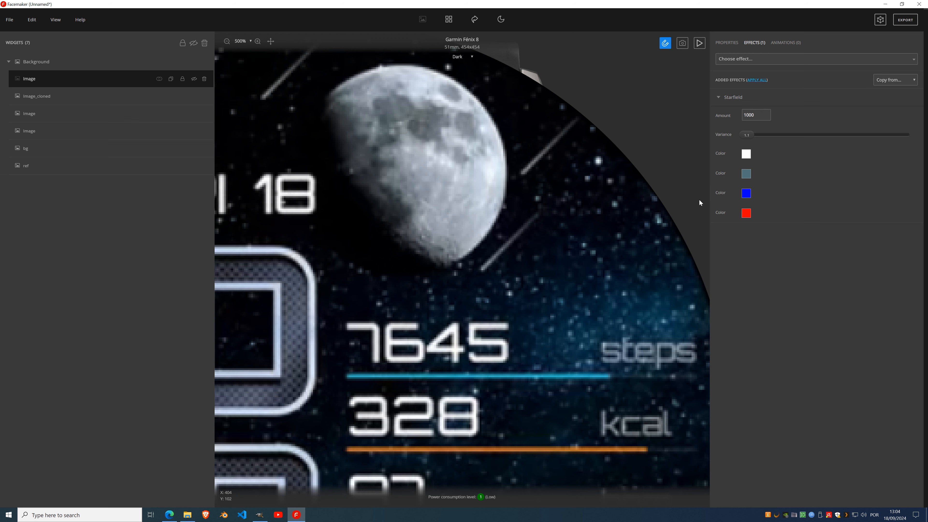
Change the blue Starfield color to a near-white grey.
{"action": "left_click", "coordinate": [746, 193]}
{"action": "left_click_drag", "start_coordinate": [156, 268], "coordinate": [84, 244]}
{"action": "left_click", "coordinate": [220, 229]}
Replace the red Starfield color with a dark blue sampled from the nebula above the steps label in the reference.
{"action": "left_click", "coordinate": [747, 214]}
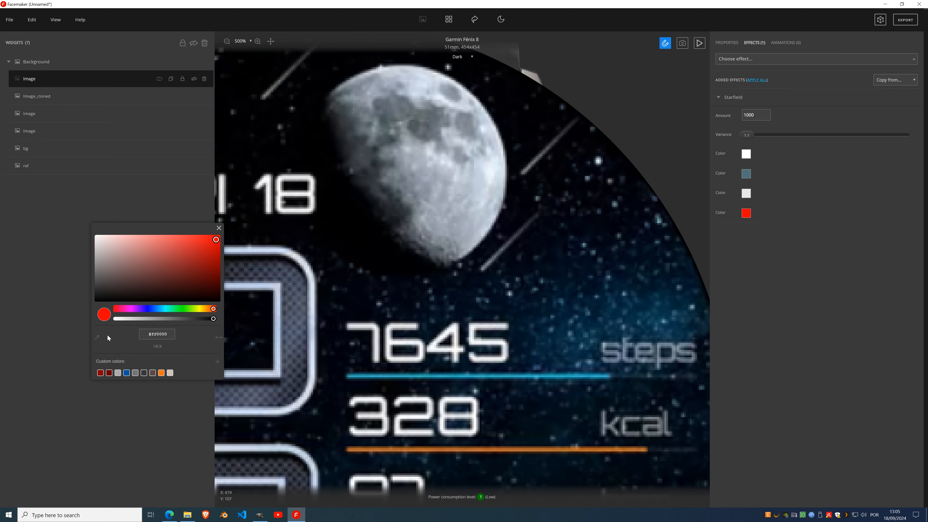
{"action": "left_click", "coordinate": [98, 338]}
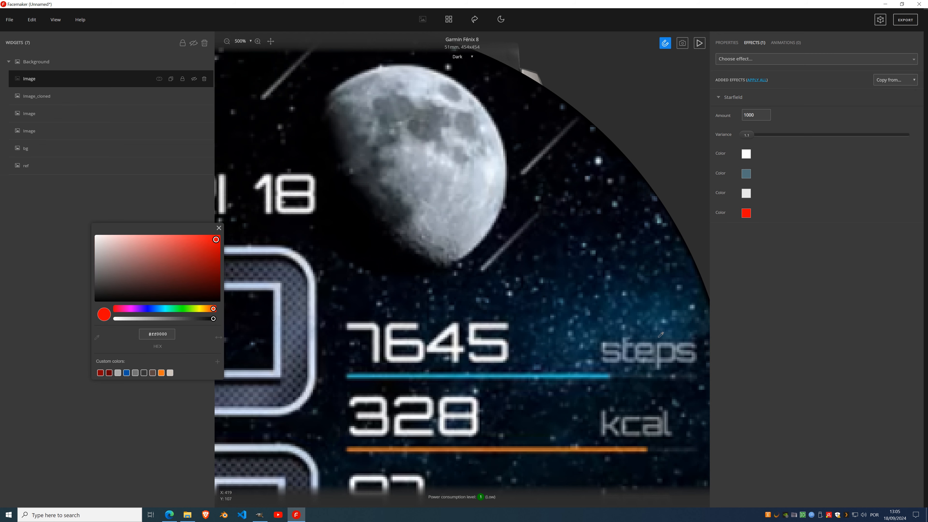
{"action": "left_click", "coordinate": [665, 311]}
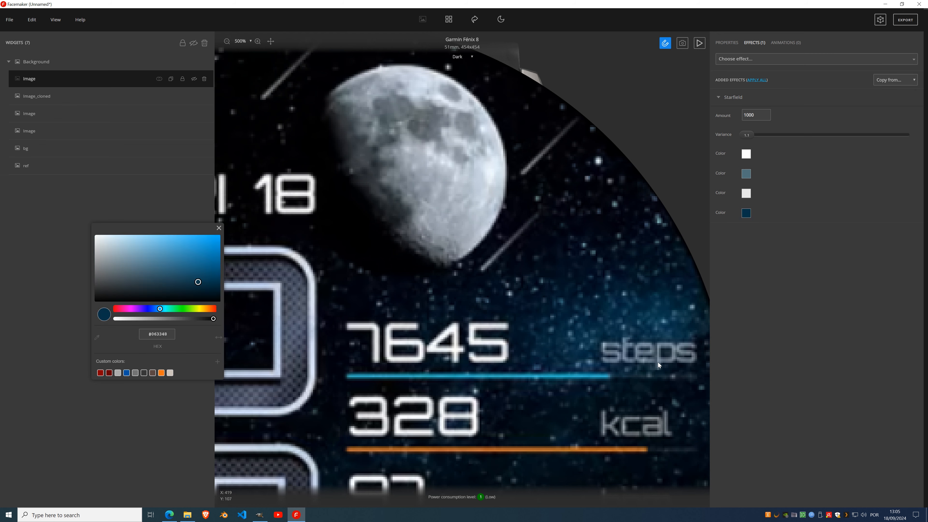
{"action": "left_click", "coordinate": [220, 228]}
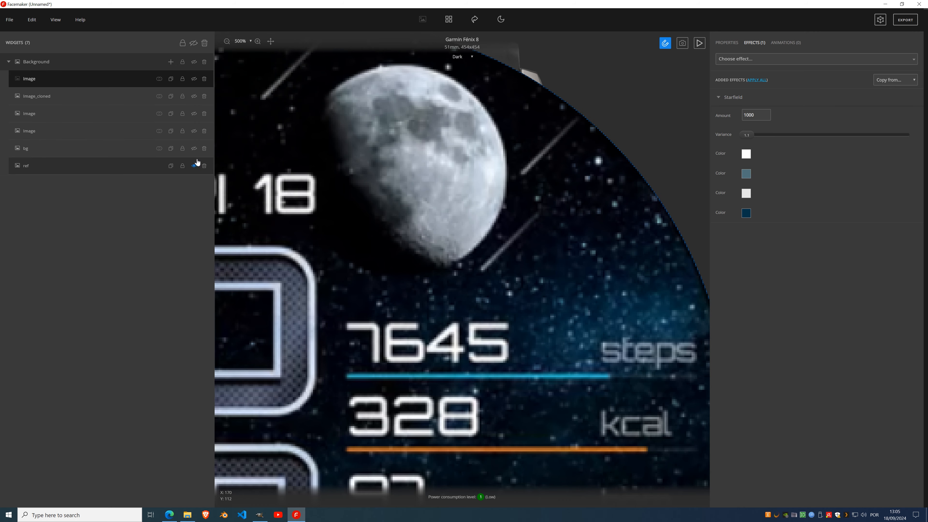
Hide the ref layer, show the starfield layer again, and examine the recolored stars up close.
{"action": "left_click", "coordinate": [195, 165]}
{"action": "left_click", "coordinate": [194, 79]}
{"action": "scroll", "coordinate": [387, 164], "scroll_direction": "down", "scroll_amount": 4}
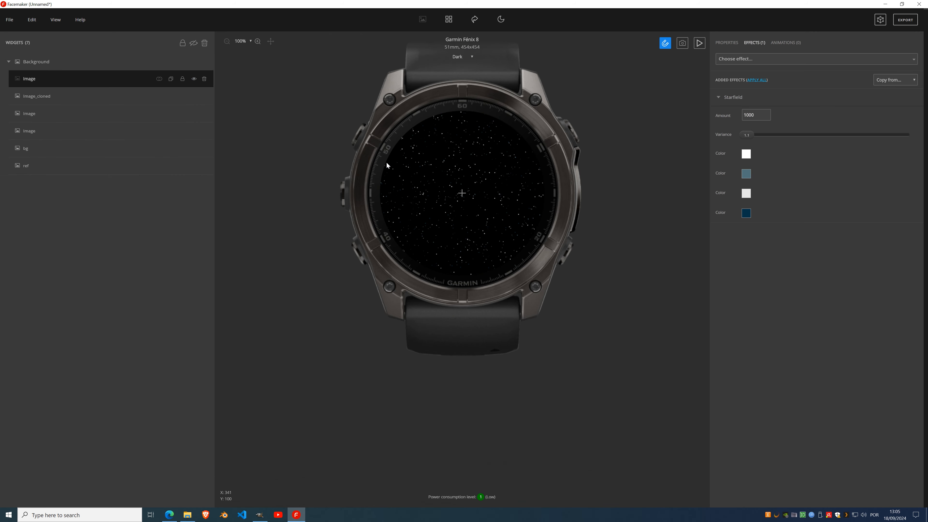
{"action": "scroll", "coordinate": [513, 154], "scroll_direction": "up", "scroll_amount": 5}
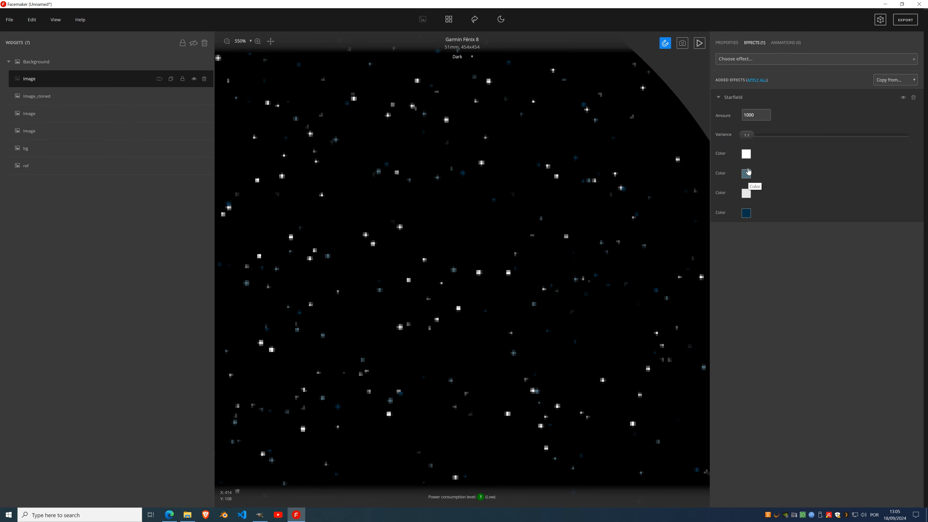
Change the third Starfield color from near-white to a bright medium blue.
{"action": "left_click", "coordinate": [746, 193]}
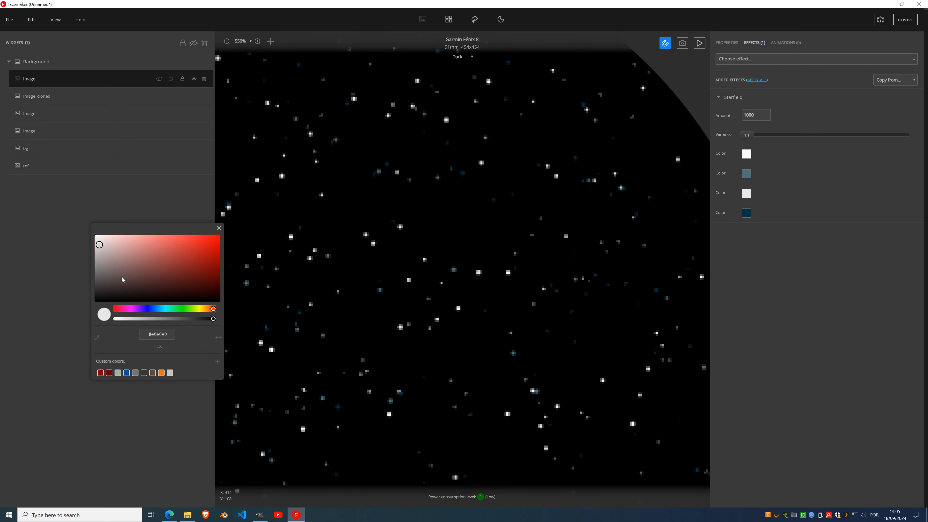
{"action": "left_click_drag", "start_coordinate": [159, 312], "coordinate": [156, 310]}
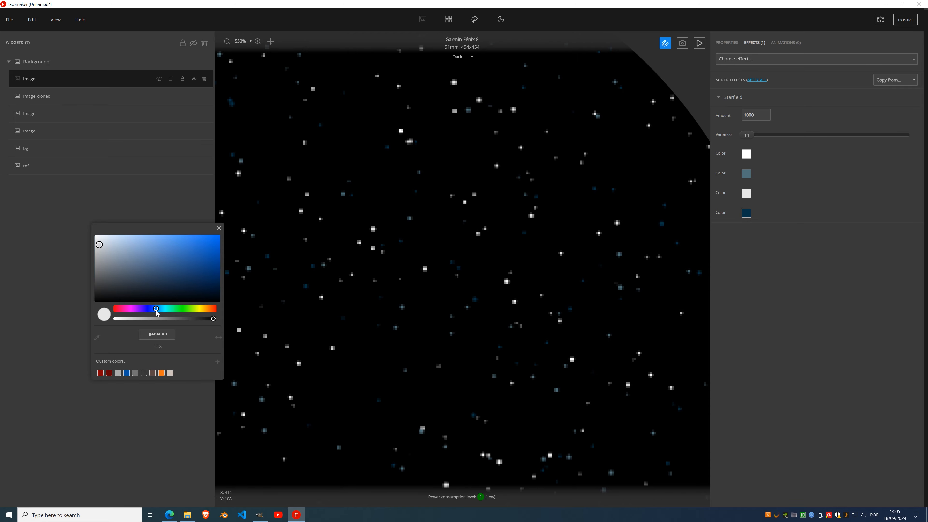
{"action": "left_click_drag", "start_coordinate": [99, 246], "coordinate": [194, 232]}
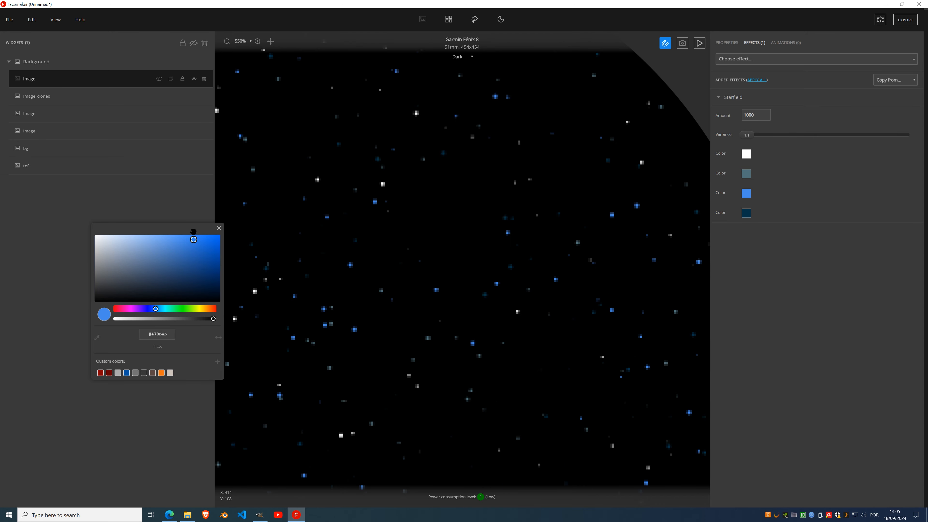
{"action": "left_click", "coordinate": [219, 228]}
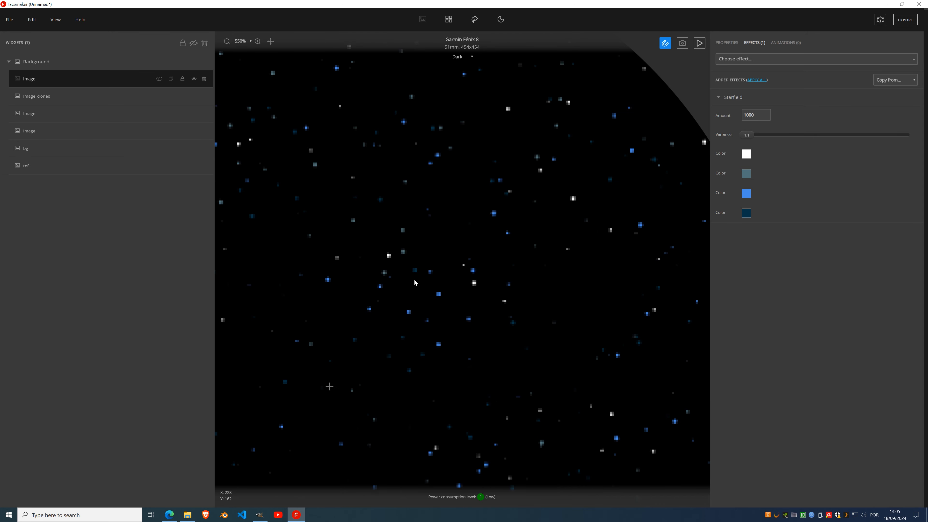
Inspect the starfield at different scales, and raise its variance slightly, trying 1.2 and 1.3.
{"action": "scroll", "coordinate": [406, 278], "scroll_direction": "down", "scroll_amount": 5}
{"action": "scroll", "coordinate": [493, 179], "scroll_direction": "up", "scroll_amount": 5}
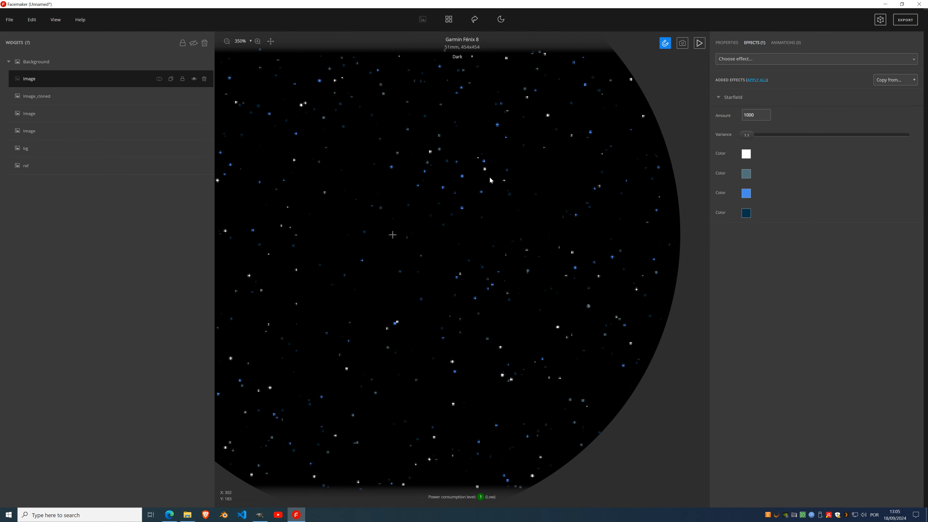
{"action": "scroll", "coordinate": [490, 177], "scroll_direction": "down", "scroll_amount": 5}
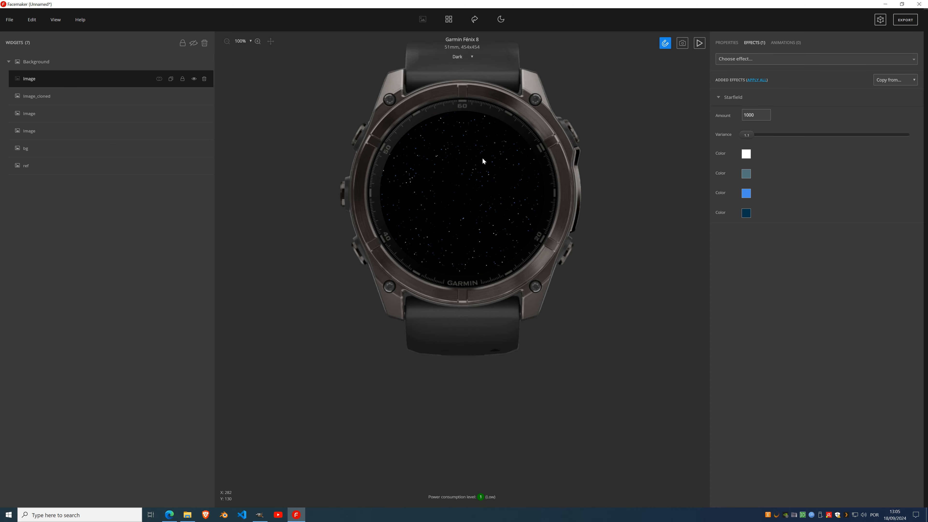
{"action": "scroll", "coordinate": [510, 150], "scroll_direction": "up", "scroll_amount": 3}
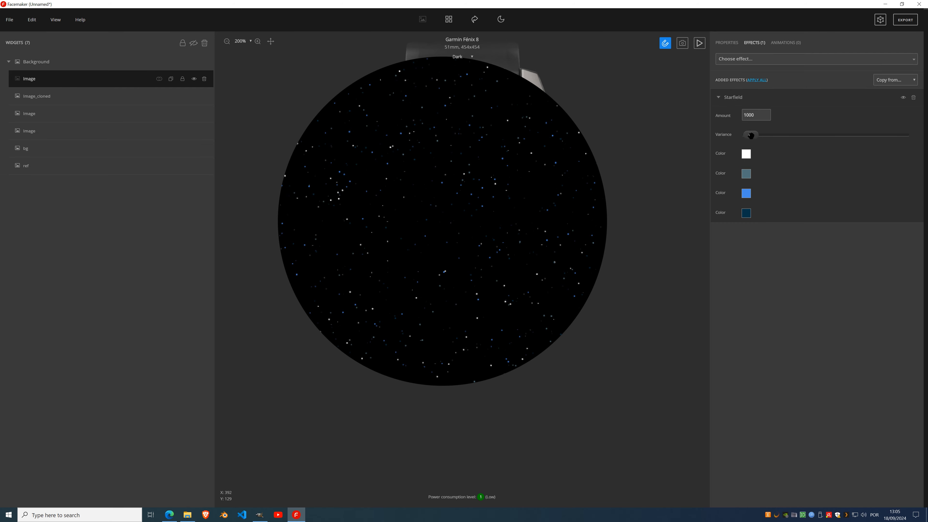
{"action": "left_click_drag", "start_coordinate": [748, 135], "coordinate": [754, 135]}
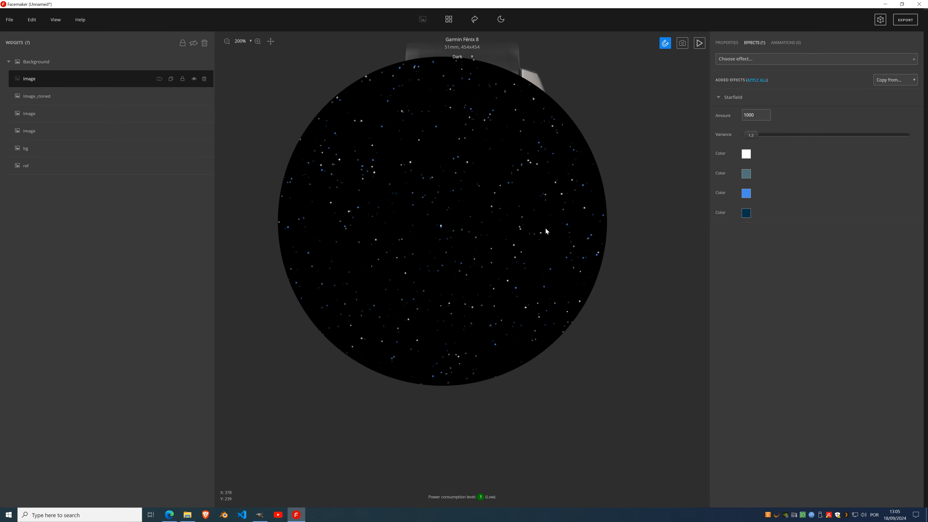
{"action": "left_click_drag", "start_coordinate": [751, 136], "coordinate": [754, 136]}
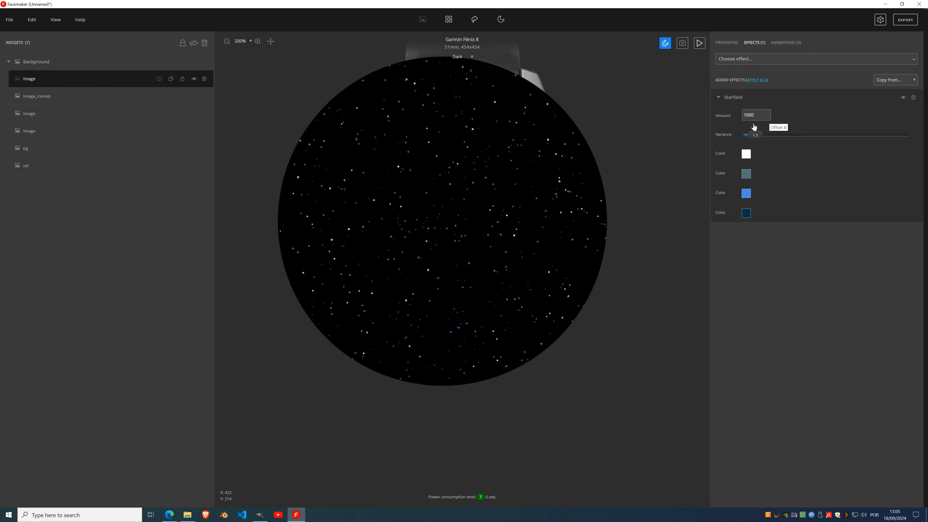
{"action": "left_click_drag", "start_coordinate": [753, 136], "coordinate": [752, 136]}
Nudge the Starfield amount around 1000 to regenerate the star pattern, and apply all added effects permanently to the layer.
{"action": "left_click", "coordinate": [767, 113]}
{"action": "left_click", "coordinate": [768, 117]}
{"action": "left_click", "coordinate": [768, 114]}
{"action": "left_click", "coordinate": [754, 80]}
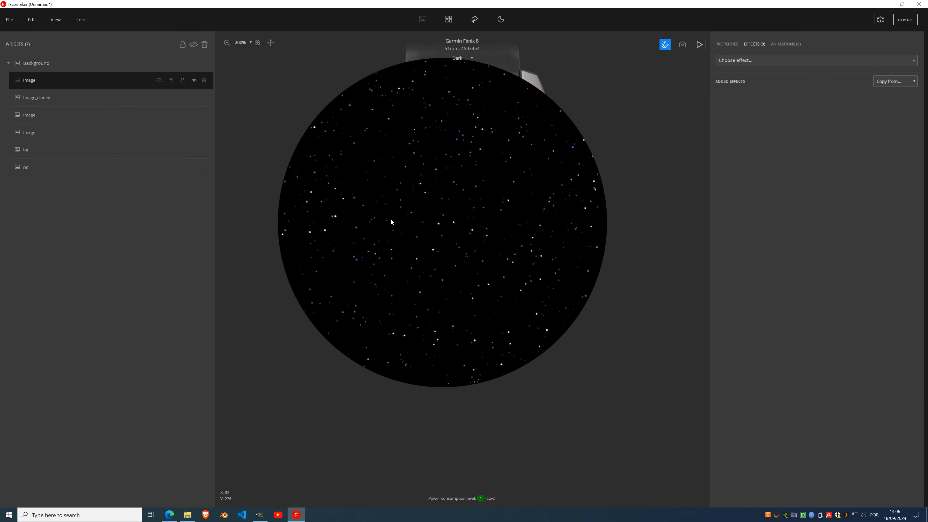
Compare the starfield with the reference by toggling their visibility, and show all layers in the Background group.
{"action": "left_click", "coordinate": [194, 169]}
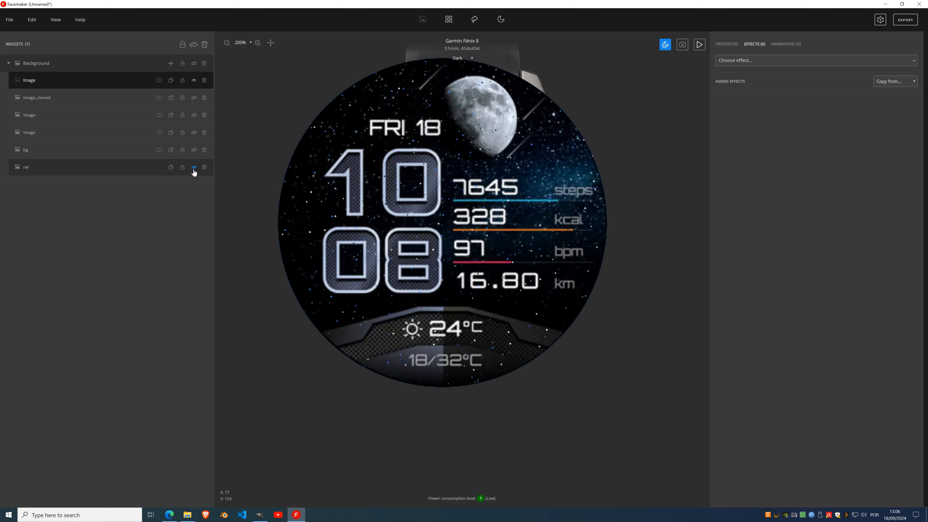
{"action": "left_click", "coordinate": [194, 168]}
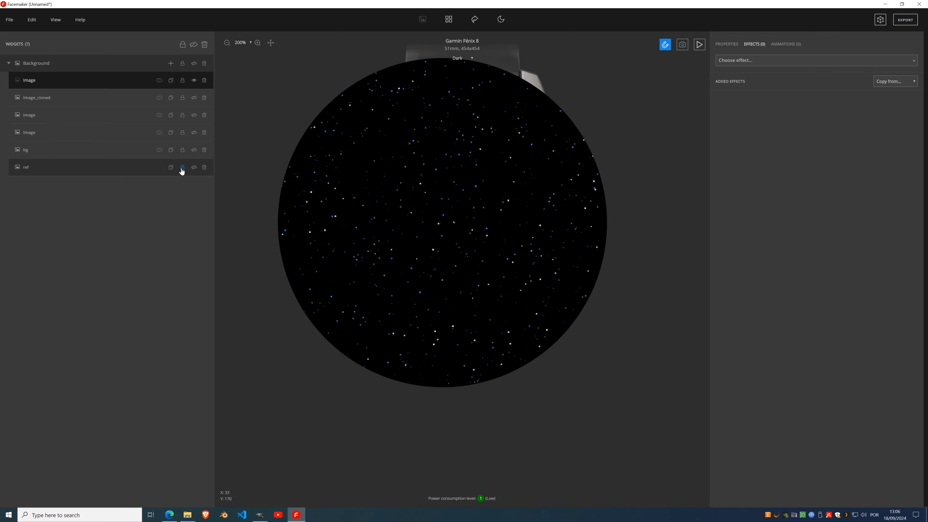
{"action": "left_click", "coordinate": [194, 80]}
{"action": "left_click", "coordinate": [195, 114]}
{"action": "left_click", "coordinate": [194, 169]}
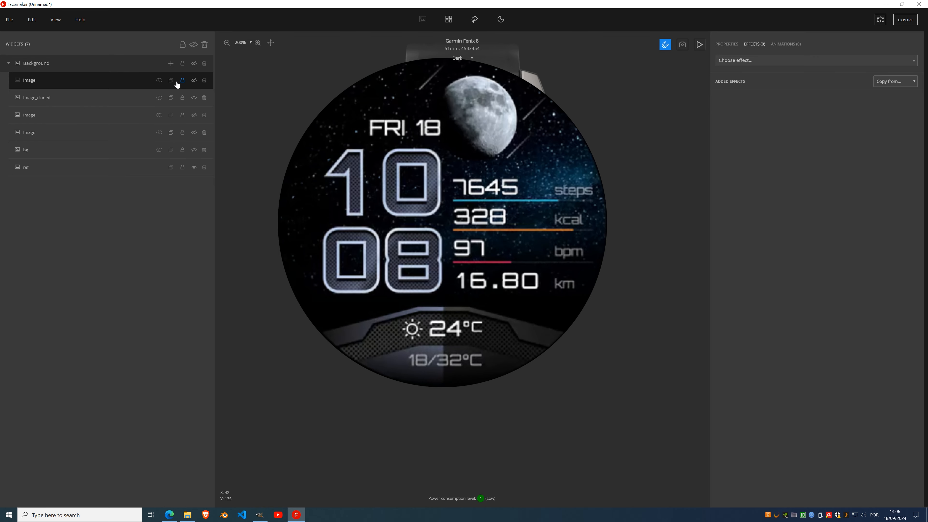
{"action": "left_click", "coordinate": [194, 64]}
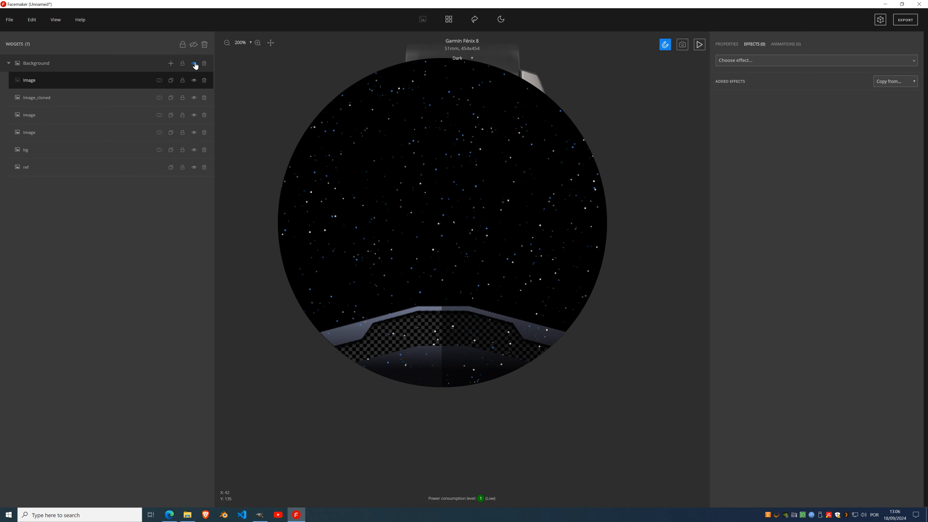
Add a new image layer to the Background group, move it to X 0, Y 184, and generate a four-sided polygon in it.
{"action": "left_click", "coordinate": [171, 64]}
{"action": "left_click", "coordinate": [165, 84]}
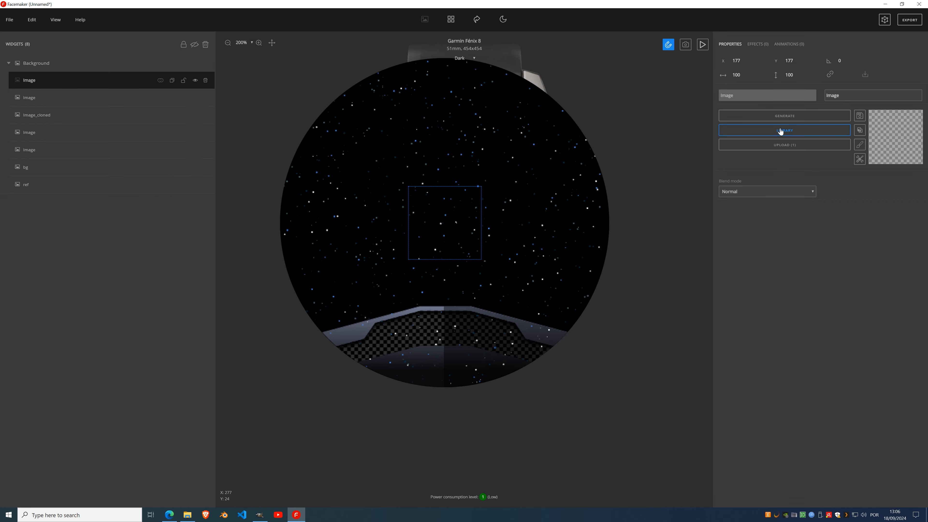
{"action": "left_click_drag", "start_coordinate": [452, 214], "coordinate": [315, 223]}
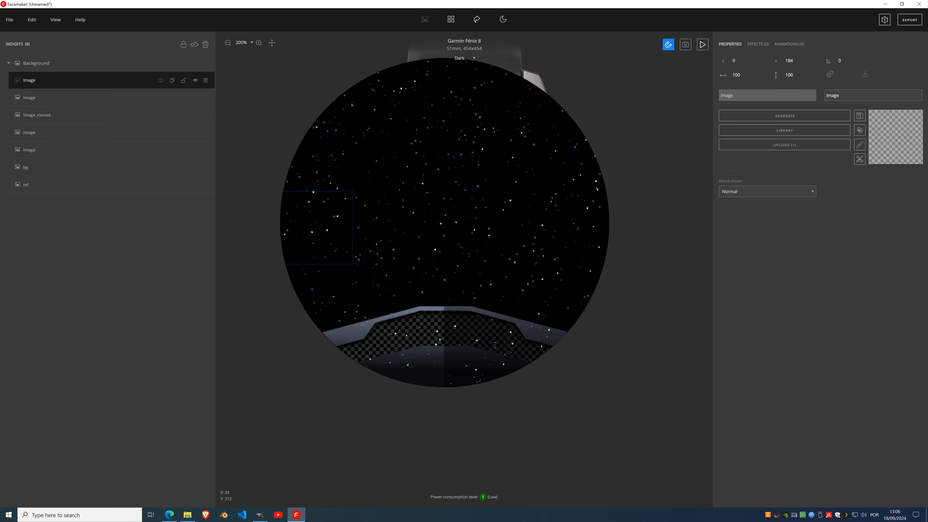
{"action": "left_click", "coordinate": [770, 117]}
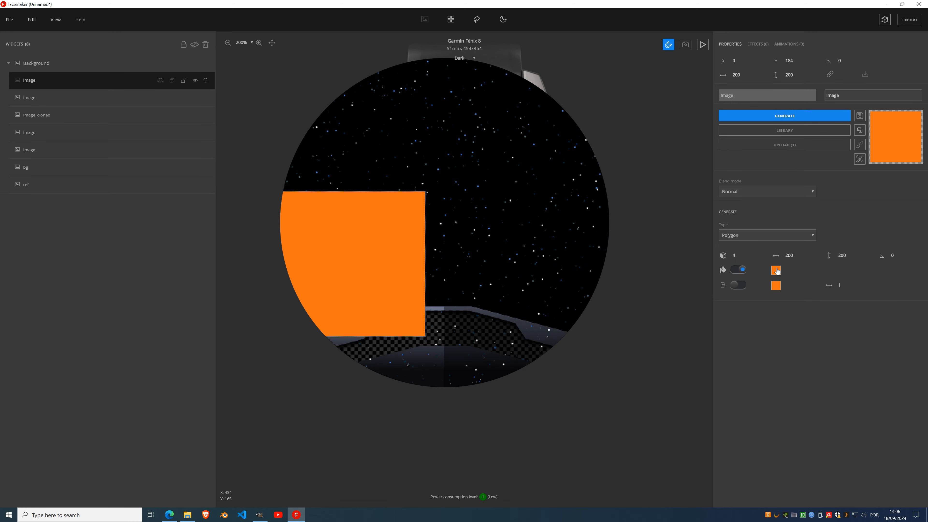
{"action": "left_click", "coordinate": [776, 270]}
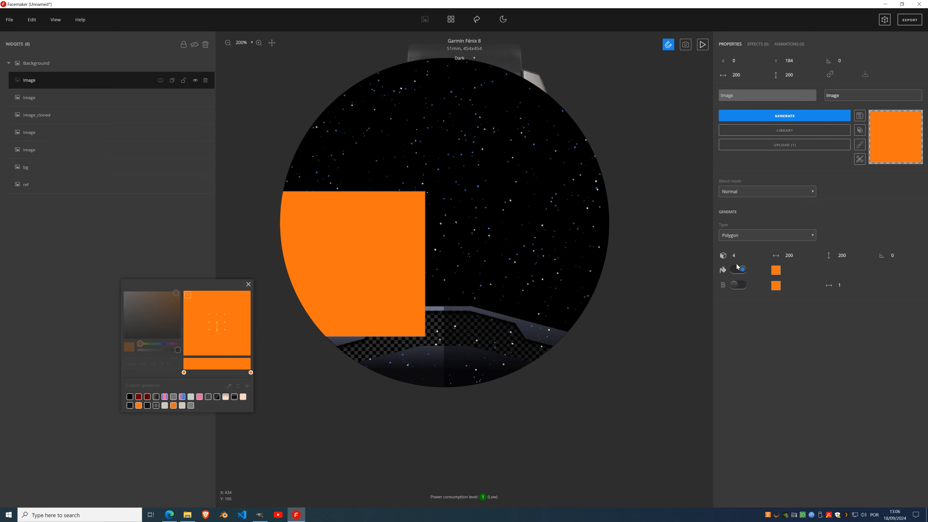
{"action": "left_click", "coordinate": [248, 285]}
Set the polygon's width to 454 and move it down to the bottom of the watch face, at Y 254.
{"action": "left_click", "coordinate": [790, 256]}
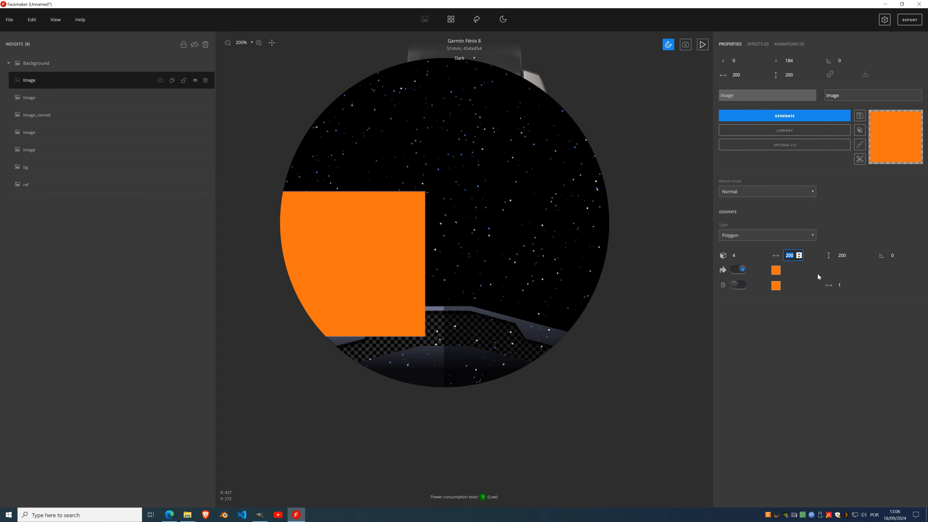
{"action": "type", "text": "454"}
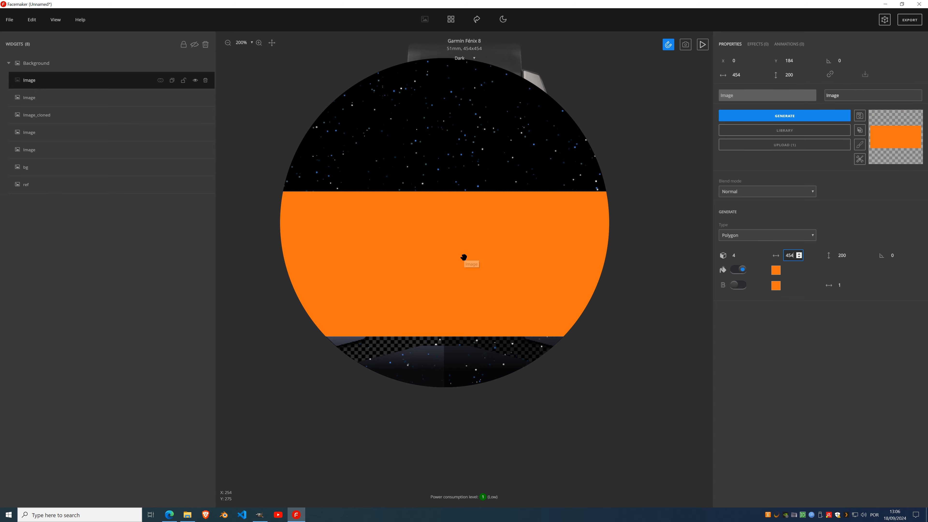
{"action": "left_click_drag", "start_coordinate": [466, 260], "coordinate": [460, 338]}
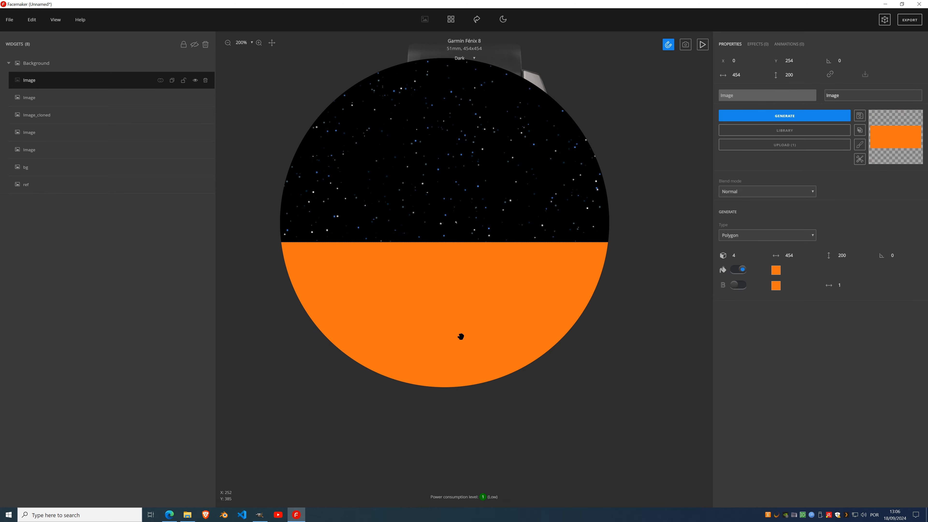
Lock and hide the orange polygon layer, and hide the starfield and bg layers to reveal the reference.
{"action": "left_click", "coordinate": [184, 80]}
{"action": "left_click", "coordinate": [196, 81]}
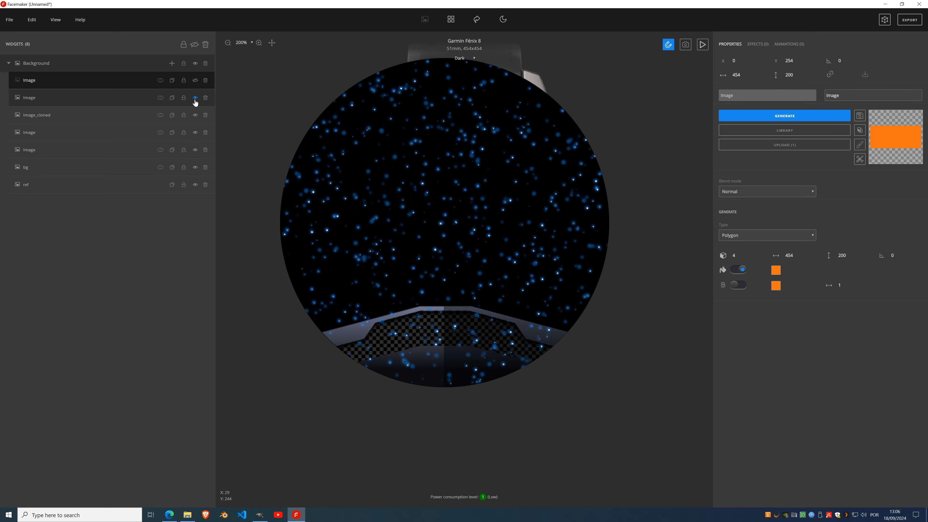
{"action": "left_click", "coordinate": [195, 98]}
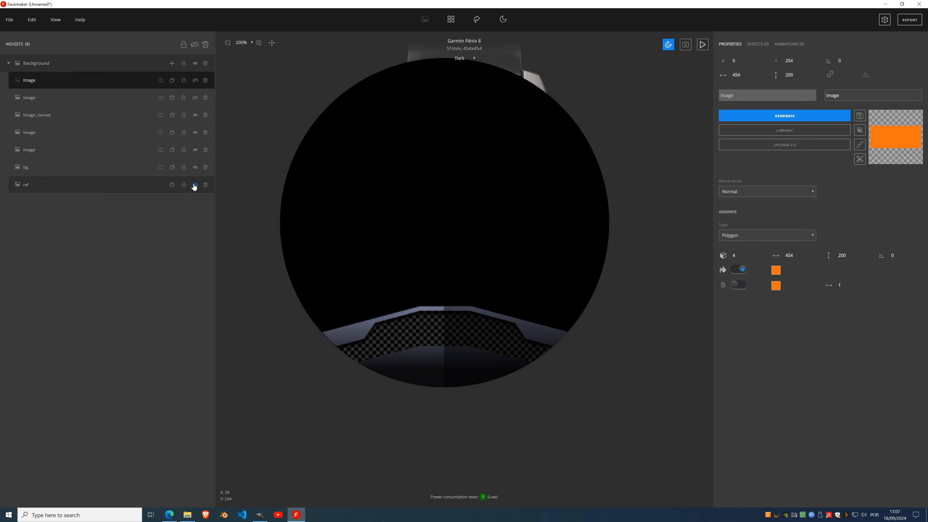
{"action": "left_click", "coordinate": [196, 169]}
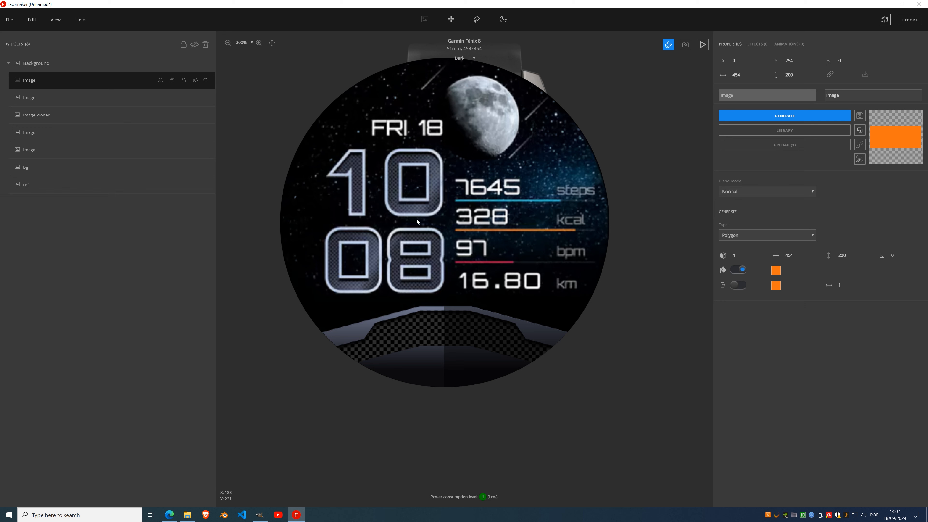
Set the polygon's height to 300, show and unlock its layer, and move it up to Y 154.
{"action": "left_click", "coordinate": [840, 255]}
{"action": "type", "text": "300"}
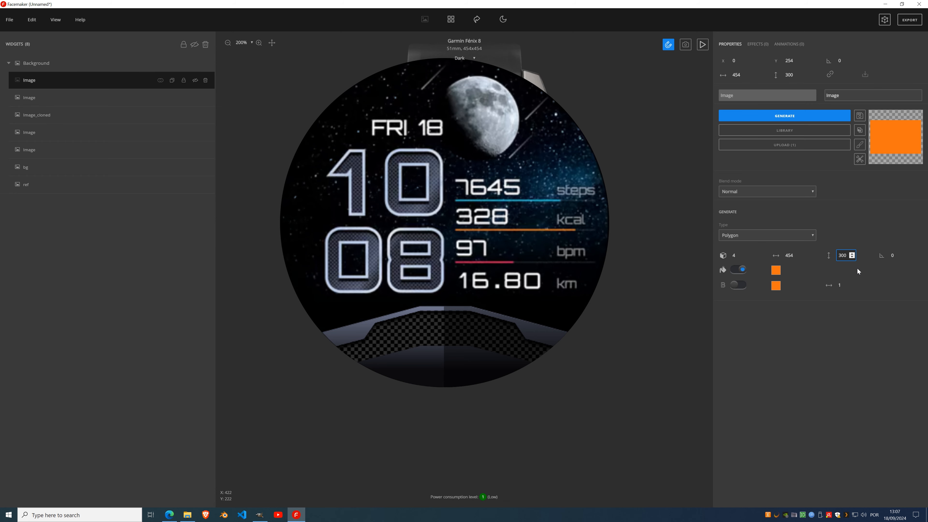
{"action": "left_click", "coordinate": [195, 80]}
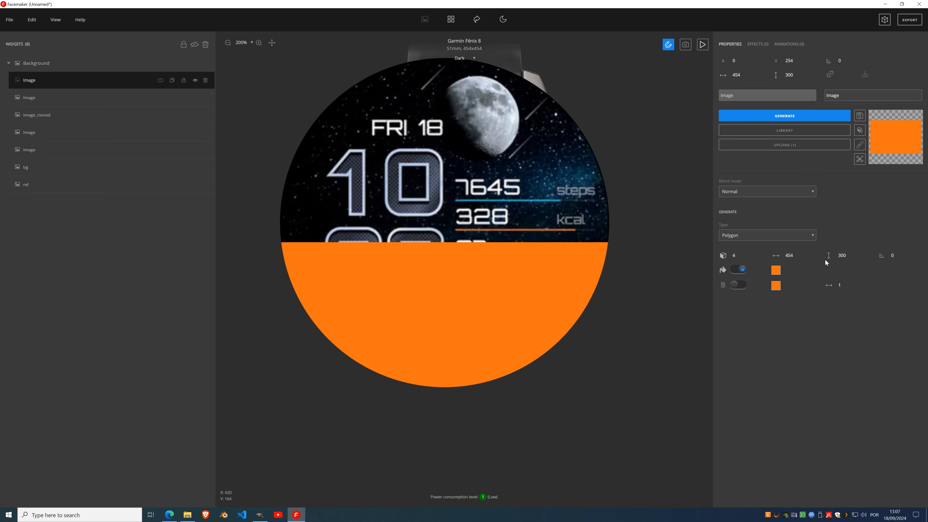
{"action": "left_click", "coordinate": [184, 80]}
{"action": "left_click_drag", "start_coordinate": [449, 281], "coordinate": [448, 231]}
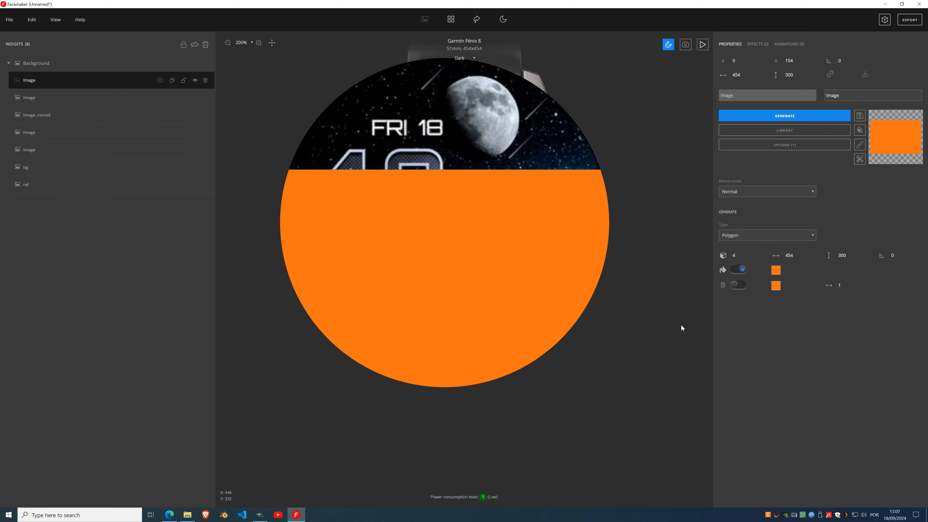
Reduce the polygon's height to 251 and move it down to the bottom of the watch face, at Y 203.
{"action": "left_click", "coordinate": [846, 256]}
{"action": "left_click", "coordinate": [853, 257]}
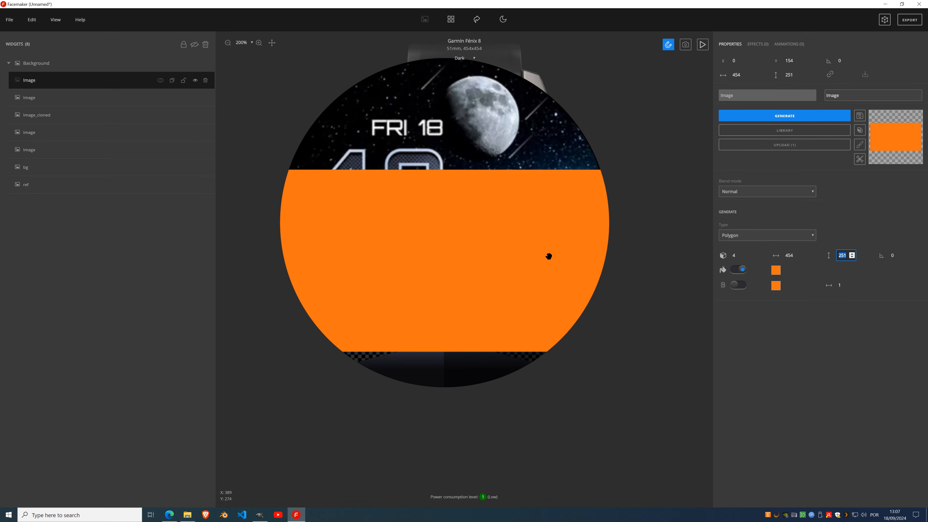
{"action": "left_click_drag", "start_coordinate": [457, 253], "coordinate": [458, 304]}
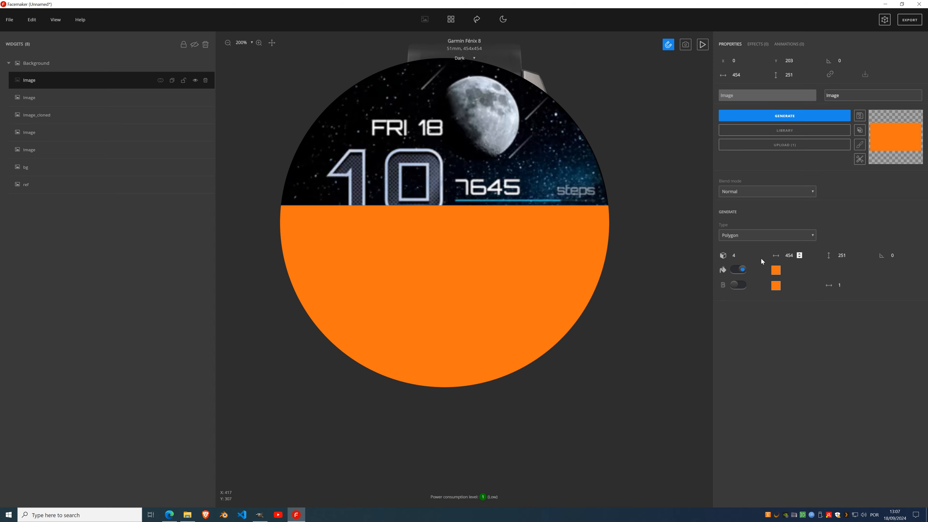
Fill the polygon with a vertical gradient from transparent at the top to solid black about halfway down.
{"action": "left_click", "coordinate": [777, 271]}
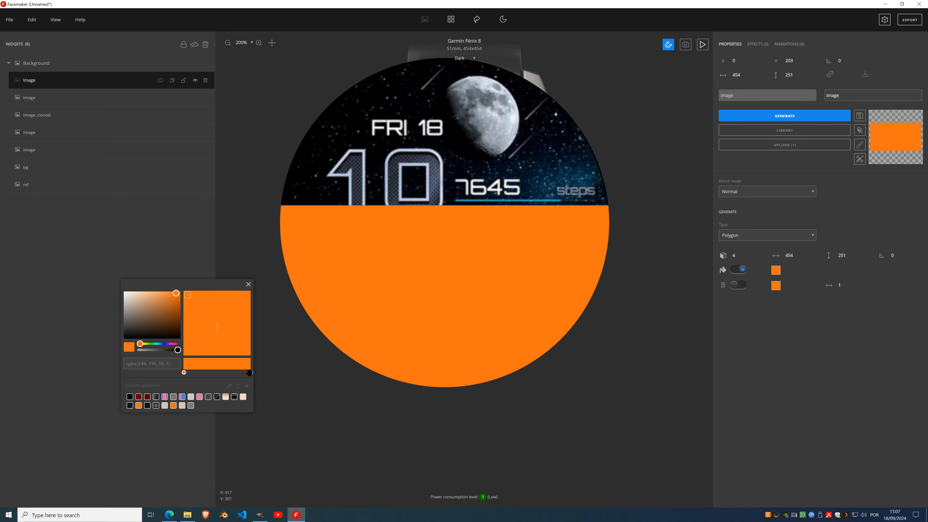
{"action": "left_click_drag", "start_coordinate": [152, 301], "coordinate": [46, 359]}
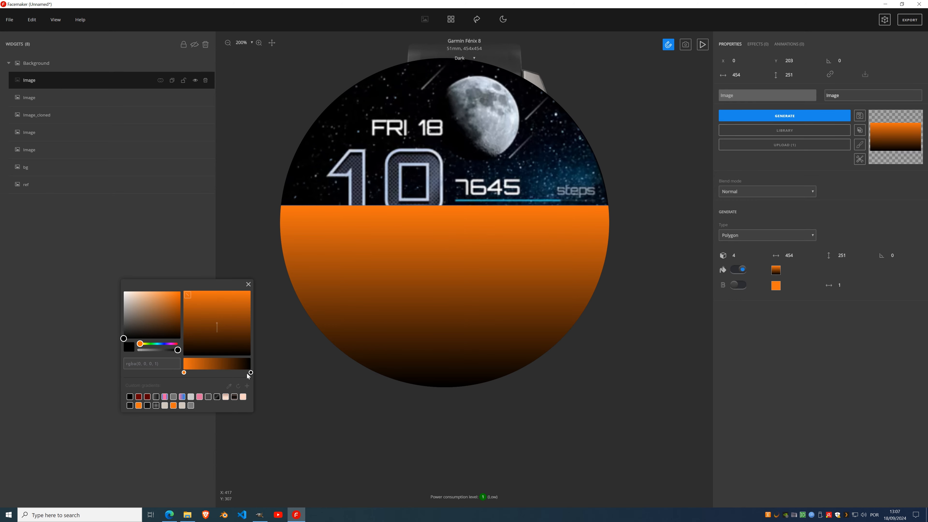
{"action": "left_click_drag", "start_coordinate": [250, 372], "coordinate": [217, 375]}
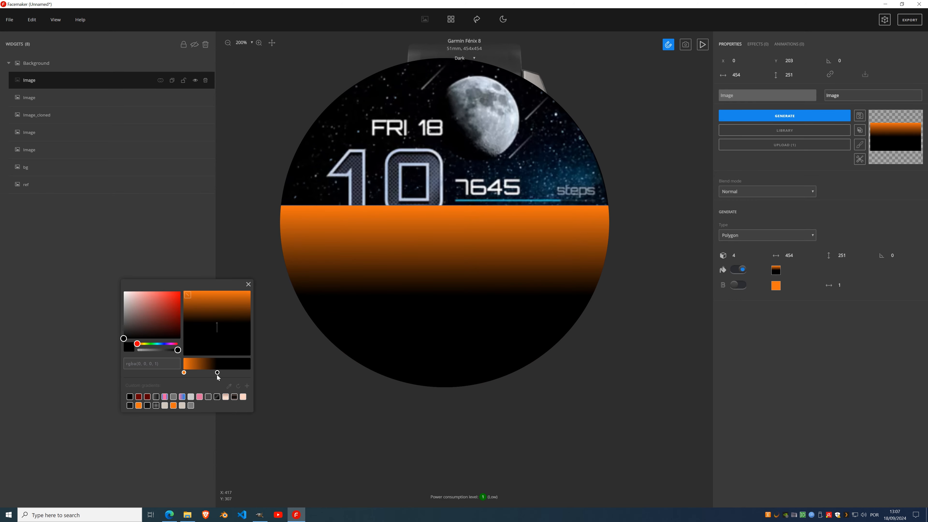
{"action": "left_click", "coordinate": [183, 373]}
{"action": "left_click_drag", "start_coordinate": [146, 322], "coordinate": [42, 363]}
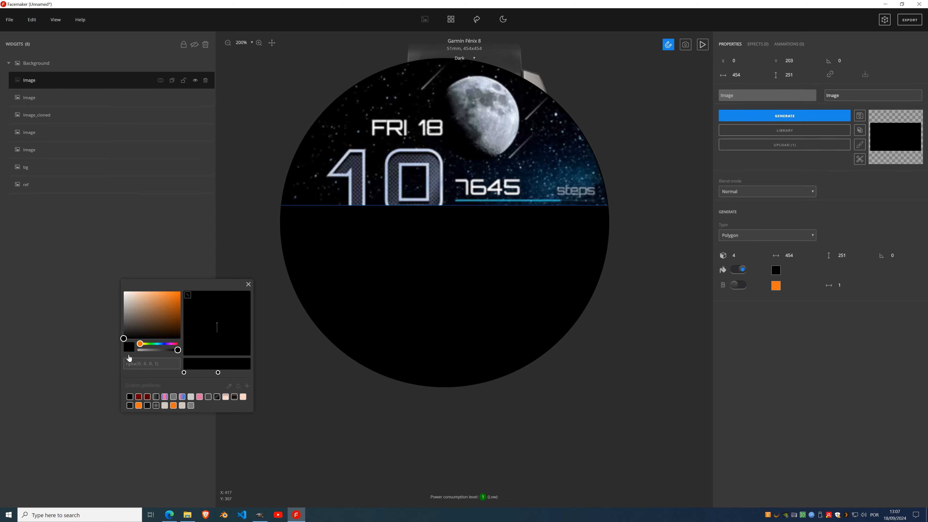
{"action": "left_click_drag", "start_coordinate": [178, 350], "coordinate": [136, 351]}
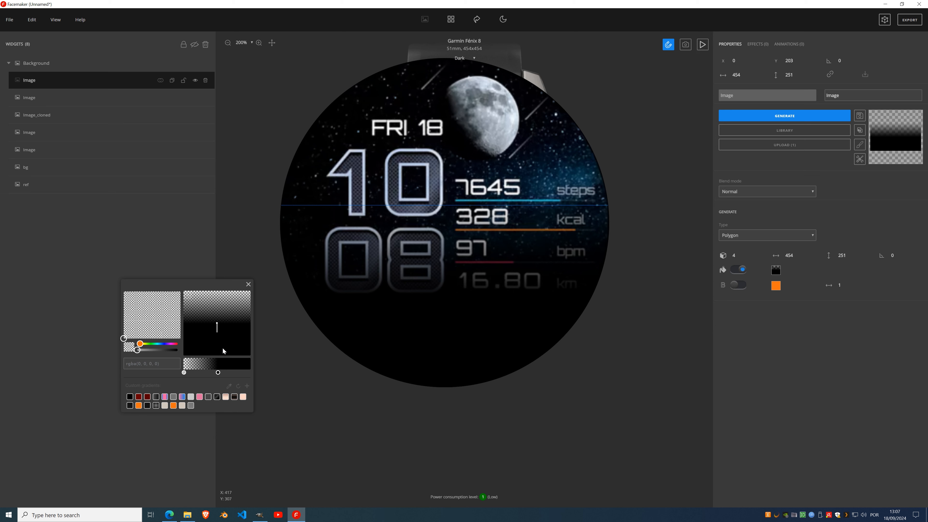
{"action": "left_click_drag", "start_coordinate": [217, 375], "coordinate": [215, 375]}
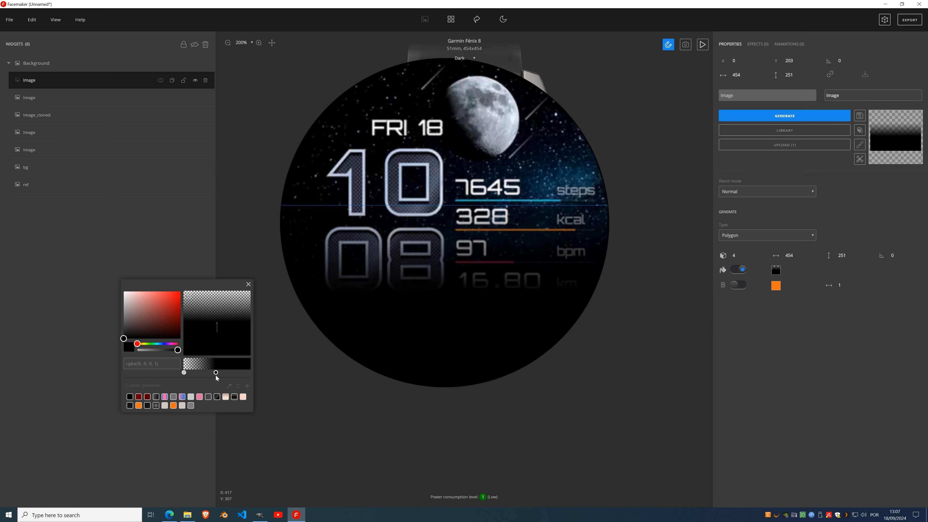
{"action": "left_click", "coordinate": [248, 280]}
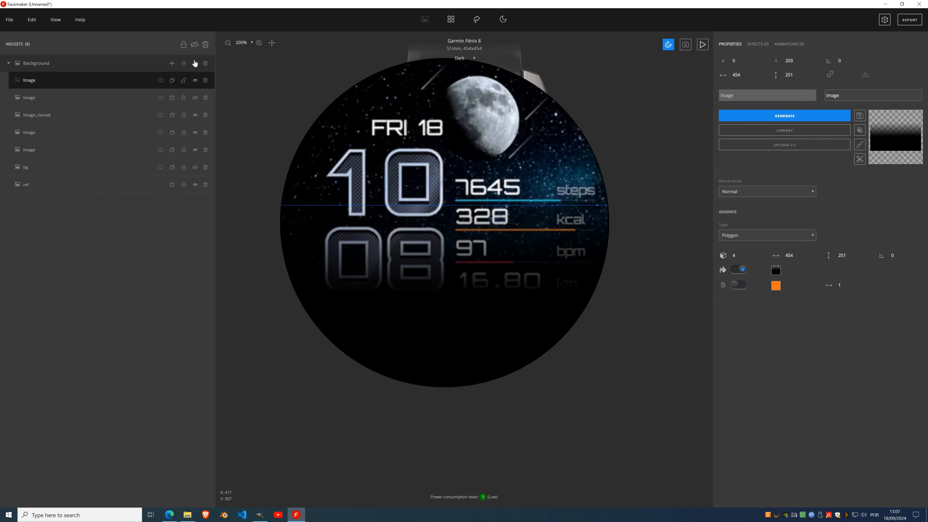
Show all layers and reorder them so the gradient overlay sits directly above the starfield and below the bottom panel pieces.
{"action": "left_click", "coordinate": [194, 49]}
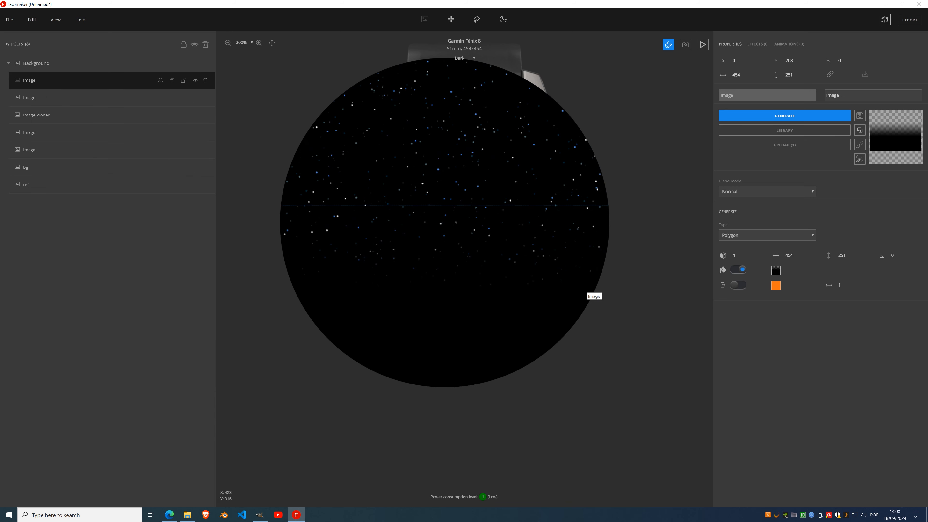
{"action": "mouse_move", "coordinate": [172, 114]}
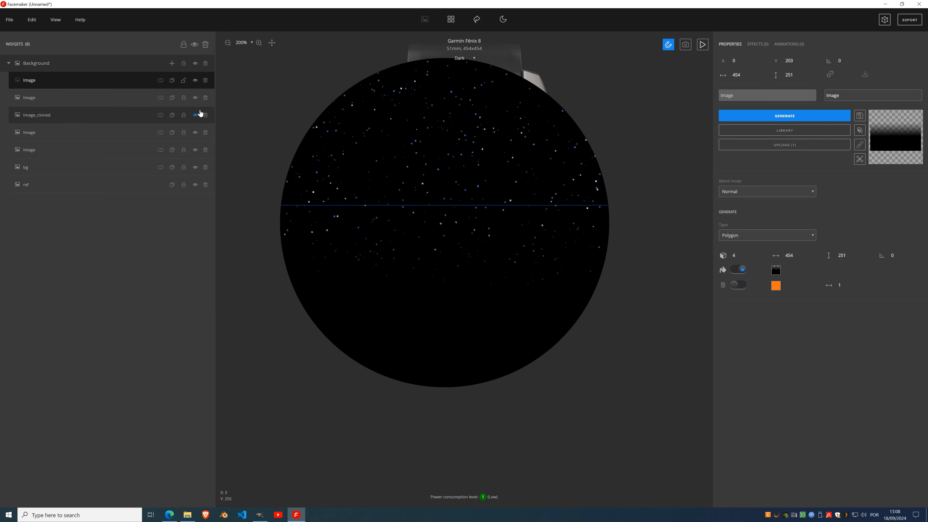
{"action": "left_click_drag", "start_coordinate": [64, 82], "coordinate": [31, 156]}
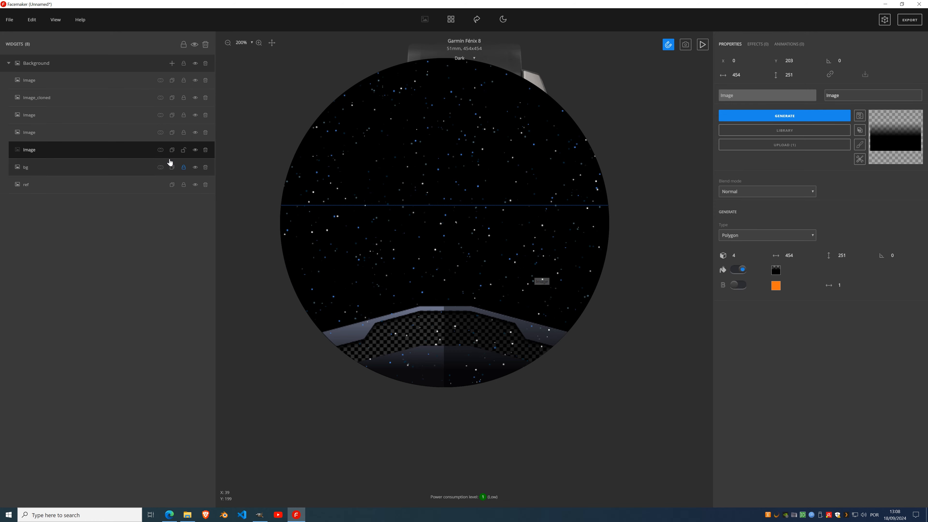
{"action": "left_click", "coordinate": [32, 82]}
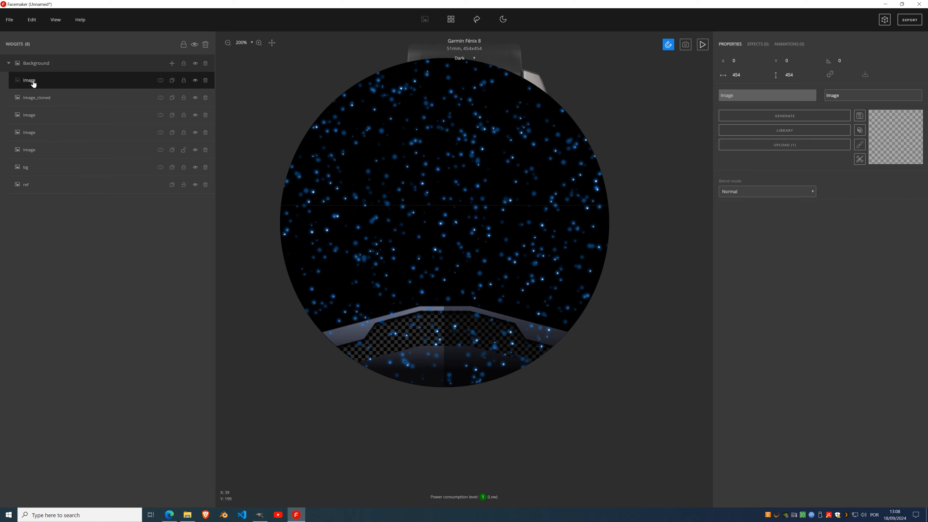
{"action": "left_click_drag", "start_coordinate": [34, 84], "coordinate": [33, 141]}
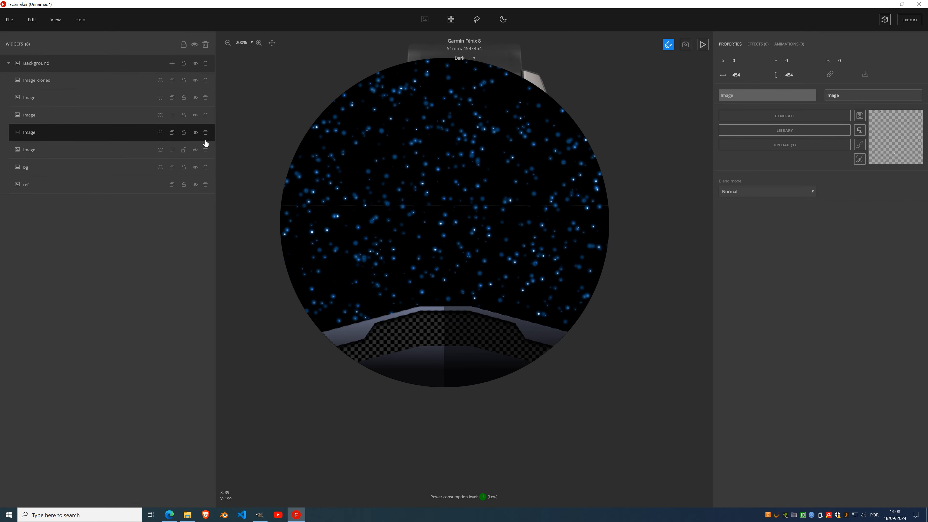
{"action": "left_click", "coordinate": [40, 150]}
{"action": "left_click_drag", "start_coordinate": [38, 150], "coordinate": [36, 133]}
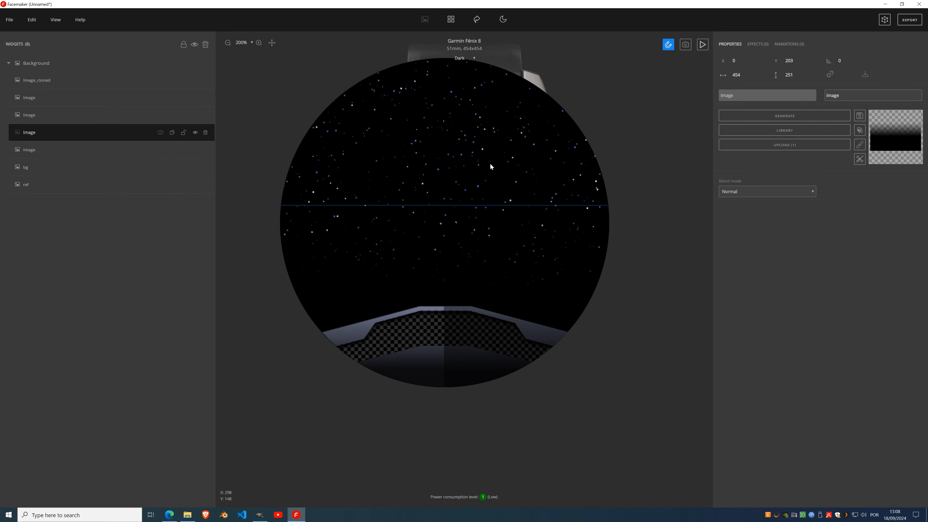
Compare the design with the reference image and move the gradient overlay up to Y 172.
{"action": "left_click", "coordinate": [194, 44]}
{"action": "left_click", "coordinate": [196, 186]}
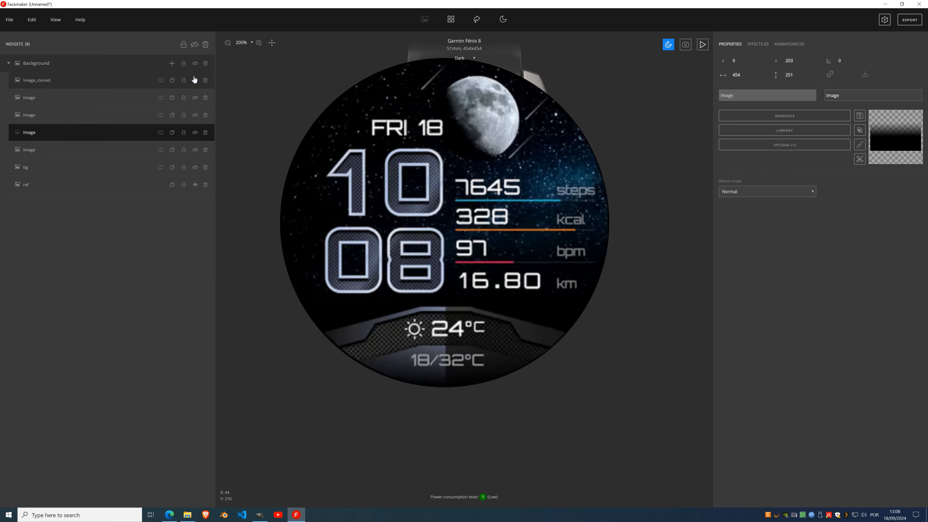
{"action": "left_click", "coordinate": [195, 46]}
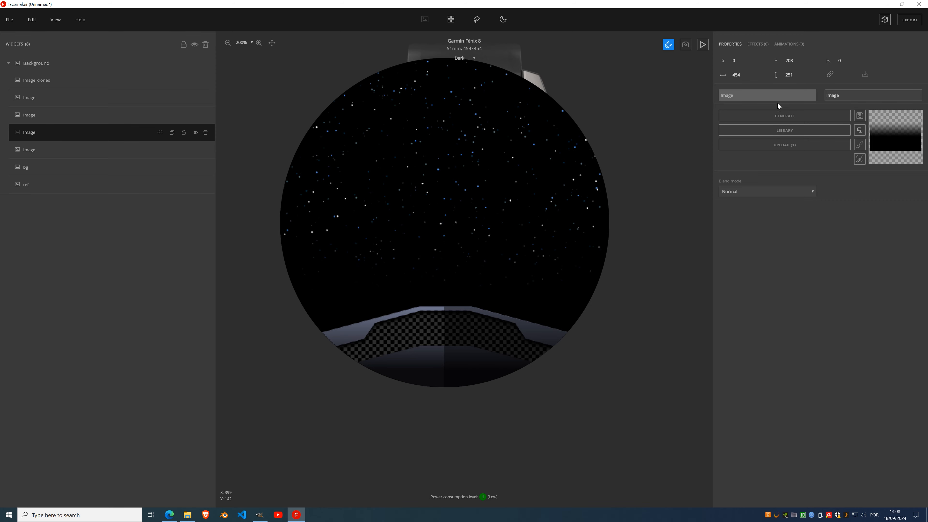
{"action": "left_click", "coordinate": [799, 62]}
{"action": "left_click", "coordinate": [799, 62]}
{"action": "left_click", "coordinate": [799, 62]}
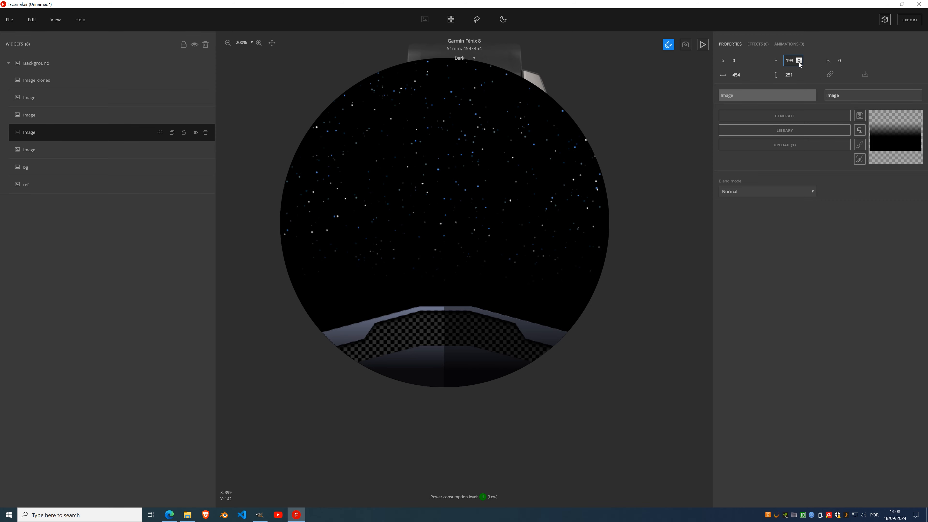
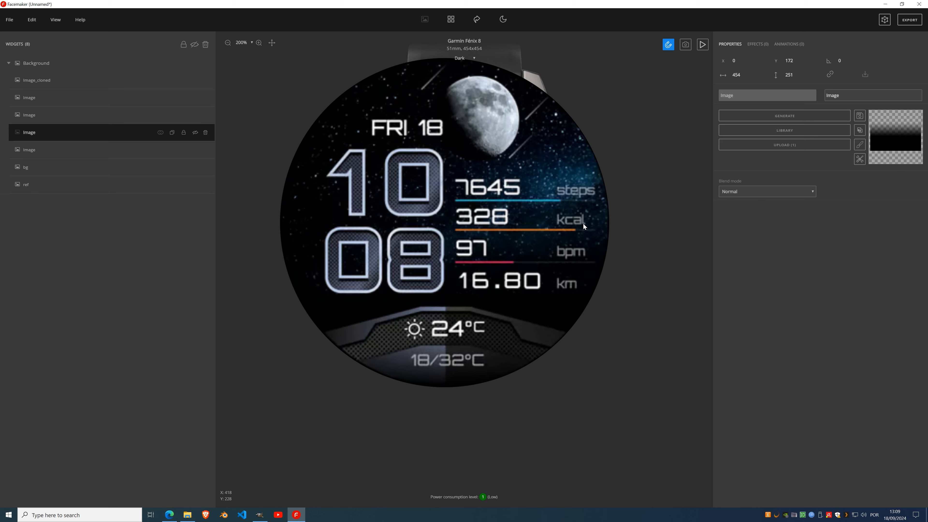
Add a new widget containing a Date group with a Lunar Phase element.
{"action": "left_click", "coordinate": [452, 20]}
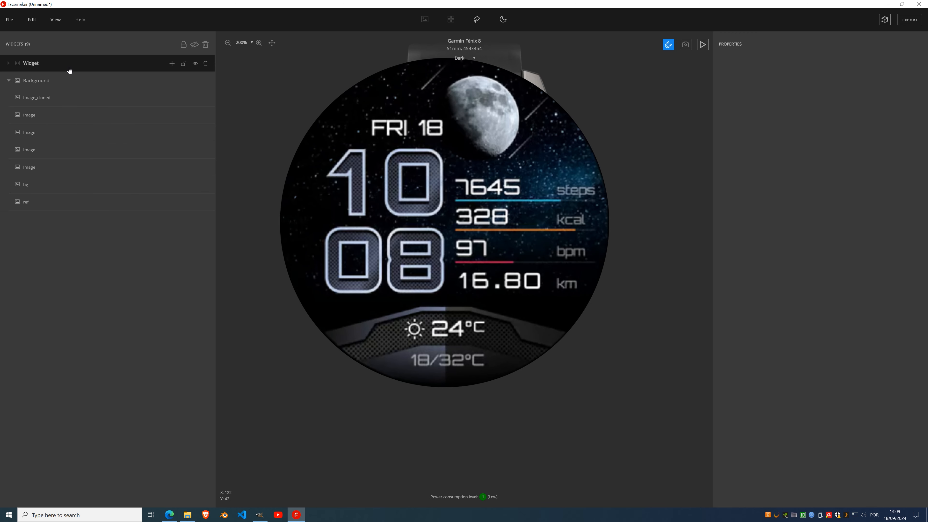
{"action": "left_click", "coordinate": [172, 64]}
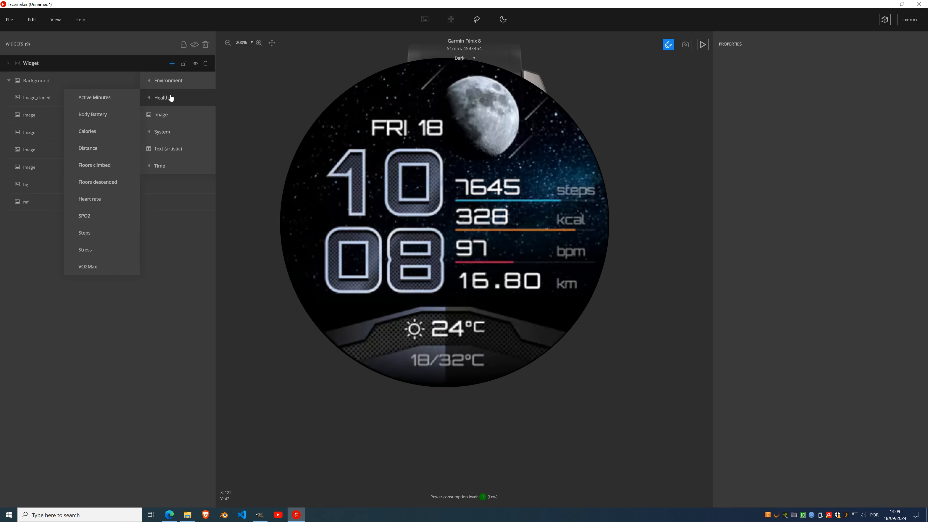
{"action": "mouse_move", "coordinate": [171, 134]}
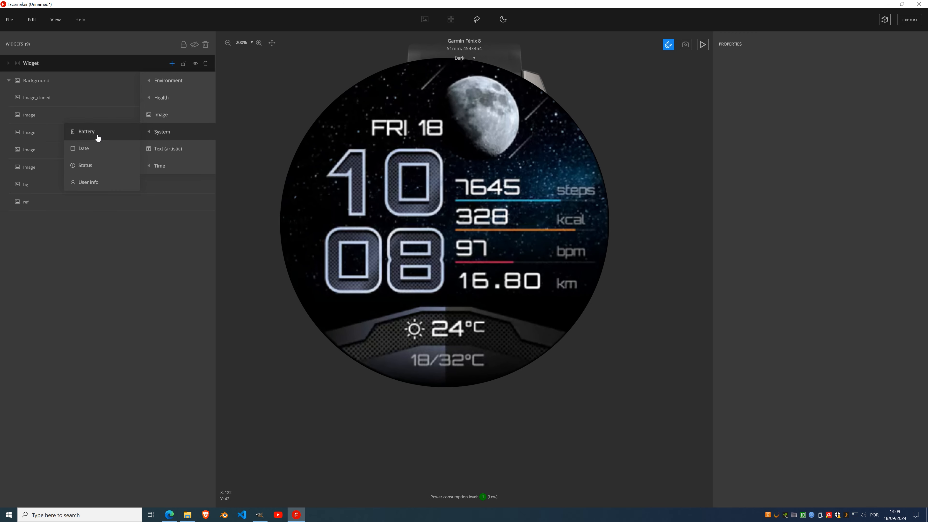
{"action": "left_click", "coordinate": [97, 151]}
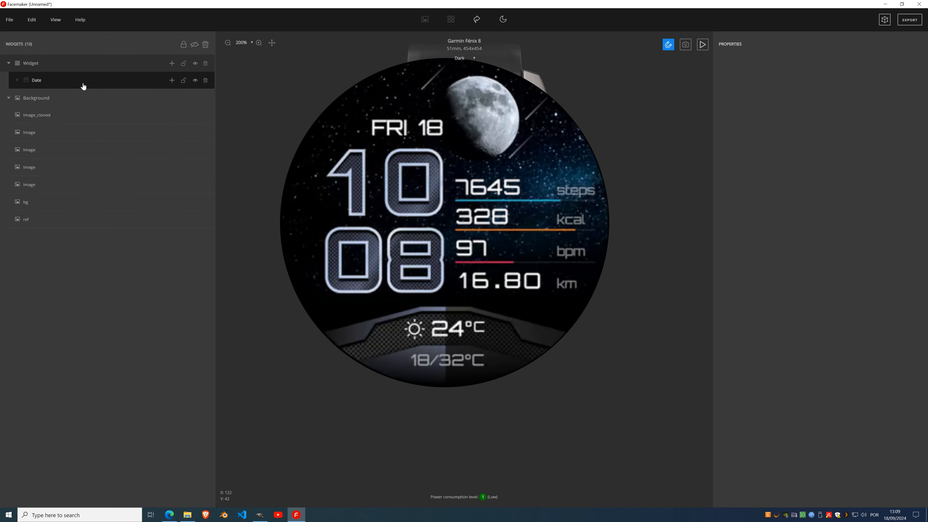
{"action": "left_click", "coordinate": [171, 84]}
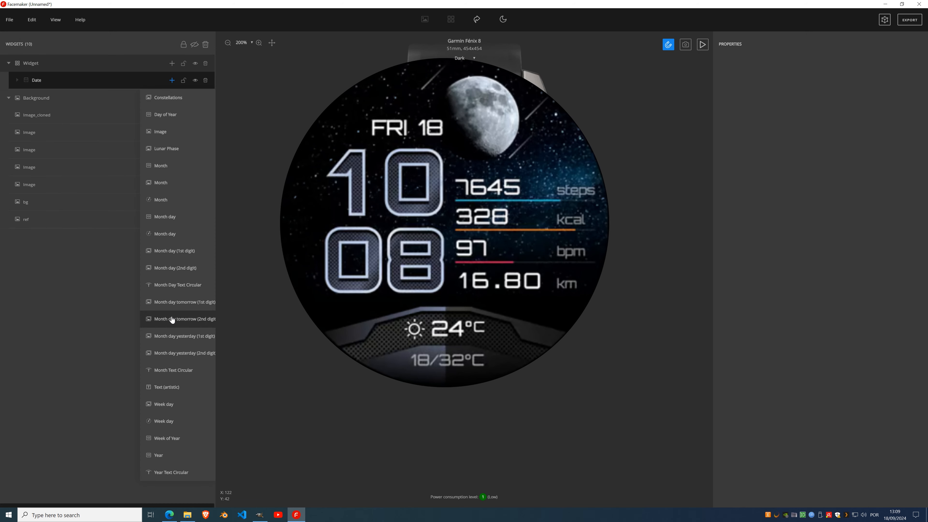
{"action": "left_click", "coordinate": [176, 149]}
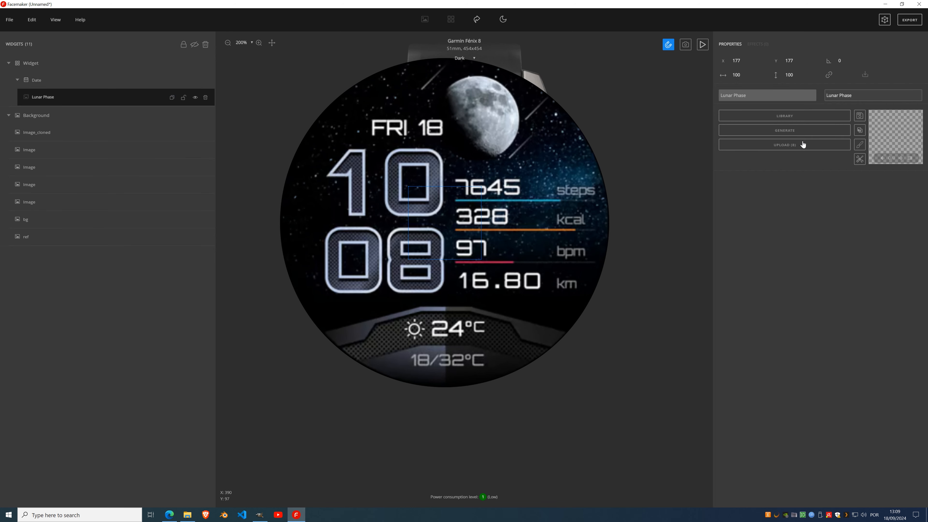
Try a generated icon set for the lunar phase at size 86.
{"action": "left_click", "coordinate": [800, 132]}
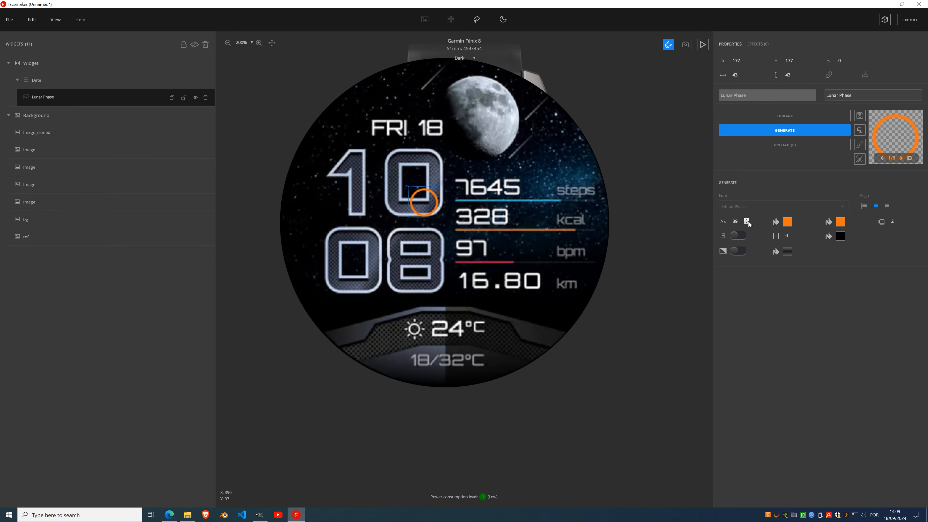
{"action": "left_click", "coordinate": [747, 220]}
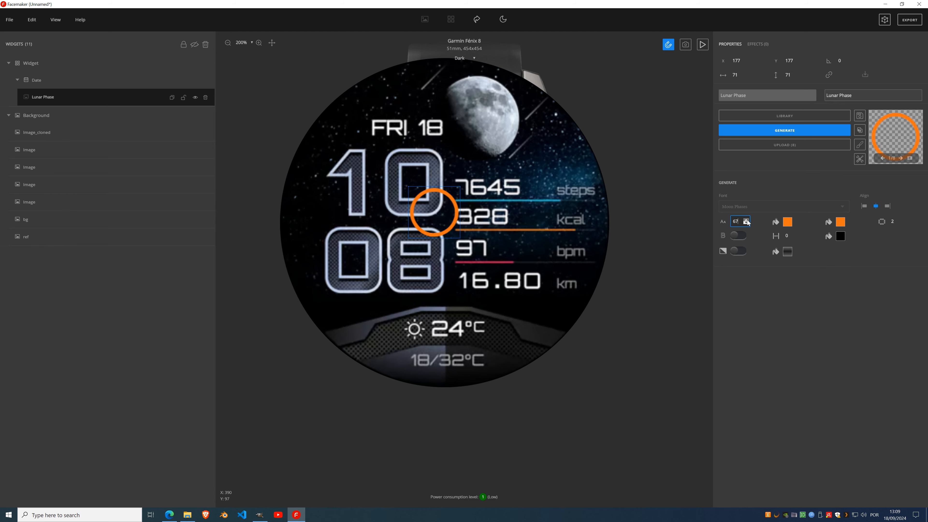
{"action": "left_click", "coordinate": [747, 221]}
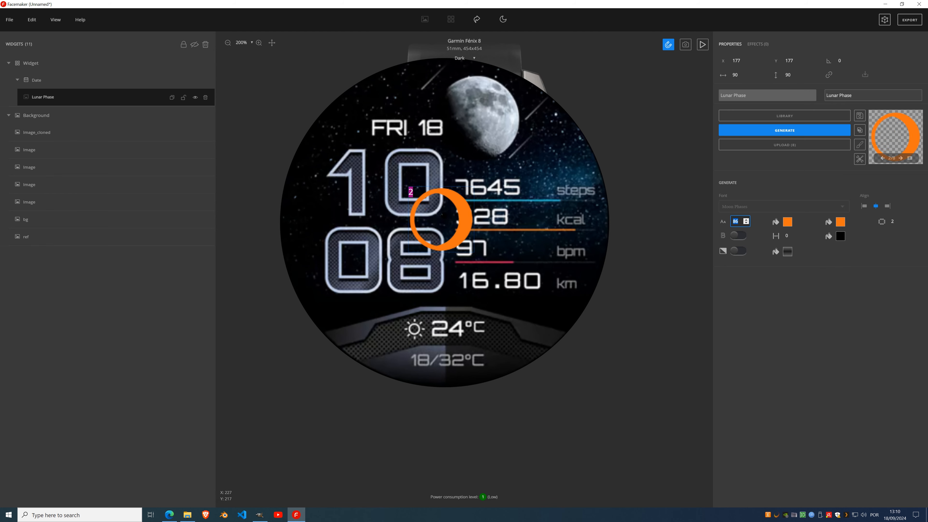
{"action": "left_click", "coordinate": [777, 131]}
Assign the eight-frame photographic moon image set from the library to the lunar phase.
{"action": "left_click", "coordinate": [784, 116]}
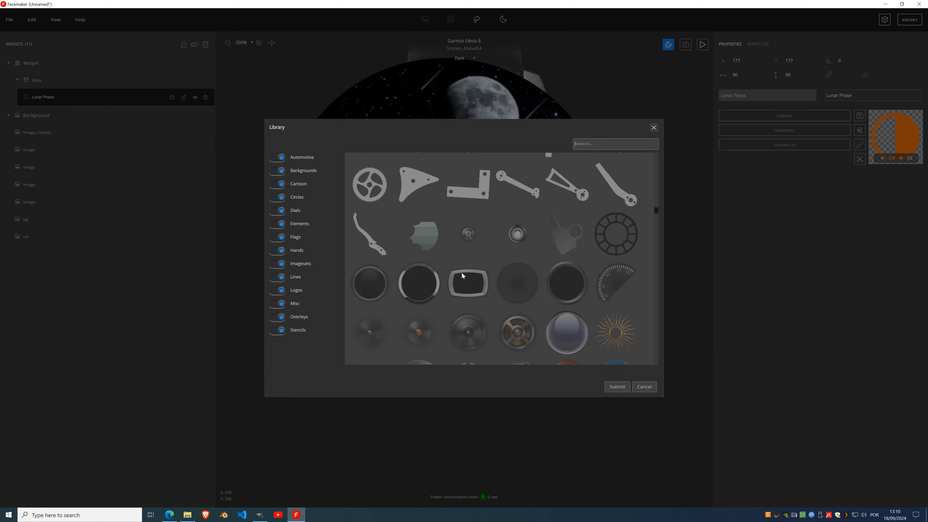
{"action": "scroll", "coordinate": [469, 266], "scroll_direction": "down", "scroll_amount": 10}
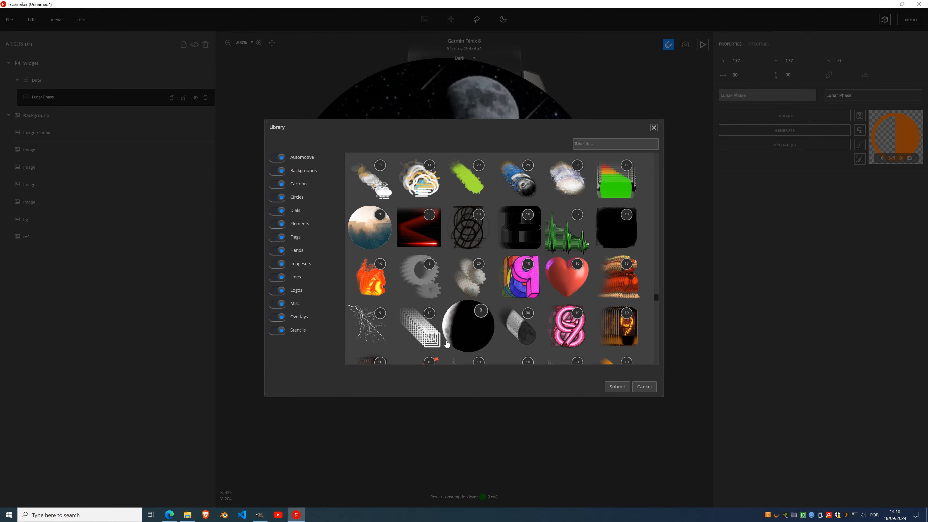
{"action": "scroll", "coordinate": [483, 282], "scroll_direction": "down", "scroll_amount": 1}
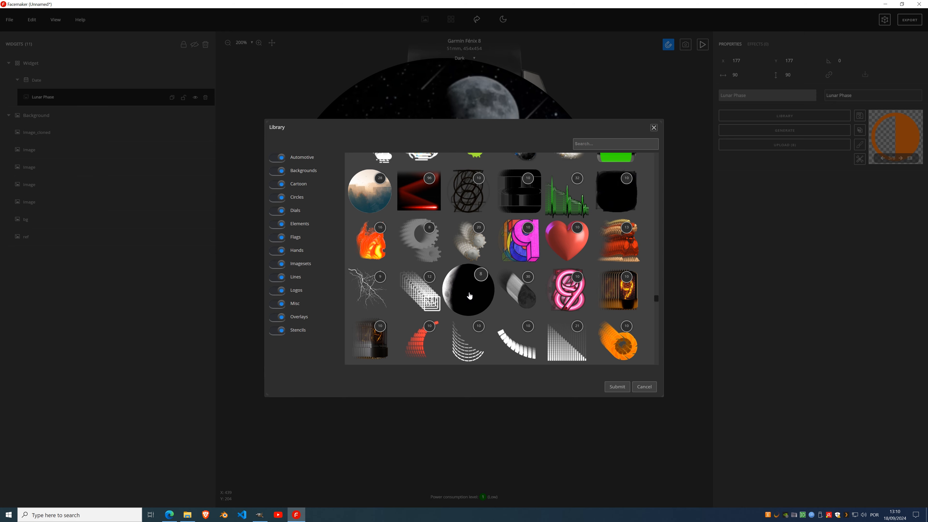
{"action": "double_click", "coordinate": [462, 291]}
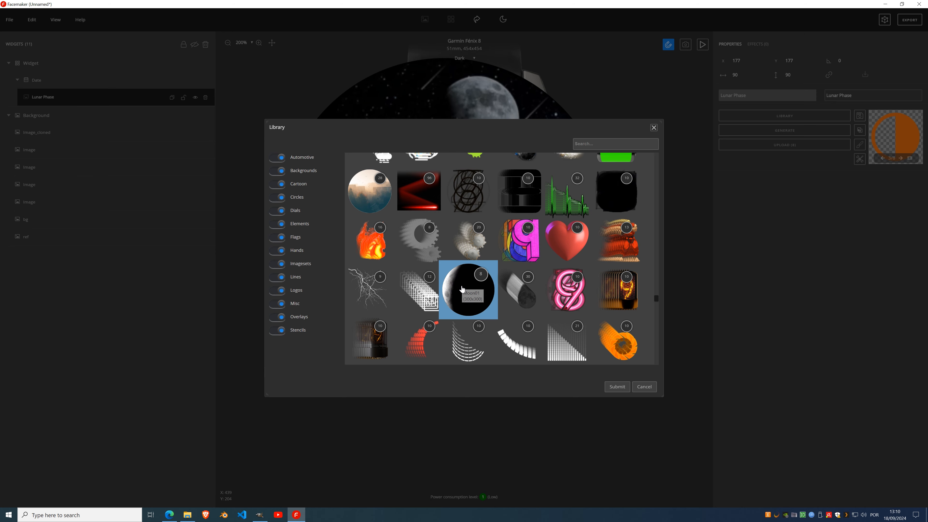
Resize the lunar phase to 126 by 126, place it at X 166, Y 165, and check its individual frames.
{"action": "left_click_drag", "start_coordinate": [530, 267], "coordinate": [453, 178]}
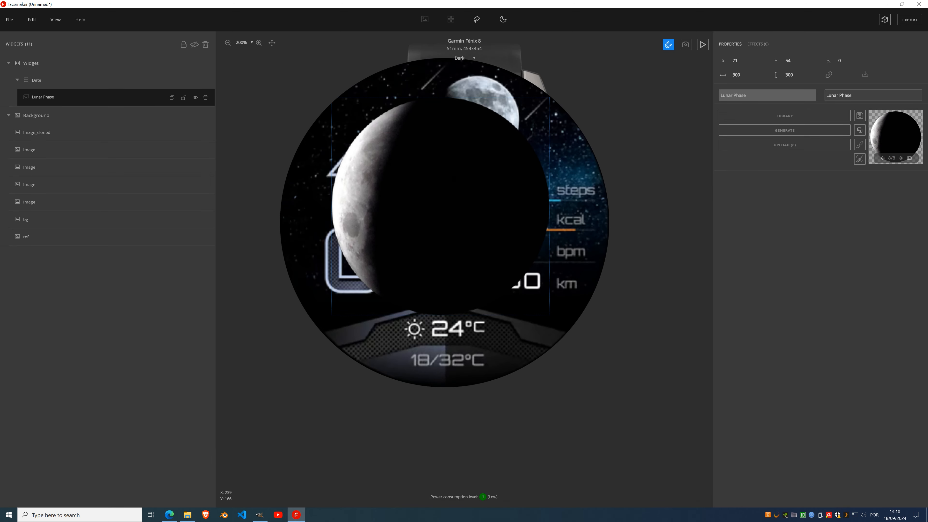
{"action": "scroll", "coordinate": [444, 205], "scroll_direction": "down", "scroll_amount": 5}
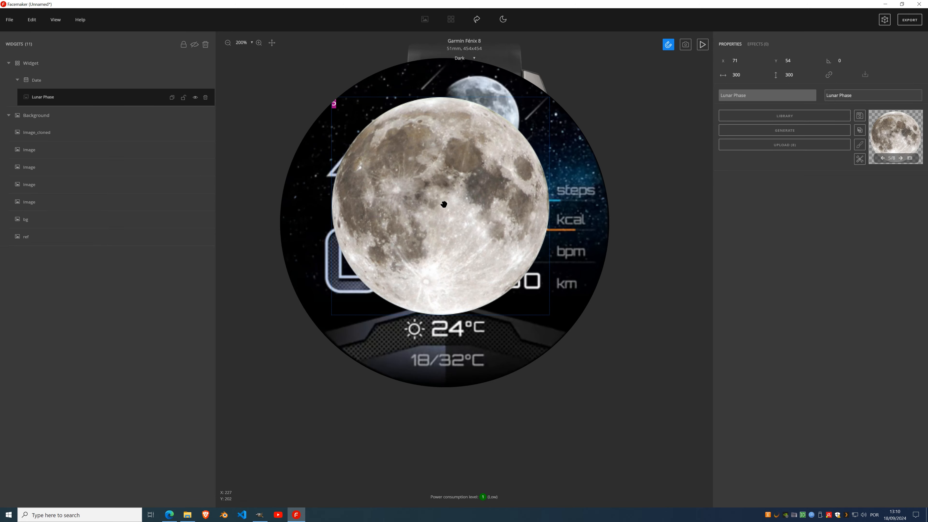
{"action": "left_click_drag", "start_coordinate": [549, 314], "coordinate": [413, 183]}
{"action": "left_click_drag", "start_coordinate": [380, 134], "coordinate": [439, 219]}
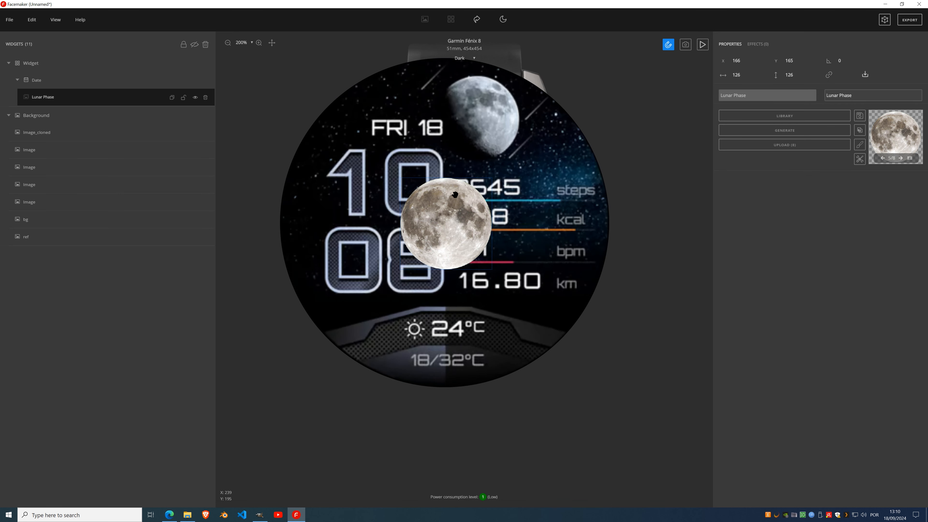
{"action": "left_click", "coordinate": [910, 158]}
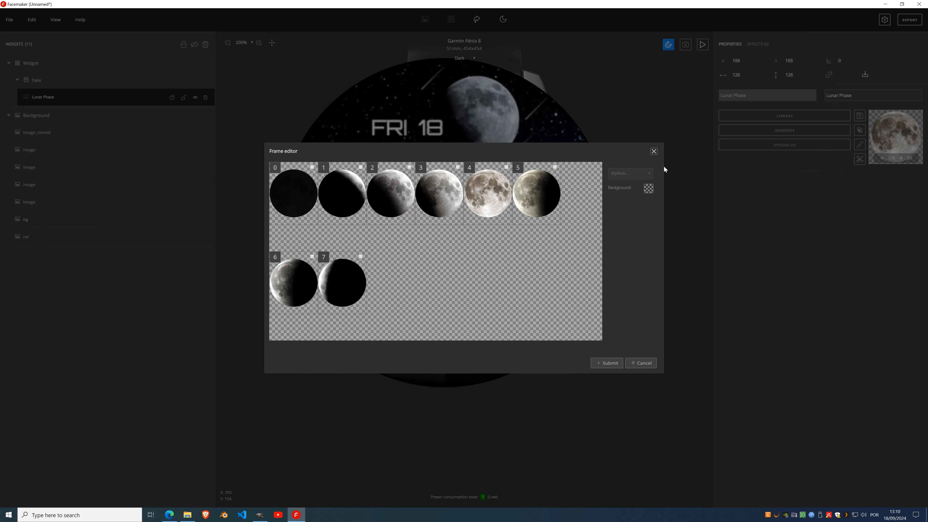
{"action": "left_click", "coordinate": [654, 151]}
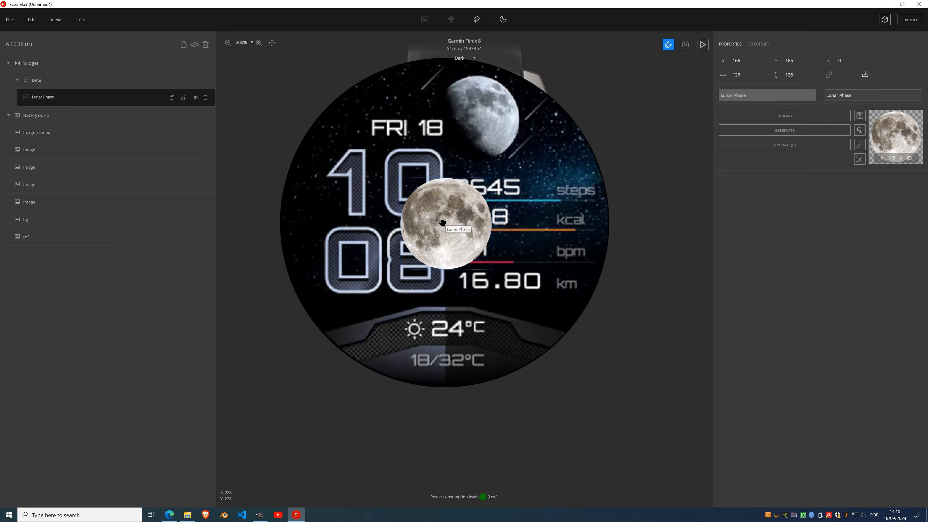
Move the lunar phase to X 167, Y 115 and cycle through its moon frames.
{"action": "mouse_move", "coordinate": [448, 229]}
{"action": "left_mouse_down"}
{"action": "mouse_move", "coordinate": [458, 203]}
{"action": "mouse_move", "coordinate": [456, 222]}
{"action": "mouse_move", "coordinate": [475, 242]}
{"action": "mouse_move", "coordinate": [470, 212]}
{"action": "mouse_move", "coordinate": [449, 224]}
{"action": "left_mouse_up"}
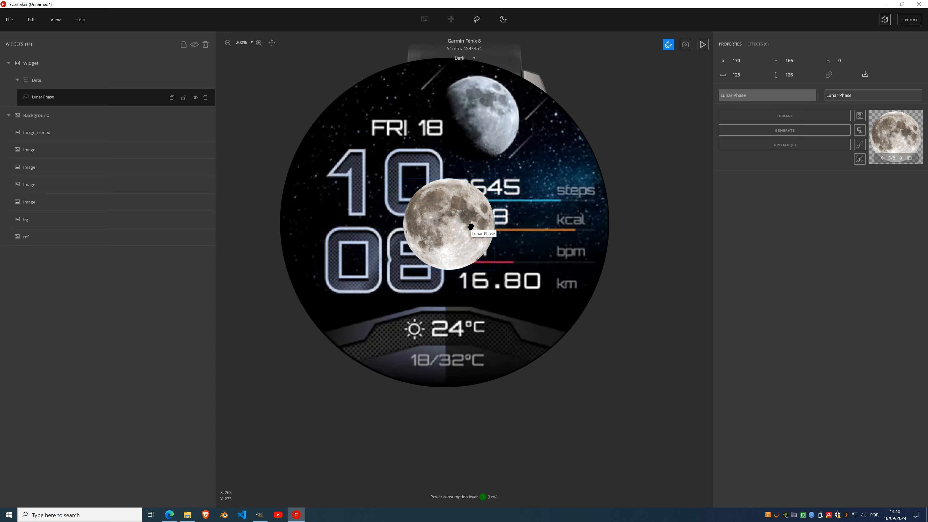
{"action": "scroll", "coordinate": [457, 218], "scroll_direction": "down", "scroll_amount": 8}
{"action": "scroll", "coordinate": [456, 218], "scroll_direction": "down", "scroll_amount": 11}
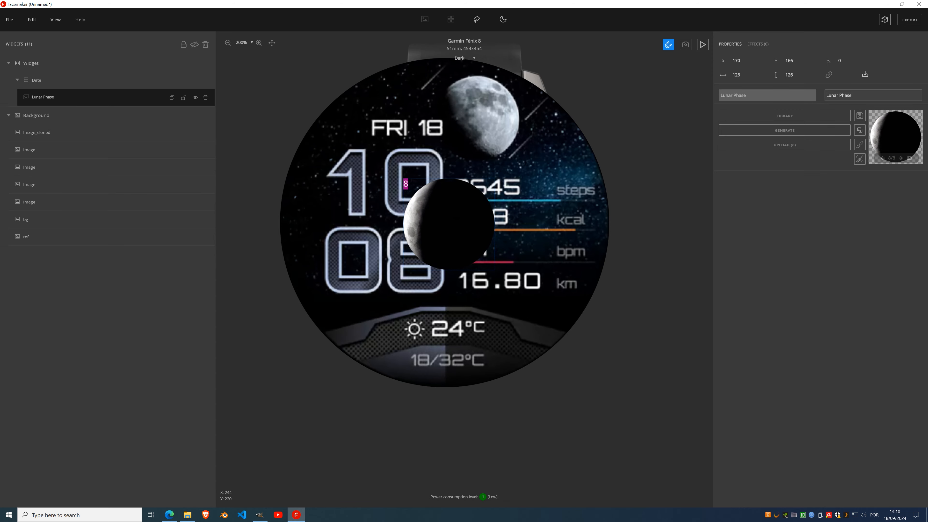
{"action": "scroll", "coordinate": [456, 217], "scroll_direction": "down", "scroll_amount": 12}
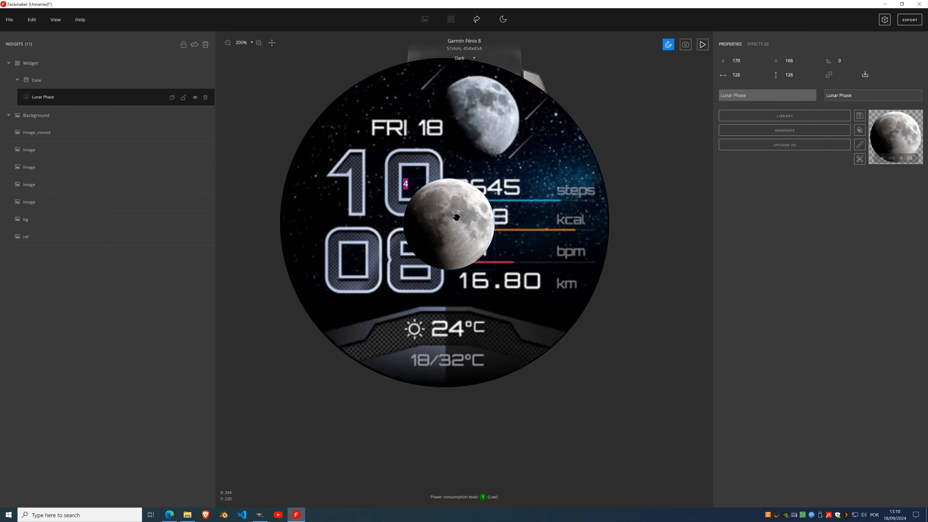
{"action": "scroll", "coordinate": [457, 218], "scroll_direction": "down", "scroll_amount": 2}
{"action": "left_click_drag", "start_coordinate": [453, 215], "coordinate": [451, 177]}
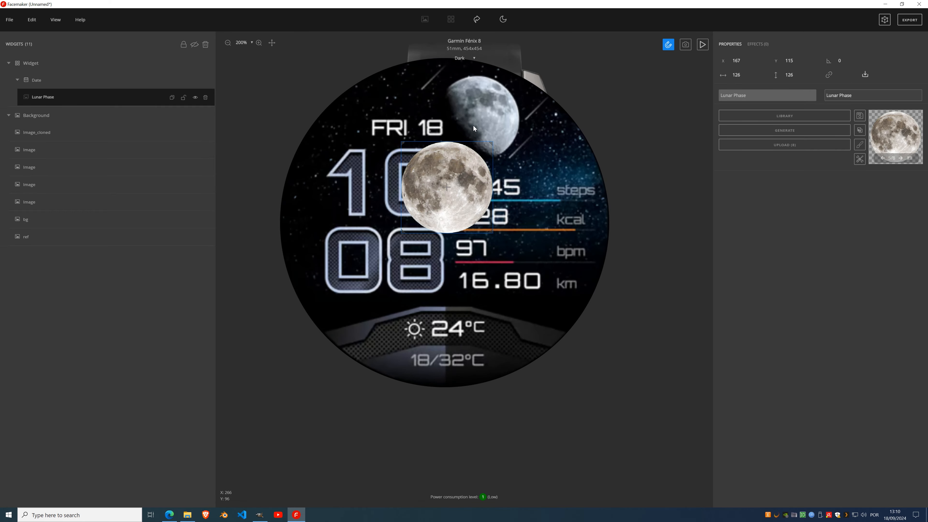
Examine the watch face up close, from the moon and time digits to the temperature area.
{"action": "scroll", "coordinate": [471, 121], "scroll_direction": "up", "scroll_amount": 5}
{"action": "left_click_drag", "start_coordinate": [484, 144], "coordinate": [461, 195]}
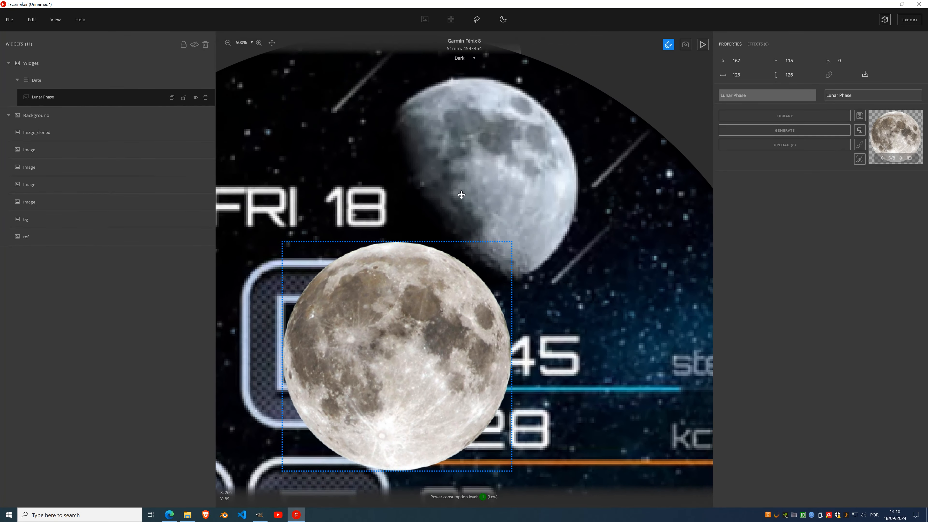
{"action": "scroll", "coordinate": [458, 215], "scroll_direction": "down", "scroll_amount": 7}
{"action": "scroll", "coordinate": [463, 172], "scroll_direction": "up", "scroll_amount": 4}
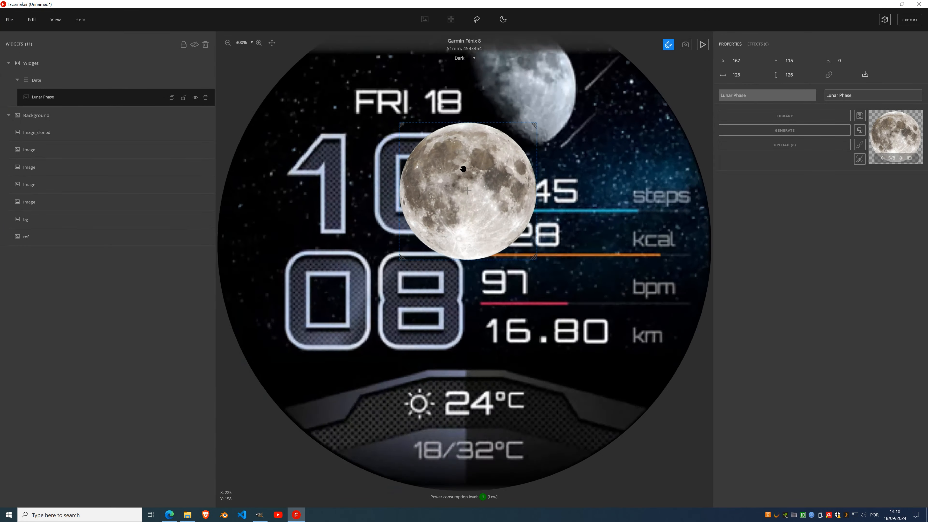
{"action": "scroll", "coordinate": [463, 173], "scroll_direction": "down", "scroll_amount": 4}
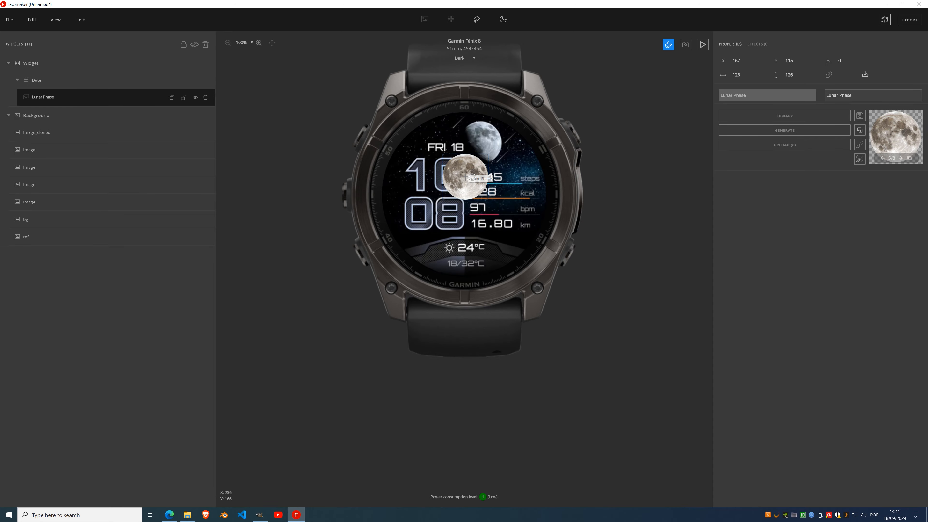
{"action": "scroll", "coordinate": [520, 208], "scroll_direction": "up", "scroll_amount": 4}
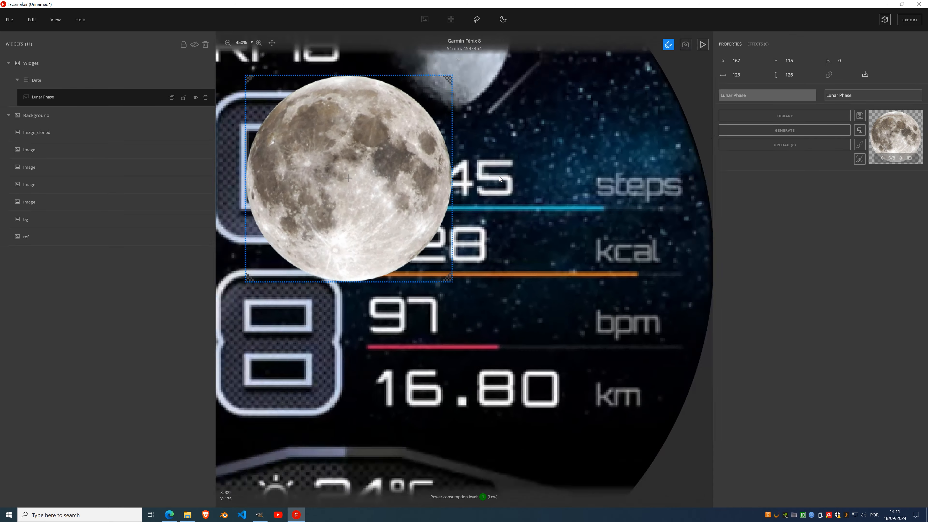
{"action": "scroll", "coordinate": [499, 177], "scroll_direction": "down", "scroll_amount": 4}
{"action": "scroll", "coordinate": [406, 197], "scroll_direction": "up", "scroll_amount": 4}
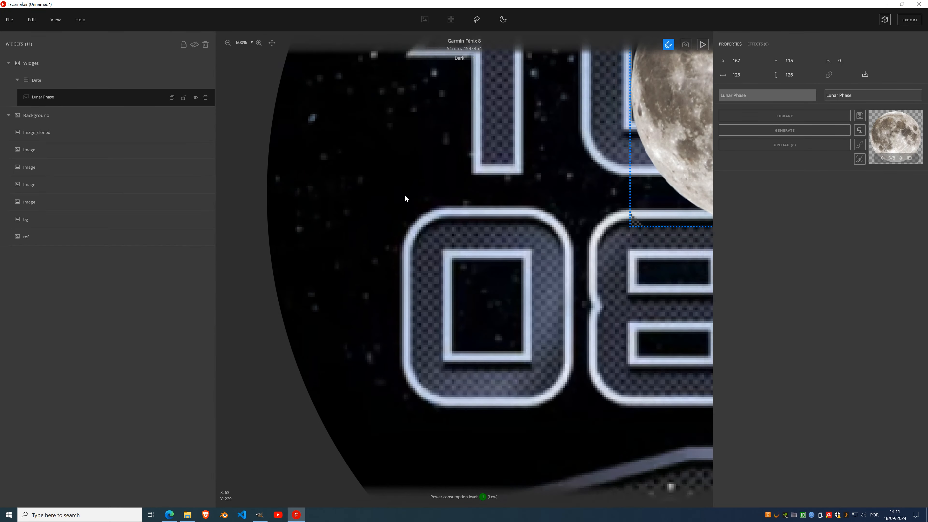
{"action": "scroll", "coordinate": [405, 196], "scroll_direction": "down", "scroll_amount": 4}
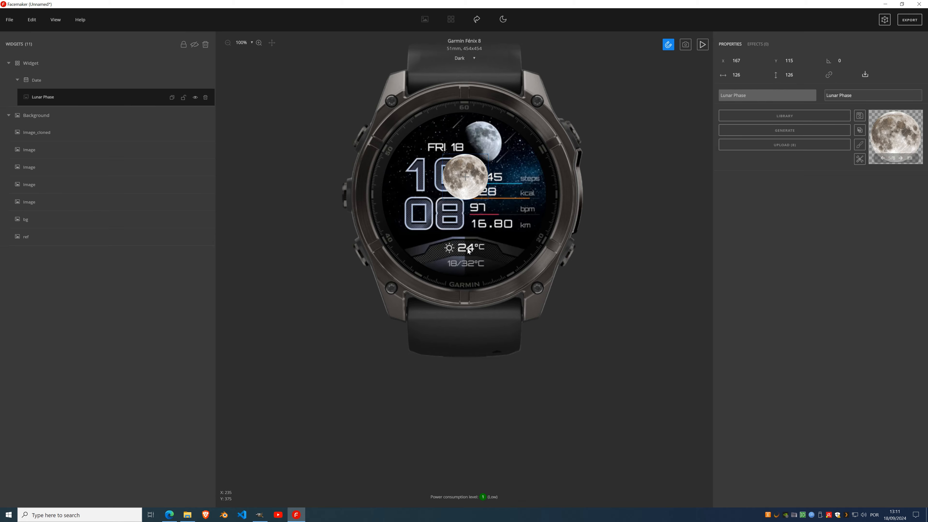
{"action": "scroll", "coordinate": [468, 248], "scroll_direction": "up", "scroll_amount": 6}
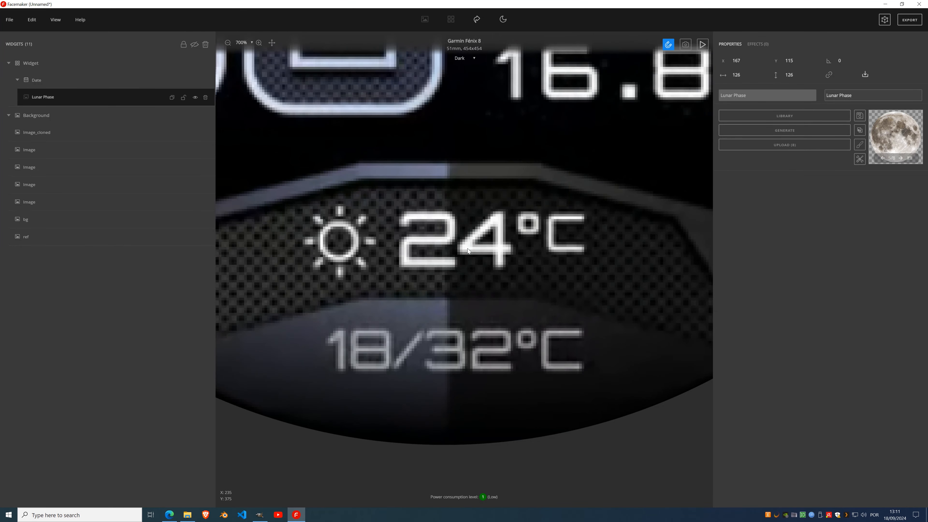
{"action": "scroll", "coordinate": [467, 248], "scroll_direction": "down", "scroll_amount": 3}
{"action": "scroll", "coordinate": [468, 248], "scroll_direction": "down", "scroll_amount": 3}
{"action": "scroll", "coordinate": [468, 248], "scroll_direction": "up", "scroll_amount": 6}
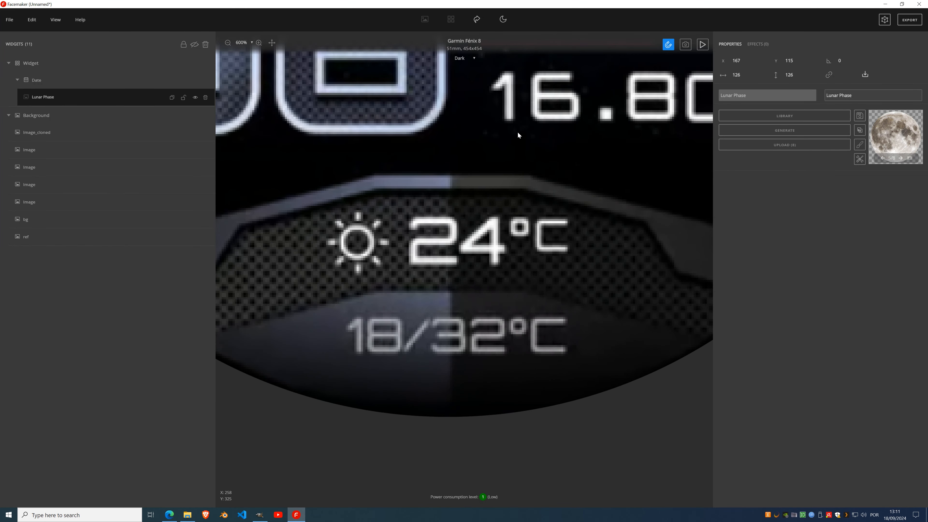
{"action": "left_click_drag", "start_coordinate": [538, 105], "coordinate": [483, 365]}
{"action": "left_click_drag", "start_coordinate": [532, 163], "coordinate": [495, 369]}
{"action": "left_click_drag", "start_coordinate": [568, 198], "coordinate": [627, 286]}
{"action": "left_click_drag", "start_coordinate": [283, 257], "coordinate": [357, 215]}
{"action": "left_click_drag", "start_coordinate": [516, 93], "coordinate": [448, 98]}
{"action": "scroll", "coordinate": [472, 125], "scroll_direction": "down", "scroll_amount": 1}
{"action": "left_click_drag", "start_coordinate": [521, 225], "coordinate": [518, 207]}
{"action": "left_click_drag", "start_coordinate": [469, 377], "coordinate": [518, 55]}
{"action": "scroll", "coordinate": [495, 256], "scroll_direction": "down", "scroll_amount": 4}
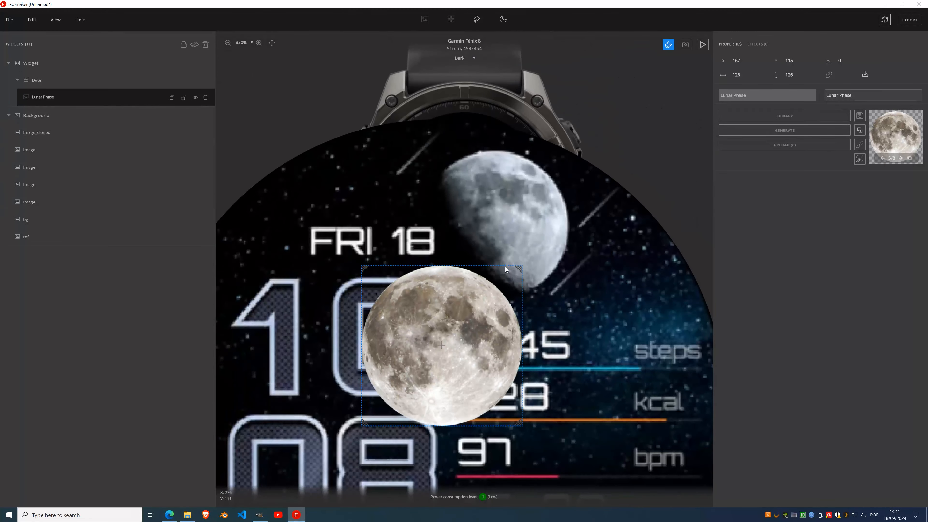
Place the lunar phase over the reference image's moon at X 208, Y 25.
{"action": "left_click_drag", "start_coordinate": [471, 363], "coordinate": [520, 245]}
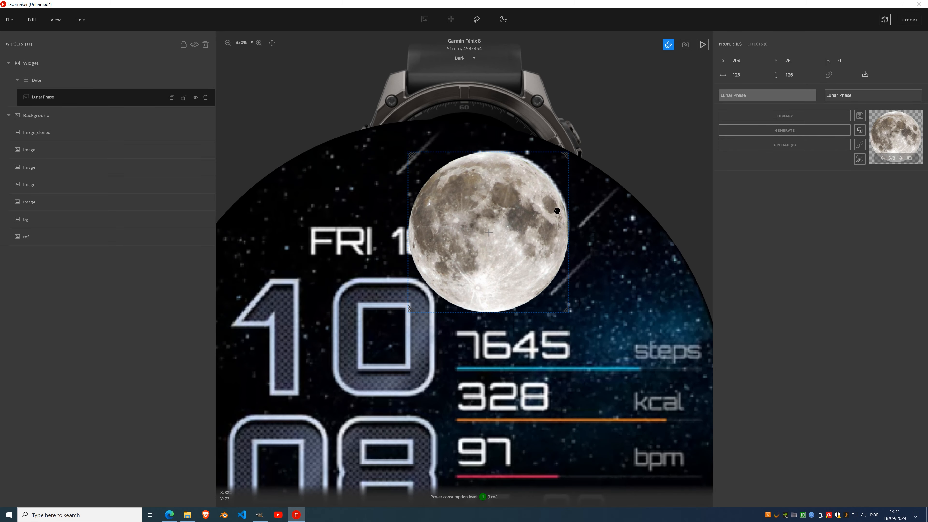
{"action": "left_click_drag", "start_coordinate": [555, 211], "coordinate": [510, 269]}
{"action": "scroll", "coordinate": [510, 279], "scroll_direction": "up", "scroll_amount": 1}
{"action": "scroll", "coordinate": [510, 283], "scroll_direction": "up", "scroll_amount": 4}
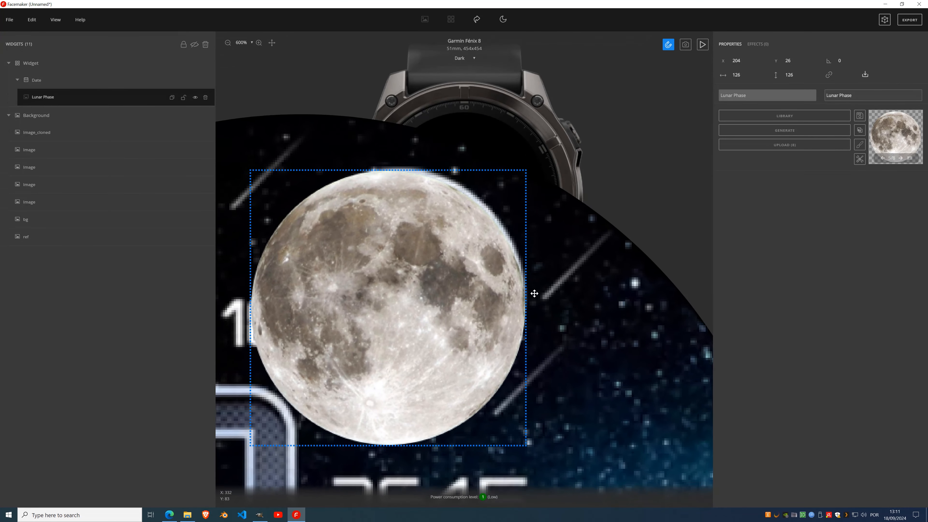
{"action": "mouse_move", "coordinate": [445, 271]}
{"action": "left_mouse_down"}
{"action": "mouse_move", "coordinate": [437, 301]}
{"action": "mouse_move", "coordinate": [436, 283]}
{"action": "left_mouse_up"}
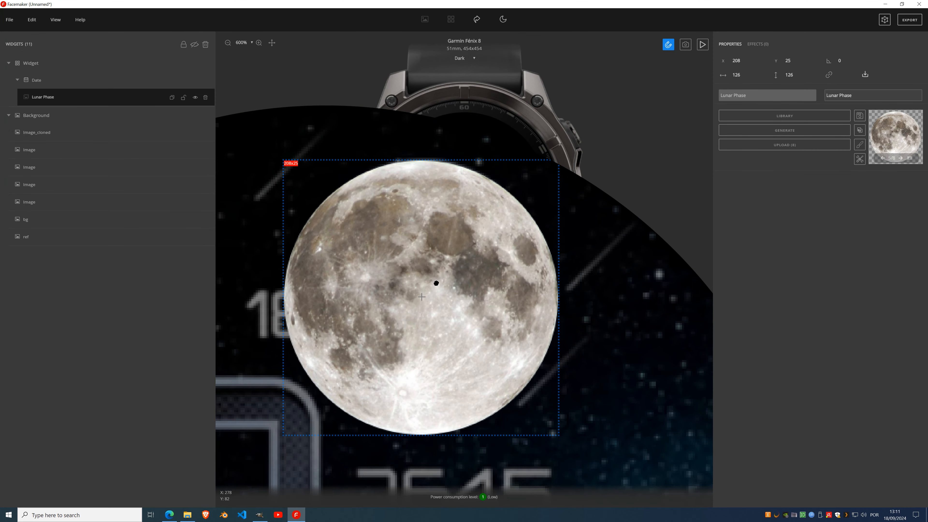
Resize the lunar phase to 117 by 117 and reposition it at X 214, Y 24 to match the reference moon.
{"action": "left_click_drag", "start_coordinate": [558, 435], "coordinate": [538, 410]}
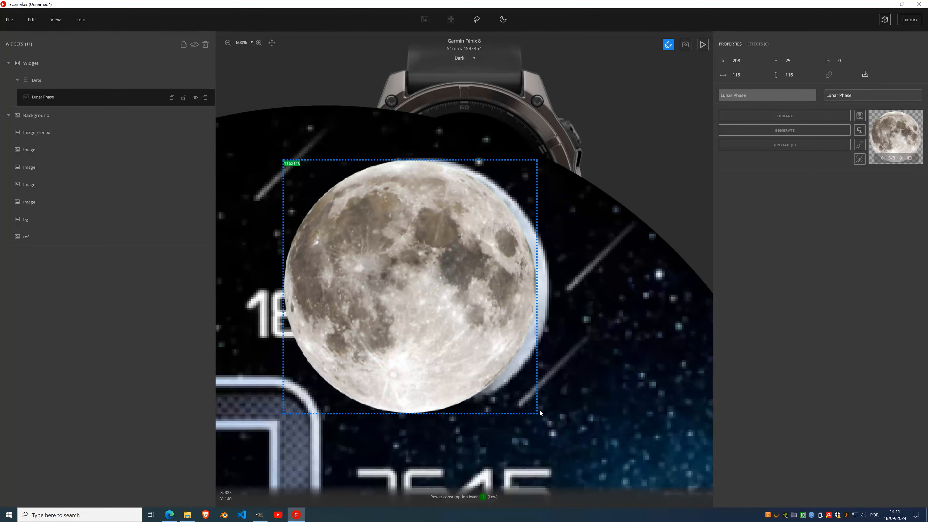
{"action": "left_click_drag", "start_coordinate": [427, 288], "coordinate": [442, 289]}
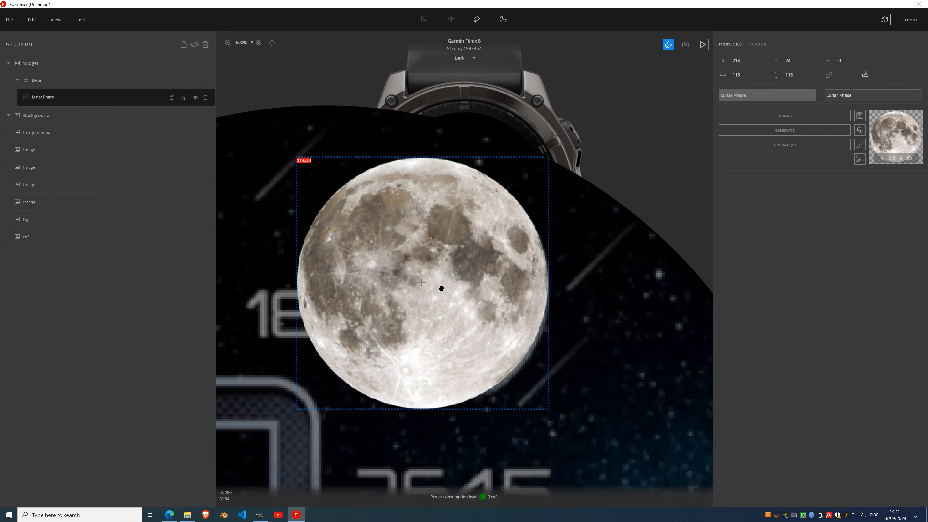
{"action": "left_click_drag", "start_coordinate": [546, 407], "coordinate": [548, 410]}
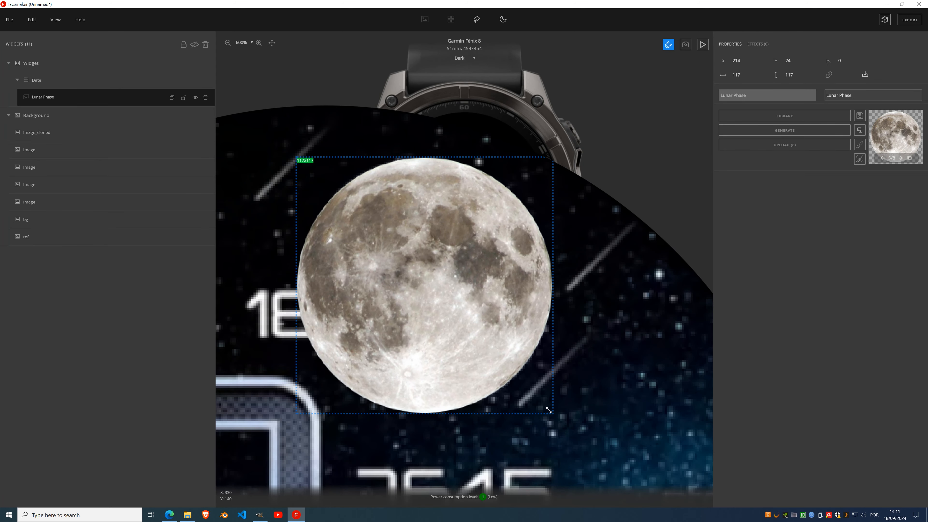
Lock the lunar phase layer and preview its different moon frames on the full watch face.
{"action": "scroll", "coordinate": [437, 292], "scroll_direction": "down", "scroll_amount": 10}
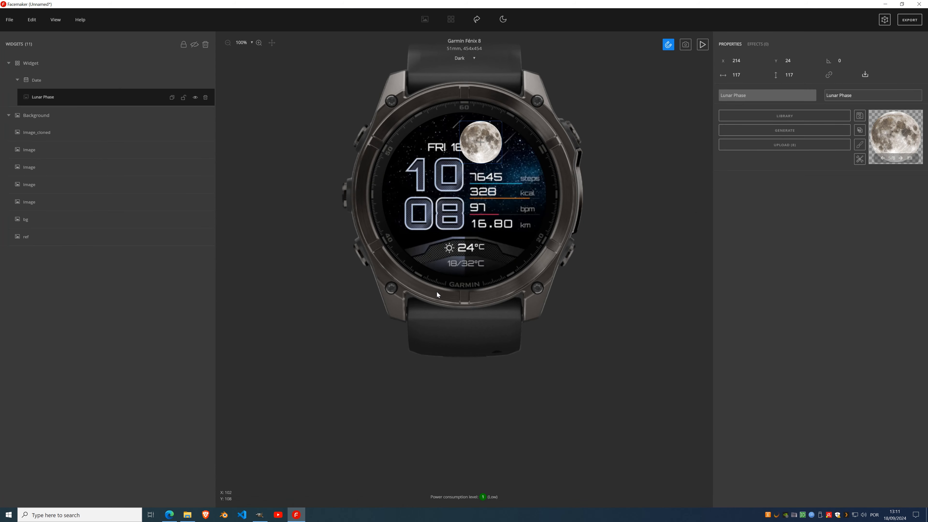
{"action": "scroll", "coordinate": [483, 169], "scroll_direction": "down", "scroll_amount": 2}
{"action": "scroll", "coordinate": [483, 169], "scroll_direction": "up", "scroll_amount": 1}
{"action": "scroll", "coordinate": [484, 170], "scroll_direction": "down", "scroll_amount": 1}
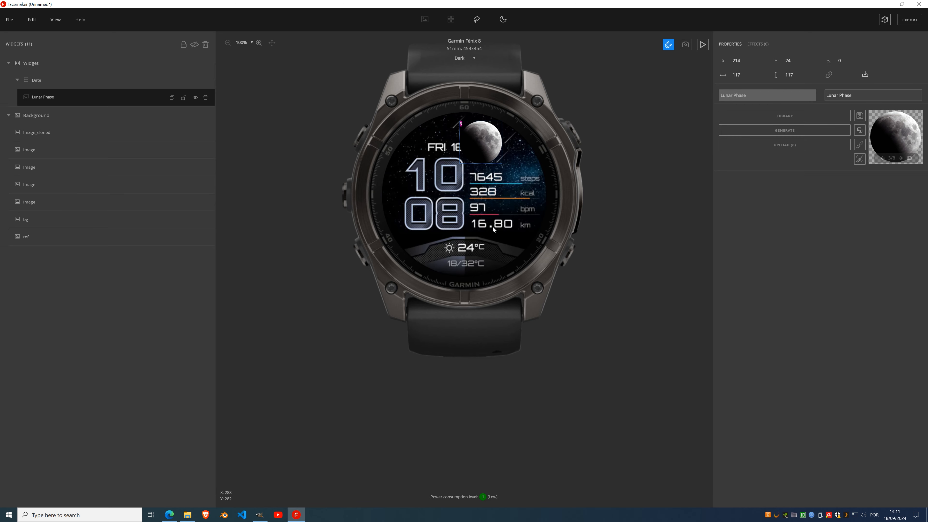
{"action": "left_click", "coordinate": [184, 98]}
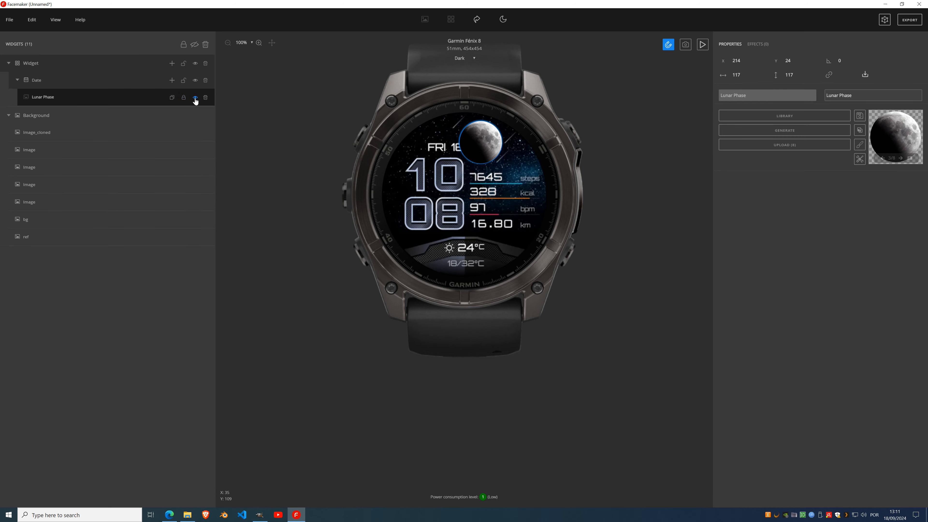
{"action": "scroll", "coordinate": [367, 161], "scroll_direction": "up", "scroll_amount": 2}
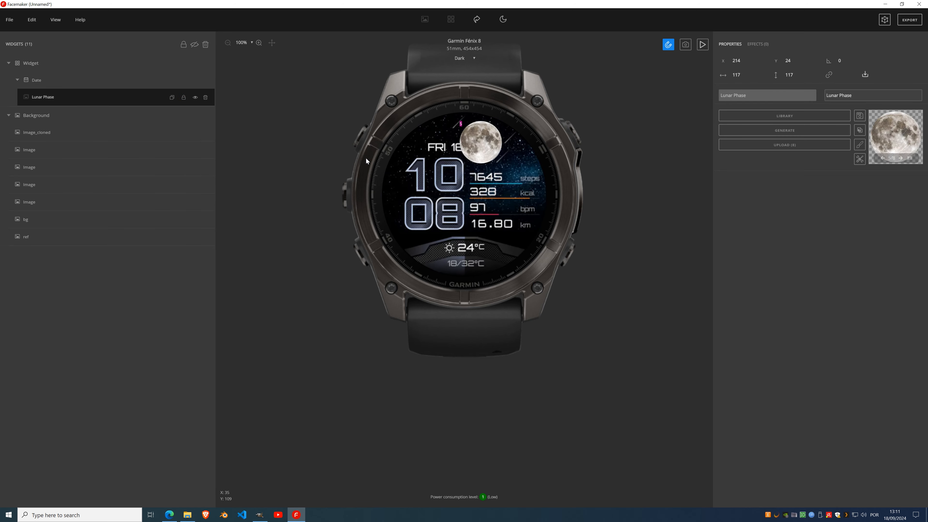
{"action": "scroll", "coordinate": [366, 161], "scroll_direction": "down", "scroll_amount": 1}
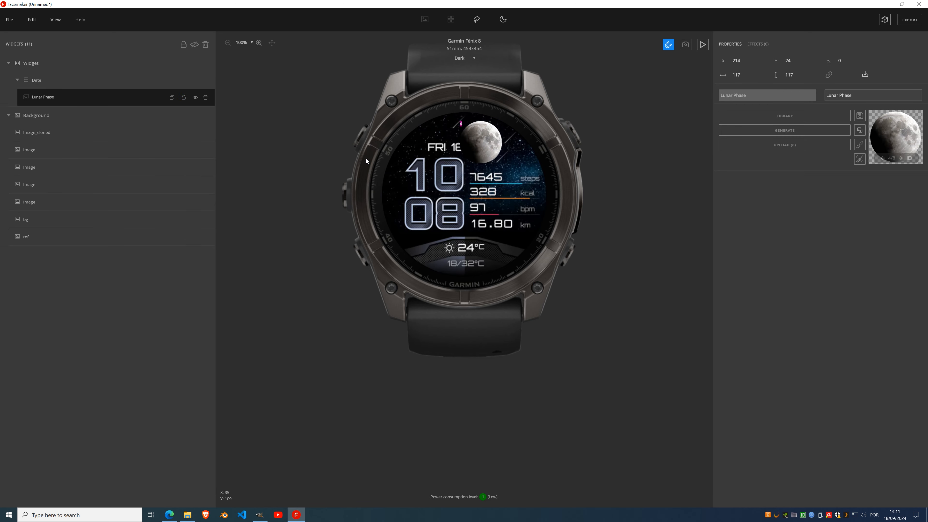
Toggle the lunar phase's visibility to compare it closely with the reference moon.
{"action": "left_click", "coordinate": [195, 99]}
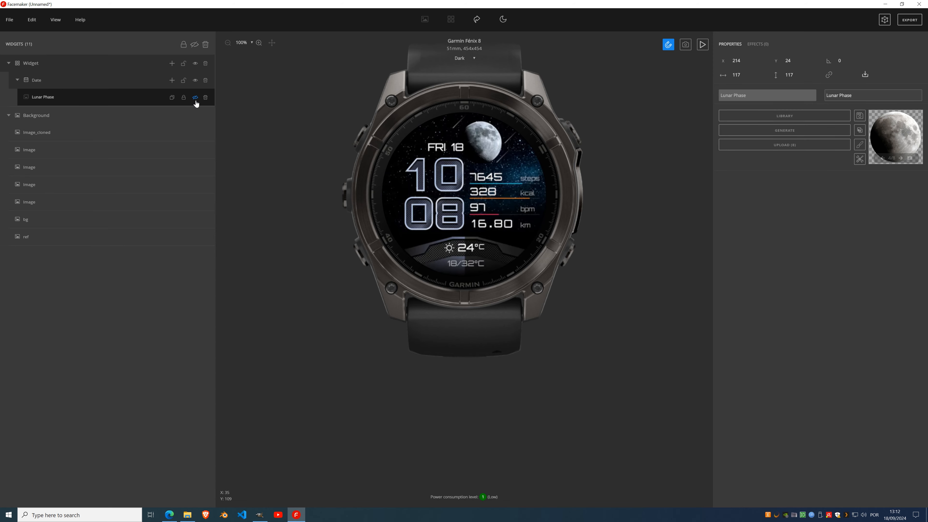
{"action": "scroll", "coordinate": [467, 138], "scroll_direction": "up", "scroll_amount": 5}
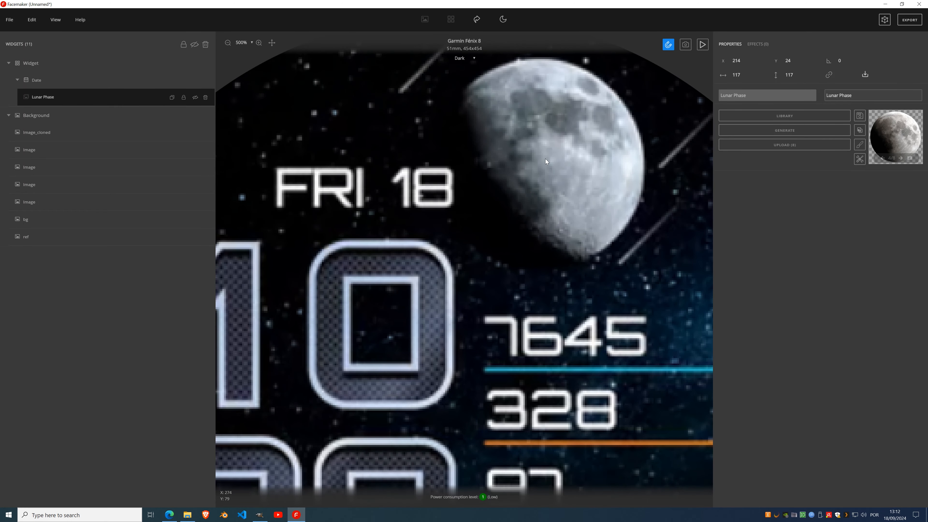
{"action": "left_click_drag", "start_coordinate": [546, 159], "coordinate": [455, 161]}
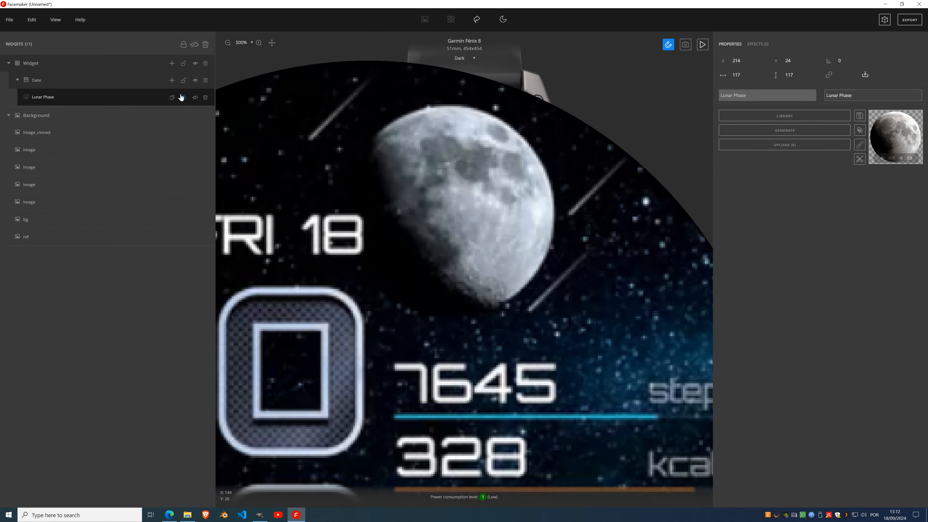
{"action": "left_click", "coordinate": [195, 97]}
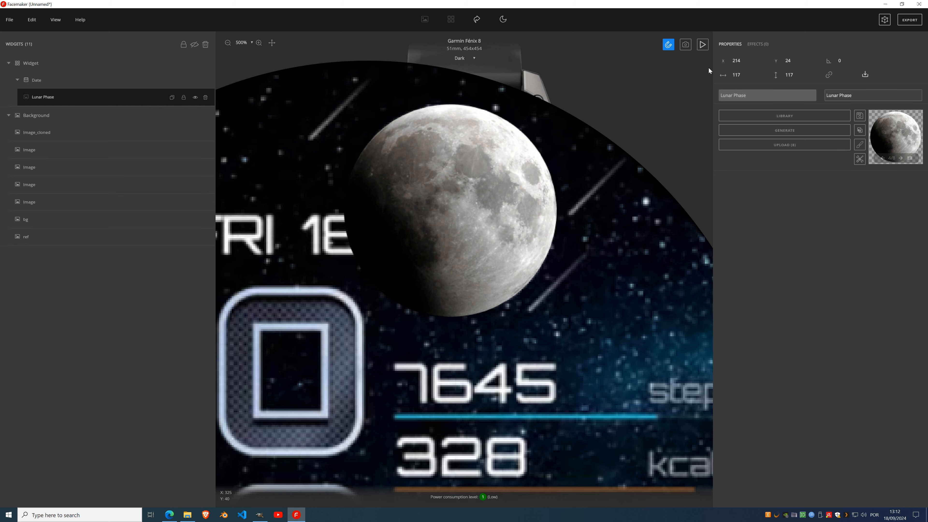
Try a Greyscale effect on all frames of the lunar phase.
{"action": "left_click", "coordinate": [758, 45]}
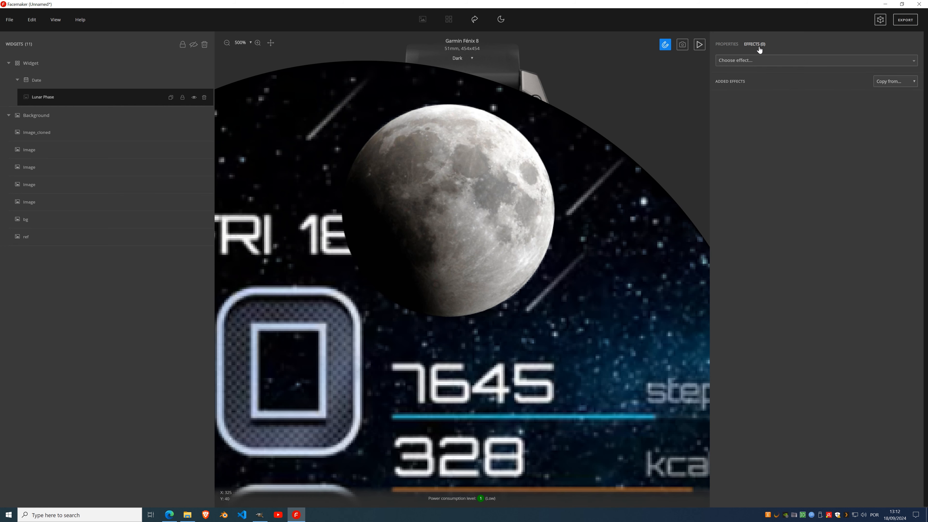
{"action": "left_click", "coordinate": [752, 62]}
{"action": "scroll", "coordinate": [771, 158], "scroll_direction": "down", "scroll_amount": 5}
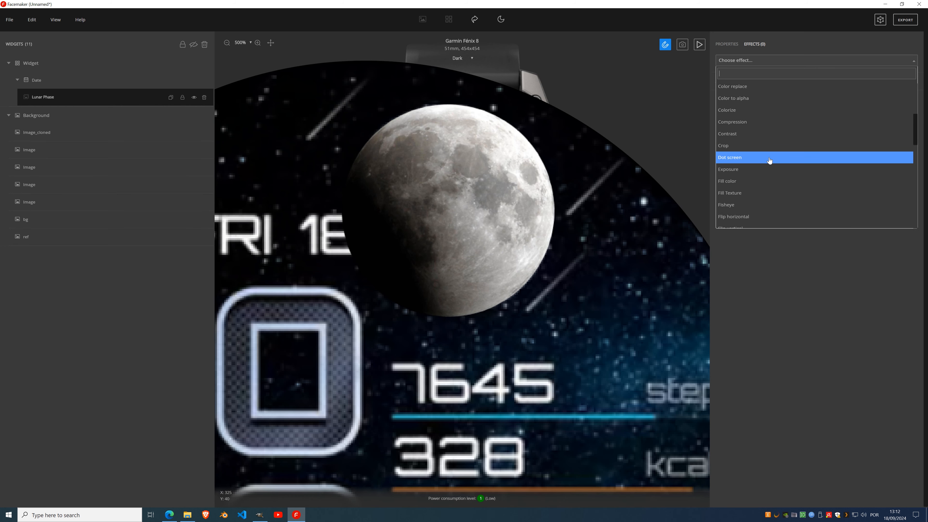
{"action": "scroll", "coordinate": [770, 161], "scroll_direction": "down", "scroll_amount": 2}
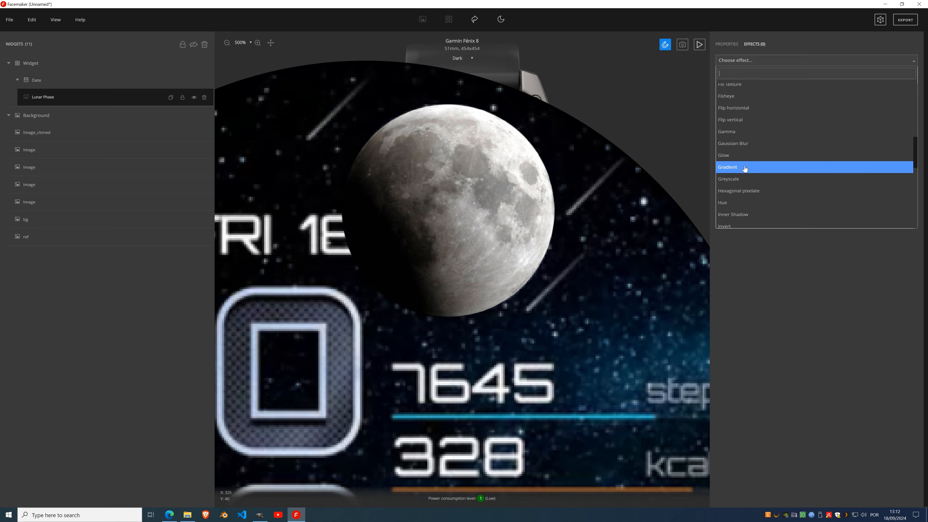
{"action": "left_click", "coordinate": [745, 179]}
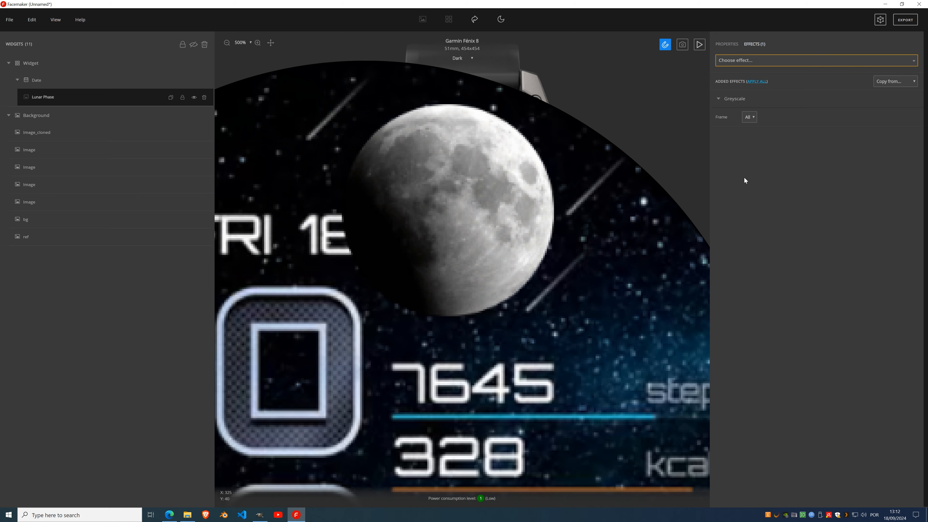
{"action": "scroll", "coordinate": [478, 204], "scroll_direction": "down", "scroll_amount": 4}
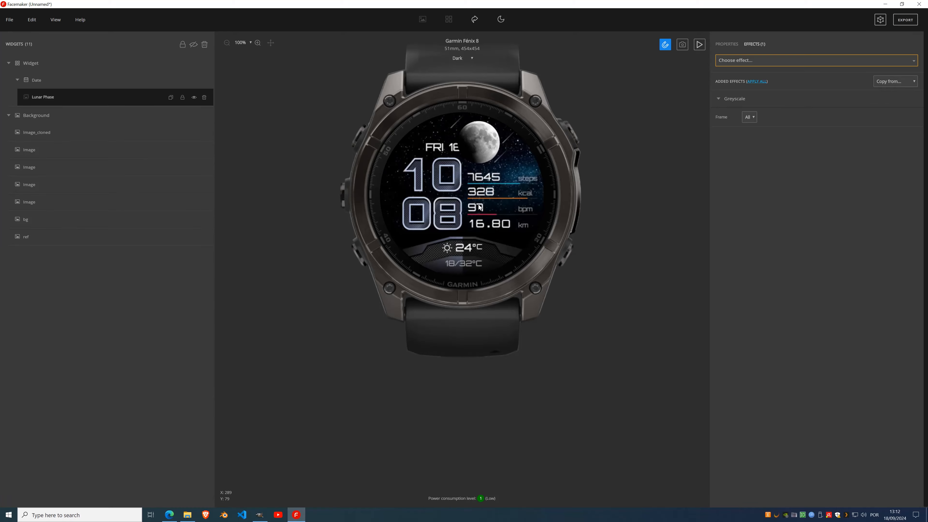
Hide the lunar phase to compare with the reference moon and remove its Greyscale effect.
{"action": "left_click", "coordinate": [195, 98]}
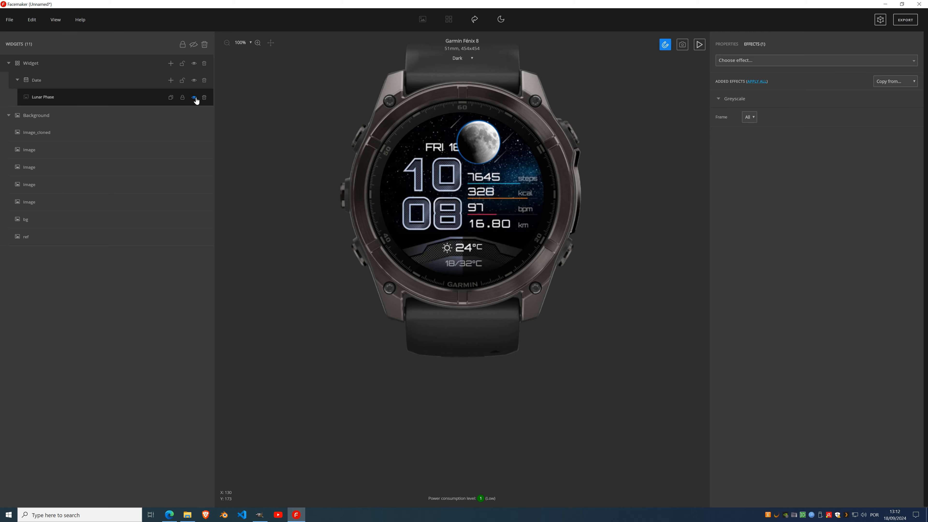
{"action": "left_click", "coordinate": [913, 99]}
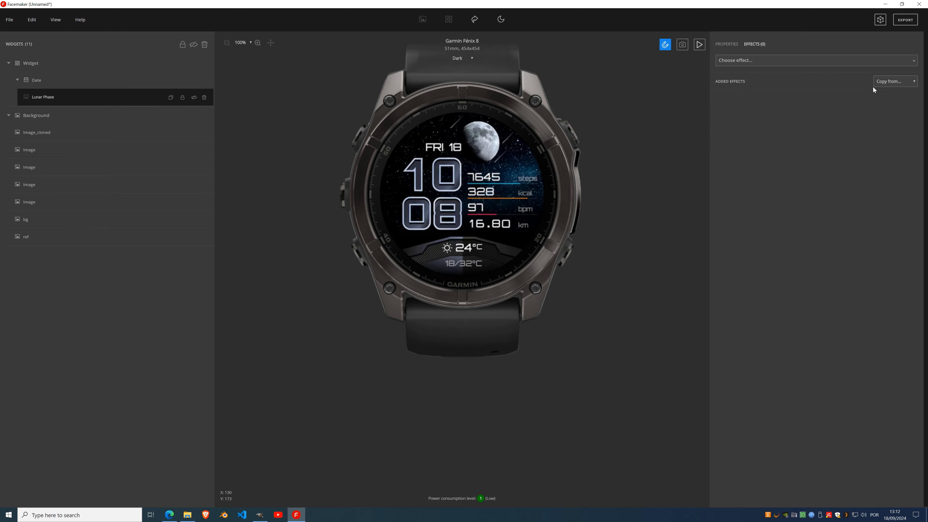
Add a Hue effect to the Lunar Phase layer, then unlock the layer and make it visible again.
{"action": "left_click", "coordinate": [776, 64]}
{"action": "scroll", "coordinate": [750, 181], "scroll_direction": "down", "scroll_amount": 5}
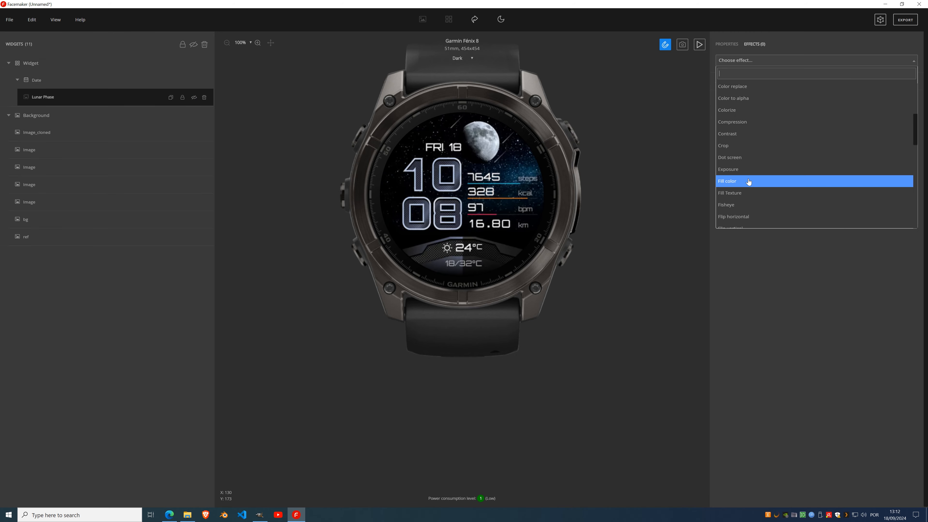
{"action": "scroll", "coordinate": [745, 172], "scroll_direction": "down", "scroll_amount": 3}
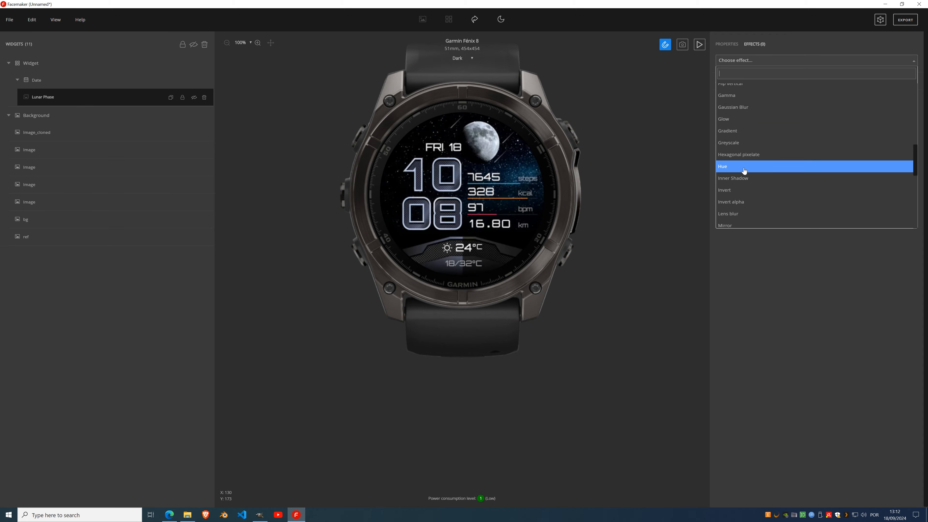
{"action": "left_click", "coordinate": [744, 169]}
{"action": "scroll", "coordinate": [512, 144], "scroll_direction": "up", "scroll_amount": 4}
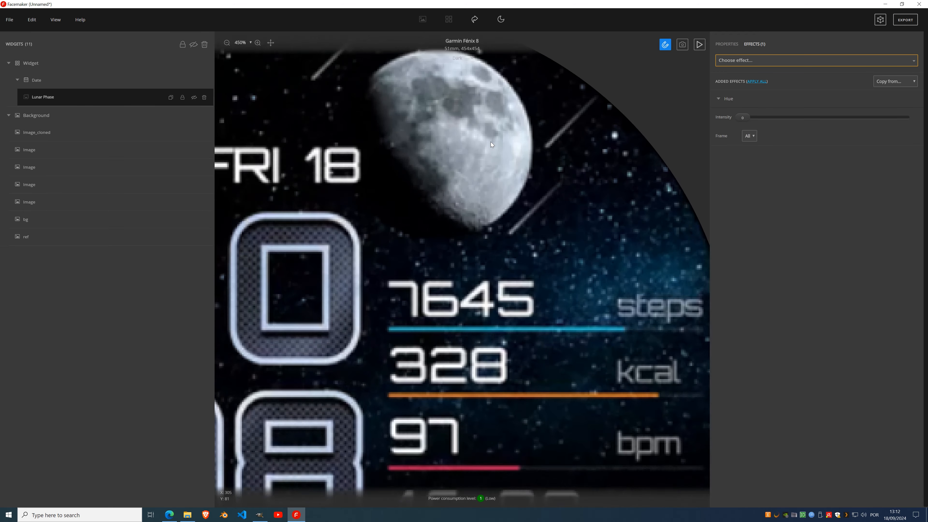
{"action": "left_click", "coordinate": [183, 97]}
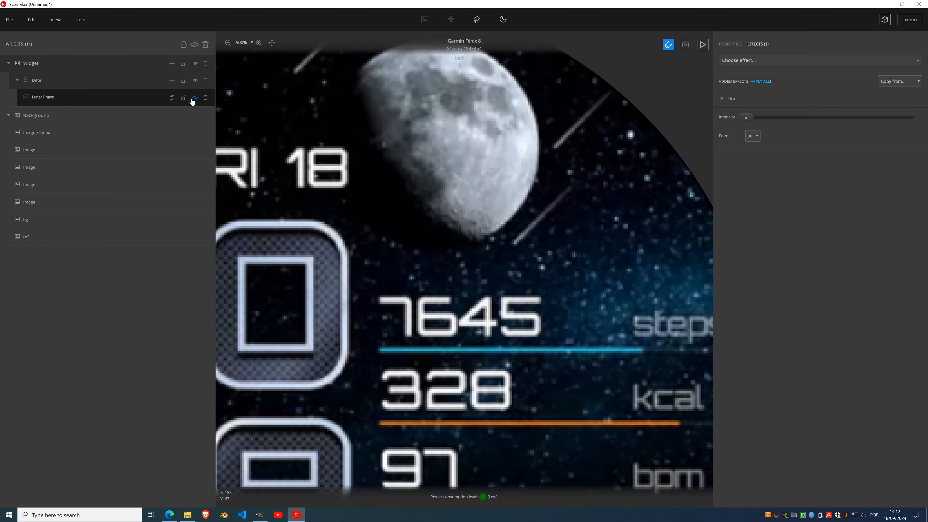
{"action": "left_click", "coordinate": [195, 98]}
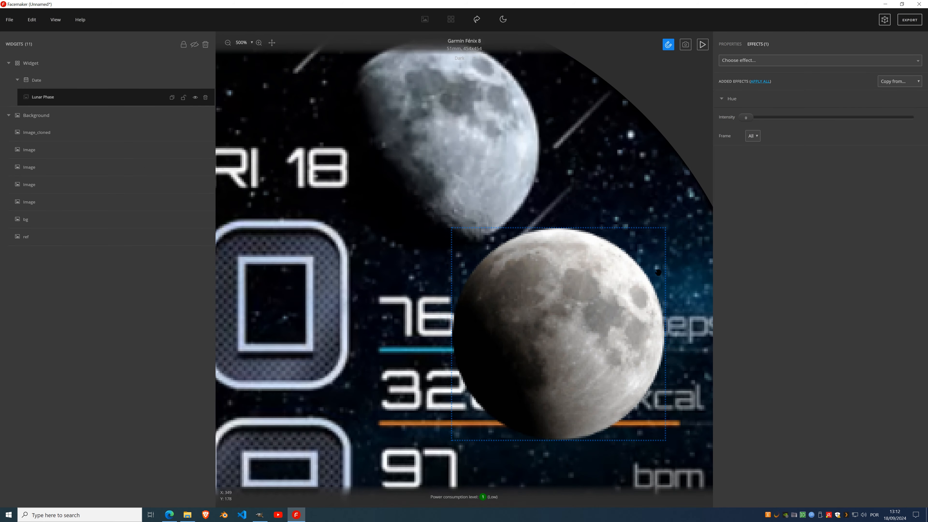
Set the Hue intensity to 43 for all frames of the lunar phase and compare its tint with the reference moon.
{"action": "mouse_move", "coordinate": [746, 118]}
{"action": "left_mouse_down"}
{"action": "mouse_move", "coordinate": [769, 126]}
{"action": "mouse_move", "coordinate": [764, 119]}
{"action": "left_mouse_up"}
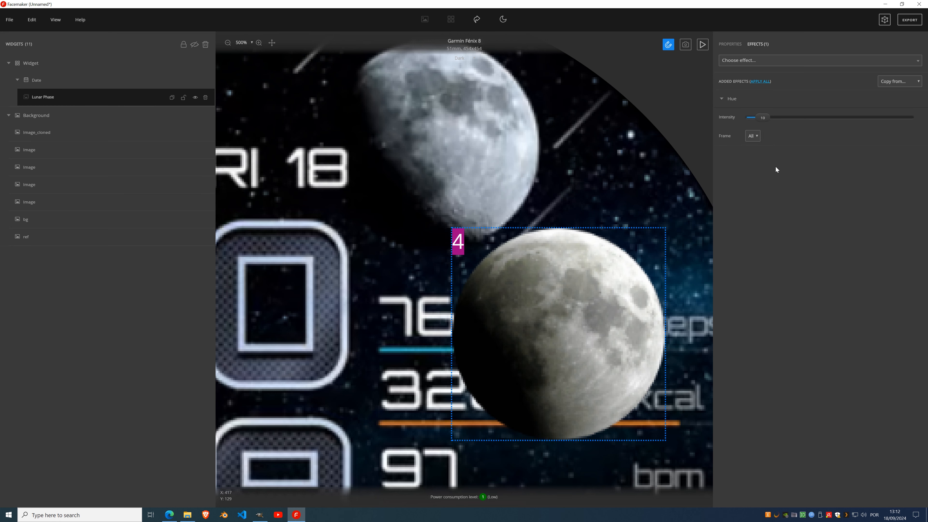
{"action": "left_click_drag", "start_coordinate": [766, 127], "coordinate": [819, 118]}
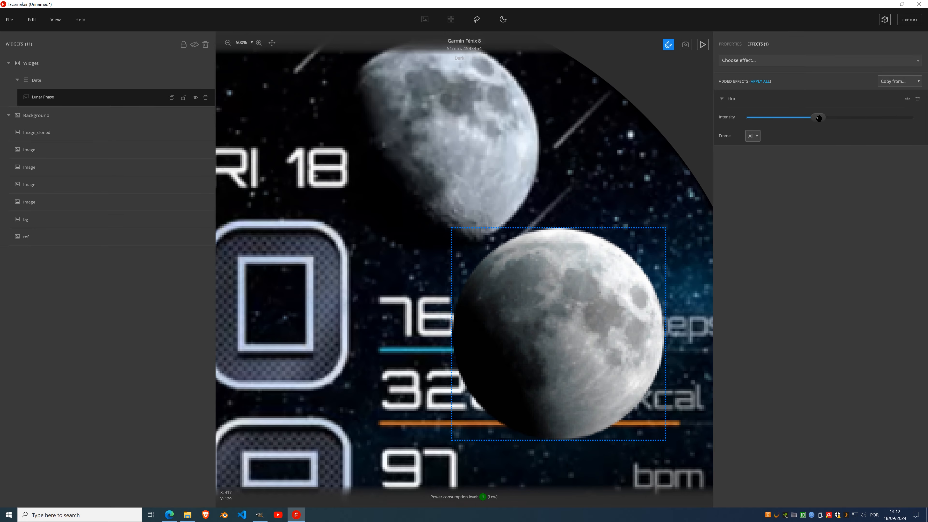
{"action": "scroll", "coordinate": [649, 244], "scroll_direction": "down", "scroll_amount": 4}
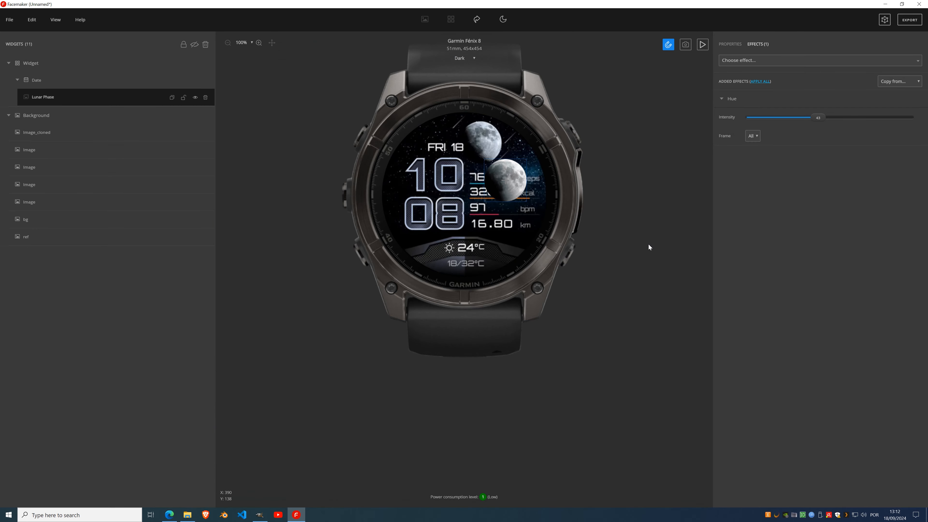
{"action": "scroll", "coordinate": [507, 166], "scroll_direction": "up", "scroll_amount": 4}
{"action": "scroll", "coordinate": [507, 168], "scroll_direction": "down", "scroll_amount": 2}
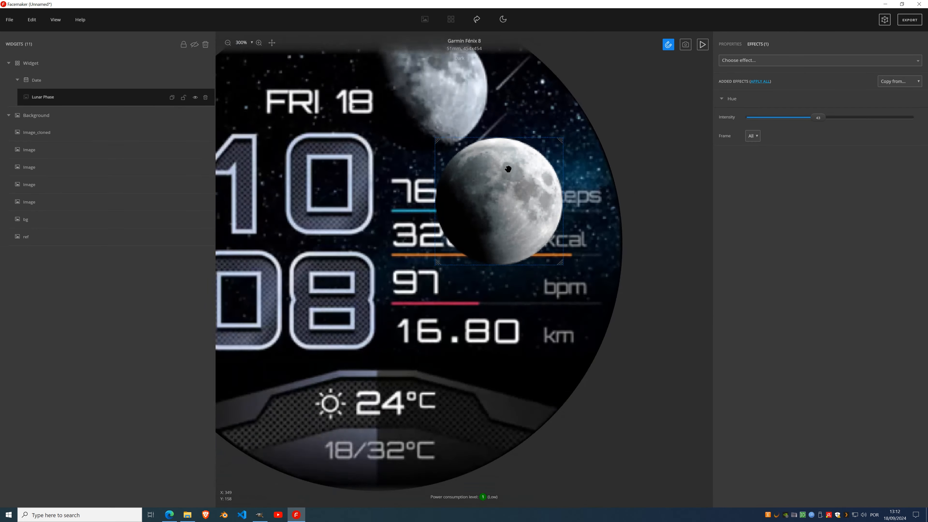
Move the lunar phase over the reference moon, align it exactly, and lock its layer.
{"action": "left_click_drag", "start_coordinate": [468, 162], "coordinate": [472, 308]}
{"action": "left_click_drag", "start_coordinate": [511, 362], "coordinate": [435, 250]}
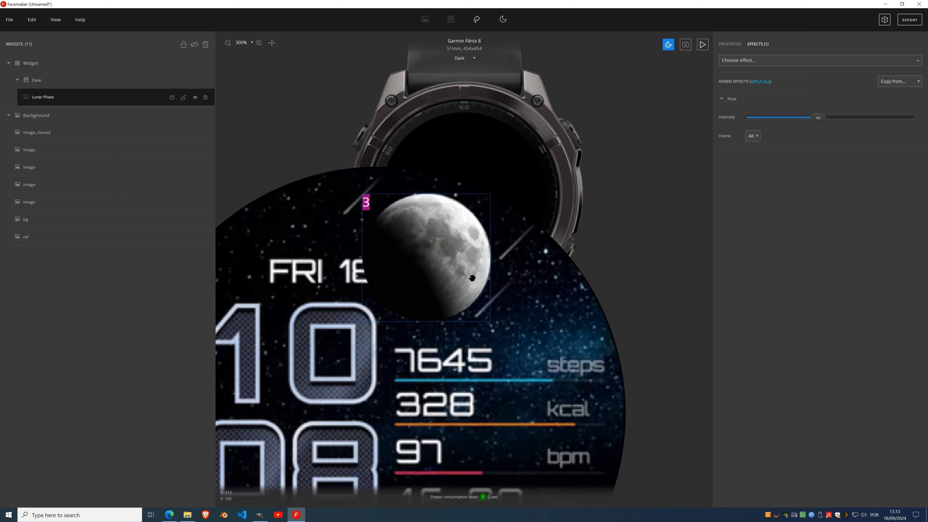
{"action": "left_click_drag", "start_coordinate": [425, 257], "coordinate": [428, 257]}
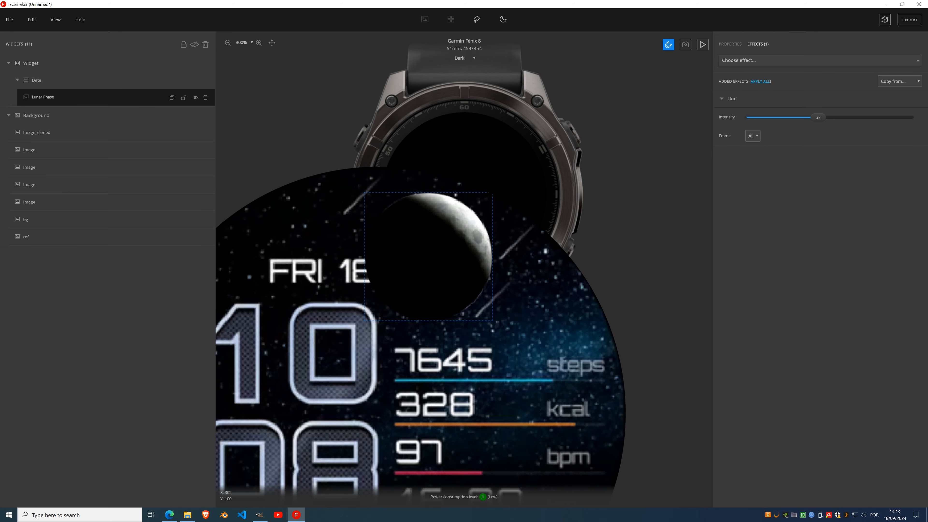
{"action": "left_click_drag", "start_coordinate": [467, 288], "coordinate": [467, 289]}
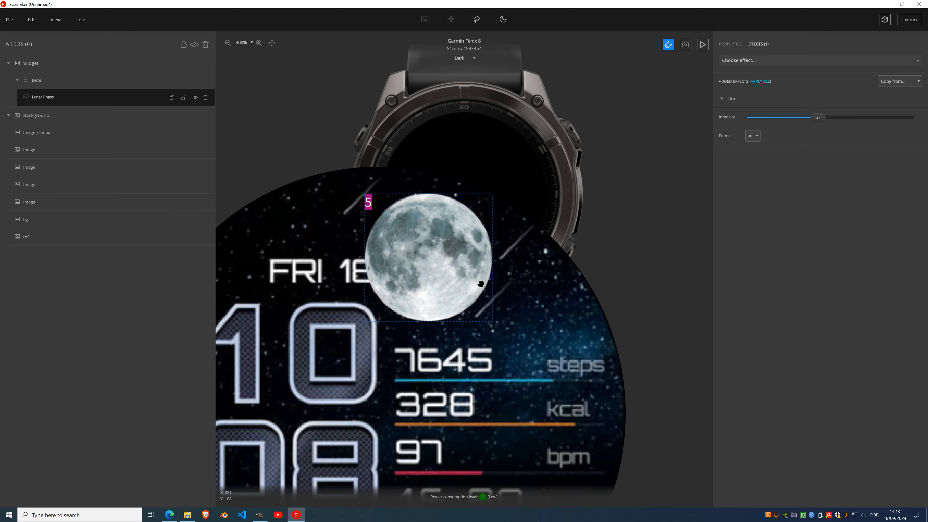
{"action": "scroll", "coordinate": [468, 307], "scroll_direction": "down", "scroll_amount": 3}
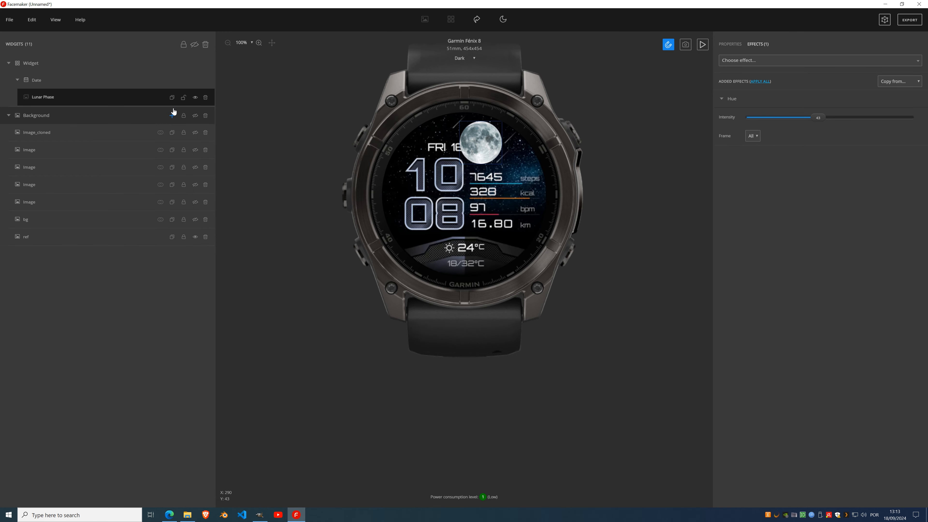
{"action": "left_click", "coordinate": [184, 97]}
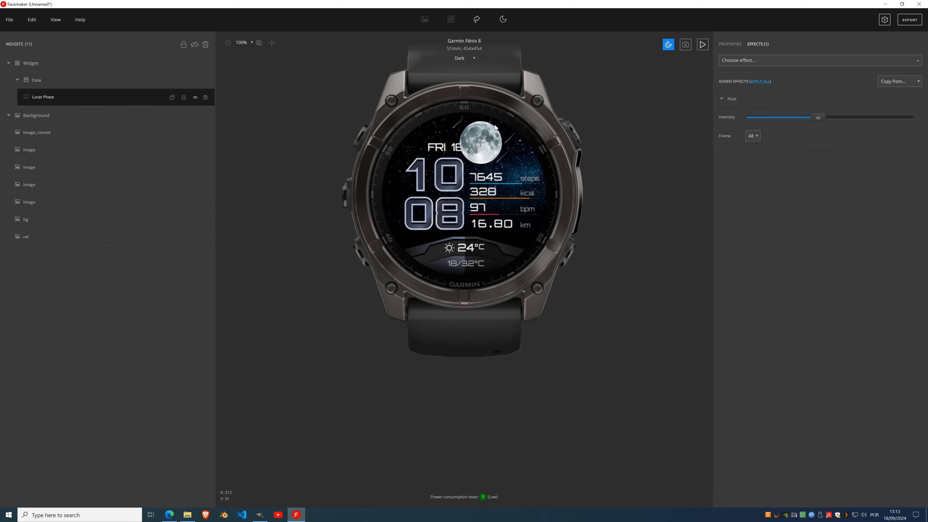
Add a new image to the Background group and move it near the shooting star beside the moon, above the date.
{"action": "scroll", "coordinate": [495, 127], "scroll_direction": "up", "scroll_amount": 5}
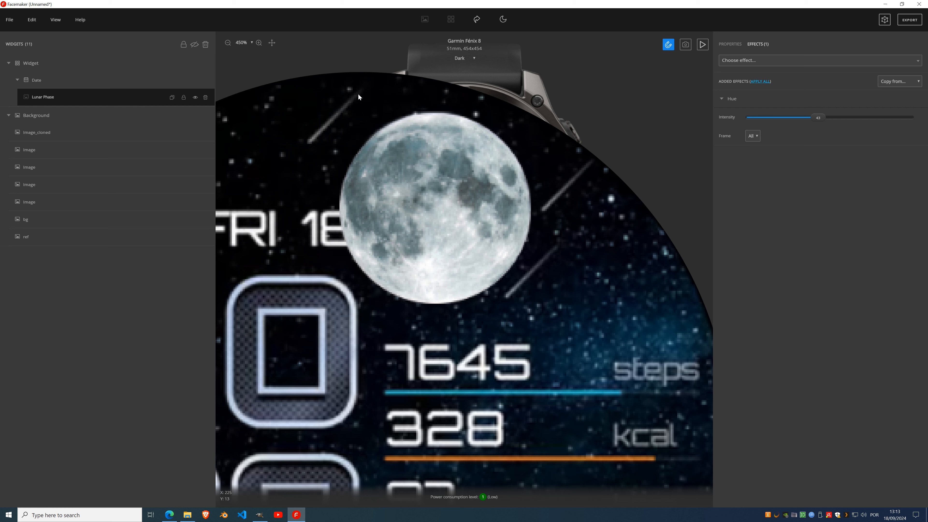
{"action": "left_click", "coordinate": [106, 131]}
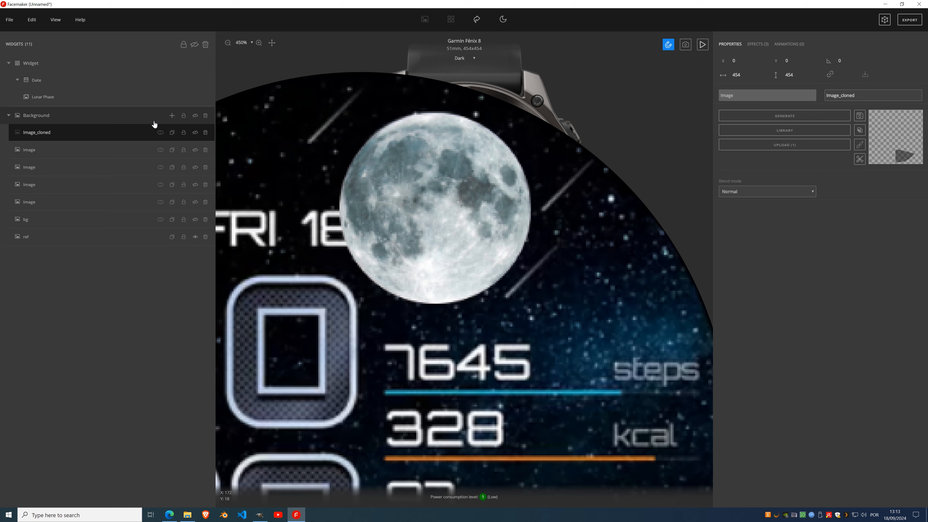
{"action": "left_click", "coordinate": [172, 115]}
{"action": "left_click", "coordinate": [165, 133]}
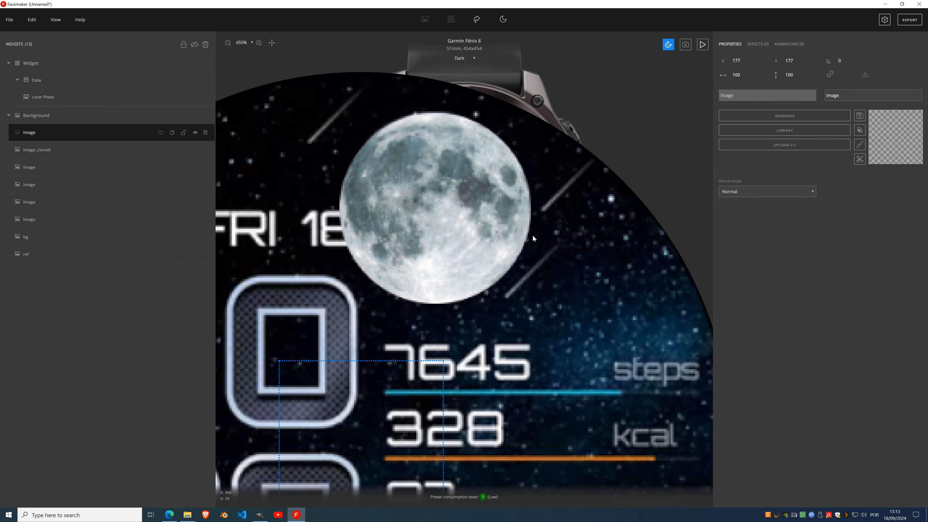
{"action": "left_click_drag", "start_coordinate": [398, 397], "coordinate": [377, 182]}
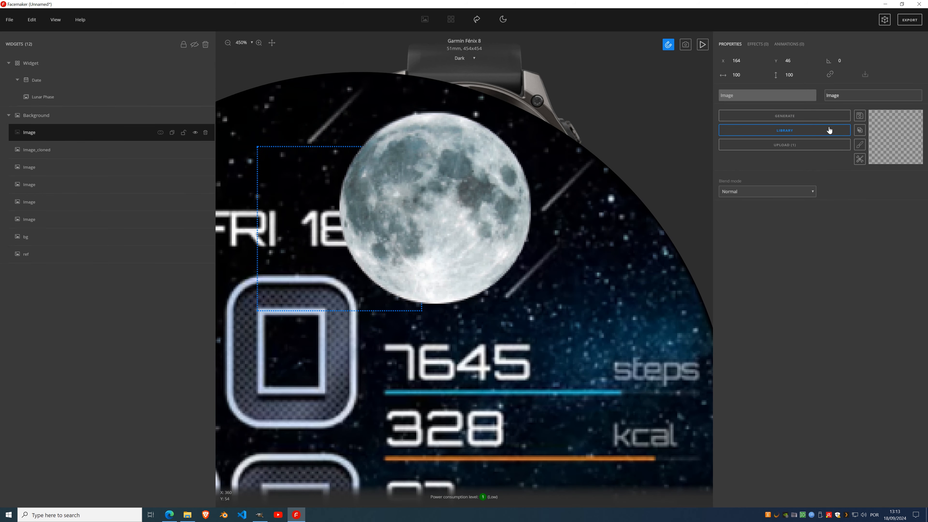
Try vector editing on the new image at the shooting star and save it with nothing drawn.
{"action": "left_click", "coordinate": [860, 145]}
{"action": "left_click", "coordinate": [884, 146]}
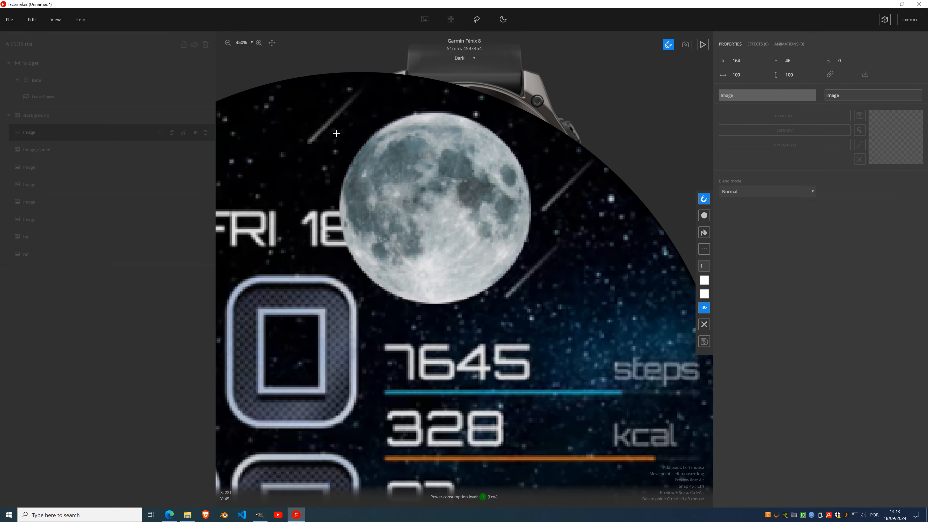
{"action": "scroll", "coordinate": [336, 134], "scroll_direction": "up", "scroll_amount": 5}
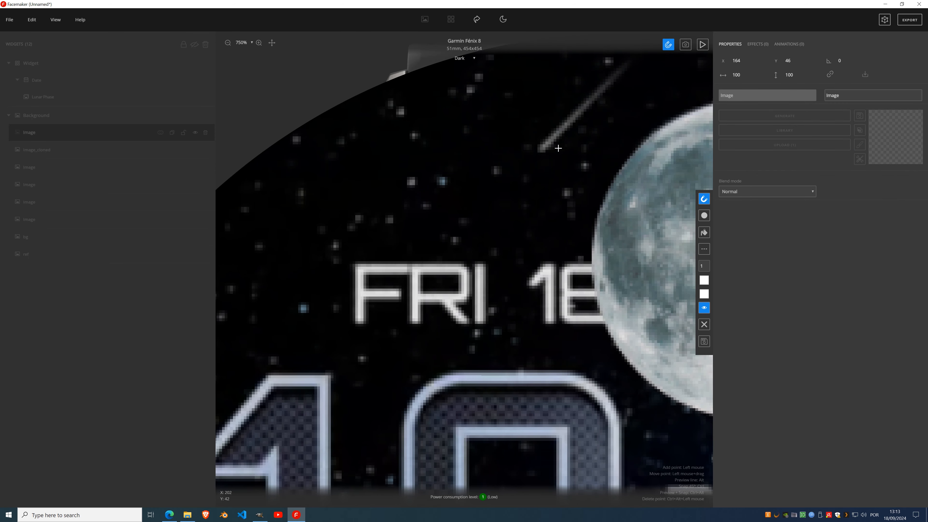
{"action": "left_click_drag", "start_coordinate": [507, 176], "coordinate": [380, 219]}
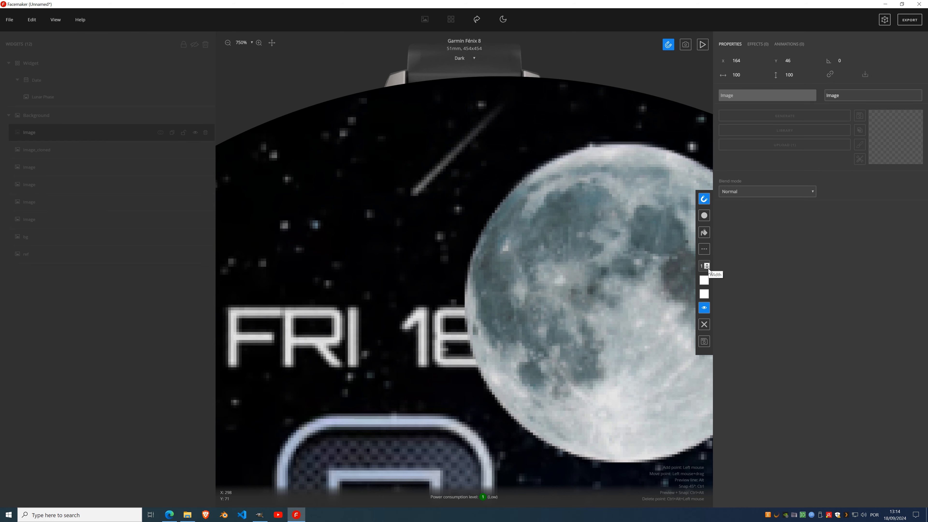
{"action": "left_click", "coordinate": [704, 342]}
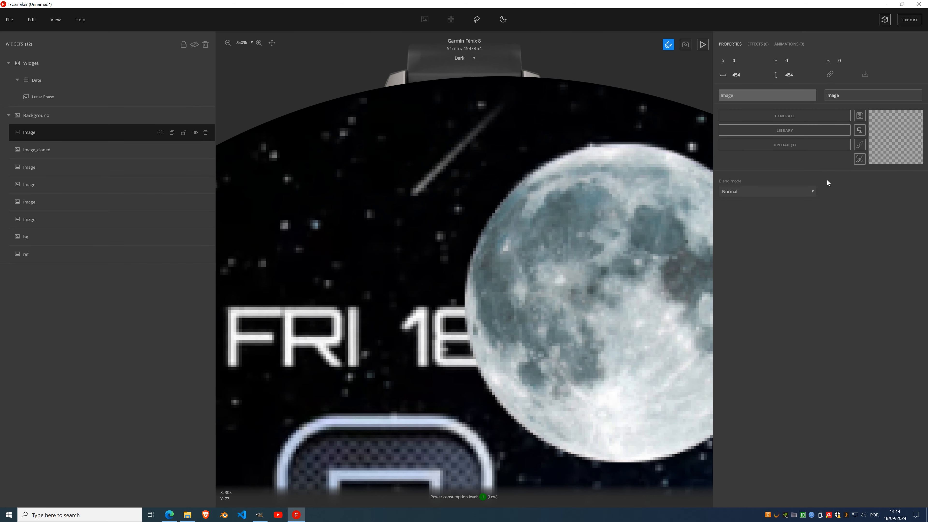
Paint a small white dot on the new image at the lower end of the shooting star's streak and save it.
{"action": "mouse_move", "coordinate": [861, 148]}
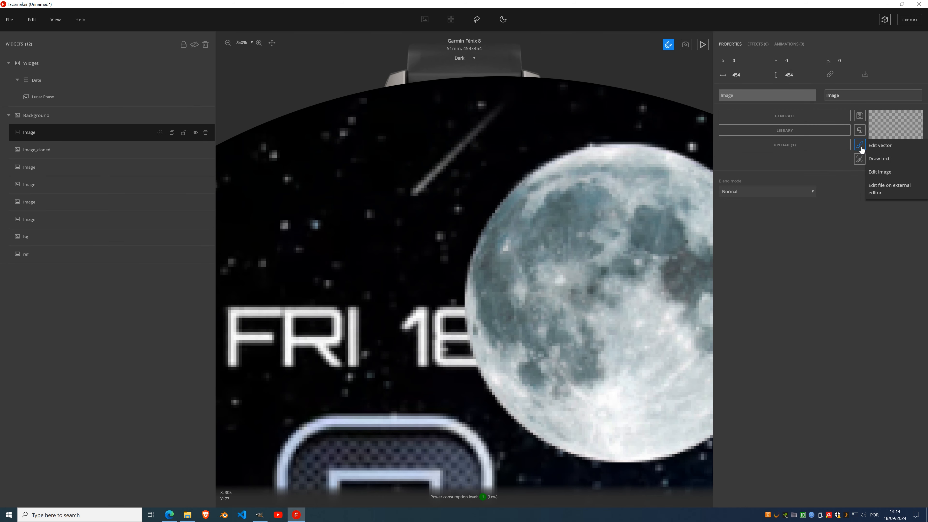
{"action": "left_click", "coordinate": [887, 173]}
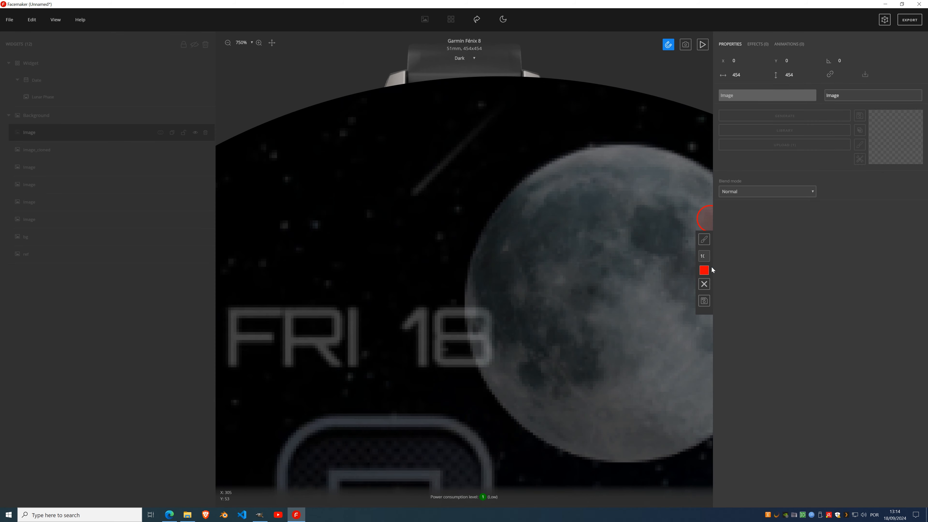
{"action": "left_click", "coordinate": [705, 271]}
{"action": "left_click", "coordinate": [100, 241]}
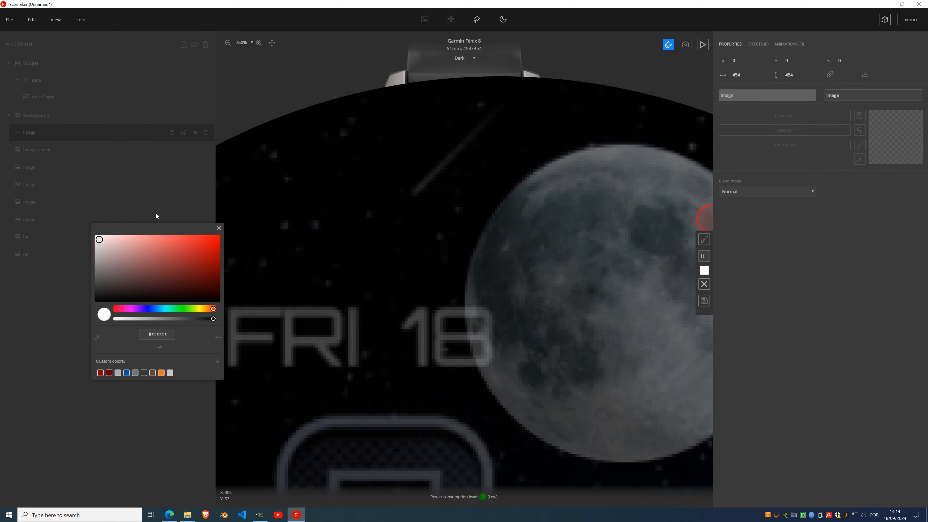
{"action": "left_click", "coordinate": [219, 229]}
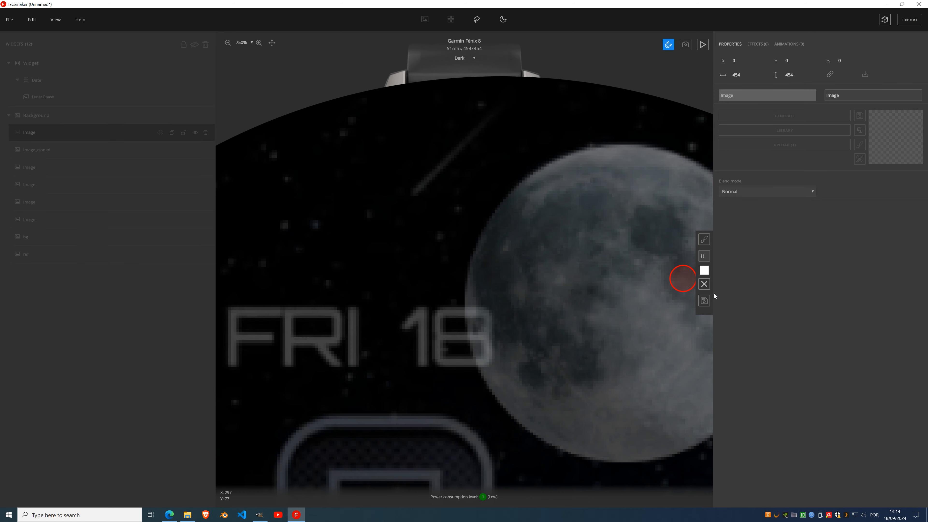
{"action": "left_click", "coordinate": [709, 257]}
{"action": "left_click", "coordinate": [708, 257]}
{"action": "left_click", "coordinate": [416, 190]}
{"action": "left_click", "coordinate": [704, 301]}
Crop the dot image to its content and add a Motion blur effect to it.
{"action": "left_click", "coordinate": [859, 159]}
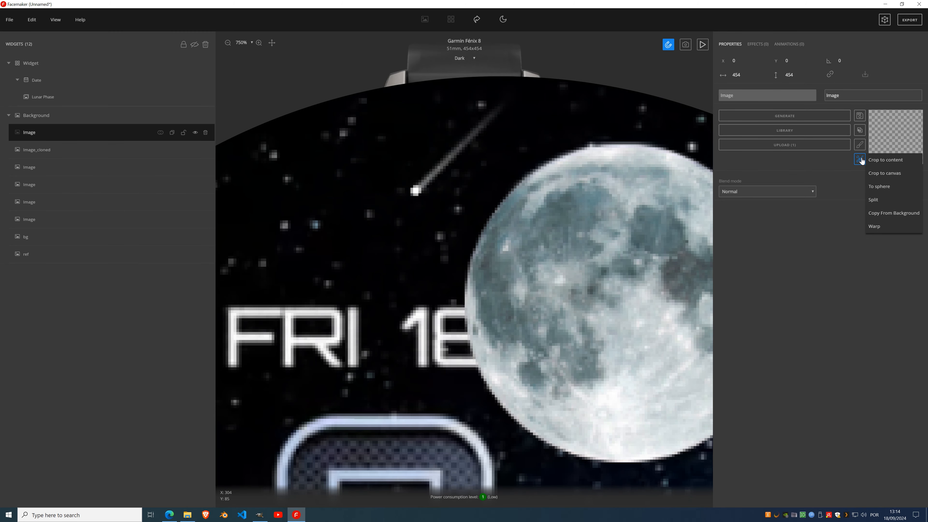
{"action": "left_click", "coordinate": [905, 162]}
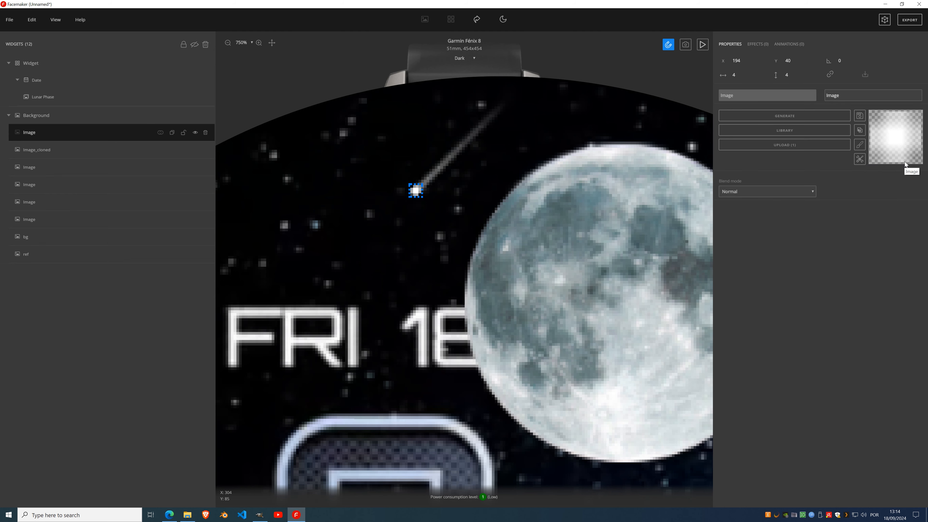
{"action": "left_click", "coordinate": [759, 44]}
{"action": "left_click", "coordinate": [762, 60]}
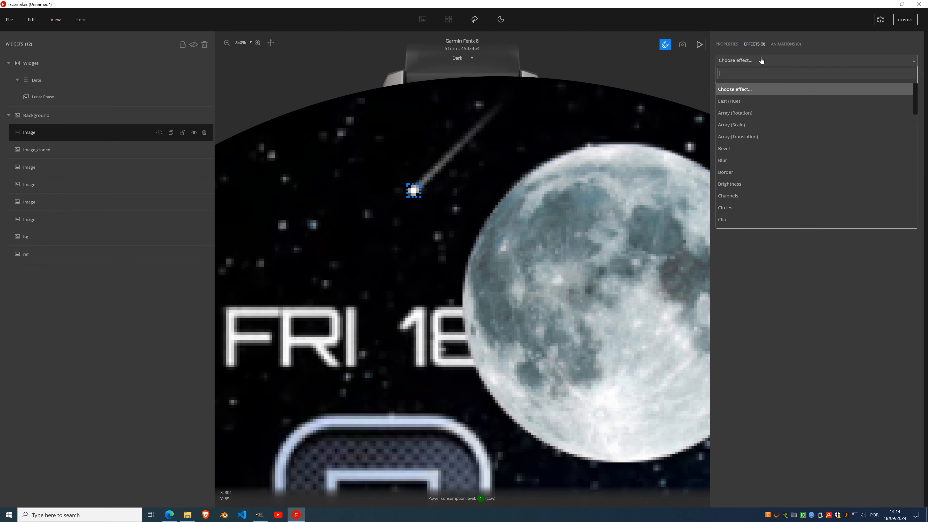
{"action": "type", "text": "motion"}
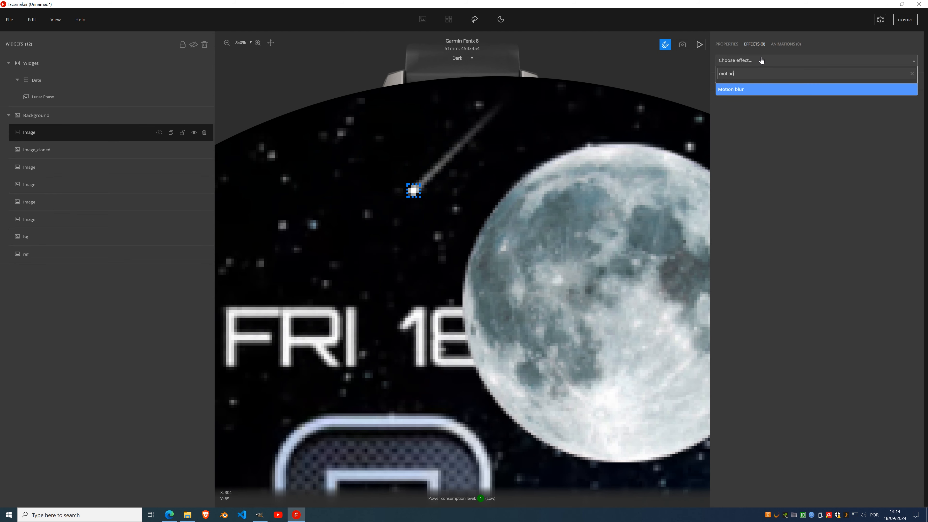
{"action": "left_click", "coordinate": [742, 91]}
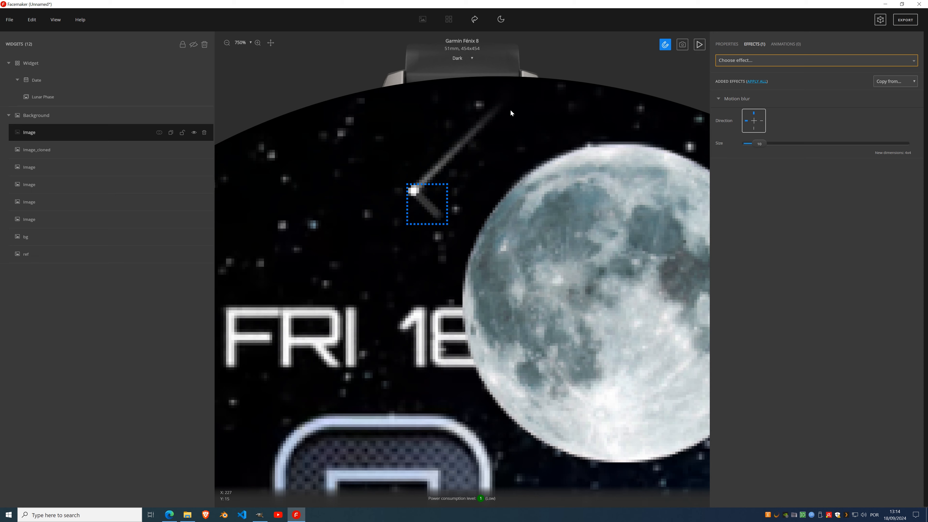
Set the motion blur direction to left and down, and its size to 49.
{"action": "left_click", "coordinate": [762, 120]}
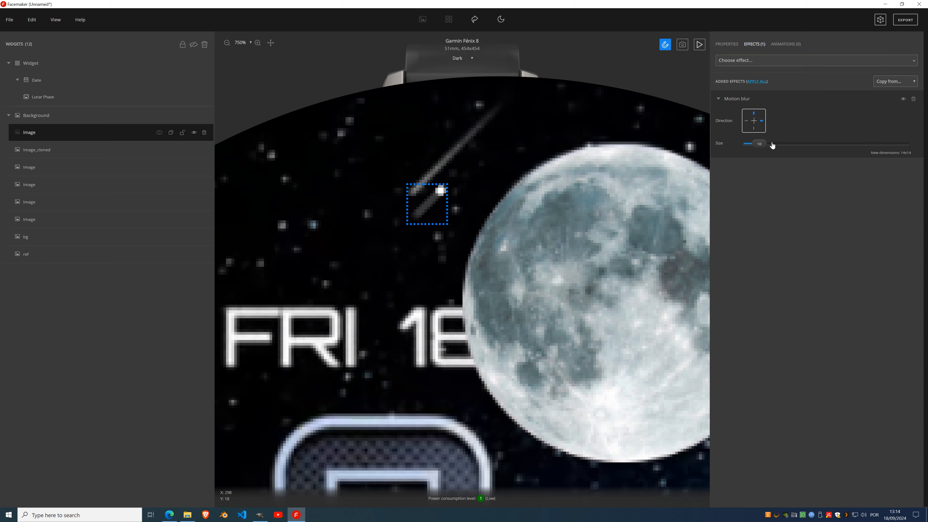
{"action": "left_click", "coordinate": [747, 120]}
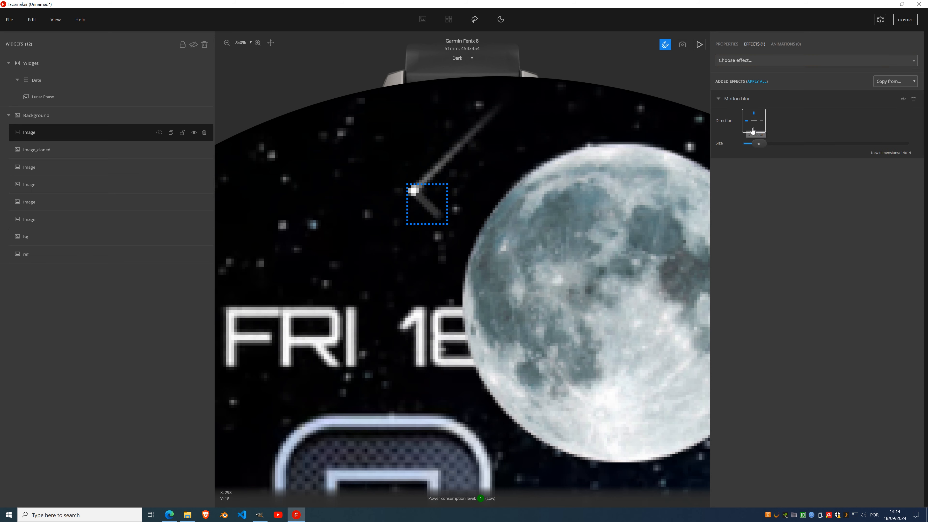
{"action": "left_click", "coordinate": [753, 129]}
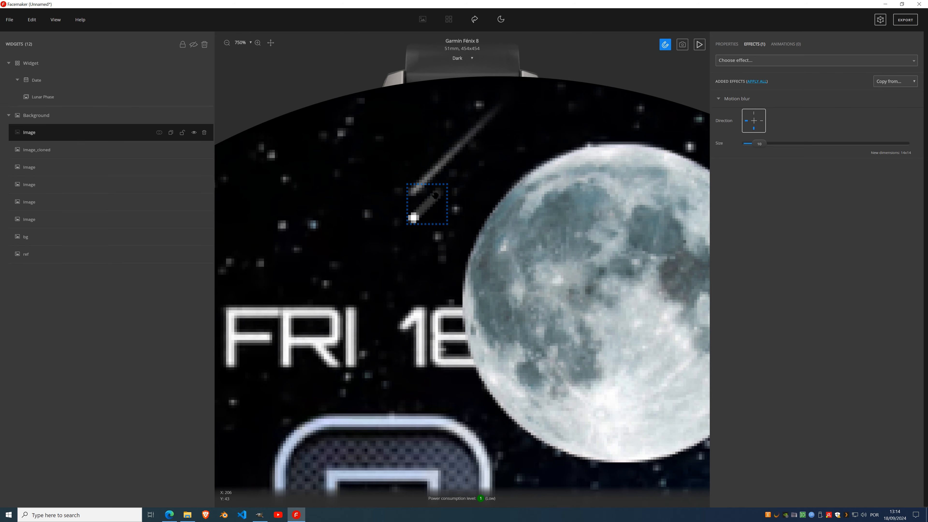
{"action": "left_click_drag", "start_coordinate": [759, 144], "coordinate": [825, 143]}
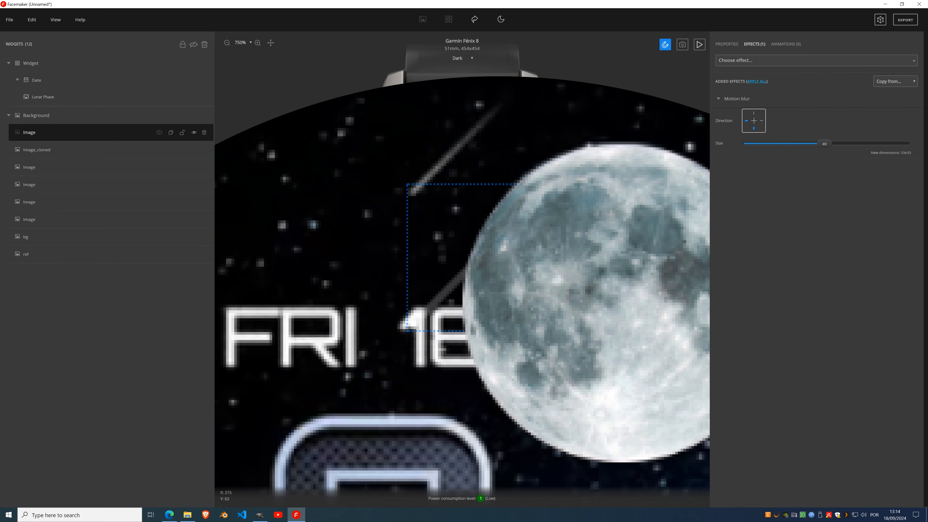
Reduce the dot's motion blur size to 35 and position its streak beside the reference shooting star for comparison.
{"action": "mouse_move", "coordinate": [480, 258]}
{"action": "left_mouse_down"}
{"action": "mouse_move", "coordinate": [470, 188]}
{"action": "mouse_move", "coordinate": [482, 170]}
{"action": "left_mouse_up"}
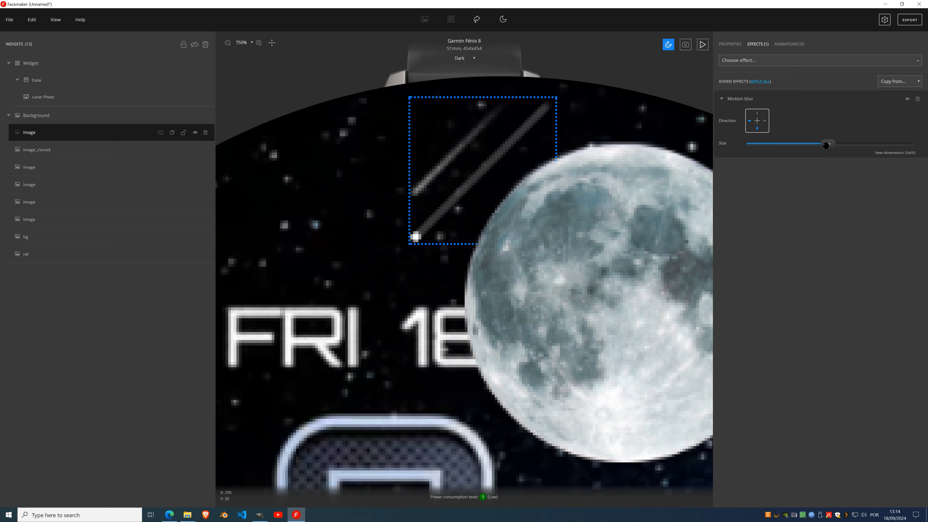
{"action": "left_click_drag", "start_coordinate": [828, 144], "coordinate": [808, 141]}
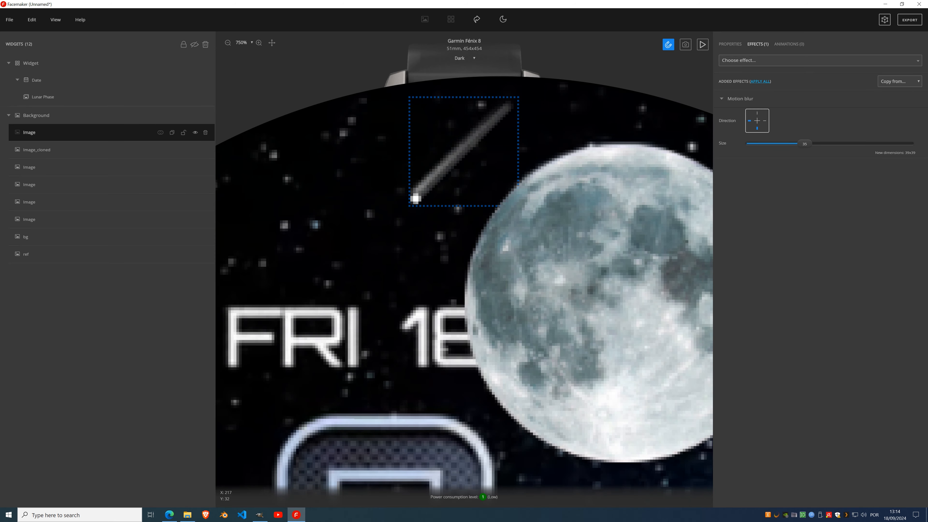
{"action": "left_click_drag", "start_coordinate": [463, 150], "coordinate": [468, 156]}
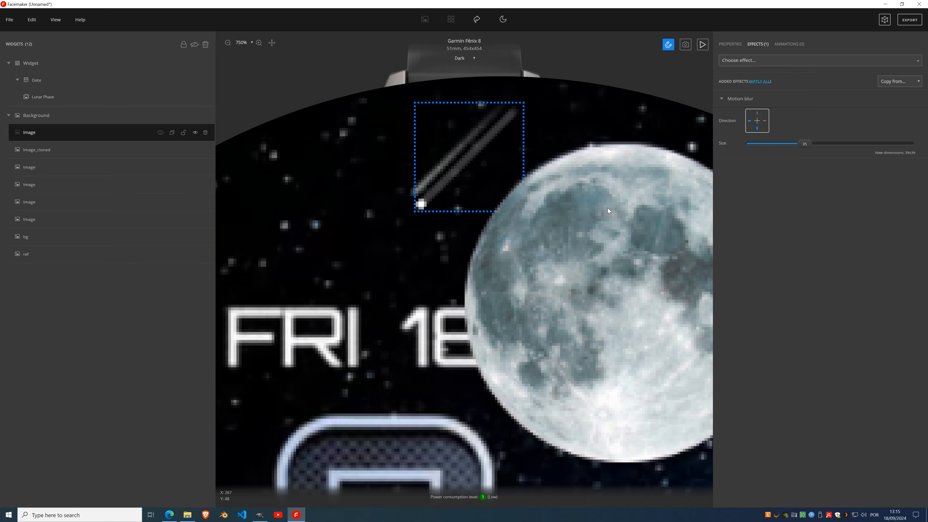
{"action": "left_click_drag", "start_coordinate": [469, 156], "coordinate": [485, 167]}
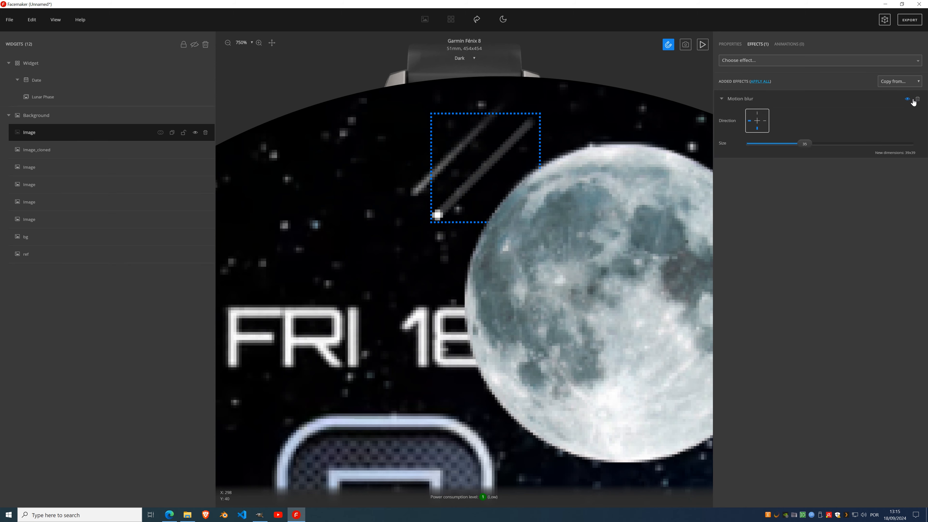
Remove the Motion blur effect from the dot image and move the dot to X 161, Y 35.
{"action": "left_click", "coordinate": [918, 99]}
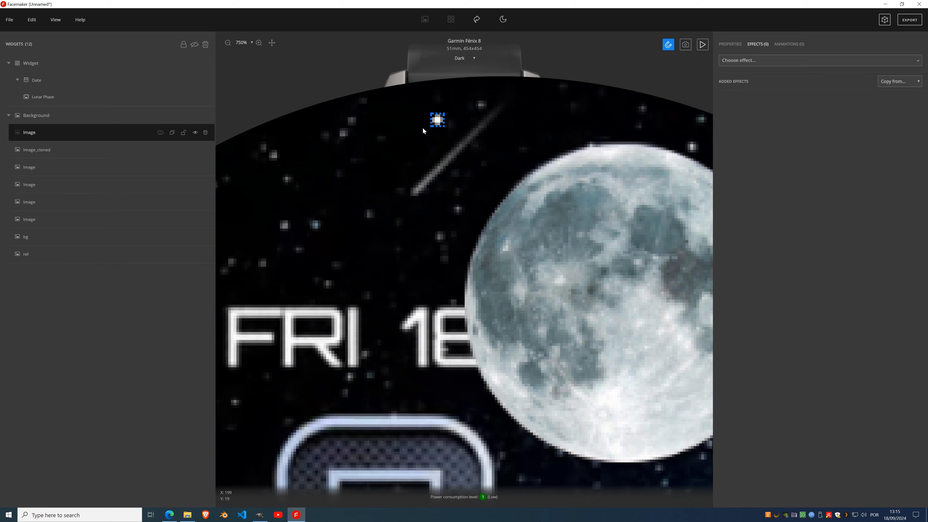
{"action": "left_click_drag", "start_coordinate": [443, 118], "coordinate": [333, 175]}
Open the dot image for vector editing and draw a straight white line of width 1 along the reference shooting star's streak.
{"action": "left_click", "coordinate": [727, 44]}
{"action": "left_click", "coordinate": [860, 144]}
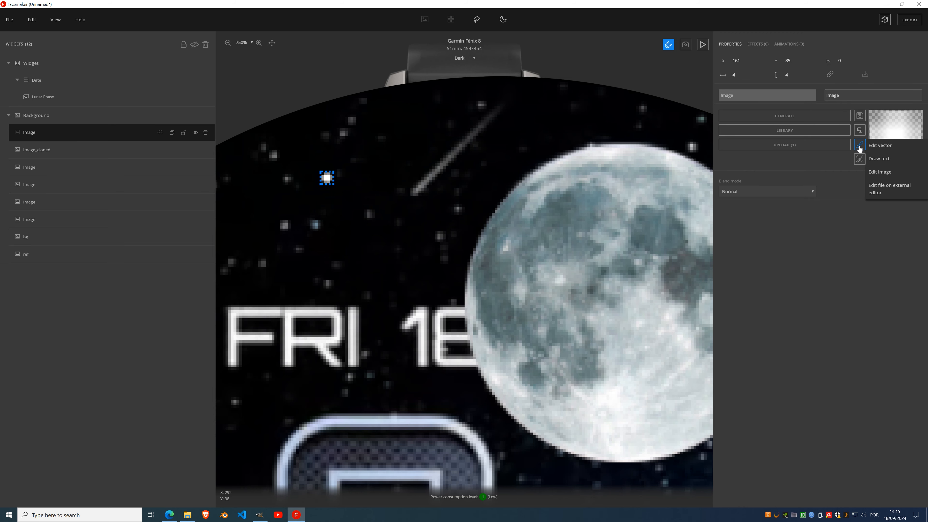
{"action": "left_click", "coordinate": [886, 146]}
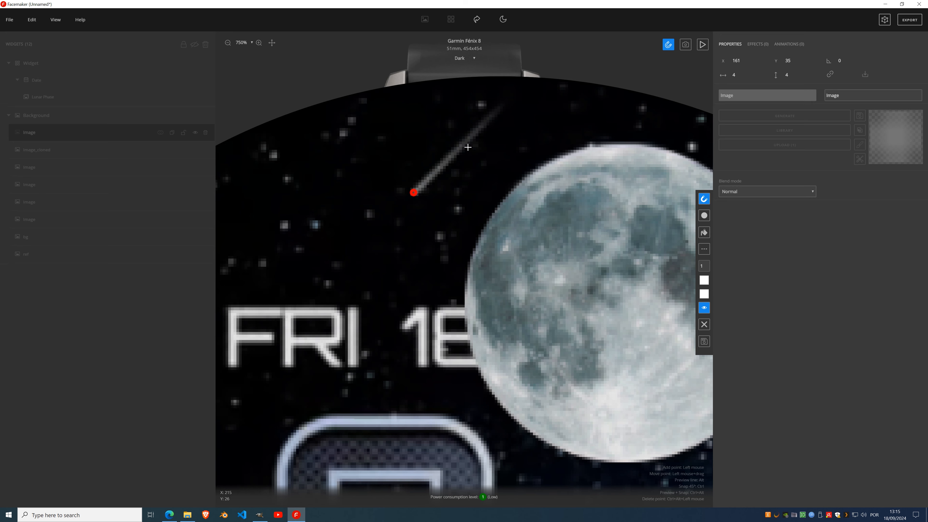
{"action": "key", "text": "alt"}
{"action": "left_click", "coordinate": [506, 101], "text": "alt"}
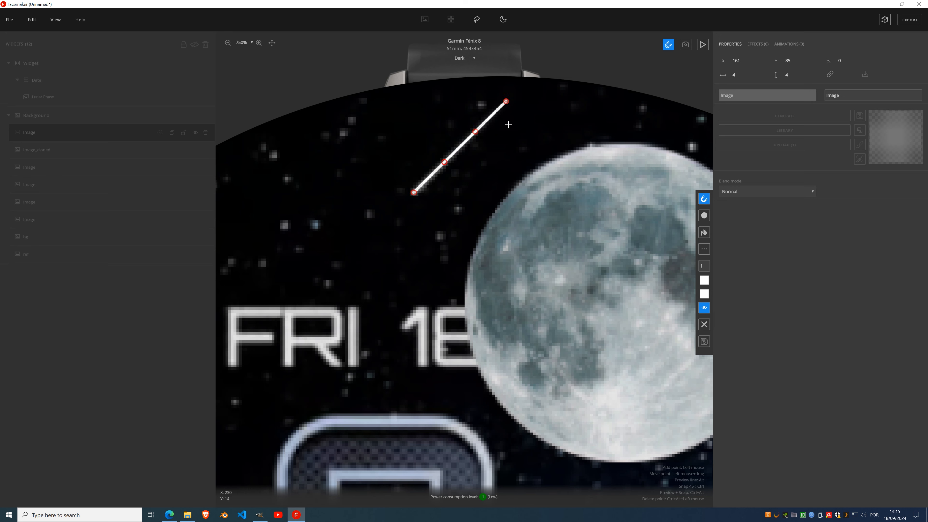
Finish the diagonal vector line with a thickness of 2 and crop its image to content.
{"action": "left_click", "coordinate": [707, 265]}
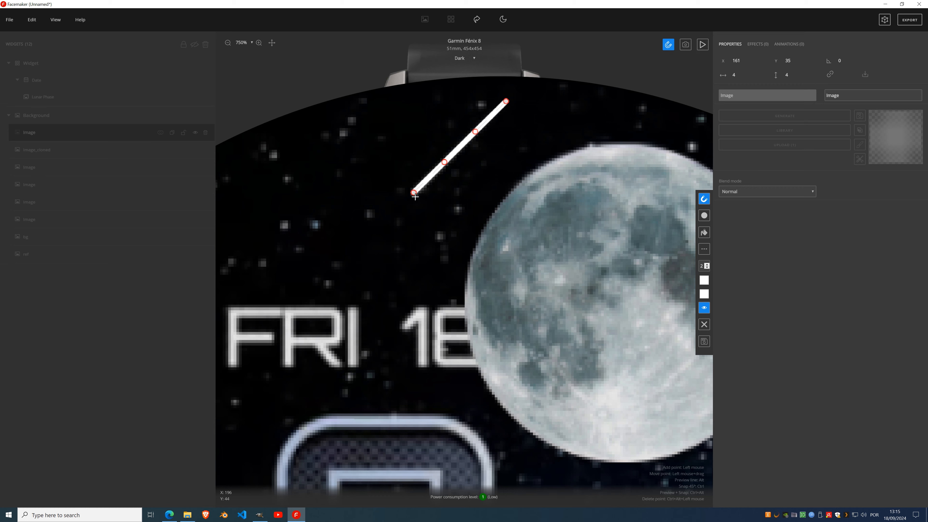
{"action": "left_click_drag", "start_coordinate": [414, 192], "coordinate": [416, 193]}
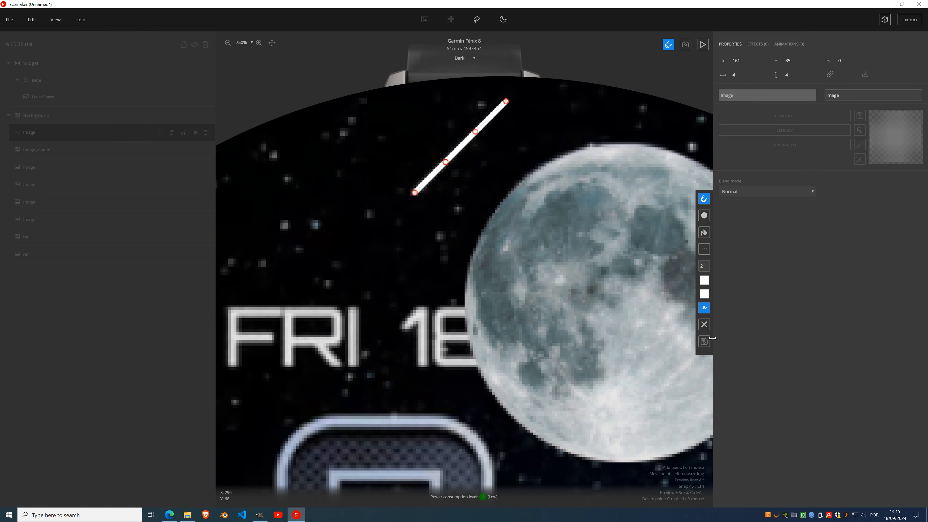
{"action": "left_click", "coordinate": [704, 341]}
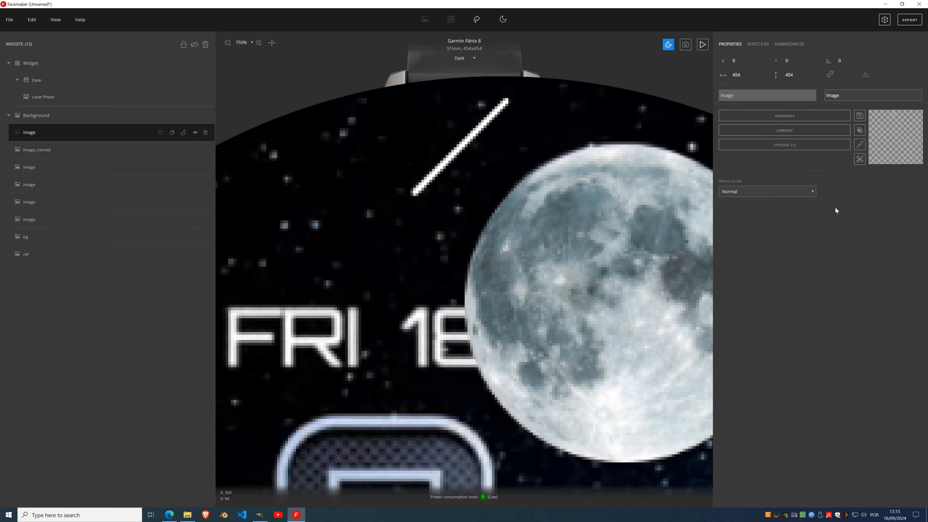
{"action": "left_click", "coordinate": [860, 159]}
{"action": "left_click", "coordinate": [892, 160]}
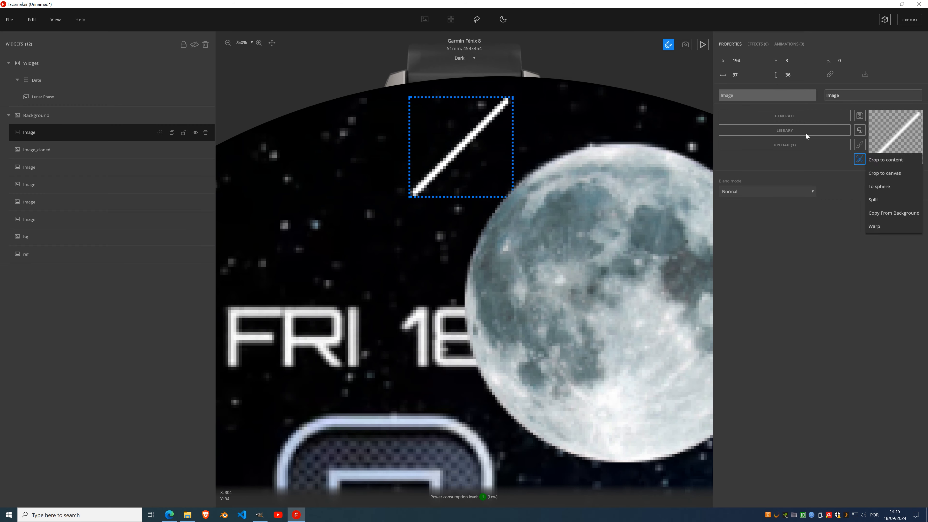
Add a Gradient effect to the diagonal line image.
{"action": "left_click", "coordinate": [758, 44]}
{"action": "left_click", "coordinate": [762, 61]}
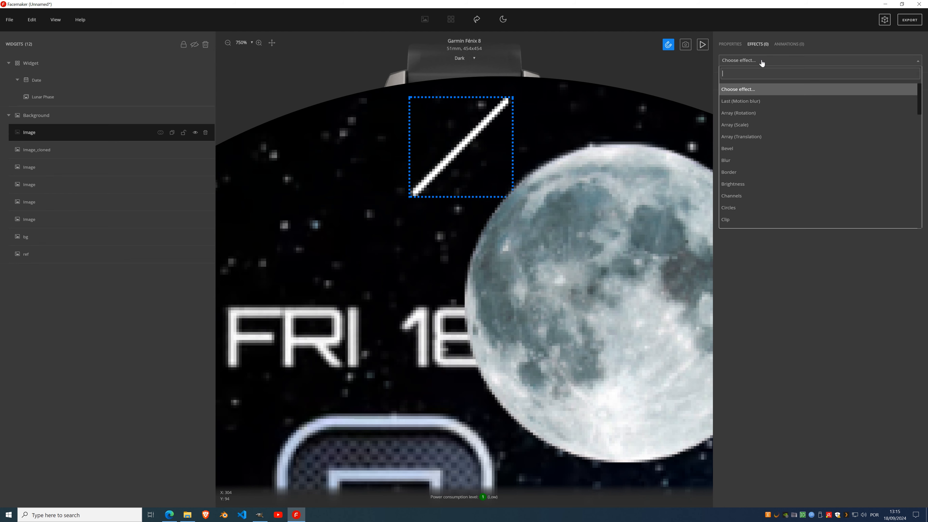
{"action": "type", "text": "grad"}
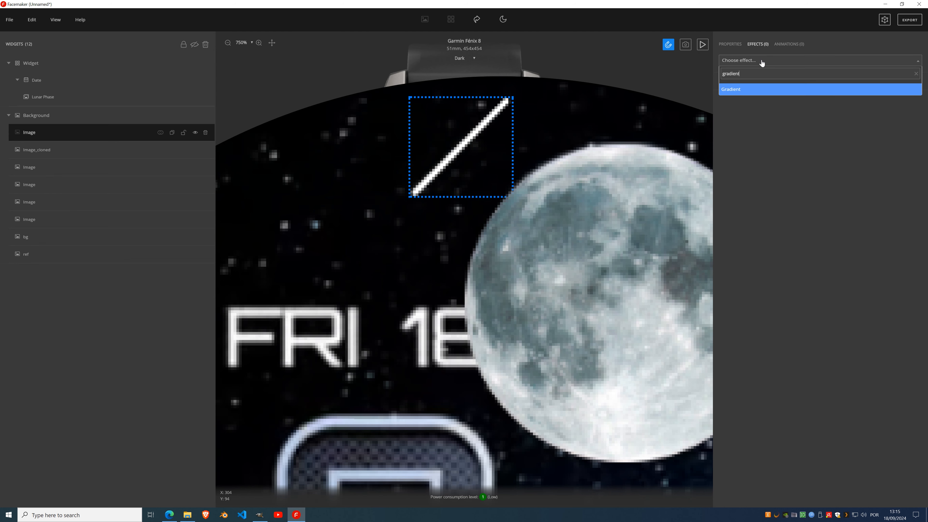
{"action": "type", "text": "ient"}
{"action": "left_click", "coordinate": [741, 91]}
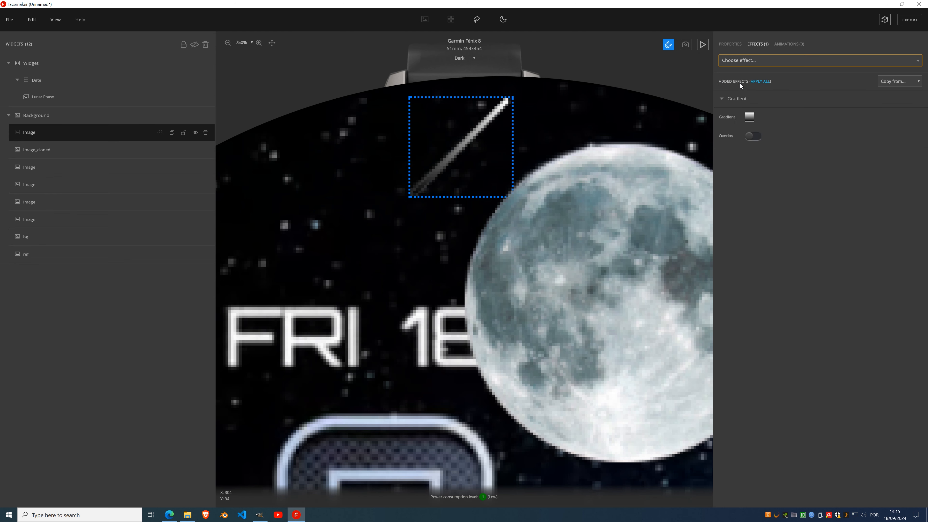
Make the line's gradient run diagonally from white at its lower-left end to fully transparent black at its upper-right end.
{"action": "left_click", "coordinate": [750, 118]}
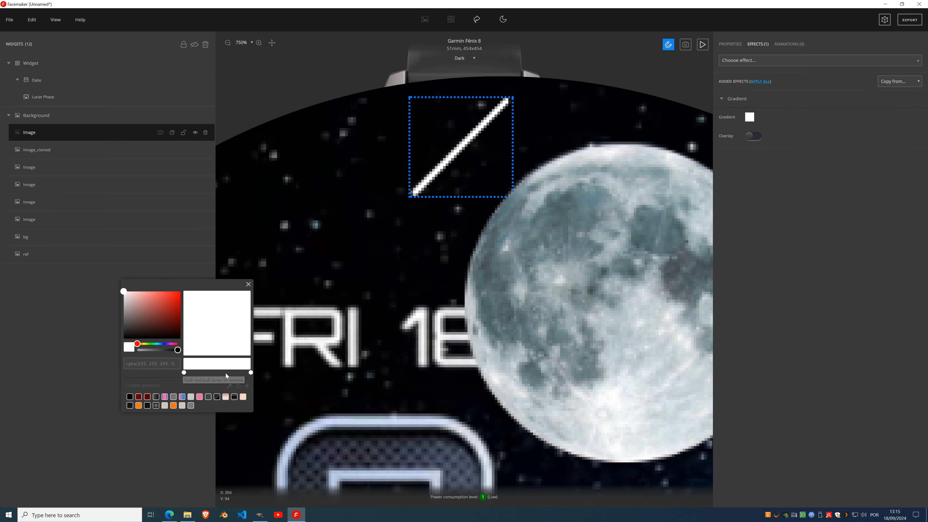
{"action": "left_click", "coordinate": [251, 373]}
{"action": "left_click_drag", "start_coordinate": [138, 318], "coordinate": [45, 368]}
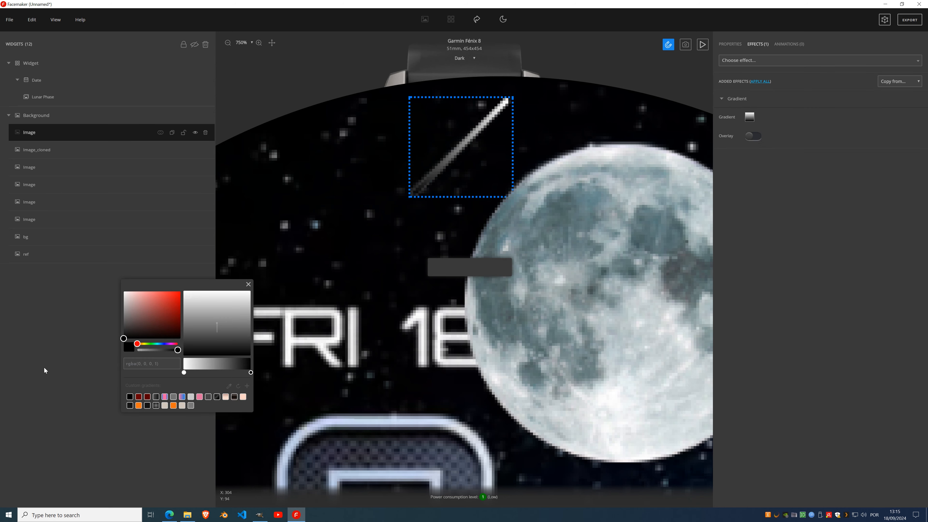
{"action": "left_click_drag", "start_coordinate": [177, 350], "coordinate": [21, 364]}
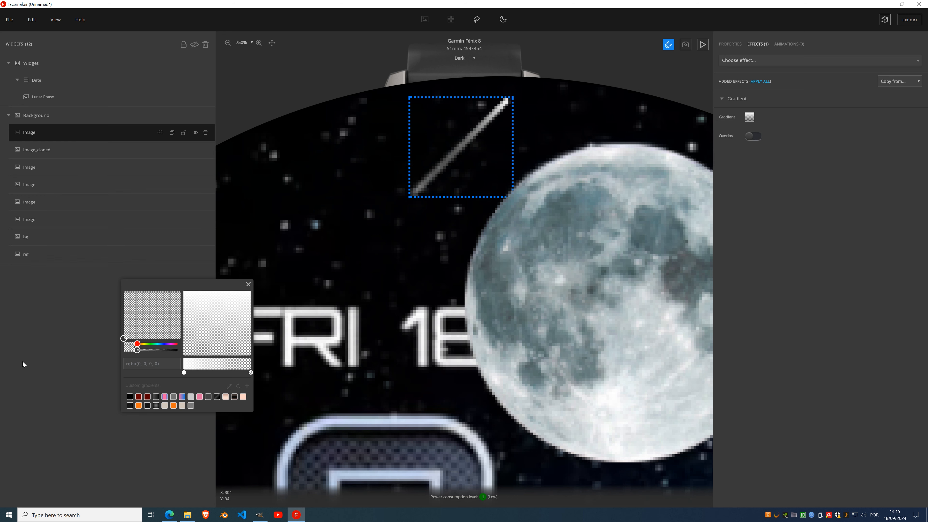
{"action": "left_click_drag", "start_coordinate": [217, 329], "coordinate": [247, 306]}
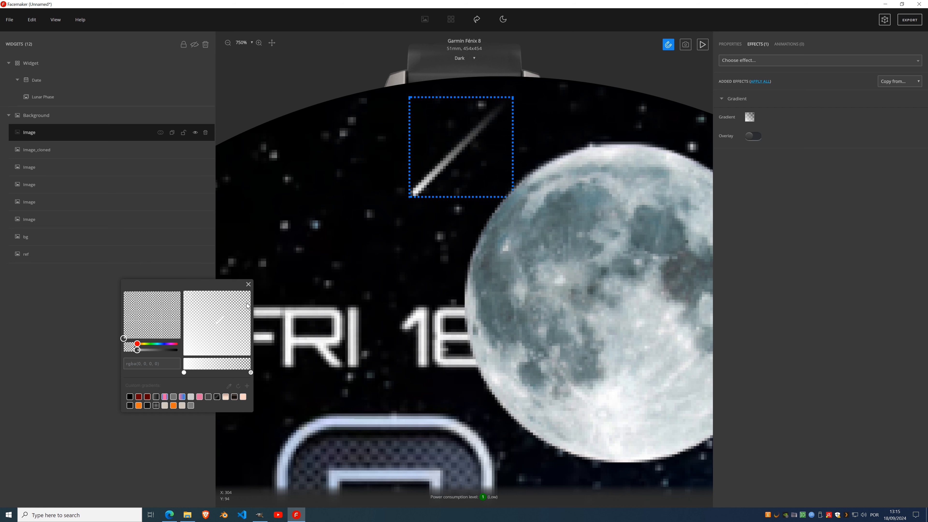
{"action": "left_click", "coordinate": [248, 284]}
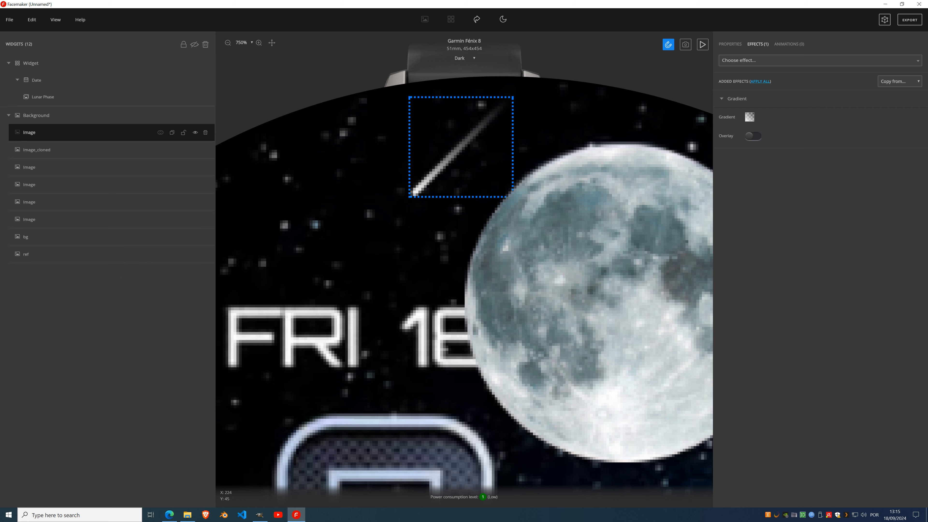
Compare the line with the reference streak and lower the opacity of the gradient's white stop to about 0.7.
{"action": "left_click_drag", "start_coordinate": [459, 147], "coordinate": [482, 163]}
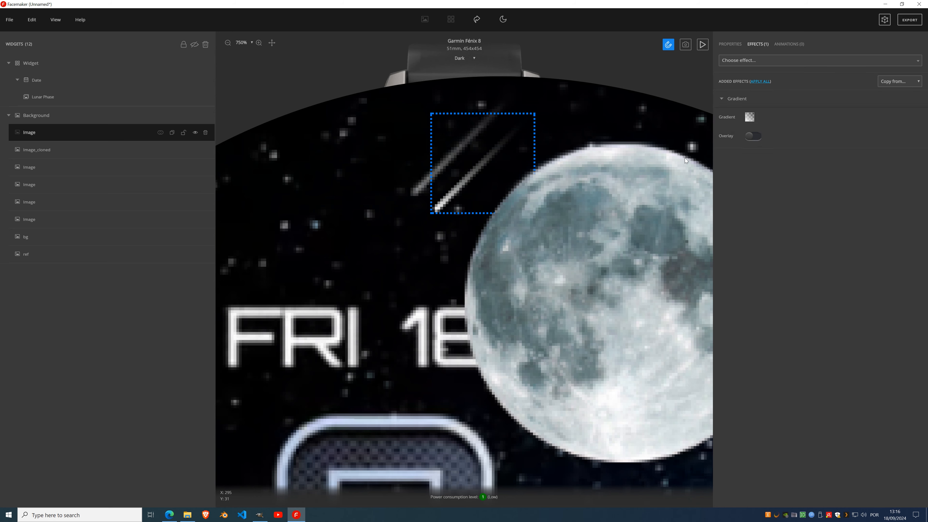
{"action": "left_click", "coordinate": [749, 119]}
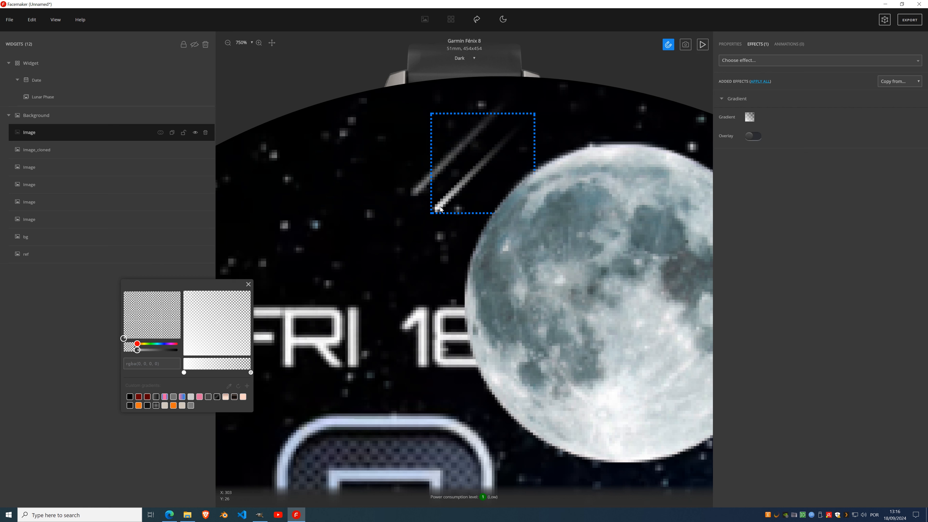
{"action": "left_click", "coordinate": [184, 372]}
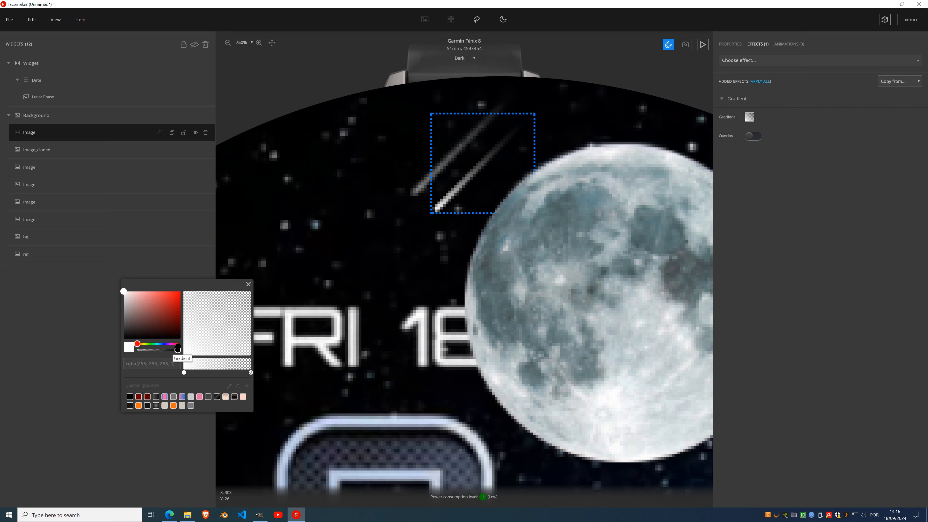
{"action": "left_click_drag", "start_coordinate": [178, 350], "coordinate": [166, 350]}
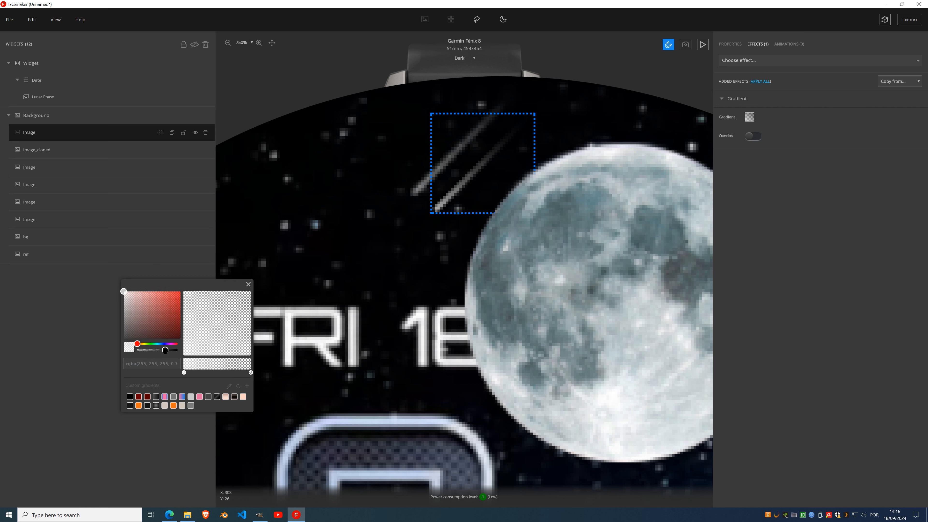
{"action": "left_click", "coordinate": [248, 284]}
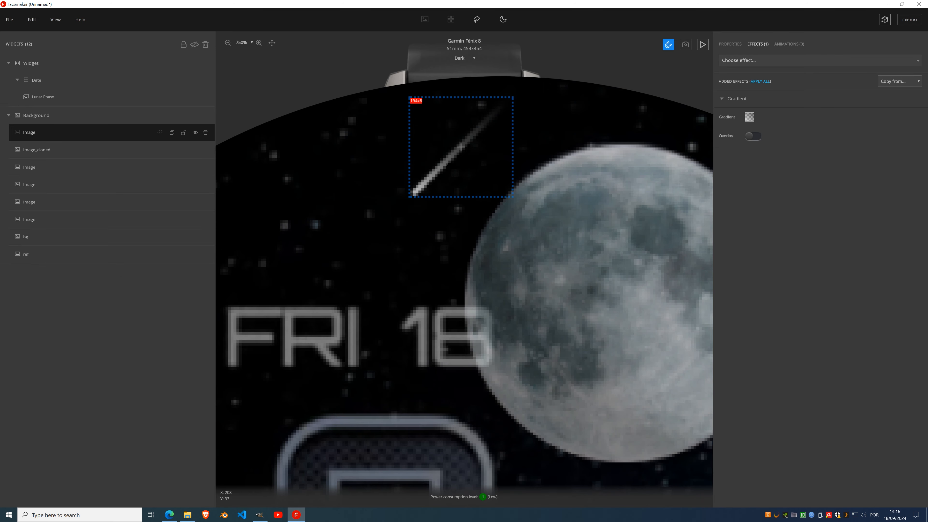
Duplicate the streak twice and align the copies with the reference streaks beside the moon, at X 314, Y 103 and X 337, Y 50.
{"action": "scroll", "coordinate": [450, 172], "scroll_direction": "down", "scroll_amount": 2}
{"action": "scroll", "coordinate": [449, 172], "scroll_direction": "down", "scroll_amount": 1}
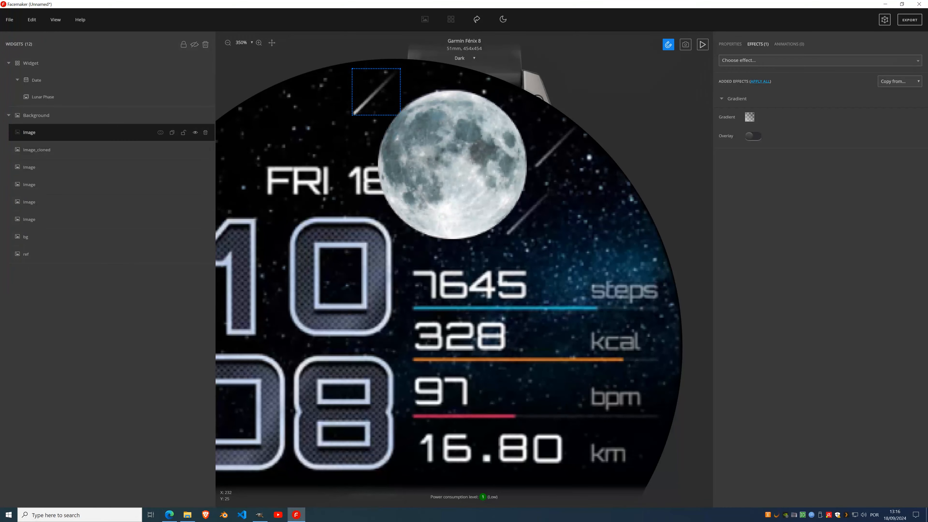
{"action": "key", "text": "ctrl+v"}
{"action": "left_click_drag", "start_coordinate": [370, 96], "coordinate": [522, 216]}
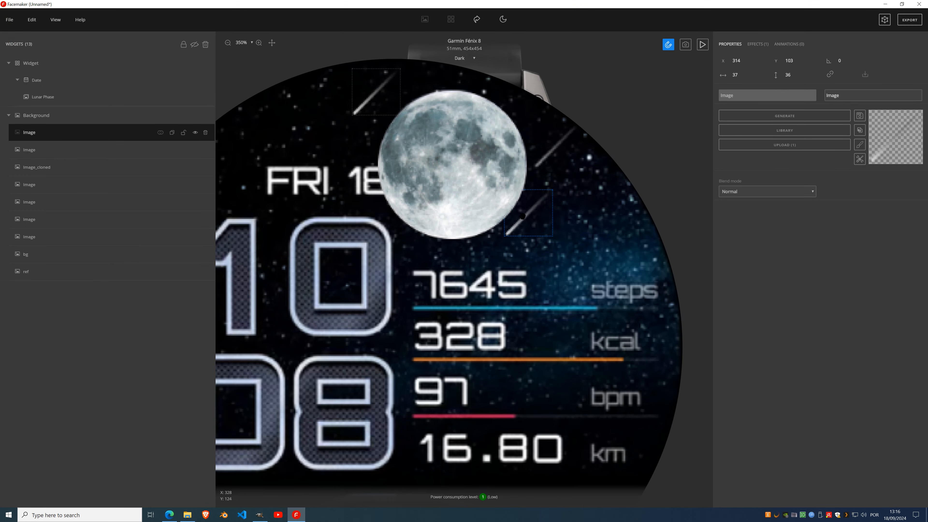
{"action": "key", "text": "ctrl+v"}
{"action": "left_click_drag", "start_coordinate": [521, 217], "coordinate": [557, 145]}
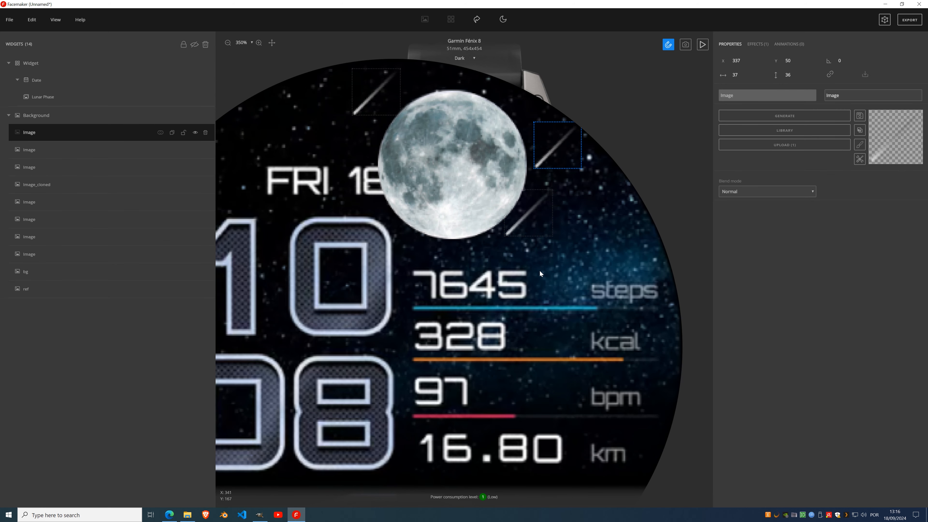
Show all Background layers and lock the three streak images.
{"action": "left_click", "coordinate": [195, 115]}
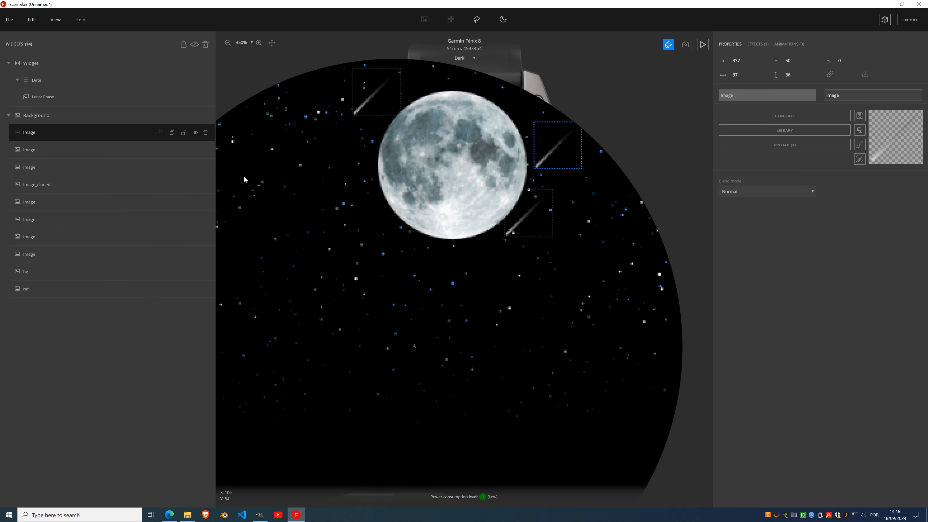
{"action": "left_click", "coordinate": [185, 134]}
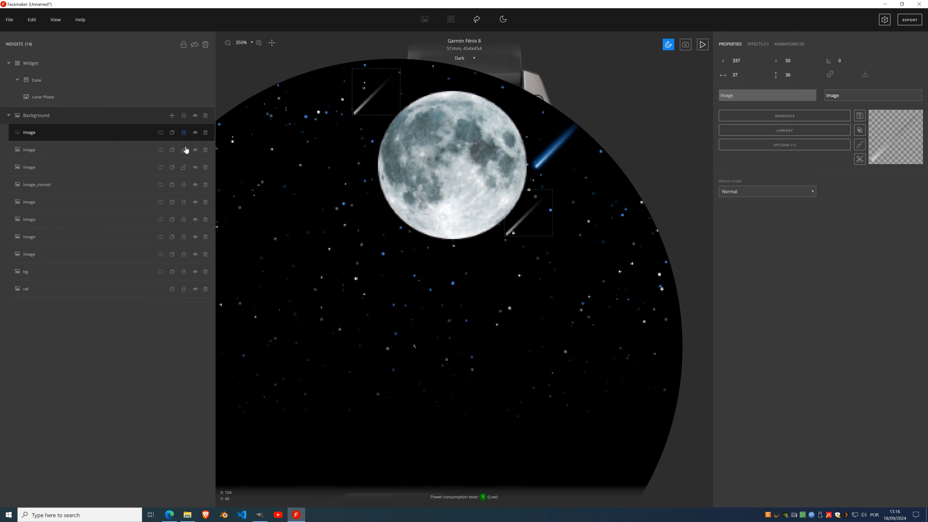
{"action": "left_click", "coordinate": [185, 152]}
{"action": "left_click", "coordinate": [184, 168]}
{"action": "scroll", "coordinate": [366, 266], "scroll_direction": "down", "scroll_amount": 5}
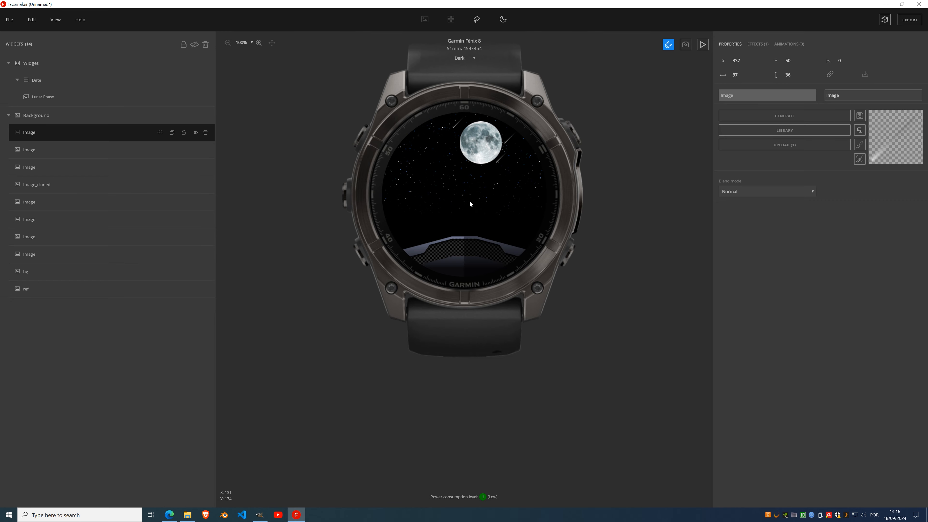
Hide all Background layers except the ref image to inspect the blue glow in the reference sky.
{"action": "left_click", "coordinate": [195, 116]}
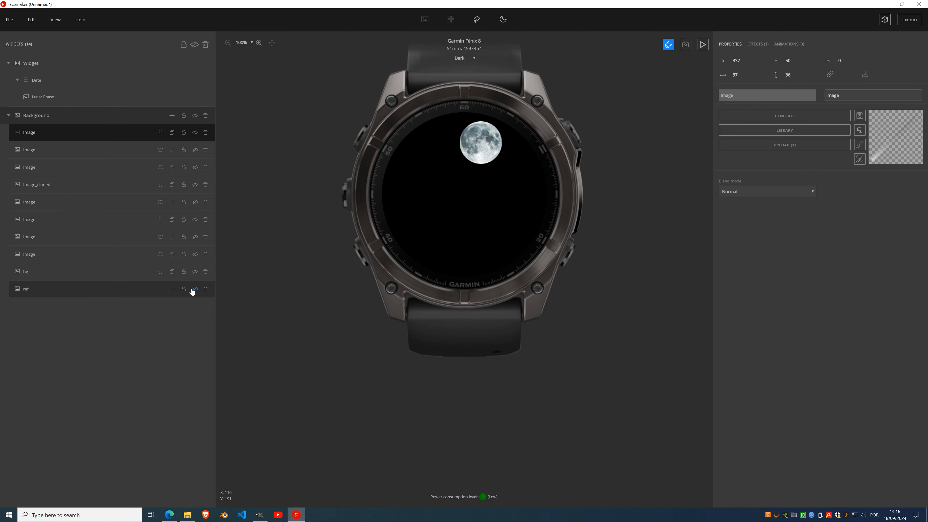
{"action": "left_click", "coordinate": [195, 290]}
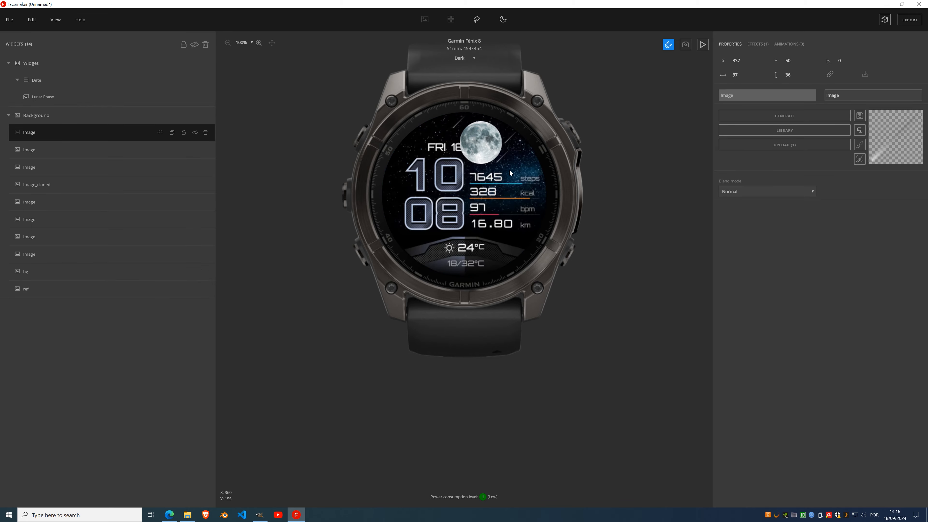
{"action": "scroll", "coordinate": [547, 175], "scroll_direction": "up", "scroll_amount": 5}
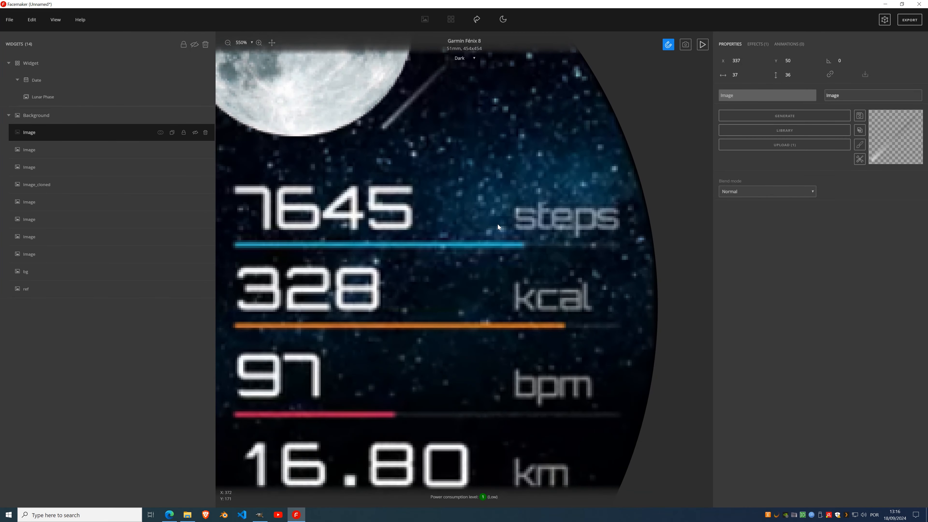
{"action": "scroll", "coordinate": [529, 205], "scroll_direction": "down", "scroll_amount": 3}
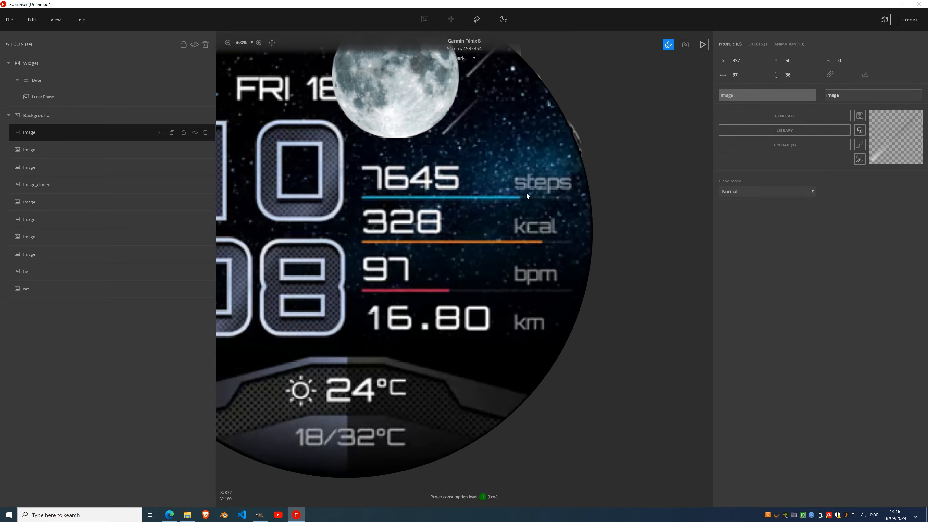
{"action": "scroll", "coordinate": [510, 177], "scroll_direction": "down", "scroll_amount": 3}
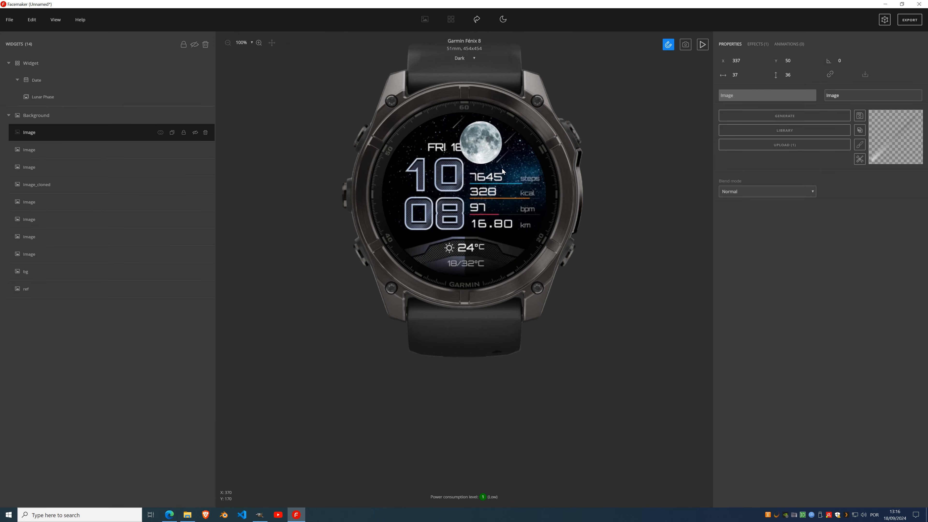
{"action": "scroll", "coordinate": [528, 182], "scroll_direction": "up", "scroll_amount": 4}
{"action": "left_click_drag", "start_coordinate": [484, 150], "coordinate": [516, 189]}
{"action": "scroll", "coordinate": [516, 189], "scroll_direction": "down", "scroll_amount": 3}
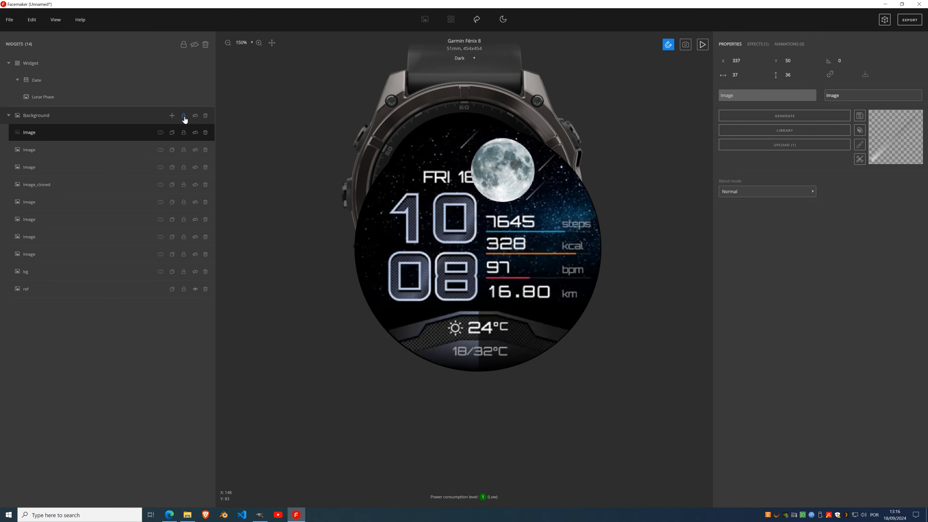
Add a new empty image to the Background group and resize it with Crop to canvas.
{"action": "left_click", "coordinate": [172, 116]}
{"action": "left_click", "coordinate": [161, 133]}
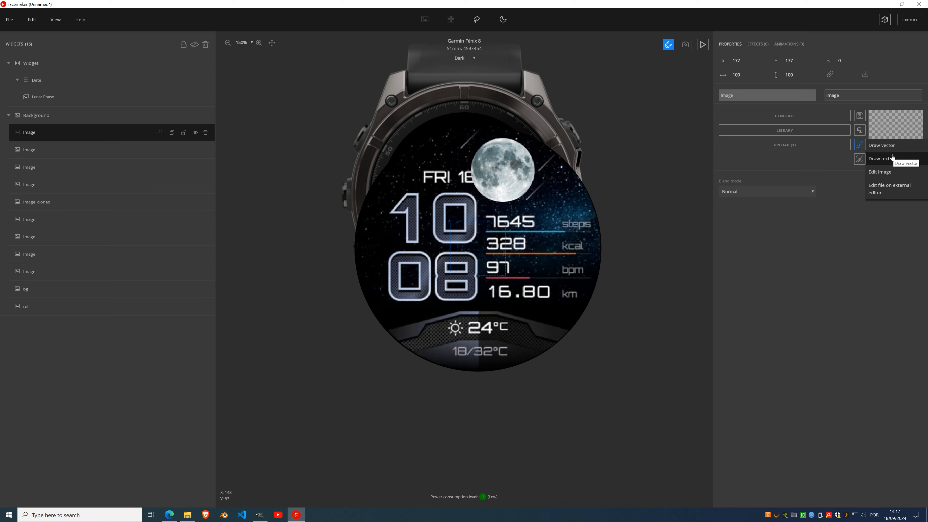
{"action": "mouse_move", "coordinate": [855, 134]}
{"action": "mouse_move", "coordinate": [860, 160]}
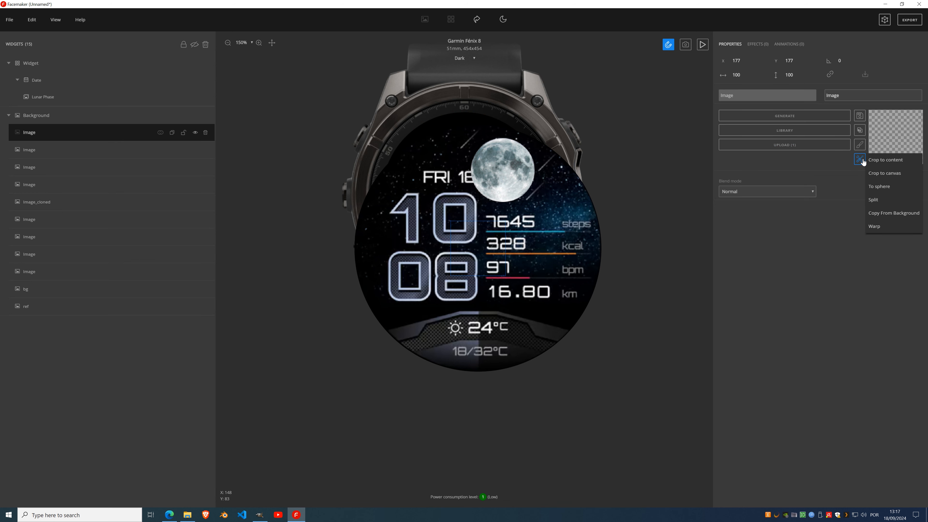
{"action": "left_click", "coordinate": [896, 175]}
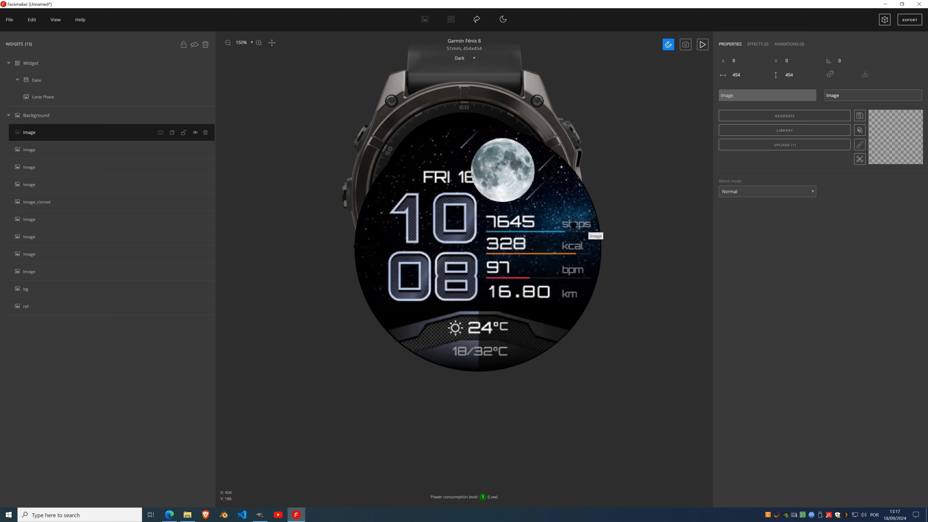
Open the new empty image in the Background group for painting and set the brush color to bright blue.
{"action": "left_click_drag", "start_coordinate": [575, 225], "coordinate": [533, 213]}
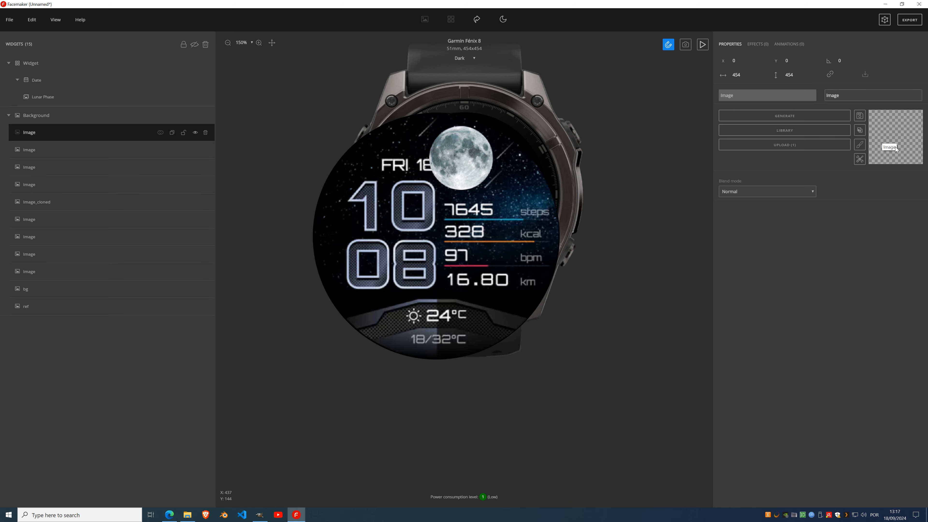
{"action": "left_click", "coordinate": [860, 145]}
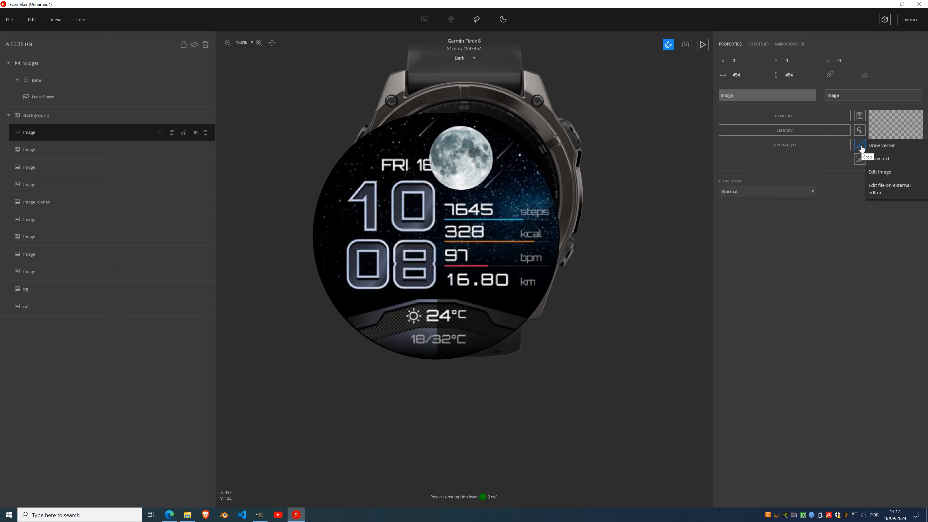
{"action": "left_click", "coordinate": [885, 171]}
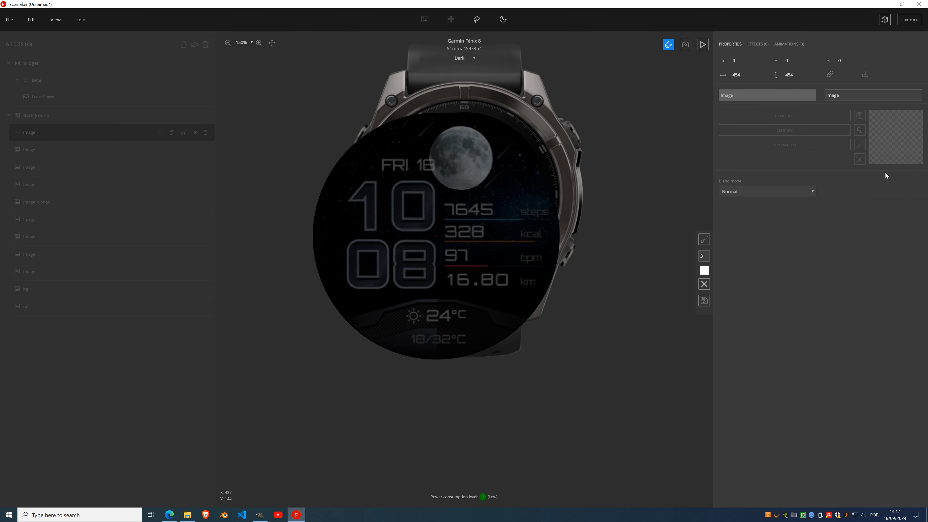
{"action": "left_click", "coordinate": [705, 272]}
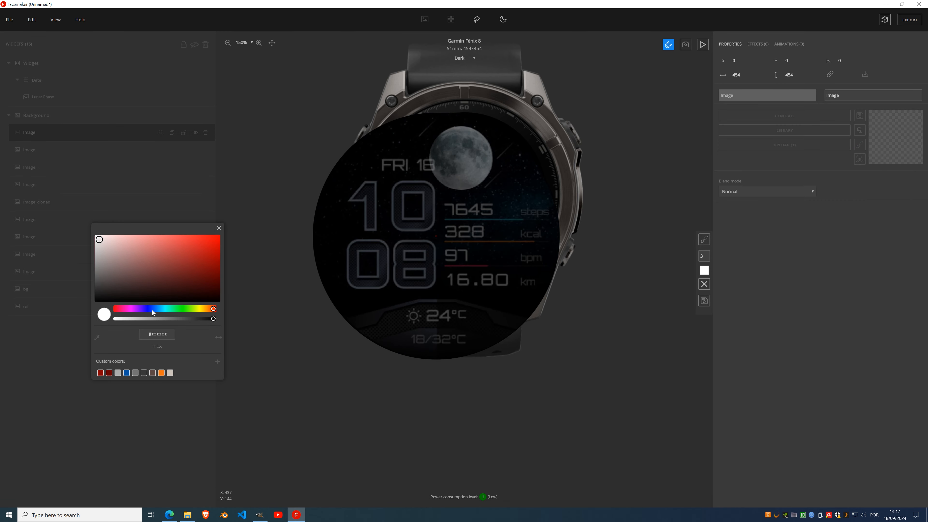
{"action": "left_click_drag", "start_coordinate": [153, 311], "coordinate": [155, 311]}
{"action": "left_click_drag", "start_coordinate": [172, 263], "coordinate": [203, 226]}
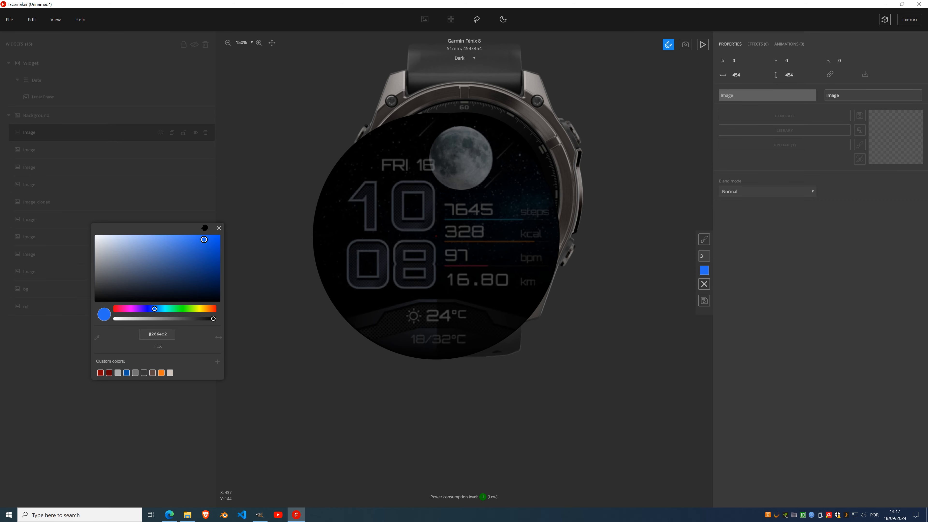
{"action": "left_click", "coordinate": [219, 228]}
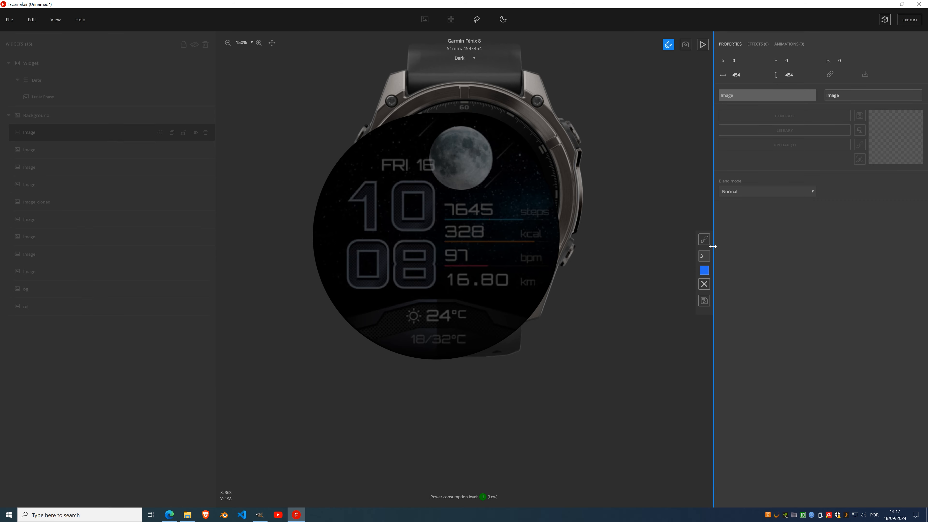
Enlarge the brush, paint a cluster of overlapping blue blobs over the reference sky's glow near the steps reading, and save the drawing.
{"action": "scroll", "coordinate": [709, 256], "scroll_direction": "up", "scroll_amount": 20}
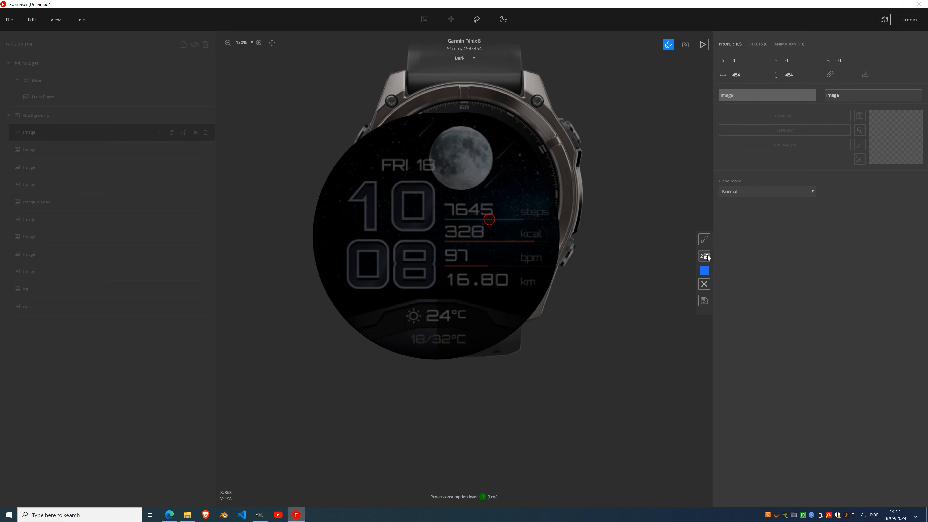
{"action": "scroll", "coordinate": [708, 257], "scroll_direction": "up", "scroll_amount": 14}
{"action": "left_click", "coordinate": [537, 199]}
{"action": "left_click", "coordinate": [524, 206]}
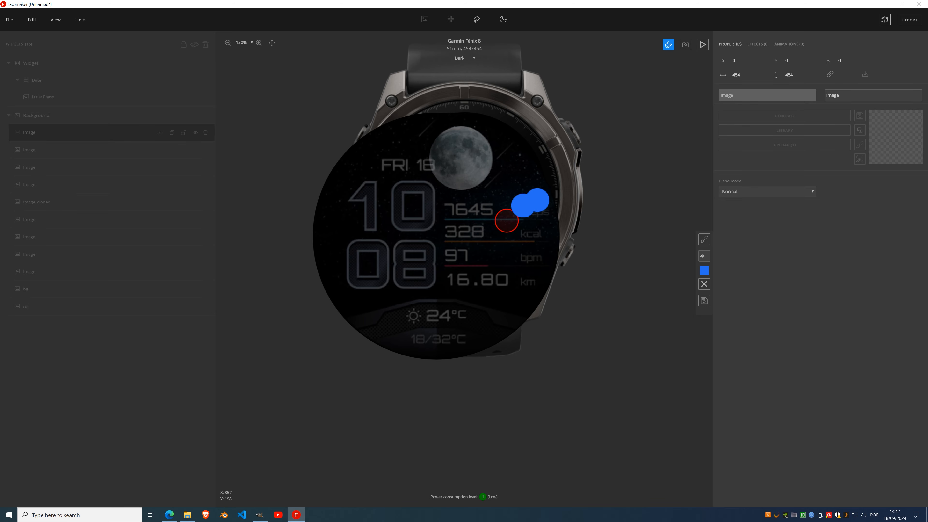
{"action": "left_click", "coordinate": [506, 210]}
{"action": "left_click", "coordinate": [533, 220]}
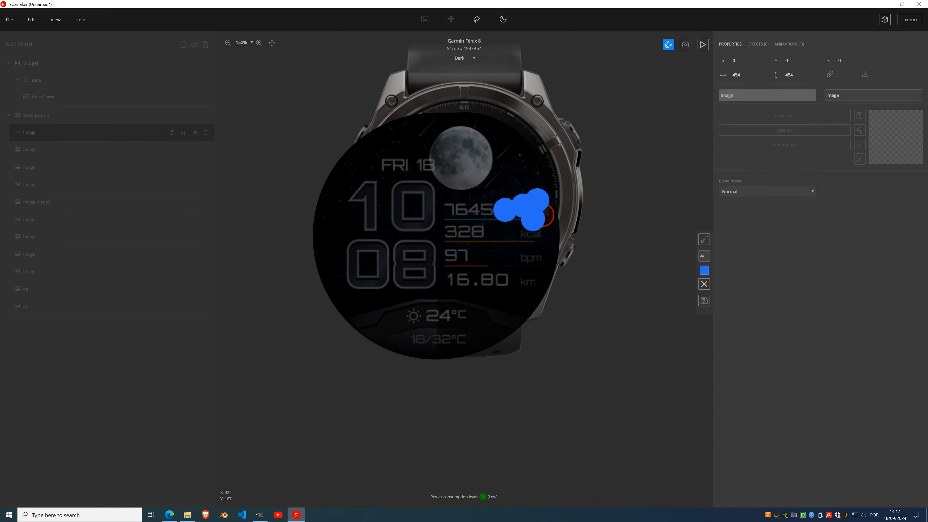
{"action": "left_click", "coordinate": [542, 215]}
{"action": "left_click", "coordinate": [527, 192]}
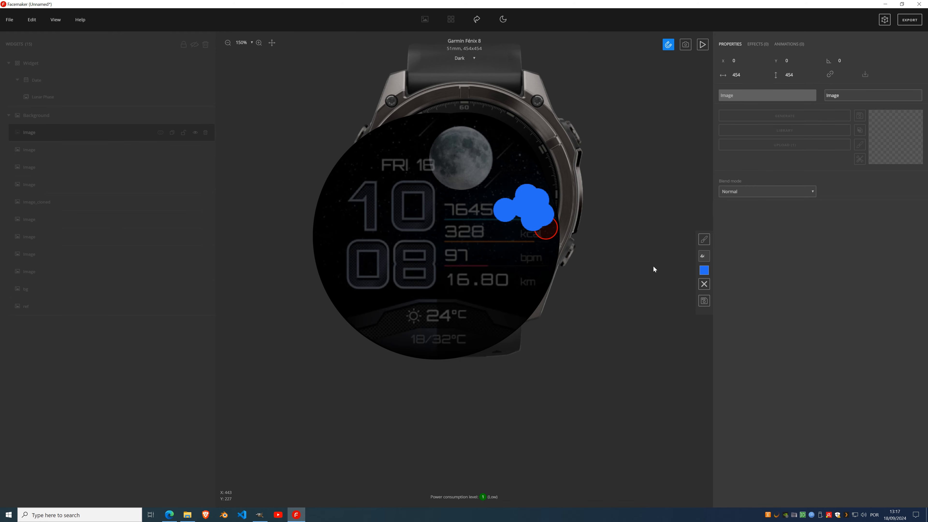
{"action": "left_click", "coordinate": [705, 300]}
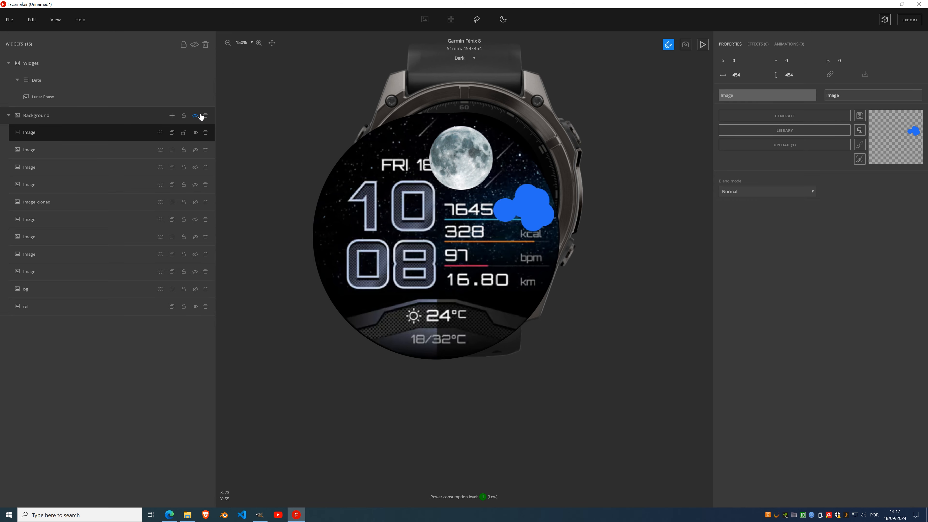
Show all Background layers and add a Gaussian Blur effect with intensity 47 to the painted blue image.
{"action": "left_click", "coordinate": [198, 115]}
{"action": "left_click", "coordinate": [761, 50]}
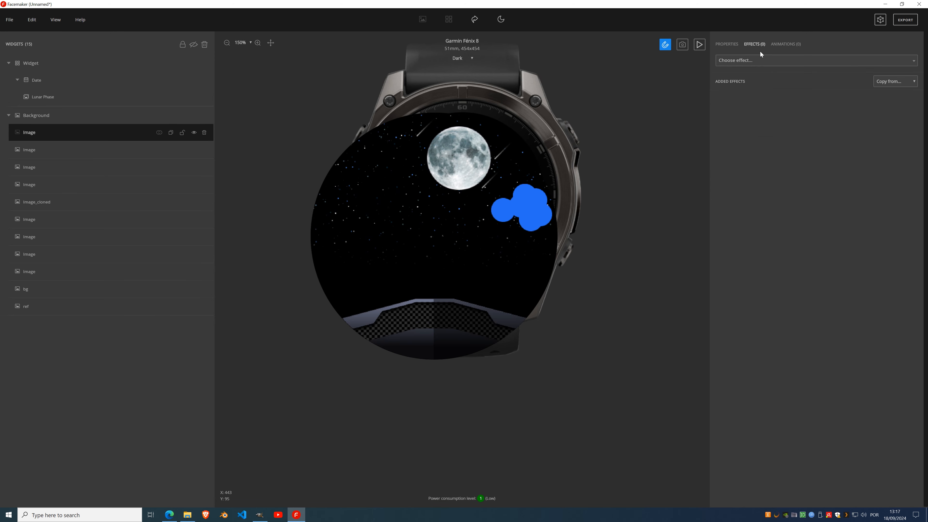
{"action": "left_click", "coordinate": [761, 61]}
{"action": "type", "text": "gaussian"}
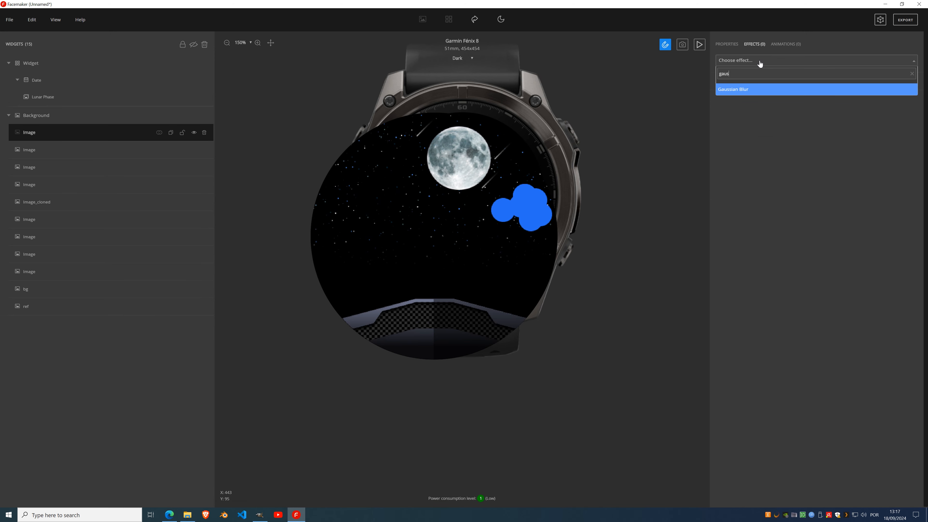
{"action": "left_click", "coordinate": [750, 90]}
{"action": "left_click", "coordinate": [771, 118]}
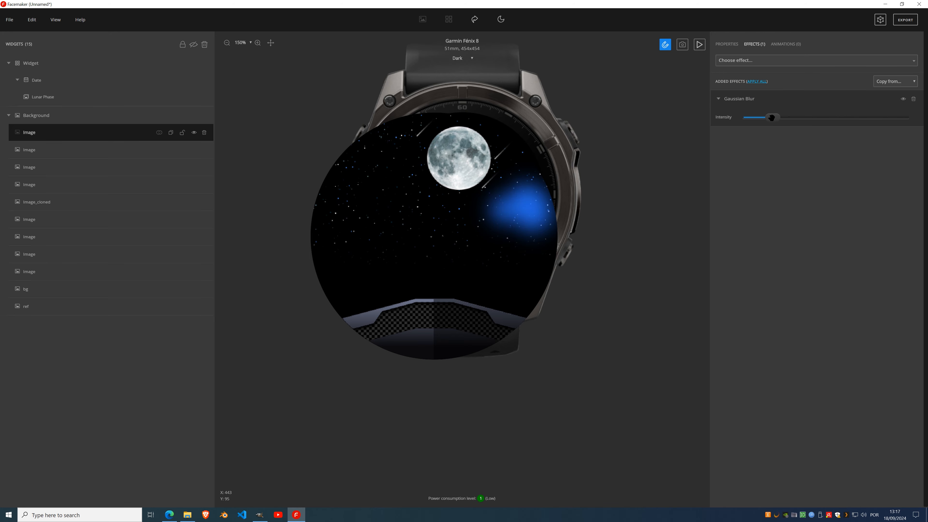
{"action": "left_click_drag", "start_coordinate": [772, 118], "coordinate": [820, 117]}
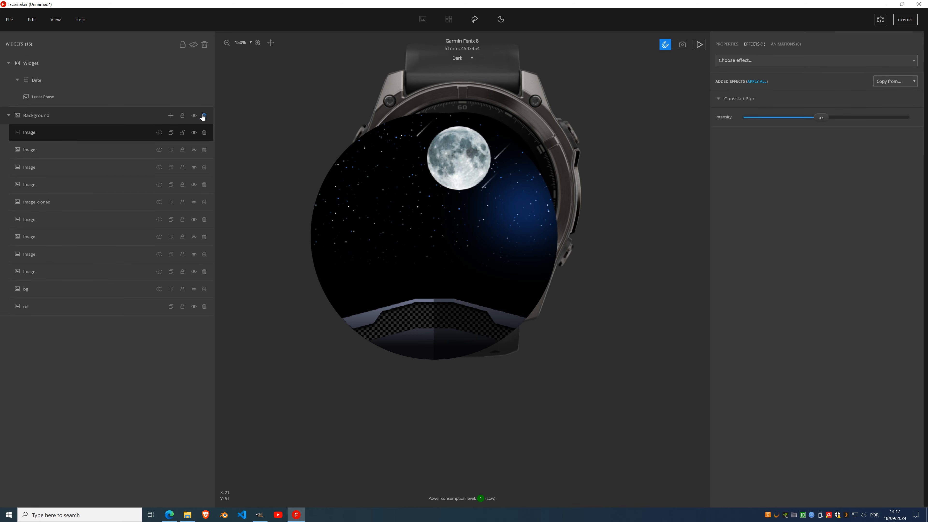
Hide the Background layers except the ref image to compare the blue glow, and show them all again.
{"action": "left_click", "coordinate": [195, 116]}
{"action": "left_click", "coordinate": [194, 307]}
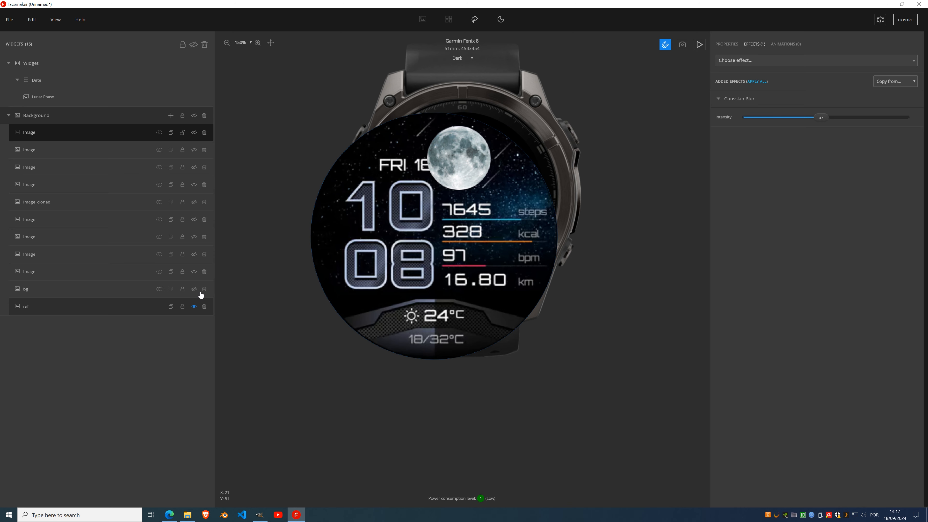
{"action": "left_click", "coordinate": [194, 116]}
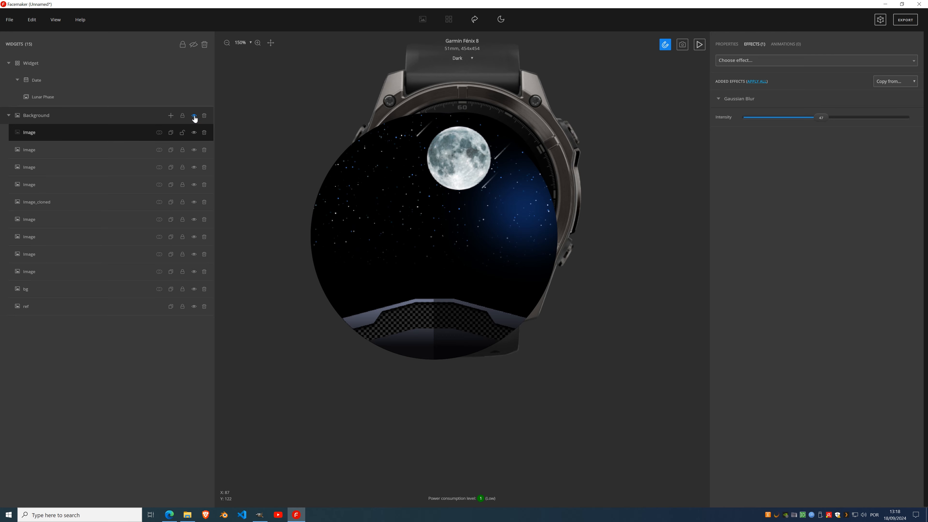
Add a Hue effect to the blurred blue glow image.
{"action": "left_click", "coordinate": [756, 64]}
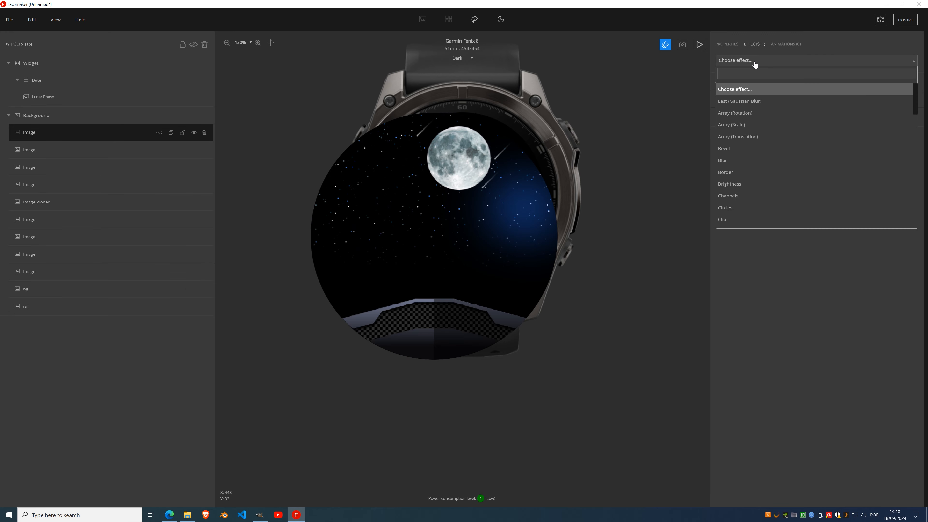
{"action": "scroll", "coordinate": [748, 154], "scroll_direction": "down", "scroll_amount": 4}
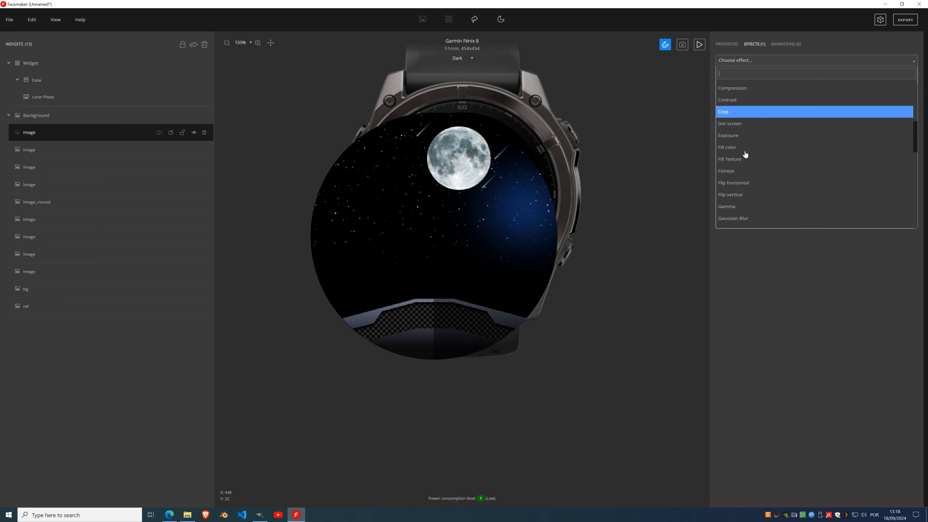
{"action": "left_click", "coordinate": [738, 202]}
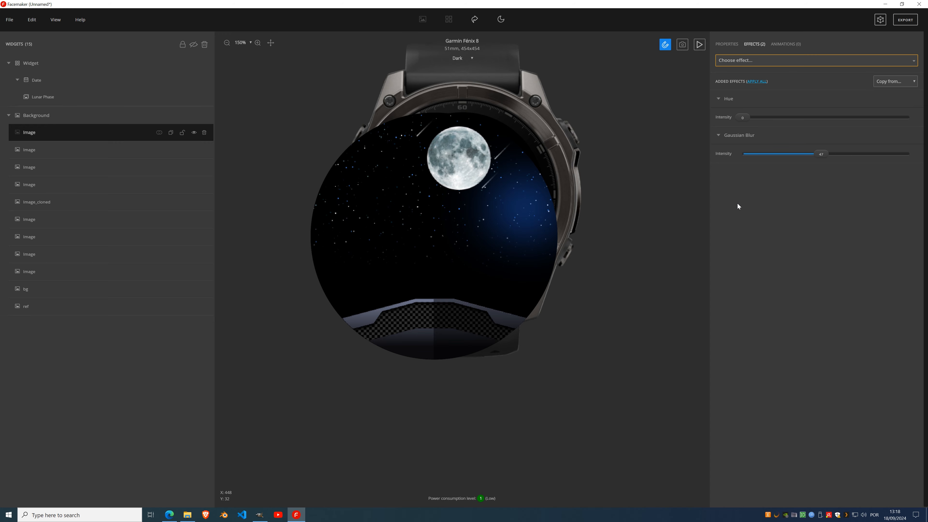
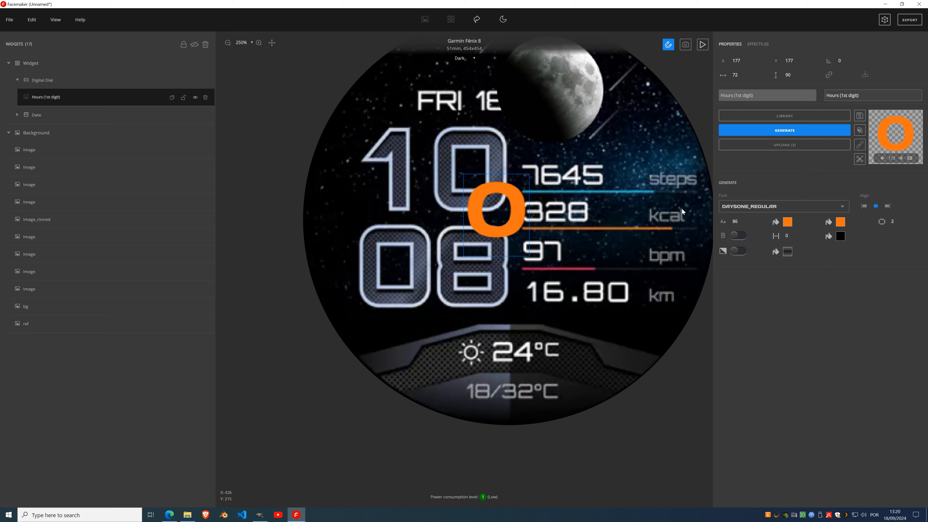
Try the EUROSTILELT_DEMI font on the Hours (1st digit) image and move it over the reference's upper zero at X 148, Y 129.
{"action": "left_click", "coordinate": [755, 206]}
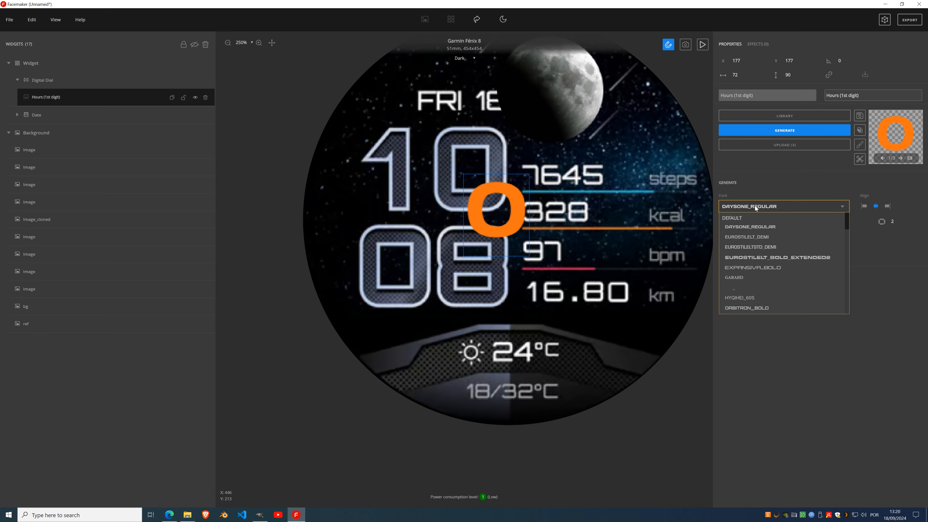
{"action": "left_click", "coordinate": [753, 238]}
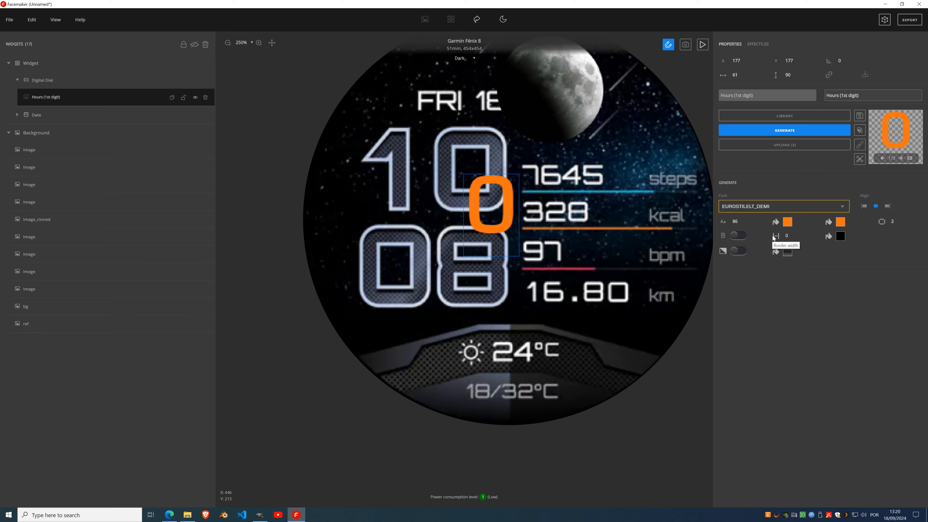
{"action": "left_click_drag", "start_coordinate": [490, 214], "coordinate": [469, 163]}
Cycle through the hour digit's frames to compare their shapes with the reference digits, nudging the image to X 148, Y 127.
{"action": "scroll", "coordinate": [466, 165], "scroll_direction": "down", "scroll_amount": 1}
{"action": "scroll", "coordinate": [469, 162], "scroll_direction": "down", "scroll_amount": 1}
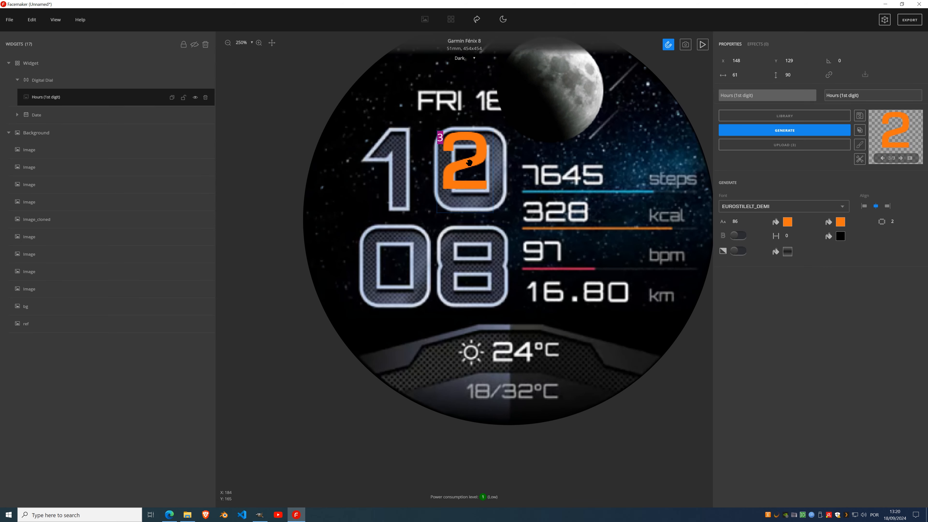
{"action": "scroll", "coordinate": [469, 162], "scroll_direction": "down", "scroll_amount": 1}
{"action": "scroll", "coordinate": [469, 162], "scroll_direction": "up", "scroll_amount": 1}
{"action": "scroll", "coordinate": [469, 162], "scroll_direction": "down", "scroll_amount": 1}
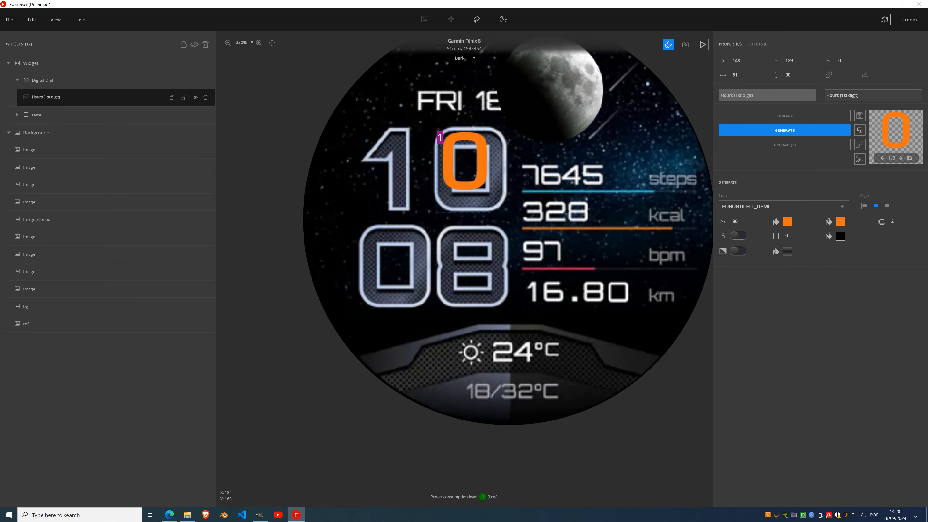
{"action": "scroll", "coordinate": [469, 162], "scroll_direction": "up", "scroll_amount": 2}
{"action": "scroll", "coordinate": [469, 162], "scroll_direction": "down", "scroll_amount": 1}
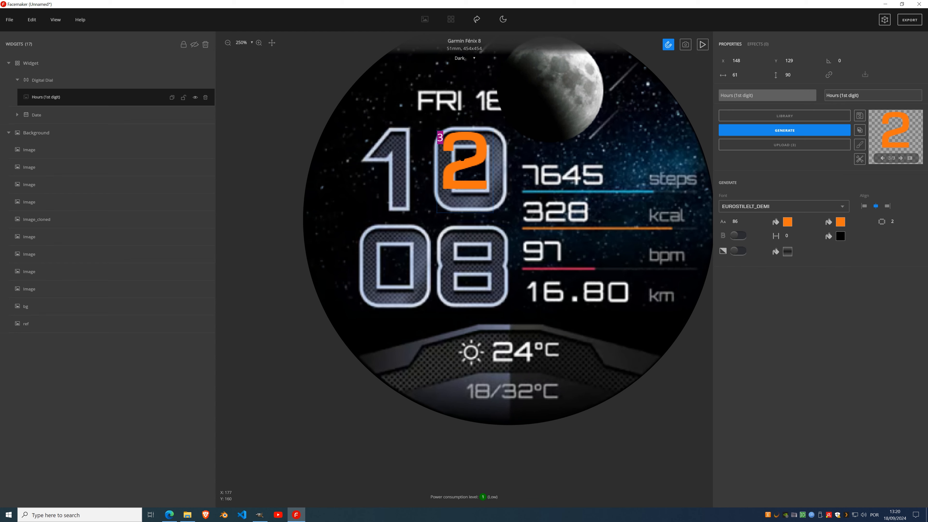
{"action": "mouse_move", "coordinate": [469, 162]}
{"action": "left_mouse_down"}
{"action": "mouse_move", "coordinate": [466, 182]}
{"action": "mouse_move", "coordinate": [467, 160]}
{"action": "left_mouse_up"}
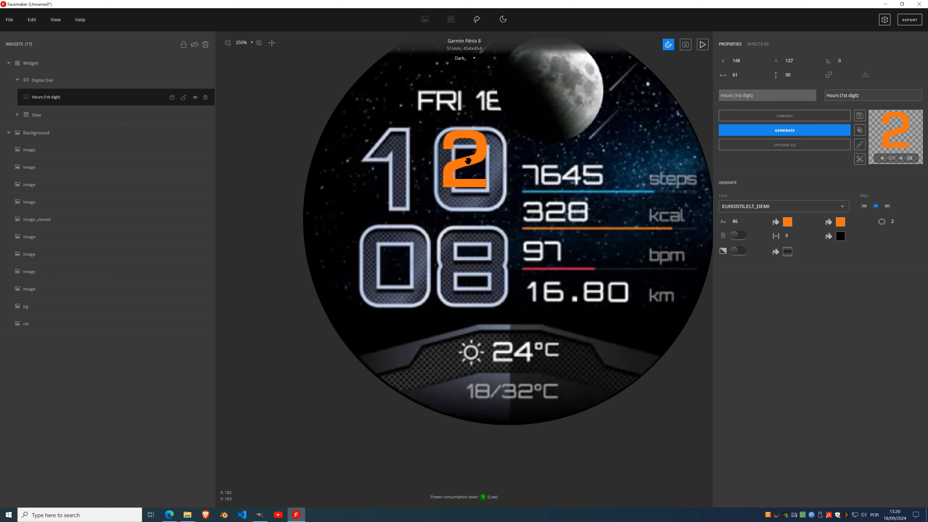
{"action": "scroll", "coordinate": [467, 160], "scroll_direction": "up", "scroll_amount": 1}
{"action": "scroll", "coordinate": [467, 161], "scroll_direction": "down", "scroll_amount": 1}
{"action": "scroll", "coordinate": [467, 160], "scroll_direction": "up", "scroll_amount": 1}
{"action": "scroll", "coordinate": [467, 161], "scroll_direction": "down", "scroll_amount": 1}
{"action": "scroll", "coordinate": [467, 162], "scroll_direction": "down", "scroll_amount": 1}
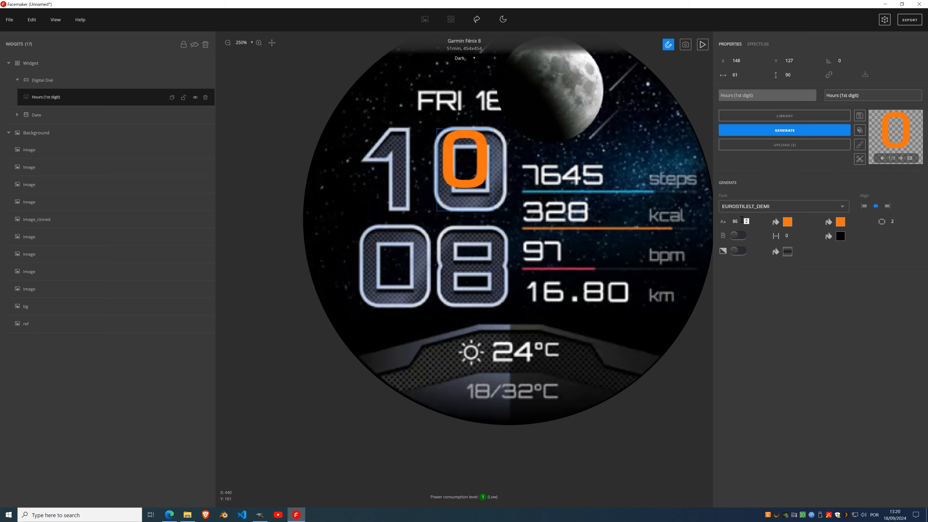
Set the hour digit's font size to 120 and align it with the reference's upper zero at X 143, Y 125.
{"action": "left_click", "coordinate": [746, 219]}
{"action": "left_click", "coordinate": [746, 220]}
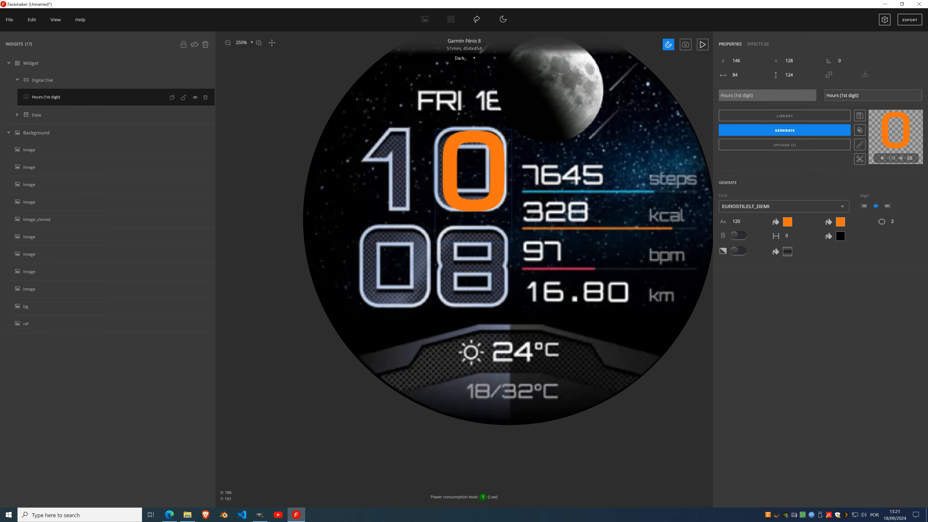
{"action": "left_click_drag", "start_coordinate": [475, 185], "coordinate": [472, 184]}
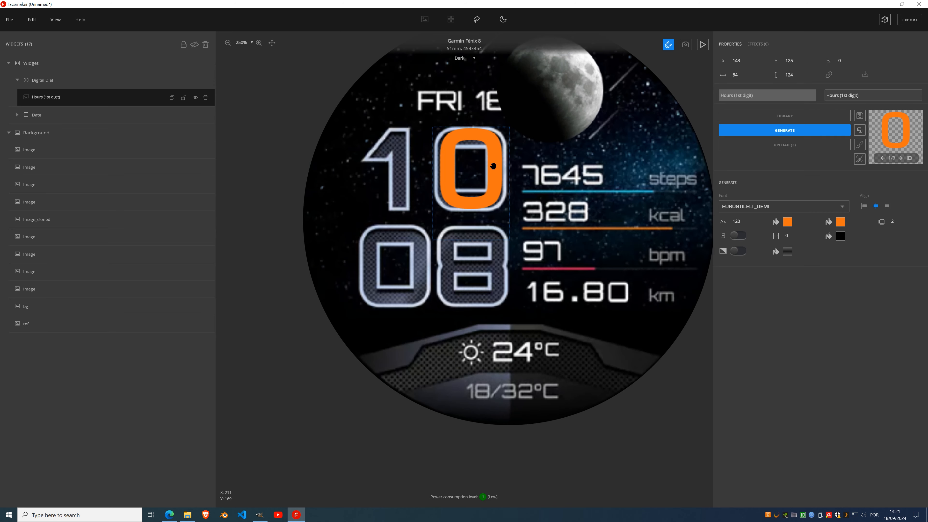
Try the EUROSTILELTSTD_DEMI font on the hour digit and realign it with the reference zero at X 140, Y 123.
{"action": "left_click", "coordinate": [739, 208]}
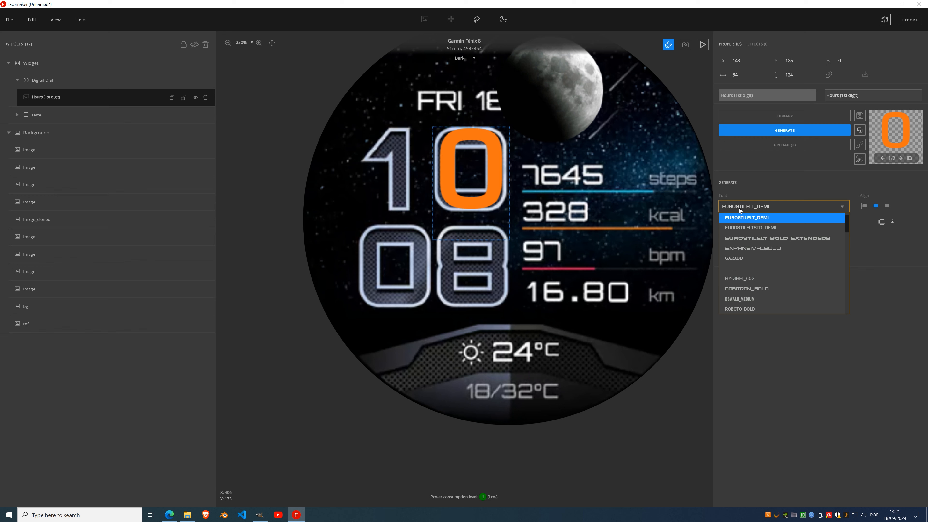
{"action": "scroll", "coordinate": [739, 209], "scroll_direction": "down", "scroll_amount": 1}
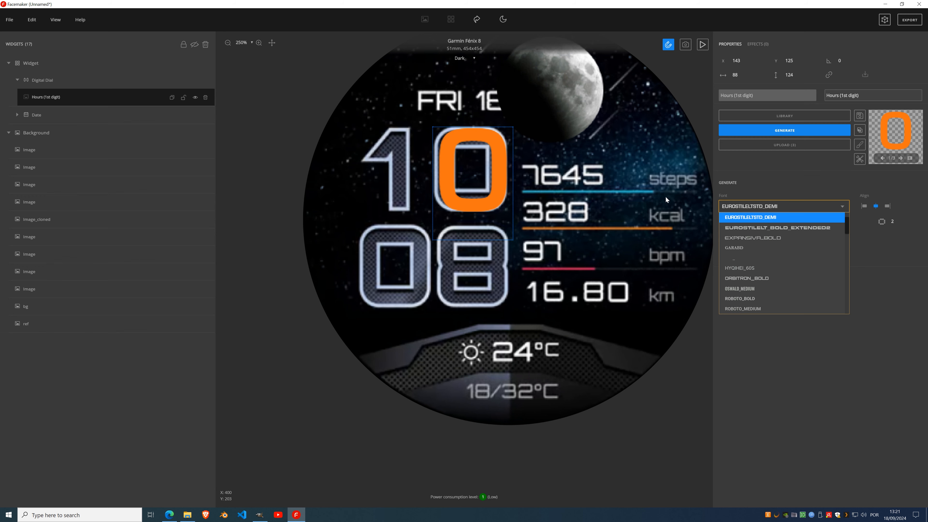
{"action": "left_click_drag", "start_coordinate": [473, 183], "coordinate": [471, 180]}
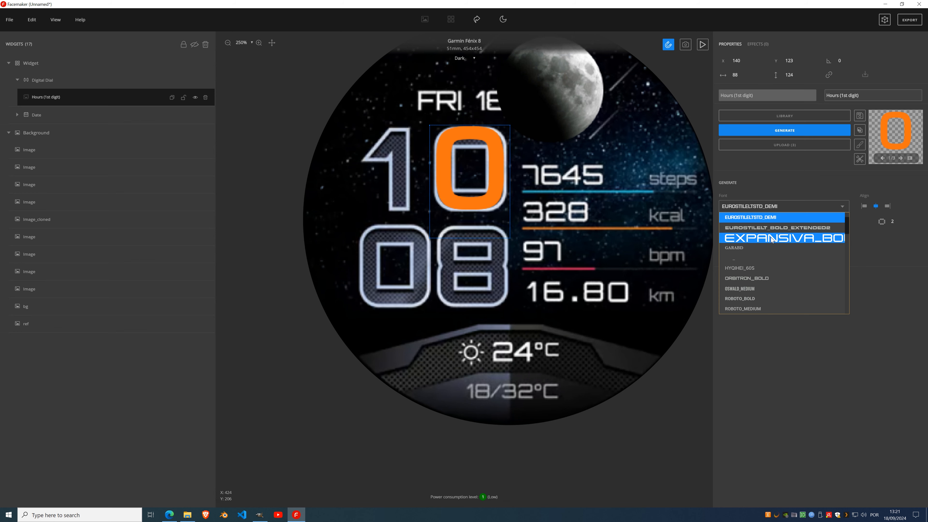
Set the hour digit's font to EUROSTILELT_BOLD_EXTENDED2 and center it over the reference zero at X 119, Y 127.
{"action": "left_click", "coordinate": [769, 229]}
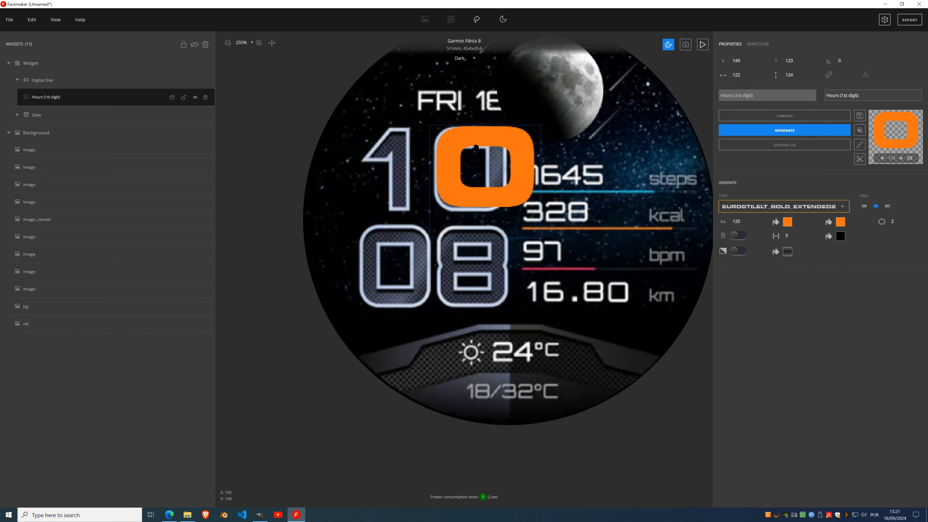
{"action": "left_click_drag", "start_coordinate": [496, 166], "coordinate": [477, 170]}
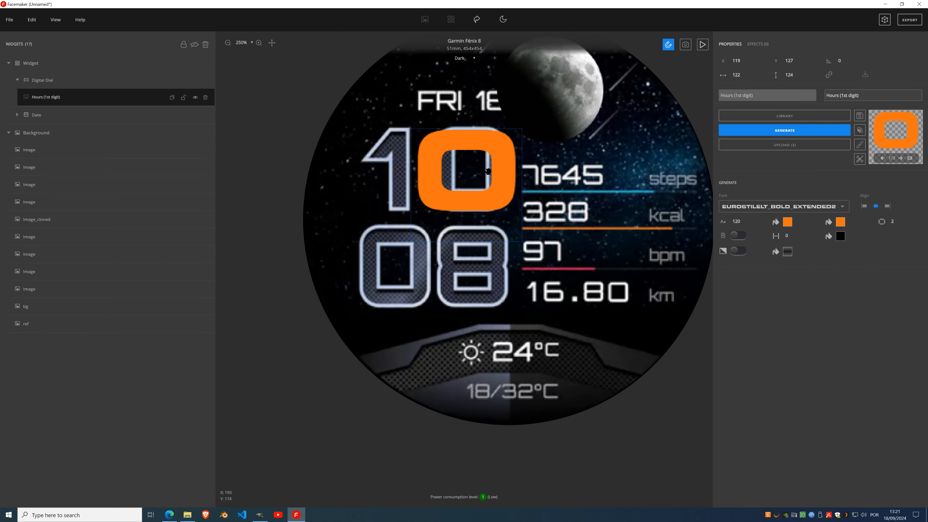
Try fonts on the hour digit from EXPANSIVA_BOLD through HYQIHEI_60S to RUSSOONE_REGULAR against the reference zero.
{"action": "left_click", "coordinate": [747, 206]}
{"action": "key", "text": "Down"}
{"action": "key", "text": "Down"}
{"action": "key", "text": "Down"}
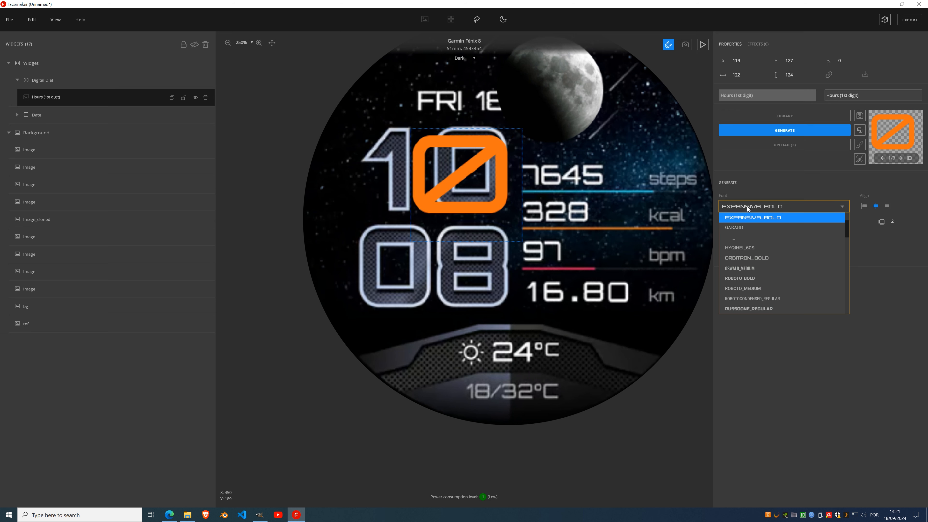
{"action": "key", "text": "Down"}
{"action": "key", "text": "Down"}
{"action": "key", "text": "Down"}
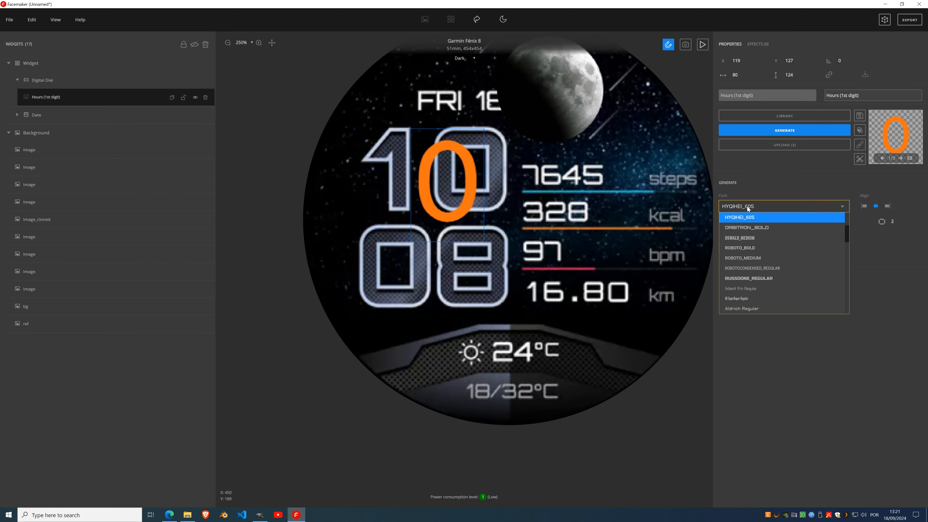
{"action": "key", "text": "Down"}
{"action": "key", "text": "Down"}
{"action": "key", "text": "Down"}
{"action": "key", "text": "Down"}
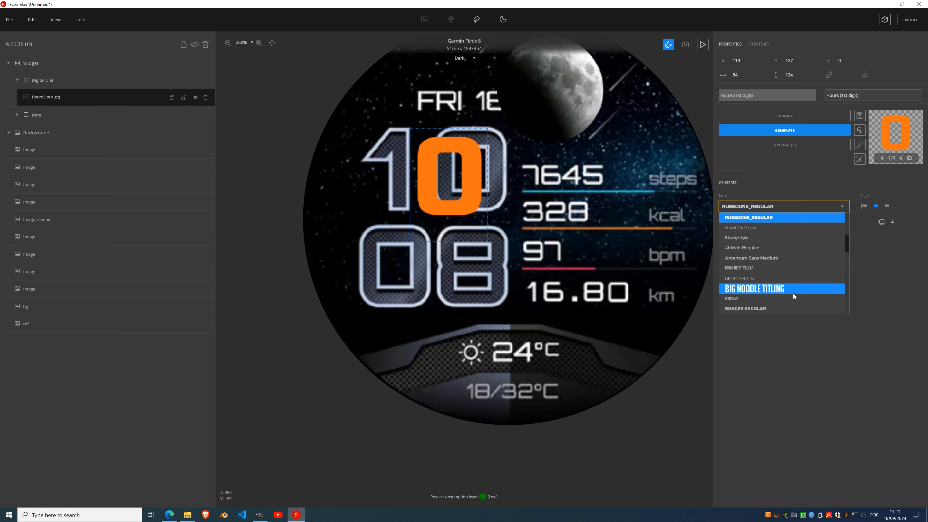
Move the hour digit over the reference 1 at X 56, Y 120 and cycle its frames to compare shapes.
{"action": "left_click_drag", "start_coordinate": [451, 175], "coordinate": [393, 169]}
{"action": "scroll", "coordinate": [470, 168], "scroll_direction": "down", "scroll_amount": 1}
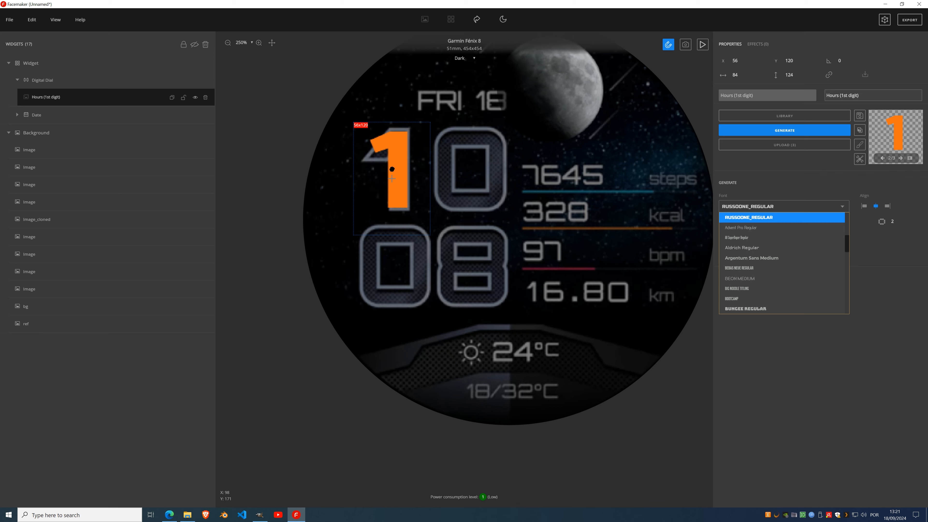
{"action": "left_click_drag", "start_coordinate": [392, 169], "coordinate": [392, 169]}
{"action": "scroll", "coordinate": [393, 168], "scroll_direction": "down", "scroll_amount": 3}
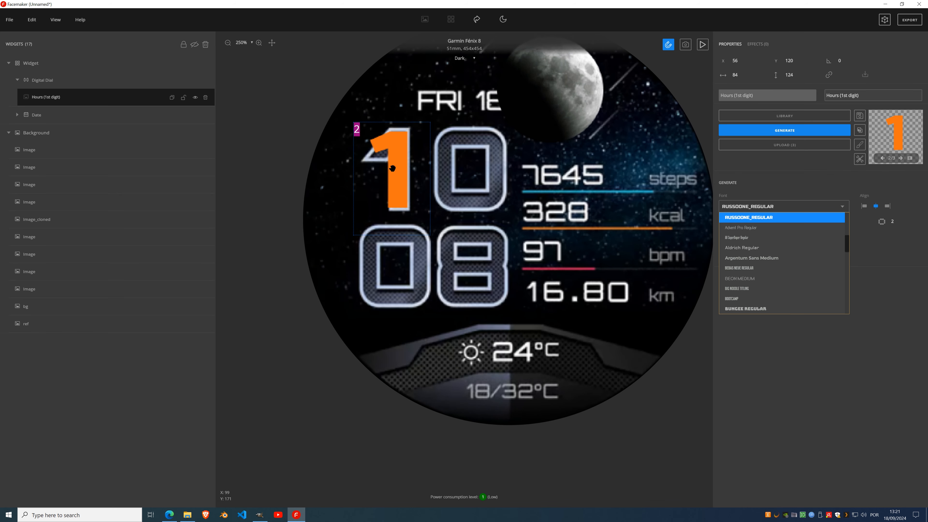
{"action": "scroll", "coordinate": [393, 169], "scroll_direction": "down", "scroll_amount": 1}
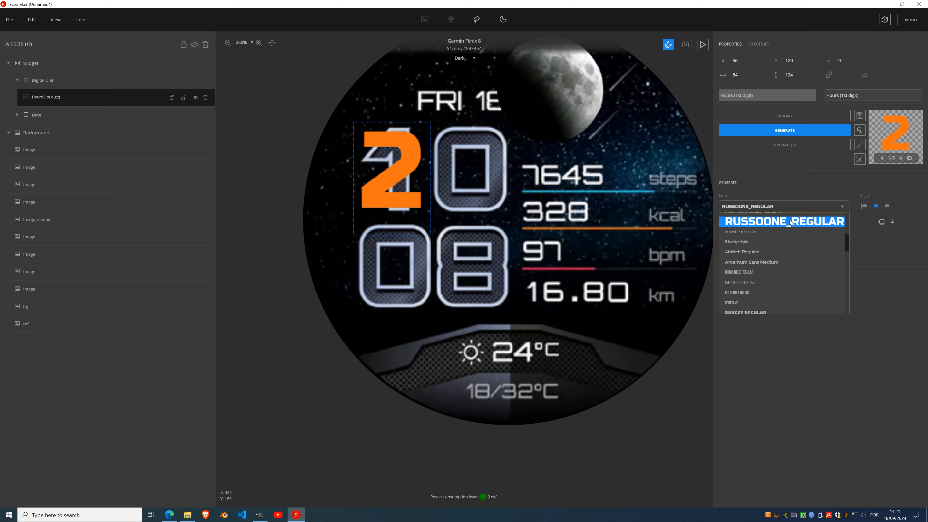
Try every font from Advent Pro Regular to the end of the list on the hour digit, then set it to EUROSTILELTSTD_DEMI.
{"action": "left_click", "coordinate": [764, 229]}
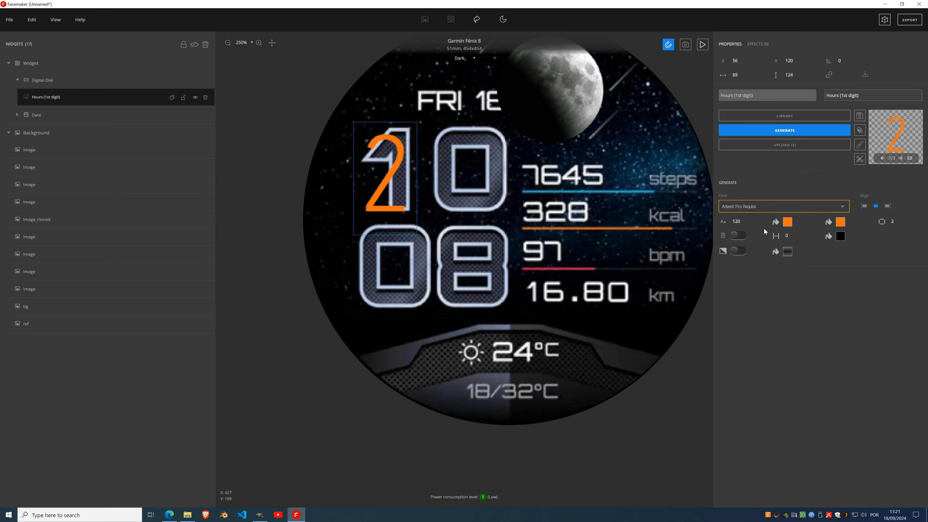
{"action": "key", "text": "Down"}
{"action": "key", "text": "Down"}
{"action": "key", "text": "Down"}
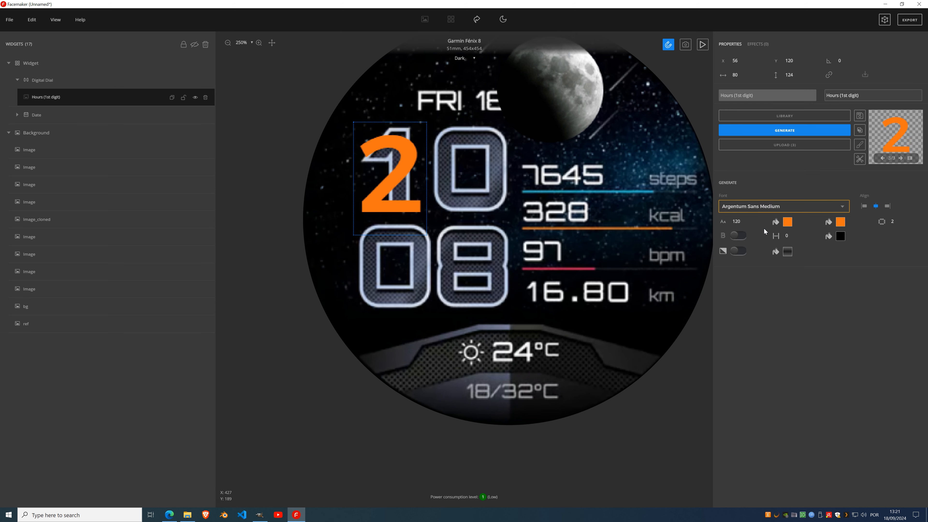
{"action": "key", "text": "Down"}
{"action": "key", "text": "Down"}
{"action": "key", "text": "Down"}
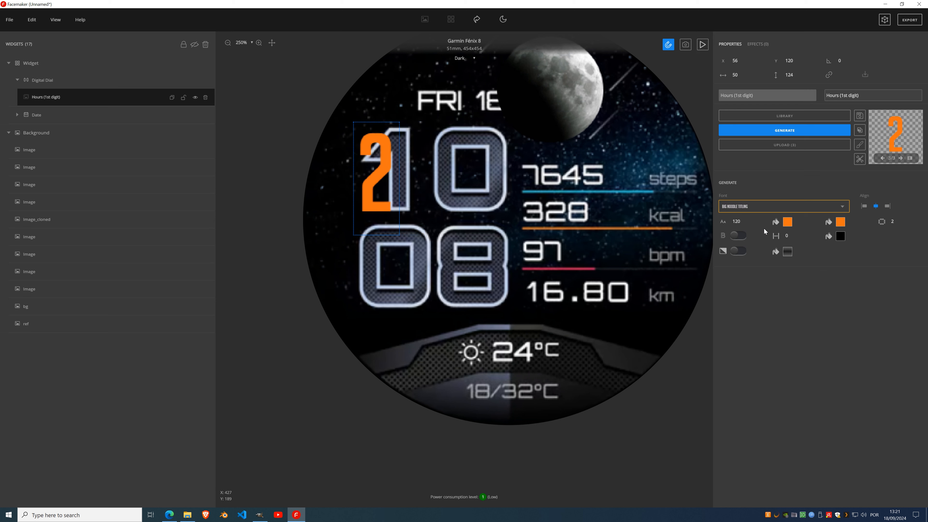
{"action": "key", "text": "Down"}
{"action": "key", "text": "Down"}
{"action": "key", "text": "Down"}
{"action": "key", "text": "Down"}
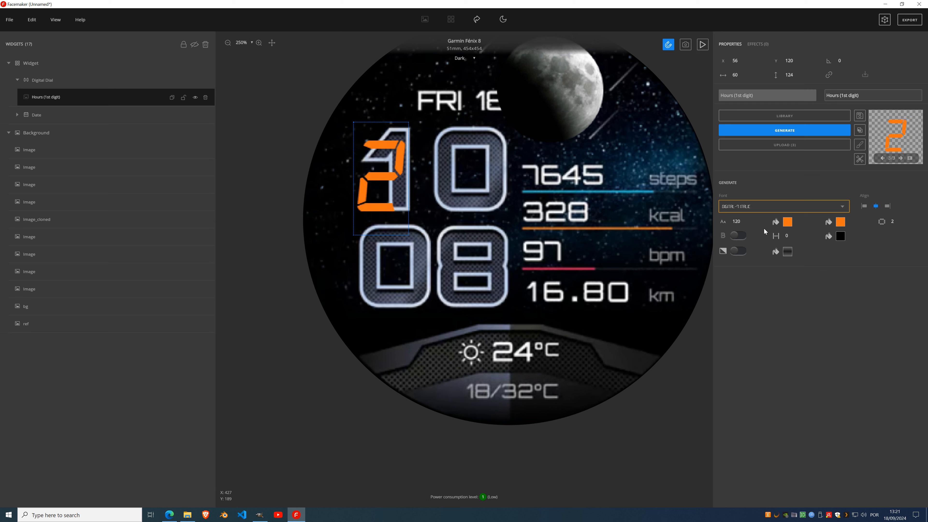
{"action": "key", "text": "Down"}
{"action": "key", "text": "Down"}
{"action": "key", "text": "Down"}
{"action": "key", "text": "Down"}
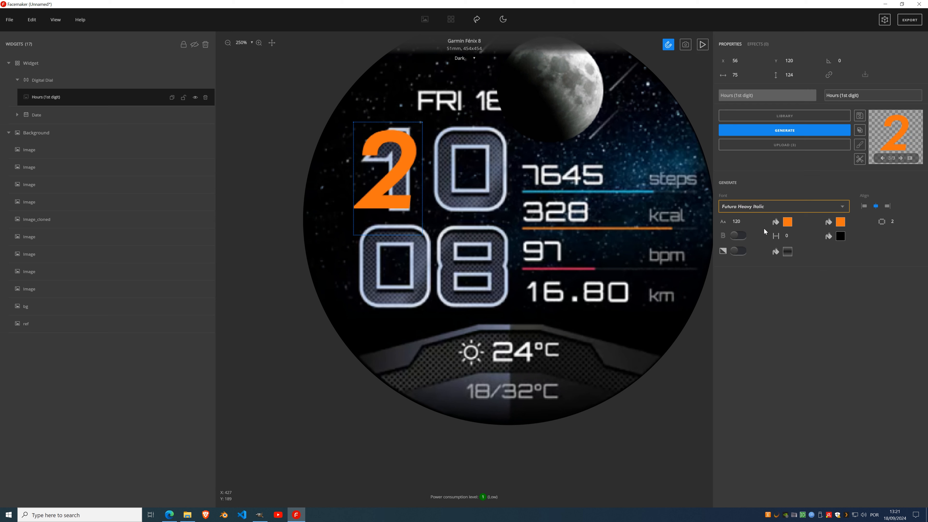
{"action": "key", "text": "Down"}
{"action": "key", "text": "Down"}
{"action": "key", "text": "Down"}
{"action": "key", "text": "Down"}
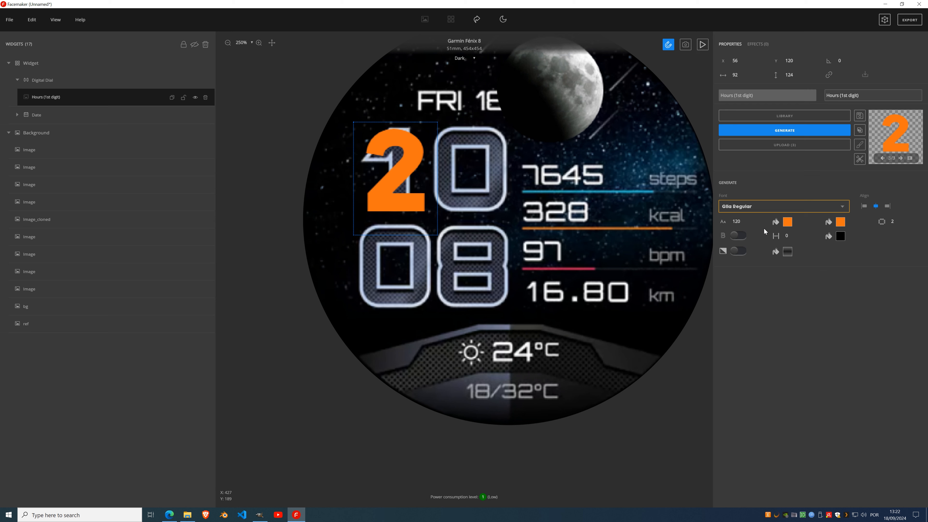
{"action": "key", "text": "Down"}
{"action": "key", "text": "Down"}
{"action": "key", "text": "Down"}
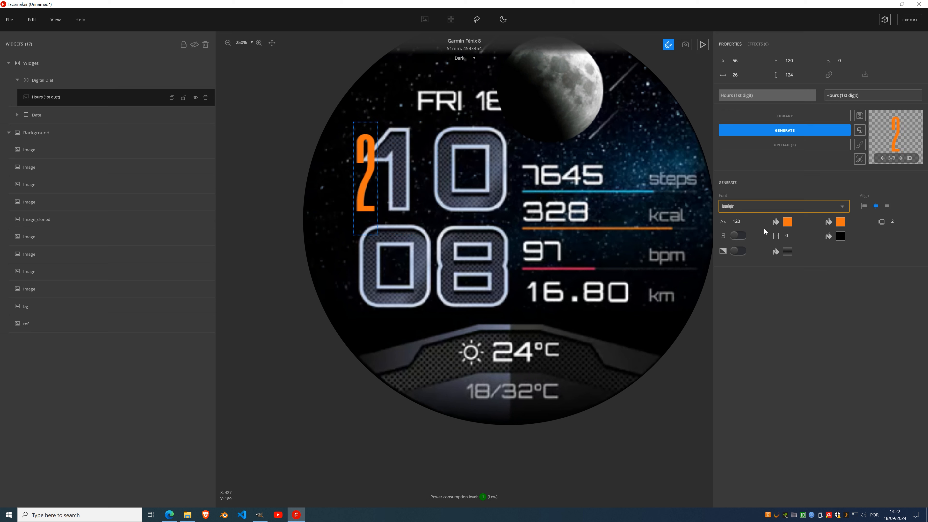
{"action": "key", "text": "Down"}
{"action": "key", "text": "Down"}
{"action": "key", "text": "Down"}
{"action": "key", "text": "Down"}
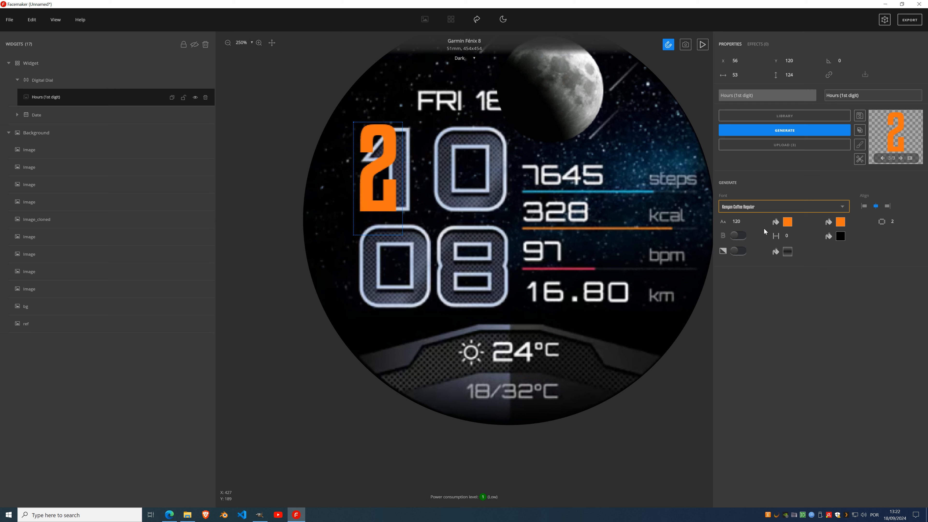
{"action": "key", "text": "Down"}
{"action": "key", "text": "Down"}
{"action": "key", "text": "Down"}
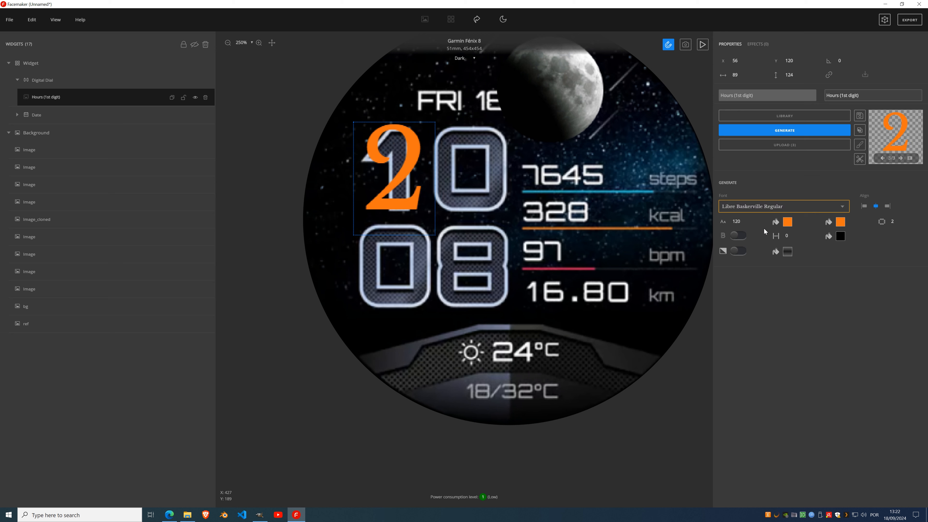
{"action": "key", "text": "Down"}
{"action": "key", "text": "Down"}
{"action": "key", "text": "Down"}
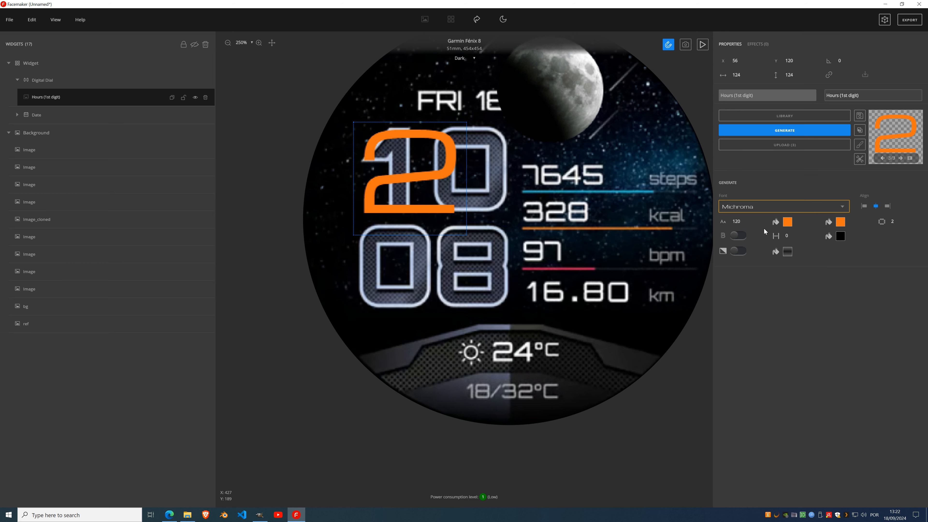
{"action": "key", "text": "Down"}
{"action": "key", "text": "Down"}
{"action": "key", "text": "Down"}
{"action": "key", "text": "Down"}
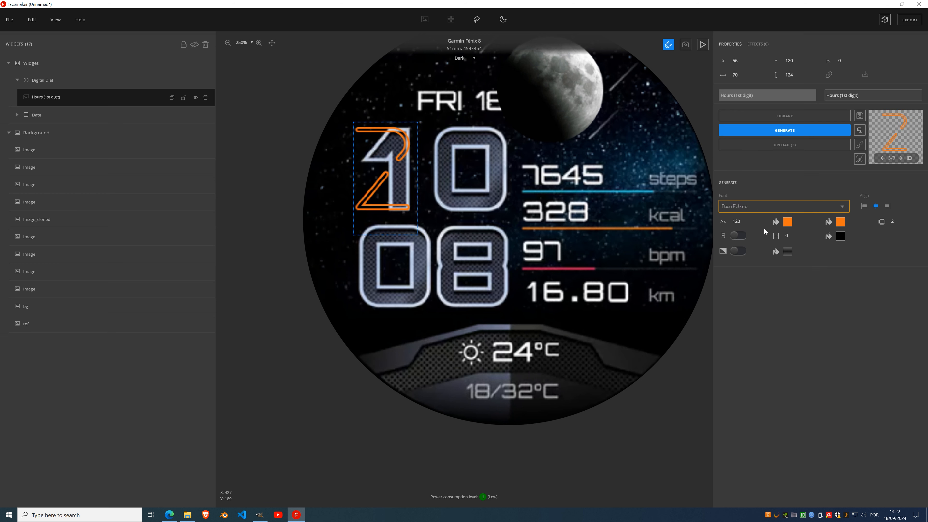
{"action": "key", "text": "Down"}
{"action": "key", "text": "Down"}
{"action": "key", "text": "Down"}
{"action": "key", "text": "Down"}
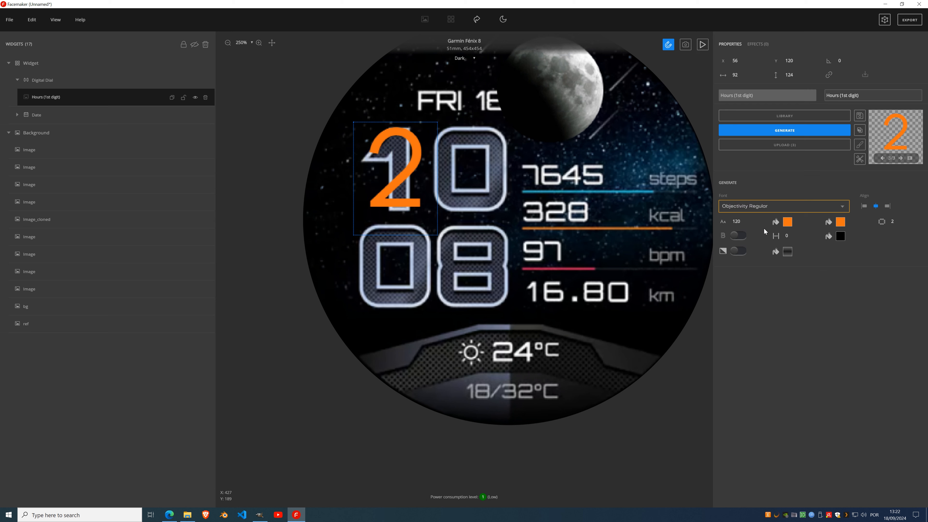
{"action": "key", "text": "Down"}
{"action": "key", "text": "Down"}
{"action": "key", "text": "Down"}
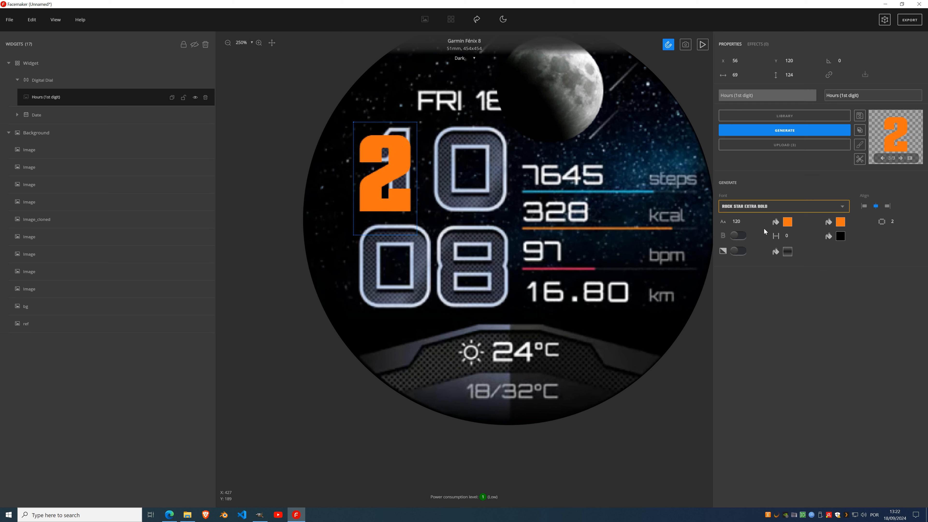
{"action": "key", "text": "Down"}
{"action": "key", "text": "Down"}
{"action": "key", "text": "Down"}
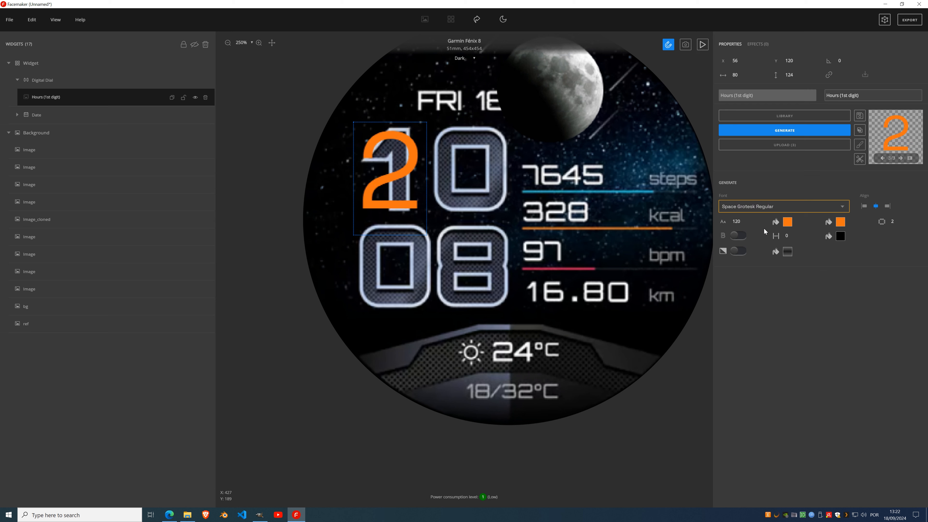
{"action": "key", "text": "Down"}
{"action": "key", "text": "Down"}
{"action": "key", "text": "Down"}
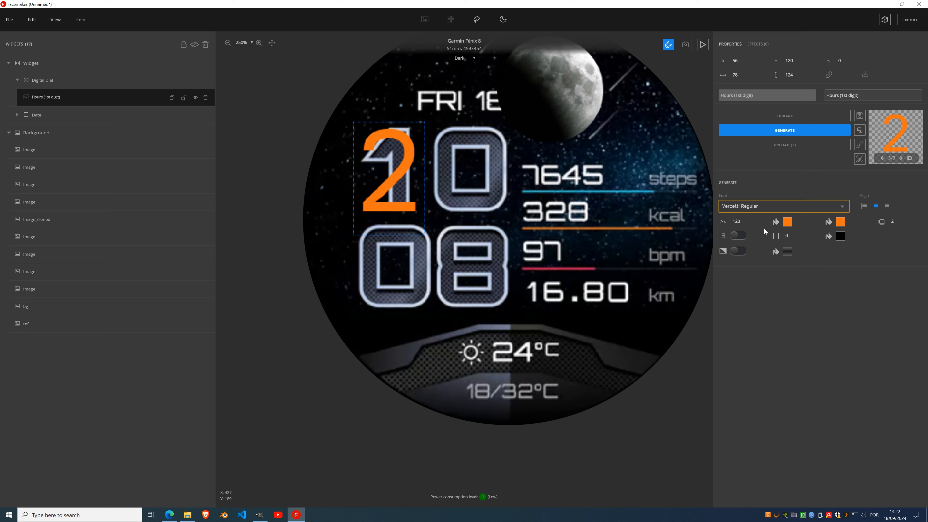
{"action": "key", "text": "Down"}
{"action": "key", "text": "Down"}
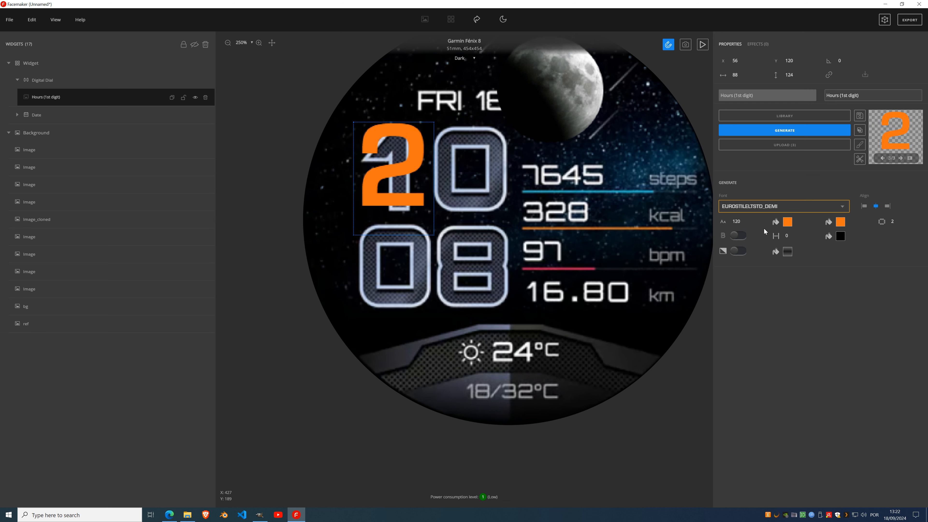
{"action": "key", "text": "Down"}
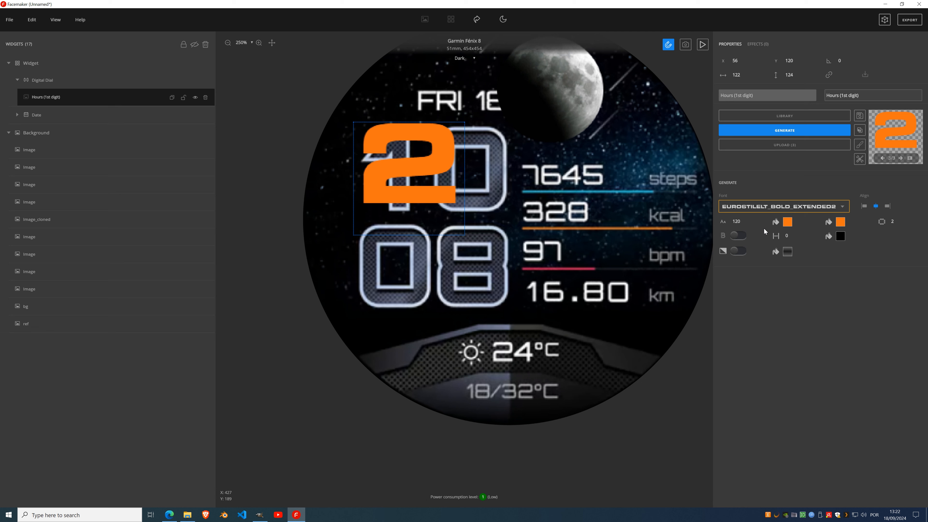
{"action": "key", "text": "Up"}
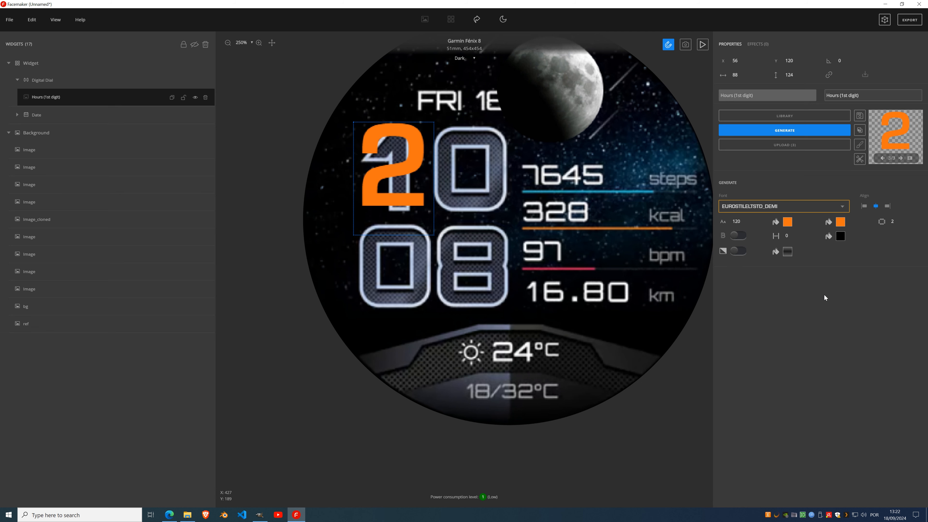
Align the first hour digit with the reference 1 at X 54, Y 124, checking its 0, 1 and 2 frames.
{"action": "scroll", "coordinate": [480, 183], "scroll_direction": "down", "scroll_amount": 1}
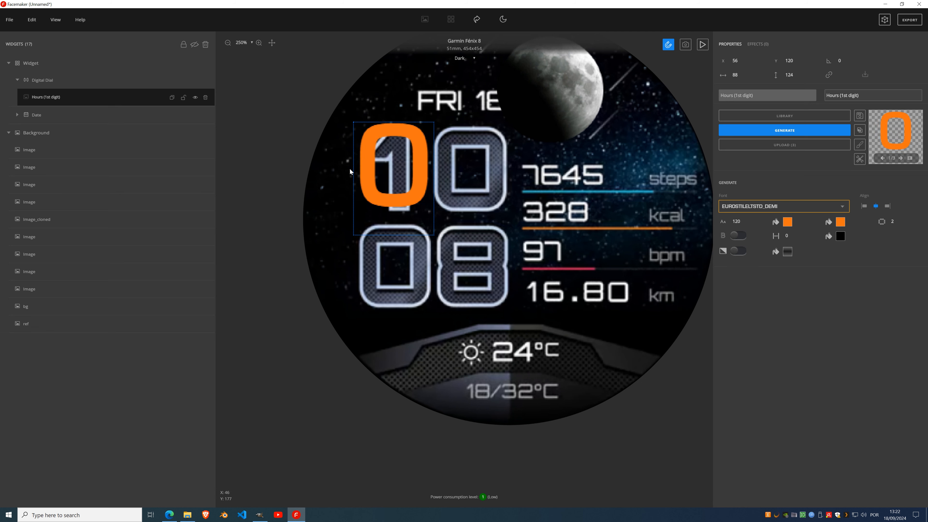
{"action": "mouse_move", "coordinate": [395, 162]}
{"action": "left_mouse_down"}
{"action": "mouse_move", "coordinate": [471, 167]}
{"action": "mouse_move", "coordinate": [392, 166]}
{"action": "mouse_move", "coordinate": [402, 162]}
{"action": "left_mouse_up"}
{"action": "scroll", "coordinate": [471, 167], "scroll_direction": "up", "scroll_amount": 2}
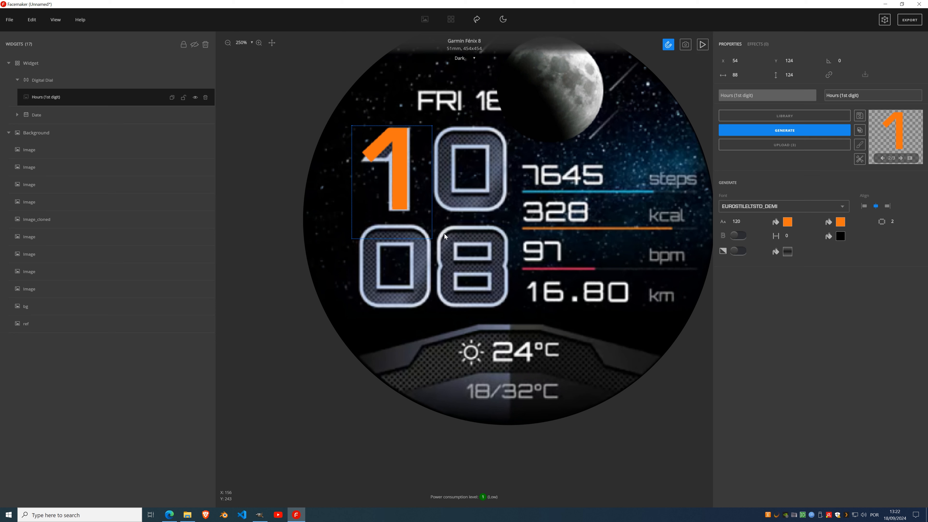
{"action": "scroll", "coordinate": [407, 173], "scroll_direction": "up", "scroll_amount": 5}
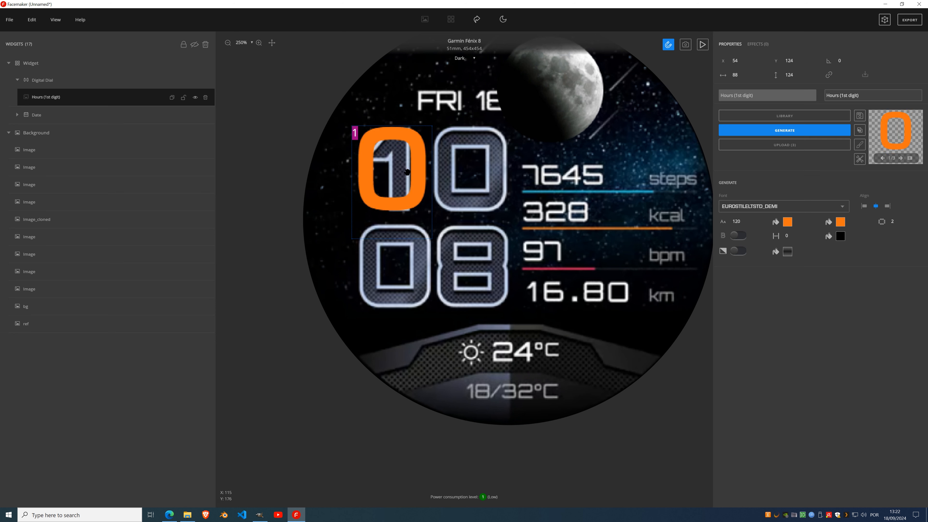
Add a generated Hours (2nd digit) image to the Digital Dial and place it beside the reference 08 at X 242, Y 234.
{"action": "left_click", "coordinate": [172, 80]}
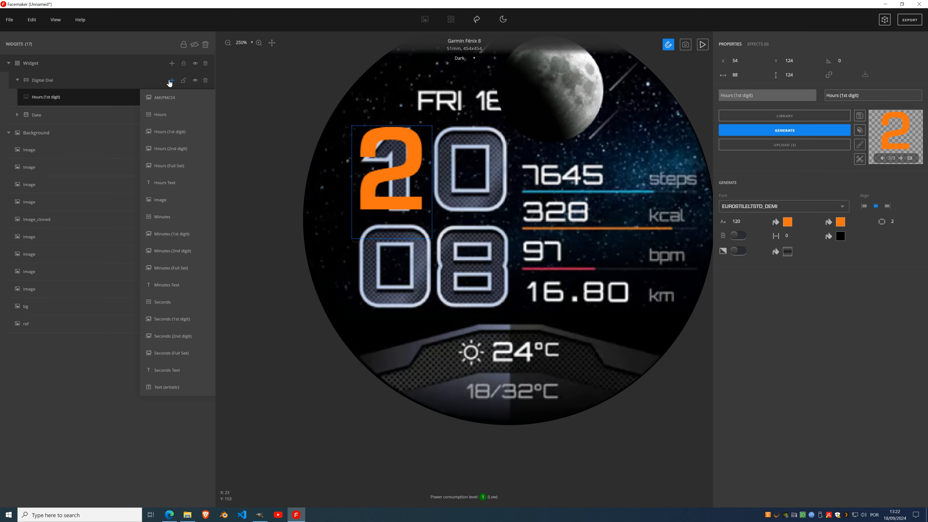
{"action": "left_click", "coordinate": [168, 156]}
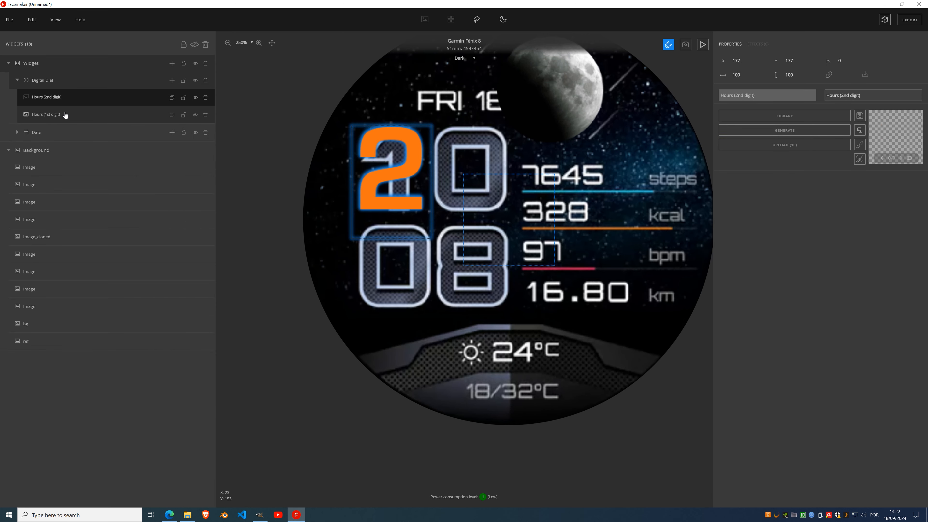
{"action": "left_click", "coordinate": [798, 130]}
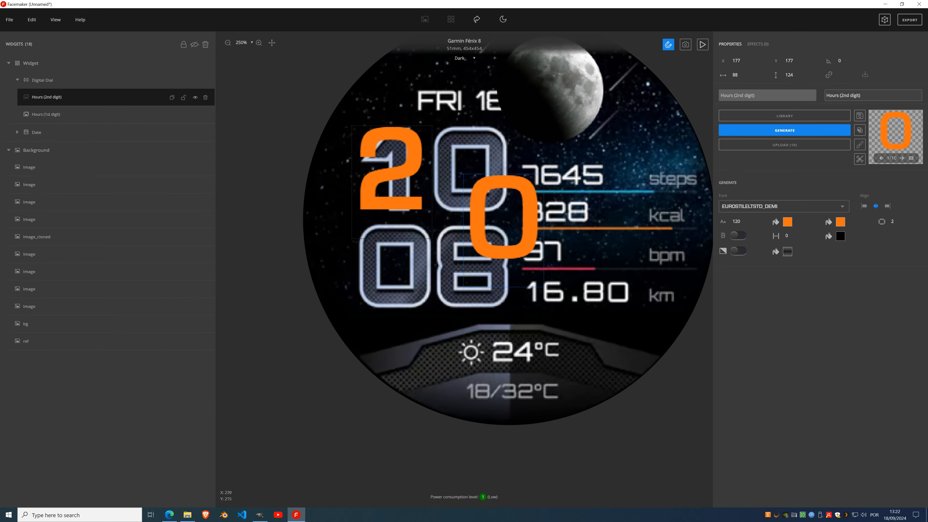
{"action": "left_click_drag", "start_coordinate": [519, 207], "coordinate": [559, 261]}
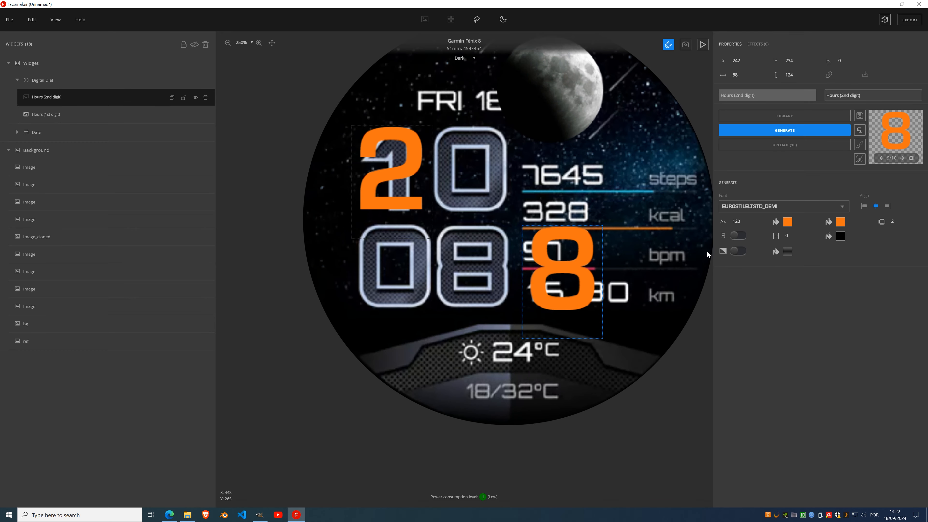
Set the second hour digit's font to RUSSOONE_REGULAR and cycle its frames to compare the 8 with the reference.
{"action": "left_click", "coordinate": [750, 205]}
{"action": "scroll", "coordinate": [751, 256], "scroll_direction": "down", "scroll_amount": 3}
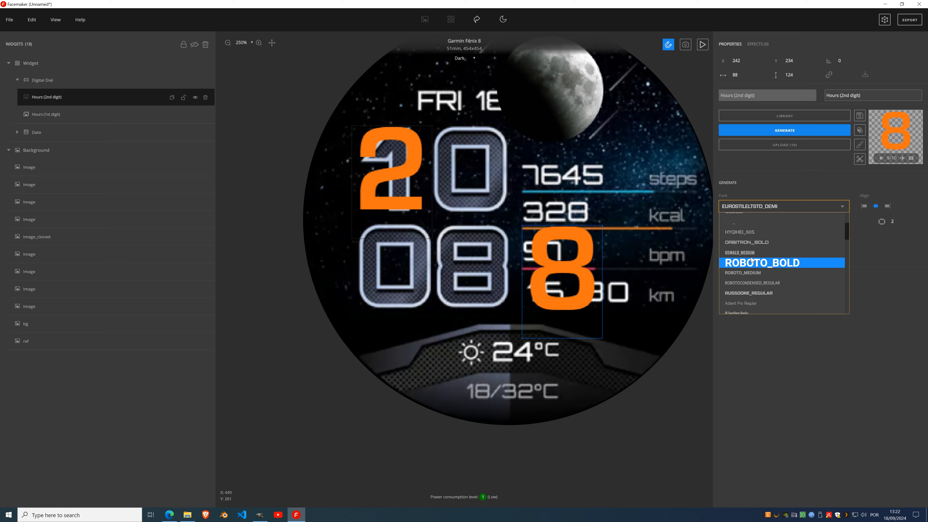
{"action": "left_click", "coordinate": [754, 293]}
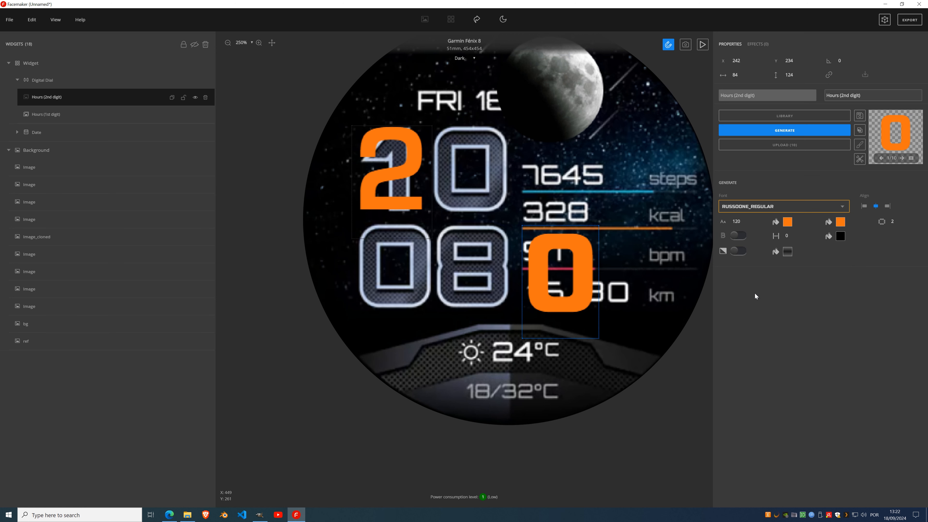
{"action": "scroll", "coordinate": [573, 269], "scroll_direction": "down", "scroll_amount": 2}
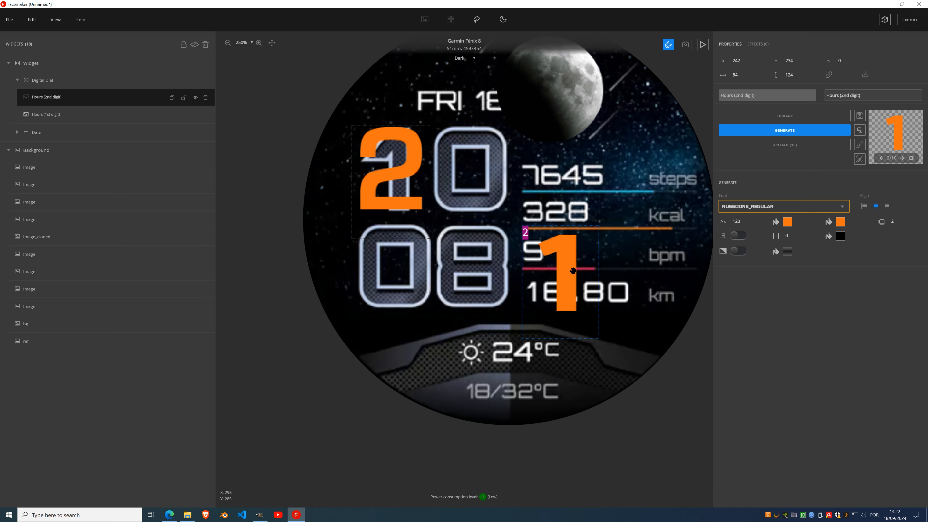
{"action": "scroll", "coordinate": [574, 271], "scroll_direction": "up", "scroll_amount": 4}
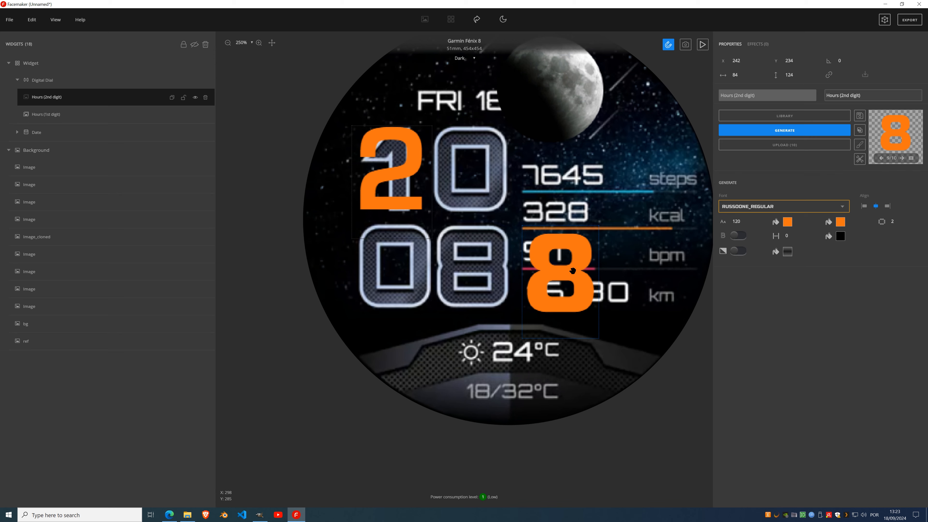
Compare the second hour digit with the reference 8, and place it over the reference hour's 0 at X 143, Y 120.
{"action": "left_click_drag", "start_coordinate": [574, 270], "coordinate": [486, 266]}
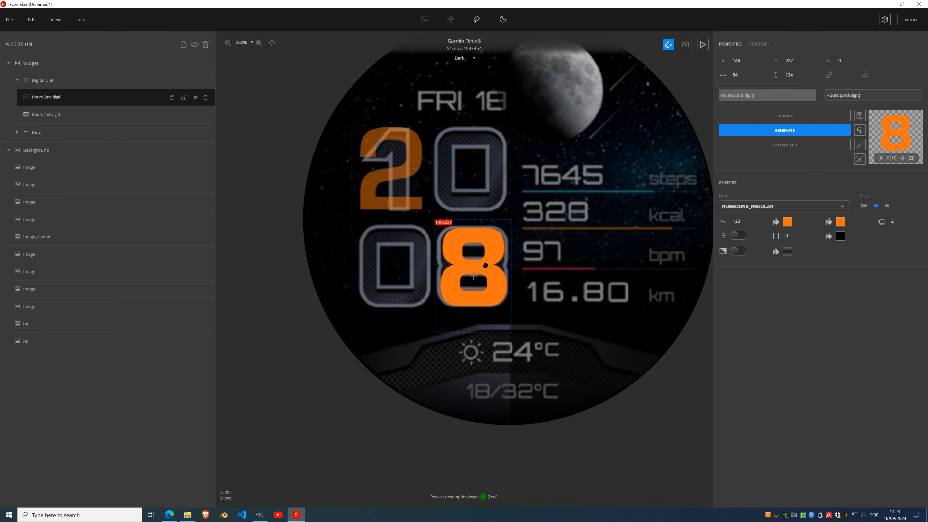
{"action": "left_click_drag", "start_coordinate": [485, 266], "coordinate": [470, 167]}
Set the first hour digit's font to RUSSOONE_REGULAR and align it over the reference 1 at X 56, Y 120.
{"action": "left_click", "coordinate": [393, 158]}
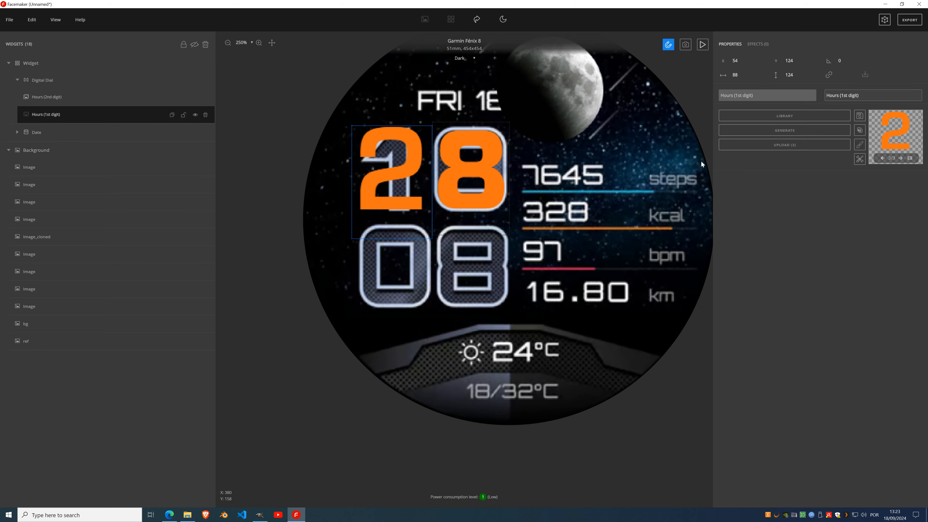
{"action": "left_click", "coordinate": [795, 130]}
{"action": "left_click", "coordinate": [767, 206]}
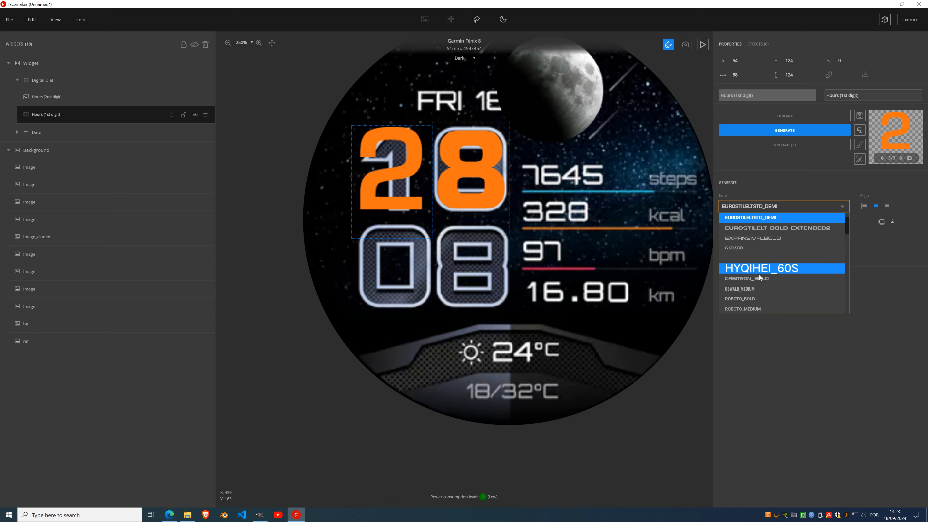
{"action": "scroll", "coordinate": [760, 278], "scroll_direction": "down", "scroll_amount": 3}
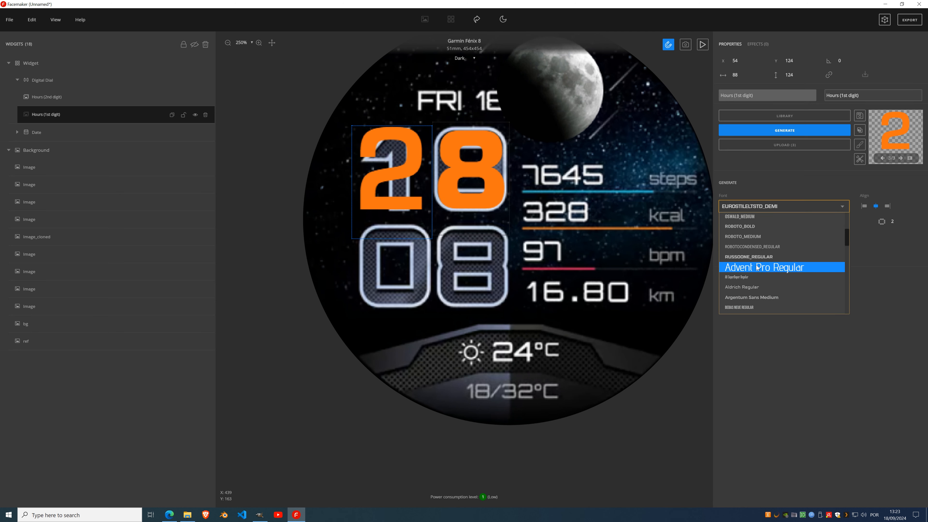
{"action": "left_click", "coordinate": [756, 257]}
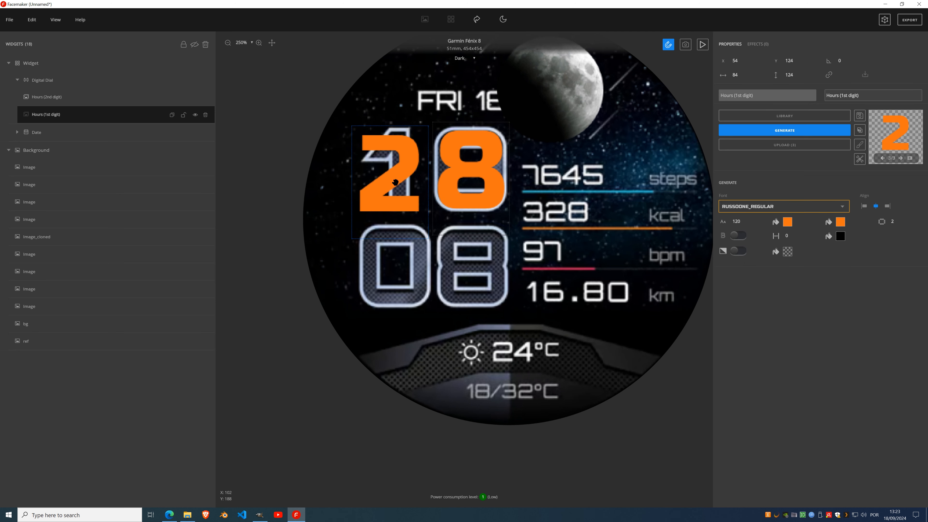
{"action": "left_click_drag", "start_coordinate": [395, 182], "coordinate": [393, 179]}
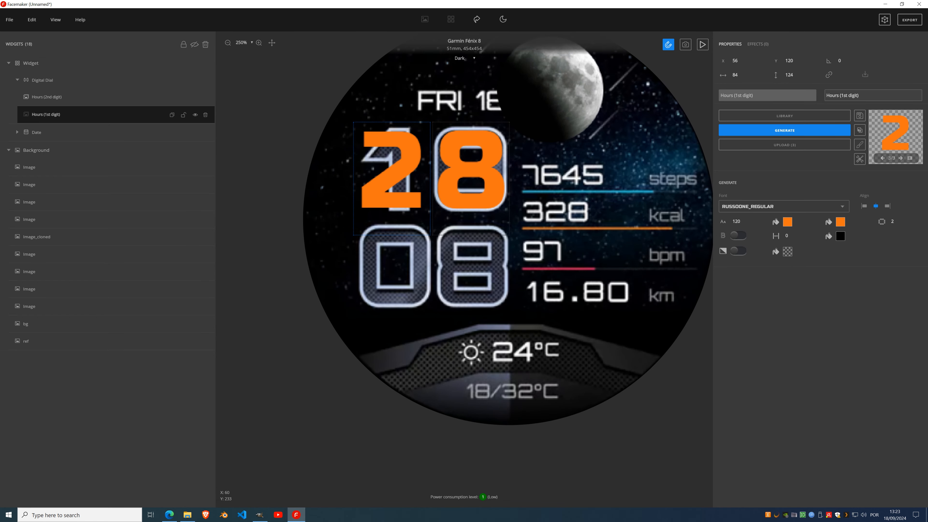
Add a generated Minutes (1st digit) image to the Digital Dial and place it over the reference 0 at X 58, Y 226.
{"action": "left_click", "coordinate": [166, 97]}
{"action": "left_click", "coordinate": [171, 81]}
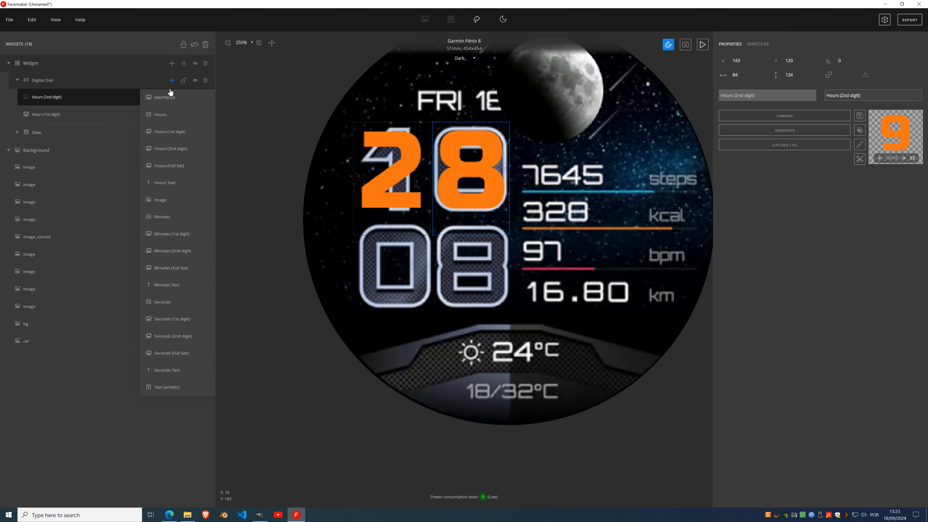
{"action": "left_click", "coordinate": [183, 240]}
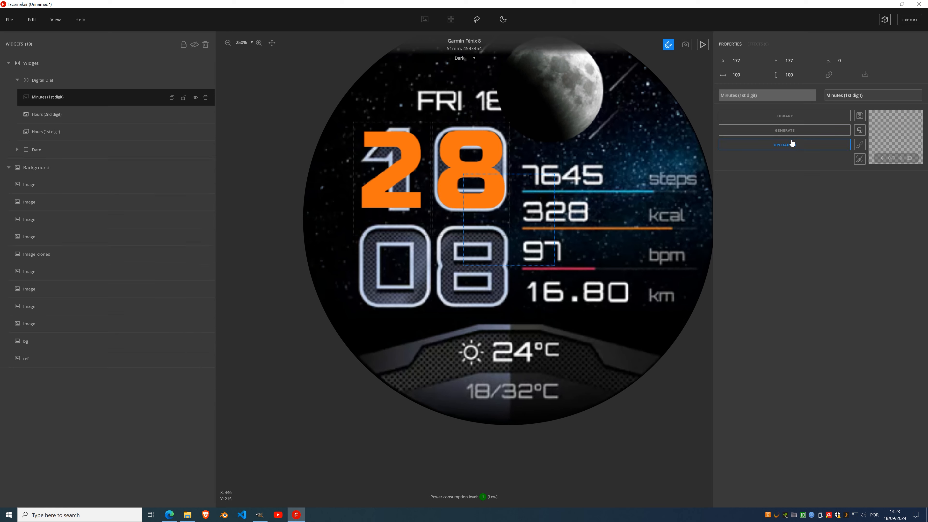
{"action": "left_click", "coordinate": [791, 131]}
{"action": "left_click_drag", "start_coordinate": [506, 238], "coordinate": [393, 275]}
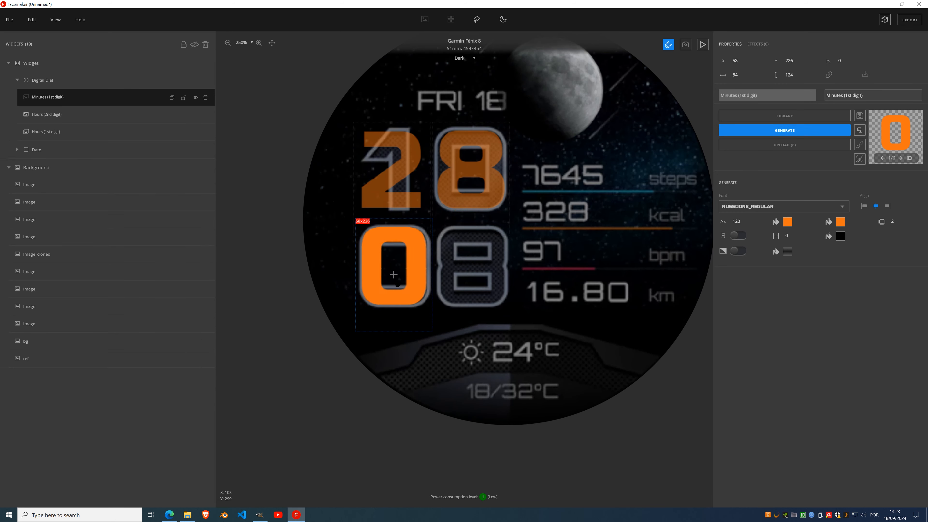
Add a generated Minutes (2nd digit) image to the Digital Dial and place it over the reference 8 at X 145, Y 226.
{"action": "left_click", "coordinate": [173, 82]}
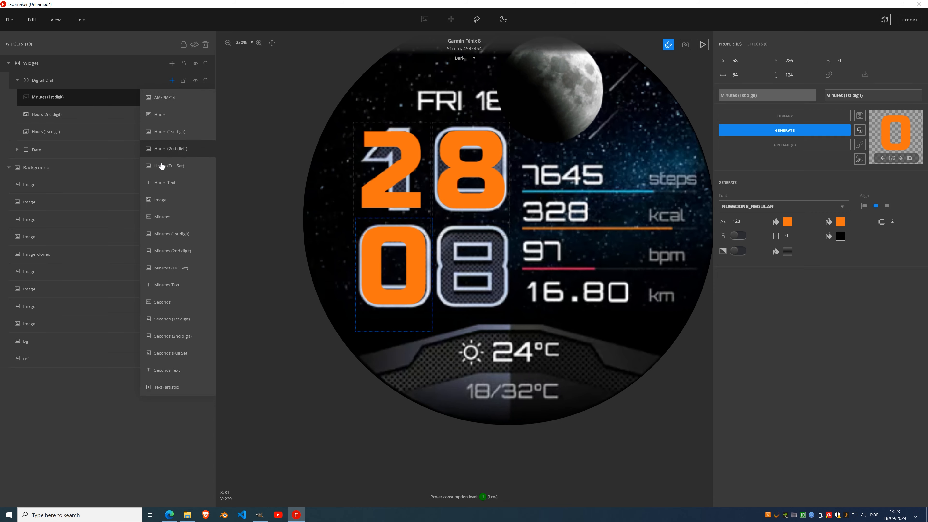
{"action": "left_click", "coordinate": [182, 255]}
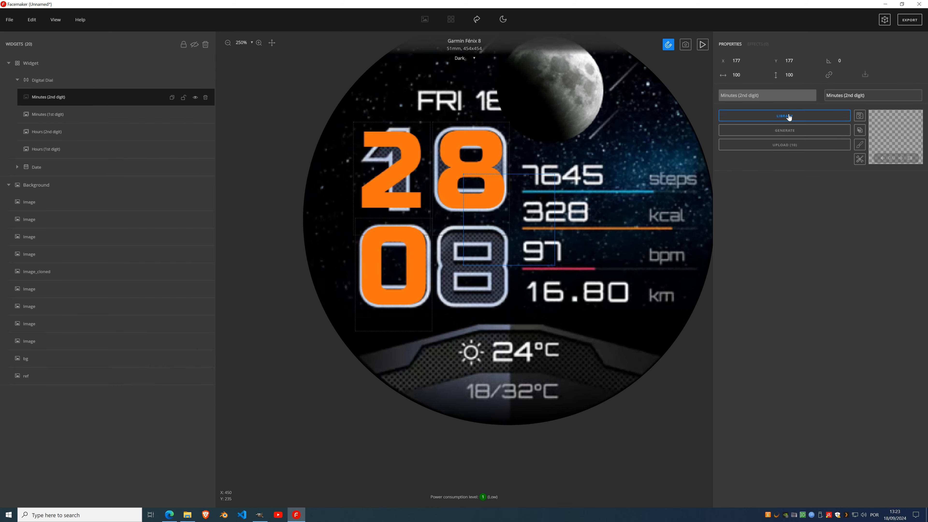
{"action": "left_click", "coordinate": [785, 130]}
{"action": "left_click_drag", "start_coordinate": [516, 222], "coordinate": [472, 274]}
{"action": "scroll", "coordinate": [491, 256], "scroll_direction": "up", "scroll_amount": 3}
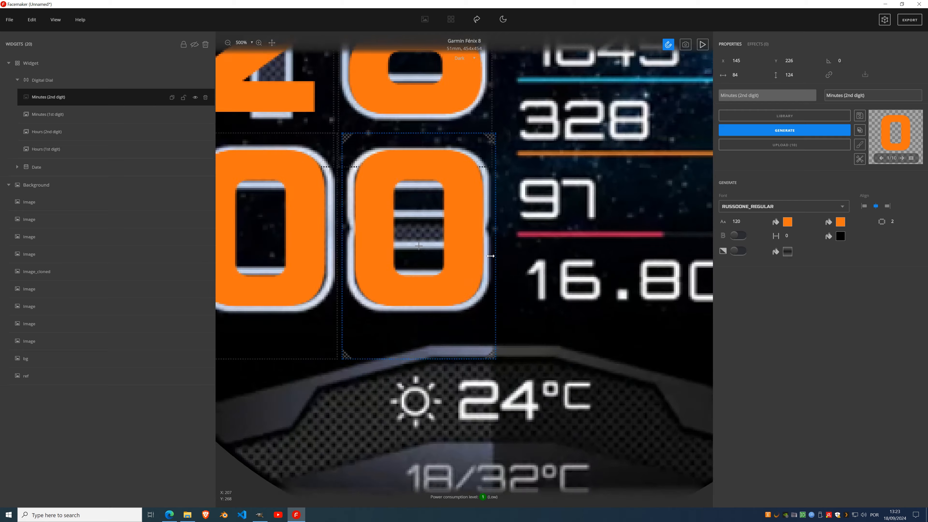
{"action": "scroll", "coordinate": [490, 256], "scroll_direction": "up", "scroll_amount": 1}
{"action": "scroll", "coordinate": [488, 260], "scroll_direction": "up", "scroll_amount": 1}
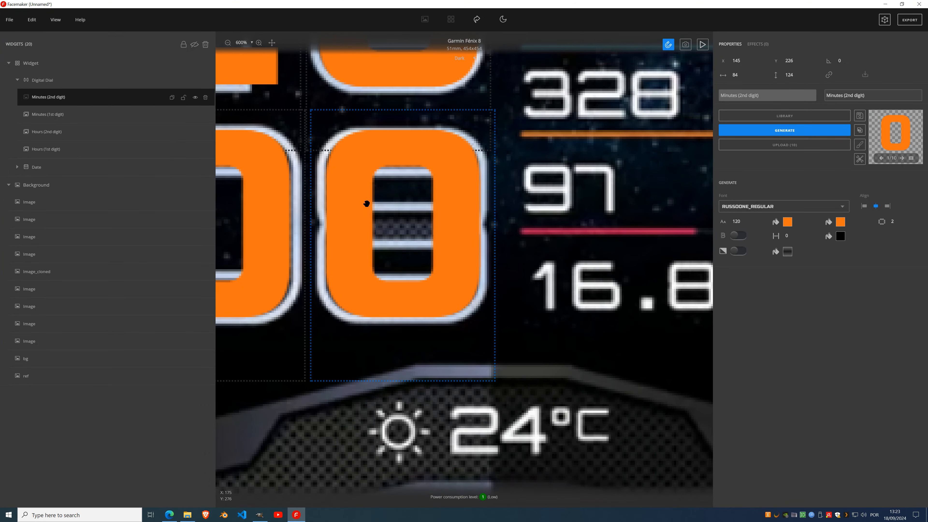
Crop the second and first minute digit images to their content.
{"action": "left_click", "coordinate": [788, 133]}
{"action": "left_click", "coordinate": [859, 159]}
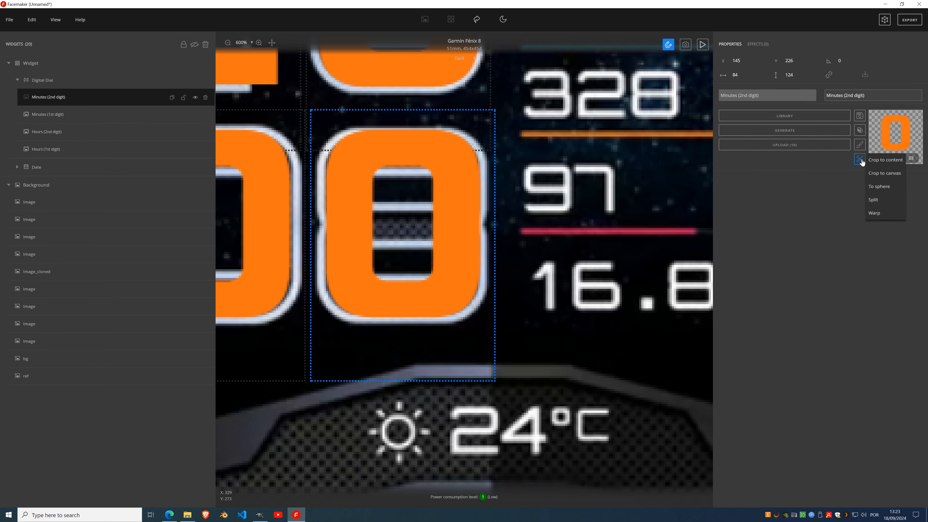
{"action": "left_click", "coordinate": [892, 161]}
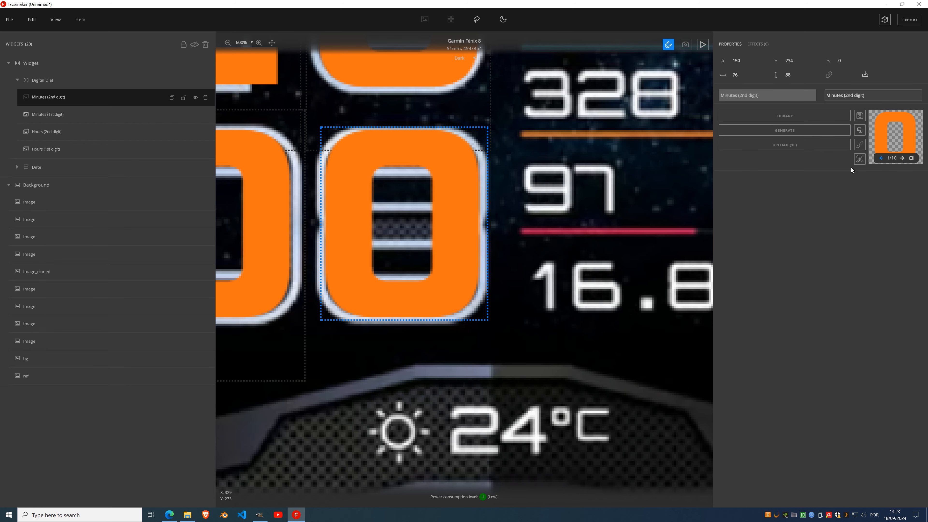
{"action": "left_click_drag", "start_coordinate": [479, 275], "coordinate": [624, 279]}
{"action": "left_click", "coordinate": [393, 243]}
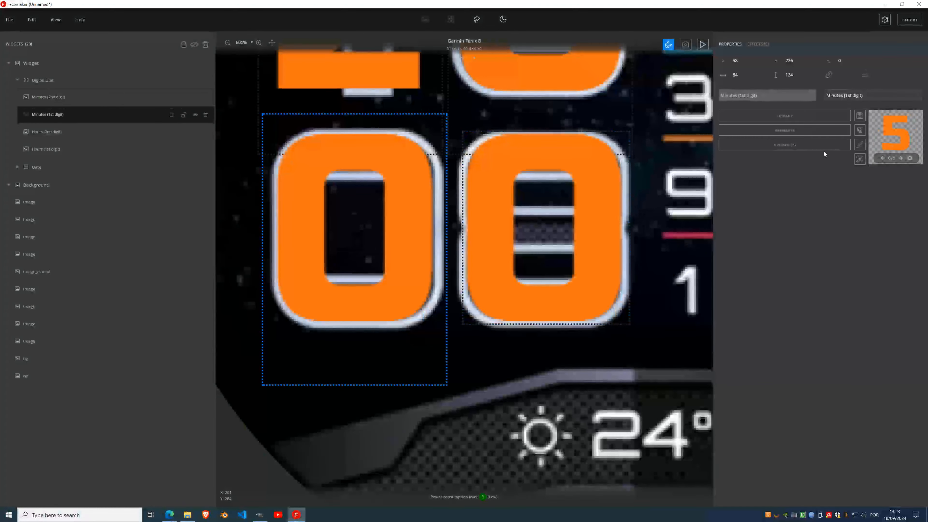
{"action": "left_click", "coordinate": [860, 159]}
{"action": "left_click", "coordinate": [878, 163]}
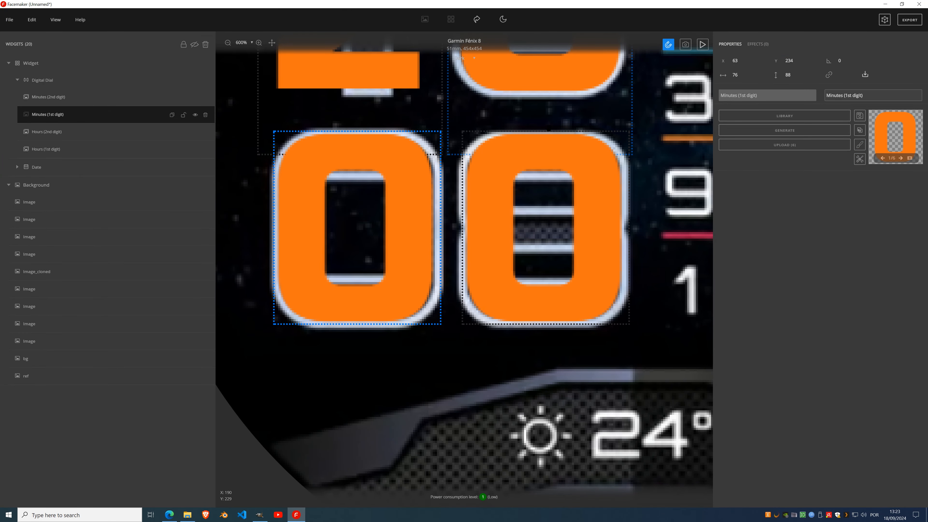
Crop the second and first hour digit images to their content.
{"action": "left_click_drag", "start_coordinate": [546, 174], "coordinate": [535, 338]}
{"action": "left_click", "coordinate": [546, 200]}
{"action": "left_click", "coordinate": [860, 159]}
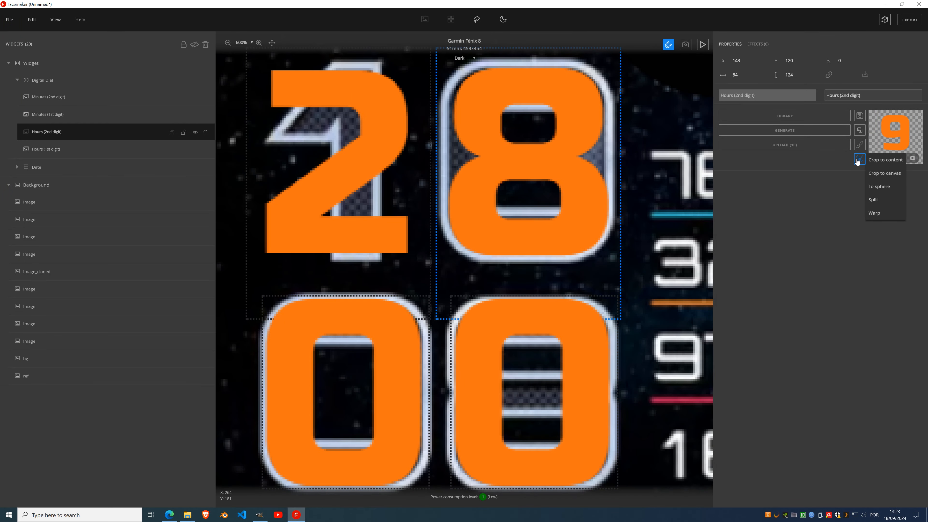
{"action": "left_click", "coordinate": [832, 167]}
{"action": "left_click", "coordinate": [375, 166]}
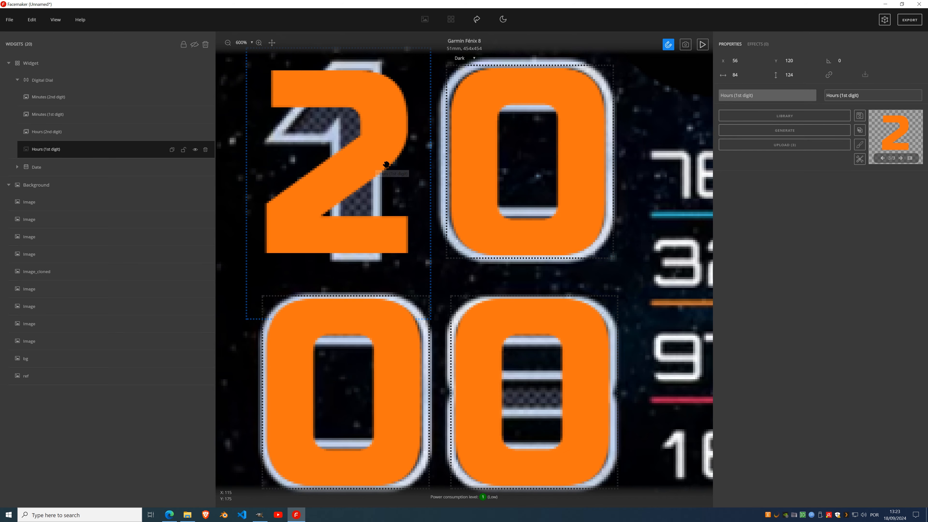
{"action": "left_click", "coordinate": [860, 161]}
{"action": "left_click", "coordinate": [879, 161]}
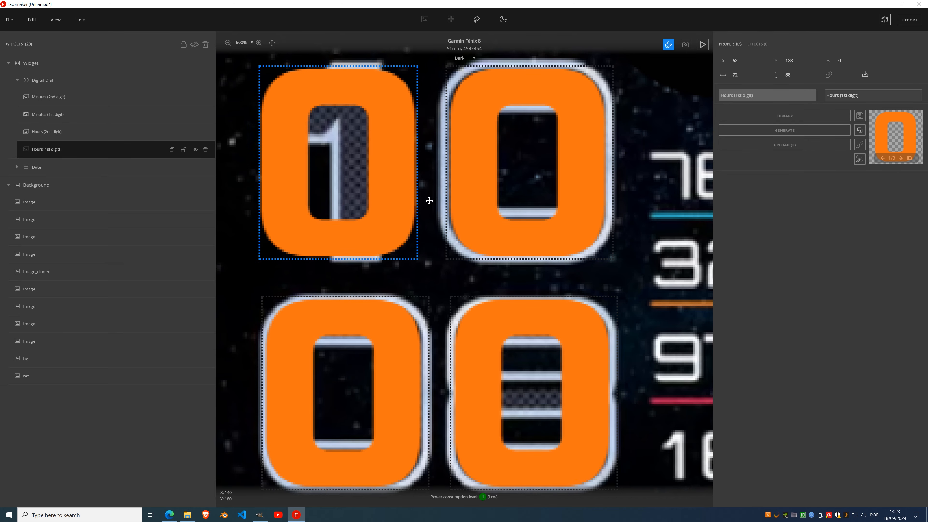
Reposition the second hour digit at X 150, Y 128 and the first minute digit at X 60, Y 234, keeping the first hour digit at X 62, Y 128.
{"action": "scroll", "coordinate": [424, 237], "scroll_direction": "up", "scroll_amount": 2}
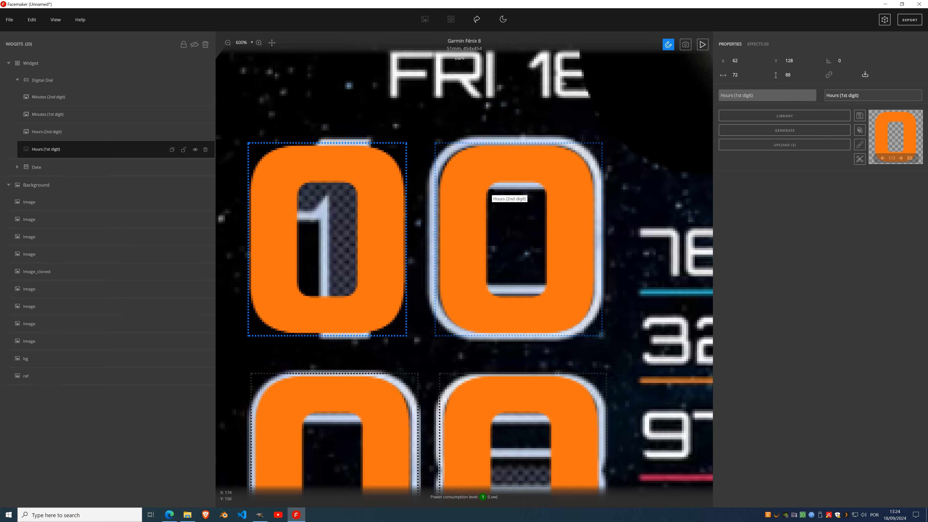
{"action": "scroll", "coordinate": [492, 195], "scroll_direction": "down", "scroll_amount": 5}
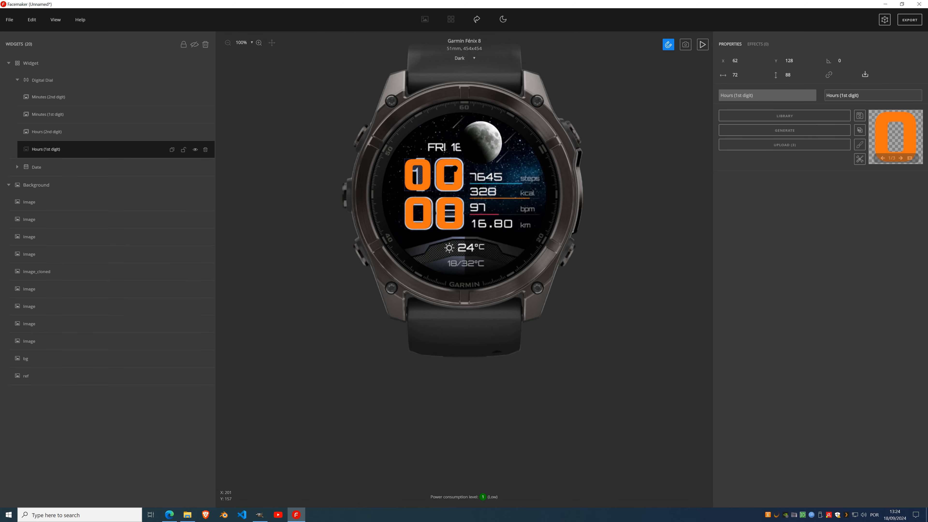
{"action": "left_click", "coordinate": [452, 177]}
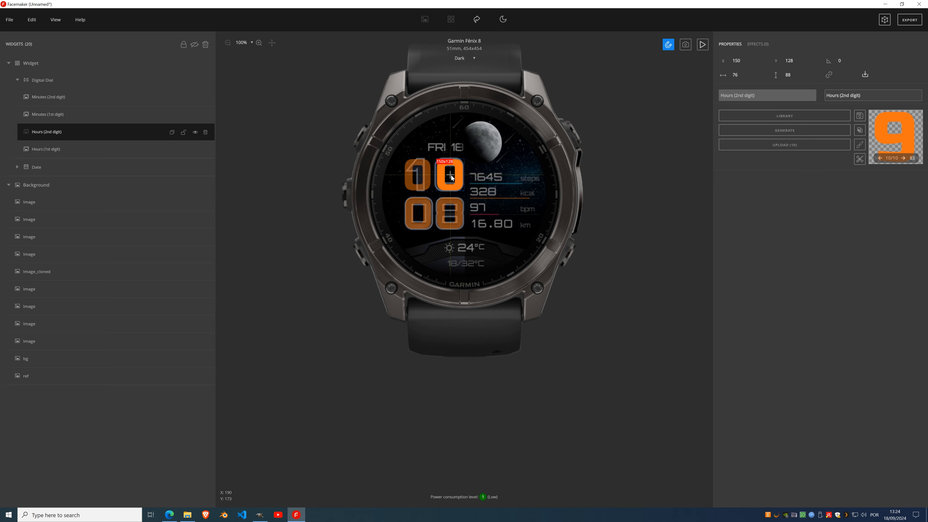
{"action": "left_click", "coordinate": [418, 213]}
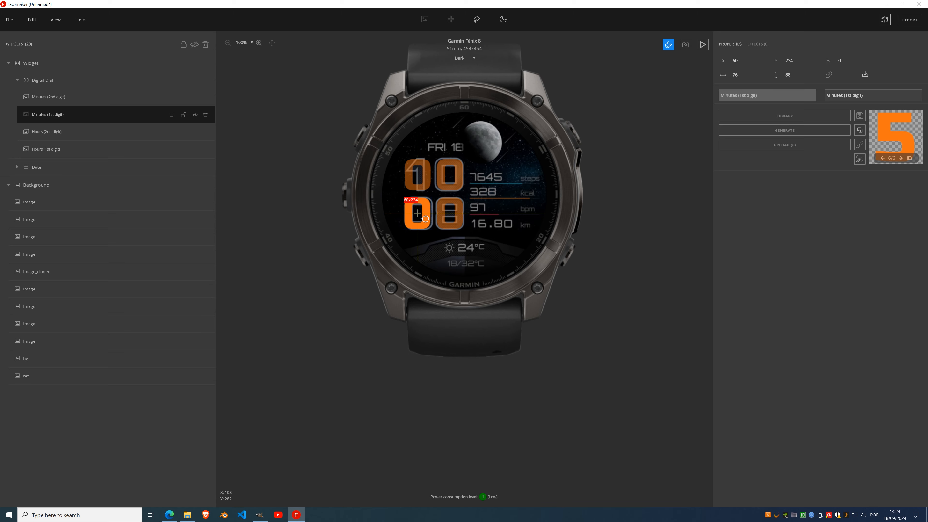
{"action": "left_click", "coordinate": [419, 172]}
{"action": "left_click_drag", "start_coordinate": [419, 173], "coordinate": [419, 175]}
{"action": "scroll", "coordinate": [431, 175], "scroll_direction": "up", "scroll_amount": 4}
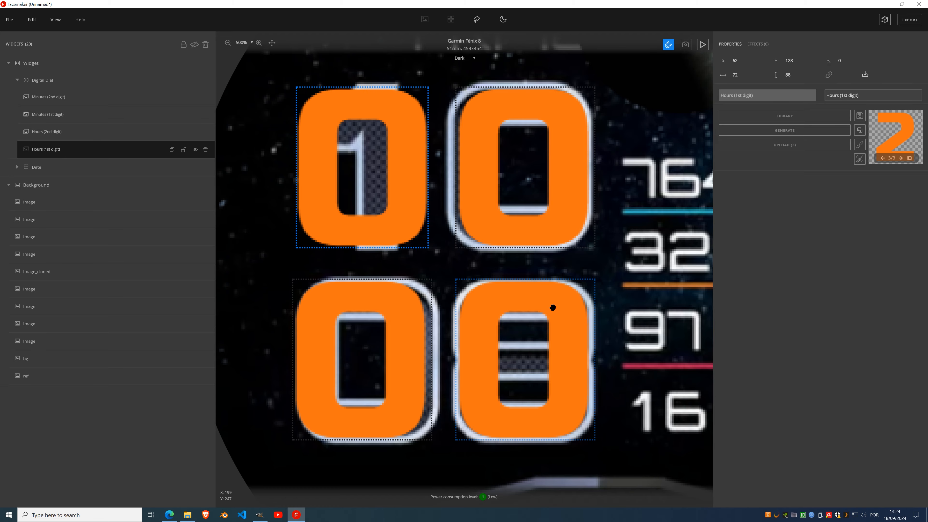
Hide the Digital Dial digits and examine the styling of the reference time's numerals.
{"action": "scroll", "coordinate": [488, 220], "scroll_direction": "down", "scroll_amount": 4}
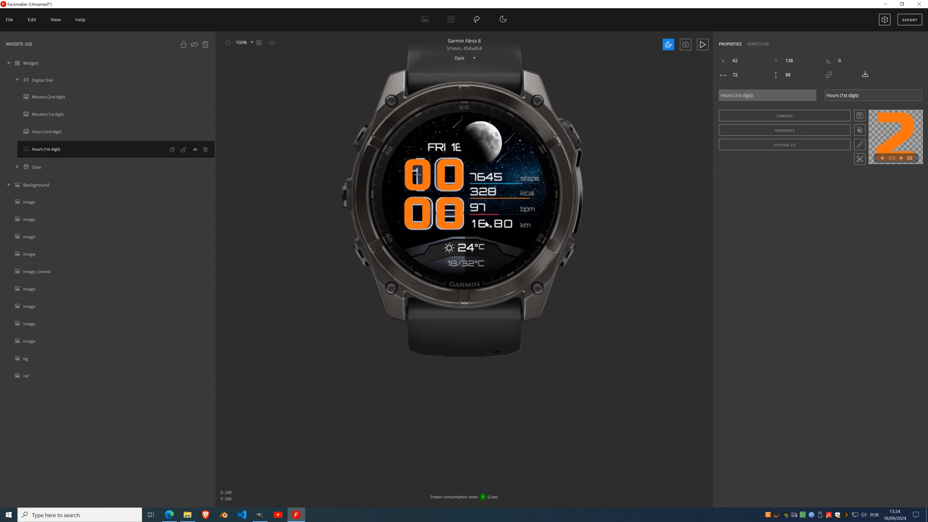
{"action": "scroll", "coordinate": [433, 187], "scroll_direction": "up", "scroll_amount": 3}
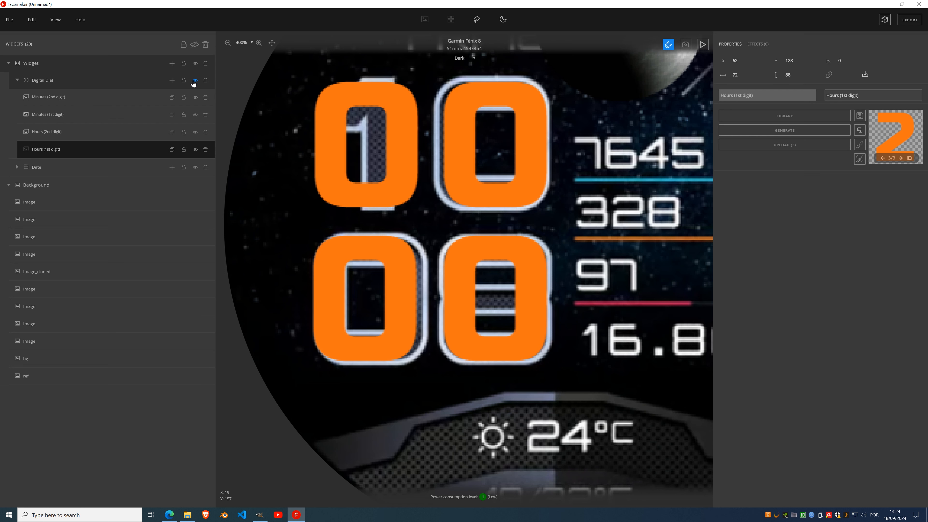
{"action": "left_click", "coordinate": [195, 80]}
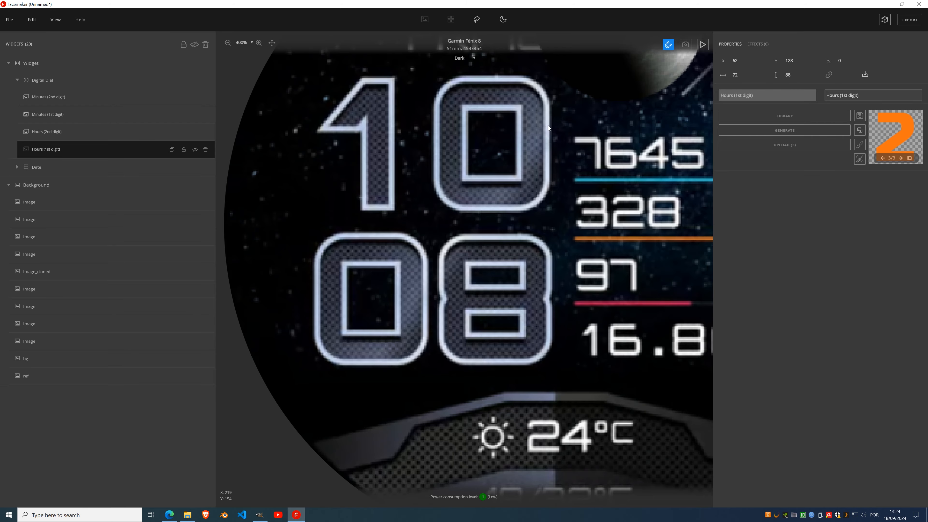
{"action": "scroll", "coordinate": [501, 238], "scroll_direction": "down", "scroll_amount": 5}
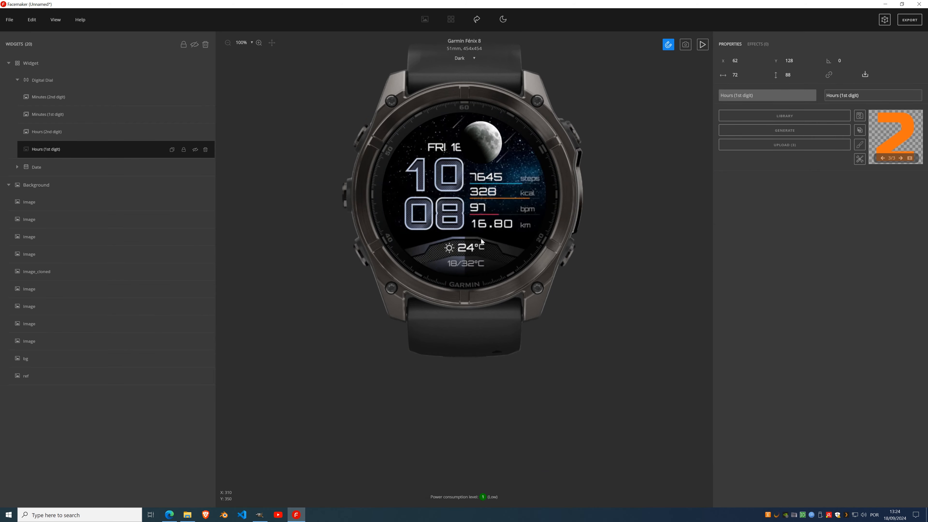
{"action": "scroll", "coordinate": [428, 199], "scroll_direction": "up", "scroll_amount": 6}
{"action": "scroll", "coordinate": [436, 216], "scroll_direction": "down", "scroll_amount": 2}
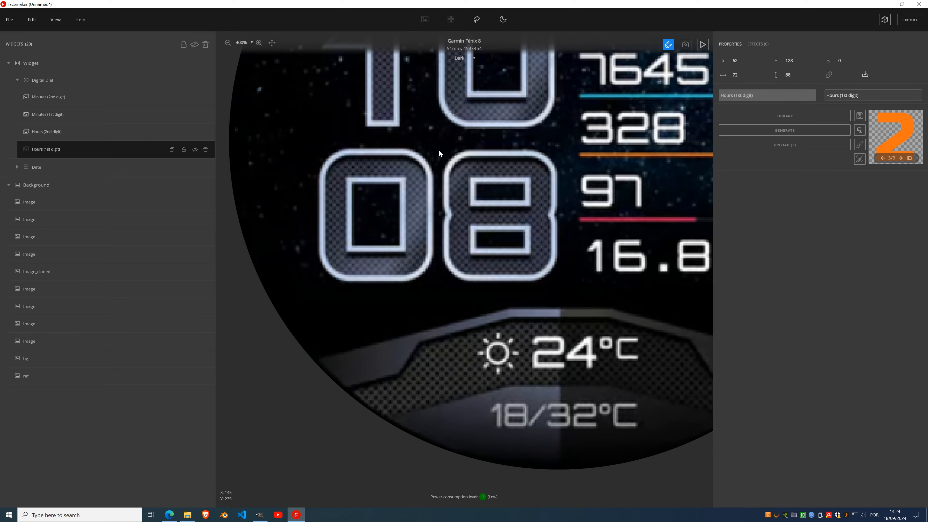
{"action": "left_click_drag", "start_coordinate": [441, 134], "coordinate": [418, 272]}
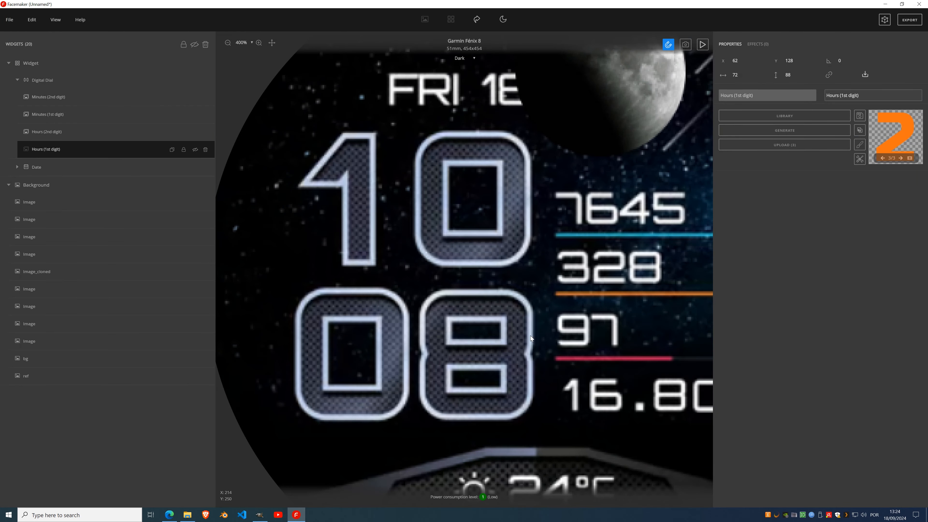
{"action": "left_click_drag", "start_coordinate": [479, 379], "coordinate": [479, 260]}
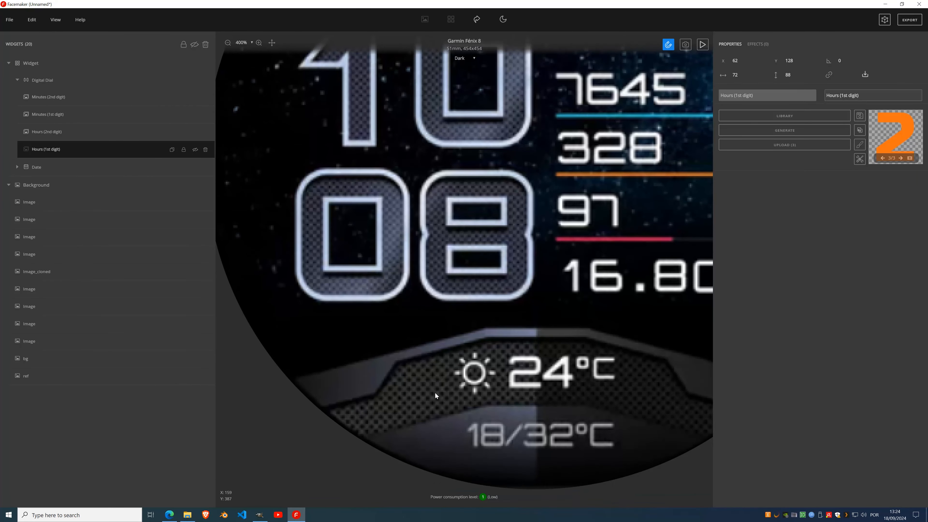
{"action": "mouse_move", "coordinate": [395, 210]}
{"action": "left_mouse_down"}
{"action": "mouse_move", "coordinate": [403, 274]}
{"action": "mouse_move", "coordinate": [388, 206]}
{"action": "left_mouse_up"}
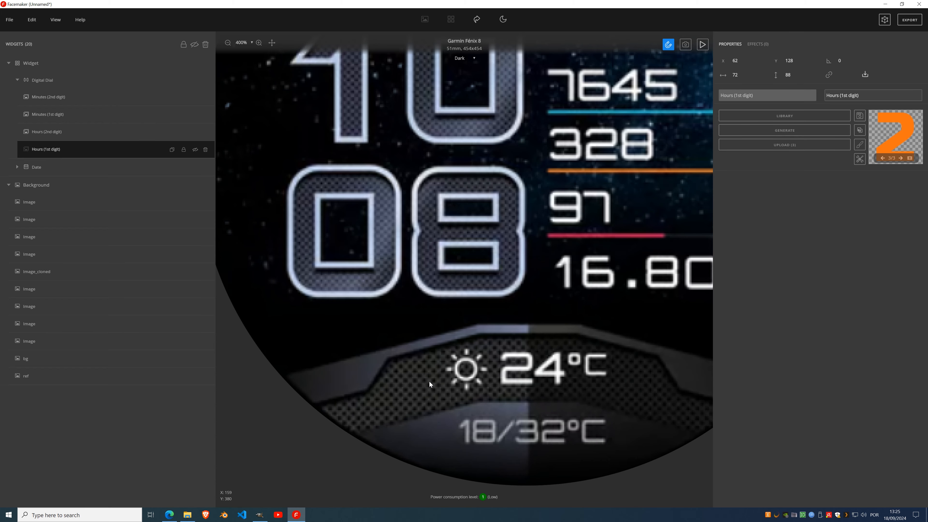
Duplicate the Hours (1st digit) image within the Digital Dial.
{"action": "scroll", "coordinate": [331, 219], "scroll_direction": "up", "scroll_amount": 5}
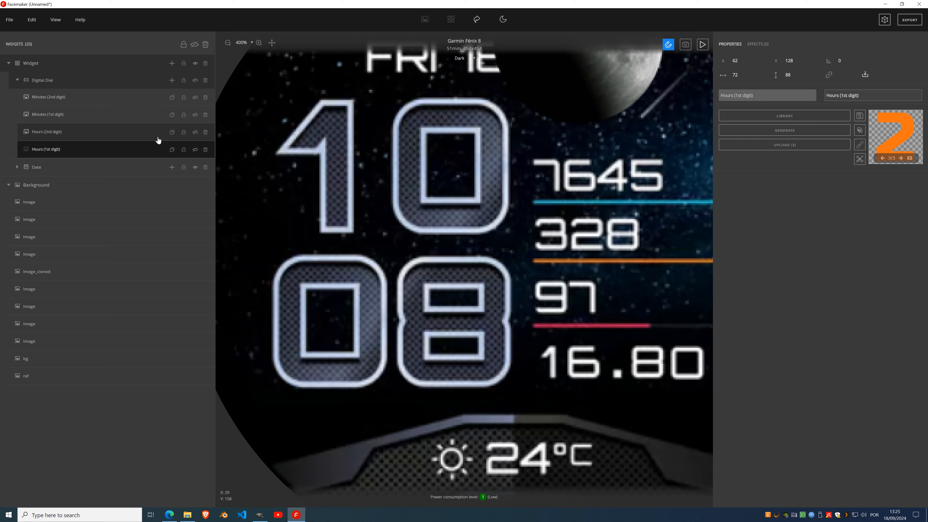
{"action": "left_click", "coordinate": [172, 150]}
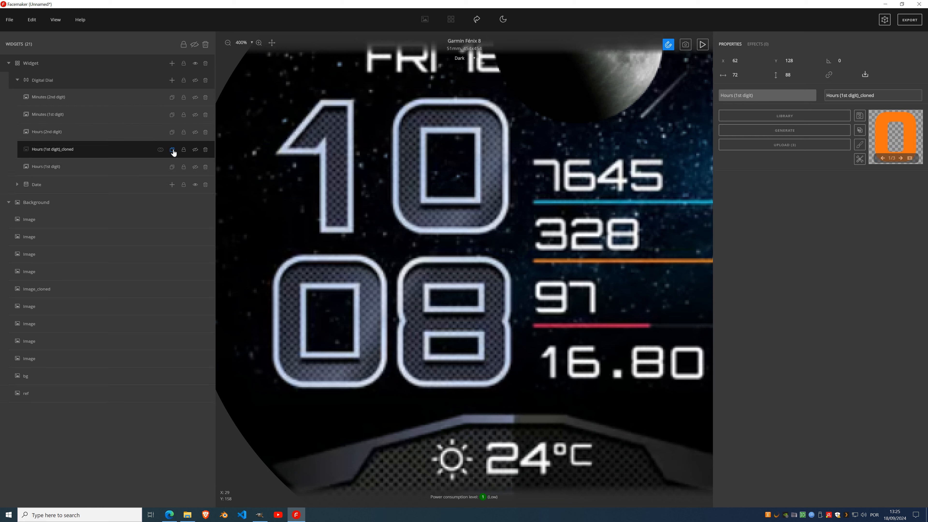
Duplicate the Hours (2nd digit), Minutes (1st digit) and Minutes (2nd digit) images within the Digital Dial.
{"action": "left_click", "coordinate": [172, 132]}
{"action": "left_click", "coordinate": [172, 114]}
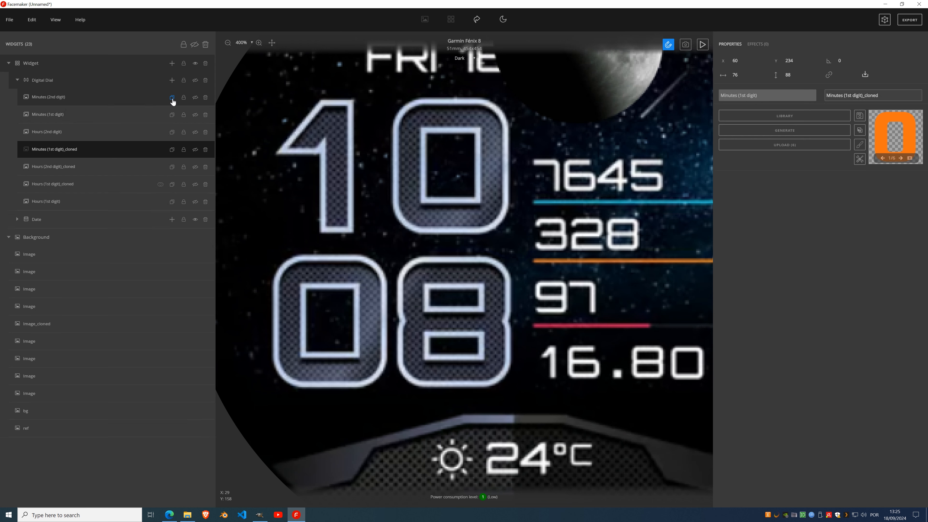
{"action": "left_click", "coordinate": [173, 98]}
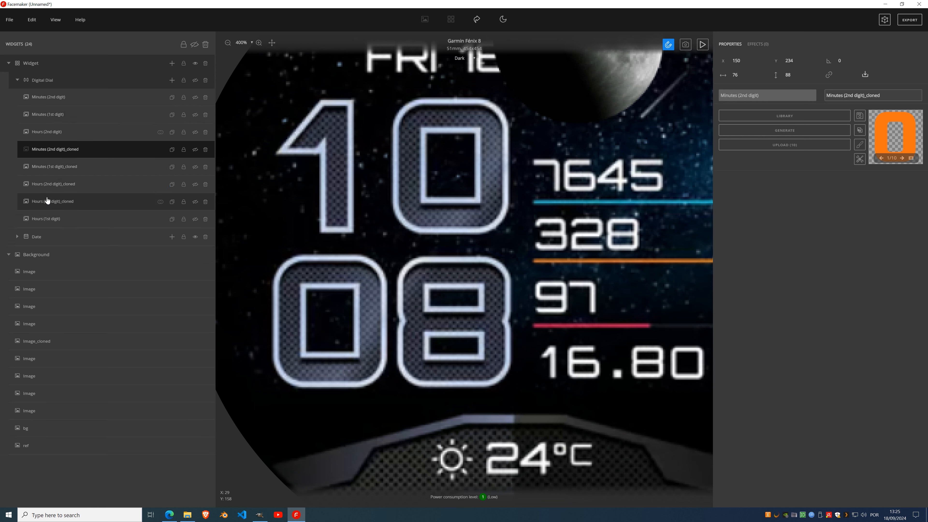
Show the Hours (1st digit) image and its clone, and add a Fill color effect in #000000 to the original.
{"action": "left_click", "coordinate": [195, 202]}
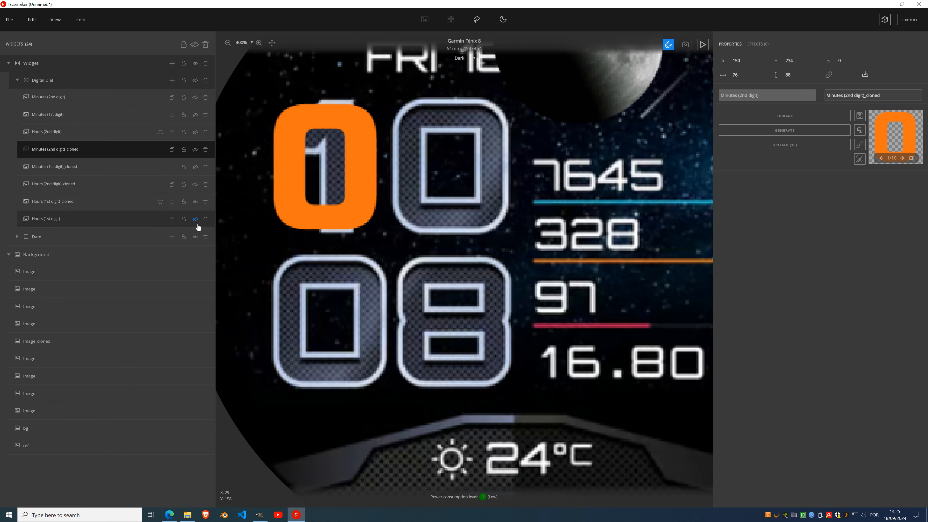
{"action": "left_click", "coordinate": [195, 220]}
{"action": "left_click", "coordinate": [87, 222]}
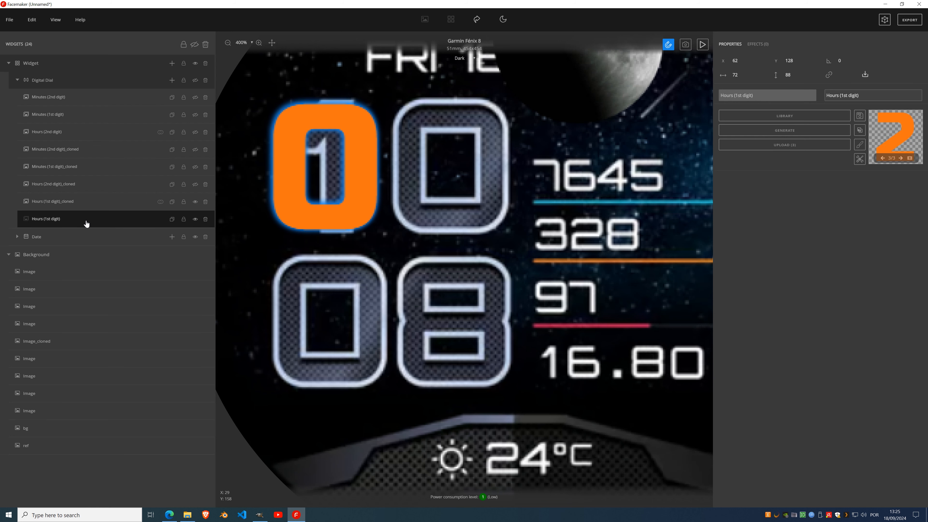
{"action": "left_click", "coordinate": [766, 47]}
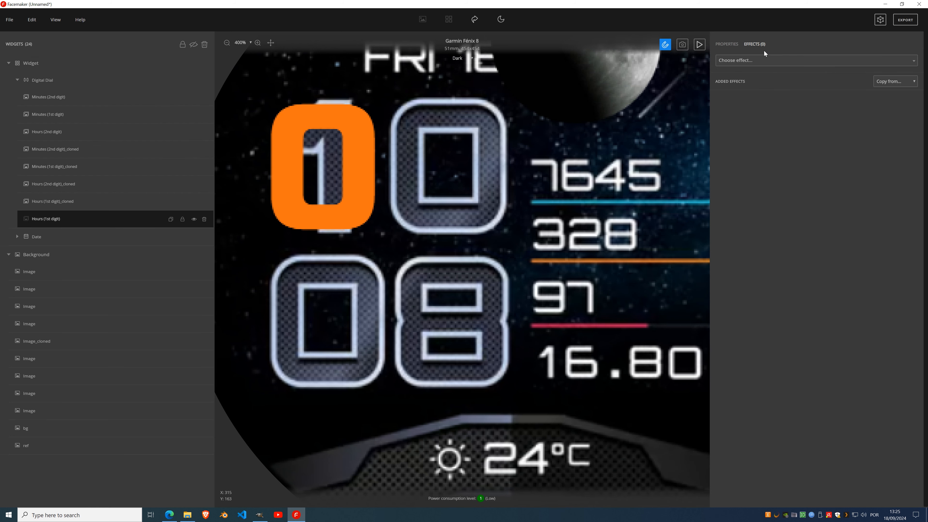
{"action": "left_click", "coordinate": [759, 64]}
{"action": "type", "text": "fill"}
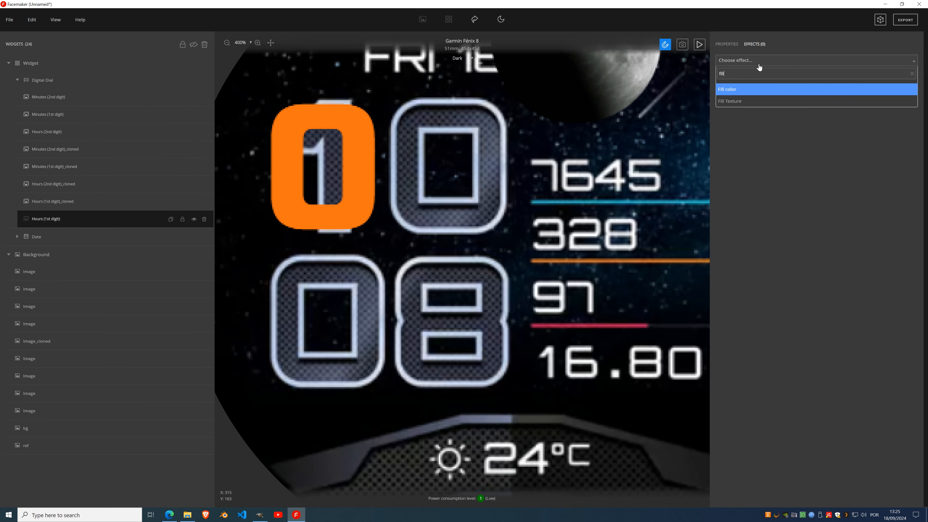
{"action": "left_click", "coordinate": [733, 94]}
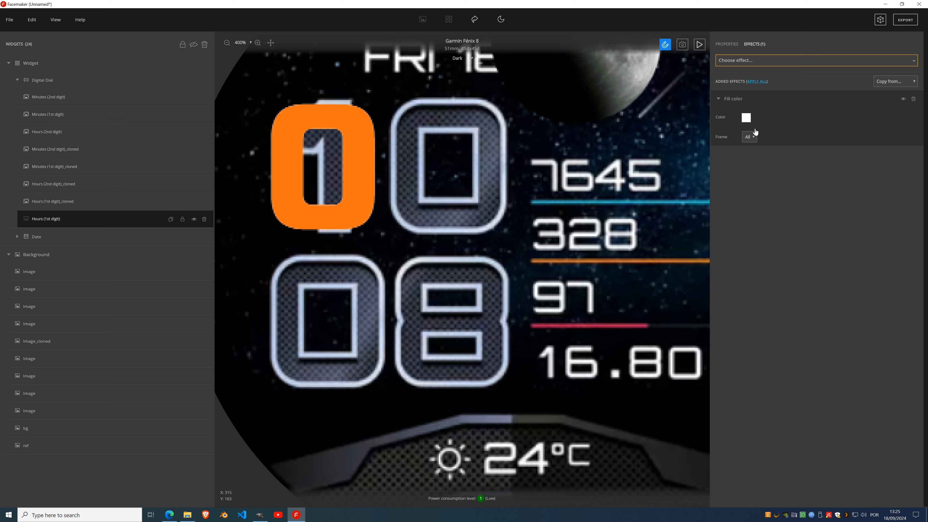
{"action": "left_click", "coordinate": [746, 117]}
{"action": "left_click", "coordinate": [99, 297]}
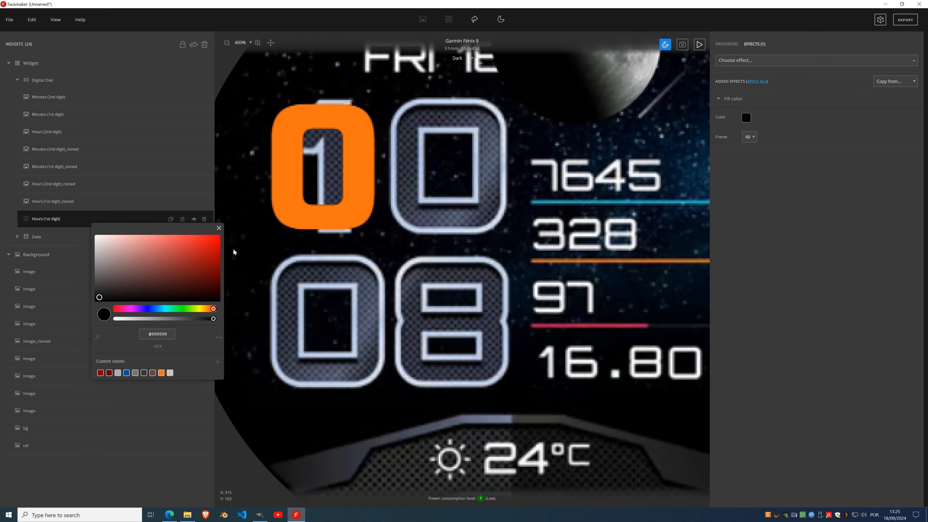
{"action": "left_click", "coordinate": [219, 229]}
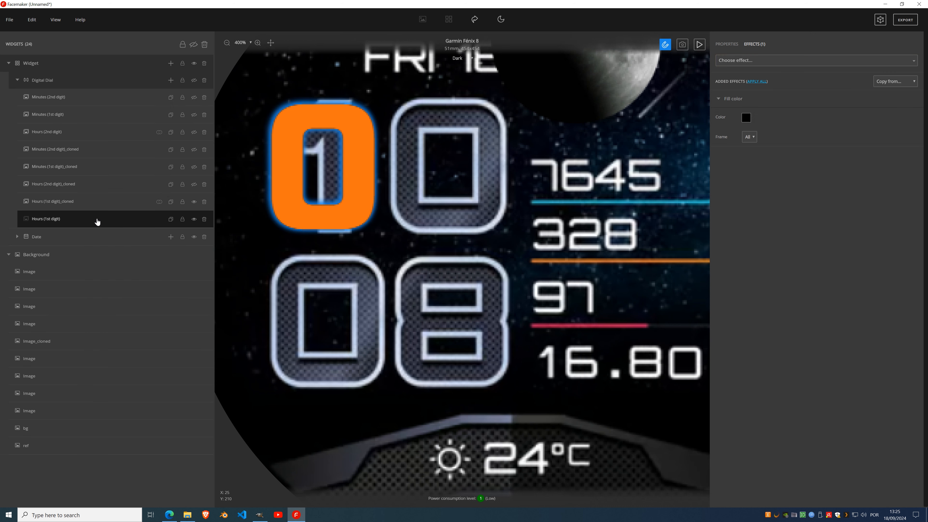
Hide the Hours (1st digit)_cloned image to expose the filled original beneath it.
{"action": "left_click", "coordinate": [194, 202]}
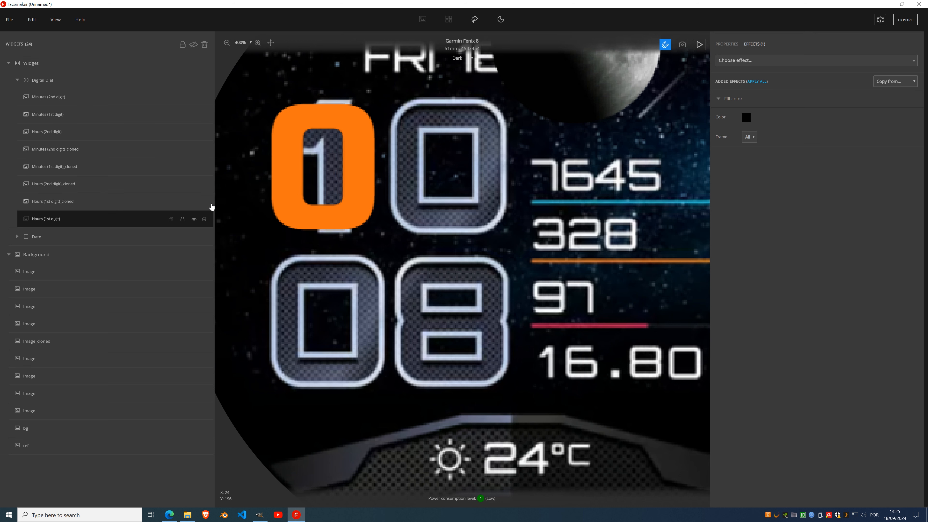
{"action": "left_click", "coordinate": [102, 204]}
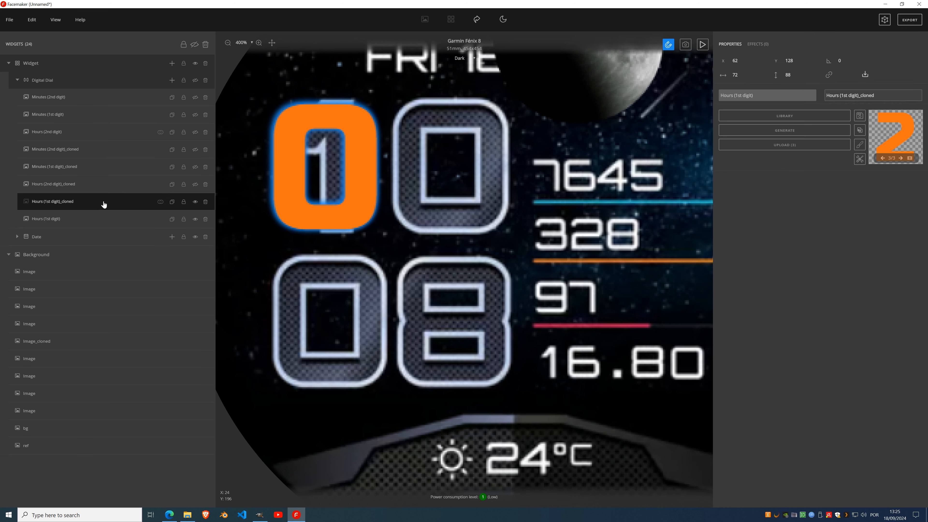
{"action": "left_click", "coordinate": [194, 202]}
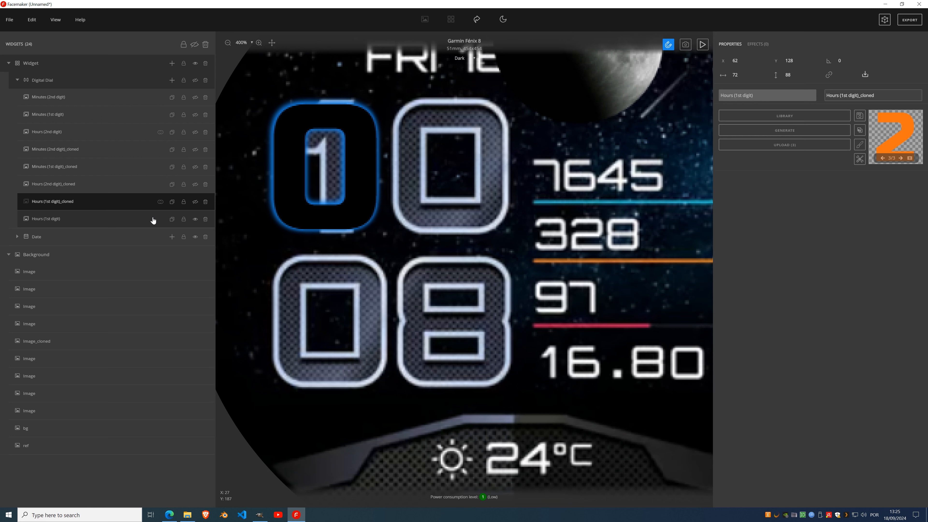
Check which dial position each remaining original and cloned digit image occupies by switching their visibility.
{"action": "left_click", "coordinate": [195, 167]}
{"action": "left_click", "coordinate": [195, 133]}
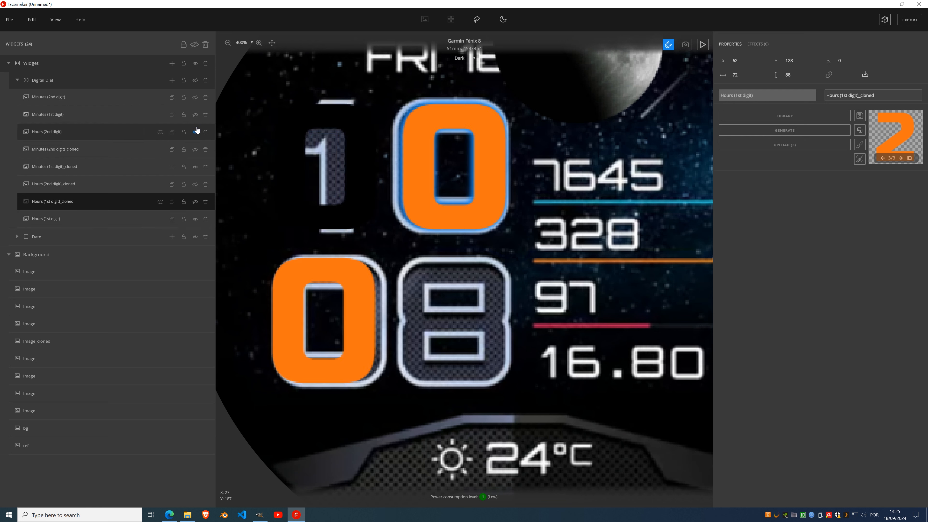
{"action": "left_click", "coordinate": [197, 104]}
{"action": "left_click", "coordinate": [197, 104]}
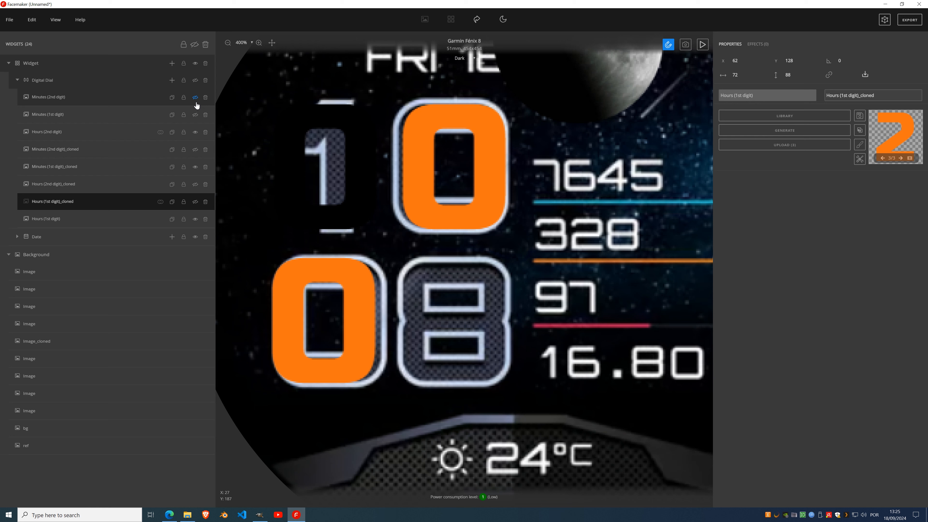
{"action": "left_click", "coordinate": [196, 132]}
{"action": "left_click", "coordinate": [195, 167]}
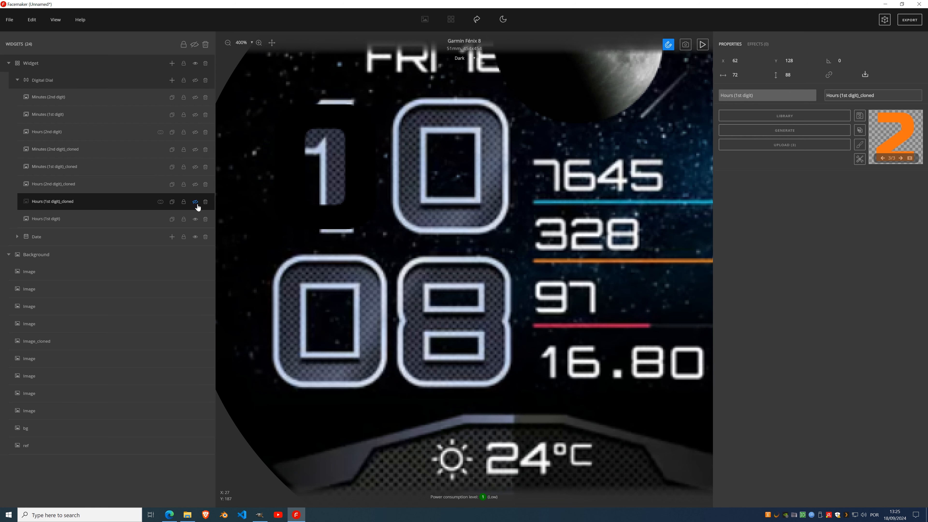
{"action": "left_click", "coordinate": [195, 184]}
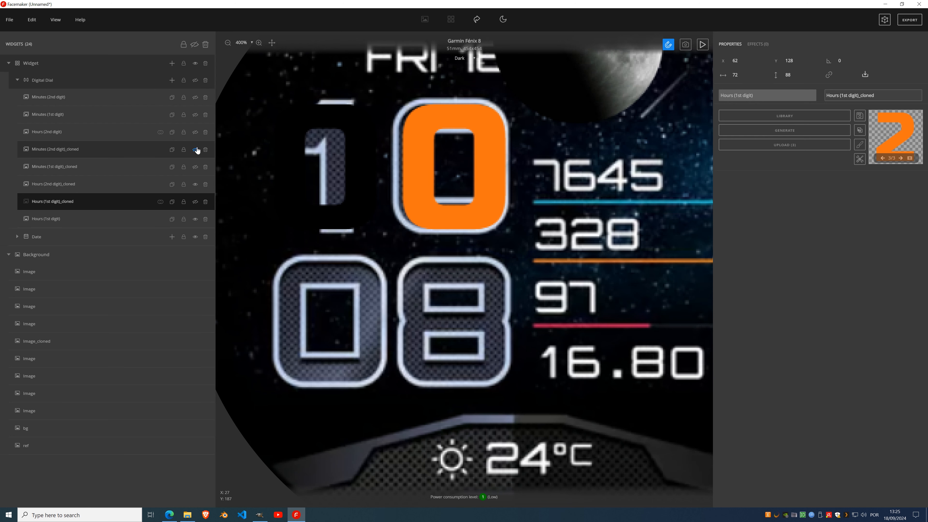
{"action": "left_click", "coordinate": [195, 150]}
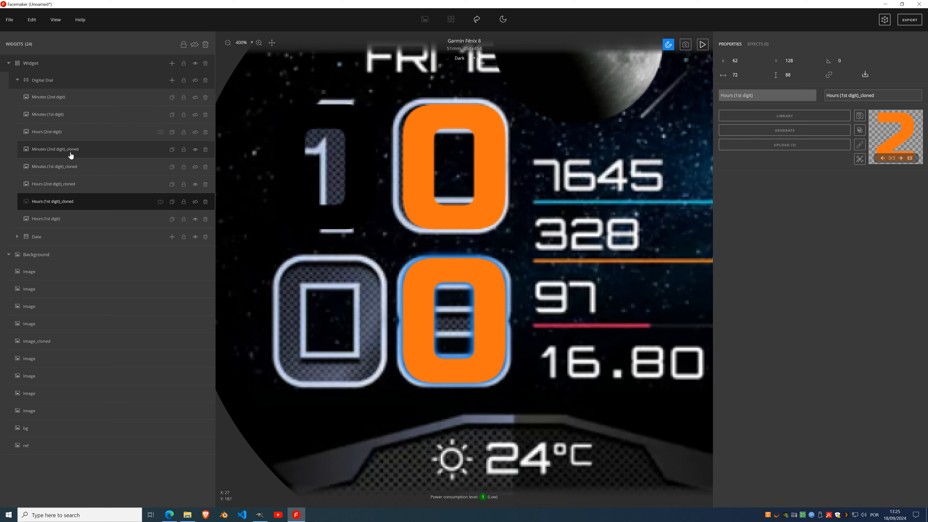
{"action": "left_click", "coordinate": [196, 150]}
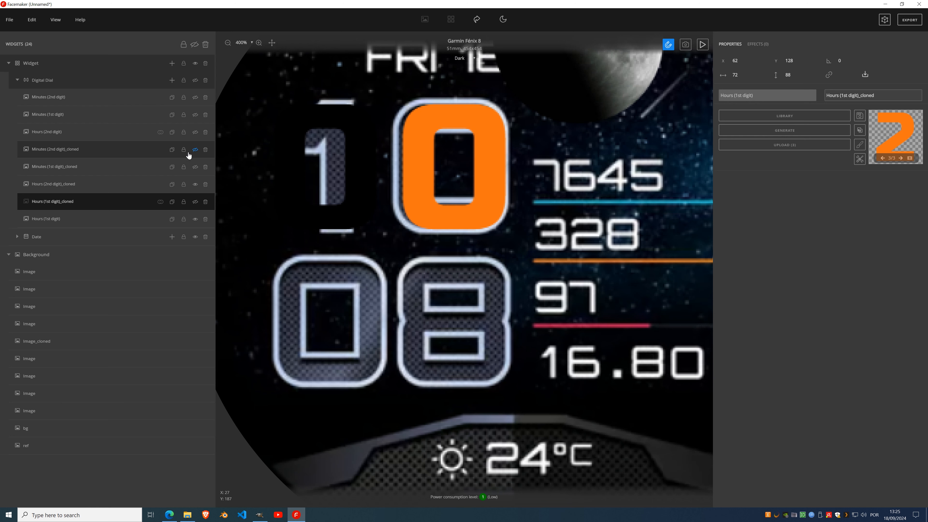
{"action": "left_click", "coordinate": [64, 171]}
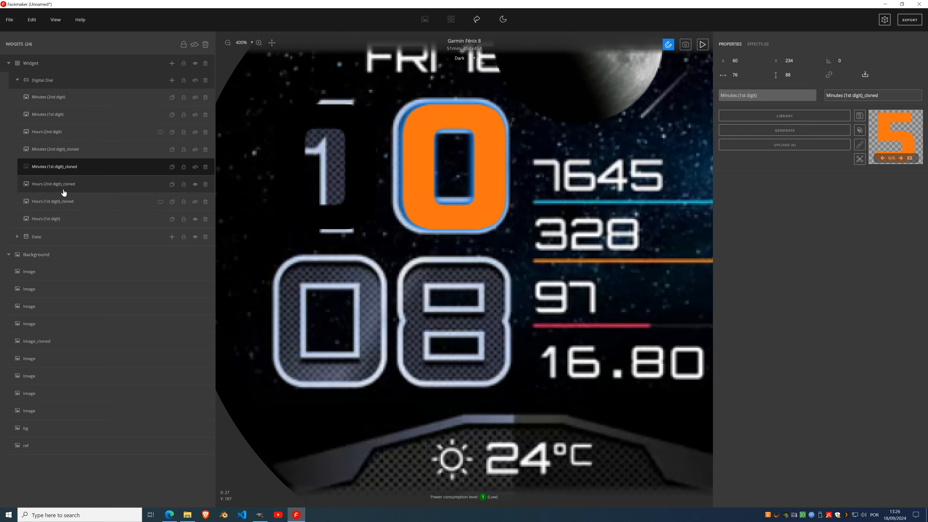
Reorder the digit images so each original sits directly below its clone, and show the original second hour digit and both original minute digits.
{"action": "left_click", "coordinate": [53, 136]}
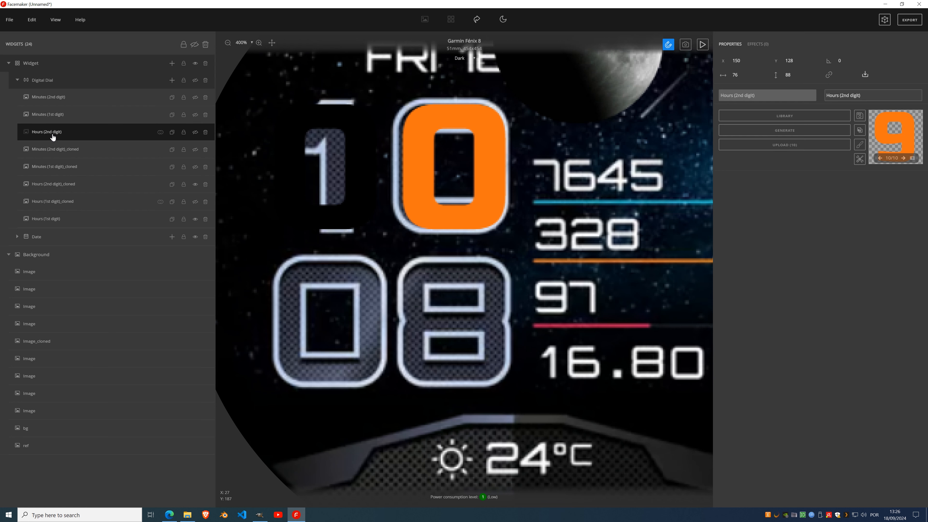
{"action": "left_click", "coordinate": [195, 132]}
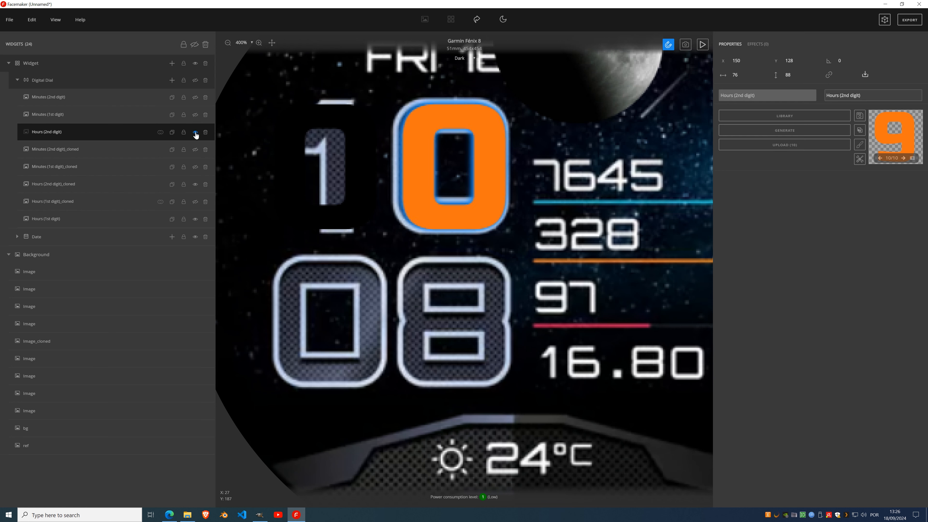
{"action": "left_click_drag", "start_coordinate": [55, 136], "coordinate": [59, 182]}
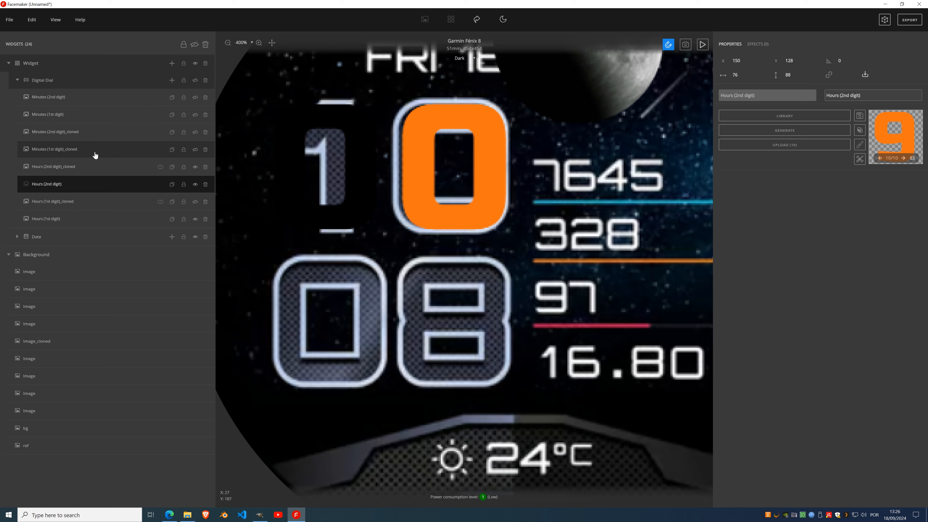
{"action": "left_click_drag", "start_coordinate": [52, 117], "coordinate": [65, 98]}
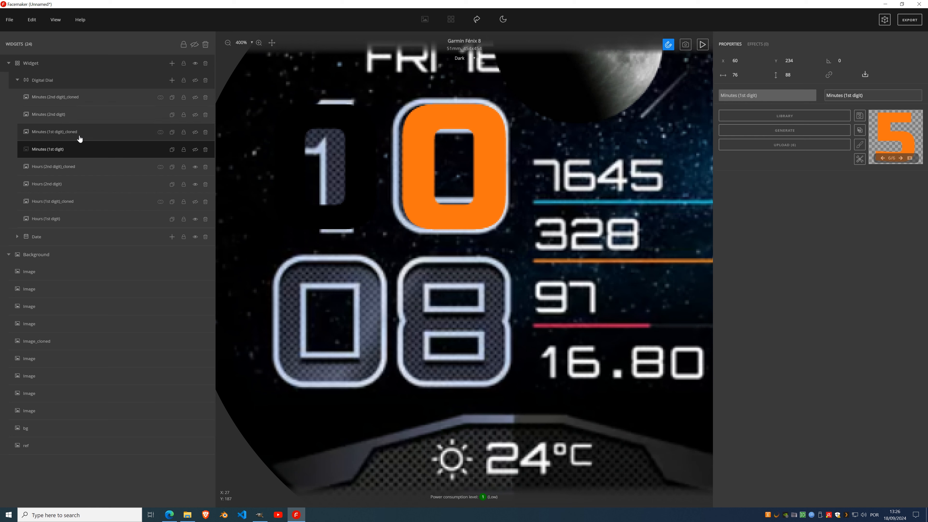
{"action": "left_click", "coordinate": [196, 116]}
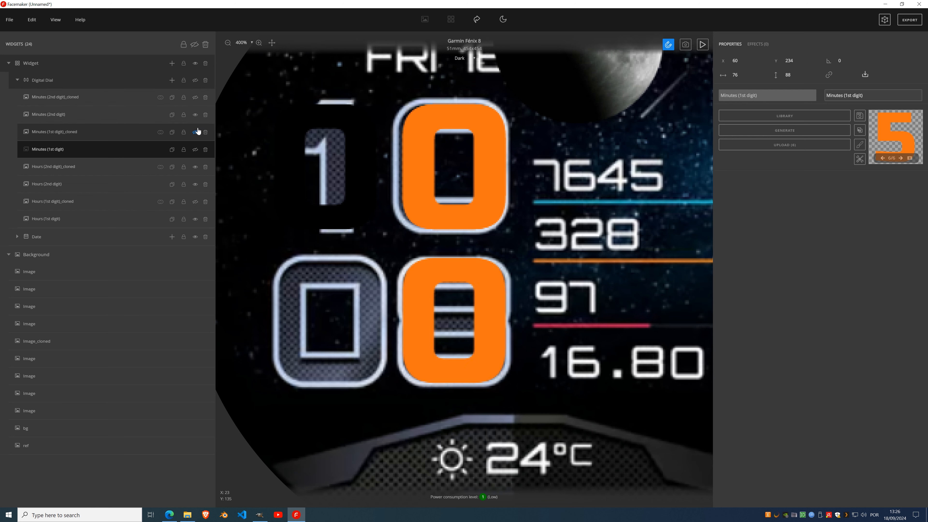
{"action": "left_click", "coordinate": [195, 151]}
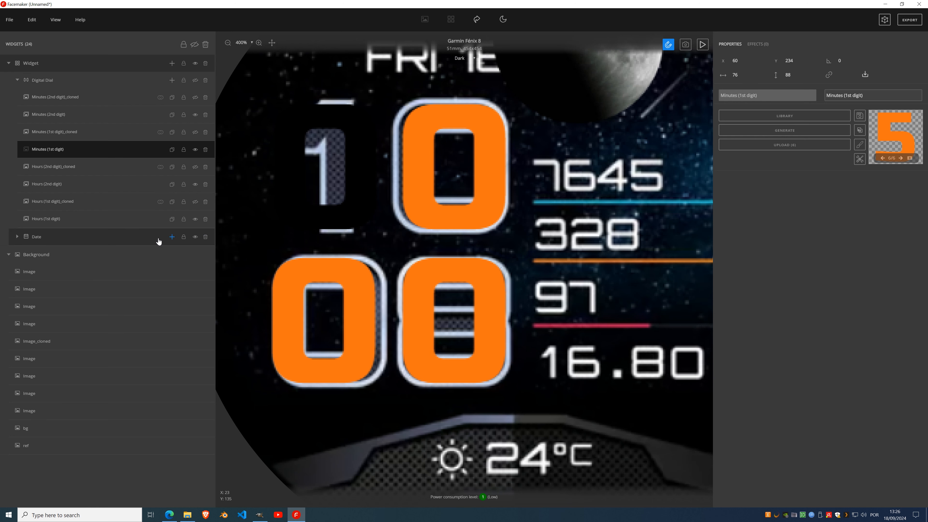
Add a black Fill color effect to the original Hours (2nd digit) image.
{"action": "left_click", "coordinate": [68, 201]}
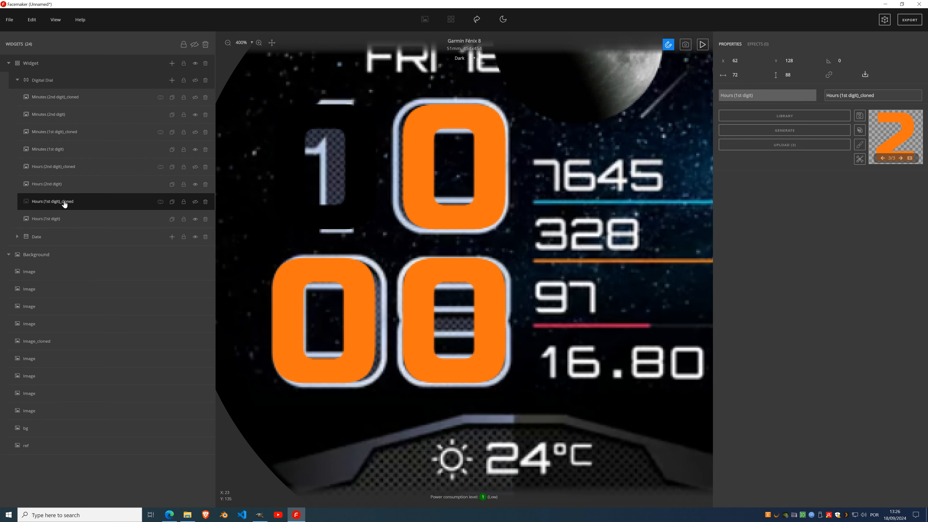
{"action": "left_click", "coordinate": [64, 186]}
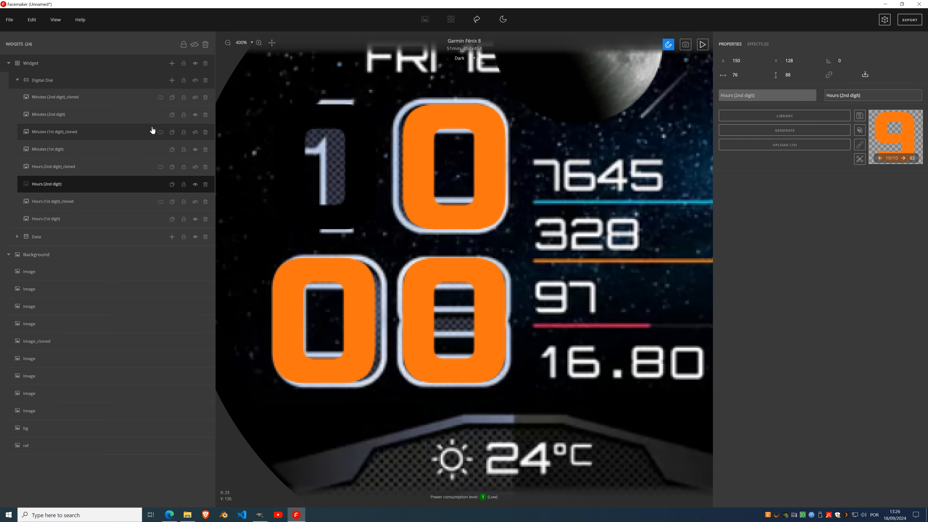
{"action": "left_click", "coordinate": [765, 44]}
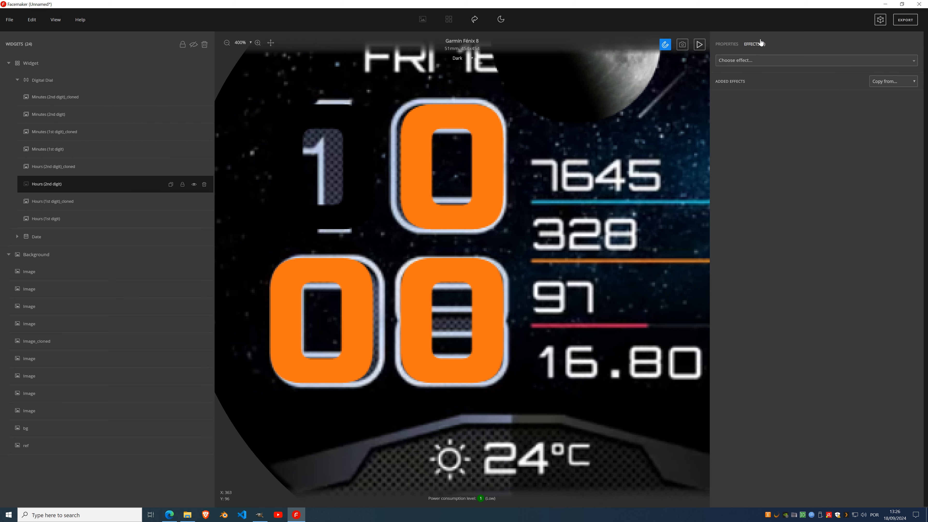
{"action": "left_click", "coordinate": [763, 60]}
{"action": "left_click", "coordinate": [764, 110]}
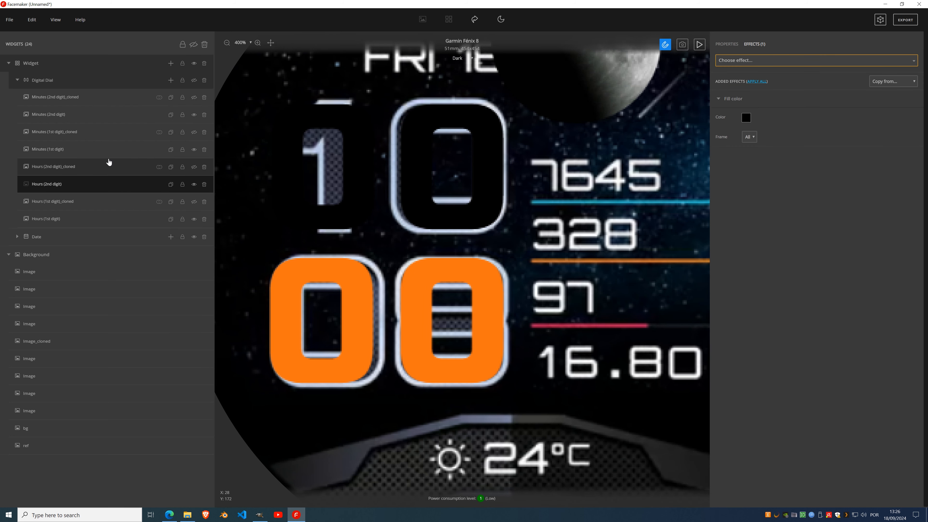
Add a black Fill color effect to the original Minutes (1st digit) and Minutes (2nd digit) images.
{"action": "left_click", "coordinate": [105, 149]}
{"action": "left_click", "coordinate": [763, 44]}
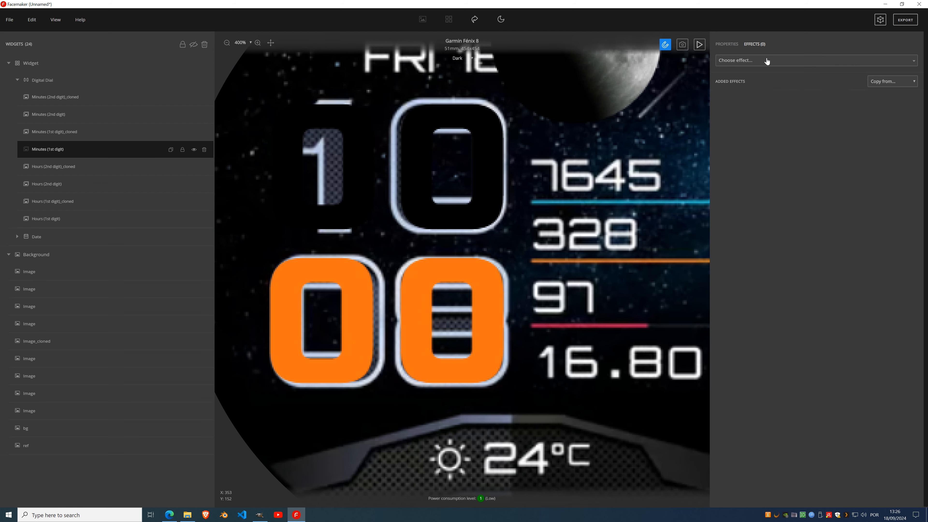
{"action": "left_click", "coordinate": [765, 60]}
{"action": "left_click", "coordinate": [750, 100]}
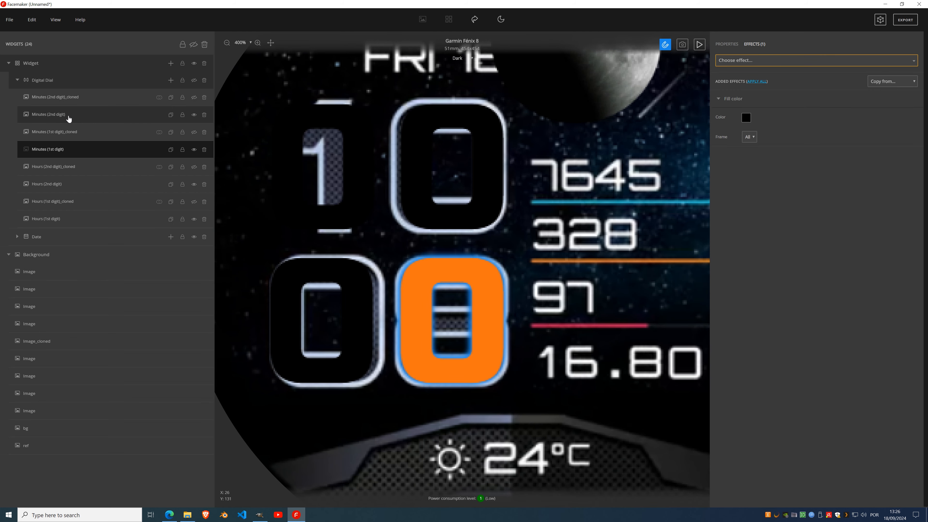
{"action": "left_click", "coordinate": [172, 114]}
{"action": "left_click", "coordinate": [758, 45]}
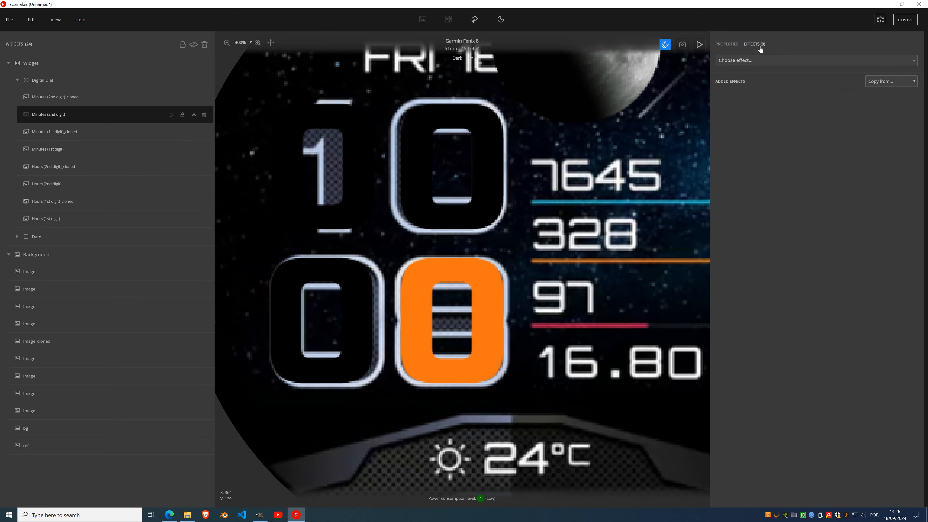
{"action": "left_click", "coordinate": [755, 61]}
{"action": "left_click", "coordinate": [750, 100]}
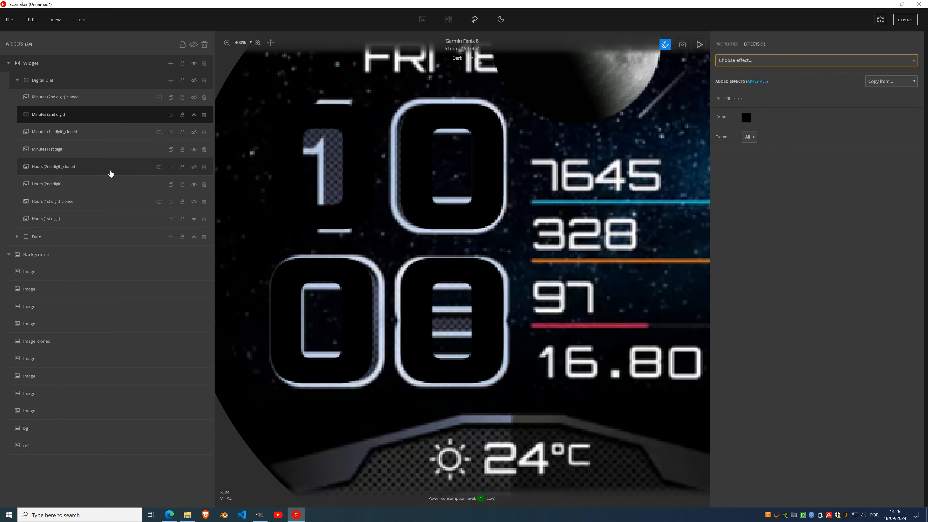
Show the Hours (1st digit)_cloned image and add a Pattern effect to it.
{"action": "left_click", "coordinate": [98, 220]}
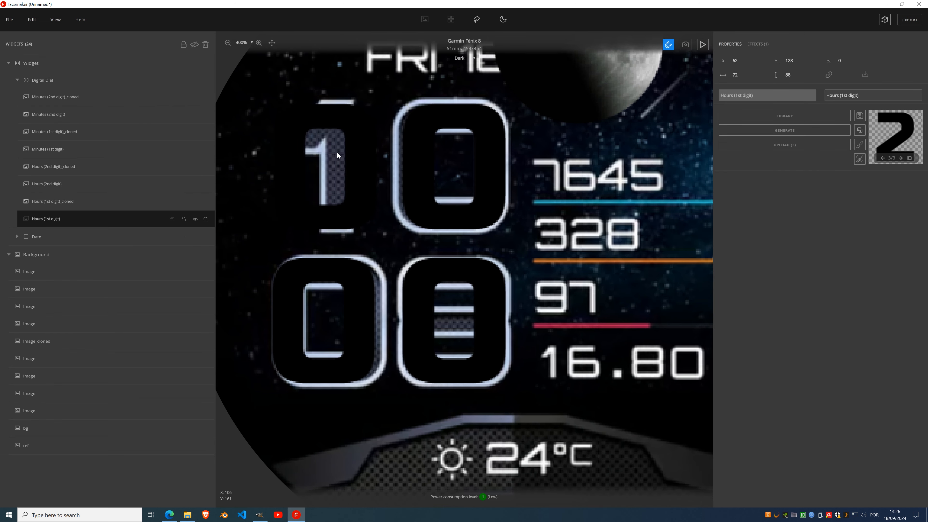
{"action": "left_click", "coordinate": [104, 205]}
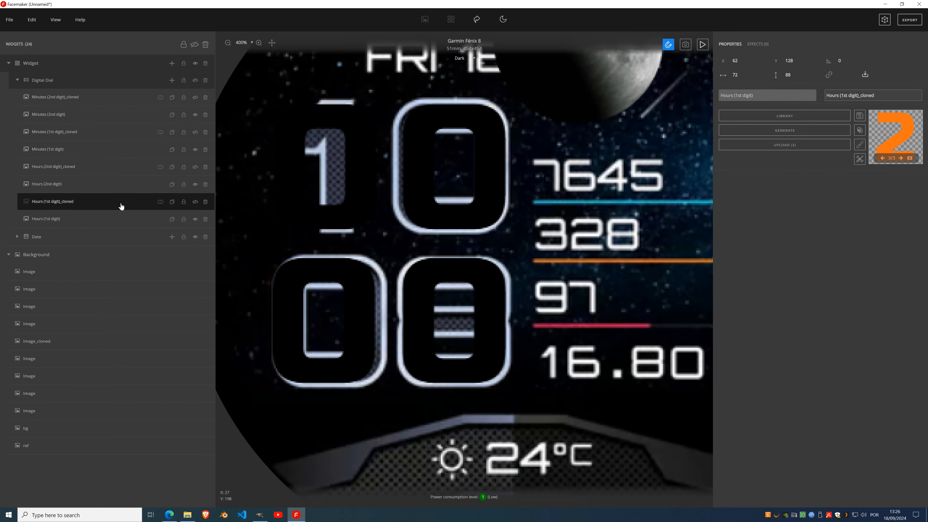
{"action": "left_click", "coordinate": [195, 202]}
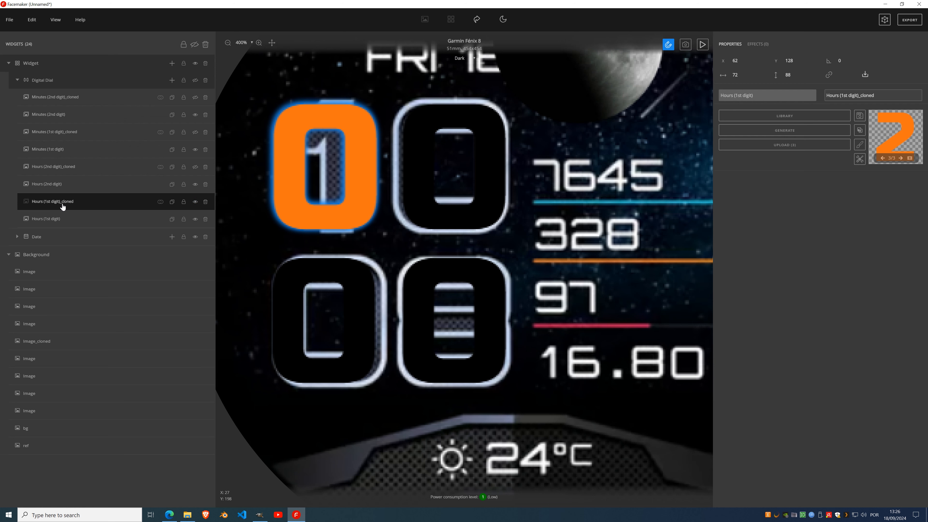
{"action": "left_click", "coordinate": [759, 44]}
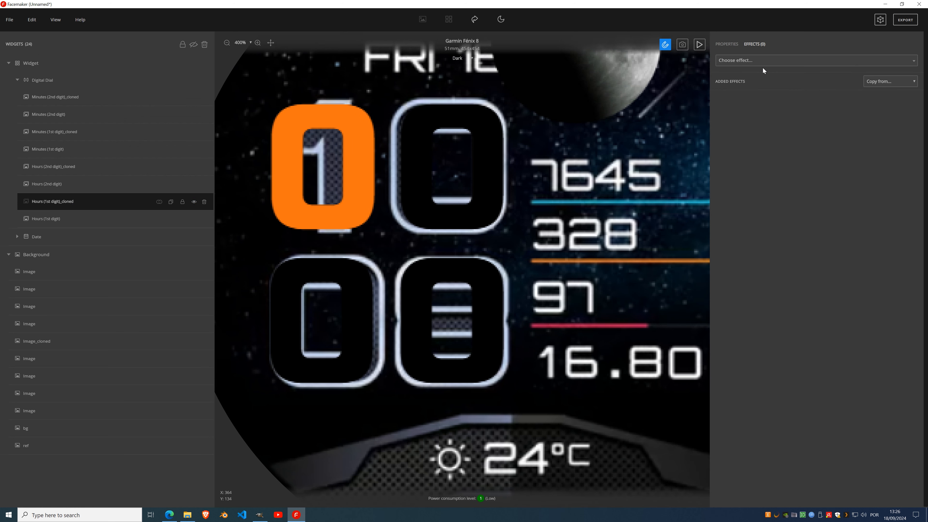
{"action": "left_click", "coordinate": [763, 65]}
{"action": "type", "text": "pattern"}
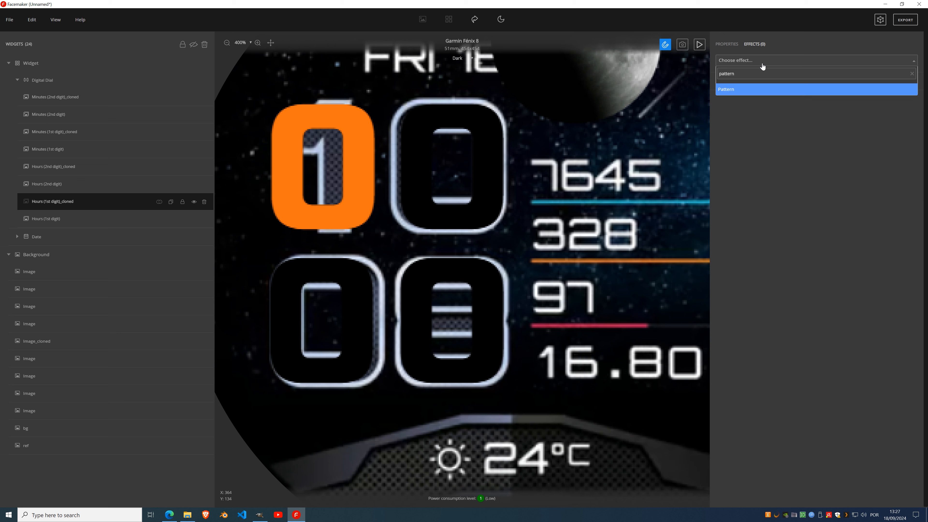
{"action": "left_click", "coordinate": [751, 88]}
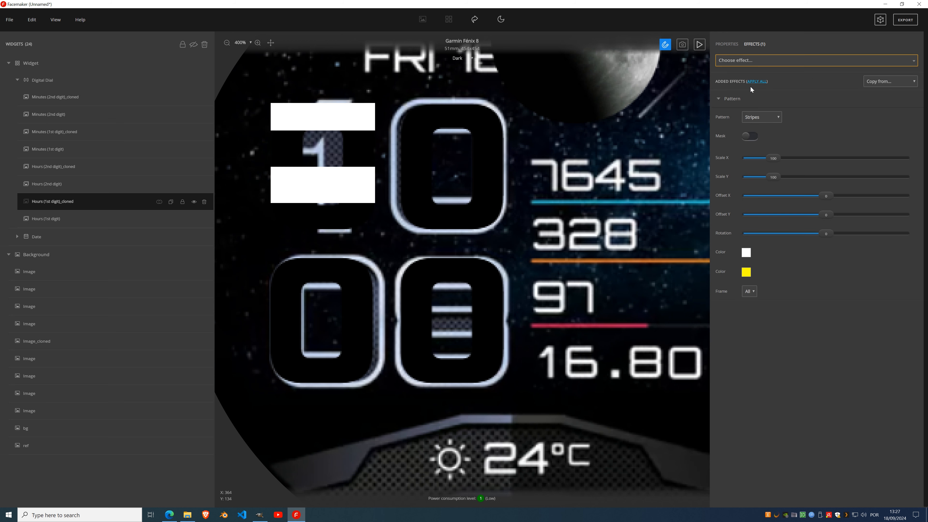
Set the effect's pattern to Checkerboard with Scale X and Scale Y both at 10.
{"action": "left_click", "coordinate": [772, 117]}
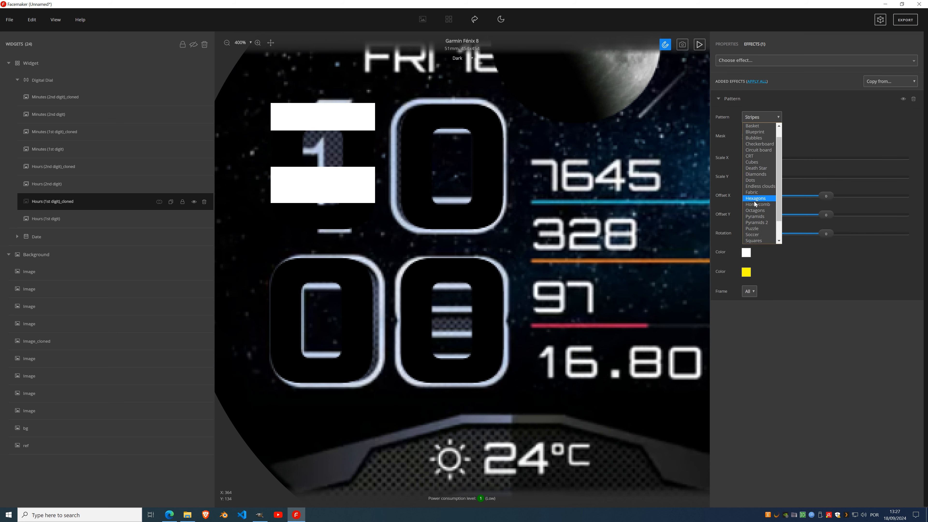
{"action": "scroll", "coordinate": [761, 175], "scroll_direction": "up", "scroll_amount": 3}
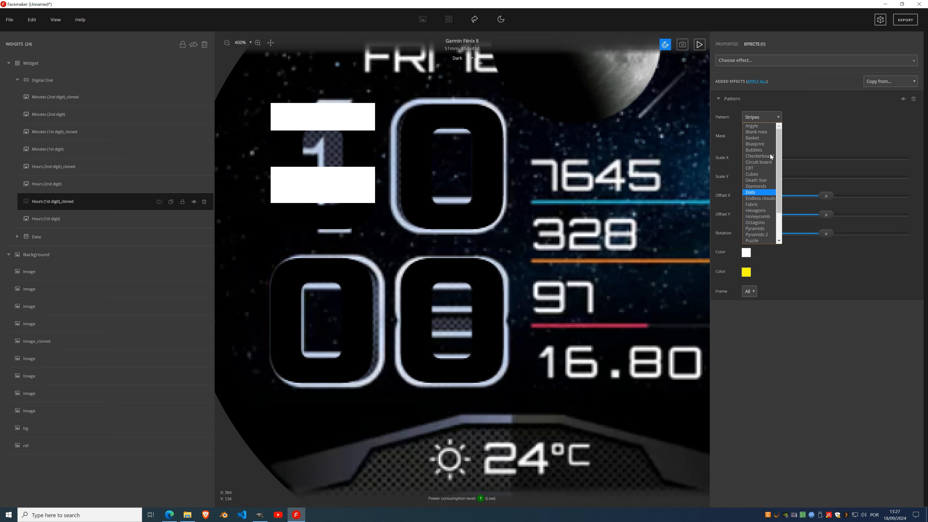
{"action": "left_click", "coordinate": [762, 157]}
{"action": "left_click_drag", "start_coordinate": [770, 178], "coordinate": [726, 182]}
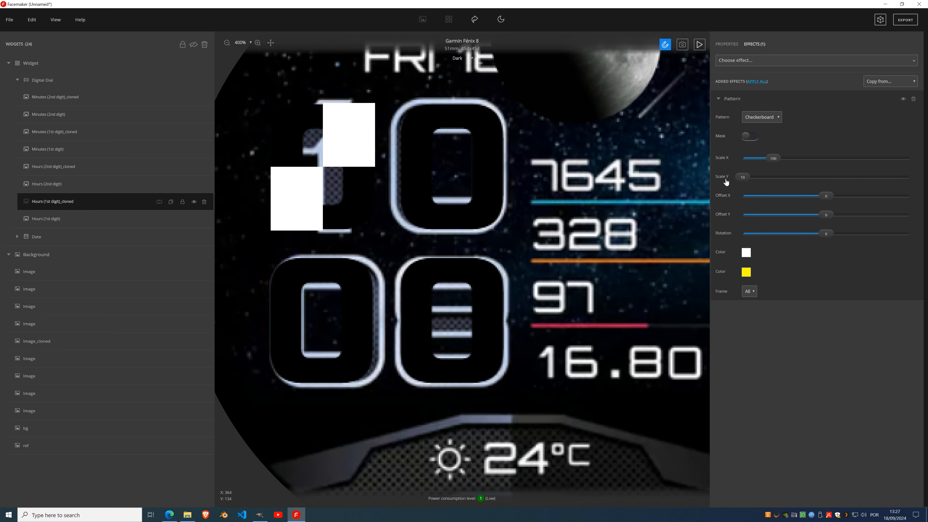
{"action": "left_click_drag", "start_coordinate": [771, 158], "coordinate": [705, 163]}
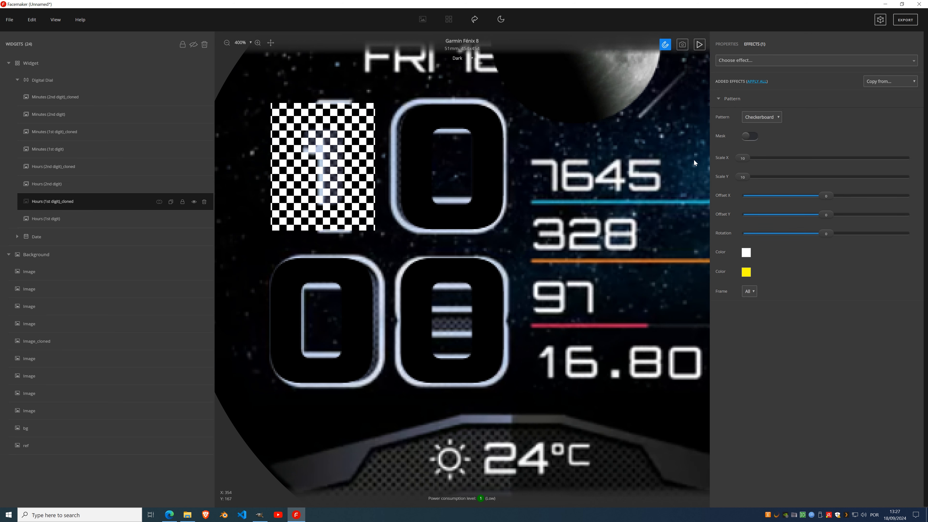
Sample #3f414d from the reference digit's checkered area as the pattern's first color, and enable the pattern's mask.
{"action": "scroll", "coordinate": [518, 295], "scroll_direction": "up", "scroll_amount": 5}
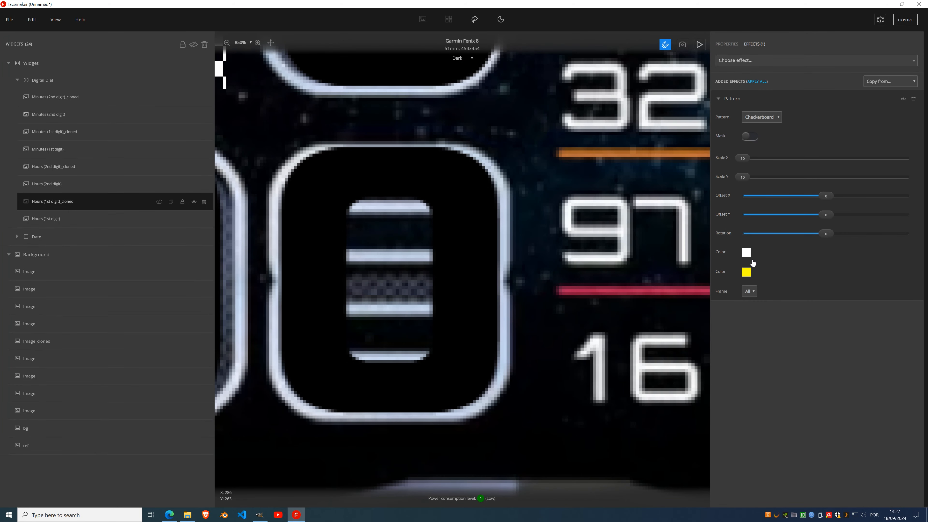
{"action": "left_click", "coordinate": [746, 252]}
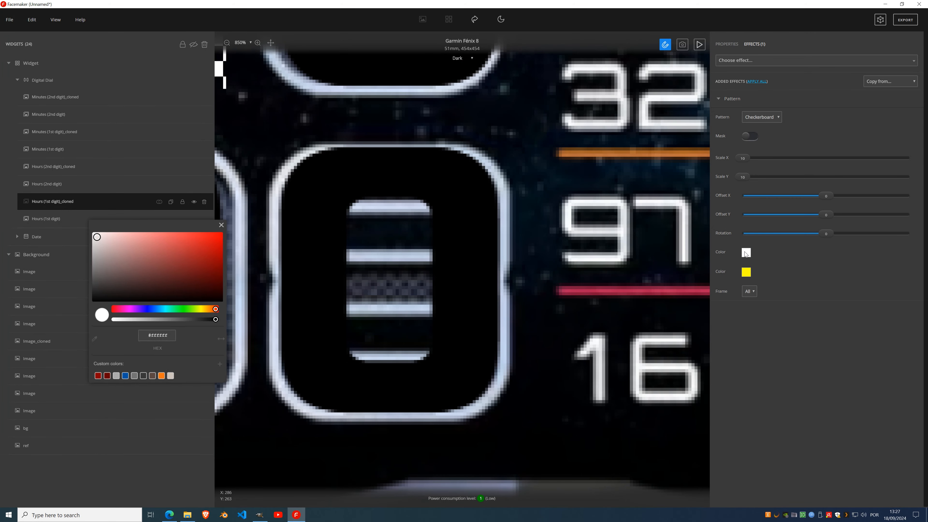
{"action": "left_click", "coordinate": [96, 340]}
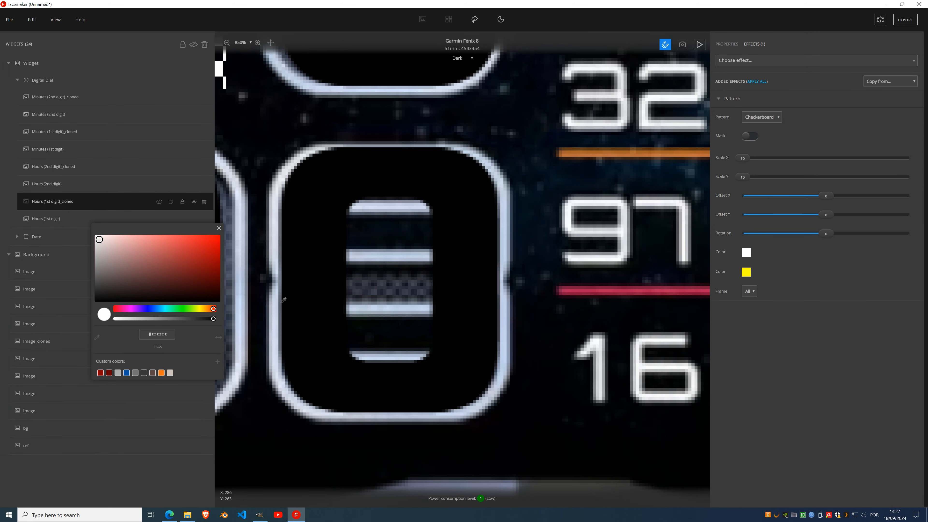
{"action": "left_click", "coordinate": [383, 281]}
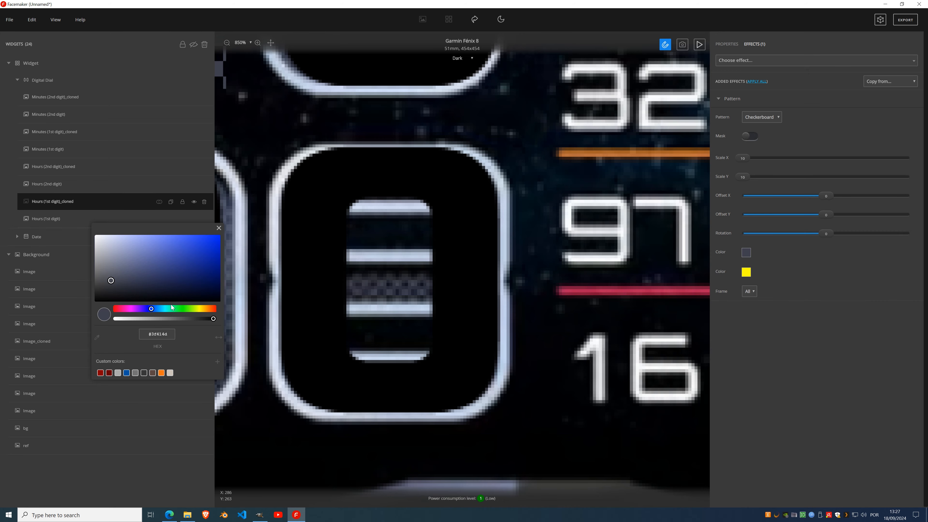
{"action": "left_click", "coordinate": [220, 228]}
{"action": "scroll", "coordinate": [359, 204], "scroll_direction": "down", "scroll_amount": 15}
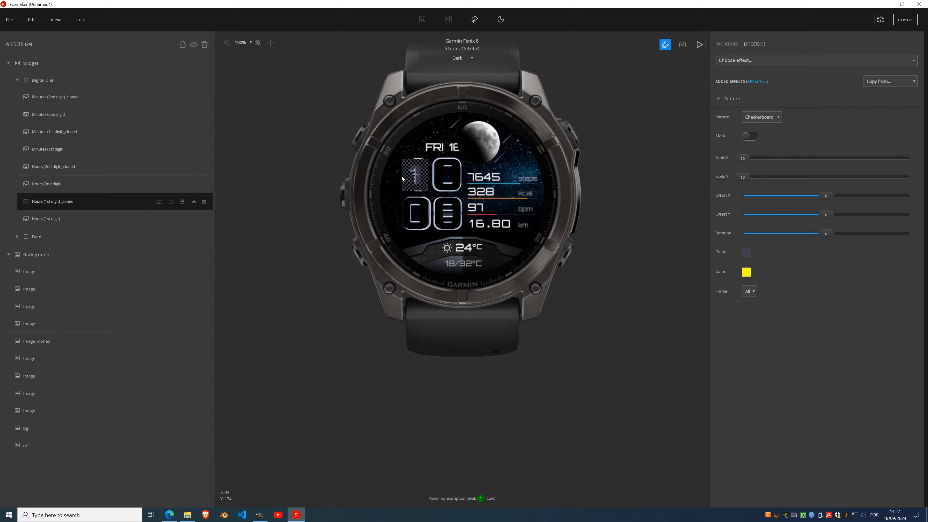
{"action": "scroll", "coordinate": [401, 175], "scroll_direction": "up", "scroll_amount": 8}
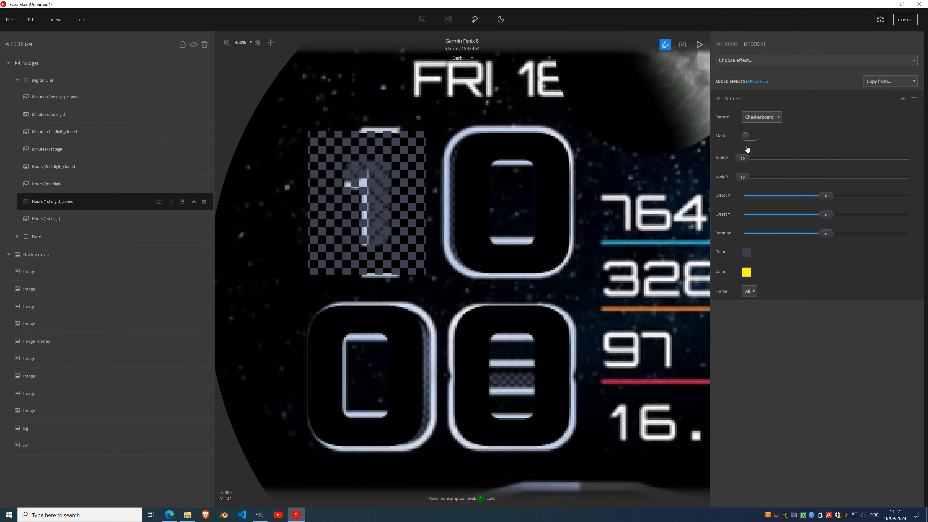
{"action": "left_click", "coordinate": [750, 137]}
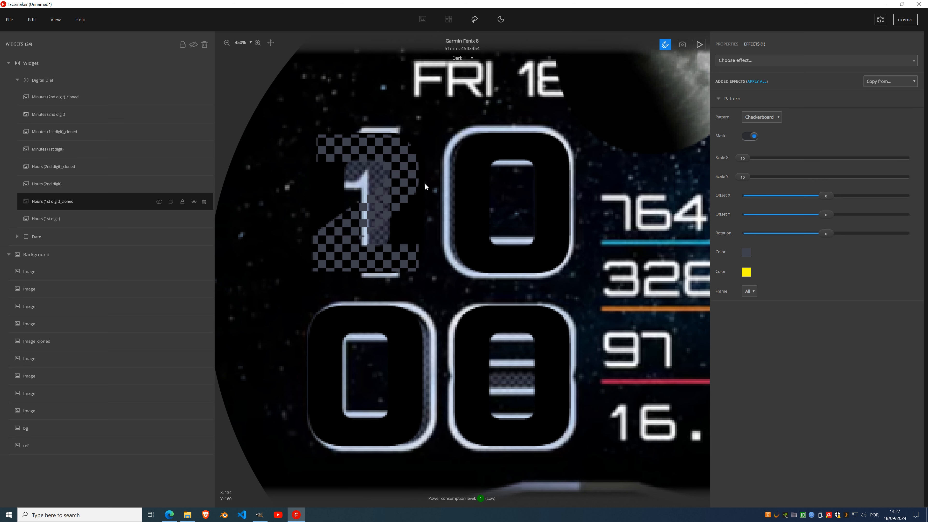
Show the Hours (2nd digit)_cloned image and apply the last used Pattern effect to it.
{"action": "left_click", "coordinate": [78, 172]}
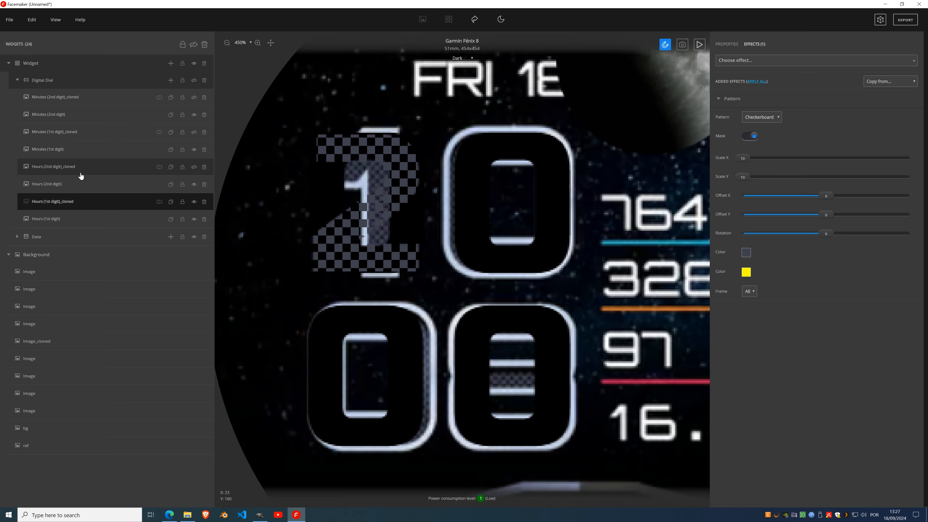
{"action": "left_click", "coordinate": [196, 169]}
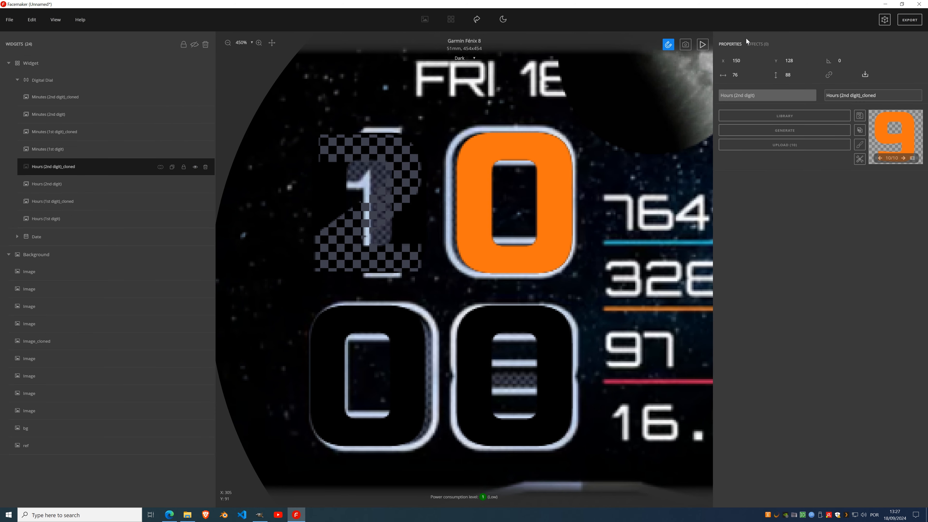
{"action": "left_click", "coordinate": [758, 44]}
{"action": "left_click", "coordinate": [759, 61]}
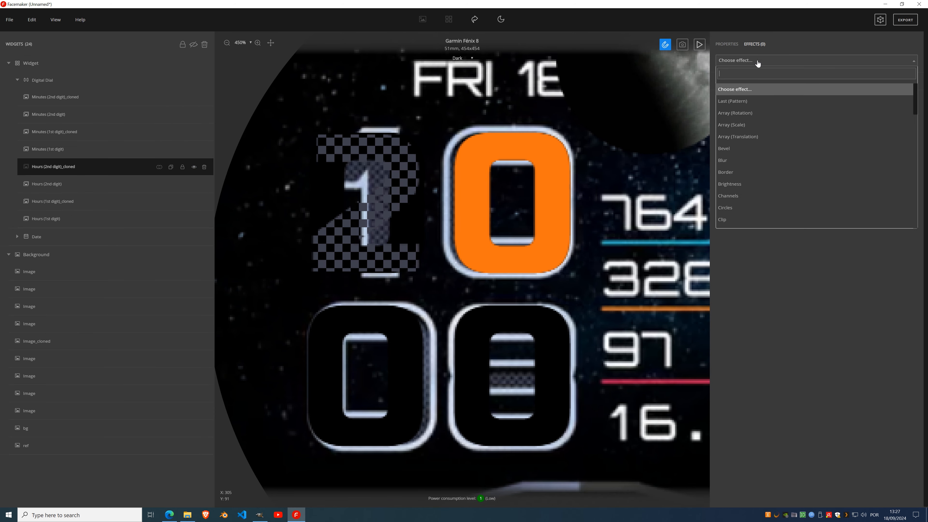
{"action": "left_click", "coordinate": [741, 104]}
Show the Minutes (1st digit)_cloned image and apply the last used Pattern effect to it.
{"action": "left_click", "coordinate": [75, 134]}
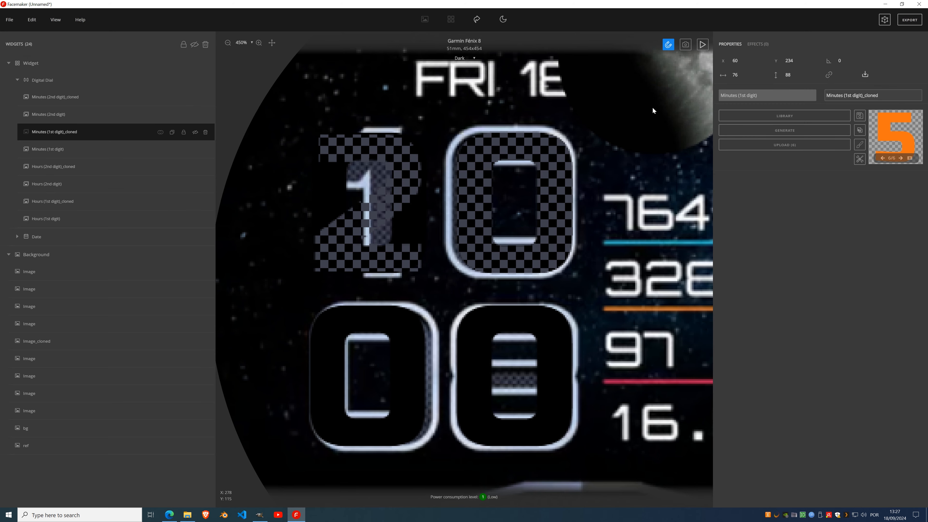
{"action": "left_click", "coordinate": [195, 132]}
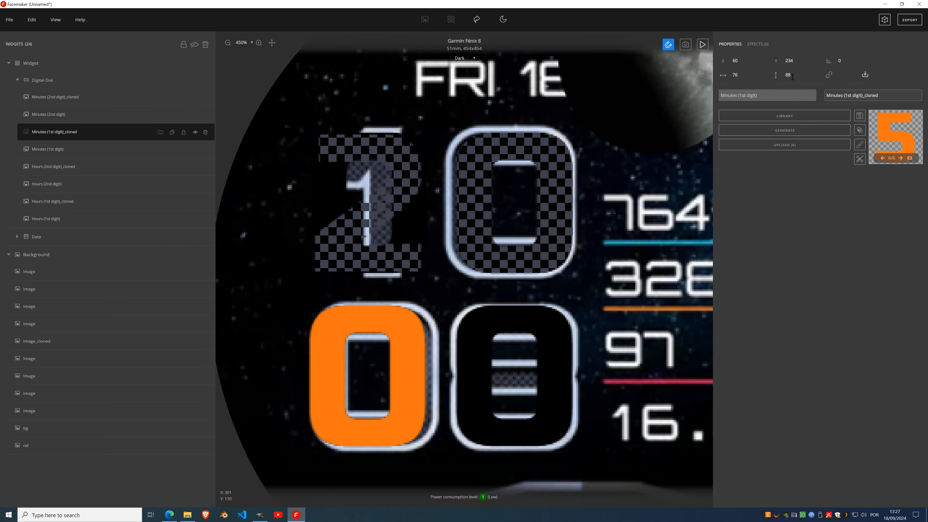
{"action": "left_click", "coordinate": [757, 46]}
{"action": "left_click", "coordinate": [758, 59]}
{"action": "left_click", "coordinate": [759, 98]}
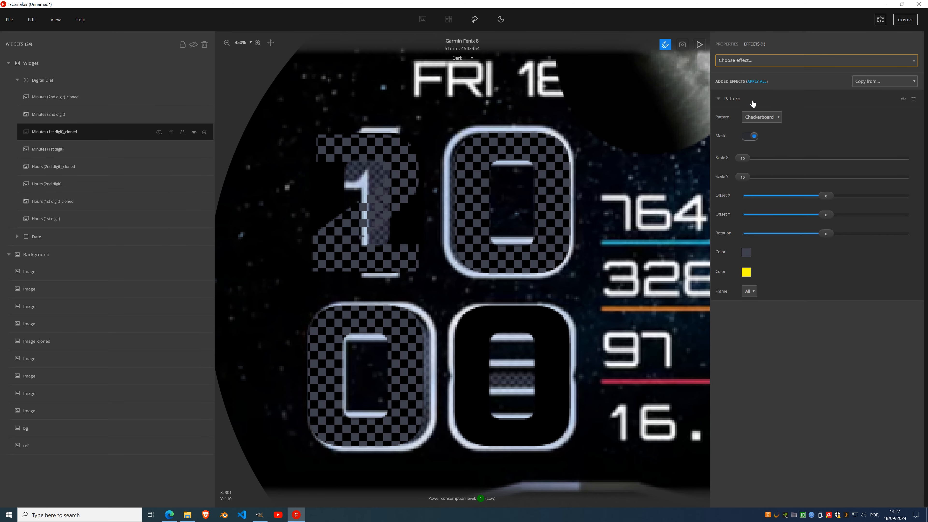
Apply the last used Pattern effect to the Minutes (2nd digit)_cloned image and make it visible.
{"action": "left_click", "coordinate": [88, 98]}
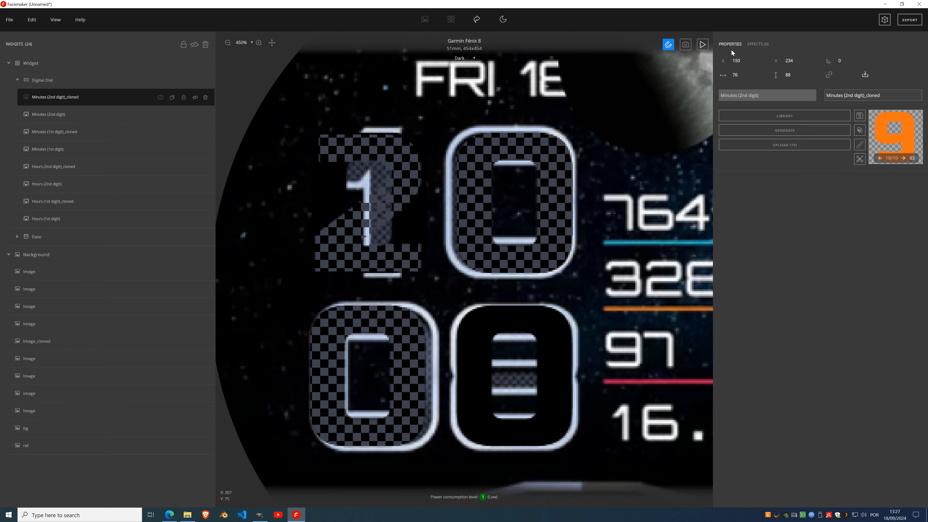
{"action": "left_click", "coordinate": [752, 47]}
{"action": "left_click", "coordinate": [748, 61]}
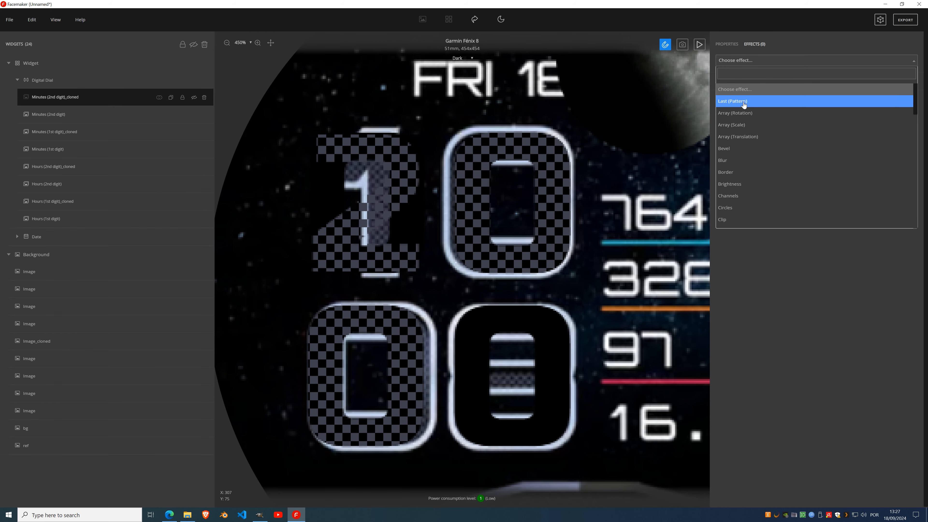
{"action": "left_click", "coordinate": [743, 98]}
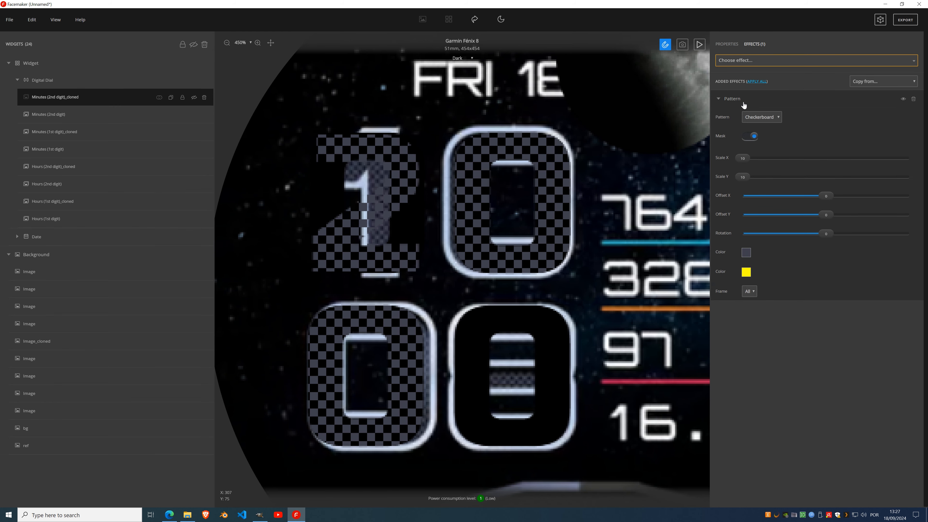
{"action": "left_click", "coordinate": [194, 97]}
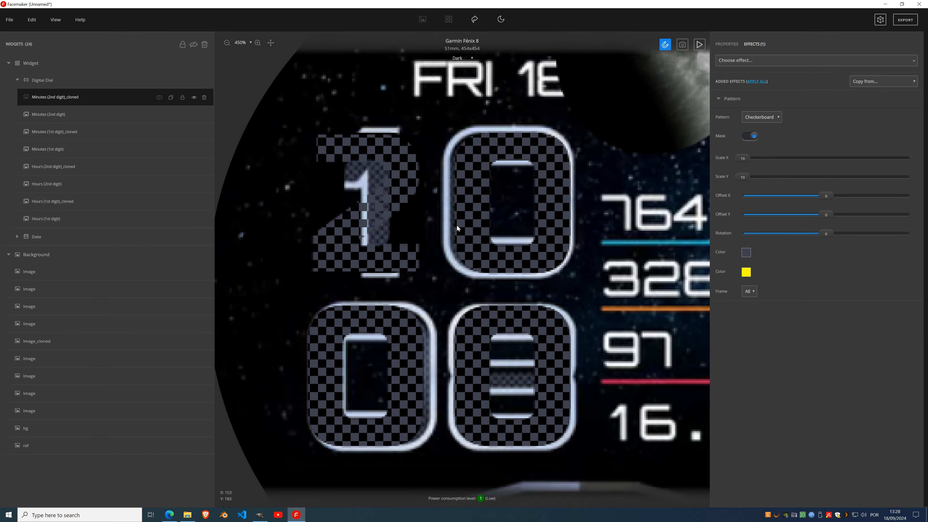
Merge the Hours (1st digit) clone into its original with Add, and check the merged frames in the frame editor.
{"action": "scroll", "coordinate": [458, 227], "scroll_direction": "down", "scroll_amount": 7}
{"action": "scroll", "coordinate": [440, 184], "scroll_direction": "up", "scroll_amount": 5}
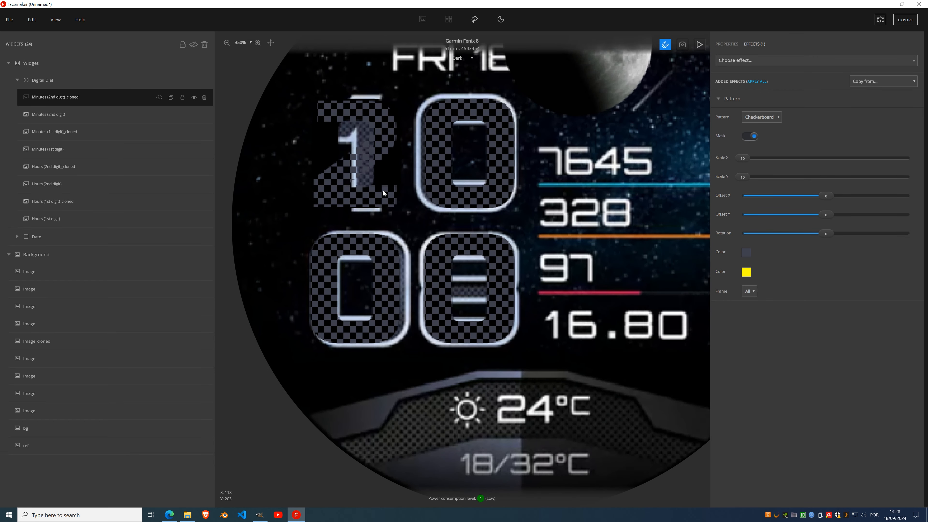
{"action": "left_click", "coordinate": [63, 202]}
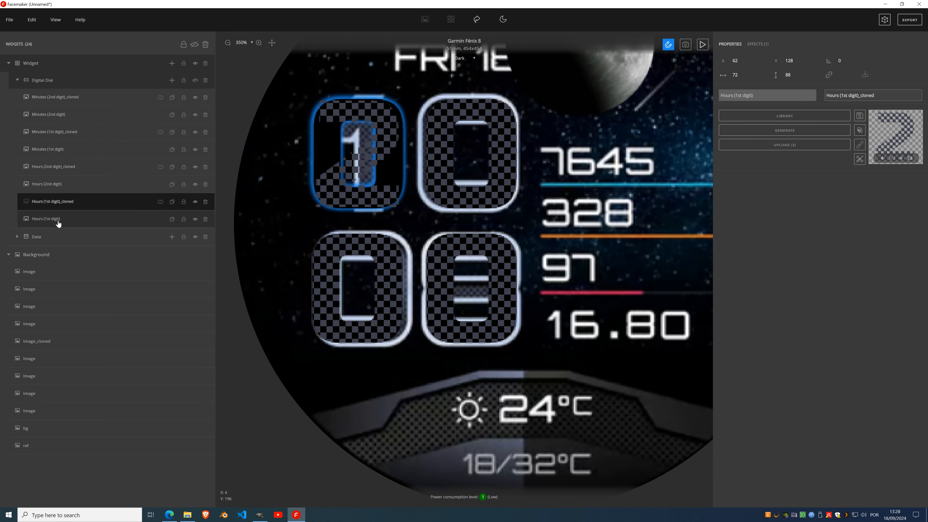
{"action": "left_click", "coordinate": [162, 202]}
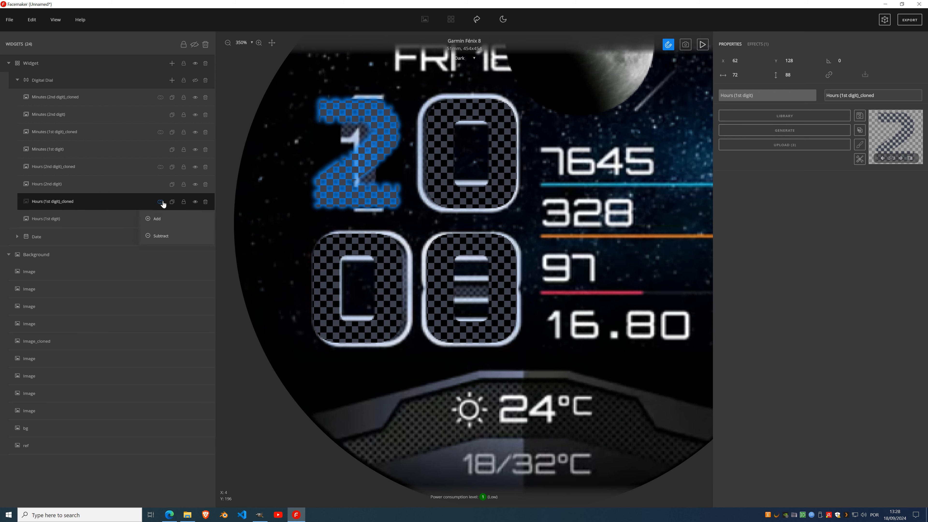
{"action": "left_click", "coordinate": [161, 219]}
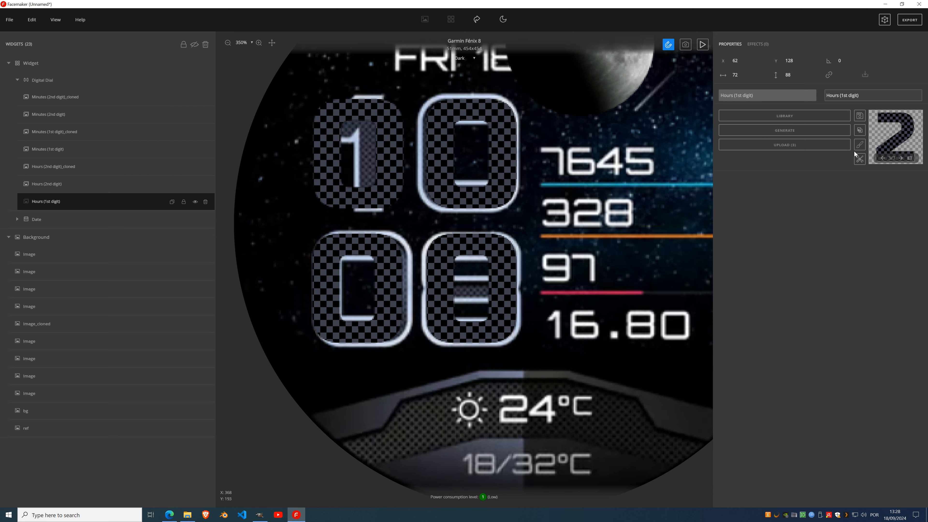
{"action": "left_click", "coordinate": [910, 158]}
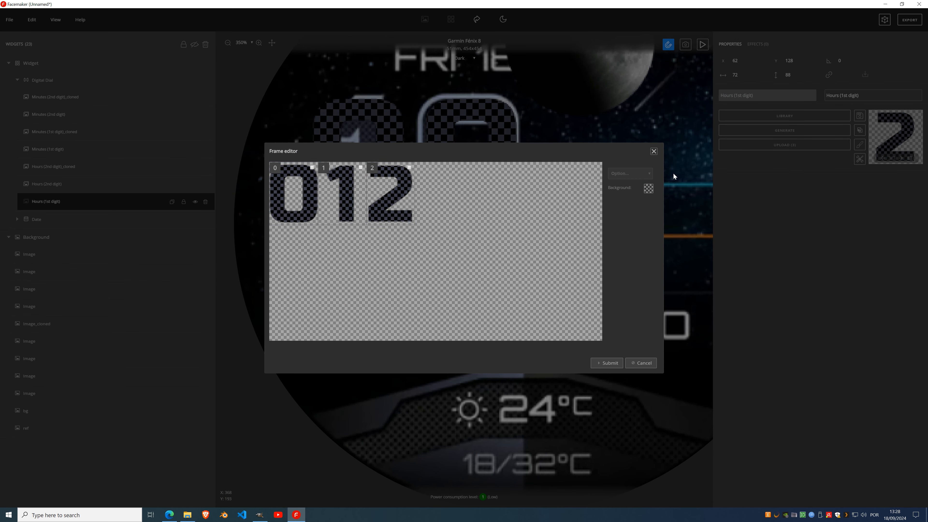
{"action": "left_click", "coordinate": [654, 151]}
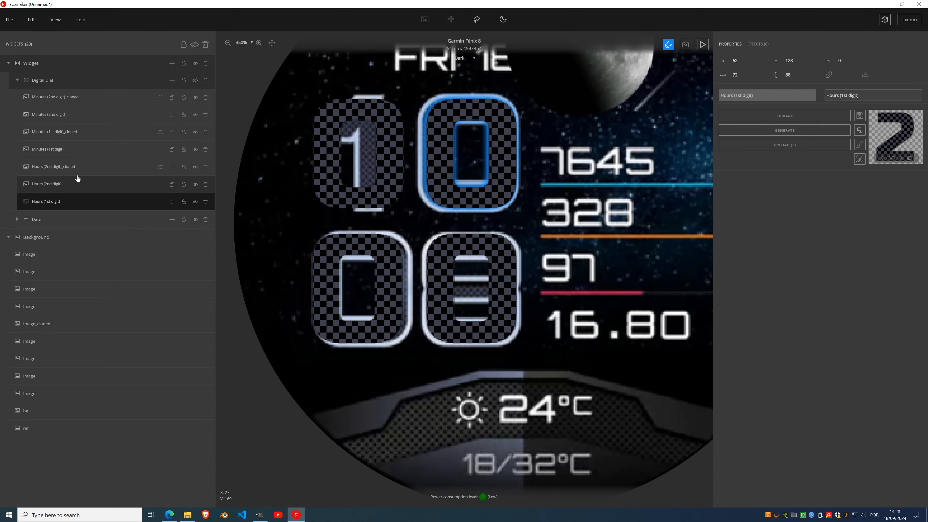
Merge the Hours (2nd digit)_cloned image into its original with Add.
{"action": "left_click", "coordinate": [130, 175]}
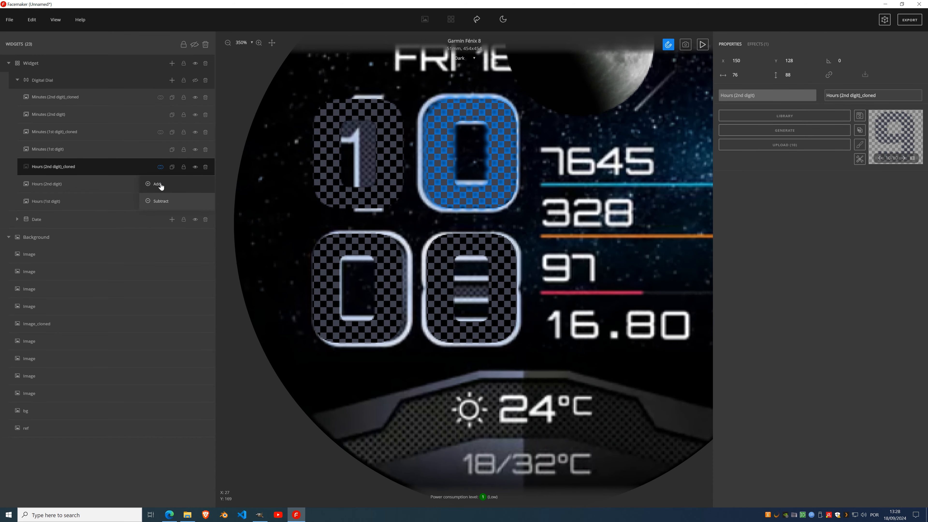
{"action": "key", "text": "Delete"}
Compare the Minutes (1st digit) clone with its original and merge it into the original with Add.
{"action": "left_click", "coordinate": [91, 136]}
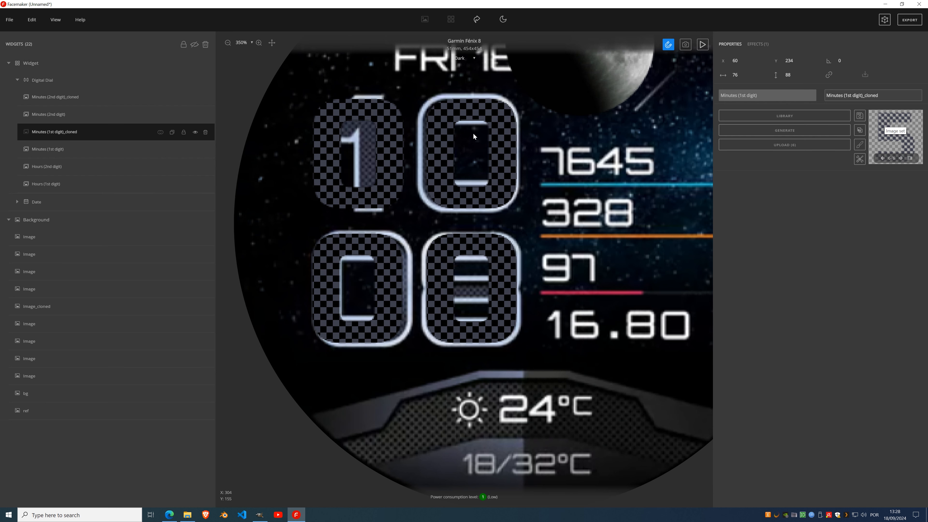
{"action": "left_click", "coordinate": [84, 152]}
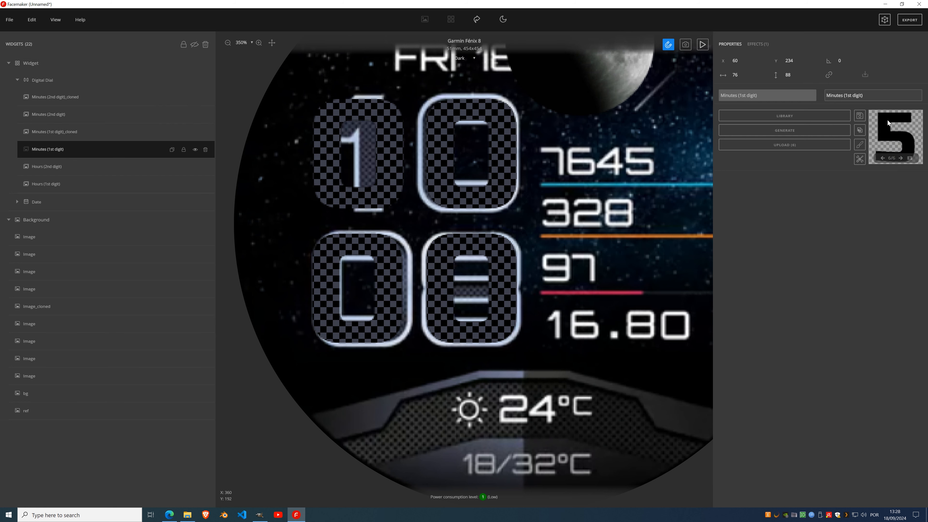
{"action": "left_click", "coordinate": [83, 135]}
{"action": "left_click", "coordinate": [160, 133]}
{"action": "left_click", "coordinate": [157, 149]}
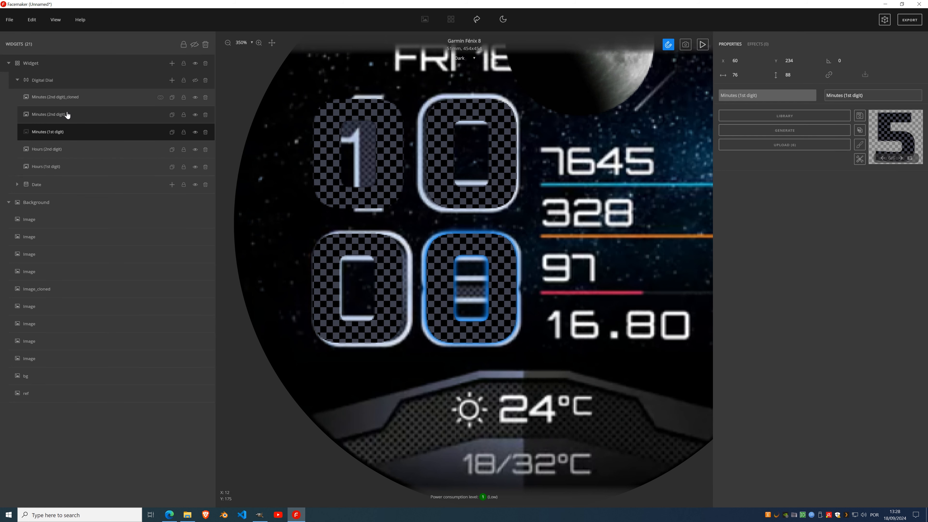
Merge the Minutes (2nd digit)_cloned image into its original with Add.
{"action": "left_click", "coordinate": [102, 101]}
{"action": "left_click", "coordinate": [160, 97]}
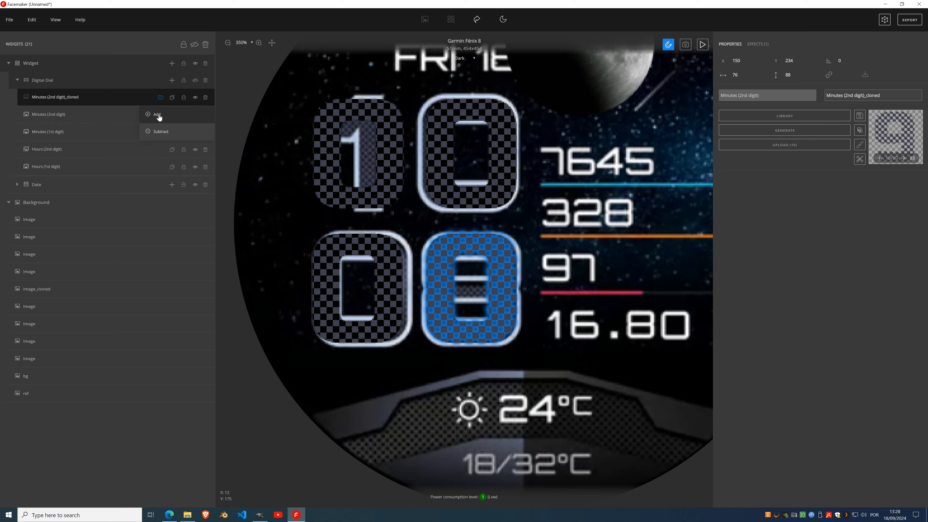
{"action": "left_click", "coordinate": [157, 113]}
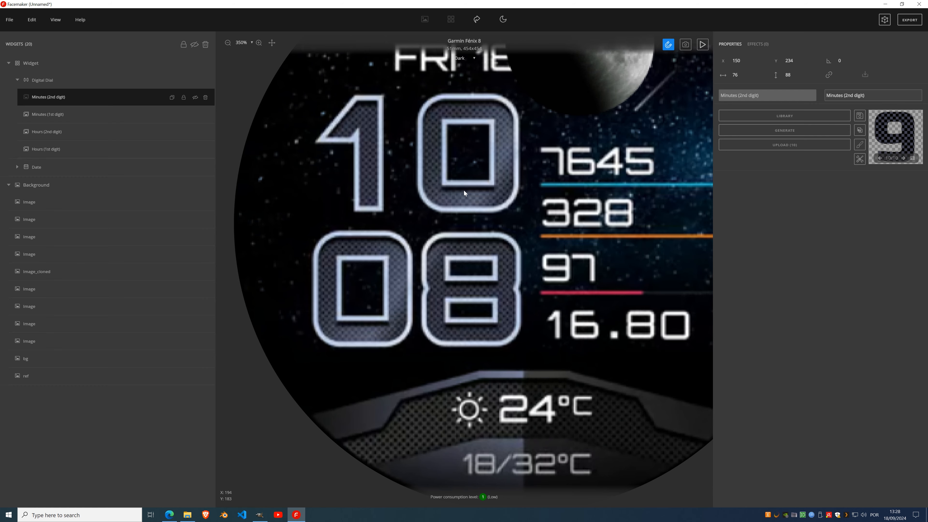
Inspect the reference image's digits with the Digital Dial hidden, and make the Digital Dial visible again.
{"action": "scroll", "coordinate": [449, 212], "scroll_direction": "down", "scroll_amount": 5}
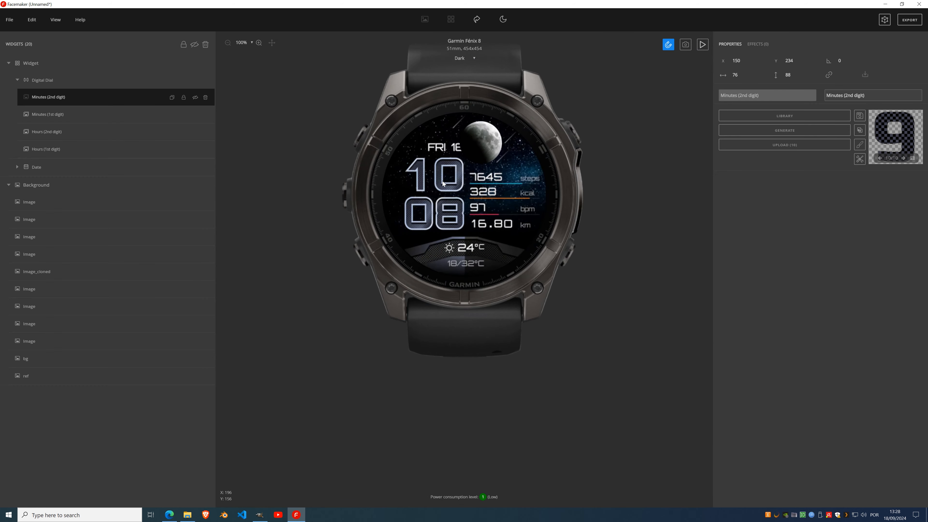
{"action": "scroll", "coordinate": [448, 177], "scroll_direction": "up", "scroll_amount": 4}
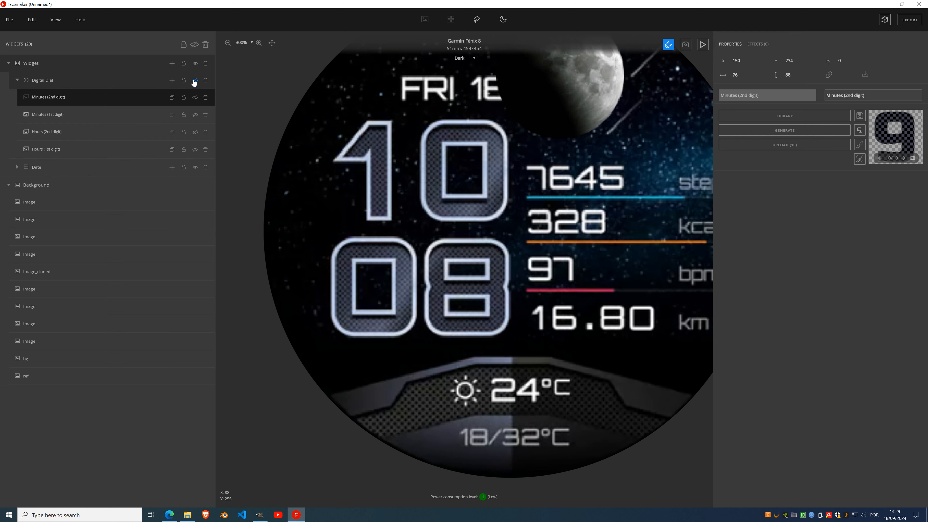
{"action": "left_click", "coordinate": [195, 81]}
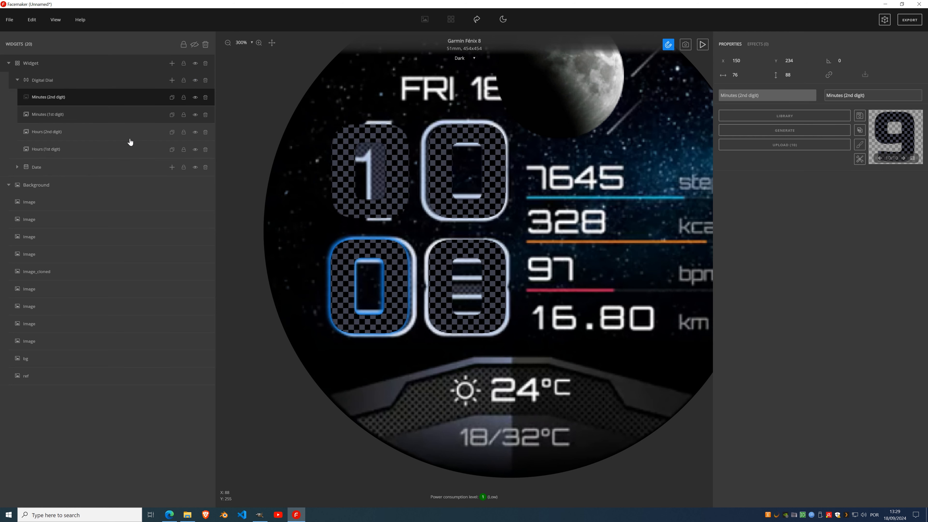
Add a Gradient effect to the Hours (2nd digit) image.
{"action": "left_click", "coordinate": [55, 133]}
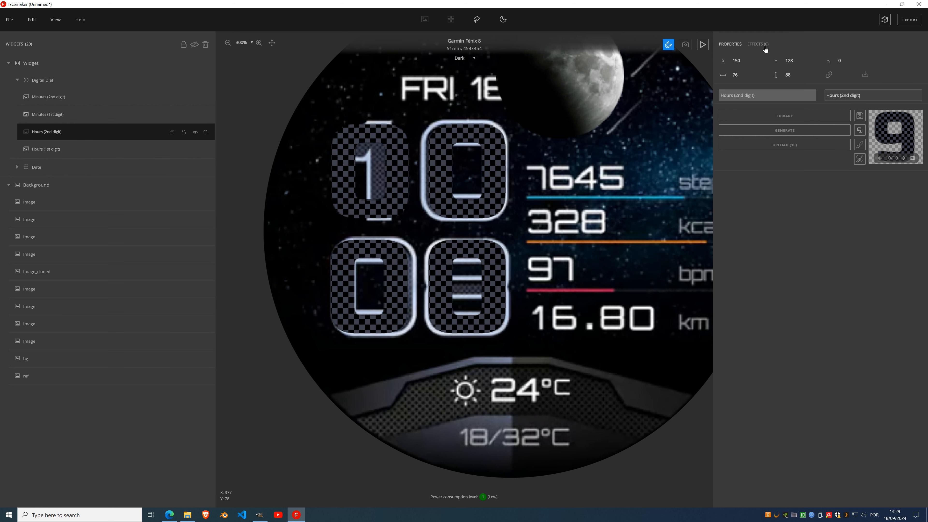
{"action": "left_click", "coordinate": [761, 45]}
{"action": "left_click", "coordinate": [760, 59]}
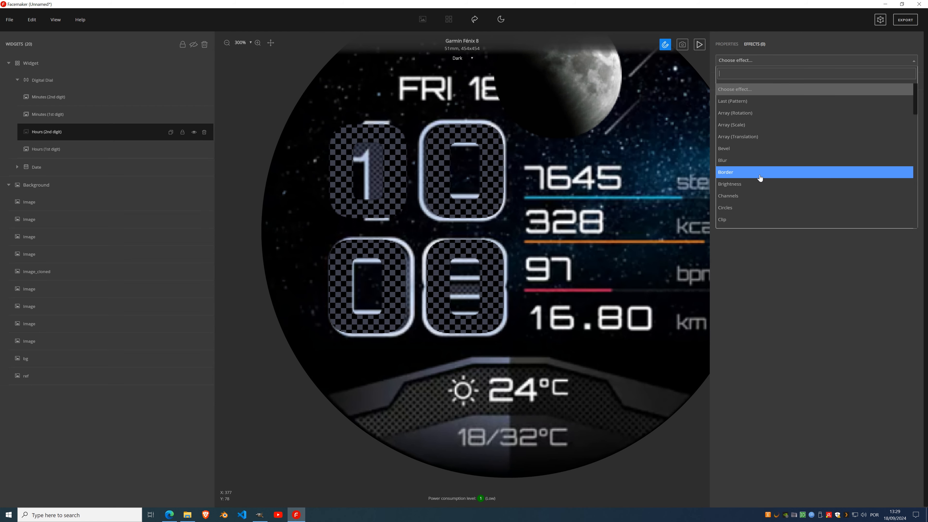
{"action": "type", "text": "gra"}
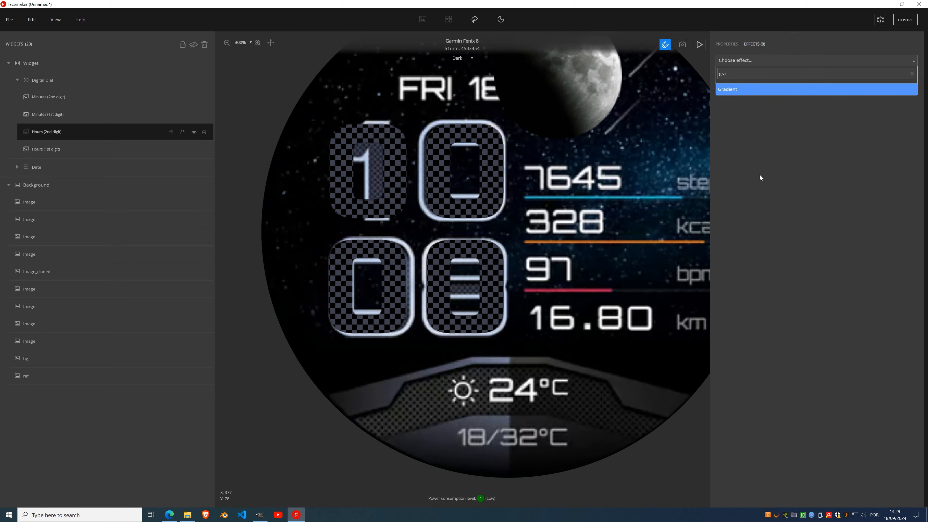
{"action": "left_click", "coordinate": [749, 95]}
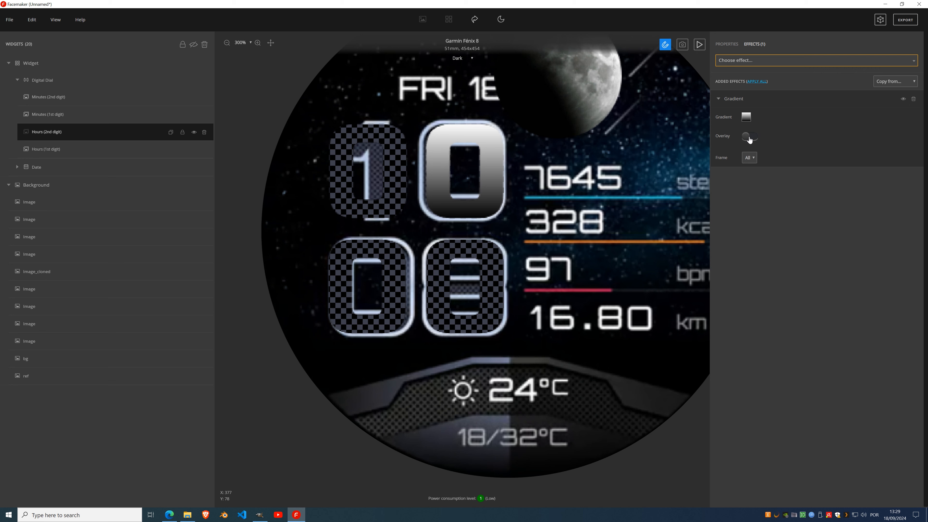
Give the Hours (2nd digit) gradient a white middle stop and fully transparent black stops at both ends.
{"action": "left_click", "coordinate": [746, 117]}
{"action": "left_click", "coordinate": [216, 367]}
{"action": "left_click_drag", "start_coordinate": [218, 374], "coordinate": [215, 372]}
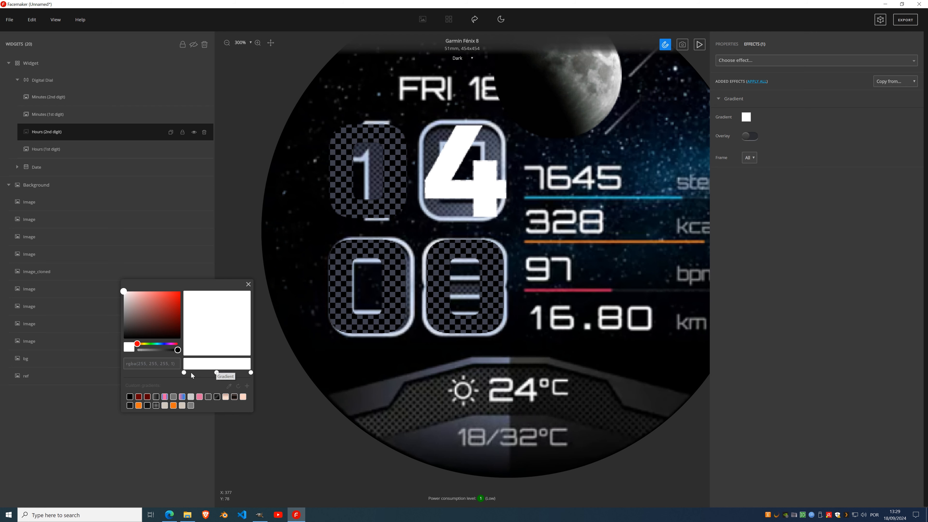
{"action": "left_click_drag", "start_coordinate": [131, 309], "coordinate": [58, 369]}
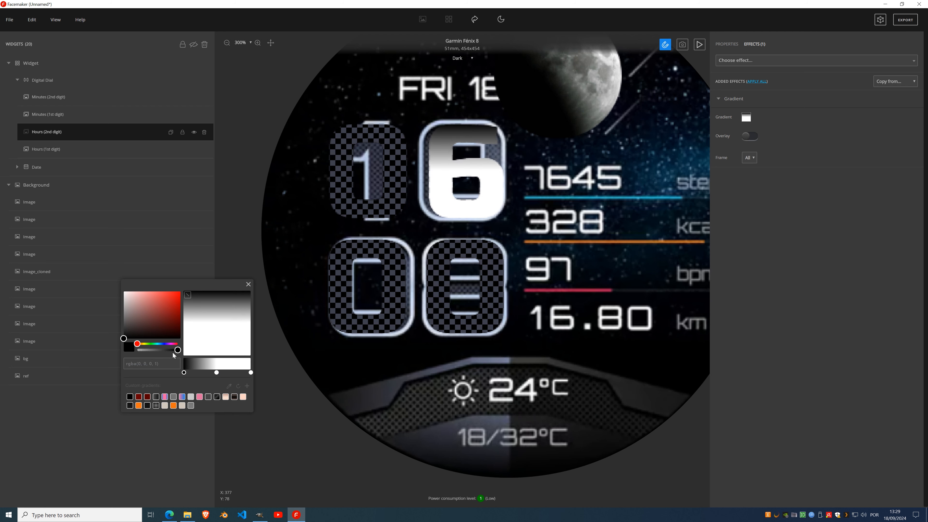
{"action": "left_click_drag", "start_coordinate": [178, 350], "coordinate": [53, 359]}
{"action": "left_click", "coordinate": [251, 372]}
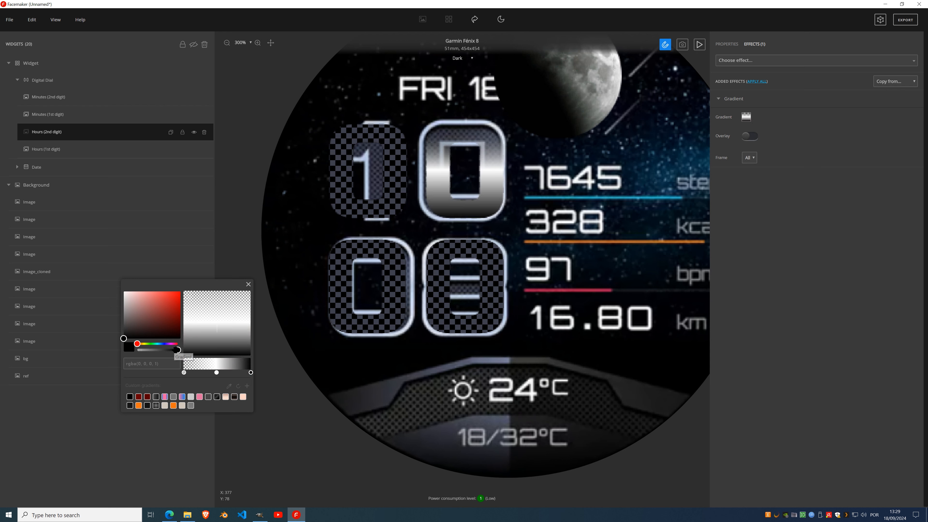
{"action": "left_click_drag", "start_coordinate": [177, 350], "coordinate": [100, 353]}
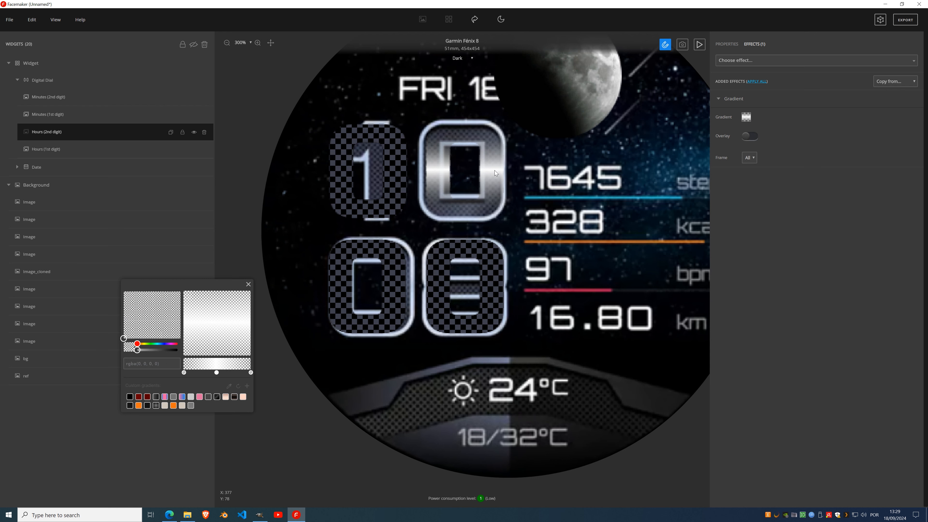
Tilt the gradient diagonally across the digit and make its white middle stop semi-transparent.
{"action": "left_click_drag", "start_coordinate": [219, 335], "coordinate": [223, 336]}
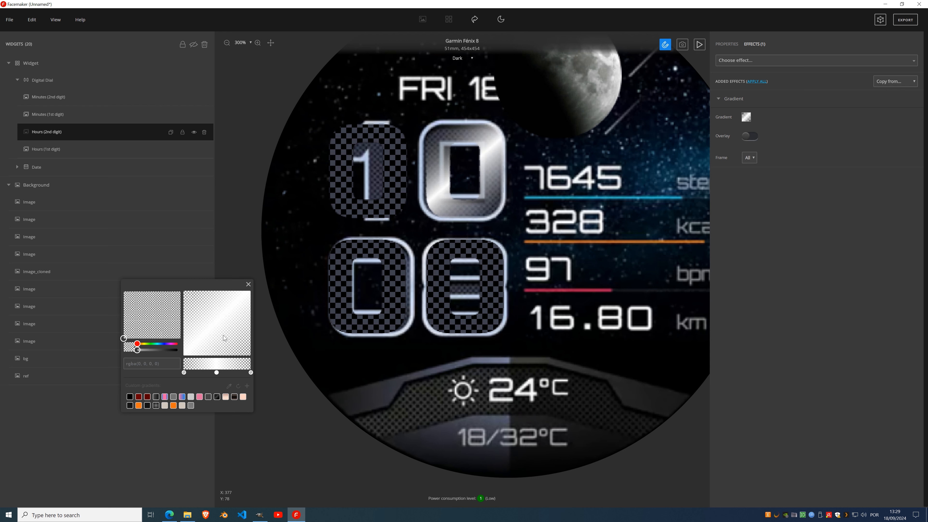
{"action": "left_click", "coordinate": [217, 373]}
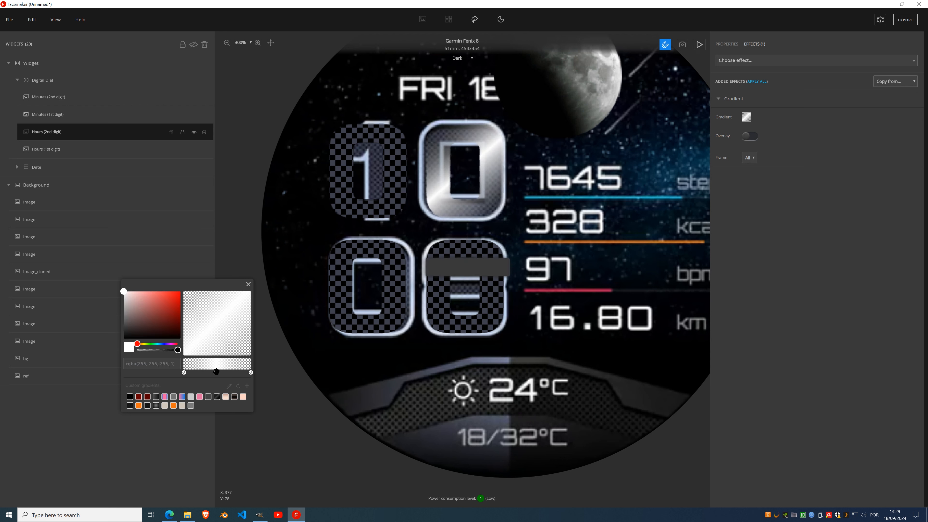
{"action": "left_click_drag", "start_coordinate": [178, 350], "coordinate": [153, 350]}
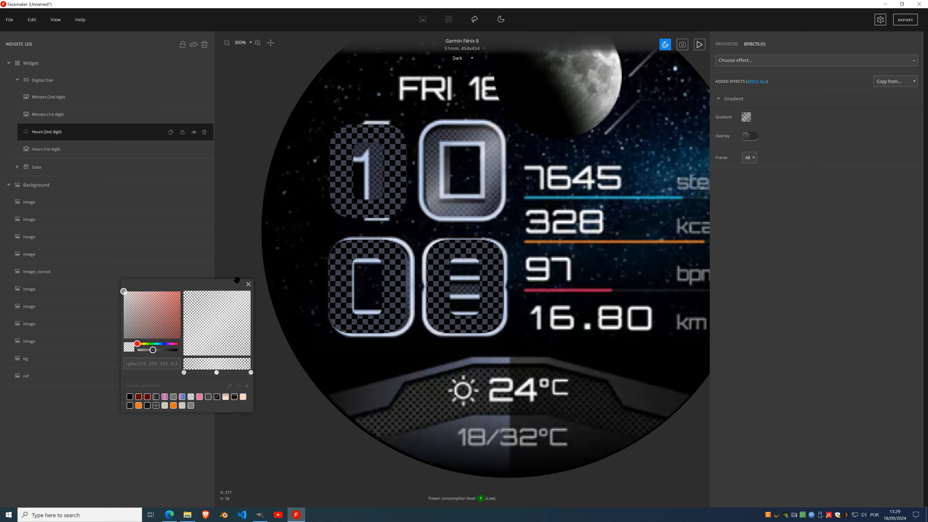
{"action": "left_click", "coordinate": [248, 284]}
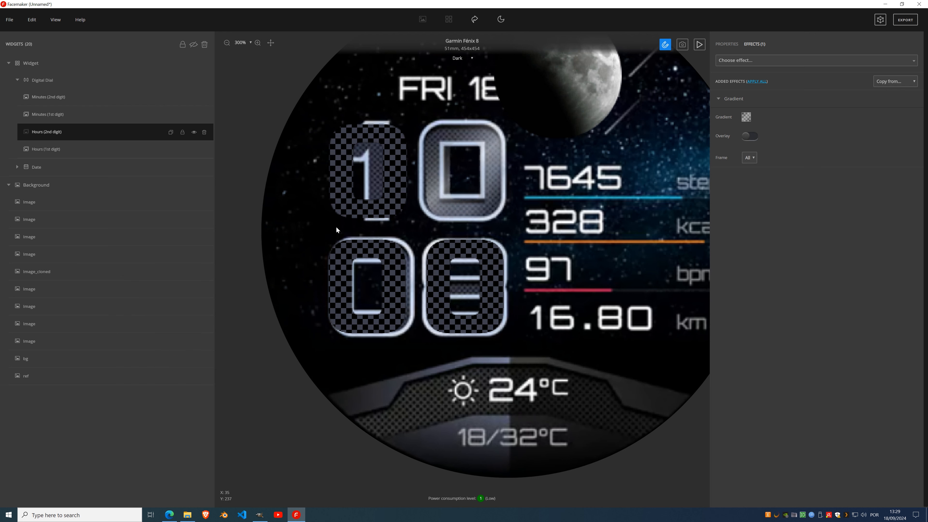
Check the Hours (2nd digit) frames in the frame editor and turn on the gradient's Overlay option.
{"action": "left_click", "coordinate": [731, 47]}
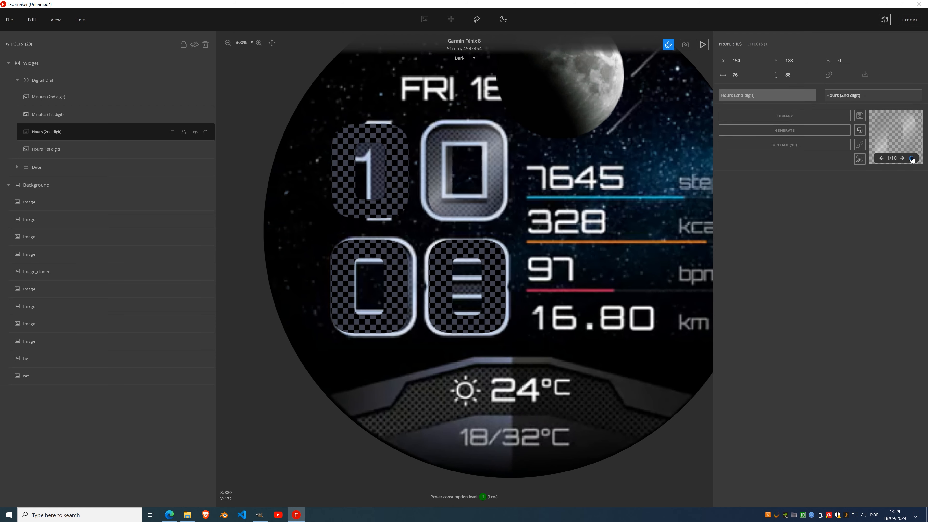
{"action": "left_click", "coordinate": [911, 158]}
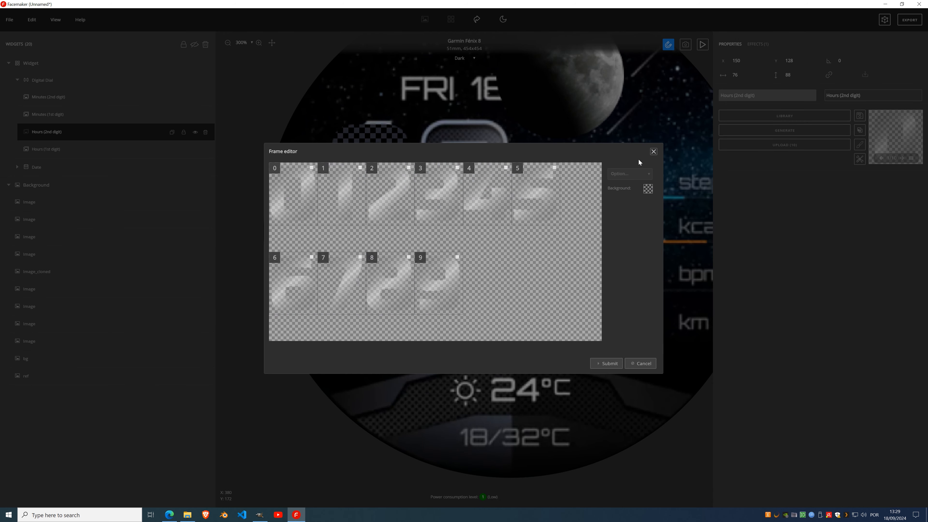
{"action": "left_click", "coordinate": [654, 151]}
{"action": "left_click", "coordinate": [758, 44]}
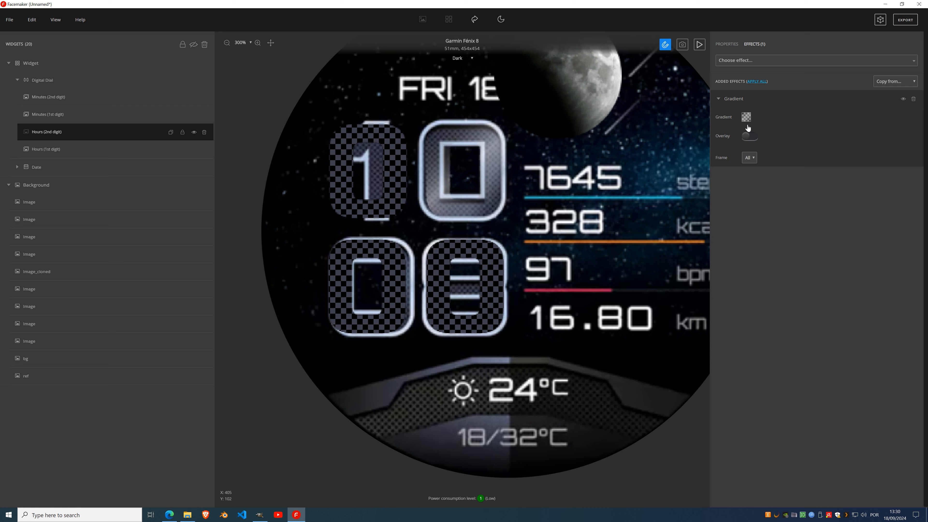
{"action": "left_click", "coordinate": [750, 138]}
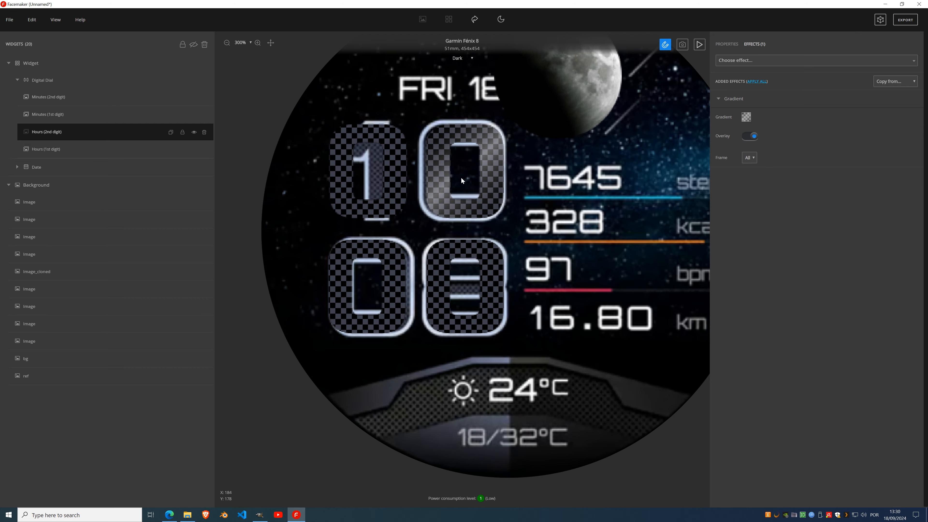
Lower the opacity of the gradient's white middle stop further for a subtler shine on the Hours (2nd digit) image.
{"action": "scroll", "coordinate": [458, 175], "scroll_direction": "down", "scroll_amount": 2}
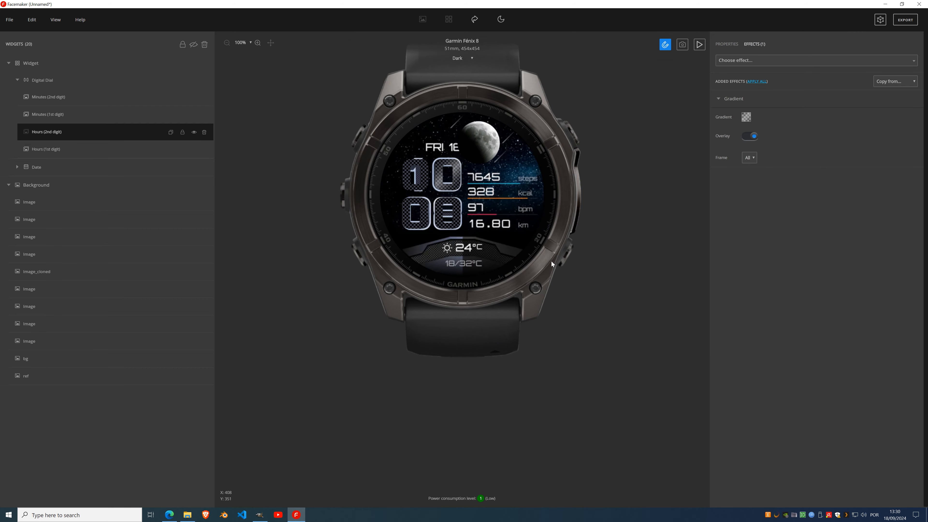
{"action": "scroll", "coordinate": [449, 177], "scroll_direction": "up", "scroll_amount": 4}
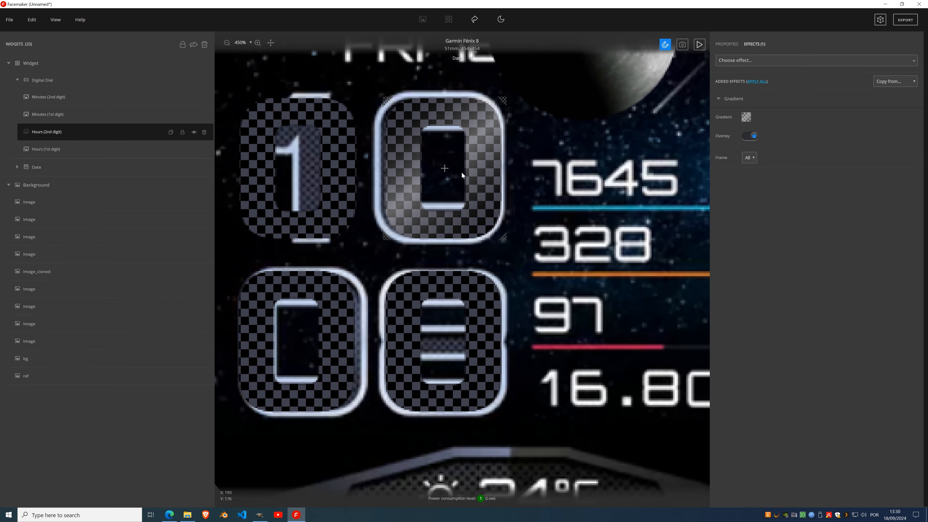
{"action": "left_click", "coordinate": [746, 117]}
{"action": "left_click", "coordinate": [215, 372]}
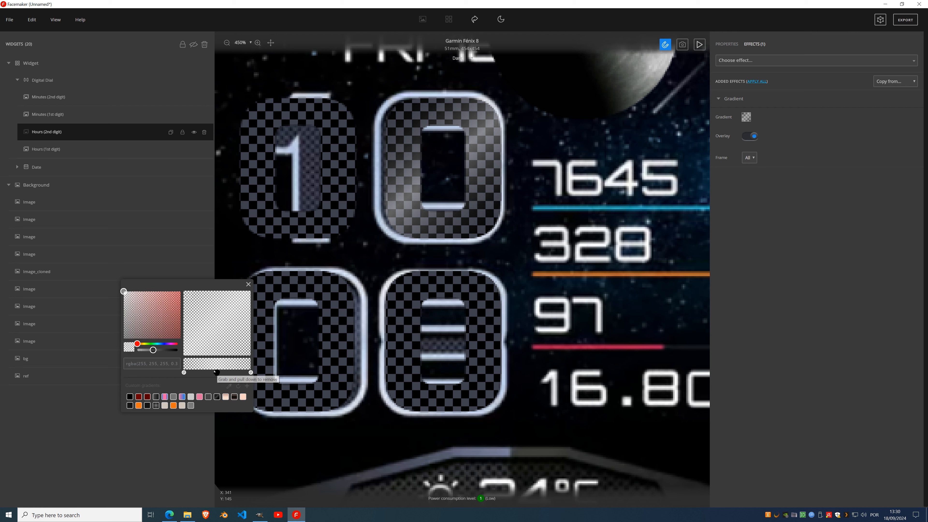
{"action": "left_click", "coordinate": [151, 350]}
{"action": "left_click_drag", "start_coordinate": [151, 350], "coordinate": [145, 350]}
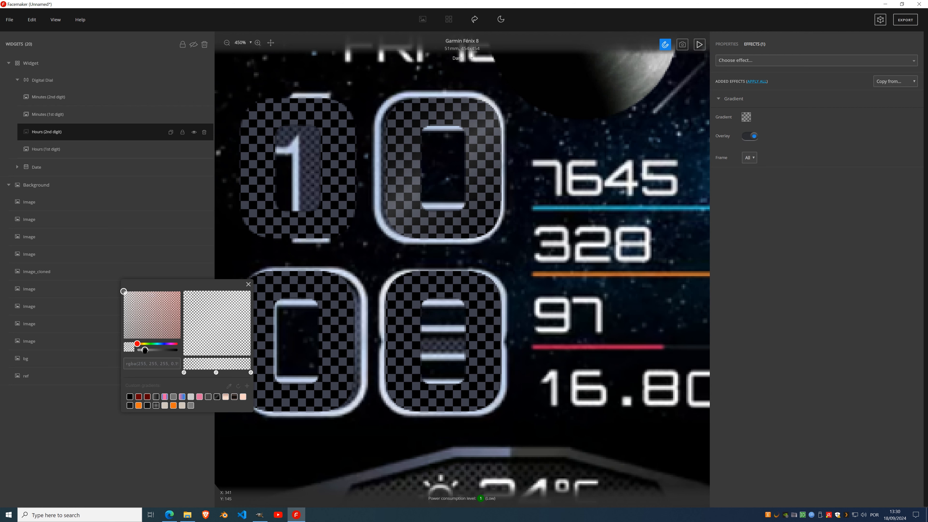
{"action": "left_click", "coordinate": [248, 284]}
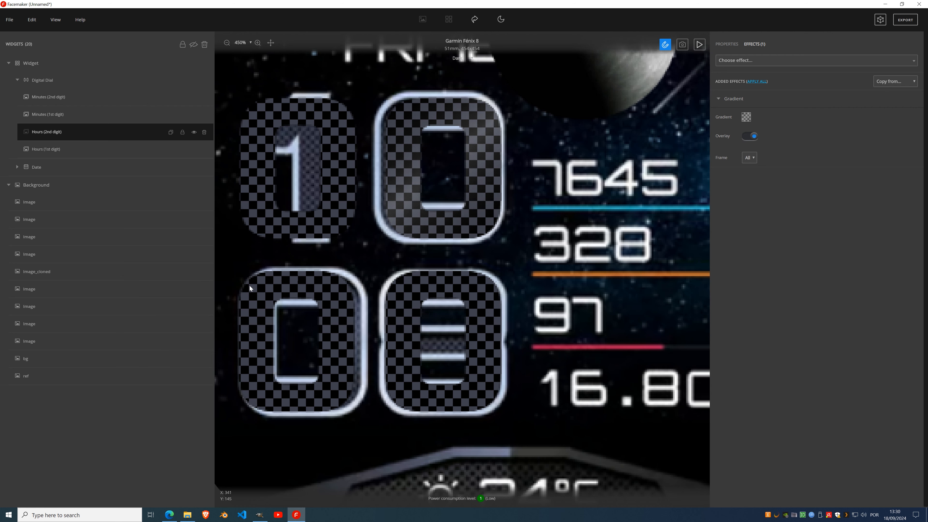
Apply the last used Gradient effect to the Minutes (1st digit) image.
{"action": "left_click", "coordinate": [65, 117]}
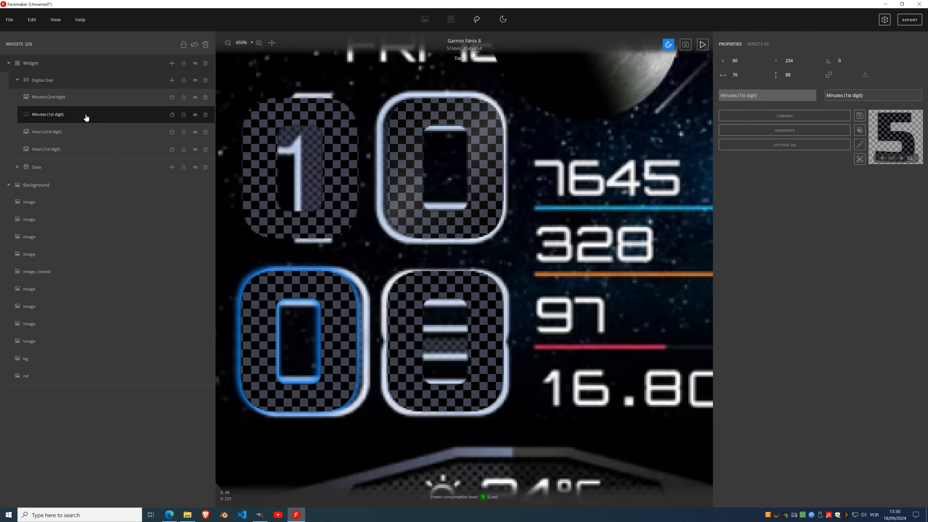
{"action": "left_click", "coordinate": [756, 44]}
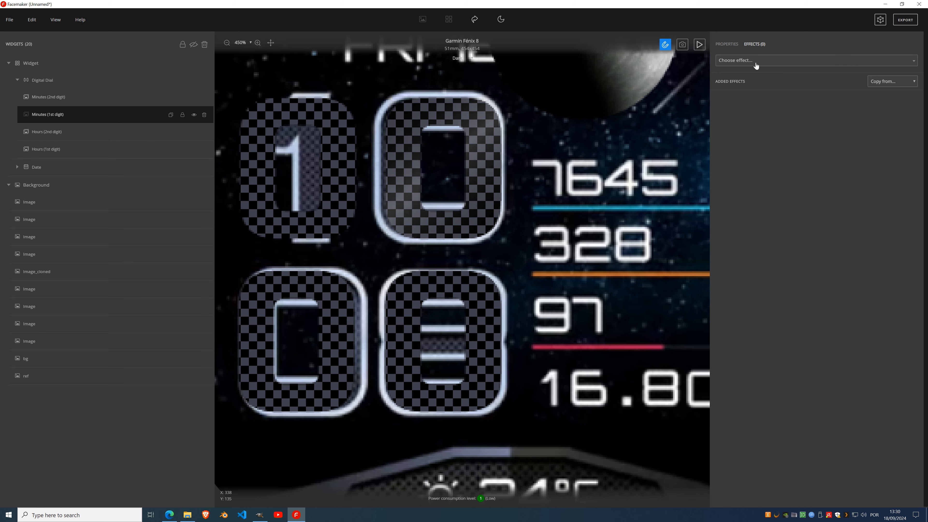
{"action": "left_click", "coordinate": [756, 62]}
{"action": "left_click", "coordinate": [745, 105]}
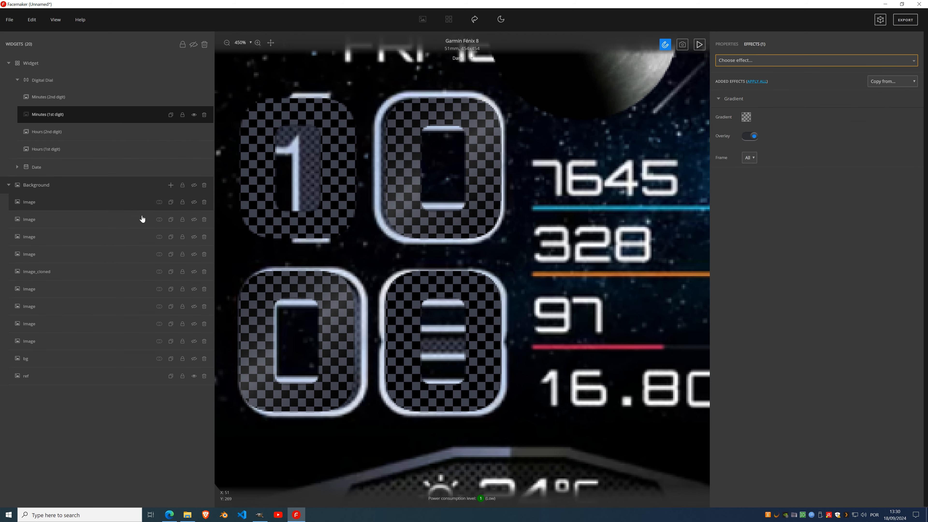
Hide the Background images to preview the digits on their own, and show only the ref image again.
{"action": "left_click", "coordinate": [194, 185]}
{"action": "scroll", "coordinate": [395, 209], "scroll_direction": "down", "scroll_amount": 5}
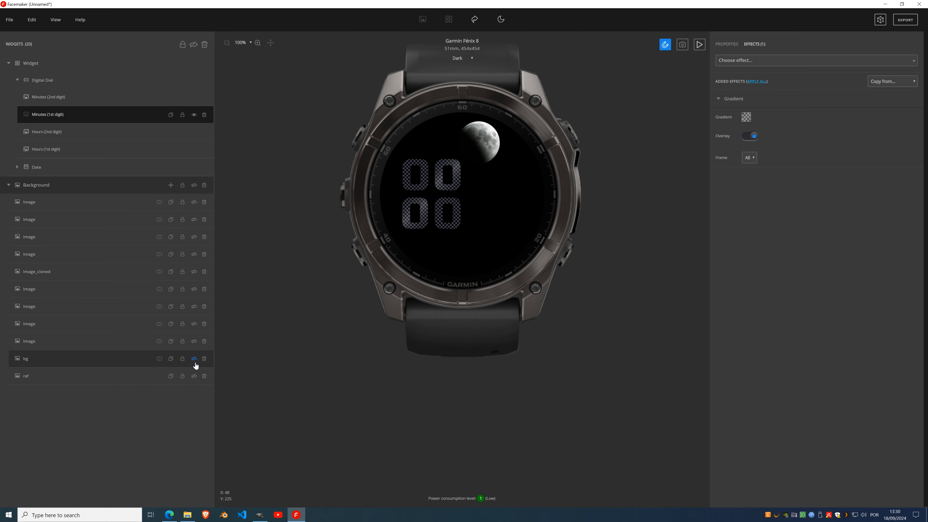
{"action": "left_click", "coordinate": [194, 376]}
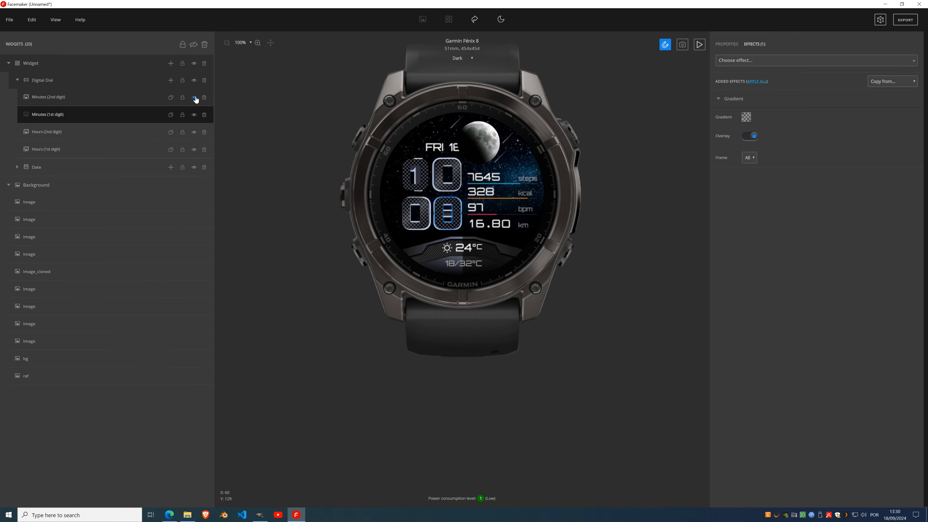
Hide the Digital Dial briefly to examine the shading inside the reference digits up close, and show it again.
{"action": "left_click", "coordinate": [195, 83]}
{"action": "scroll", "coordinate": [447, 183], "scroll_direction": "up", "scroll_amount": 5}
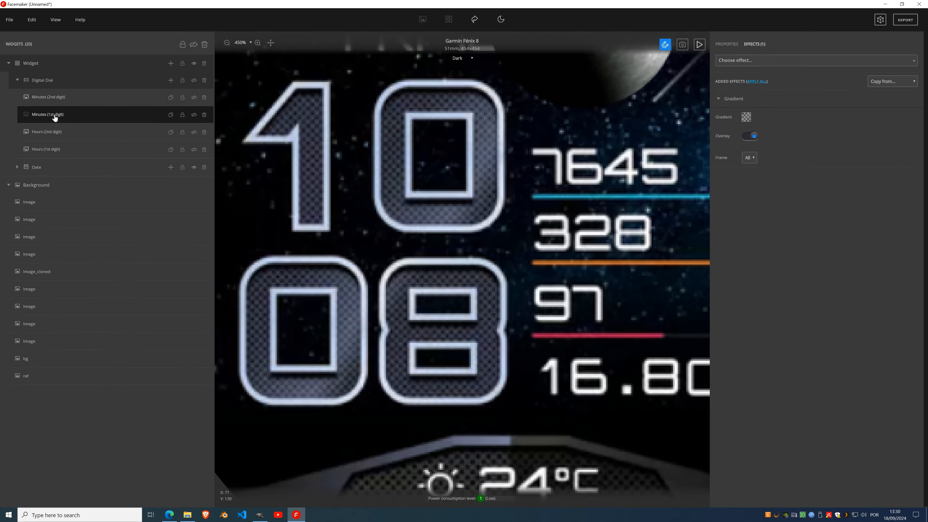
{"action": "left_click", "coordinate": [194, 80]}
Add an Inner Shadow effect to the Hours (1st digit) image.
{"action": "left_click", "coordinate": [51, 150]}
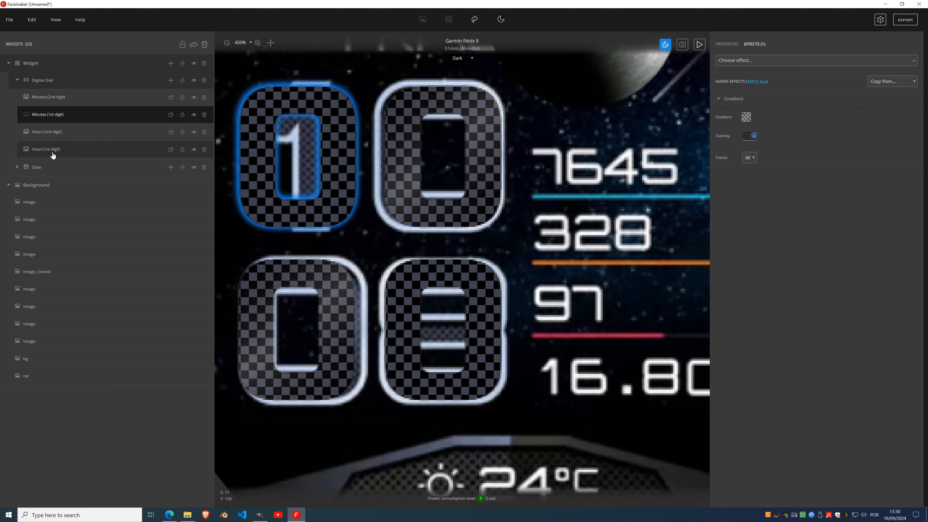
{"action": "left_click", "coordinate": [755, 45]}
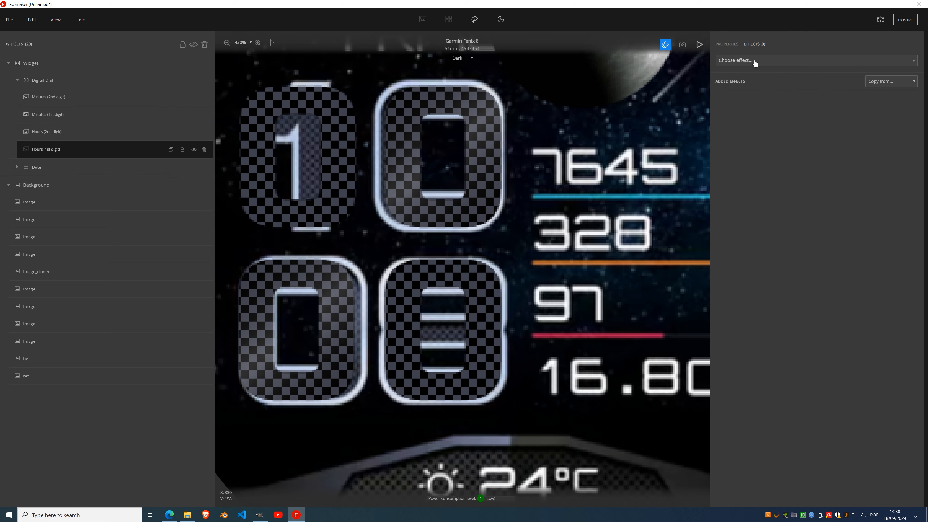
{"action": "left_click", "coordinate": [755, 61]}
{"action": "type", "text": "inner"}
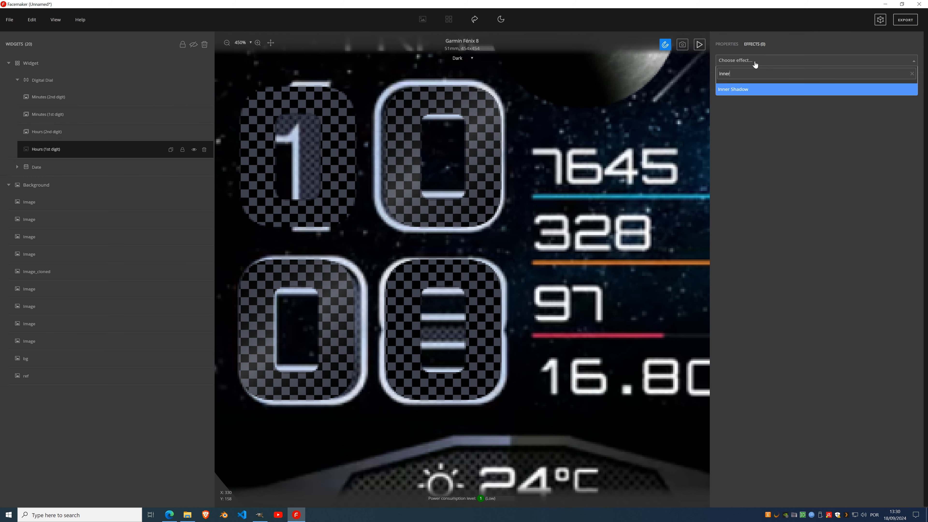
{"action": "left_click", "coordinate": [756, 90]}
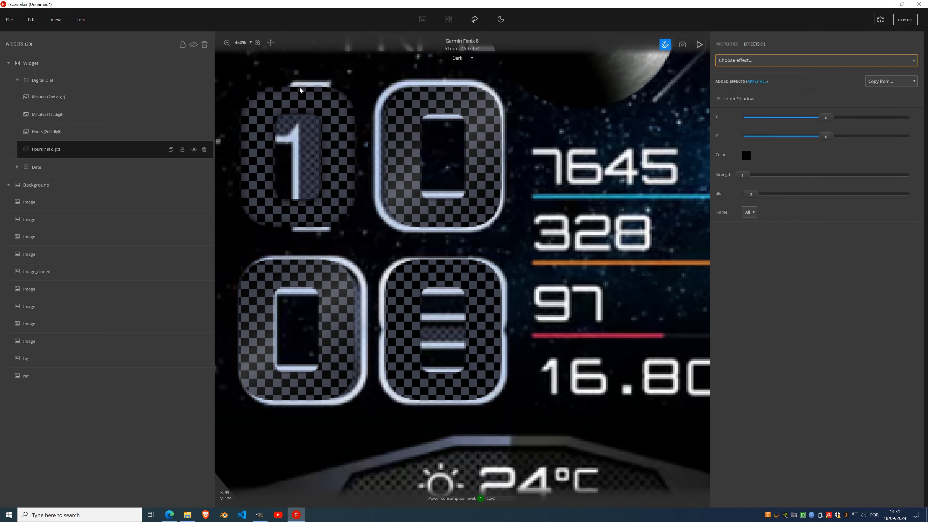
Set the Hours (1st digit) inner shadow to Y offset 5, strength 2 and blur 2.
{"action": "left_click_drag", "start_coordinate": [831, 138], "coordinate": [839, 138]}
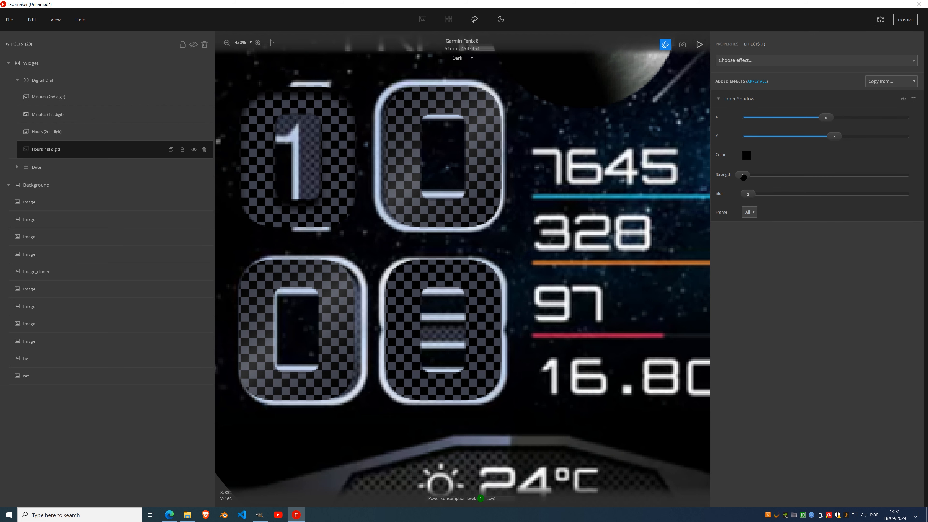
{"action": "left_click", "coordinate": [773, 185]}
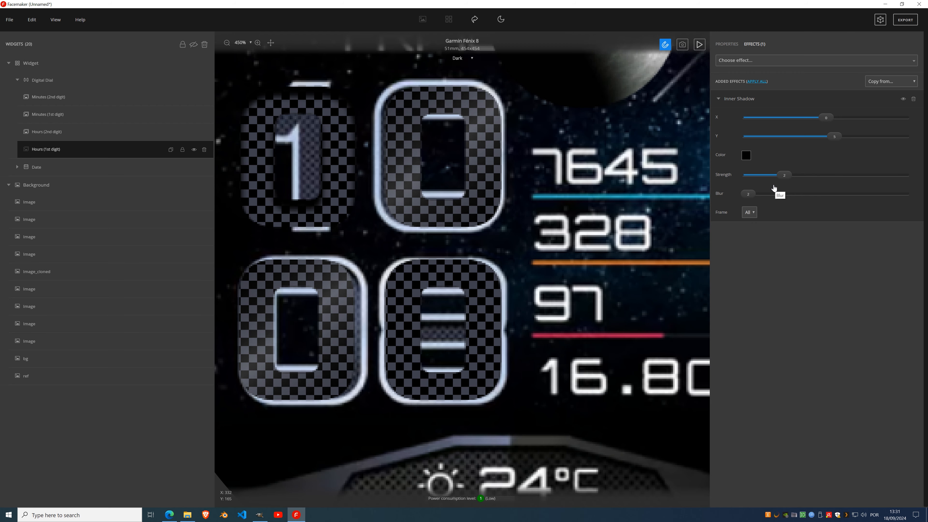
{"action": "scroll", "coordinate": [370, 176], "scroll_direction": "down", "scroll_amount": 7}
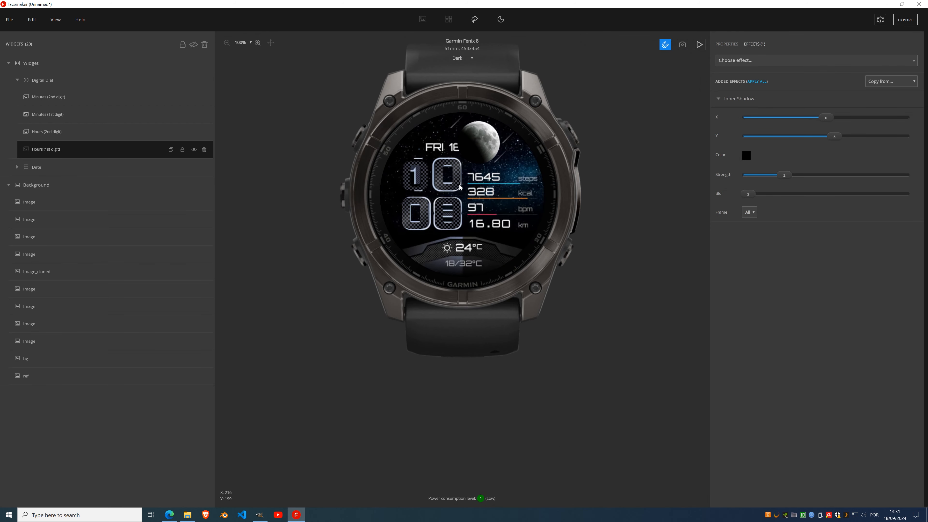
Apply the last used Inner Shadow effect to the Hours (2nd digit) image.
{"action": "left_click", "coordinate": [55, 132]}
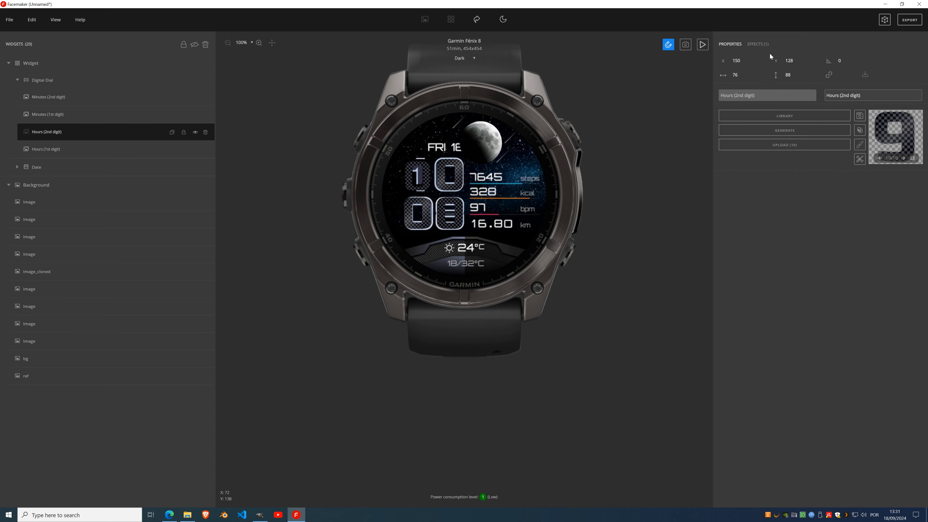
{"action": "left_click", "coordinate": [764, 45]}
{"action": "left_click", "coordinate": [761, 59]}
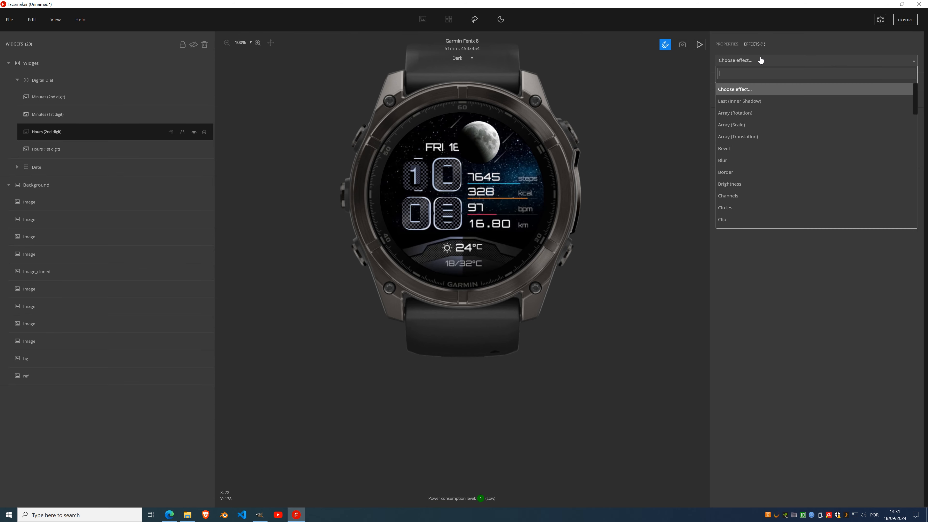
{"action": "left_click", "coordinate": [754, 101]}
Apply the last used Inner Shadow effect to the Minutes (1st digit) image.
{"action": "left_click", "coordinate": [61, 115]}
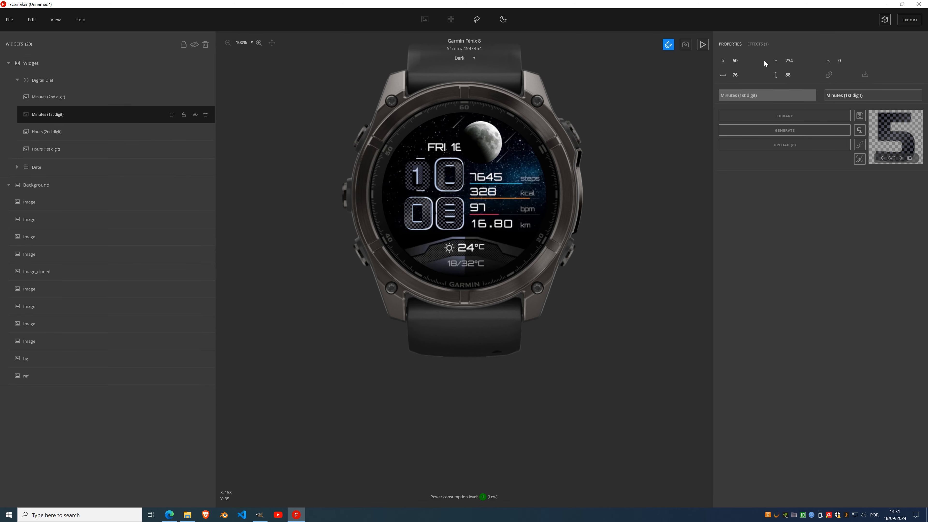
{"action": "left_click", "coordinate": [756, 45]}
{"action": "left_click", "coordinate": [756, 60]}
{"action": "left_click", "coordinate": [727, 96]}
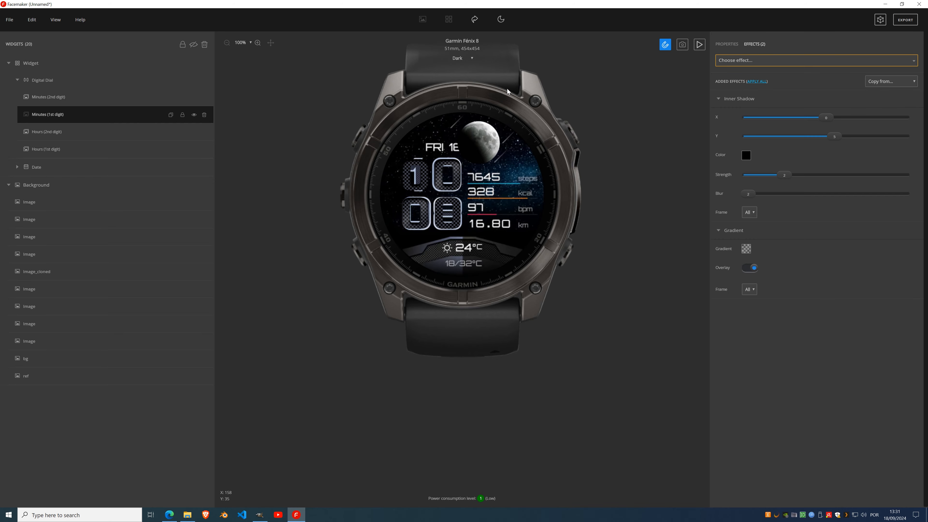
Apply the last used Inner Shadow effect to the Minutes (2nd digit) image.
{"action": "left_click", "coordinate": [60, 97]}
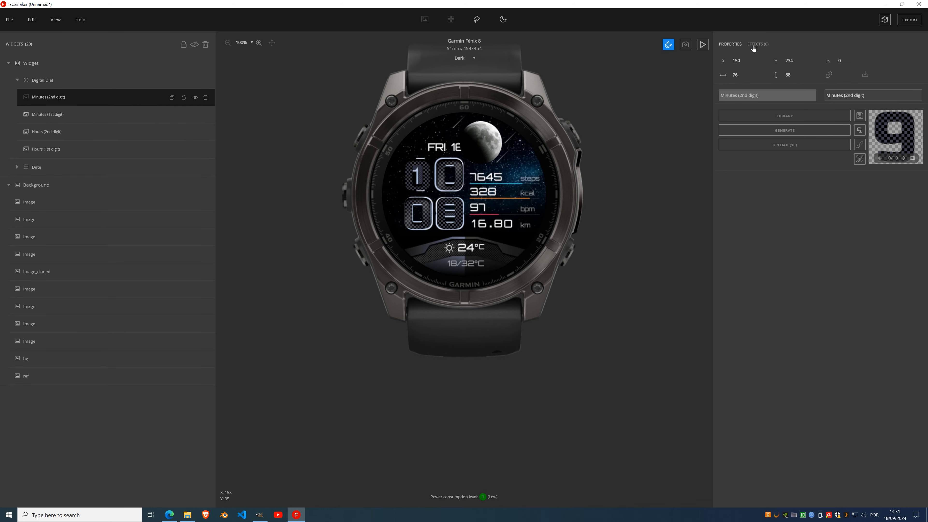
{"action": "left_click", "coordinate": [754, 46]}
{"action": "left_click", "coordinate": [757, 60]}
{"action": "left_click", "coordinate": [727, 98]}
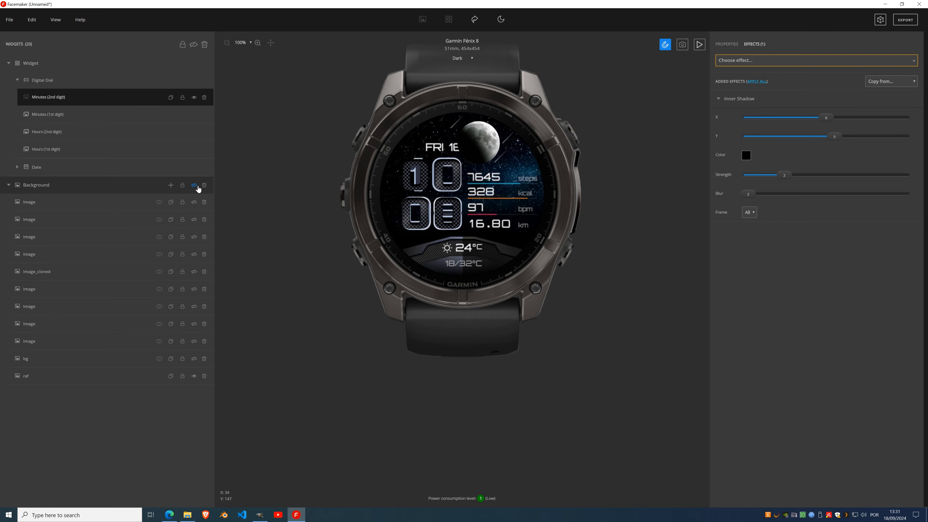
Show the Background images to inspect the shadowed digits up close, and return to showing only the ref image.
{"action": "left_click", "coordinate": [196, 186]}
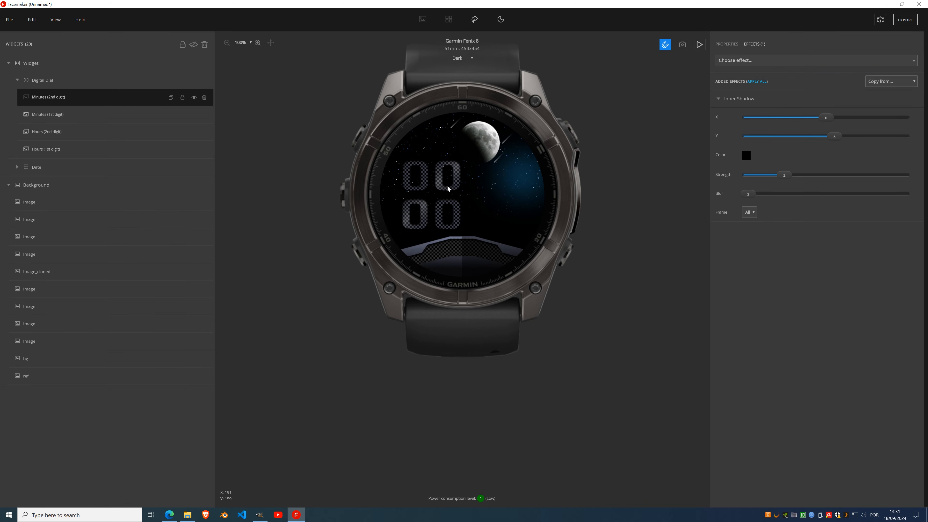
{"action": "scroll", "coordinate": [437, 215], "scroll_direction": "up", "scroll_amount": 4}
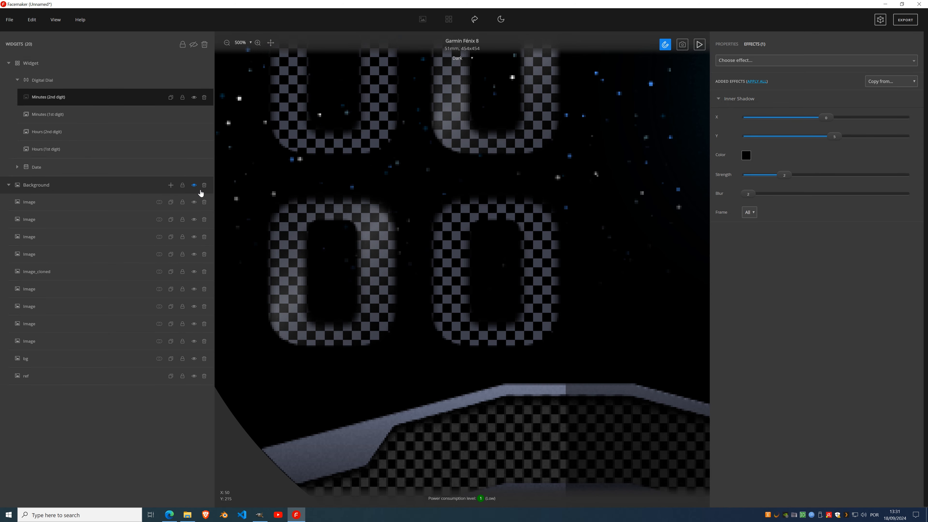
{"action": "left_click", "coordinate": [194, 185]}
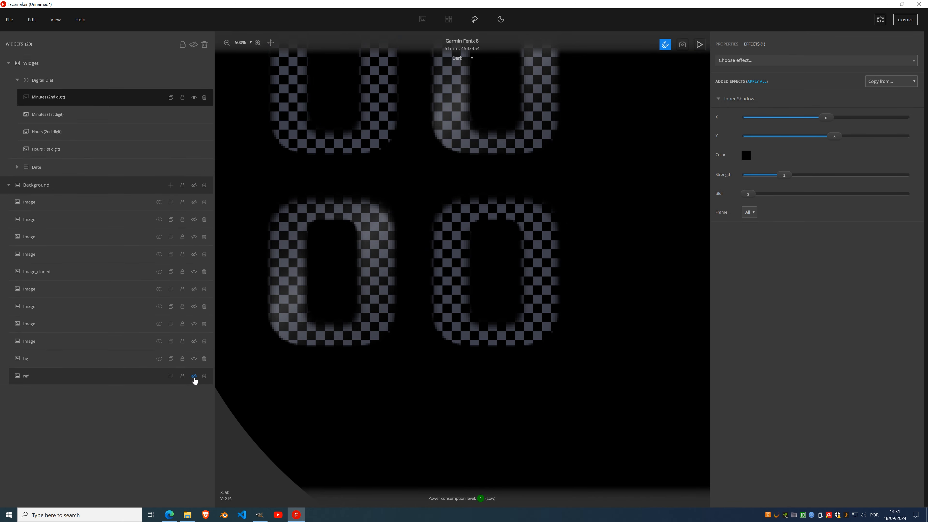
{"action": "left_click", "coordinate": [194, 185]}
Hide the Digital Dial to expose the reference digits and add a Border effect to the Hours (1st digit) image.
{"action": "left_click", "coordinate": [194, 80]}
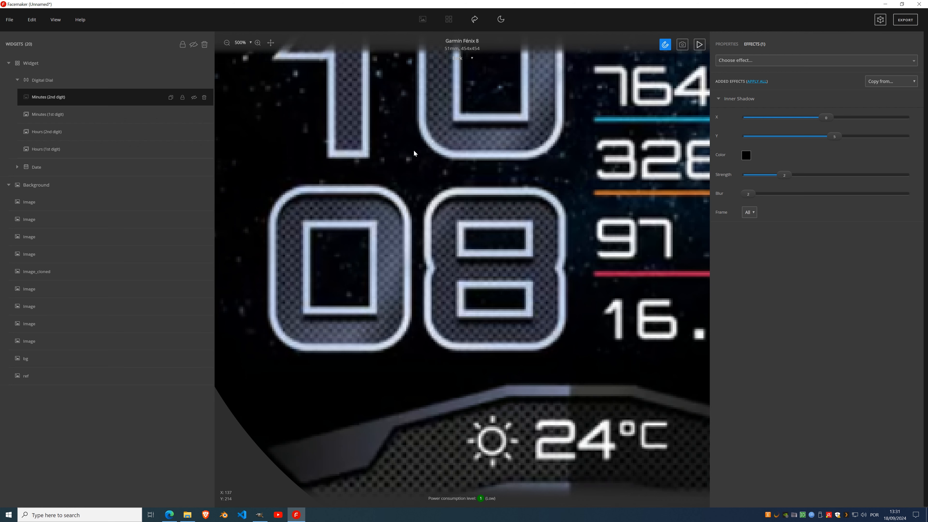
{"action": "left_click", "coordinate": [60, 154]}
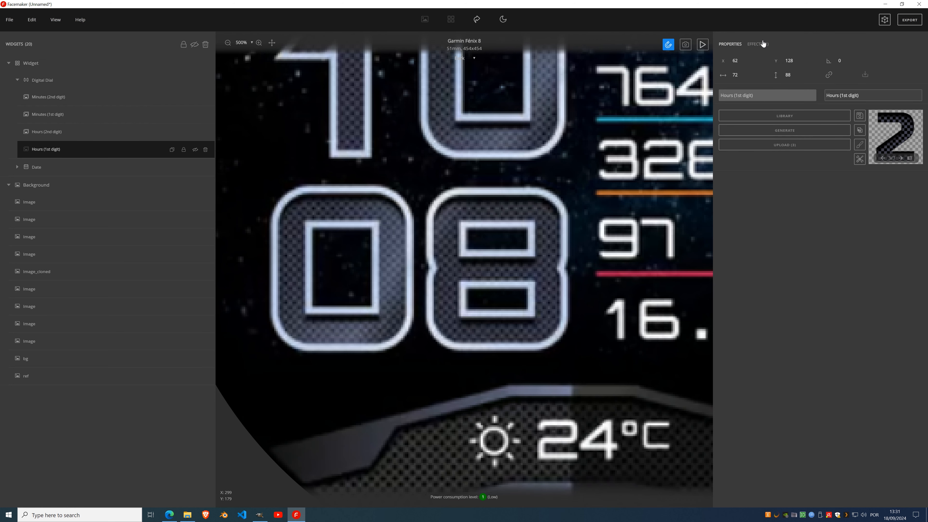
{"action": "left_click", "coordinate": [764, 44]}
{"action": "left_click", "coordinate": [742, 61]}
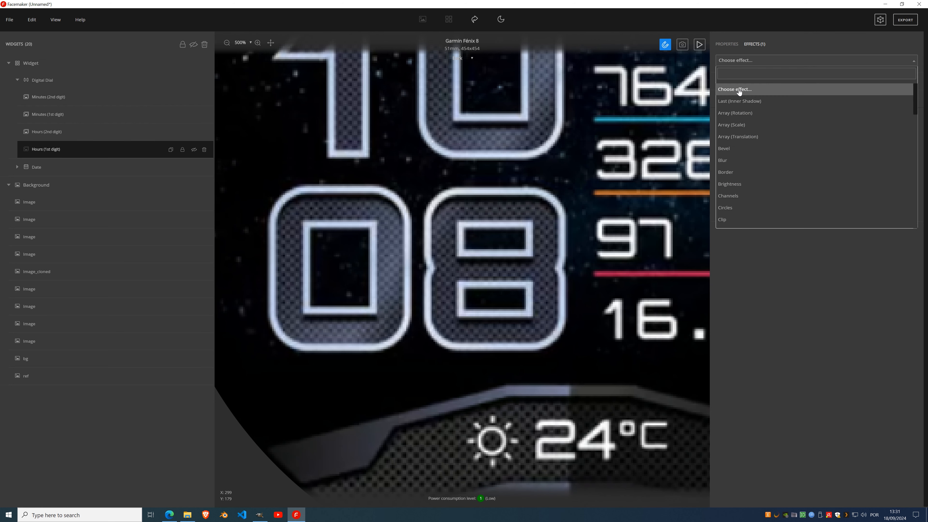
{"action": "left_click", "coordinate": [736, 174]}
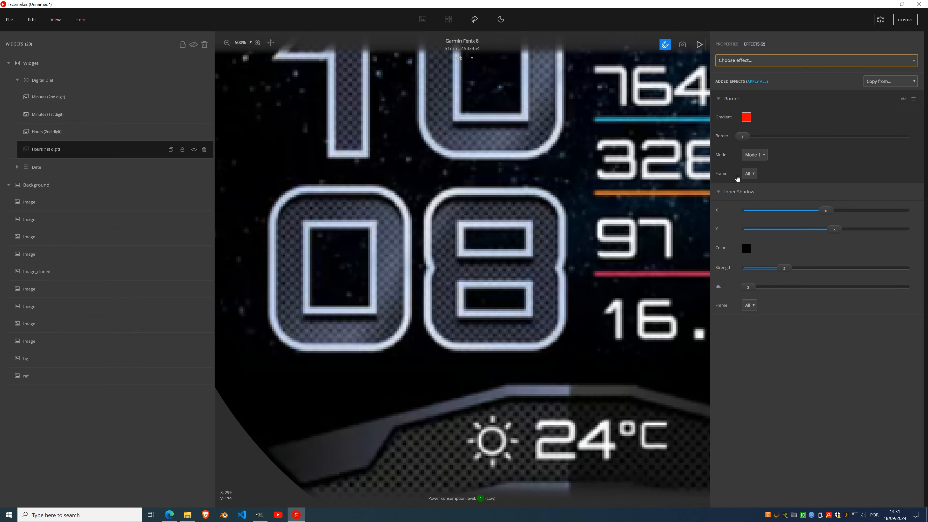
Sample the reference digits' light blue outline for both stops of the border gradient and save it as a custom gradient.
{"action": "left_click", "coordinate": [746, 117]}
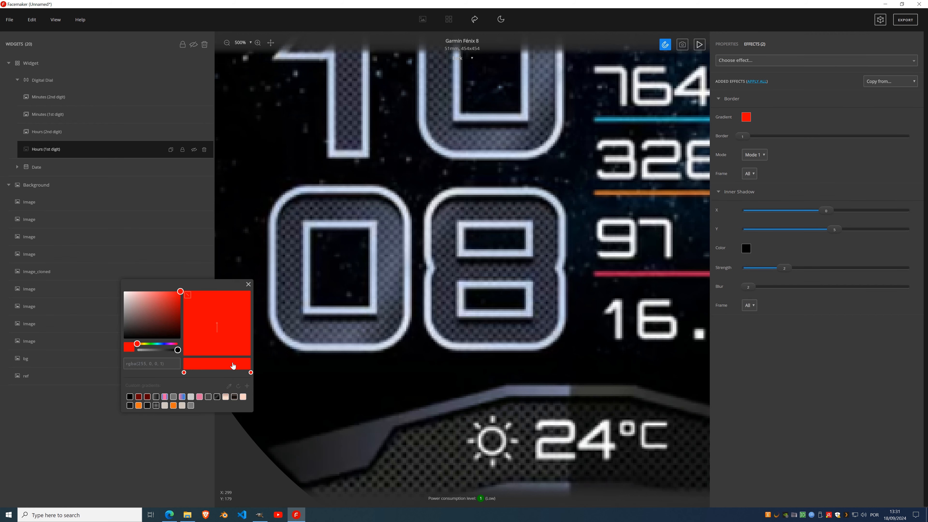
{"action": "left_click", "coordinate": [366, 347]}
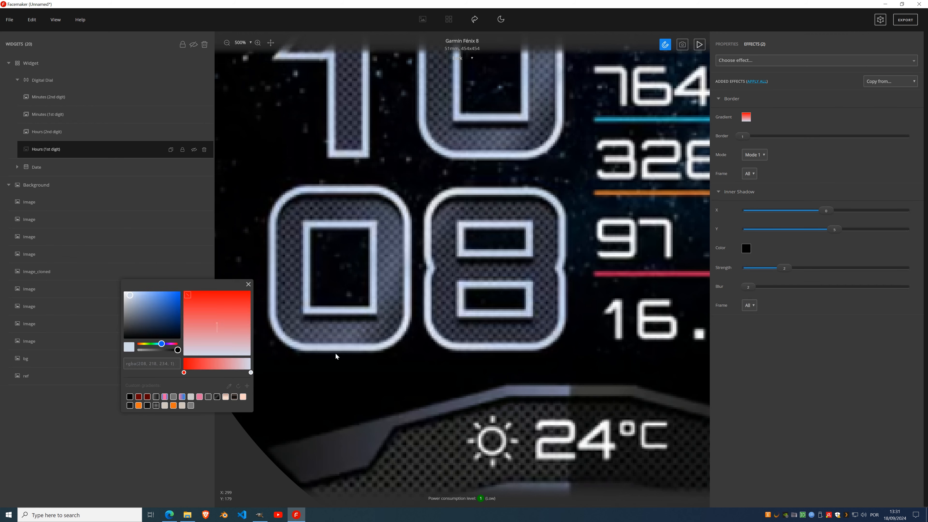
{"action": "left_click", "coordinate": [184, 373]}
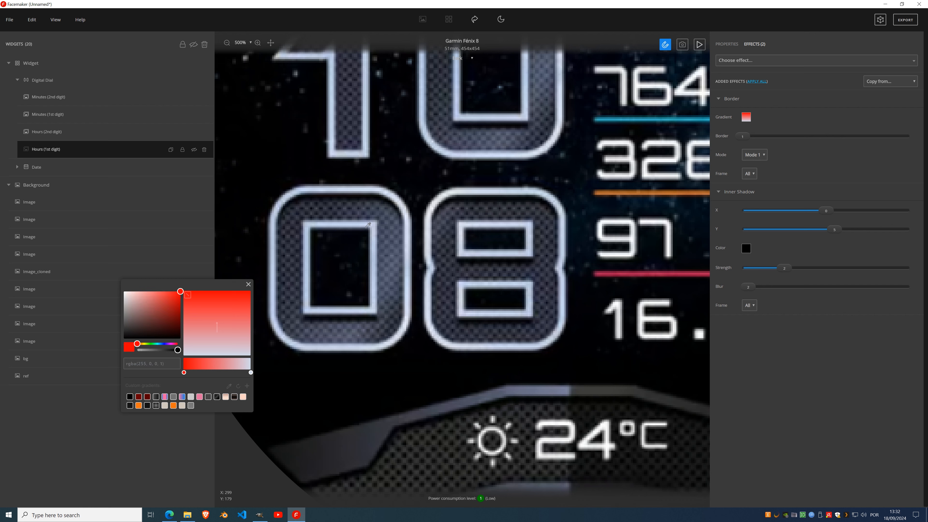
{"action": "left_click", "coordinate": [365, 190]}
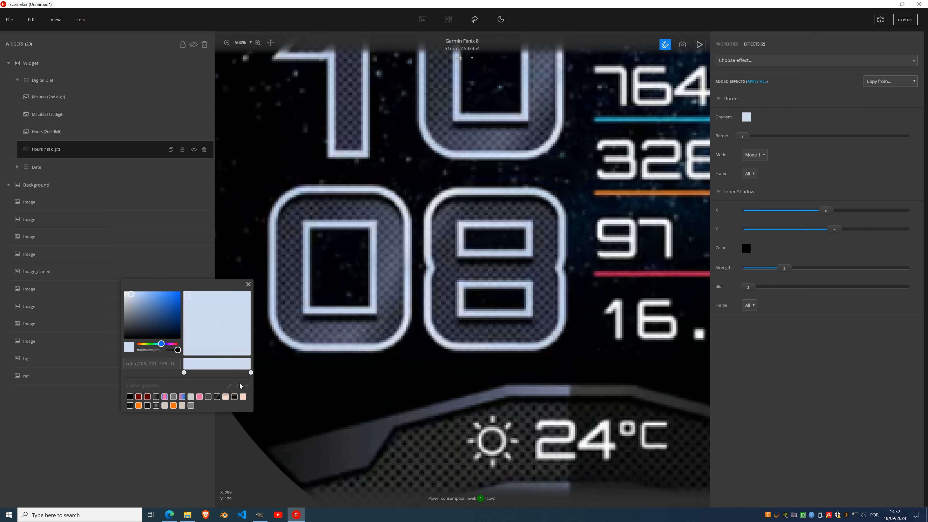
{"action": "left_click", "coordinate": [247, 386]}
{"action": "left_click", "coordinate": [248, 284]}
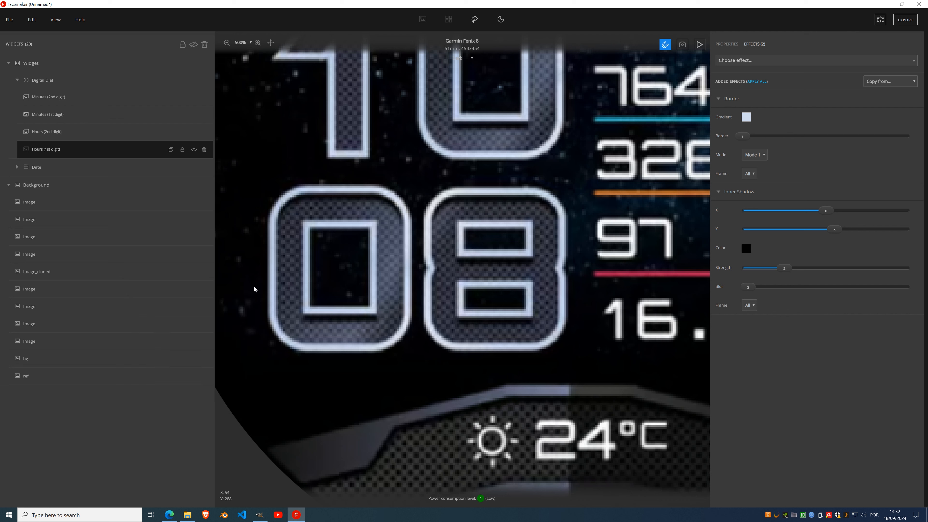
Show the Hours (1st digit) image and set its border width to 3.
{"action": "left_click", "coordinate": [195, 149]}
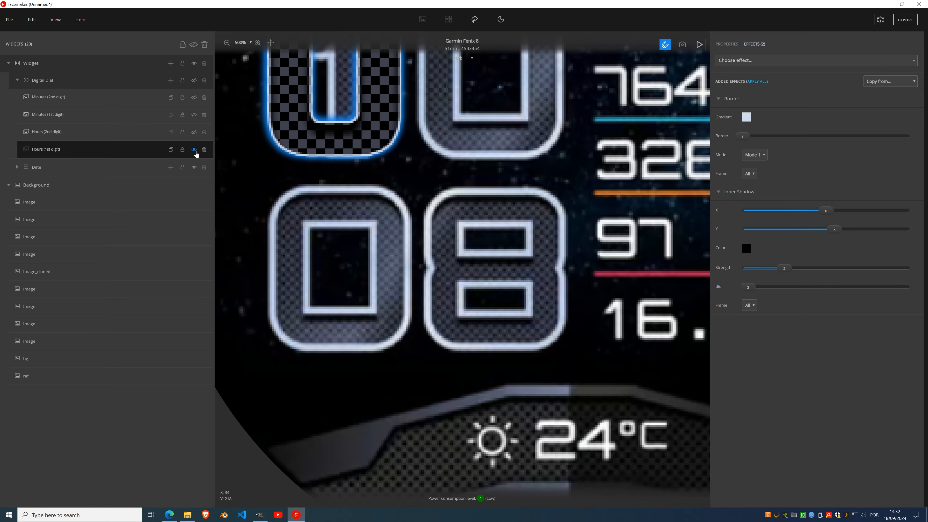
{"action": "scroll", "coordinate": [406, 183], "scroll_direction": "up", "scroll_amount": 5}
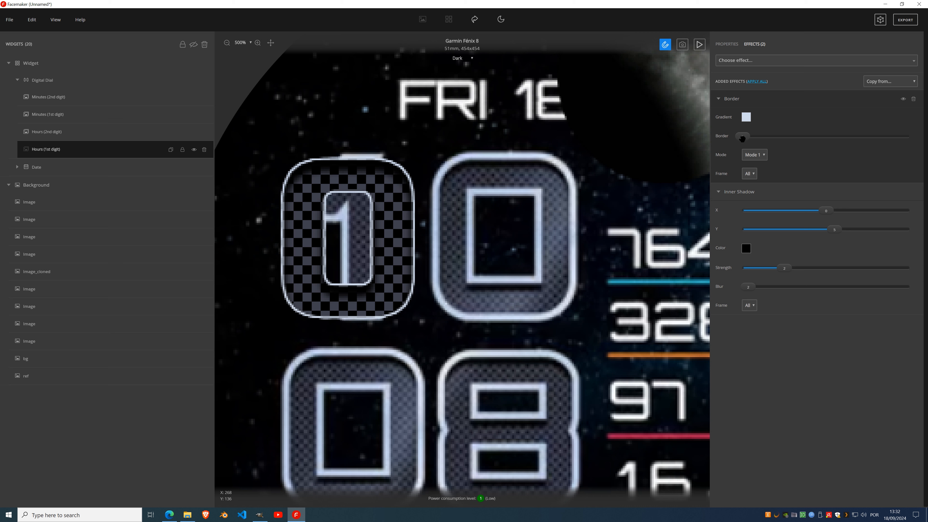
{"action": "left_click_drag", "start_coordinate": [745, 138], "coordinate": [778, 148]}
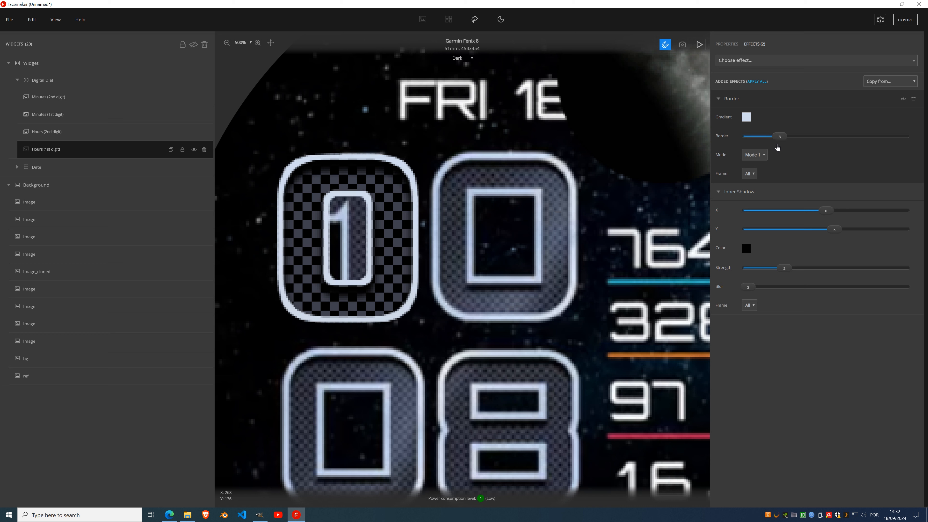
Compare Mode 1 and Mode 2 for the Hours (1st digit) border and set it to Mode 2.
{"action": "left_click", "coordinate": [762, 159]}
{"action": "left_click", "coordinate": [763, 170]}
{"action": "left_click", "coordinate": [762, 157]}
{"action": "left_click", "coordinate": [760, 164]}
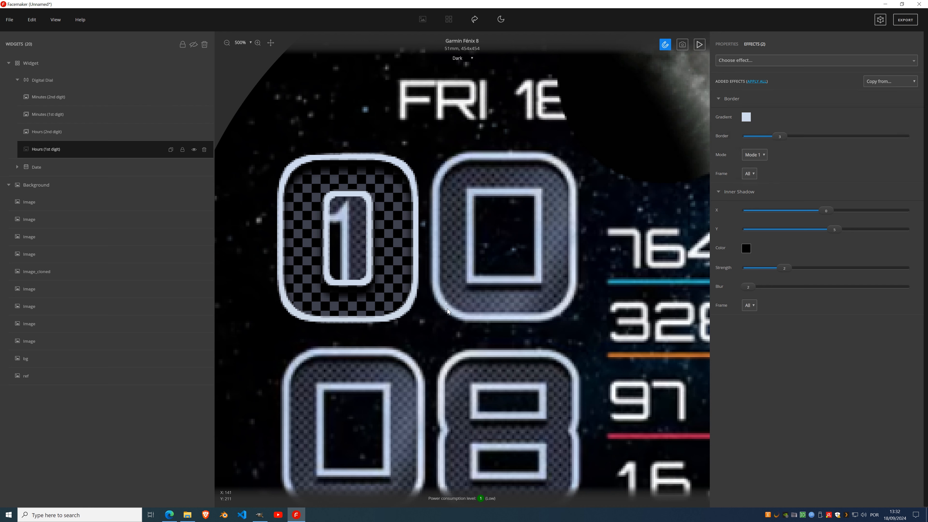
{"action": "left_click", "coordinate": [755, 154]}
{"action": "left_click", "coordinate": [760, 170]}
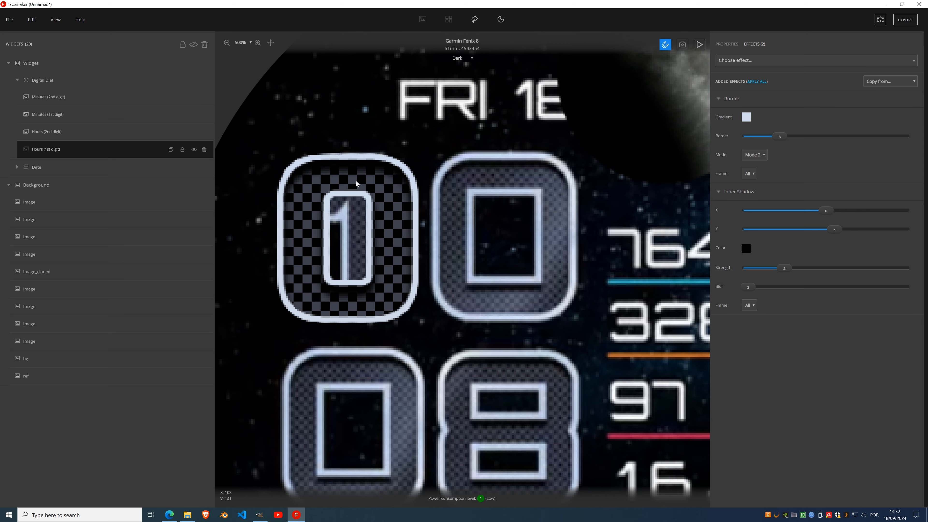
Apply the last used Border effect to the Hours (2nd digit) image and show that image again.
{"action": "scroll", "coordinate": [358, 183], "scroll_direction": "down", "scroll_amount": 4}
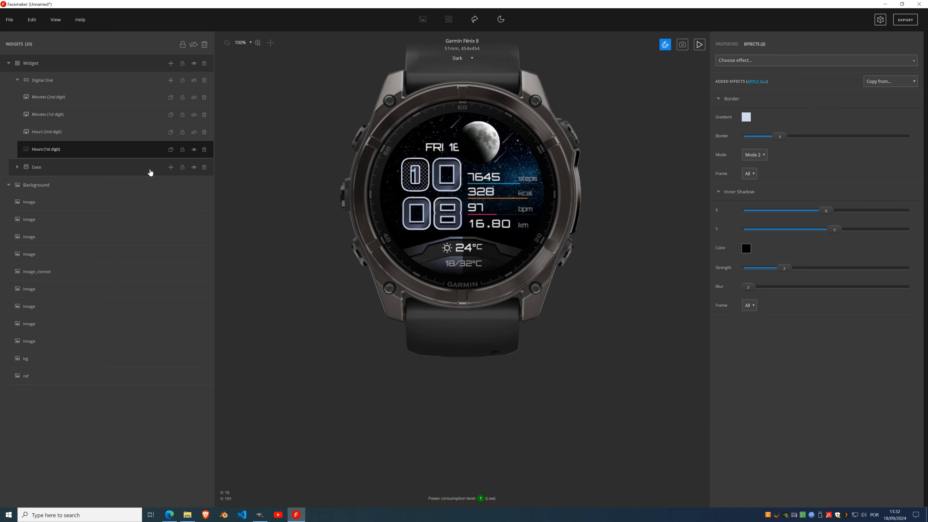
{"action": "left_click", "coordinate": [119, 132]}
{"action": "left_click", "coordinate": [756, 44]}
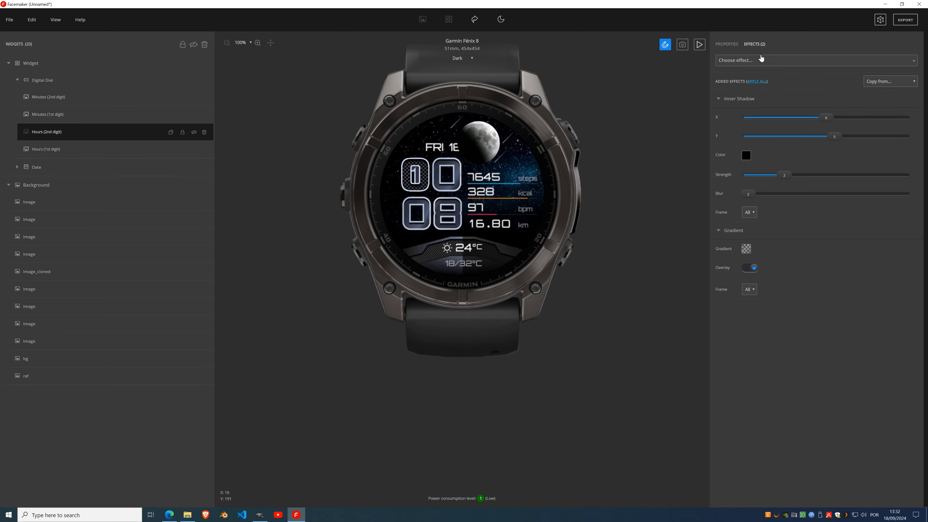
{"action": "left_click", "coordinate": [760, 60]}
{"action": "left_click", "coordinate": [754, 103]}
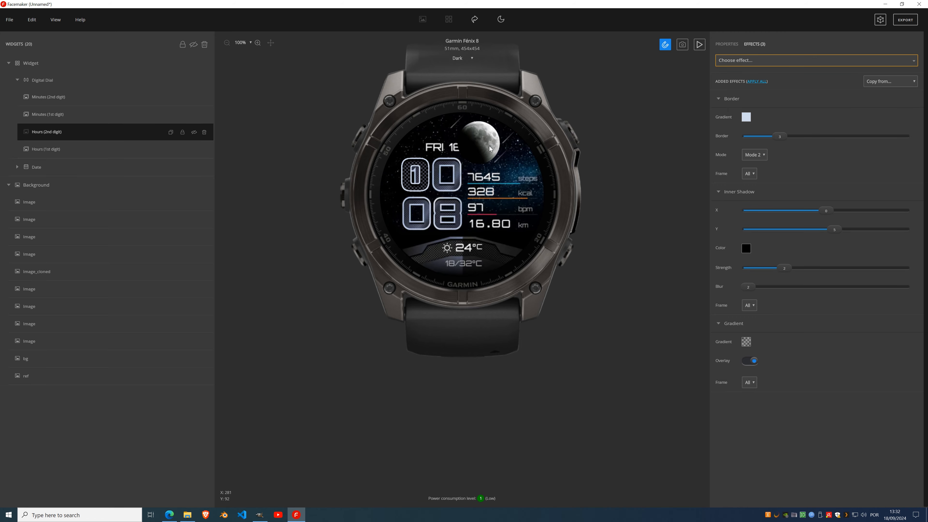
{"action": "left_click", "coordinate": [195, 132]}
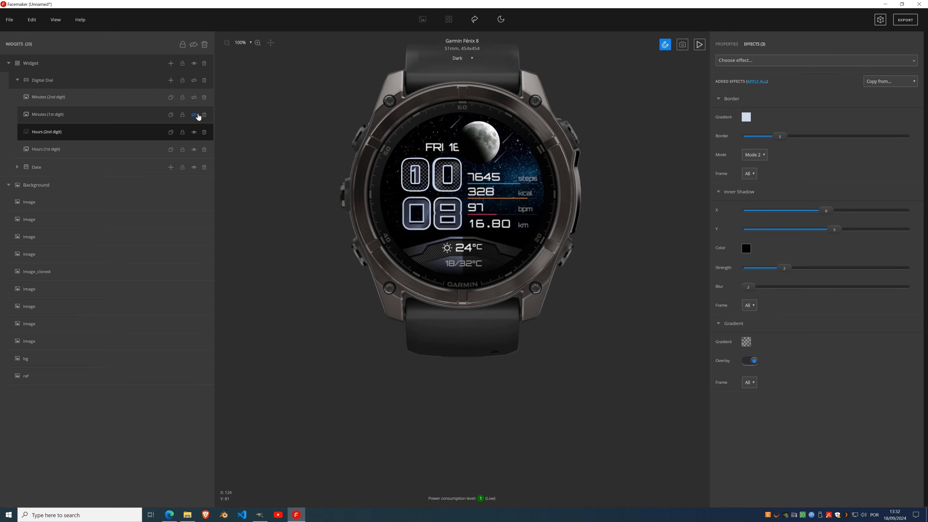
Show both Minutes digit images and apply the last used Border effect to the Minutes (1st digit) image.
{"action": "left_click", "coordinate": [194, 98]}
{"action": "left_click", "coordinate": [194, 115]}
{"action": "left_click", "coordinate": [101, 116]}
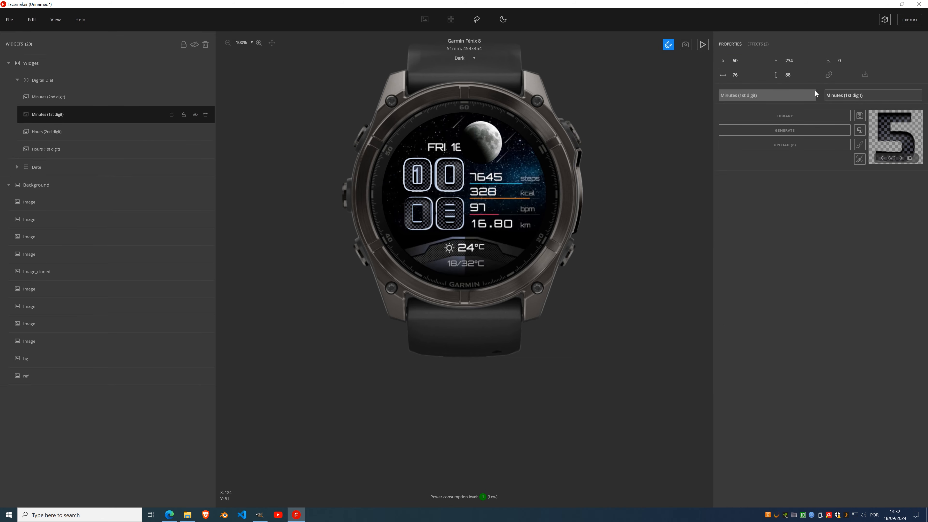
{"action": "left_click", "coordinate": [757, 44]}
{"action": "left_click", "coordinate": [764, 60]}
{"action": "left_click", "coordinate": [746, 103]}
Apply the last used Border effect to the Minutes (2nd digit) image.
{"action": "left_click", "coordinate": [143, 96]}
{"action": "left_click", "coordinate": [765, 44]}
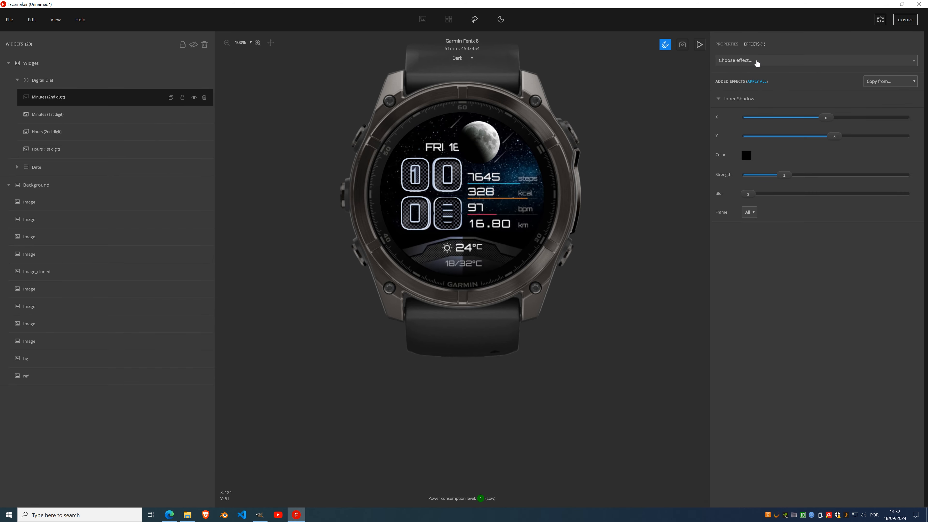
{"action": "left_click", "coordinate": [748, 61]}
{"action": "left_click", "coordinate": [748, 101]}
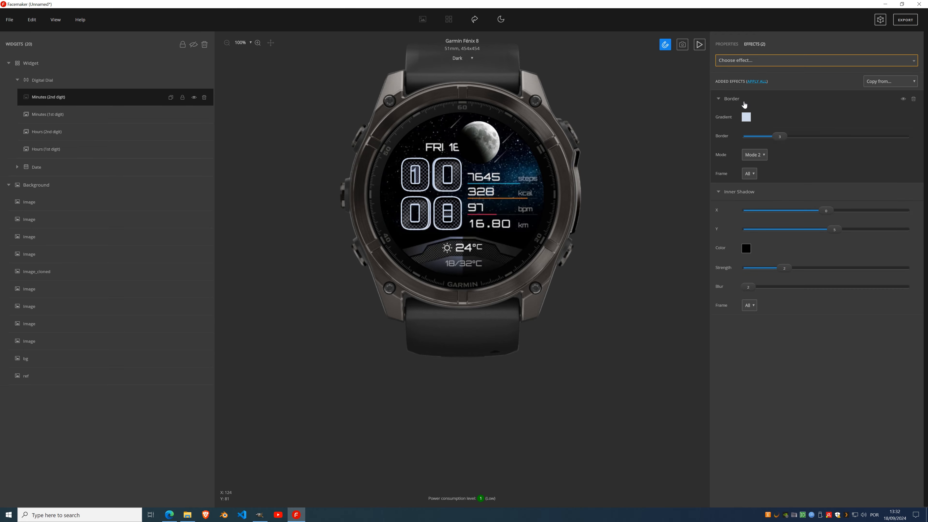
Show the Background layers to examine the bordered digits up close, and return to showing only the ref image.
{"action": "left_click", "coordinate": [195, 186]}
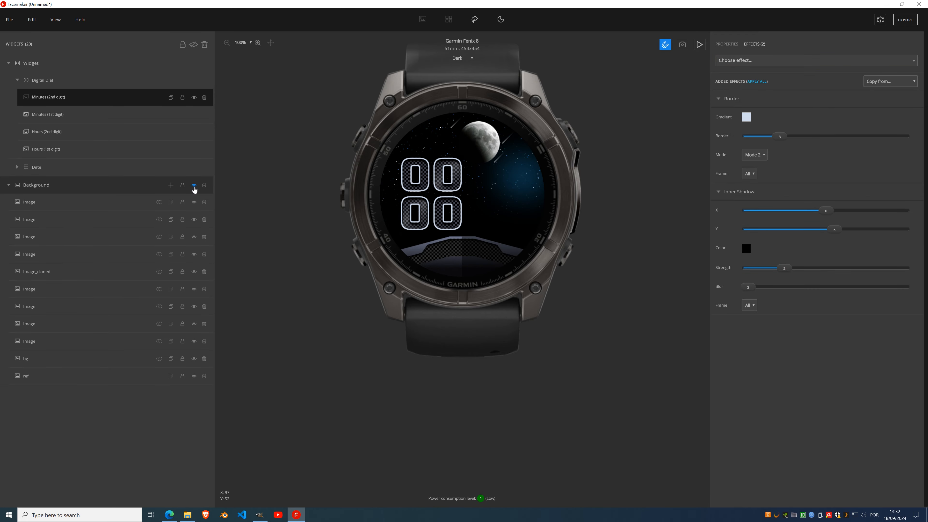
{"action": "scroll", "coordinate": [447, 209], "scroll_direction": "up", "scroll_amount": 7}
{"action": "left_click_drag", "start_coordinate": [453, 144], "coordinate": [466, 244]}
{"action": "scroll", "coordinate": [465, 244], "scroll_direction": "down", "scroll_amount": 7}
{"action": "left_click", "coordinate": [193, 185]}
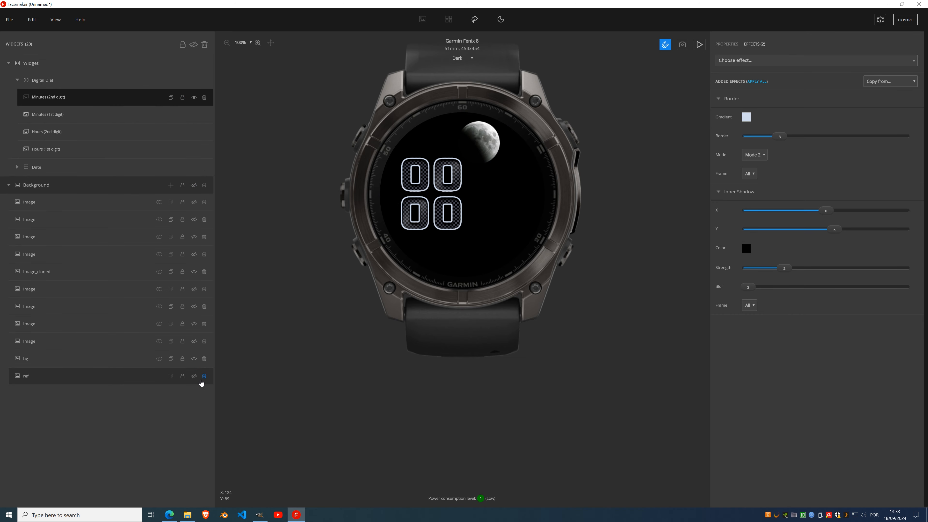
{"action": "left_click", "coordinate": [194, 376]}
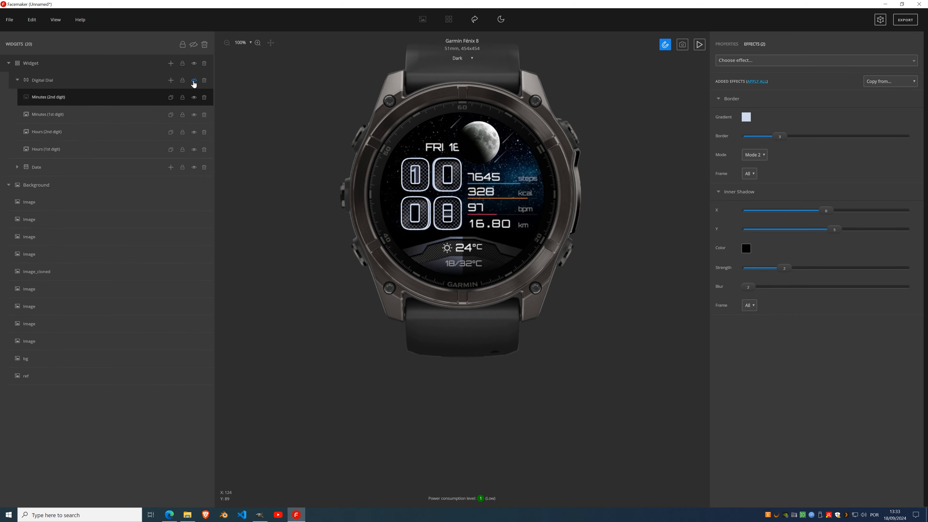
Toggle the Digital Dial's visibility to compare the styled digits with the reference digits, leaving the dial shown.
{"action": "left_click", "coordinate": [193, 80]}
{"action": "left_click", "coordinate": [194, 80]}
{"action": "left_click", "coordinate": [194, 80]}
{"action": "left_click", "coordinate": [194, 81]}
{"action": "left_click", "coordinate": [194, 81]}
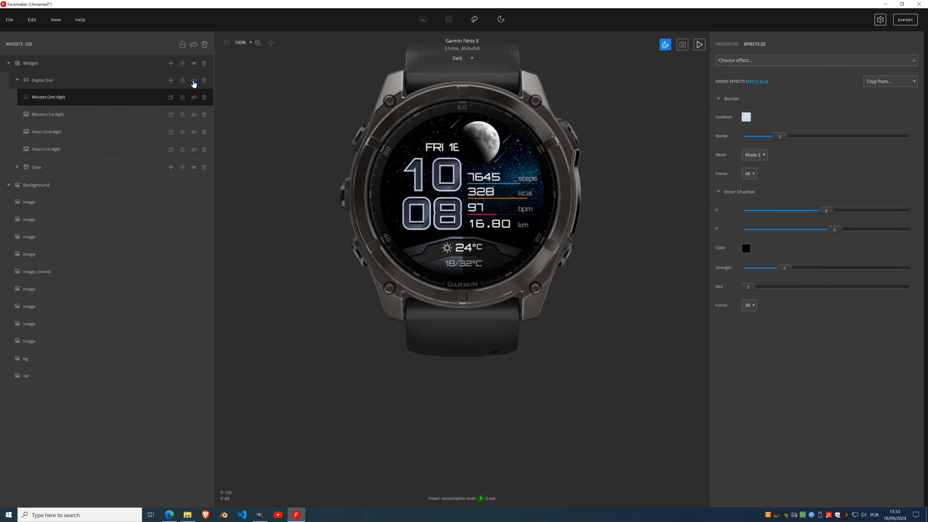
{"action": "scroll", "coordinate": [442, 178], "scroll_direction": "up", "scroll_amount": 5}
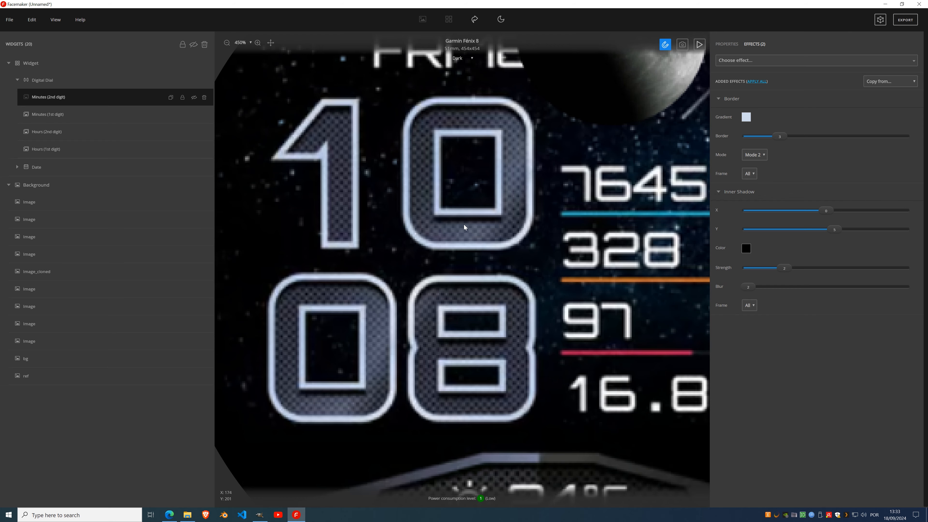
{"action": "scroll", "coordinate": [451, 225], "scroll_direction": "down", "scroll_amount": 2}
{"action": "left_click", "coordinate": [195, 80]}
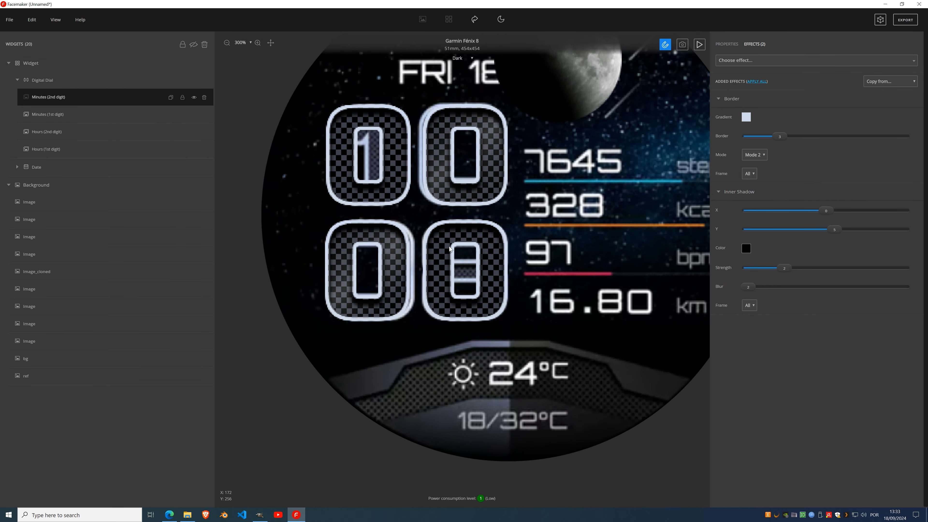
{"action": "scroll", "coordinate": [437, 223], "scroll_direction": "down", "scroll_amount": 2}
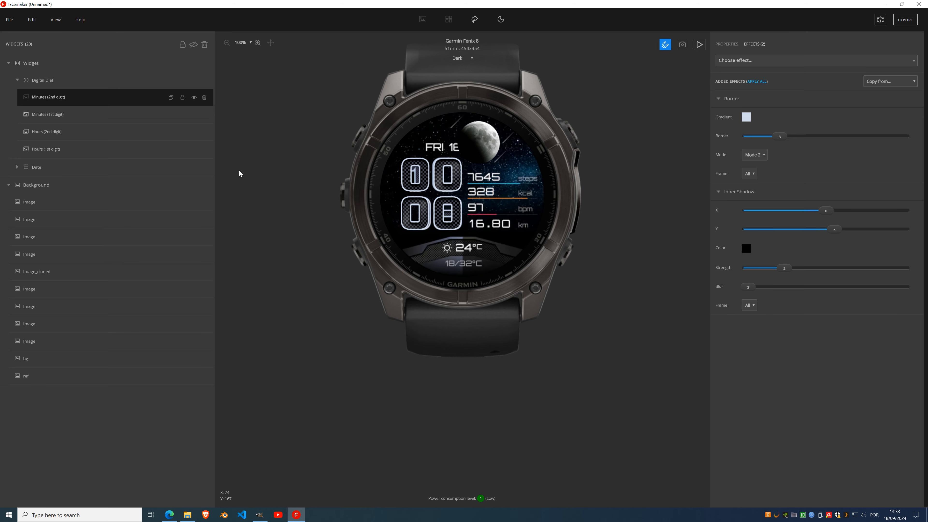
Preview the running watch face with the Background layers shown, and return to showing only the ref image.
{"action": "left_click", "coordinate": [196, 185]}
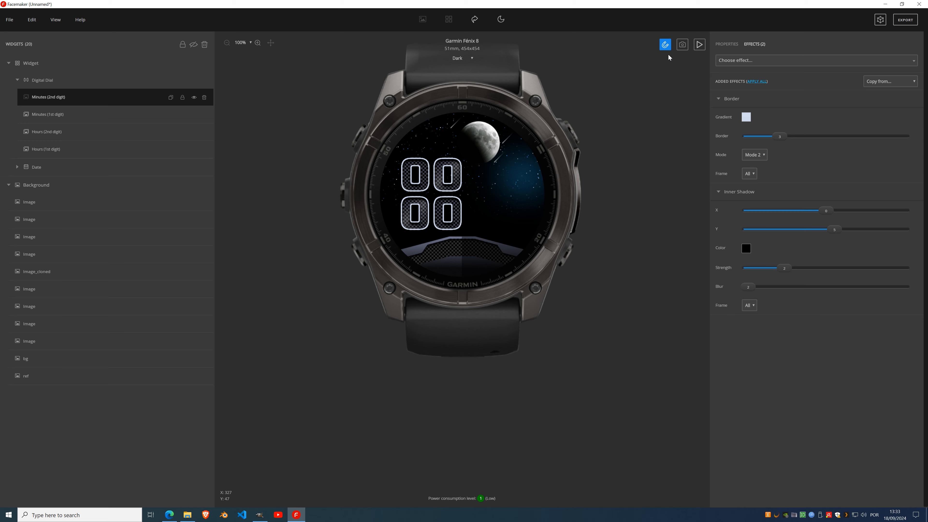
{"action": "left_click", "coordinate": [699, 44]}
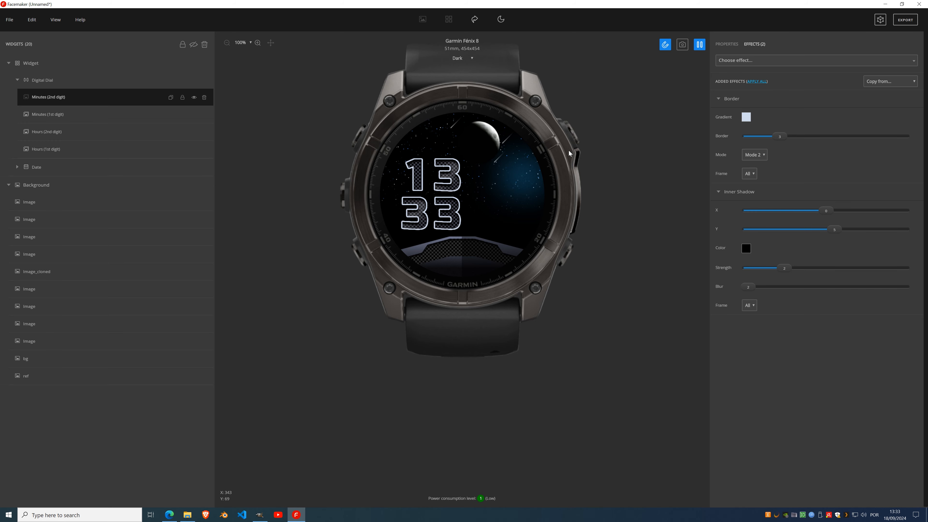
{"action": "left_click", "coordinate": [699, 44]}
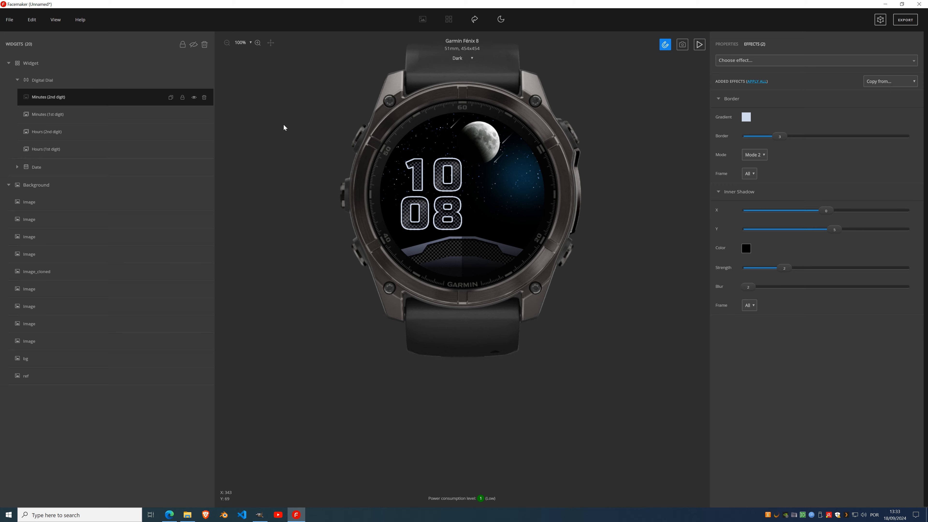
{"action": "left_click", "coordinate": [194, 185]}
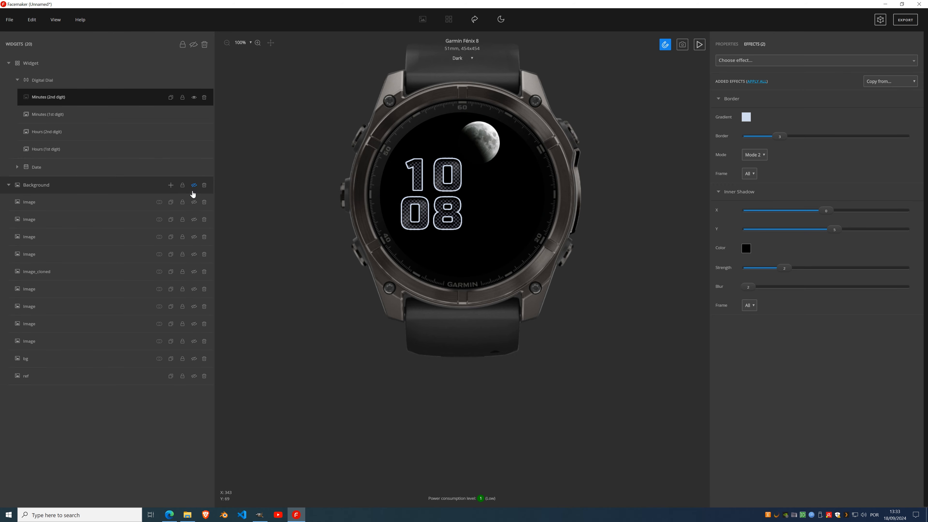
{"action": "left_click", "coordinate": [194, 376]}
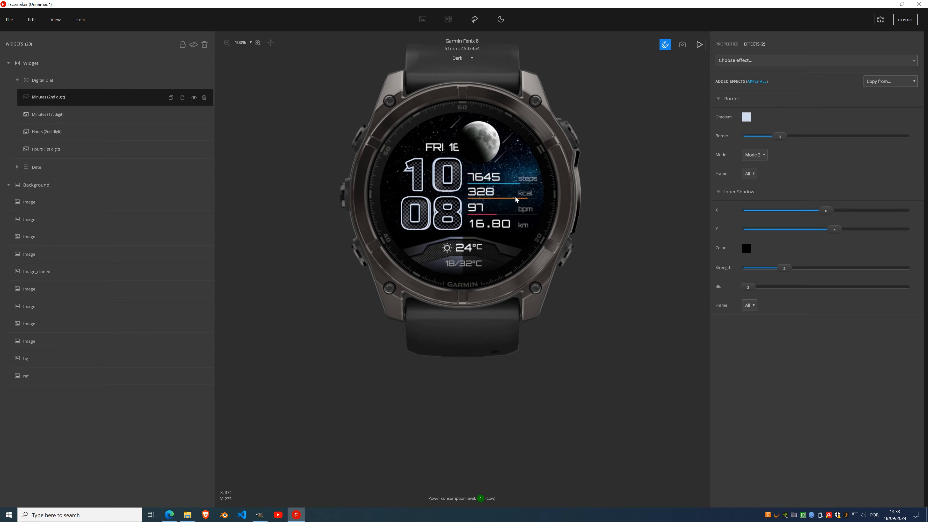
Add a Steps health widget to the Widget group and insert an Image Combo into it.
{"action": "scroll", "coordinate": [515, 198], "scroll_direction": "up", "scroll_amount": 5}
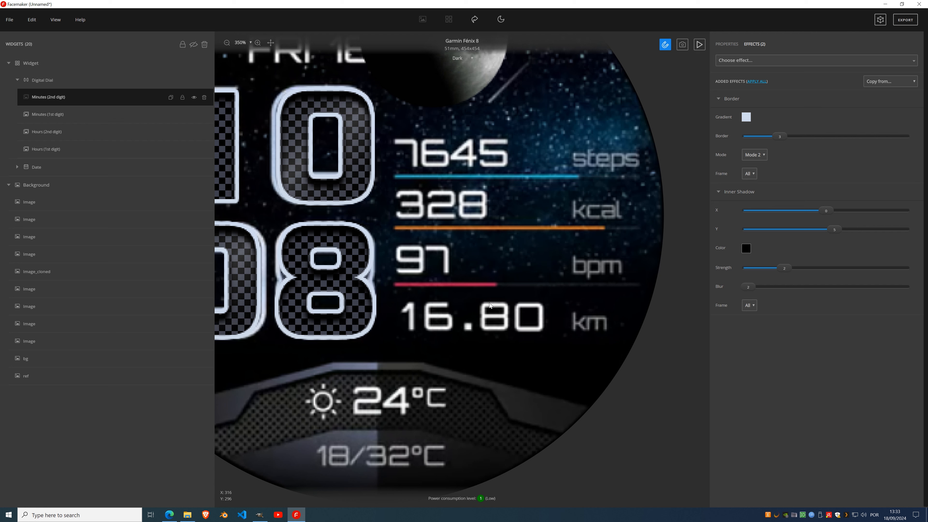
{"action": "left_click", "coordinate": [17, 80]}
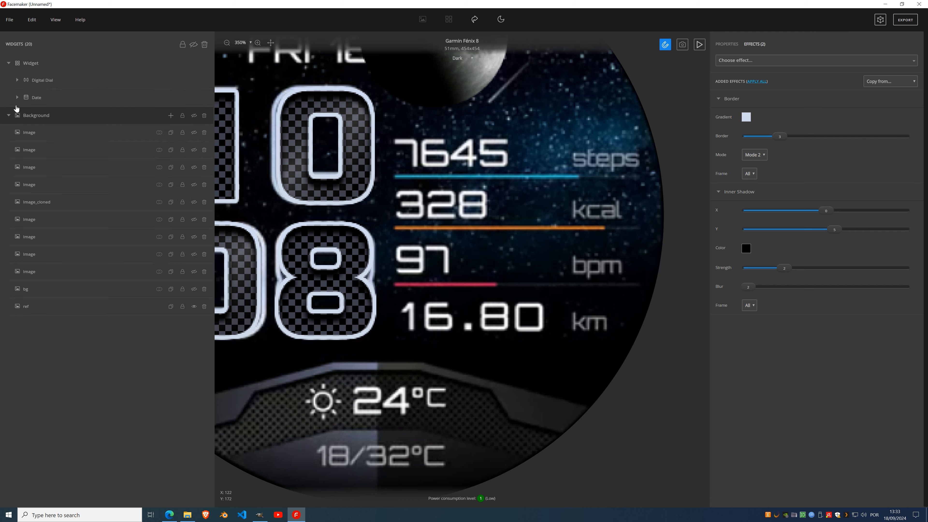
{"action": "mouse_move", "coordinate": [171, 96]}
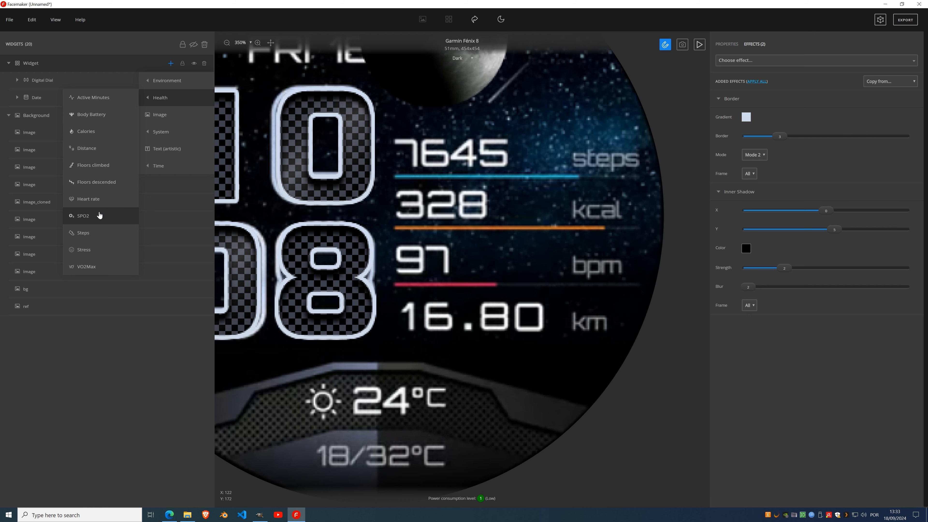
{"action": "left_click", "coordinate": [100, 233]}
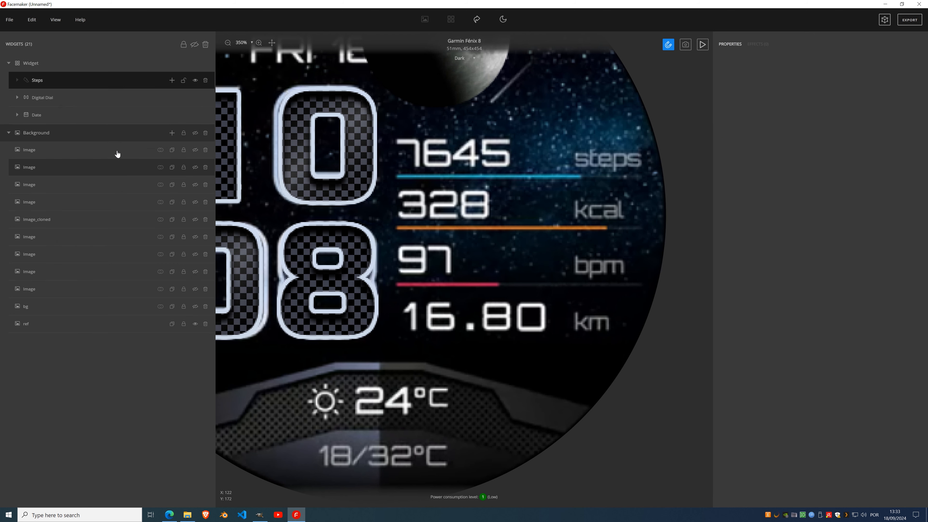
{"action": "left_click", "coordinate": [172, 80]}
{"action": "left_click", "coordinate": [168, 133]}
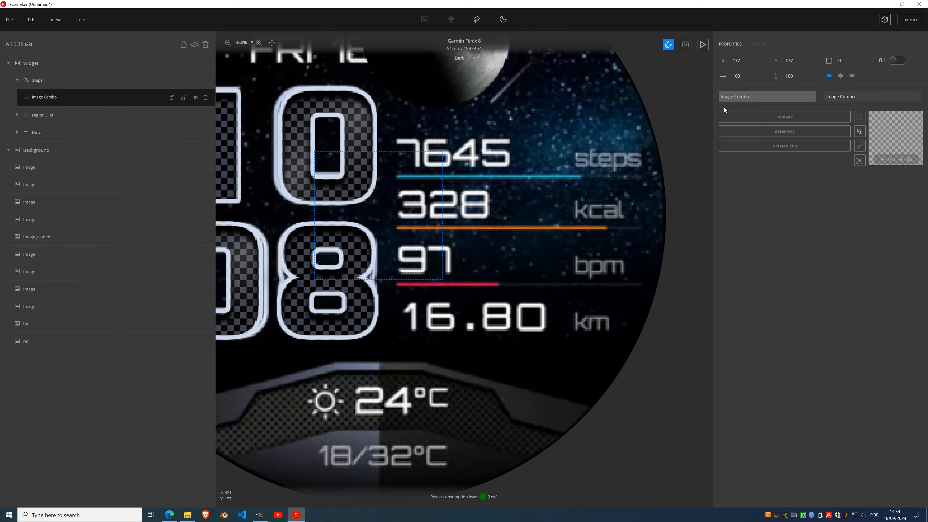
Generate the steps digits at font size 39 and place them just above the reference step count.
{"action": "left_click", "coordinate": [780, 136]}
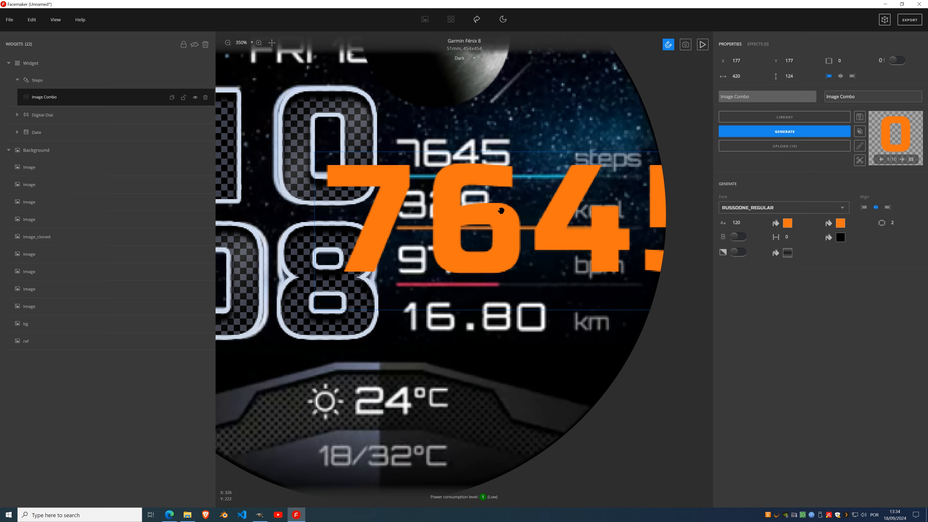
{"action": "left_click_drag", "start_coordinate": [747, 225], "coordinate": [747, 225]}
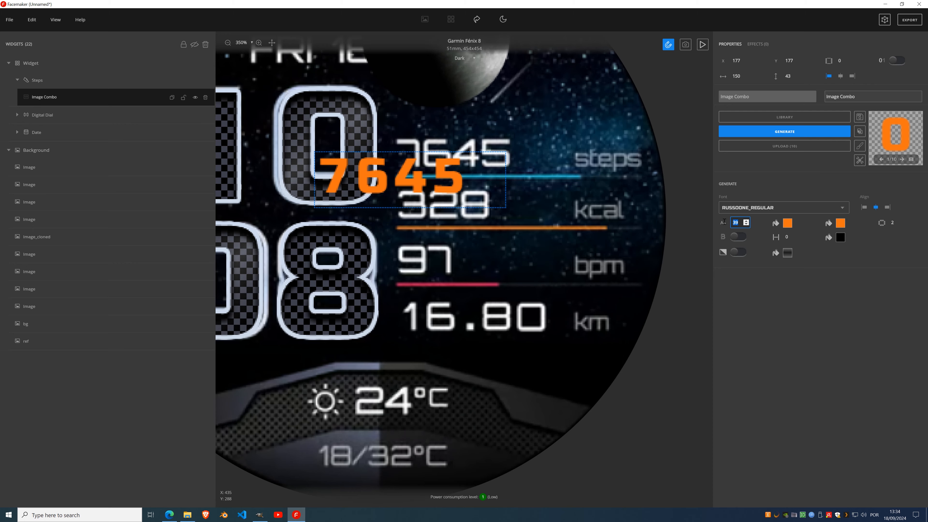
{"action": "left_click_drag", "start_coordinate": [418, 177], "coordinate": [499, 105]}
Set the font of the steps digits to ORBITRON_BOLD.
{"action": "left_click", "coordinate": [769, 209]}
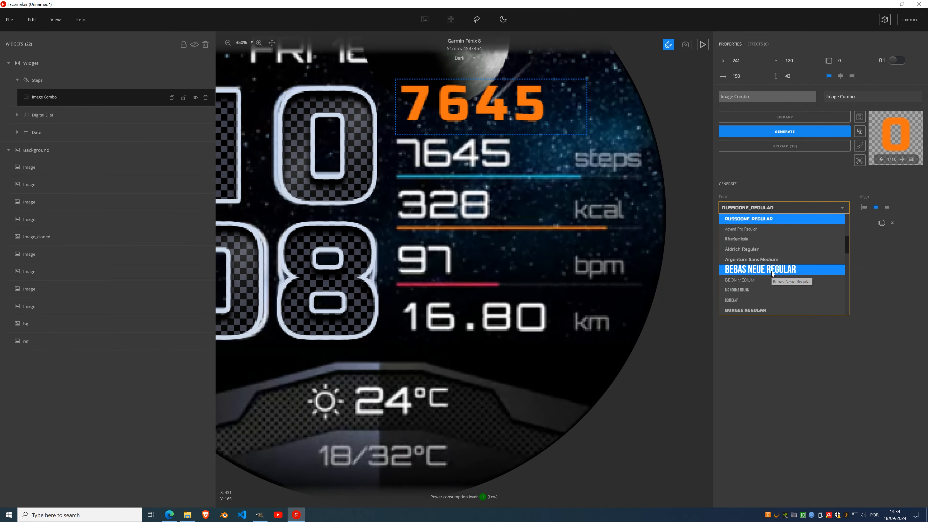
{"action": "scroll", "coordinate": [772, 271], "scroll_direction": "down", "scroll_amount": 1}
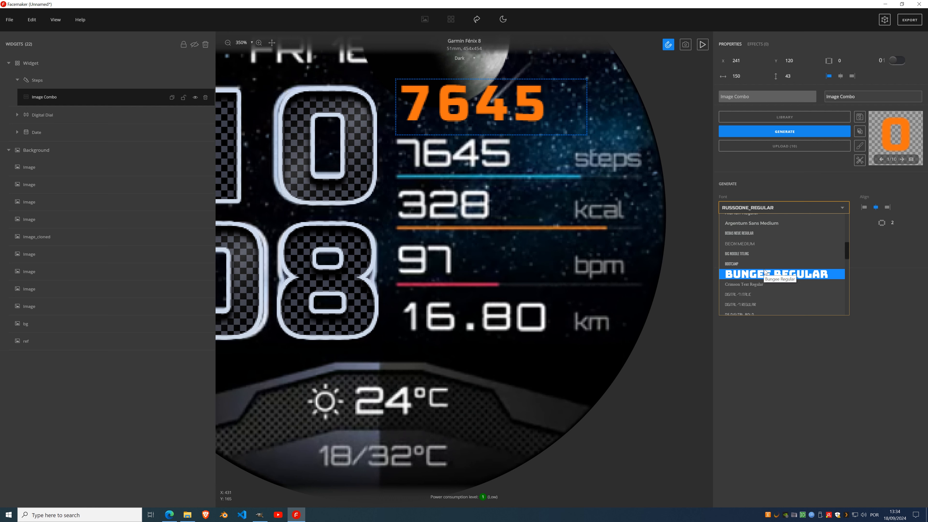
{"action": "scroll", "coordinate": [766, 271], "scroll_direction": "down", "scroll_amount": 1}
{"action": "scroll", "coordinate": [764, 269], "scroll_direction": "down", "scroll_amount": 1}
{"action": "scroll", "coordinate": [765, 269], "scroll_direction": "up", "scroll_amount": 3}
{"action": "scroll", "coordinate": [765, 271], "scroll_direction": "up", "scroll_amount": 2}
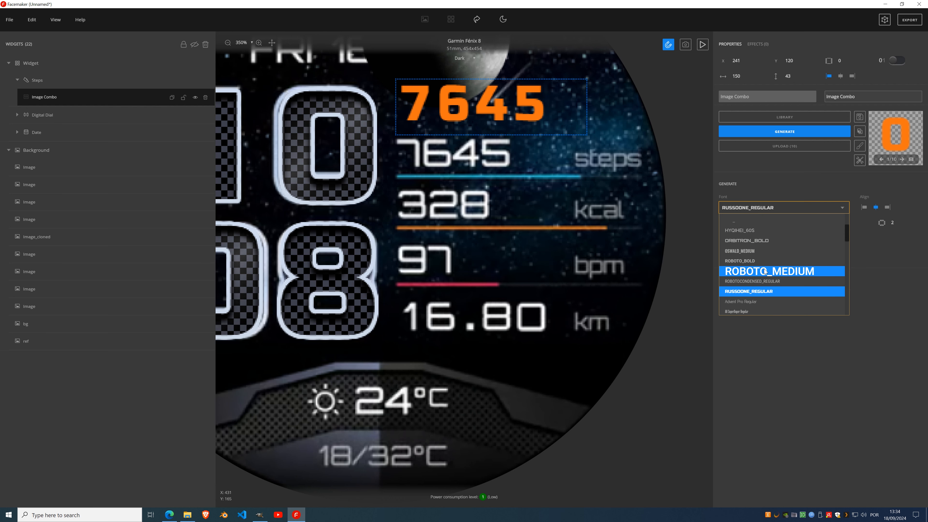
{"action": "left_click", "coordinate": [766, 241]}
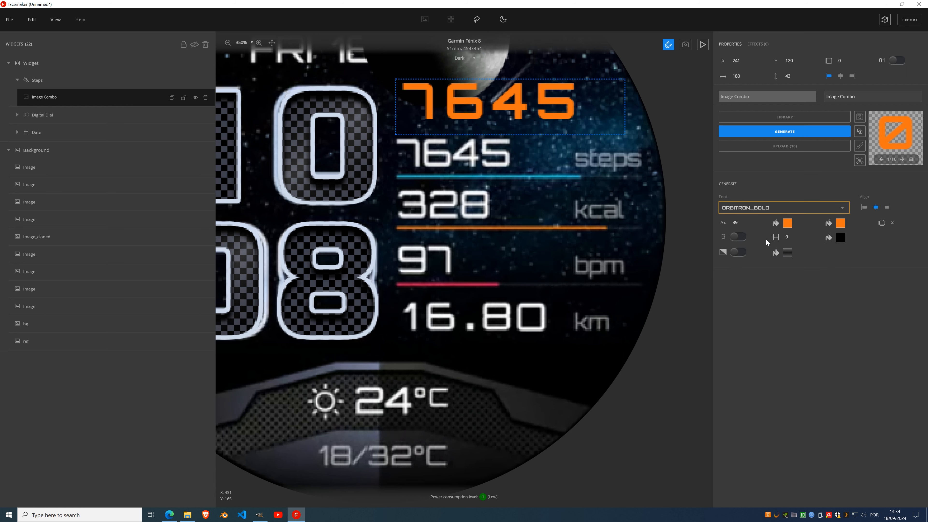
Reduce the steps digits to font size 31 and position them over the reference step count at X 231, Y 164.
{"action": "left_click_drag", "start_coordinate": [522, 101], "coordinate": [512, 161]}
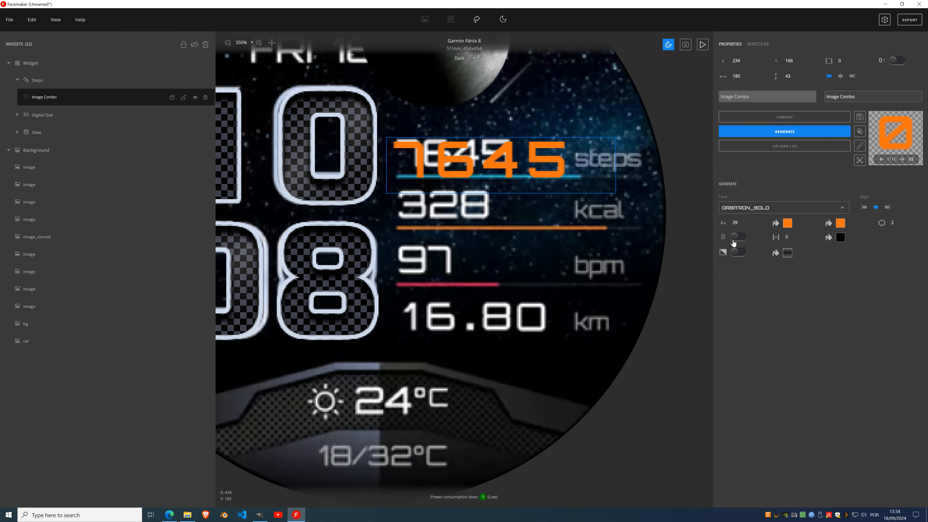
{"action": "left_click", "coordinate": [747, 224]}
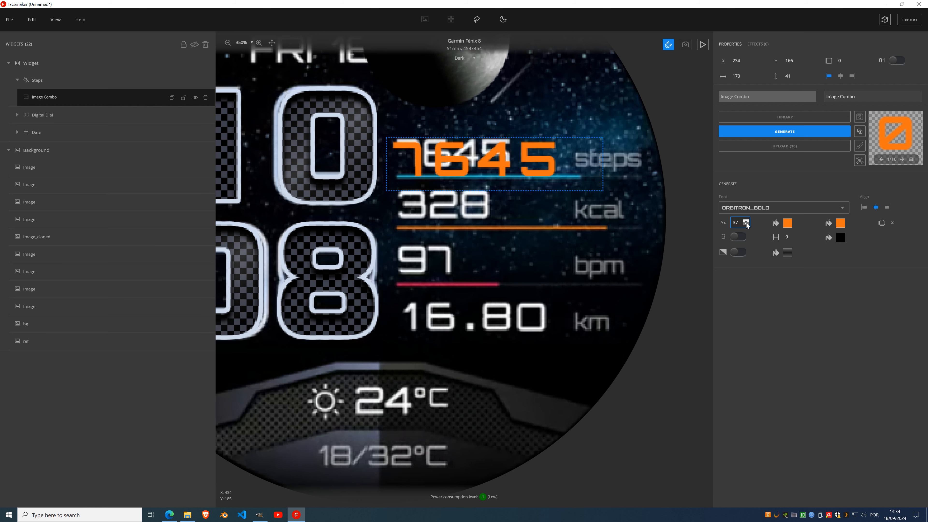
{"action": "left_click_drag", "start_coordinate": [501, 154], "coordinate": [496, 150]}
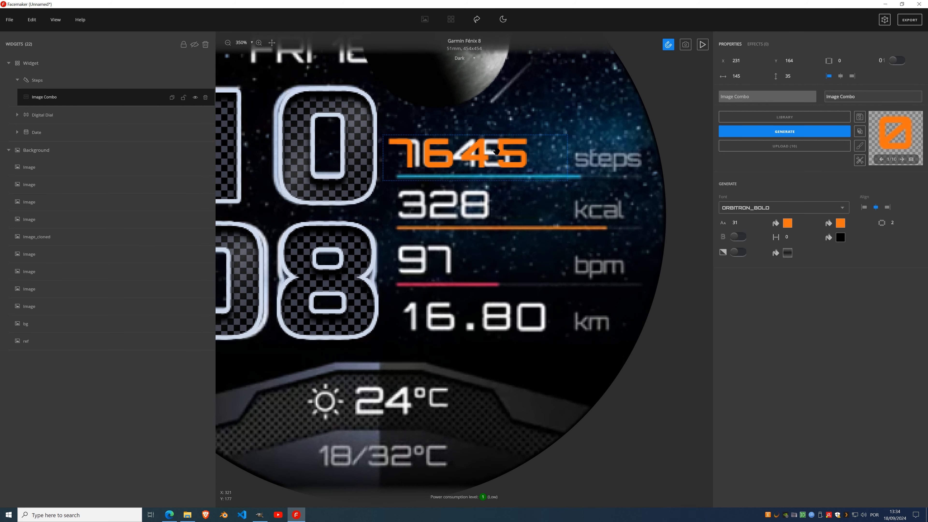
Set the steps digits' fill to off-white rgba(238, 238, 238, 1) and save it as a custom gradient.
{"action": "left_click", "coordinate": [788, 224]}
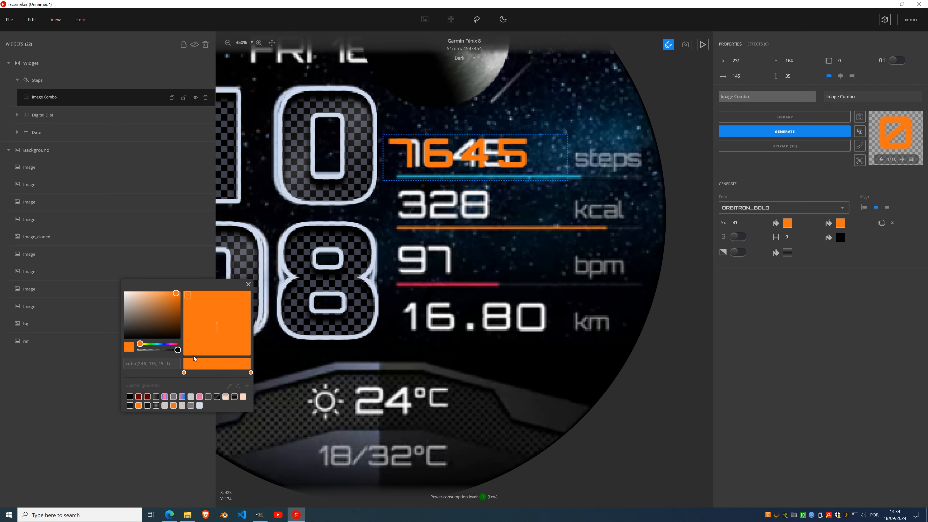
{"action": "left_click", "coordinate": [164, 406]}
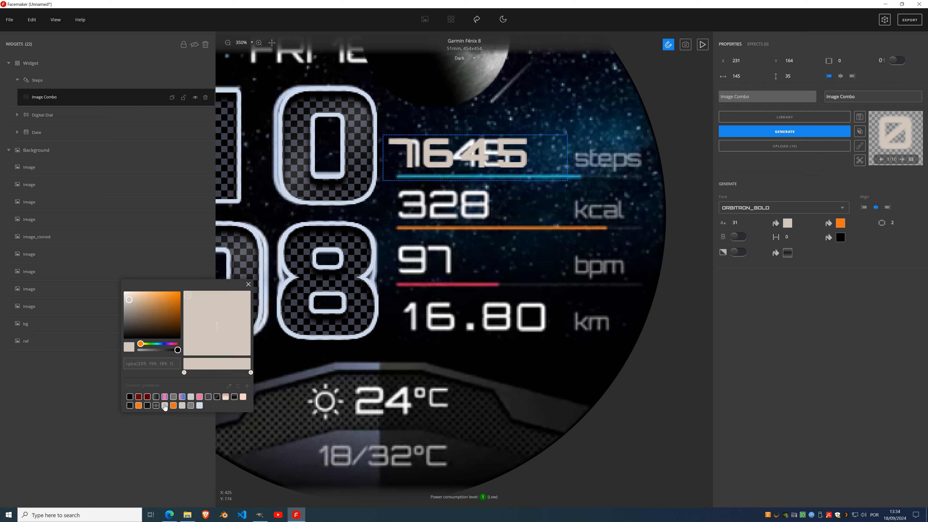
{"action": "left_click", "coordinate": [184, 373]}
{"action": "left_click_drag", "start_coordinate": [129, 300], "coordinate": [116, 297]}
{"action": "left_click", "coordinate": [251, 372]}
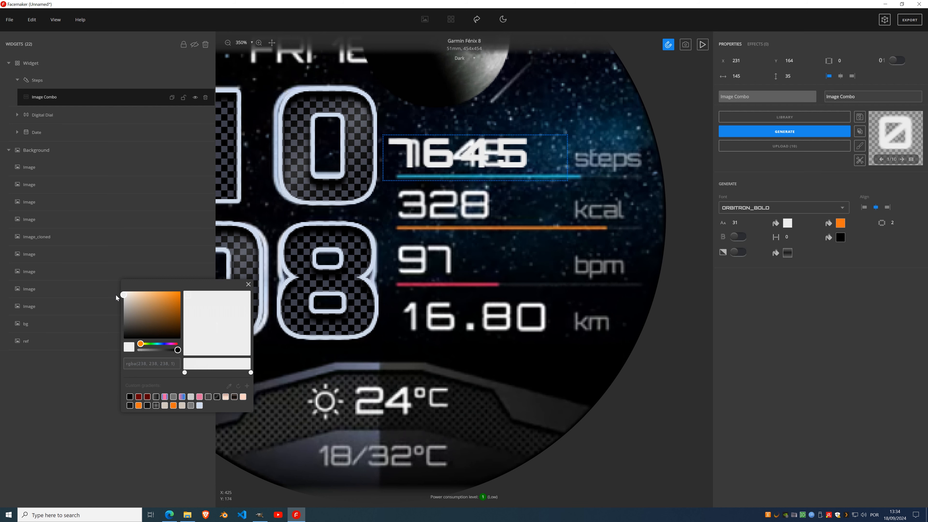
{"action": "left_click", "coordinate": [247, 389]}
{"action": "left_click", "coordinate": [248, 284]}
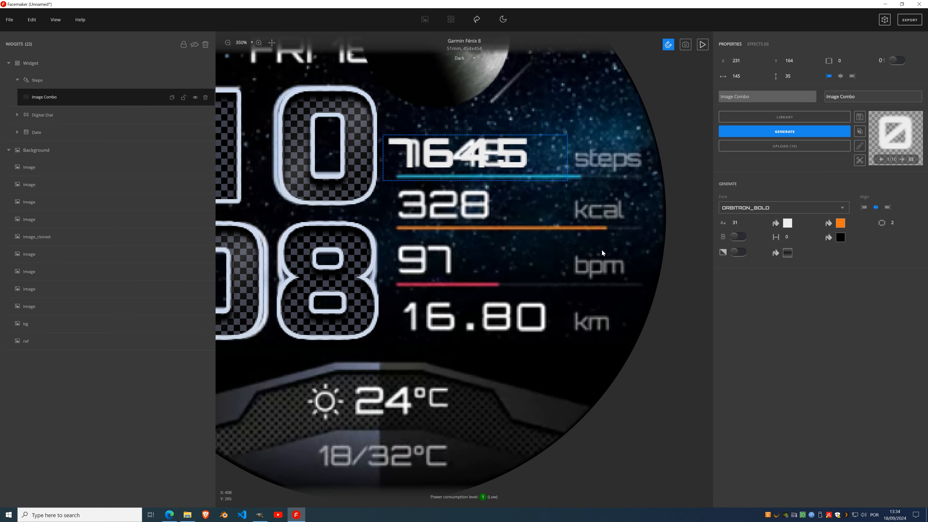
Move the steps digits above the reference step count to Y 130 and set their margin to 0.
{"action": "left_click_drag", "start_coordinate": [451, 150], "coordinate": [452, 114]}
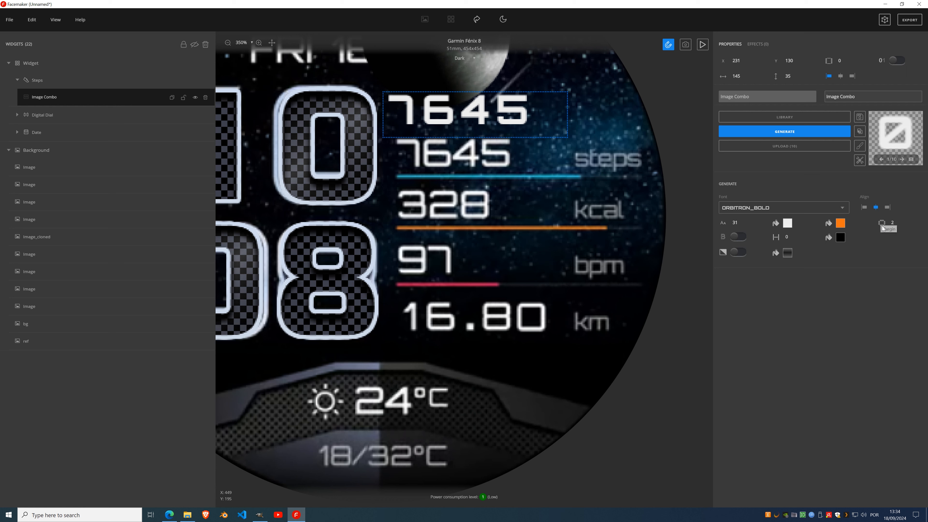
{"action": "left_click", "coordinate": [906, 225]}
{"action": "left_click", "coordinate": [905, 225]}
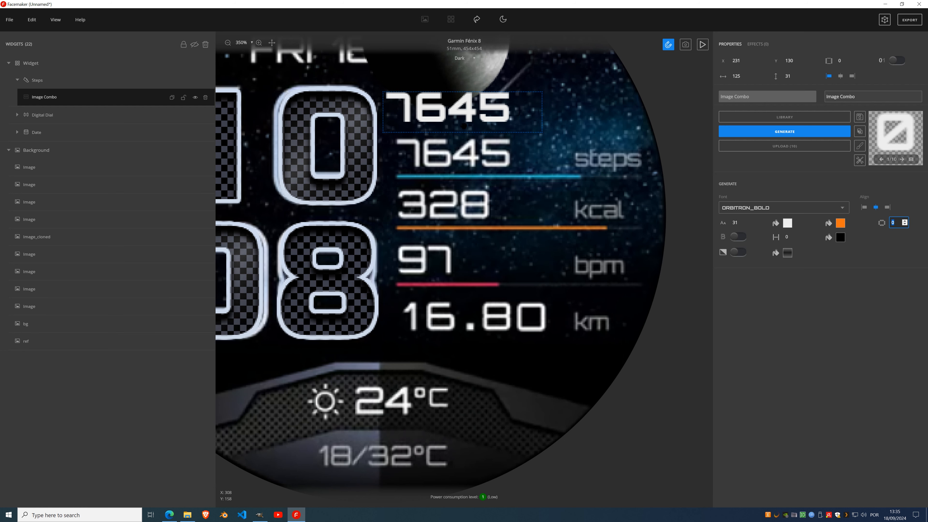
Trim the empty borders from the steps digit images, keeping the digits just above the reference step count.
{"action": "mouse_move", "coordinate": [449, 110]}
{"action": "left_mouse_down"}
{"action": "mouse_move", "coordinate": [457, 154]}
{"action": "mouse_move", "coordinate": [456, 123]}
{"action": "left_mouse_up"}
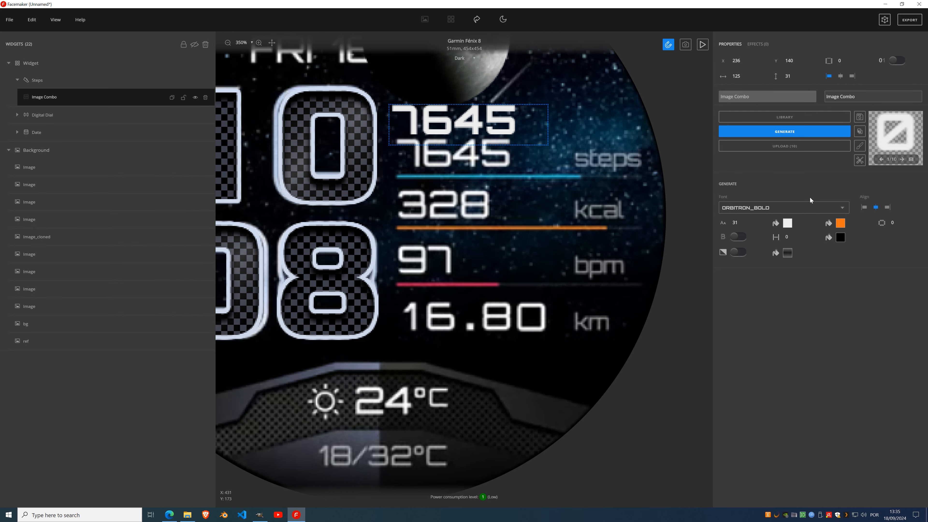
{"action": "left_click", "coordinate": [805, 133]}
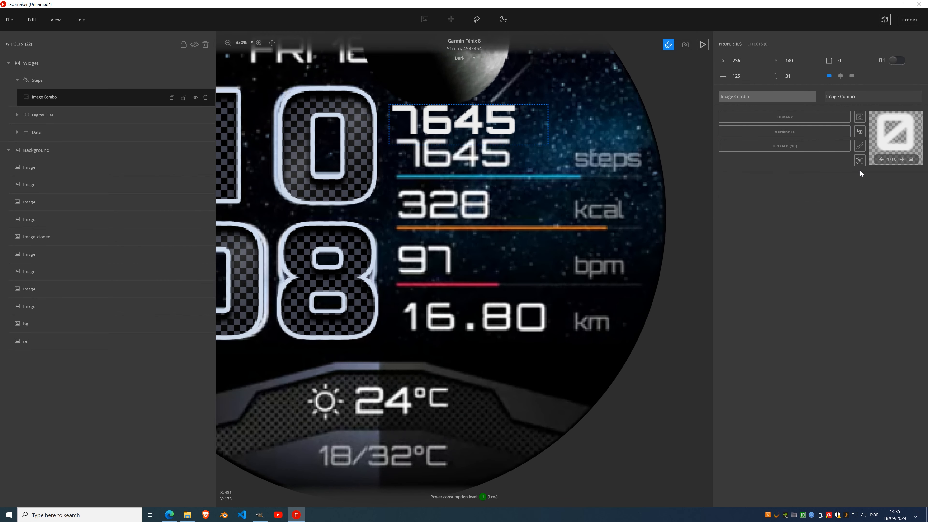
{"action": "left_click", "coordinate": [896, 166]}
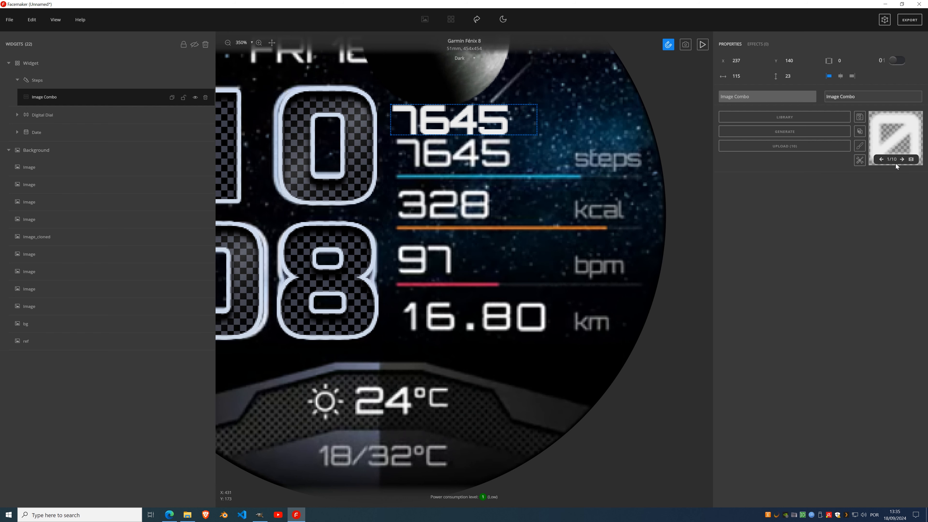
Place the steps digits over the reference step count at X 242, Y 166 and turn on their leading zeros.
{"action": "left_click_drag", "start_coordinate": [488, 120], "coordinate": [493, 154]}
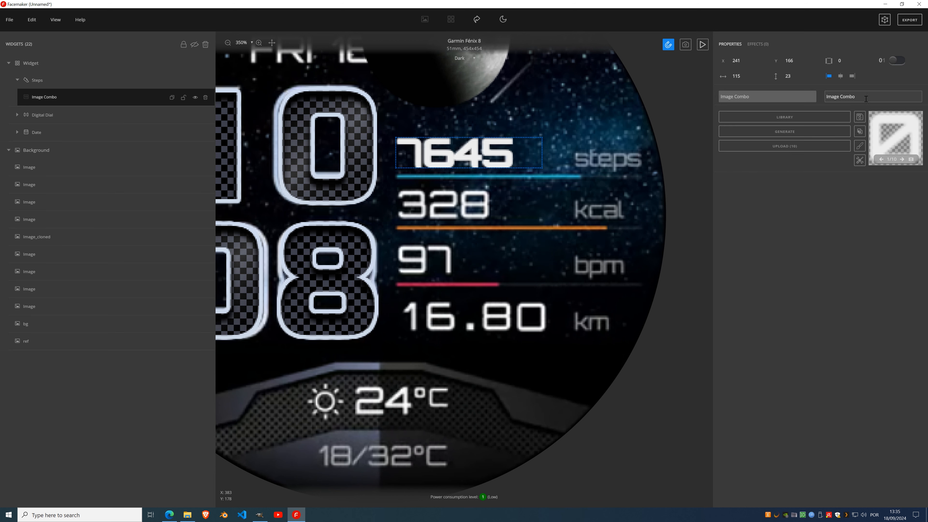
{"action": "left_click", "coordinate": [897, 60]}
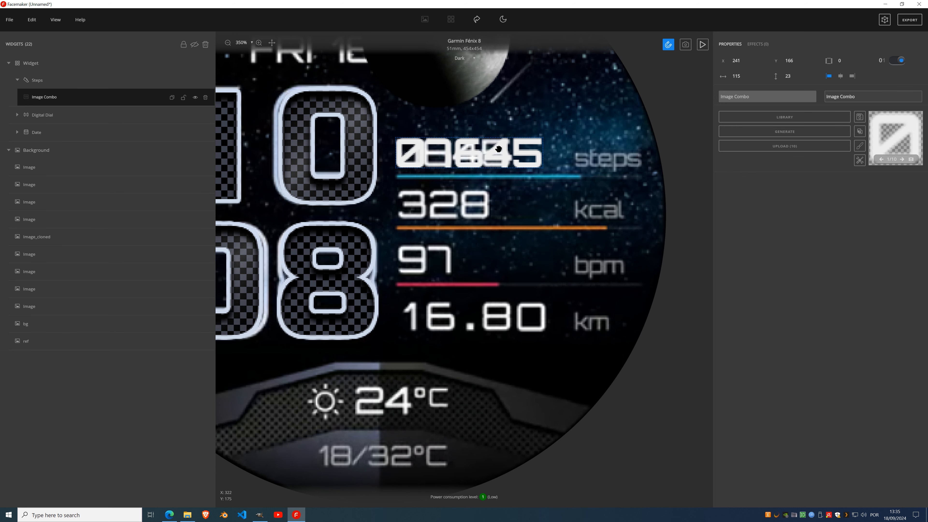
{"action": "mouse_move", "coordinate": [490, 164]}
{"action": "left_mouse_down"}
{"action": "mouse_move", "coordinate": [491, 127]}
{"action": "mouse_move", "coordinate": [491, 162]}
{"action": "left_mouse_up"}
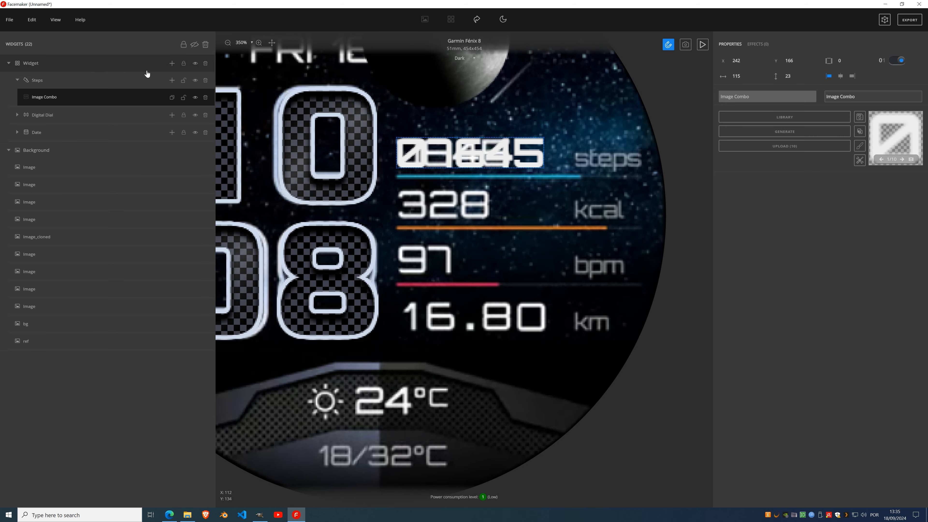
Add a Calories Image Combo with generated ORBITRON_BOLD size 31 digits and leading zeros, placed over the reference kcal value at X 242, Y 207.
{"action": "left_click", "coordinate": [171, 63]}
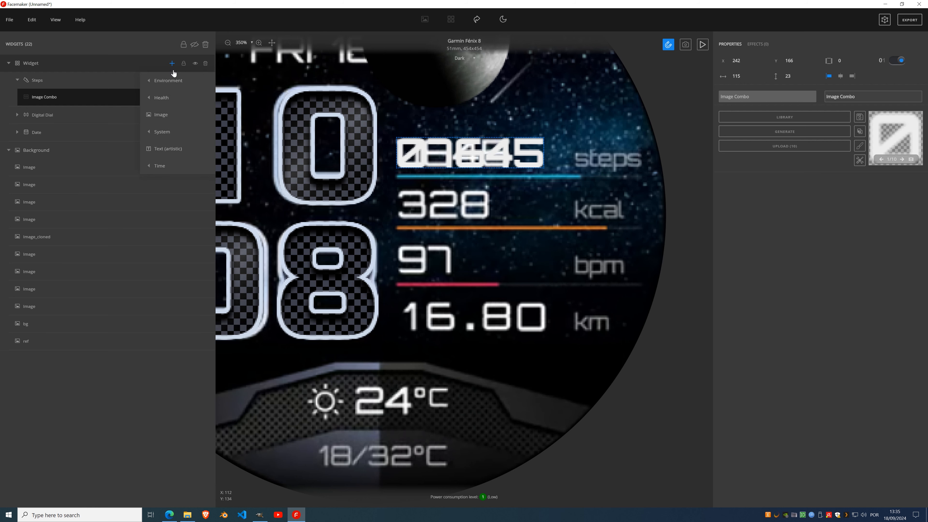
{"action": "mouse_move", "coordinate": [160, 97]}
{"action": "left_click", "coordinate": [97, 132]}
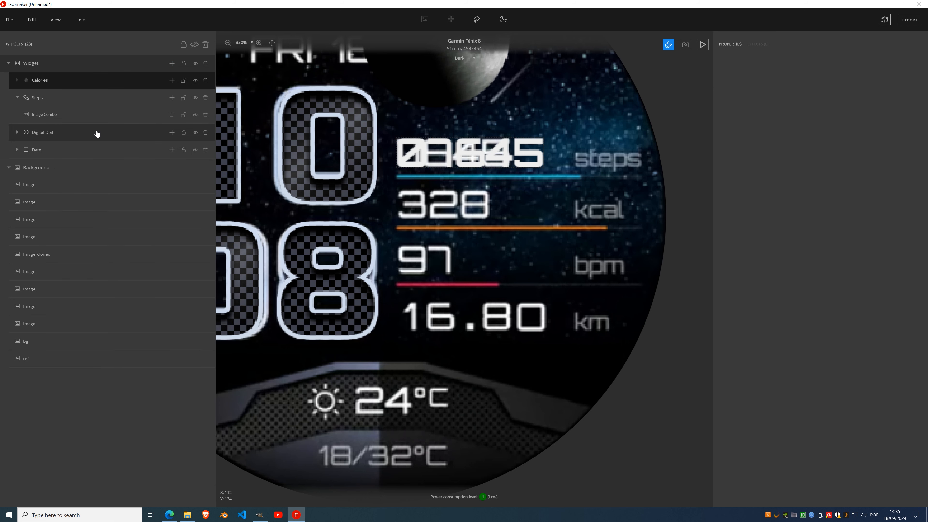
{"action": "left_click", "coordinate": [172, 80]}
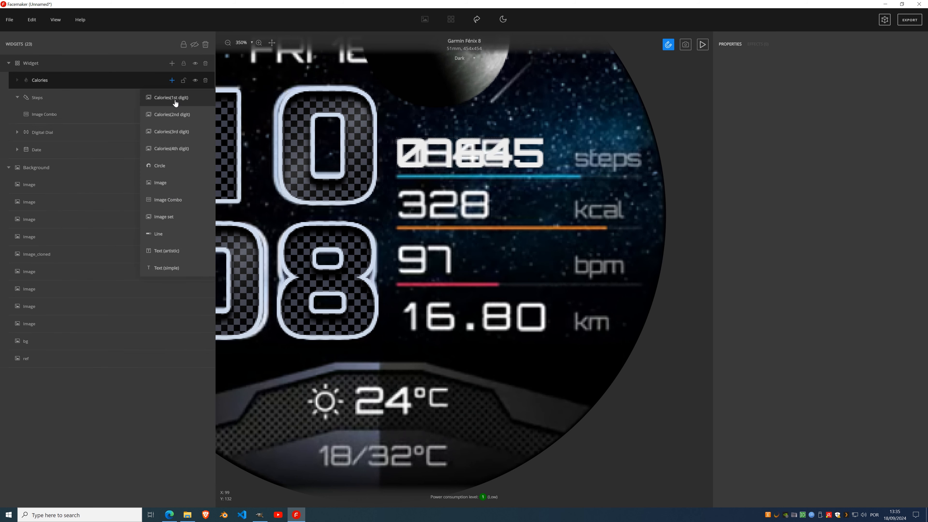
{"action": "left_click", "coordinate": [175, 201]}
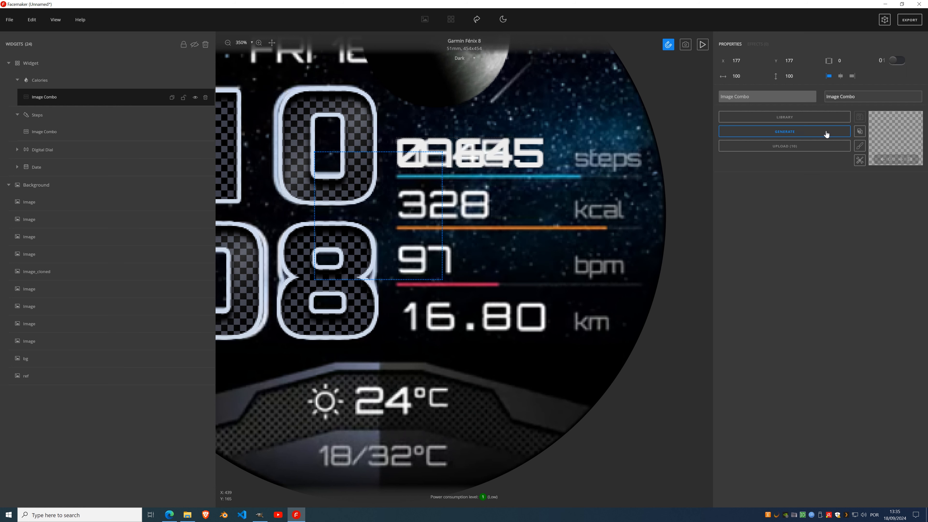
{"action": "left_click", "coordinate": [898, 60]}
{"action": "left_click_drag", "start_coordinate": [379, 175], "coordinate": [456, 211]}
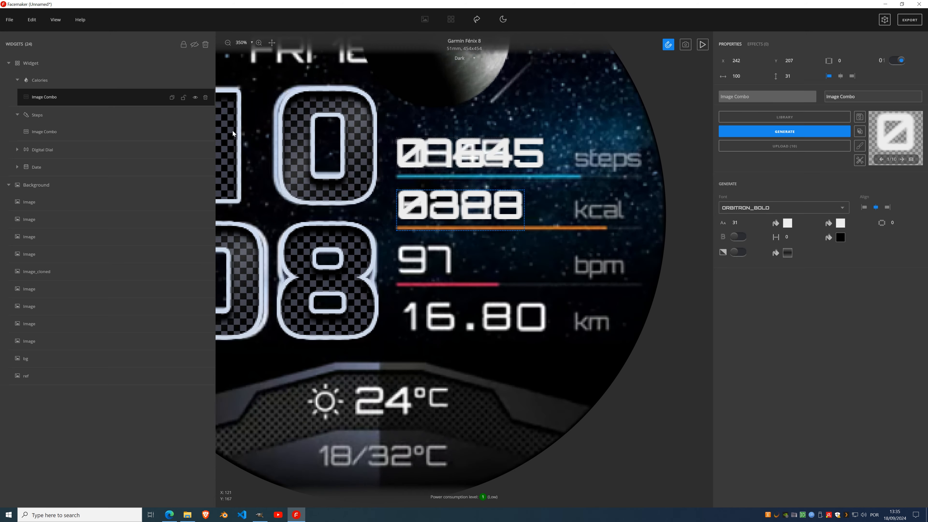
Add a Heart rate health widget containing an Image Combo.
{"action": "left_click", "coordinate": [172, 63]}
{"action": "mouse_move", "coordinate": [167, 99]}
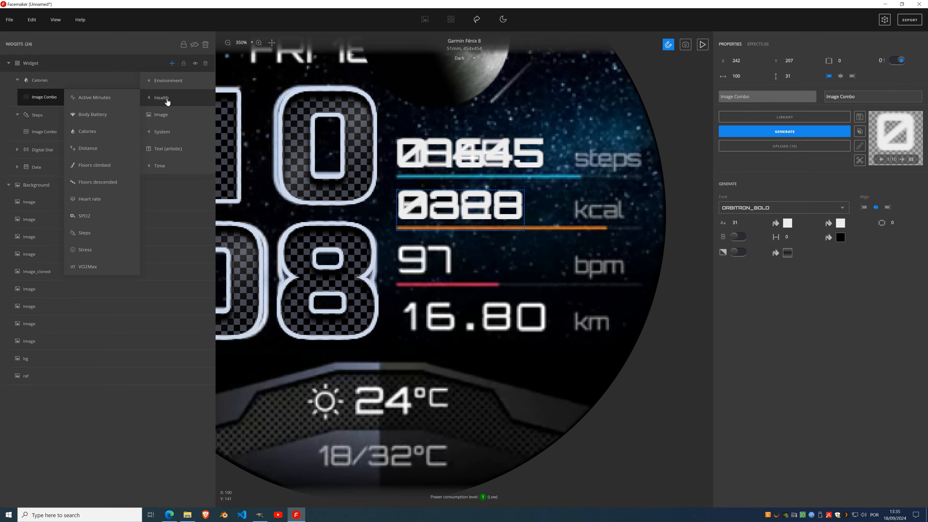
{"action": "left_click", "coordinate": [86, 200]}
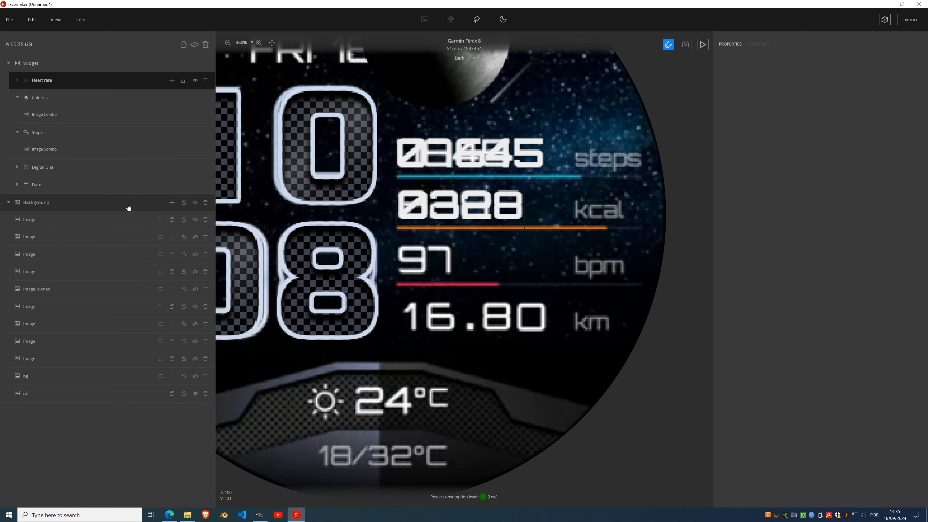
{"action": "left_click", "coordinate": [172, 80]}
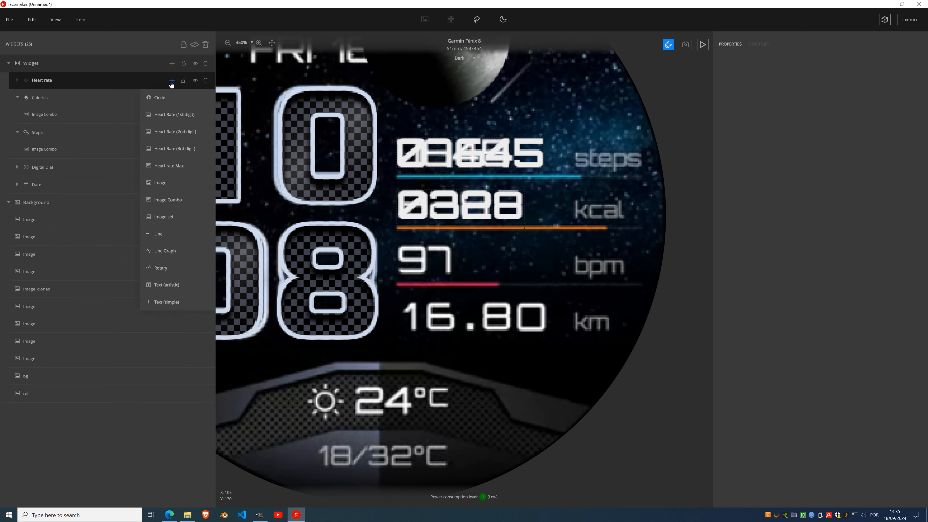
{"action": "left_click", "coordinate": [166, 207]}
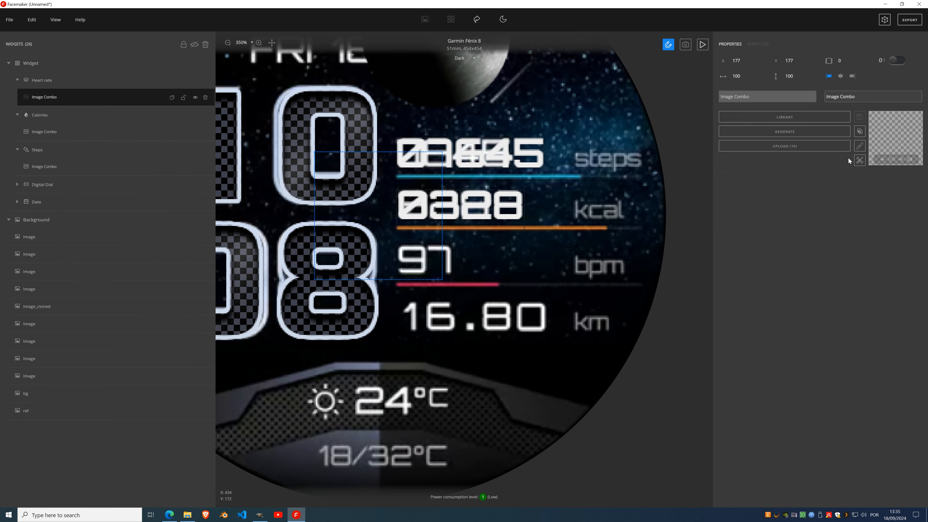
Generate the heart rate digits in ORBITRON_BOLD size 31 with leading zeros and place them over the reference bpm value at X 241, Y 250.
{"action": "left_click", "coordinate": [803, 135]}
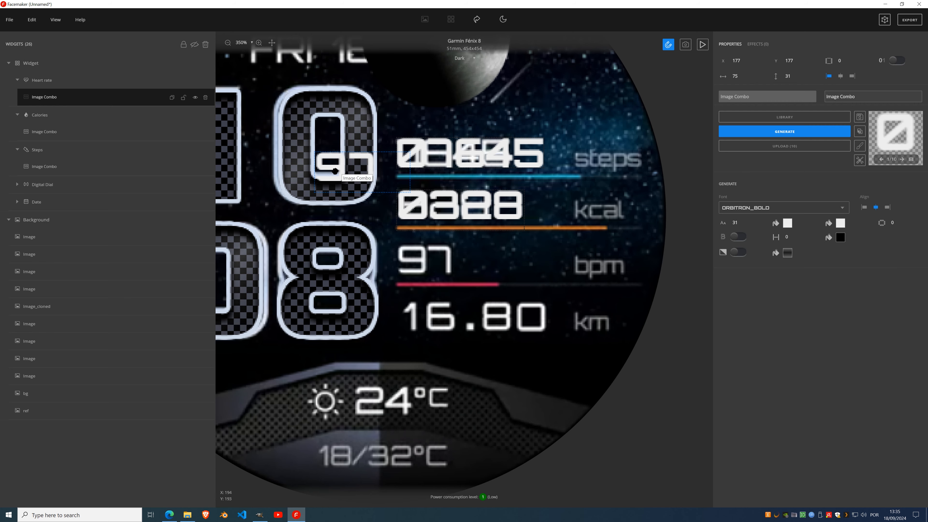
{"action": "mouse_move", "coordinate": [873, 112]}
{"action": "left_click", "coordinate": [897, 61]}
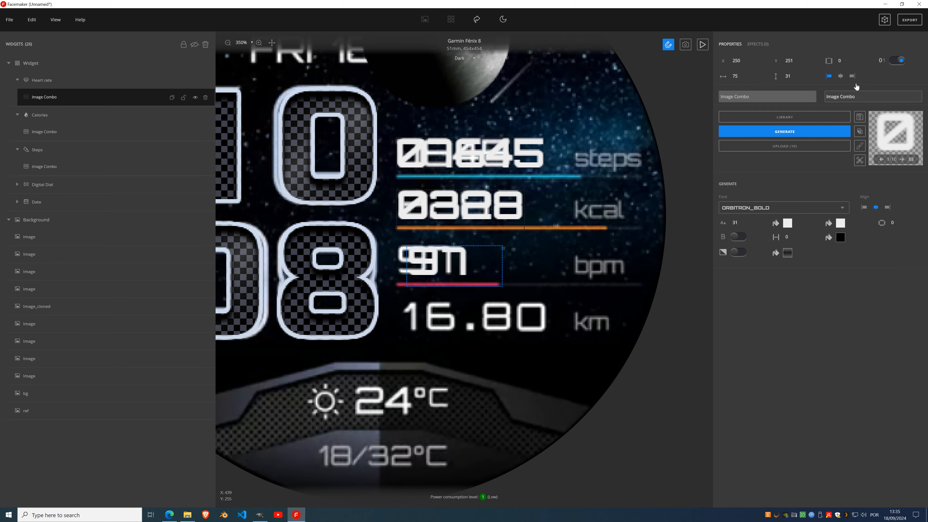
{"action": "left_click_drag", "start_coordinate": [457, 264], "coordinate": [446, 264]}
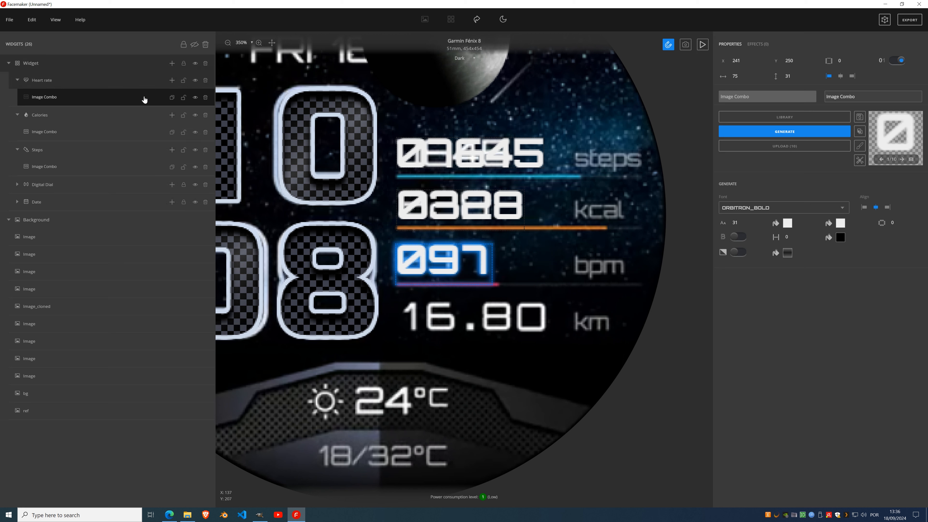
Add a Distance Image Combo with generated ORBITRON_BOLD size 31 digits and place it over the reference km value at X 241, Y 295.
{"action": "left_click", "coordinate": [172, 64]}
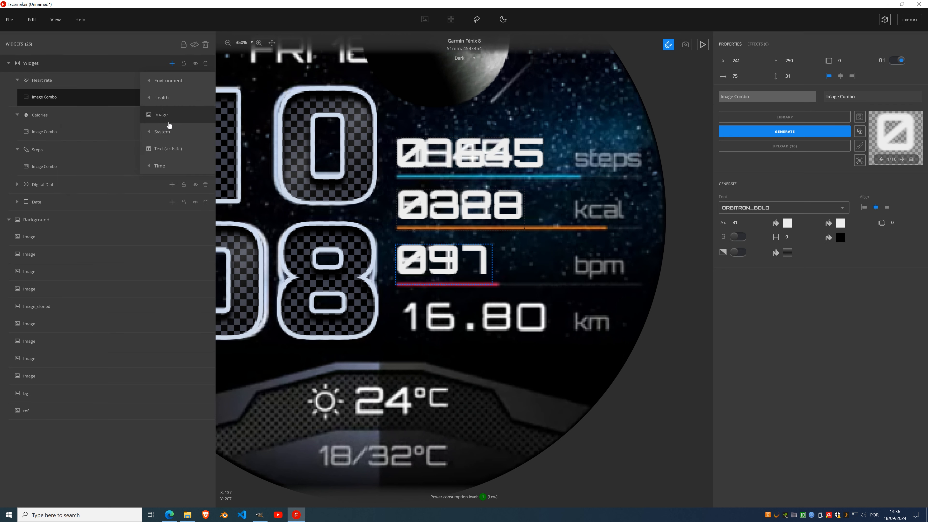
{"action": "mouse_move", "coordinate": [164, 99]}
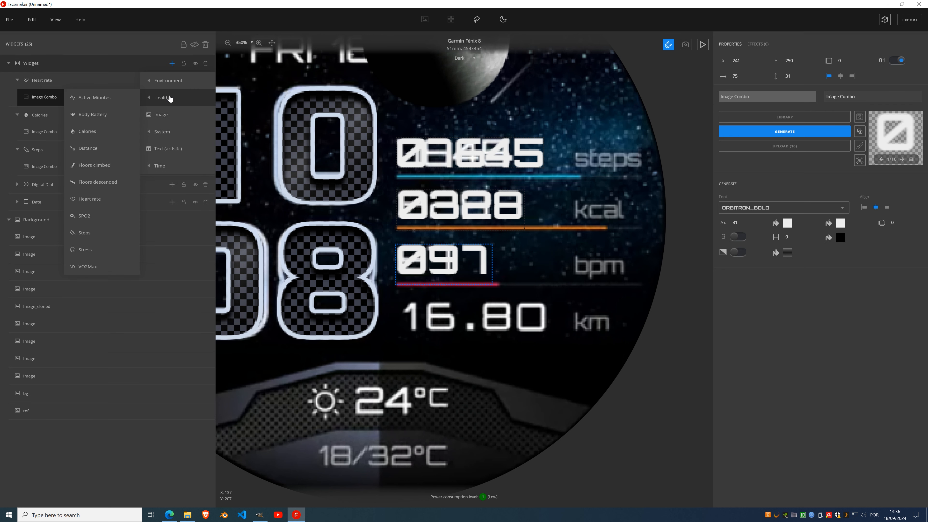
{"action": "left_click", "coordinate": [81, 151]}
{"action": "left_click", "coordinate": [172, 80]}
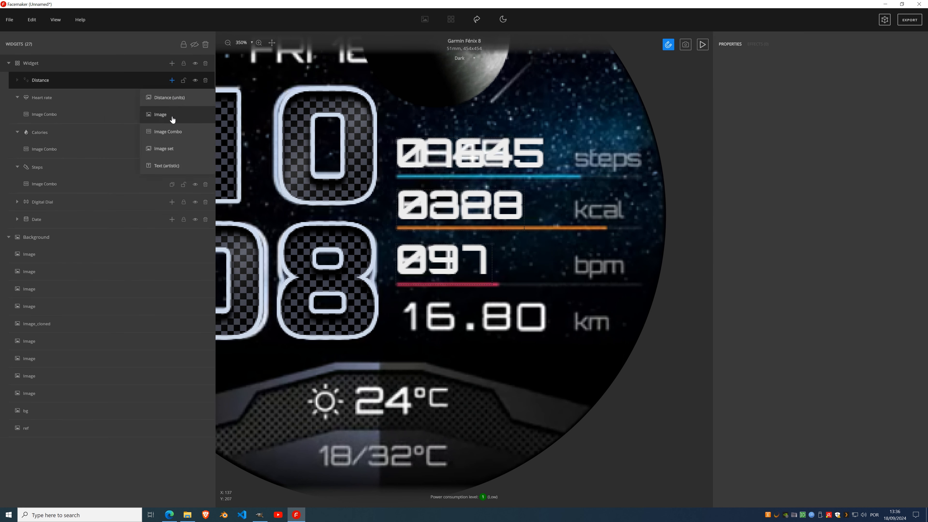
{"action": "left_click", "coordinate": [174, 134]}
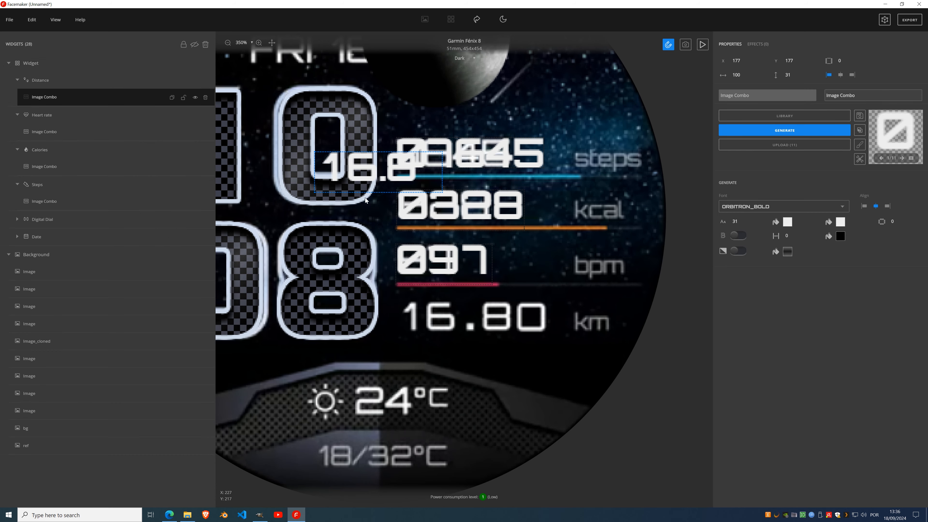
{"action": "left_click_drag", "start_coordinate": [362, 169], "coordinate": [444, 318]}
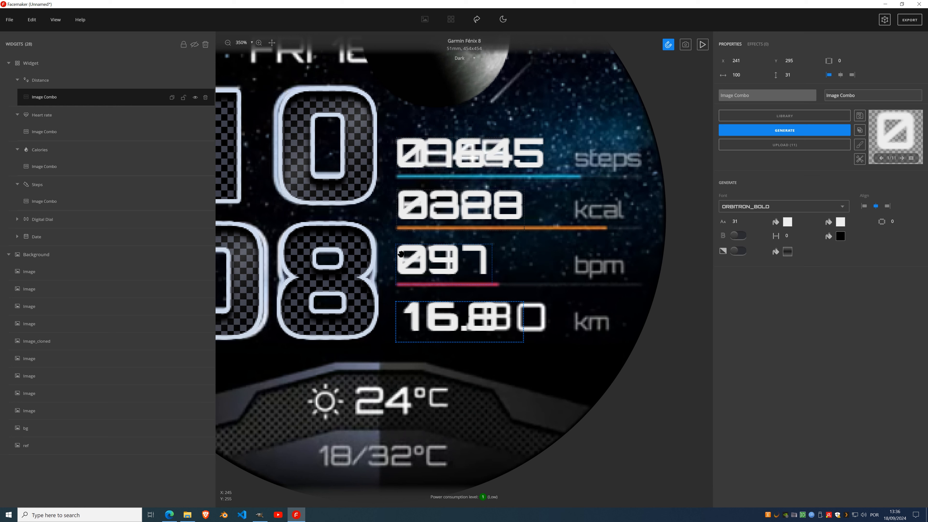
Compare the positions of the steps, calories and heart rate digits, and set the heart rate digits' X to 242.
{"action": "left_click", "coordinate": [407, 144]}
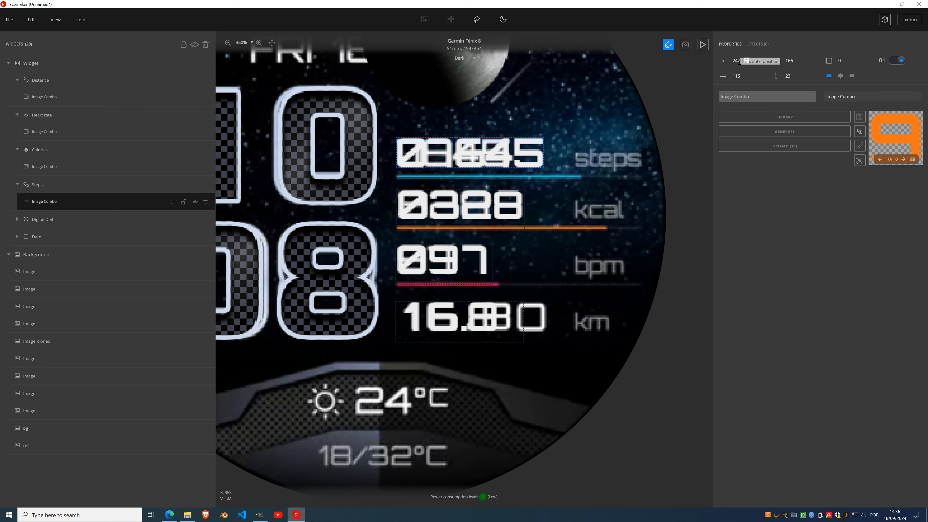
{"action": "left_click", "coordinate": [471, 200]}
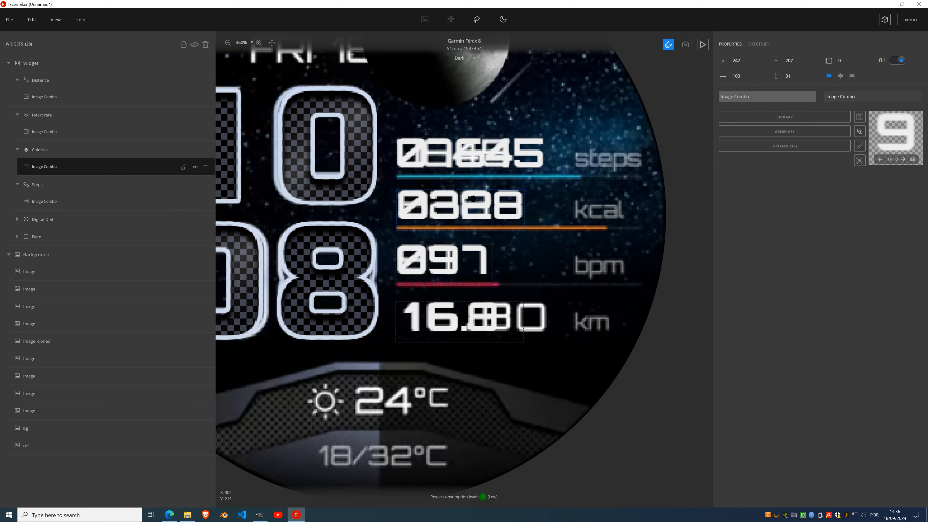
{"action": "left_click", "coordinate": [460, 252]}
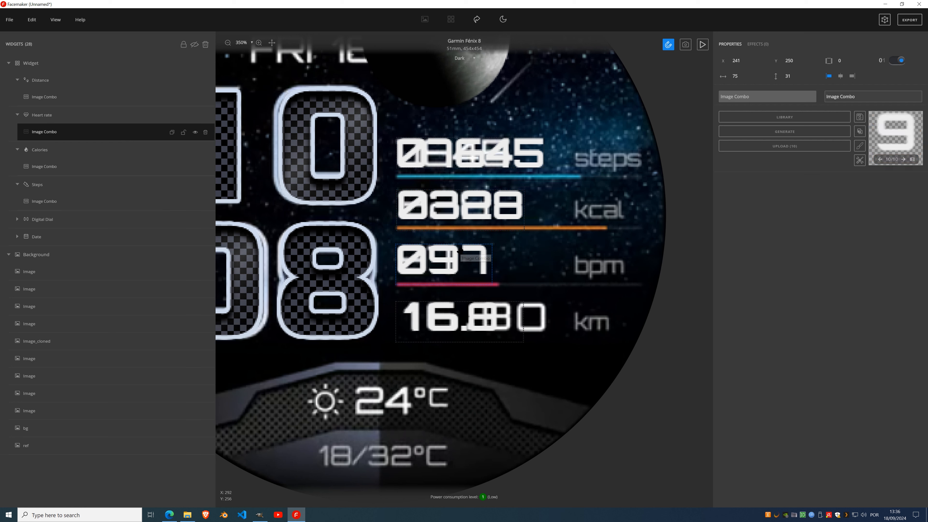
{"action": "left_click", "coordinate": [747, 59]}
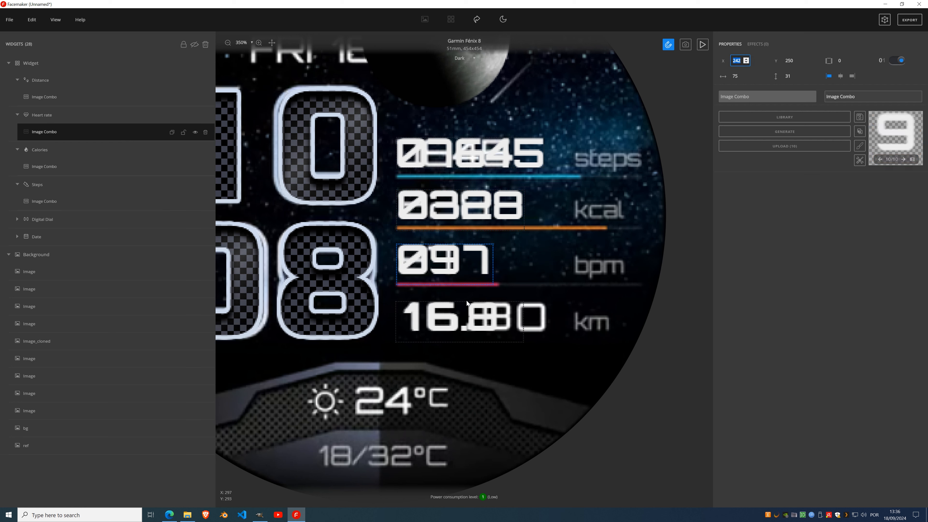
Set the distance digits' X position to 242.
{"action": "left_click", "coordinate": [465, 322]}
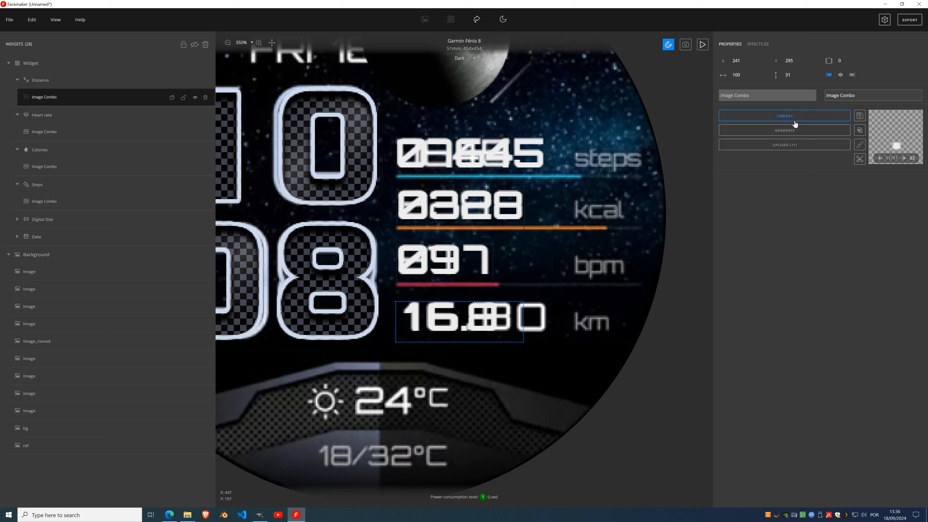
{"action": "left_click", "coordinate": [792, 132]}
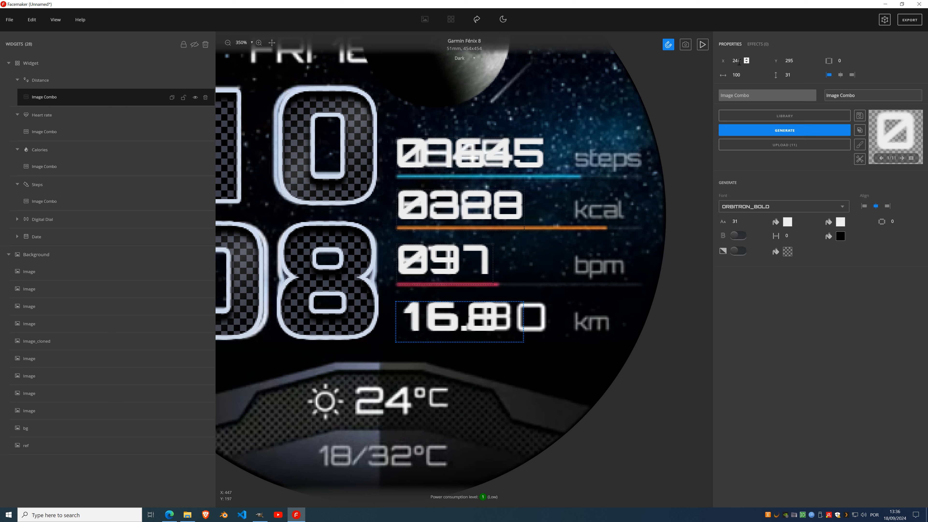
{"action": "left_click", "coordinate": [747, 60]}
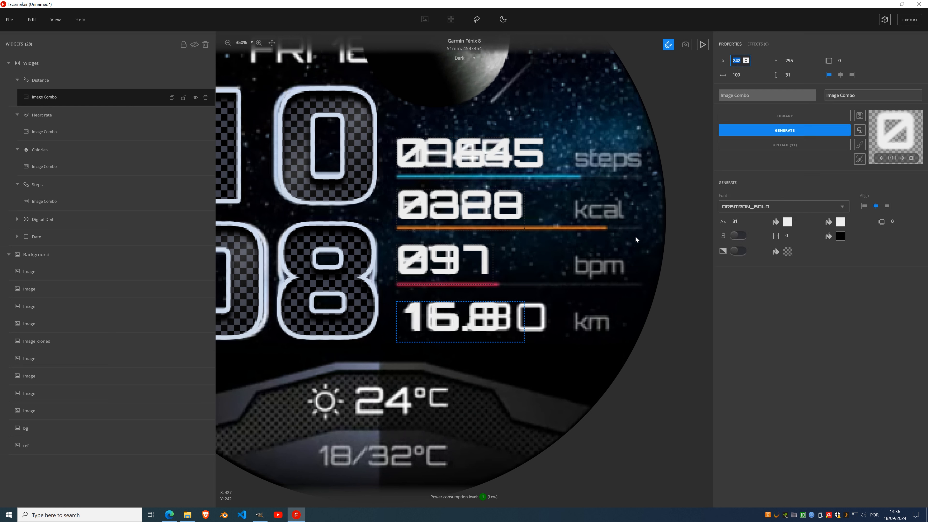
{"action": "left_click", "coordinate": [778, 131]}
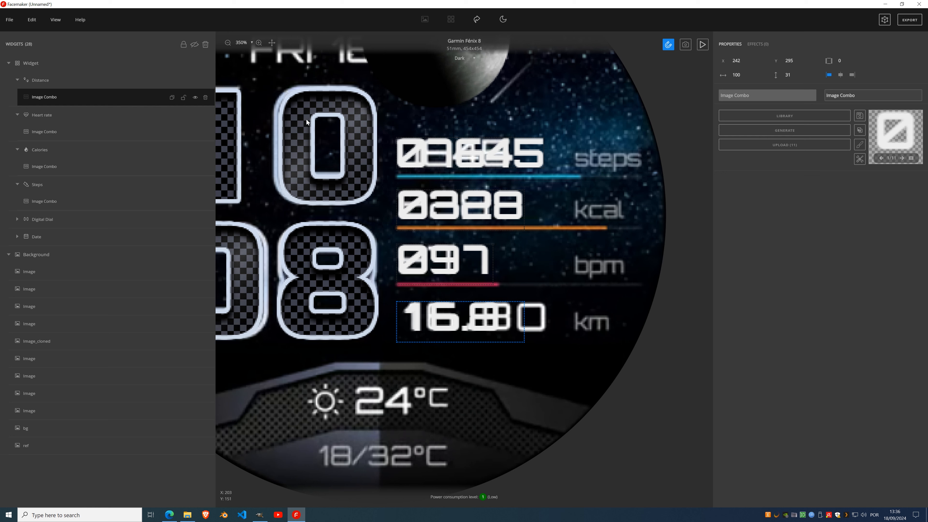
{"action": "key", "text": "ctrl"}
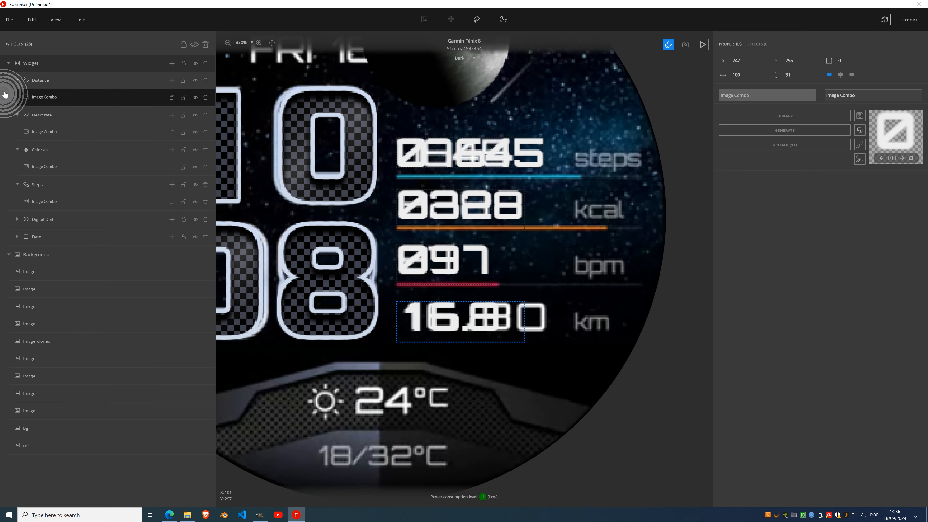
{"action": "left_click", "coordinate": [41, 255]}
{"action": "left_click", "coordinate": [172, 254]}
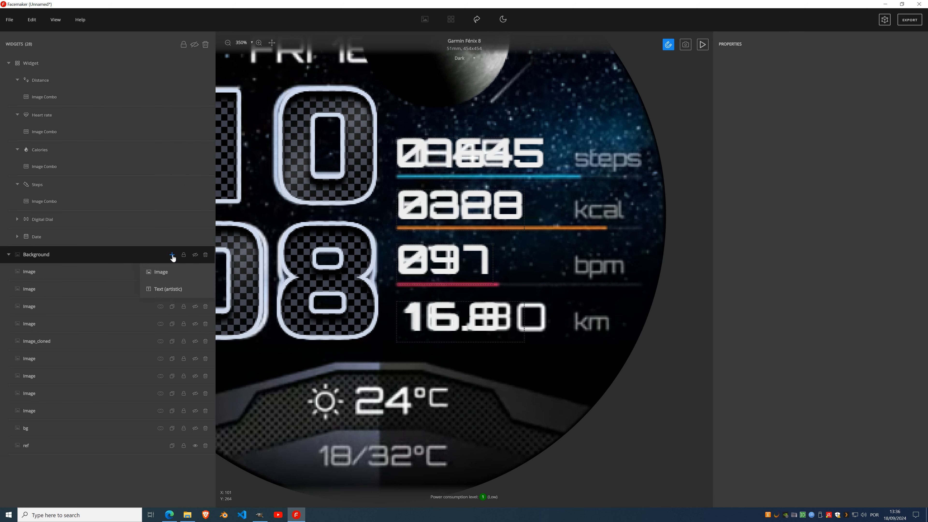
{"action": "left_click", "coordinate": [169, 273]}
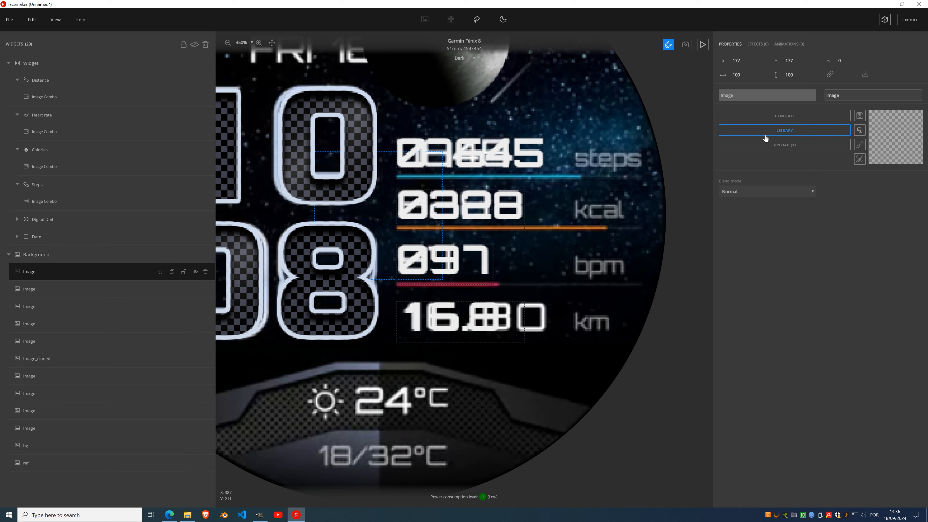
{"action": "left_click", "coordinate": [205, 272]}
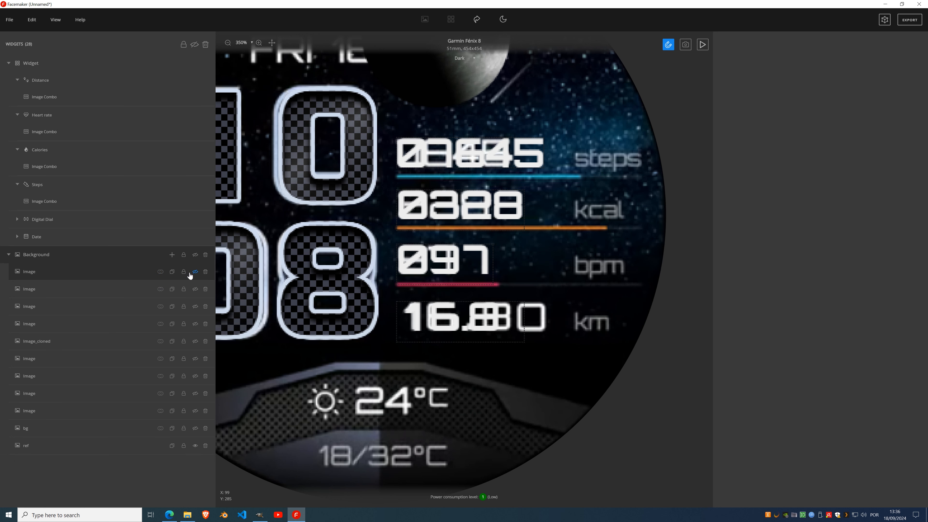
Add an artistic text reading "steps" to the Background group and move it to the clear area above the reference steps label.
{"action": "left_click", "coordinate": [171, 254]}
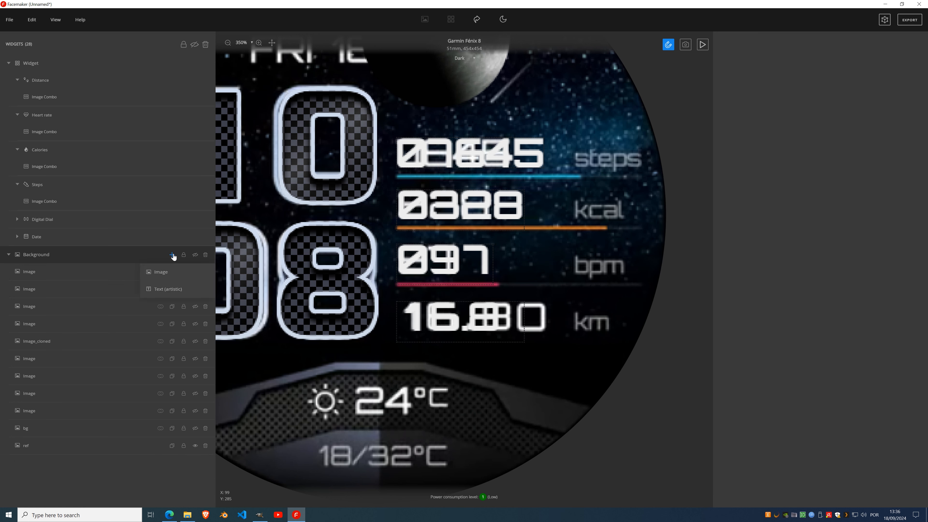
{"action": "left_click", "coordinate": [172, 290]}
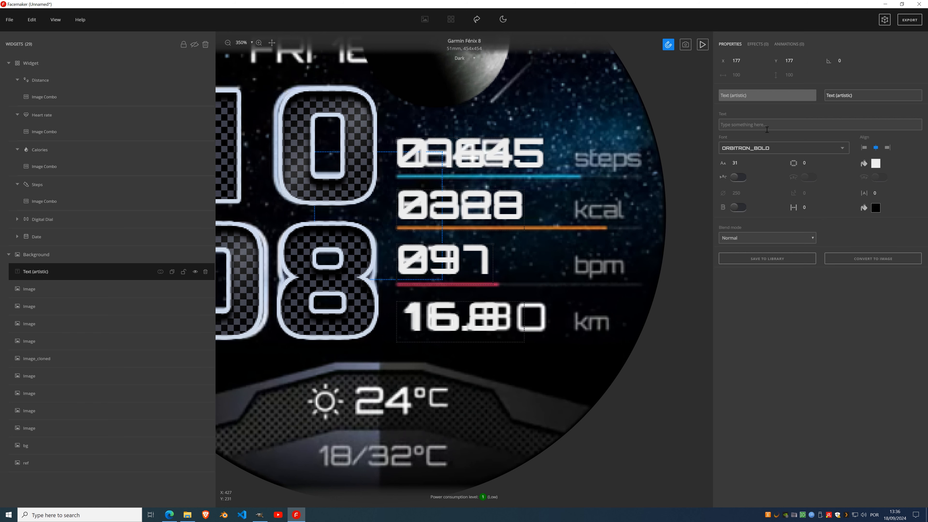
{"action": "type", "text": "steps"}
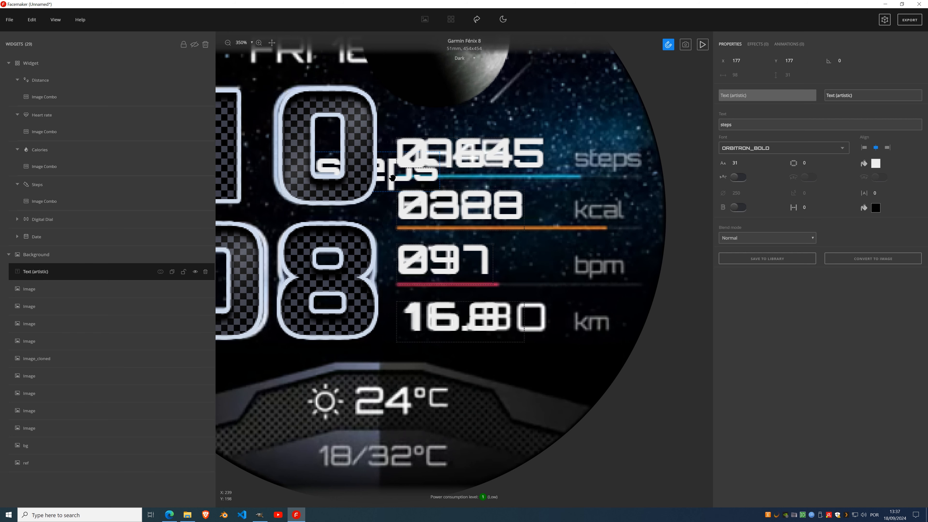
{"action": "left_click_drag", "start_coordinate": [395, 178], "coordinate": [590, 113]}
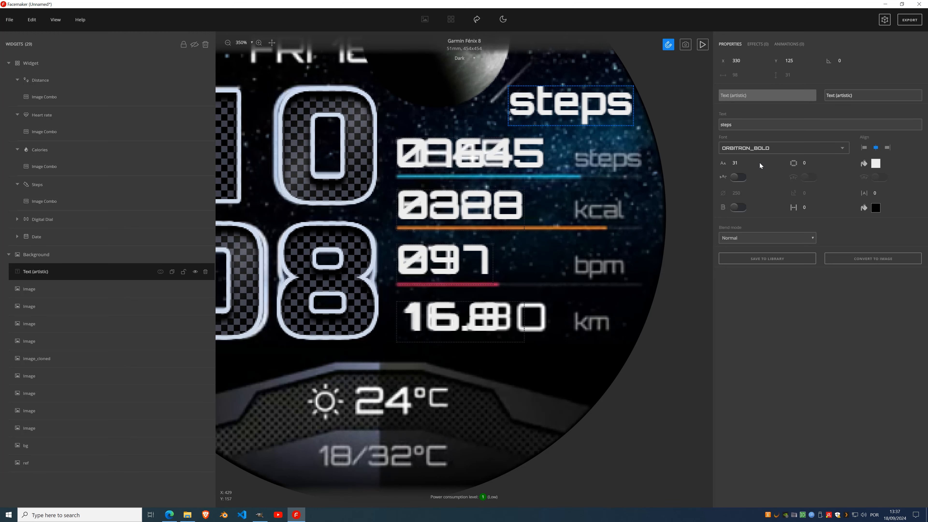
Reduce the "steps" text to font size 17 and place it over the reference steps label at X 381, Y 176.
{"action": "left_click_drag", "start_coordinate": [747, 165], "coordinate": [747, 165]}
{"action": "left_click", "coordinate": [747, 166]}
{"action": "left_click_drag", "start_coordinate": [534, 93], "coordinate": [597, 158]}
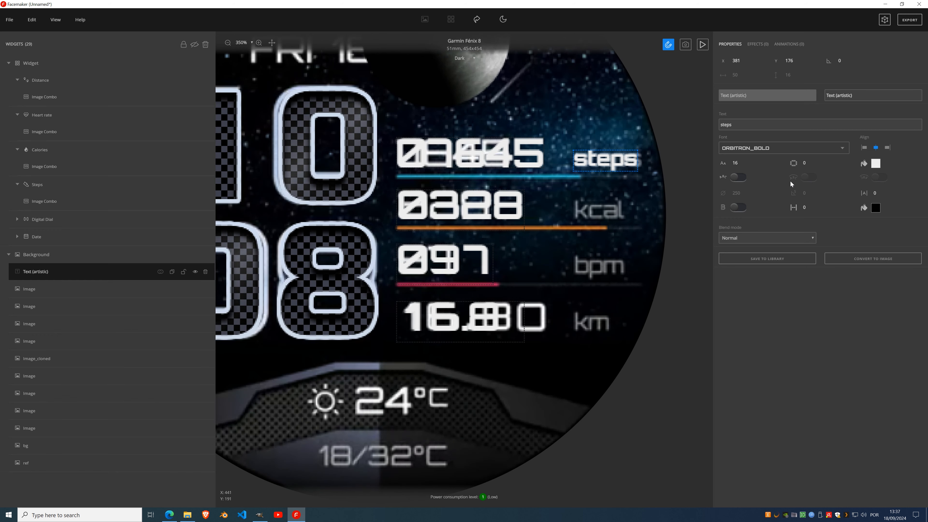
{"action": "left_click", "coordinate": [747, 162]}
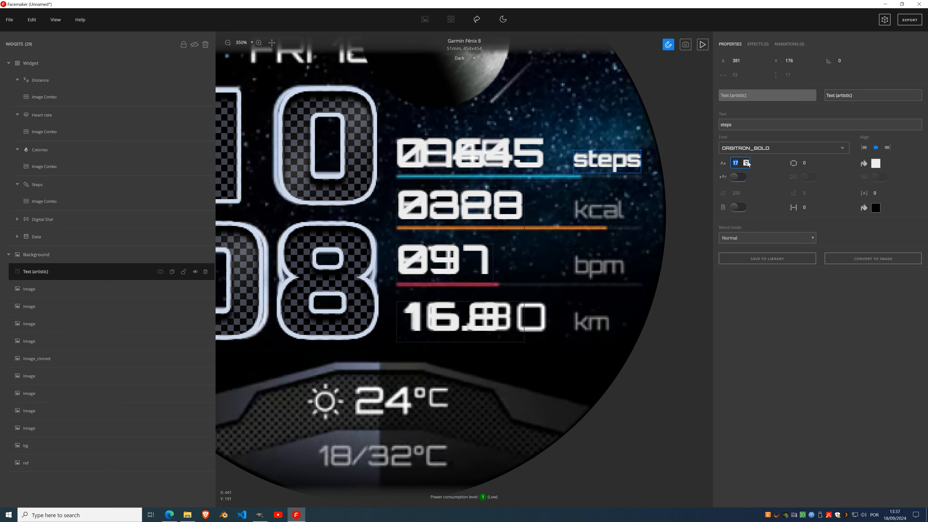
Set the steps label's font size to 17 and clone it as a "kcals" label placed at X 381, Y 217.
{"action": "left_click", "coordinate": [747, 161]}
{"action": "left_click", "coordinate": [747, 166]}
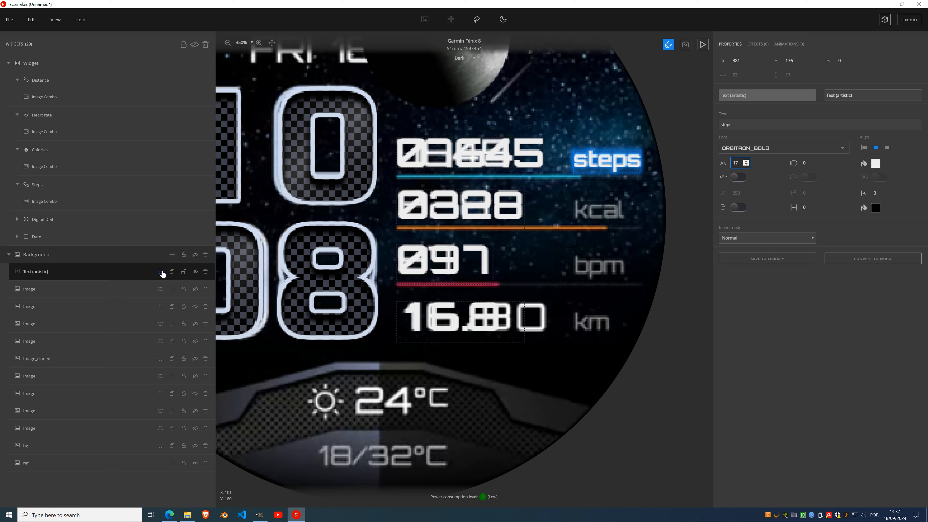
{"action": "left_click", "coordinate": [172, 272]}
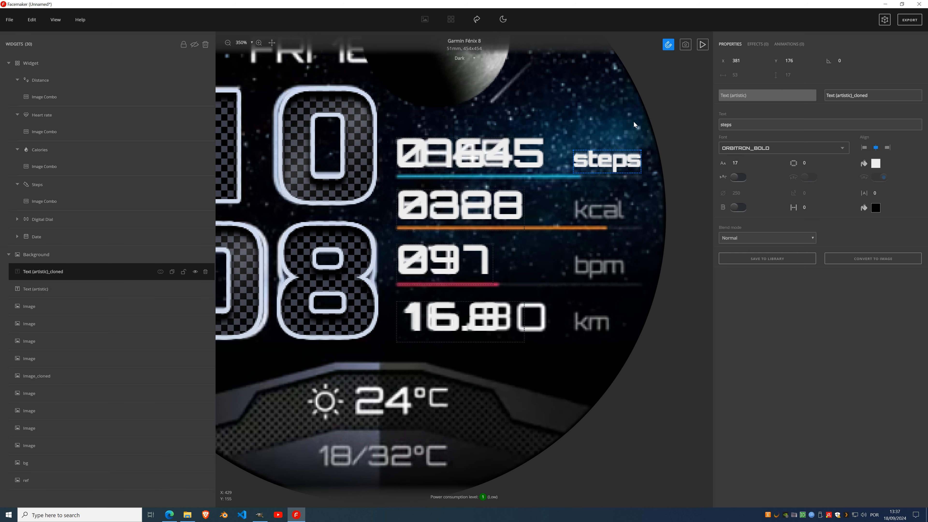
{"action": "type", "text": "kcals"}
{"action": "left_click_drag", "start_coordinate": [610, 161], "coordinate": [609, 214]}
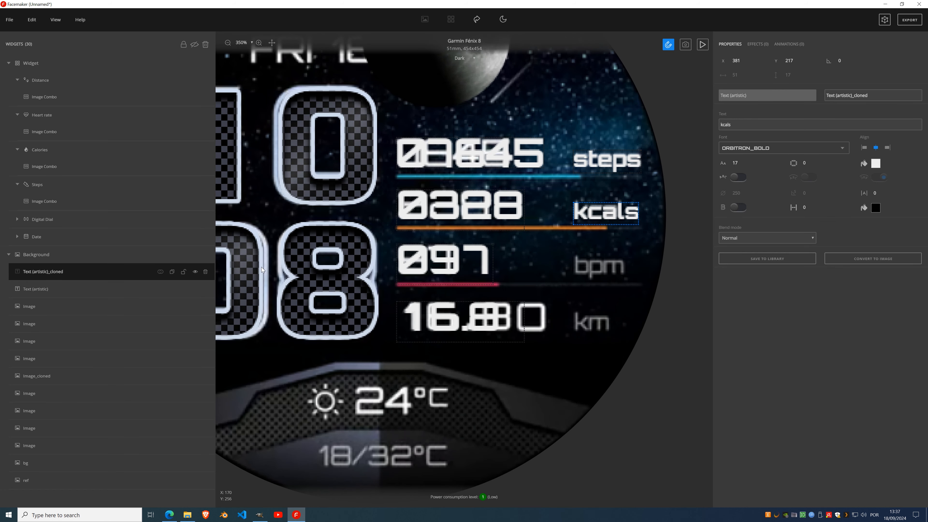
Clone the kcals label, change the copy's text to "bpm" and place it in the heart rate row at X 381, Y 260.
{"action": "left_click", "coordinate": [172, 272]}
{"action": "double_click", "coordinate": [734, 123]}
{"action": "type", "text": "bpm"}
{"action": "left_click_drag", "start_coordinate": [599, 212], "coordinate": [604, 271]}
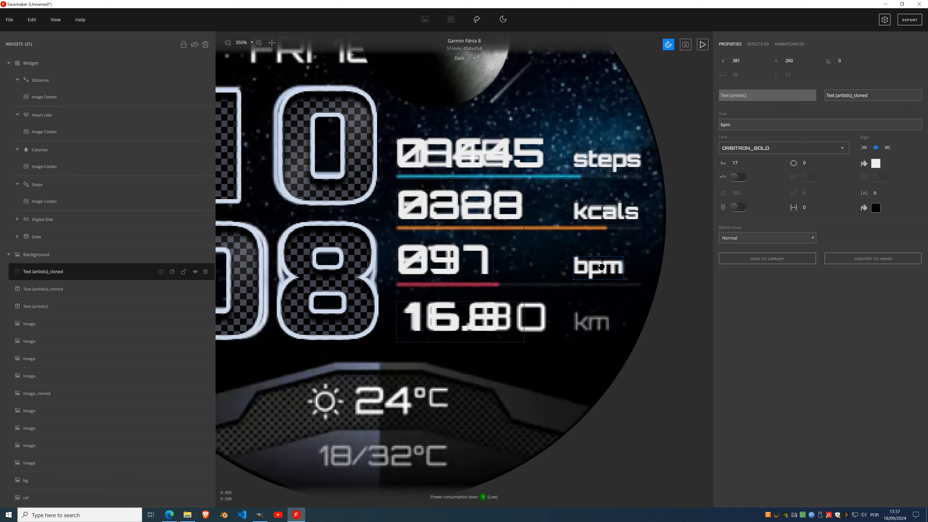
{"action": "left_click", "coordinate": [172, 273]}
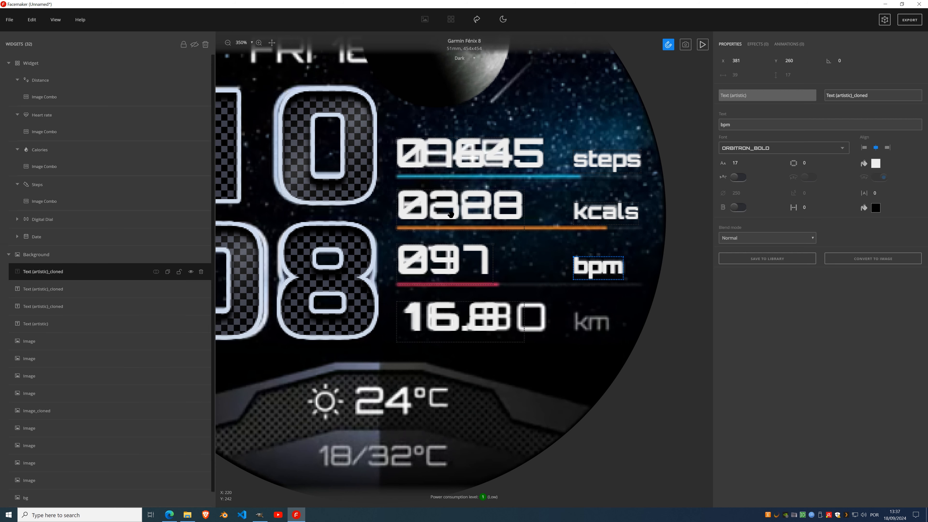
{"action": "left_click_drag", "start_coordinate": [753, 127], "coordinate": [669, 123]}
{"action": "left_click_drag", "start_coordinate": [602, 279], "coordinate": [509, 418]}
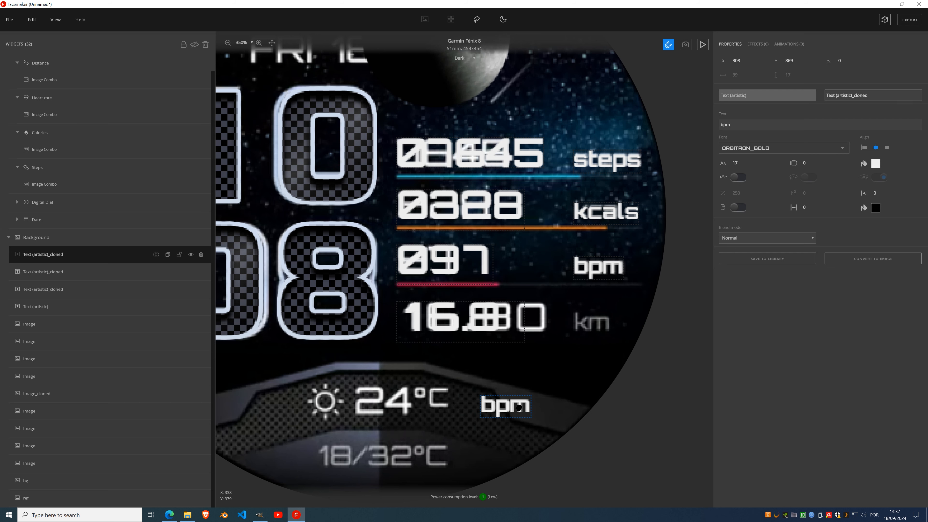
{"action": "key", "text": "Delete"}
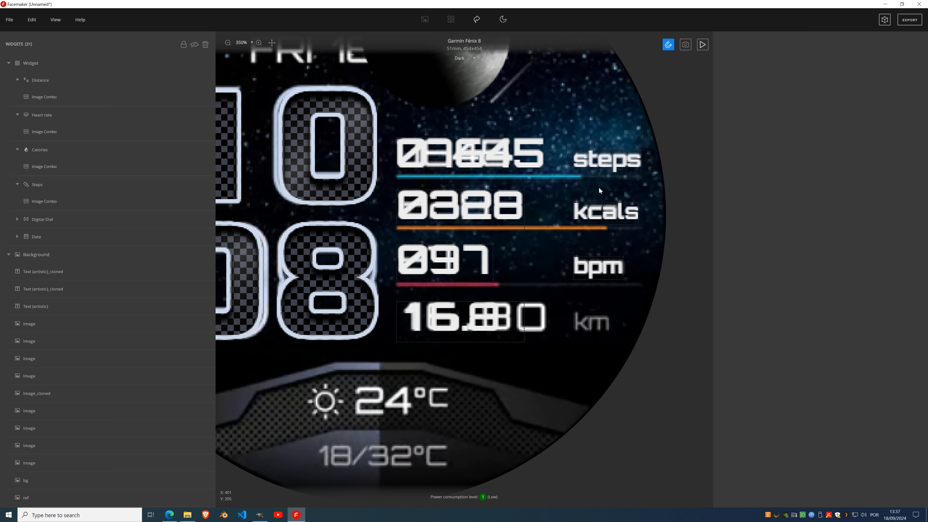
Set the horizontal position of the steps, kcals and bpm labels to 382.
{"action": "left_click", "coordinate": [593, 156]}
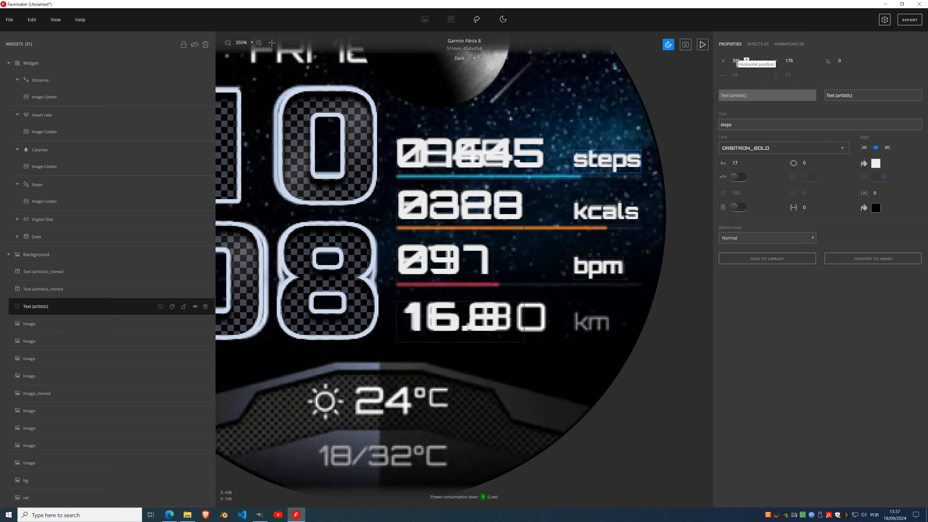
{"action": "left_click", "coordinate": [746, 59]}
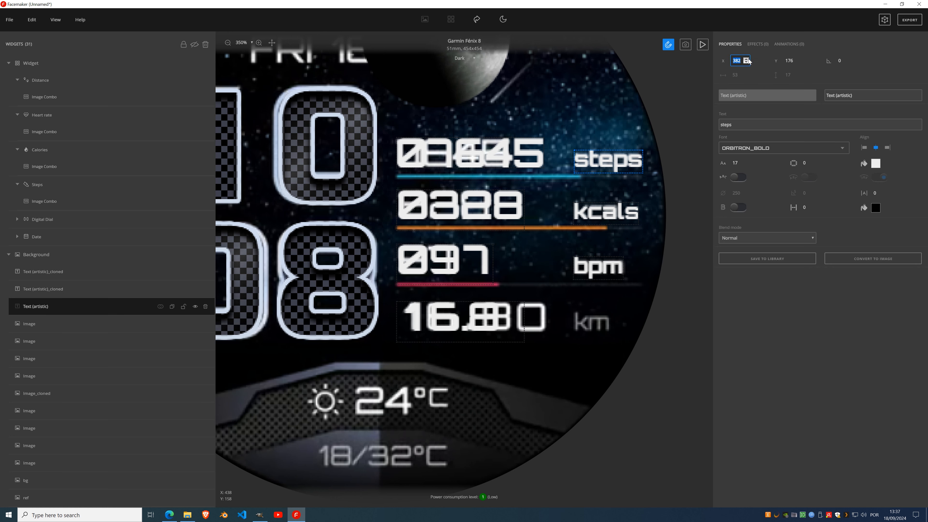
{"action": "left_click", "coordinate": [611, 209]}
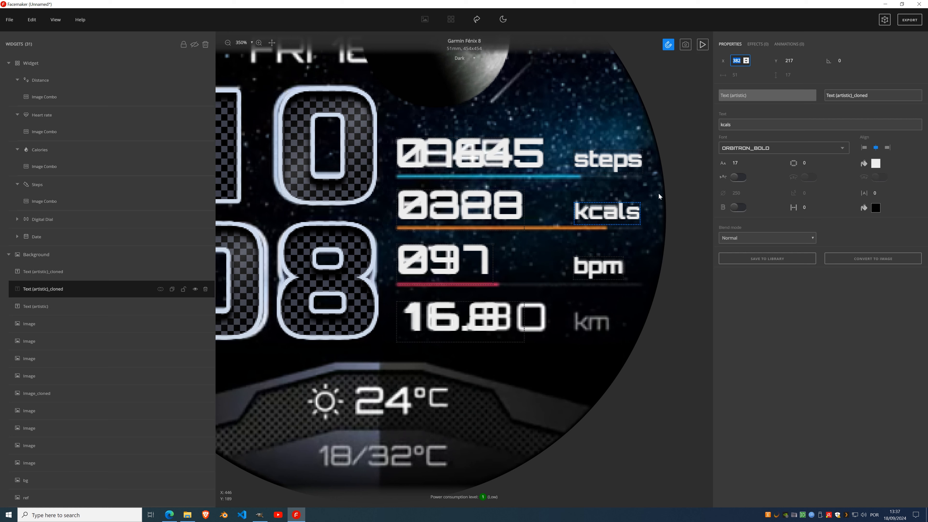
{"action": "left_click", "coordinate": [601, 266]}
{"action": "left_click", "coordinate": [746, 59]}
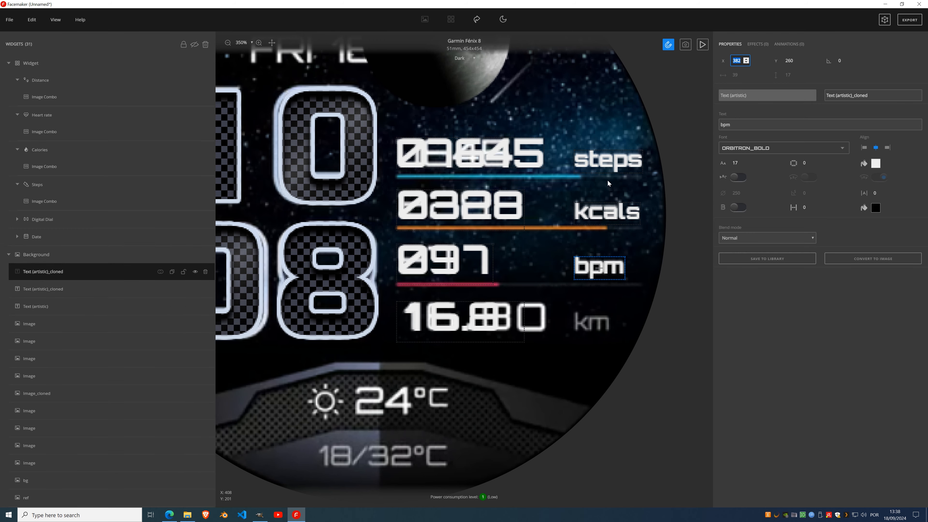
Add a new image widget to the Background group.
{"action": "scroll", "coordinate": [609, 184], "scroll_direction": "up", "scroll_amount": 5}
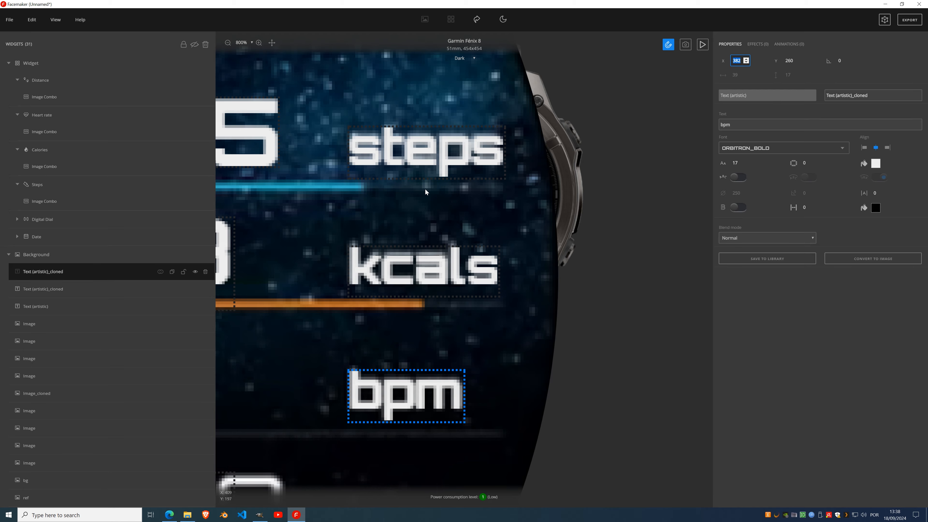
{"action": "left_click_drag", "start_coordinate": [421, 198], "coordinate": [489, 200]}
{"action": "scroll", "coordinate": [531, 189], "scroll_direction": "down", "scroll_amount": 4}
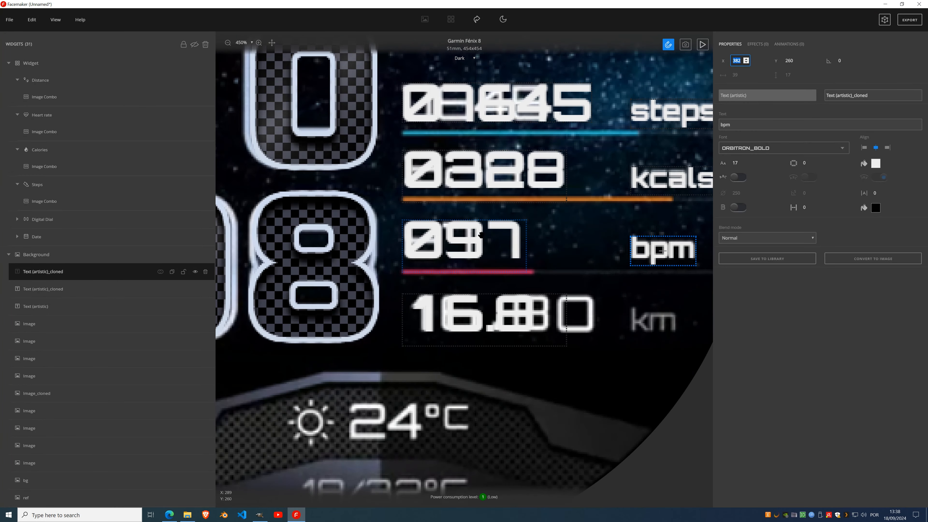
{"action": "left_click_drag", "start_coordinate": [657, 164], "coordinate": [586, 197]}
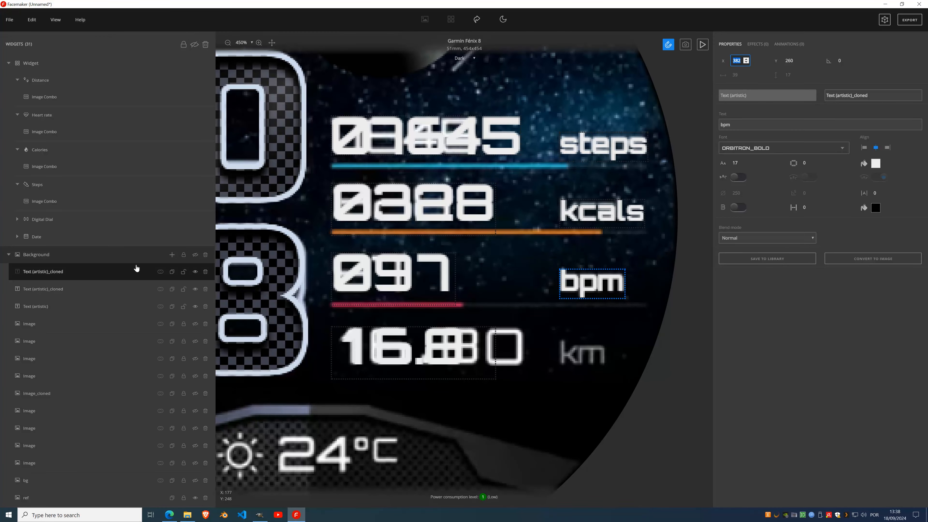
{"action": "left_click", "coordinate": [171, 257]}
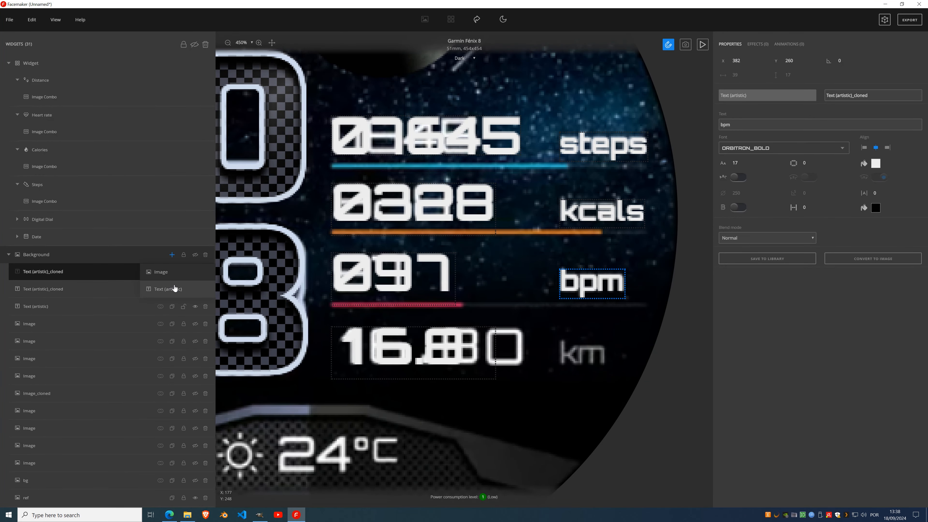
{"action": "left_click", "coordinate": [174, 289]}
{"action": "left_click_drag", "start_coordinate": [577, 189], "coordinate": [570, 239]}
{"action": "scroll", "coordinate": [552, 210], "scroll_direction": "up", "scroll_amount": 2}
{"action": "mouse_move", "coordinate": [488, 251]}
{"action": "left_mouse_down"}
{"action": "mouse_move", "coordinate": [447, 303]}
{"action": "mouse_move", "coordinate": [485, 289]}
{"action": "left_mouse_up"}
Draw a white horizontal vector line with stroke width 2 under the steps row, save it and crop the image to about 194 × 3.
{"action": "left_click", "coordinate": [860, 145]}
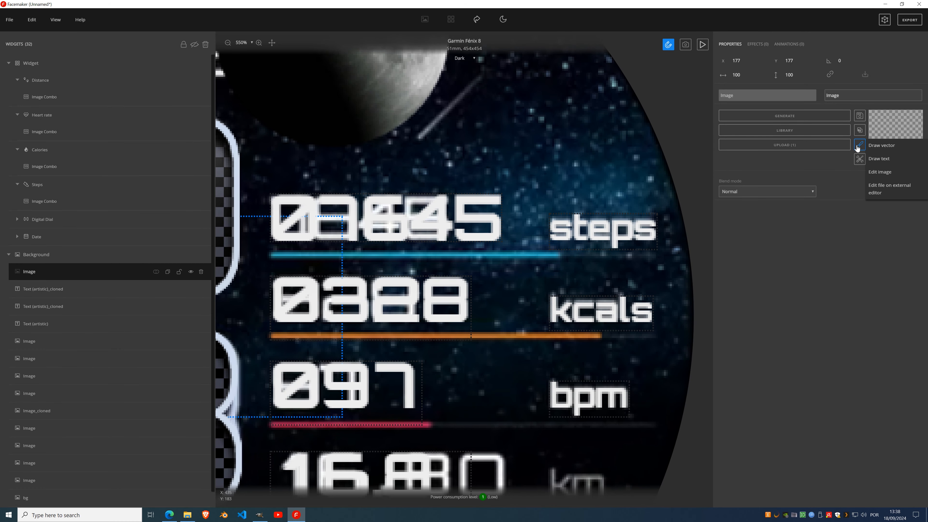
{"action": "left_click", "coordinate": [882, 145]}
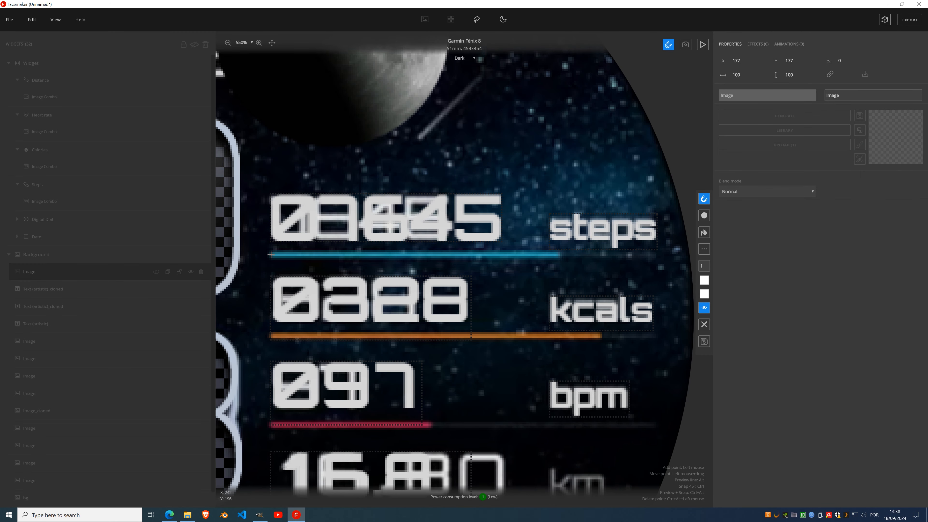
{"action": "left_click", "coordinate": [652, 255]}
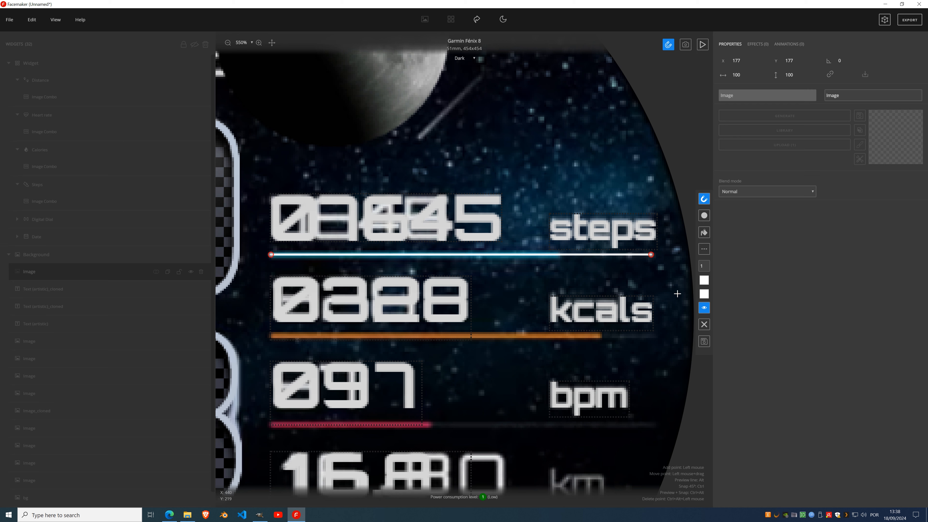
{"action": "scroll", "coordinate": [708, 266], "scroll_direction": "up", "scroll_amount": 1}
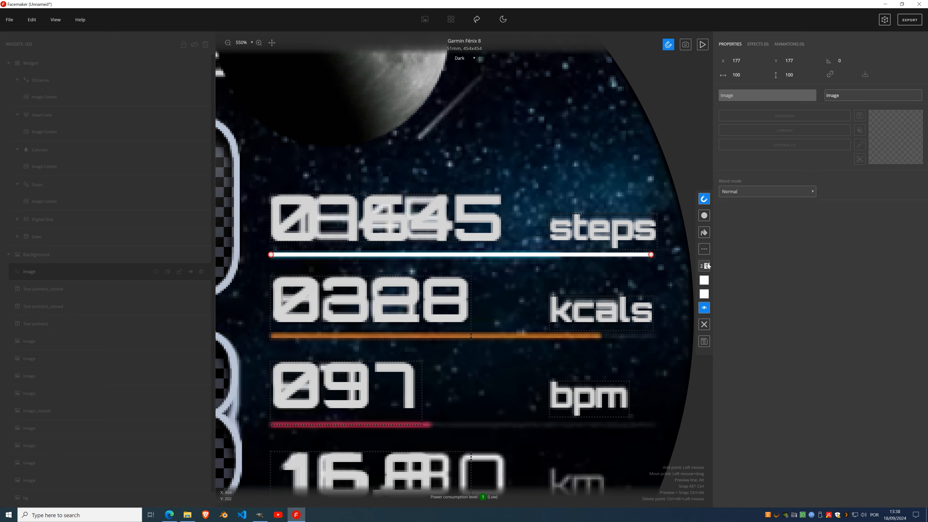
{"action": "left_click", "coordinate": [706, 341]}
{"action": "left_click", "coordinate": [860, 159]}
{"action": "left_click", "coordinate": [884, 160]}
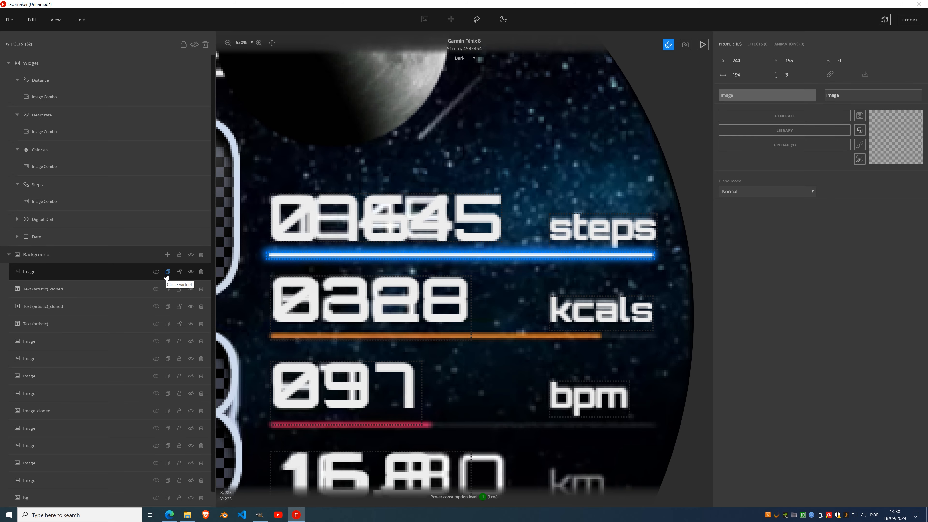
Make all layers of the Background group visible.
{"action": "scroll", "coordinate": [421, 249], "scroll_direction": "down", "scroll_amount": 9}
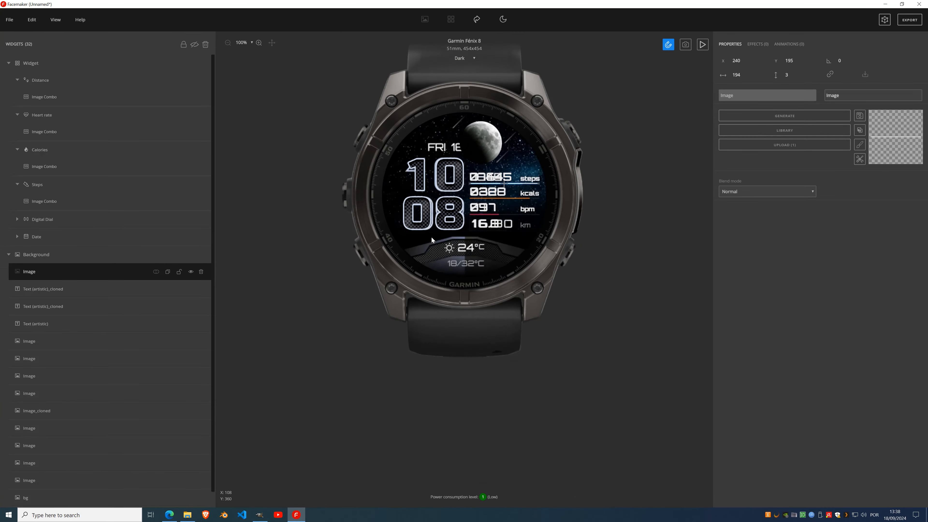
{"action": "scroll", "coordinate": [496, 182], "scroll_direction": "up", "scroll_amount": 3}
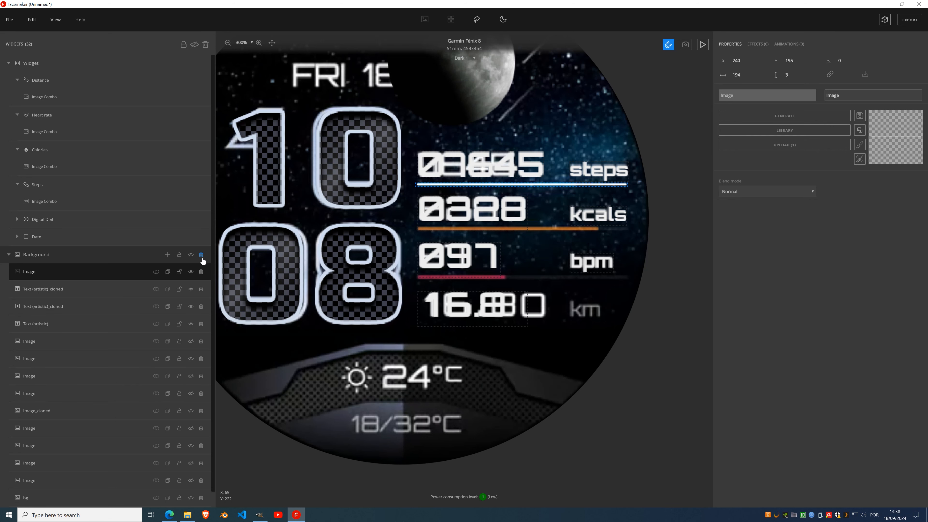
{"action": "left_click", "coordinate": [191, 255]}
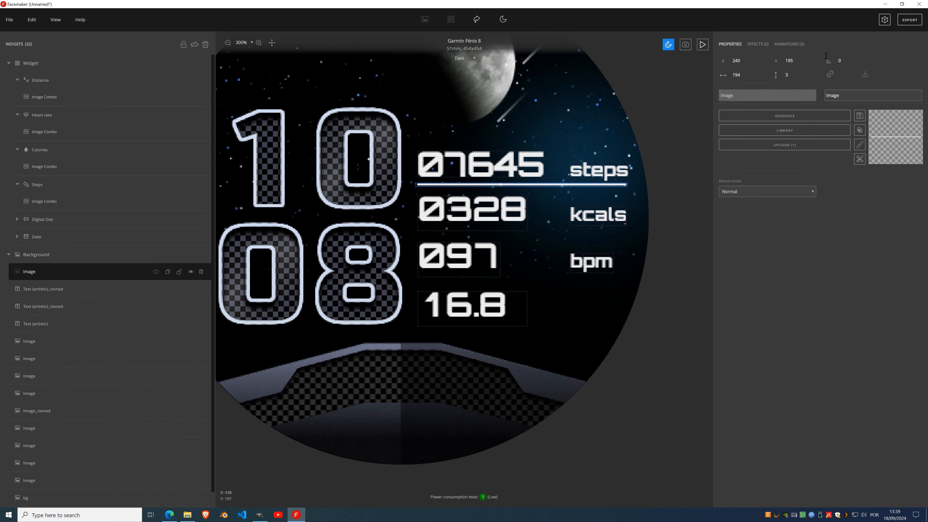
Add an Array (Translation) effect to the line image with an amount of 3 and a vertical offset of 41.
{"action": "left_click", "coordinate": [758, 44]}
{"action": "left_click", "coordinate": [757, 60]}
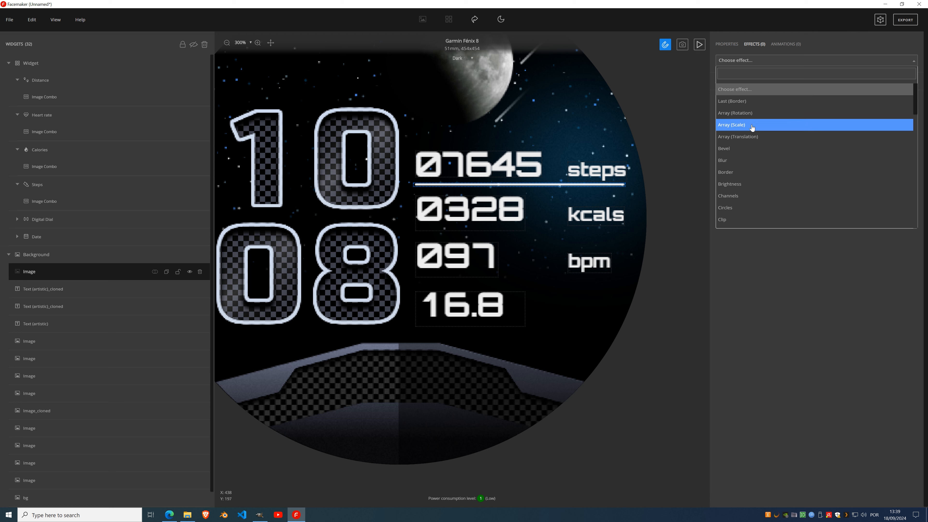
{"action": "left_click", "coordinate": [752, 140]}
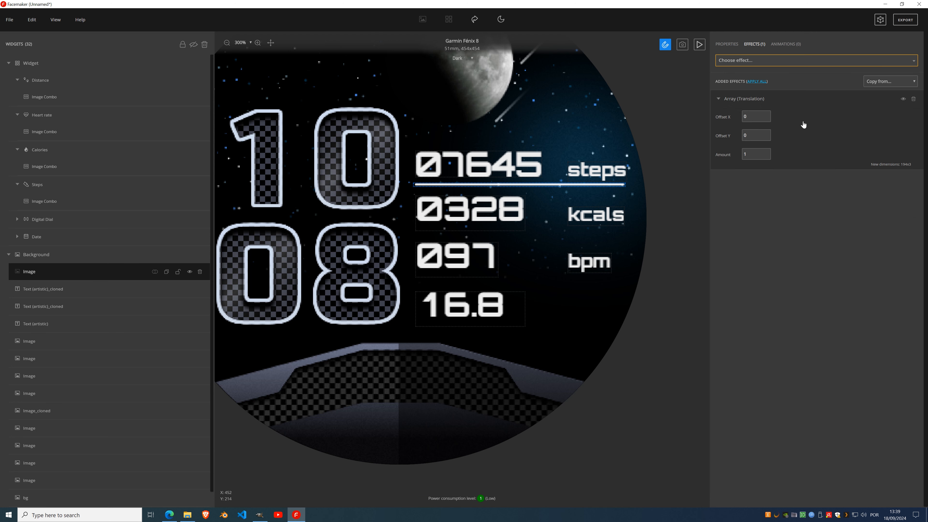
{"action": "left_click", "coordinate": [768, 152]}
{"action": "left_click", "coordinate": [768, 152]}
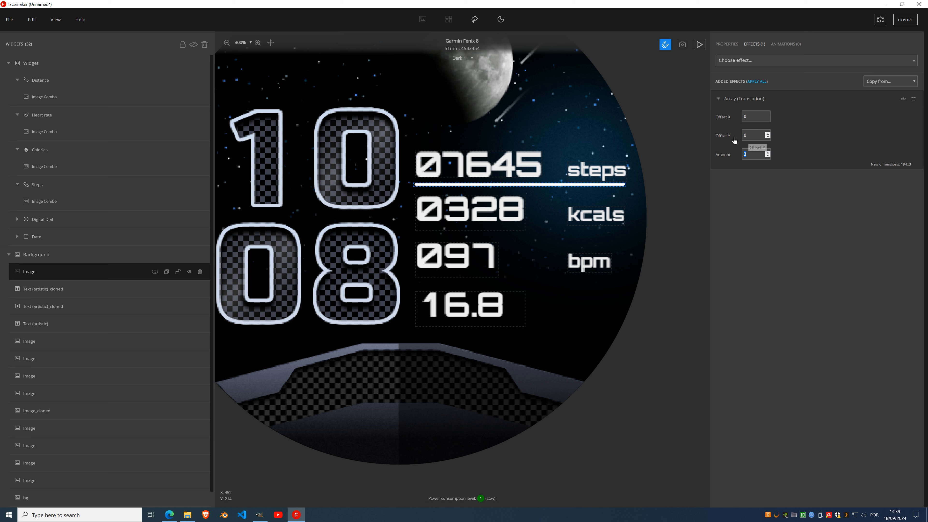
{"action": "scroll", "coordinate": [769, 136], "scroll_direction": "up", "scroll_amount": 20}
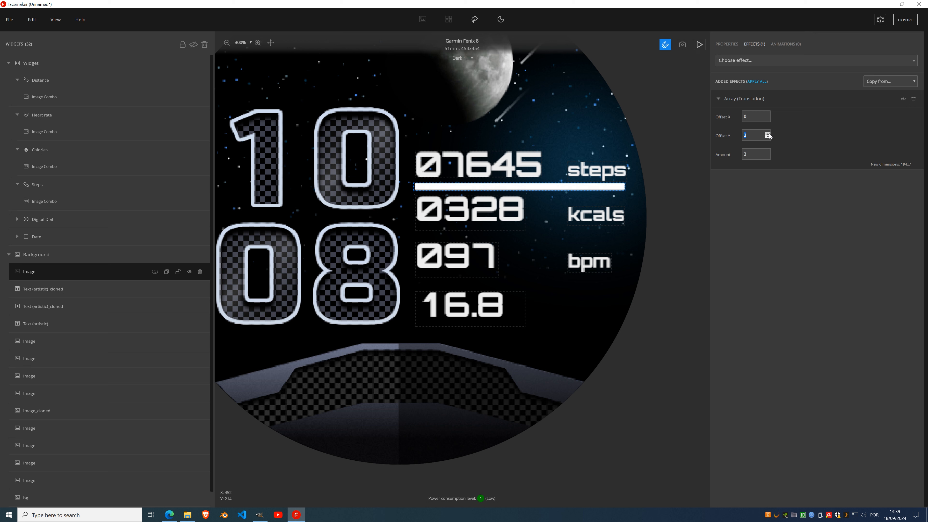
{"action": "scroll", "coordinate": [769, 136], "scroll_direction": "up", "scroll_amount": 16}
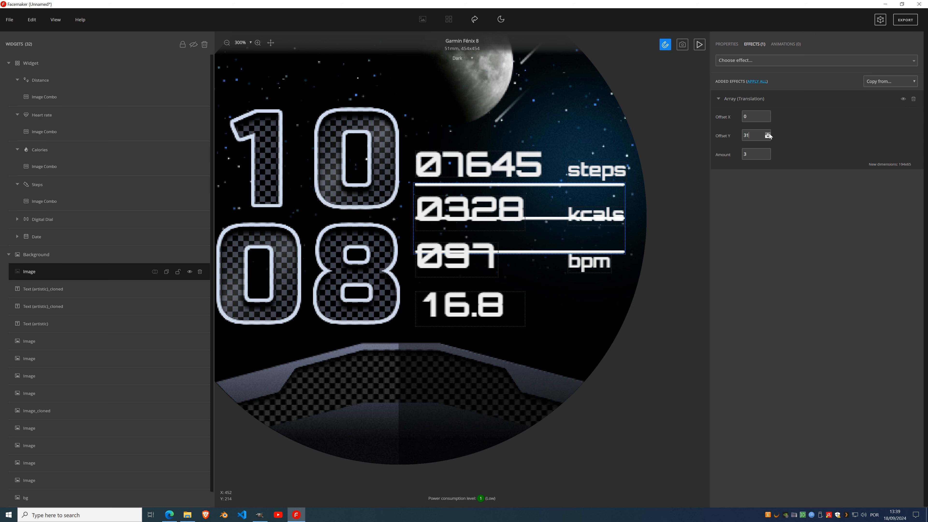
{"action": "scroll", "coordinate": [769, 136], "scroll_direction": "up", "scroll_amount": 4}
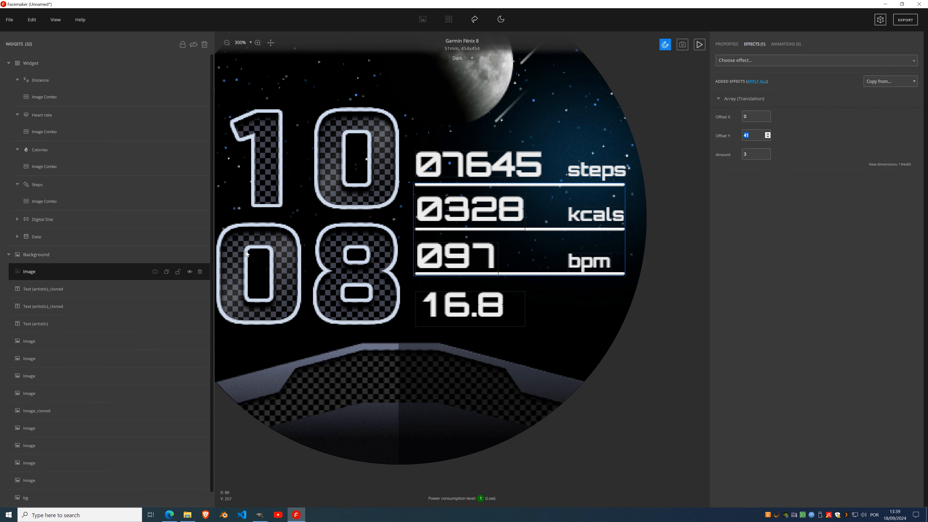
Hide the Background group's layers except the line image and the ref image.
{"action": "left_click", "coordinate": [189, 272]}
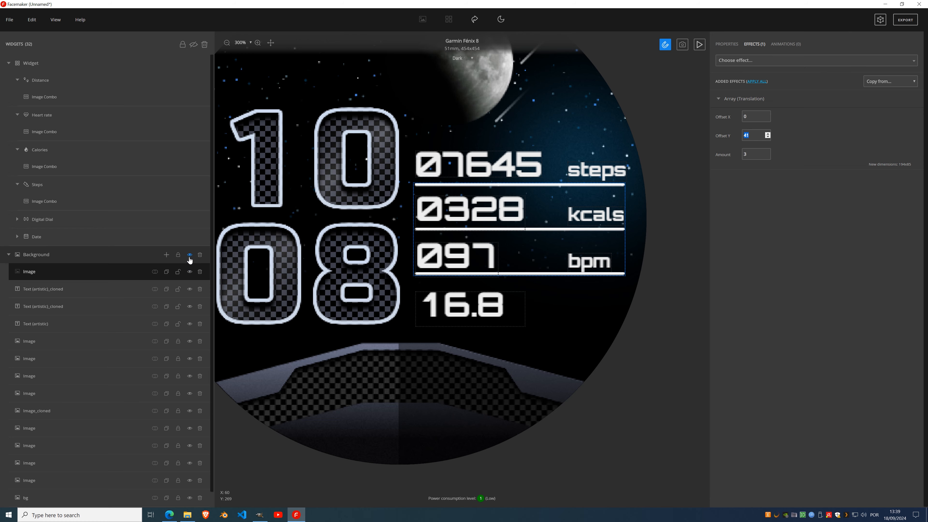
{"action": "left_click", "coordinate": [189, 254]}
{"action": "left_click", "coordinate": [190, 272]}
{"action": "scroll", "coordinate": [156, 328], "scroll_direction": "down", "scroll_amount": 1}
{"action": "left_click", "coordinate": [189, 498]}
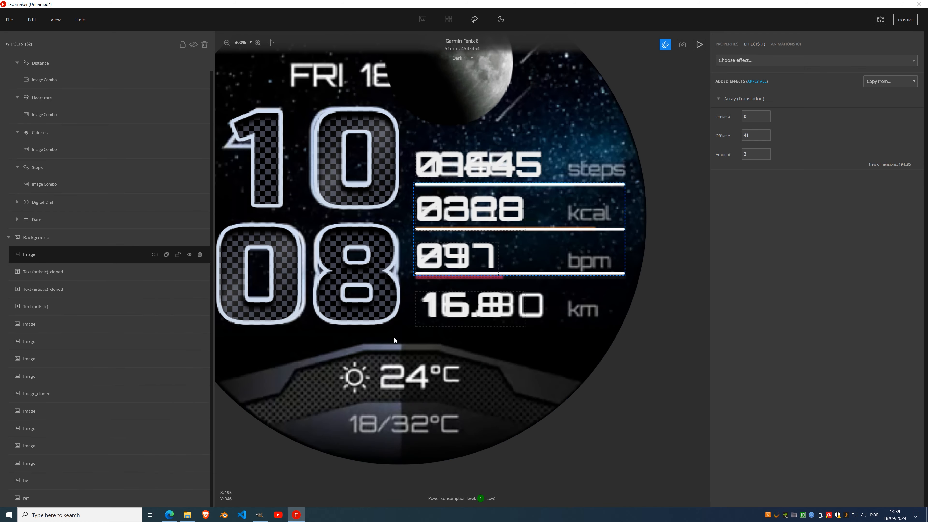
Set the line array's vertical offset to 42 and apply the effect to the image.
{"action": "scroll", "coordinate": [468, 316], "scroll_direction": "up", "scroll_amount": 5}
{"action": "left_click_drag", "start_coordinate": [570, 264], "coordinate": [499, 342]}
{"action": "left_click", "coordinate": [768, 133]}
{"action": "left_click", "coordinate": [767, 134]}
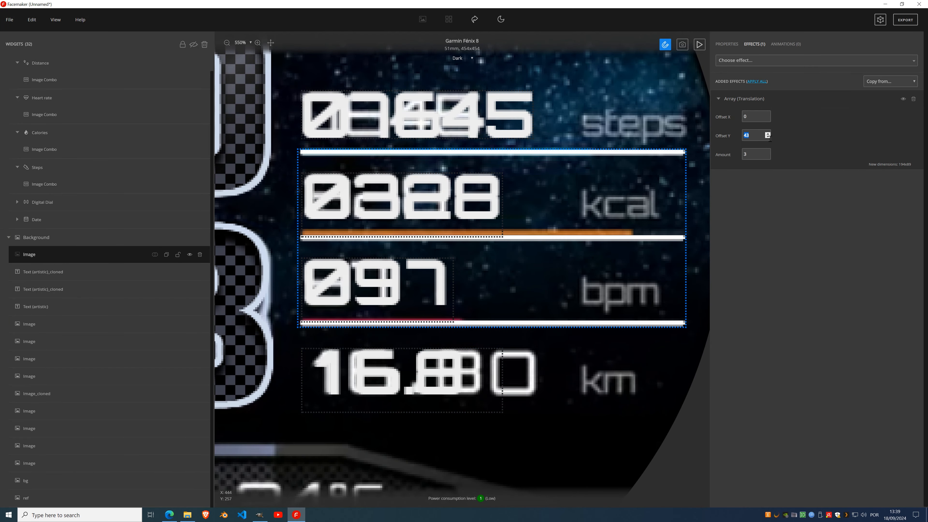
{"action": "left_click", "coordinate": [767, 137]}
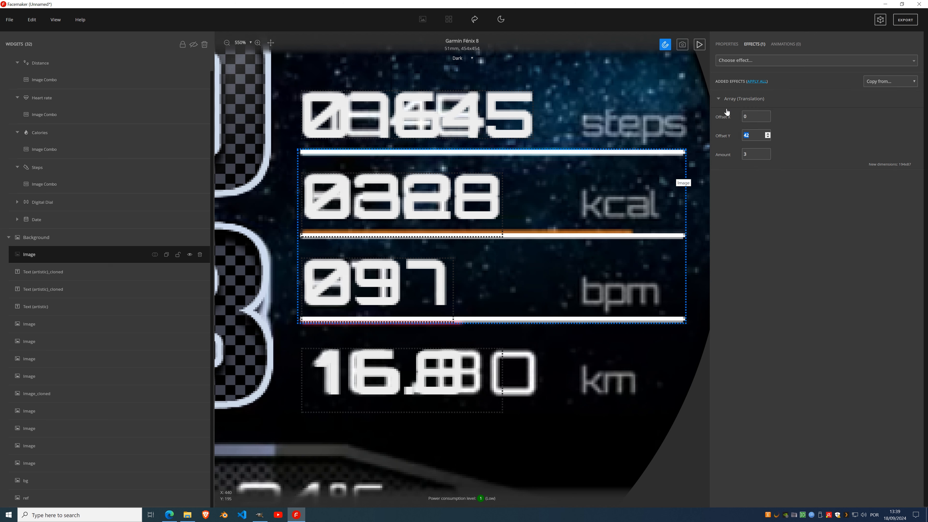
{"action": "left_click", "coordinate": [762, 83]}
Add an Opacity effect to the separator lines image with an intensity of 27.
{"action": "left_click", "coordinate": [758, 61]}
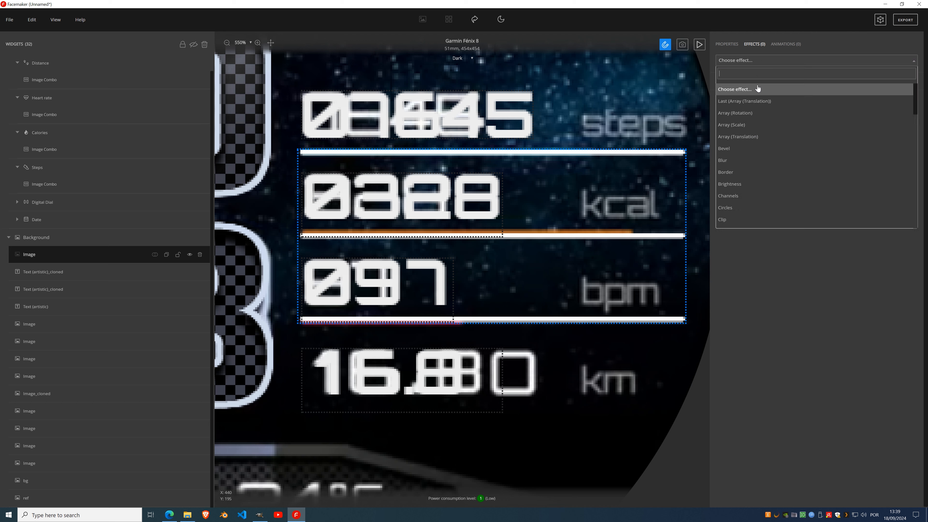
{"action": "type", "text": "opacity"}
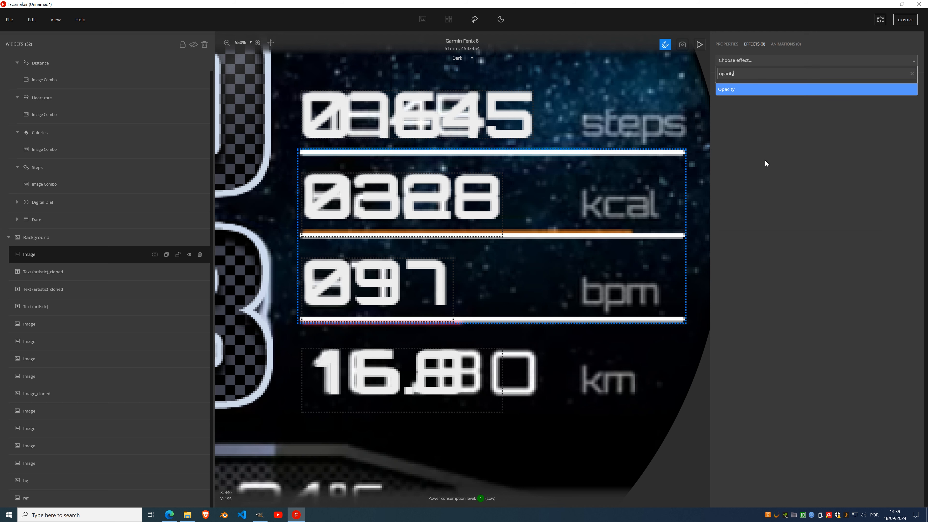
{"action": "left_click", "coordinate": [757, 89]}
{"action": "left_click", "coordinate": [825, 118]}
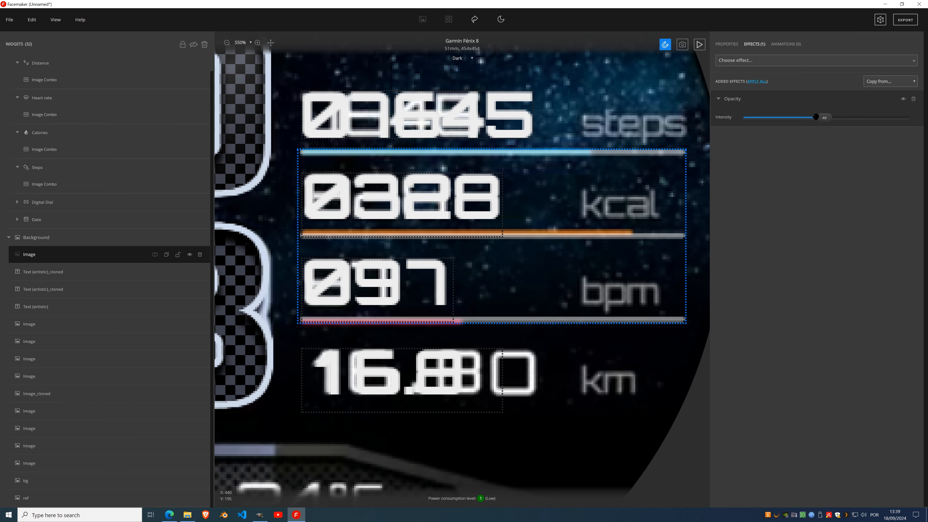
{"action": "left_click", "coordinate": [786, 117]}
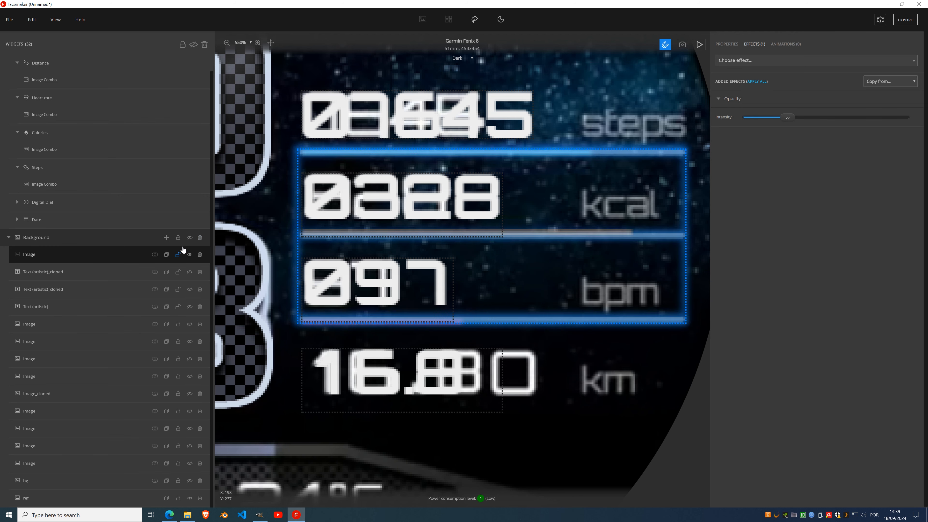
Make all layers of the Background group visible, lock the group, and check the separator lines on the watch face.
{"action": "left_click", "coordinate": [190, 239]}
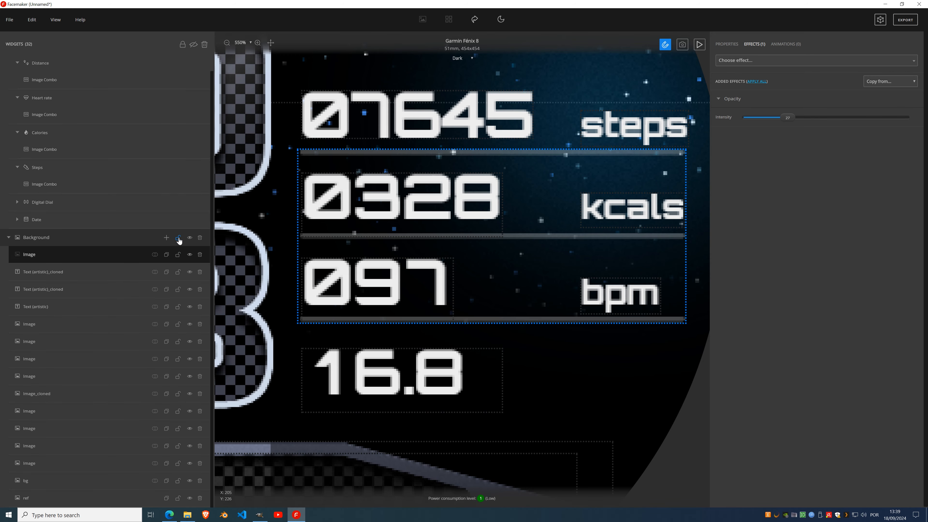
{"action": "scroll", "coordinate": [475, 206], "scroll_direction": "down", "scroll_amount": 4}
{"action": "scroll", "coordinate": [474, 206], "scroll_direction": "down", "scroll_amount": 3}
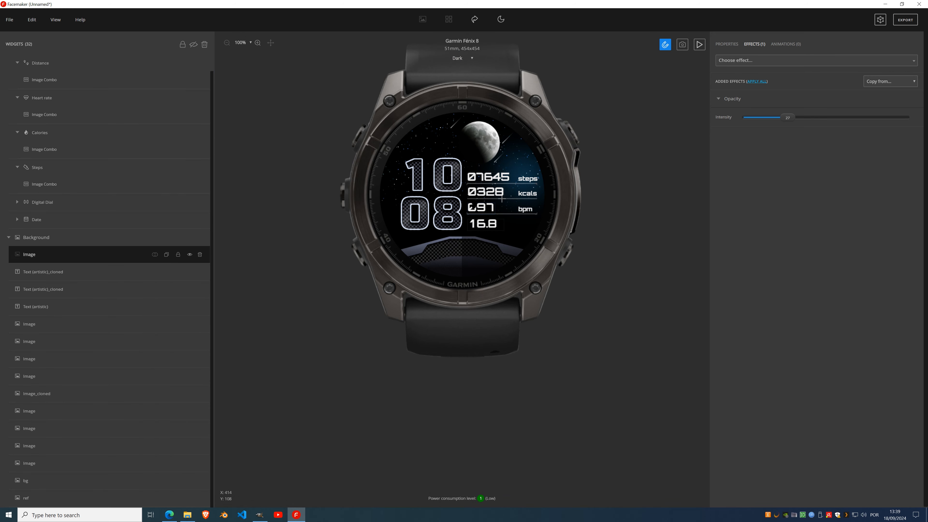
{"action": "scroll", "coordinate": [504, 184], "scroll_direction": "up", "scroll_amount": 6}
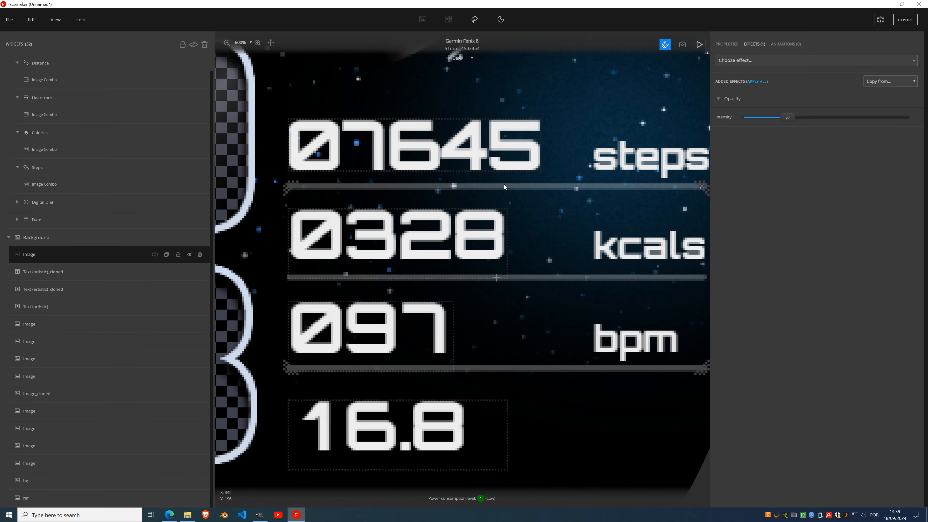
{"action": "scroll", "coordinate": [504, 185], "scroll_direction": "down", "scroll_amount": 2}
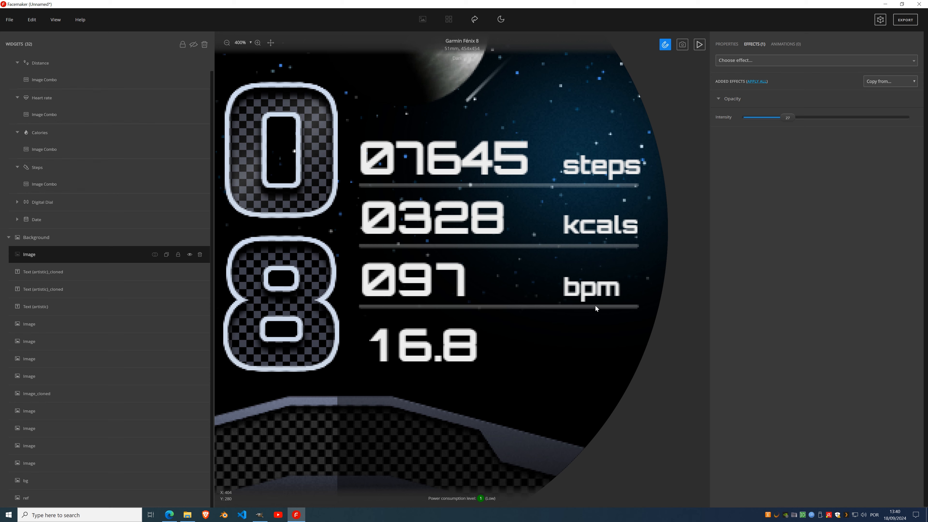
Add a Line element to the Steps widget and generate a bar image for it.
{"action": "scroll", "coordinate": [67, 152], "scroll_direction": "up", "scroll_amount": 1}
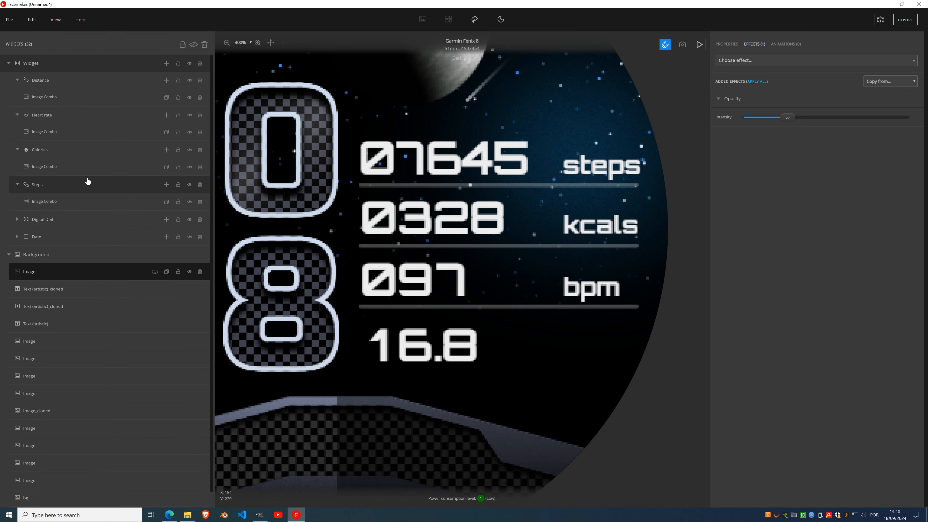
{"action": "left_click", "coordinate": [52, 185]}
{"action": "left_click", "coordinate": [167, 185]}
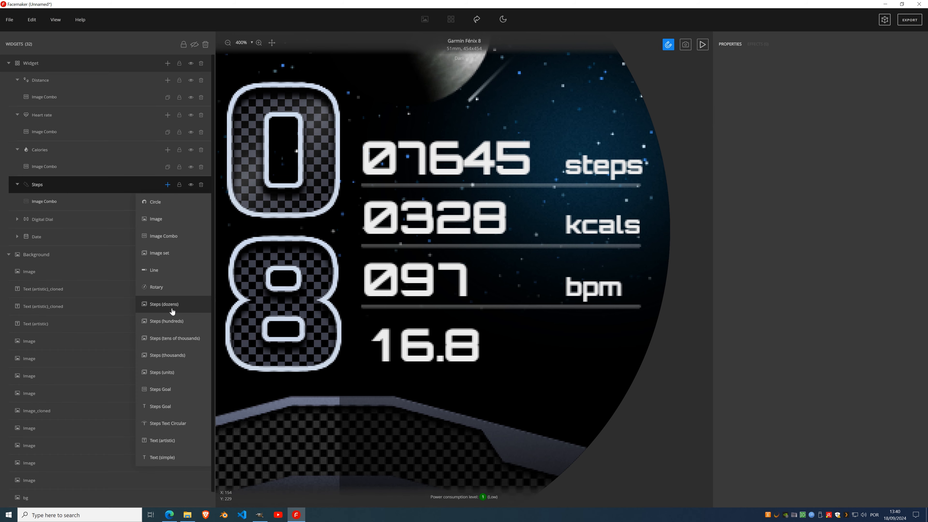
{"action": "left_click", "coordinate": [162, 271]}
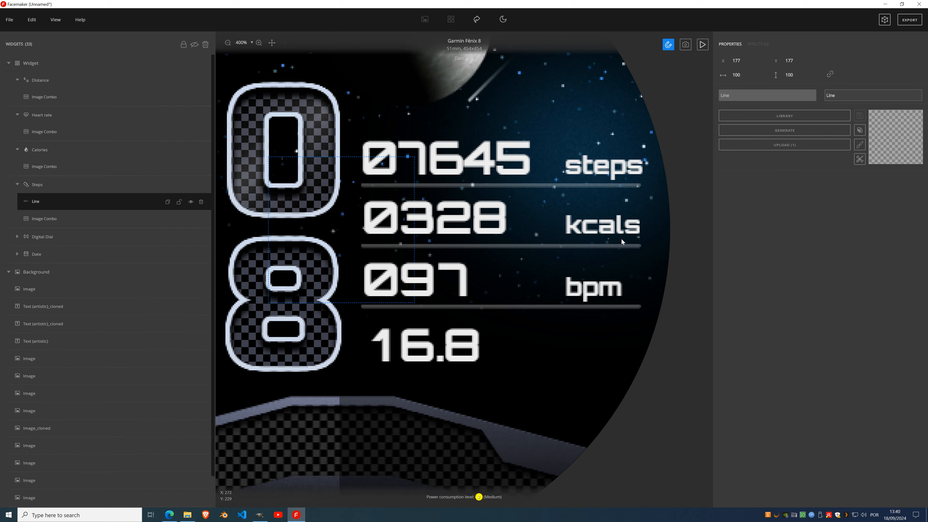
{"action": "left_click", "coordinate": [777, 132]}
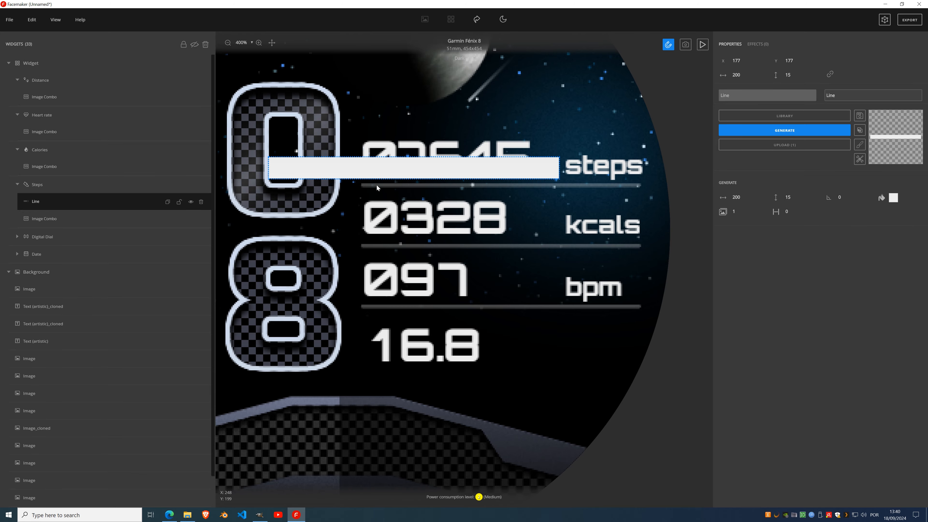
Move the steps line to X 241, Y 200, aligning its start with the separator under the steps row.
{"action": "left_click_drag", "start_coordinate": [380, 168], "coordinate": [474, 201]}
{"action": "scroll", "coordinate": [476, 185], "scroll_direction": "up", "scroll_amount": 4}
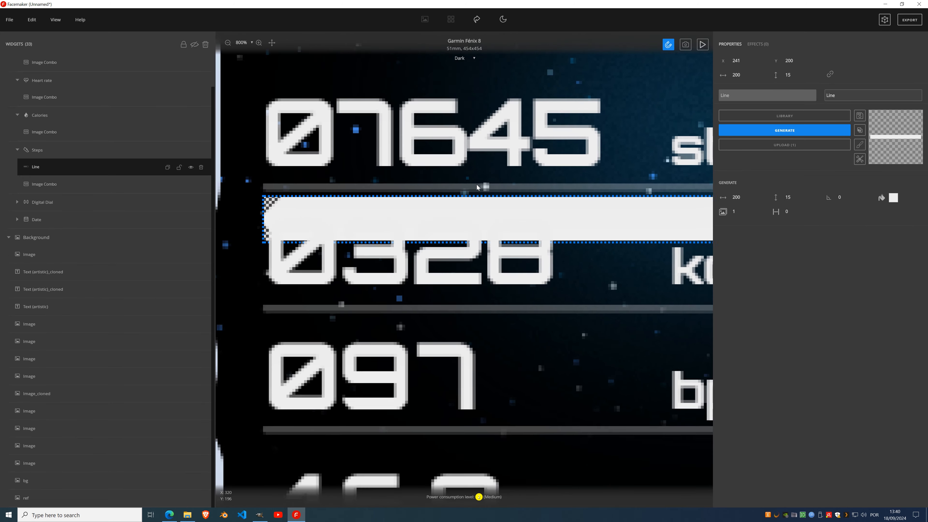
{"action": "scroll", "coordinate": [477, 184], "scroll_direction": "up", "scroll_amount": 1}
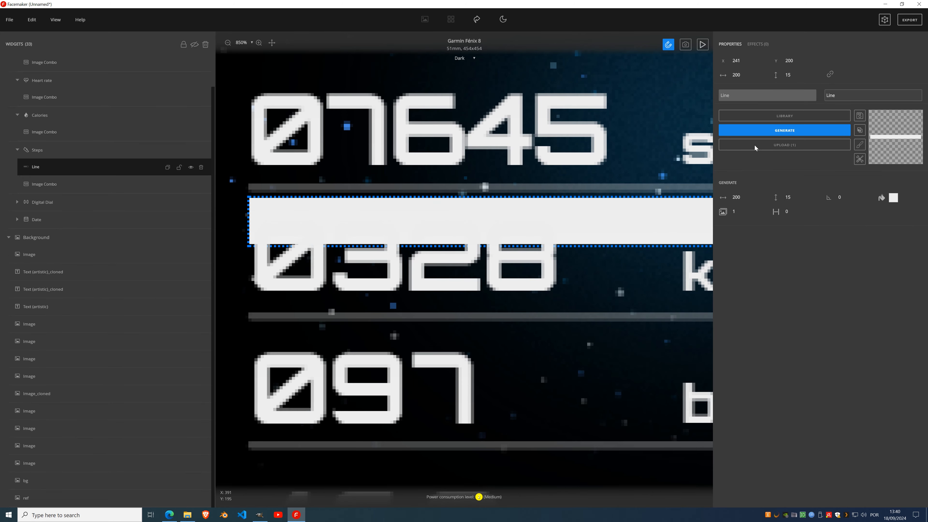
{"action": "left_click", "coordinate": [895, 195]}
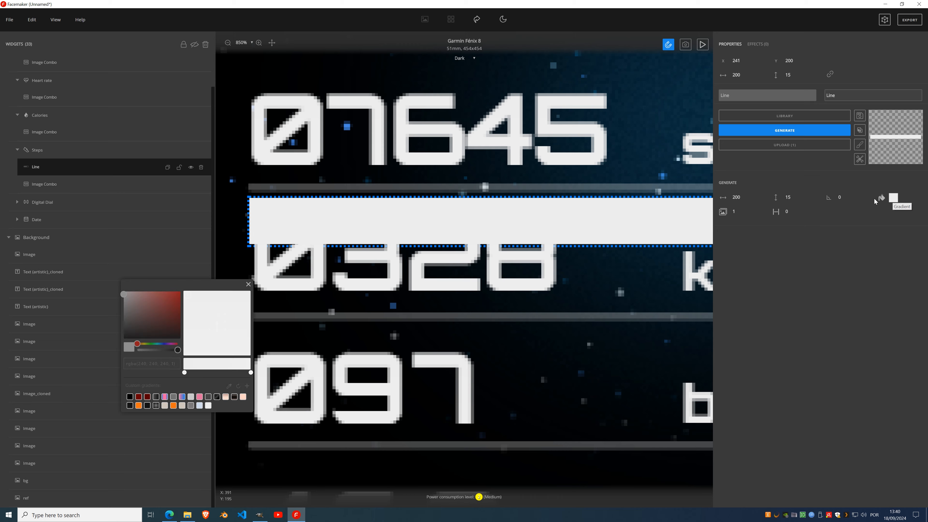
{"action": "left_click", "coordinate": [247, 284]}
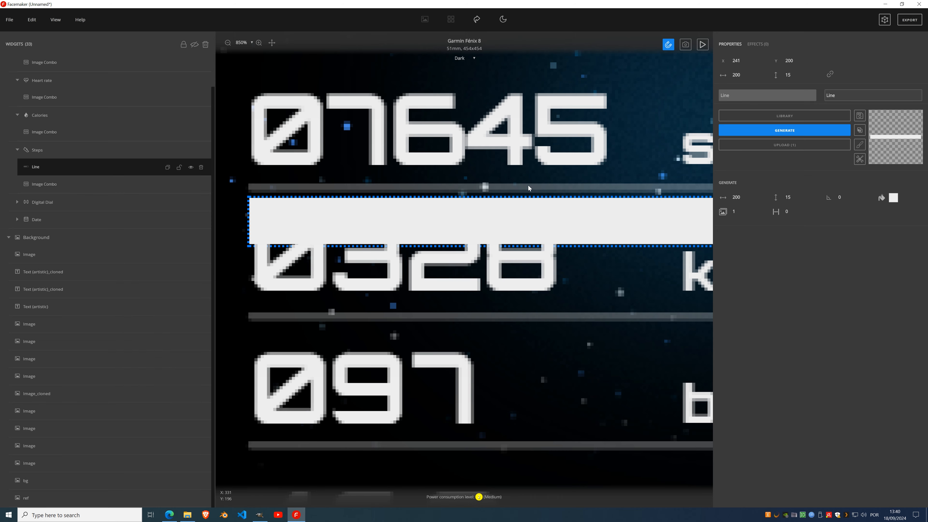
Reduce the generated steps line's height to 5.
{"action": "left_click", "coordinate": [746, 63]}
{"action": "left_click", "coordinate": [746, 61]}
{"action": "left_click", "coordinate": [800, 199]}
{"action": "left_click", "coordinate": [800, 199]}
{"action": "left_click", "coordinate": [800, 199]}
{"action": "left_click", "coordinate": [800, 200]}
{"action": "left_click", "coordinate": [800, 200]}
{"action": "left_click", "coordinate": [800, 199]}
{"action": "left_click", "coordinate": [800, 199]}
{"action": "left_click", "coordinate": [800, 200]}
{"action": "left_click", "coordinate": [800, 199]}
{"action": "left_click", "coordinate": [800, 199]}
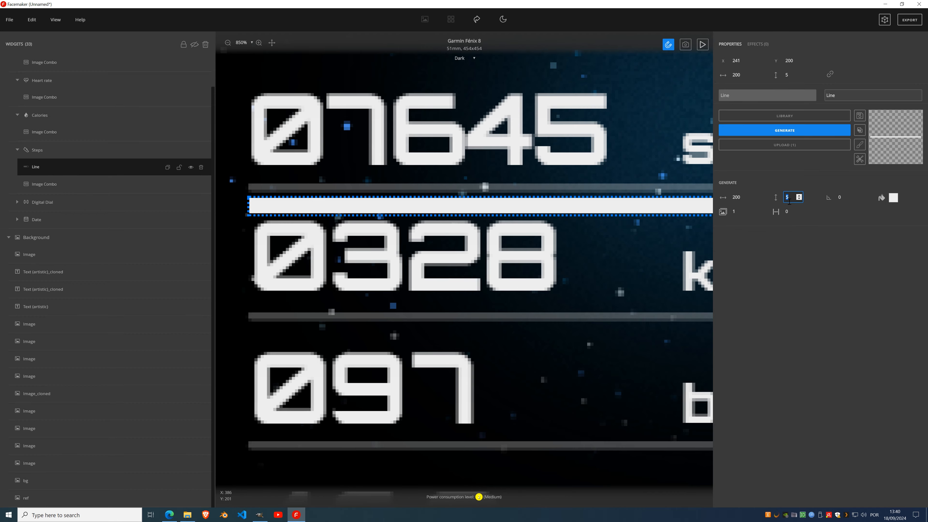
Set the generated steps line's width to 193 so it ends level with the separator.
{"action": "left_click_drag", "start_coordinate": [580, 212], "coordinate": [440, 224]}
{"action": "scroll", "coordinate": [454, 221], "scroll_direction": "down", "scroll_amount": 1}
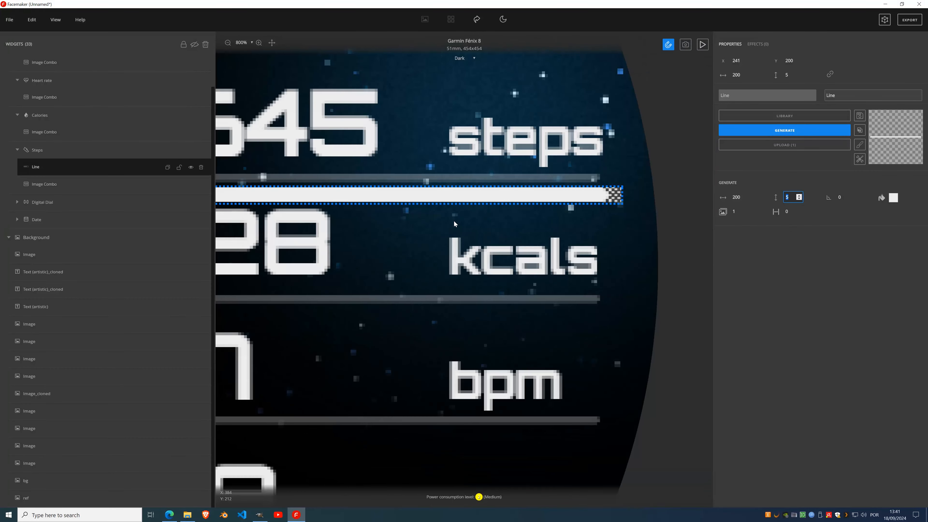
{"action": "double_click", "coordinate": [746, 200]}
{"action": "double_click", "coordinate": [747, 200]}
{"action": "double_click", "coordinate": [747, 200]}
{"action": "left_click", "coordinate": [746, 200]}
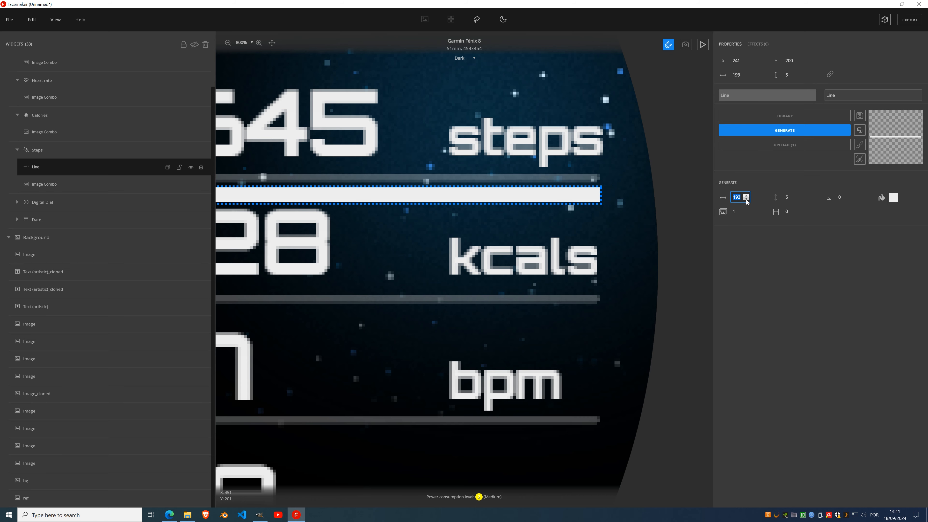
Set the steps line's height to 3 and move it onto the first separator at Y 195.
{"action": "left_click", "coordinate": [800, 200]}
{"action": "left_click", "coordinate": [800, 200]}
{"action": "mouse_move", "coordinate": [597, 192]}
{"action": "left_mouse_down"}
{"action": "mouse_move", "coordinate": [597, 176]}
{"action": "mouse_move", "coordinate": [597, 207]}
{"action": "mouse_move", "coordinate": [596, 180]}
{"action": "left_mouse_up"}
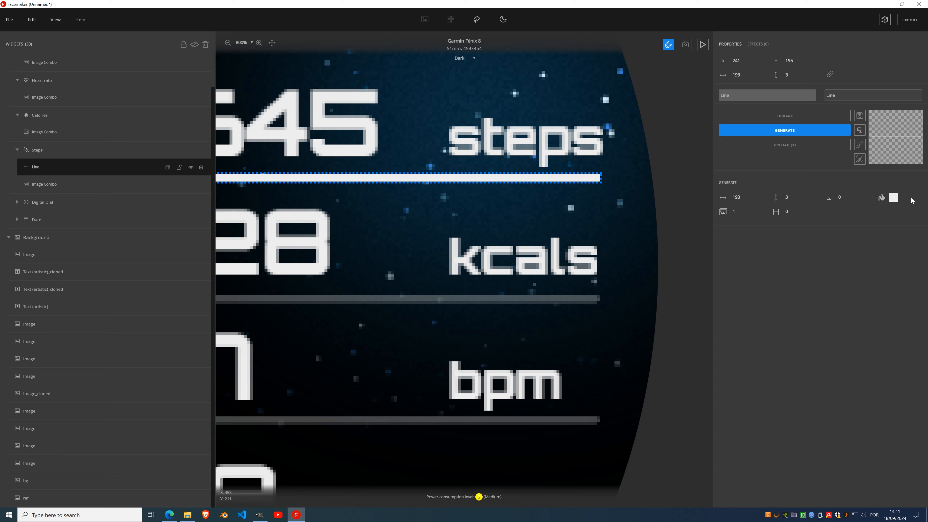
Fill the steps line with a solid blue by sampling a blue background star for both gradient stops.
{"action": "left_click", "coordinate": [894, 199]}
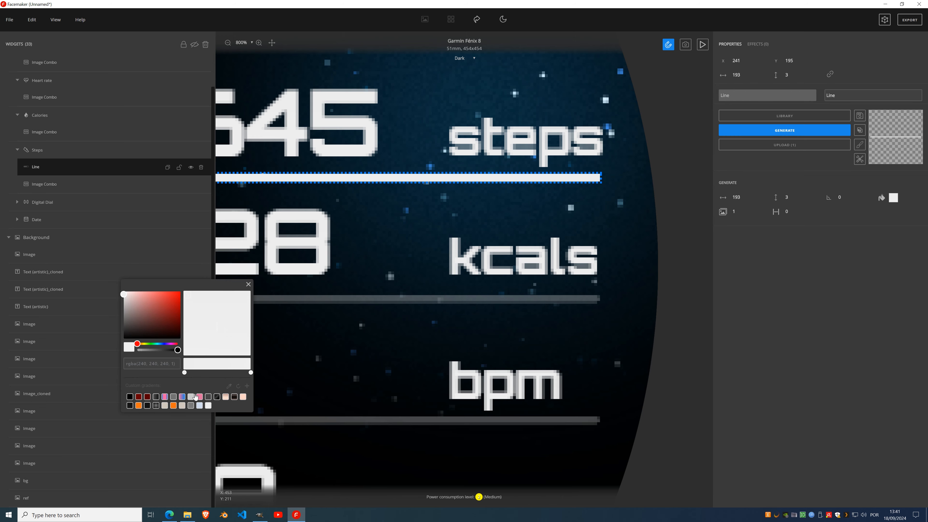
{"action": "left_click", "coordinate": [229, 386]}
{"action": "left_click", "coordinate": [621, 72]}
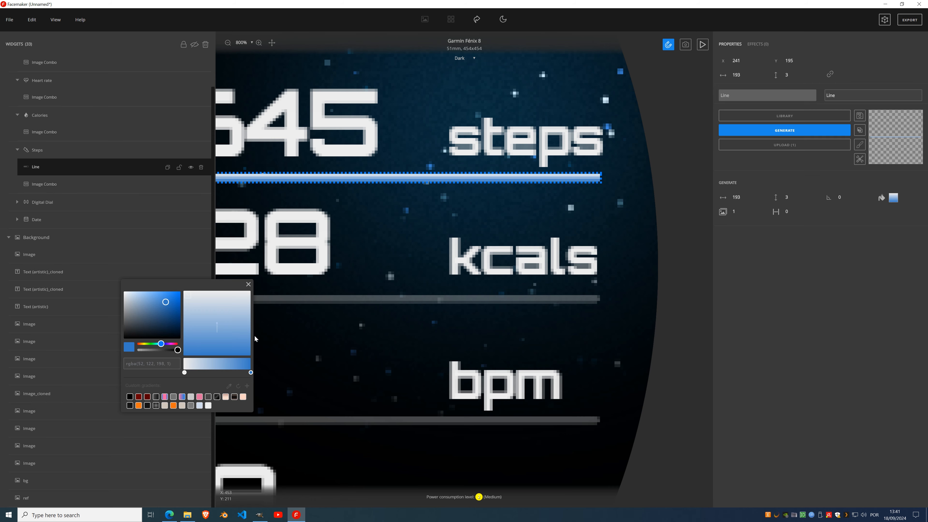
{"action": "left_click", "coordinate": [183, 371]}
{"action": "left_click", "coordinate": [229, 386]}
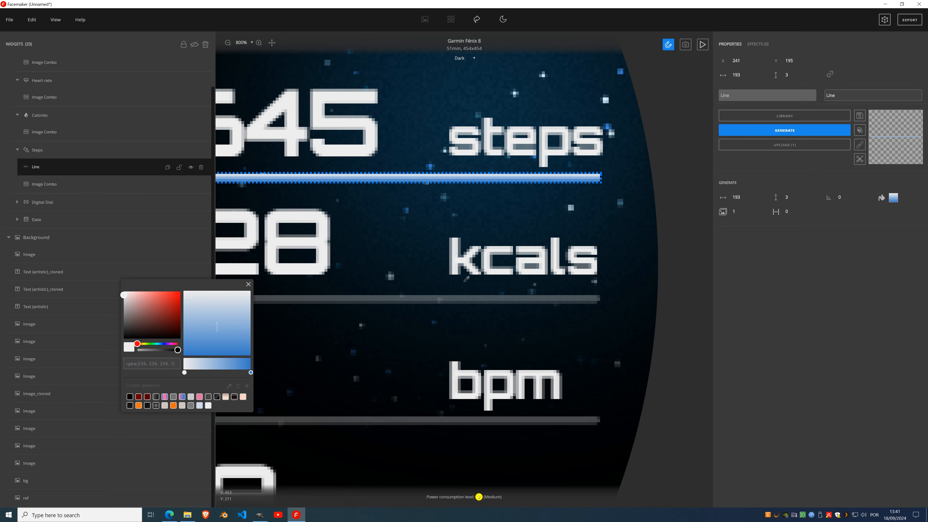
{"action": "left_click", "coordinate": [620, 72]}
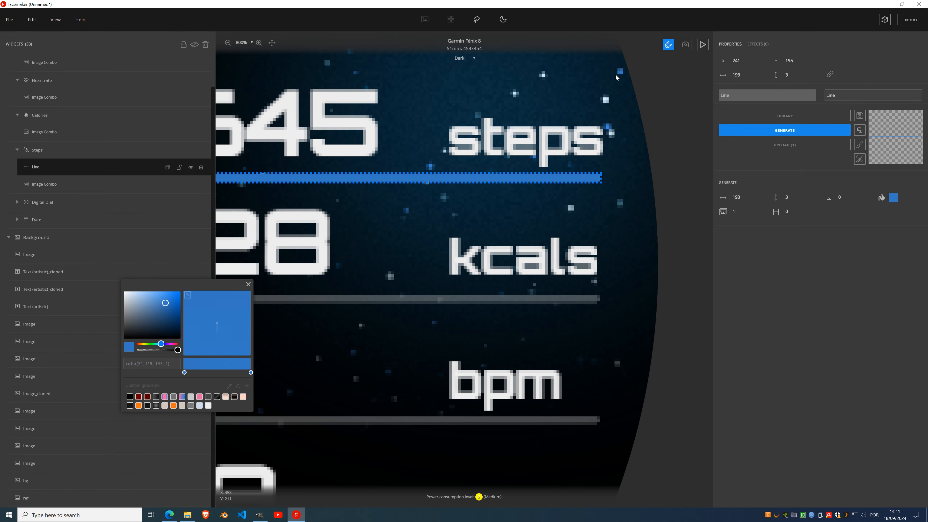
{"action": "left_click", "coordinate": [249, 285]}
Run the watch face simulation to examine how the steps line responds to changing values, and stop it.
{"action": "scroll", "coordinate": [376, 260], "scroll_direction": "down", "scroll_amount": 7}
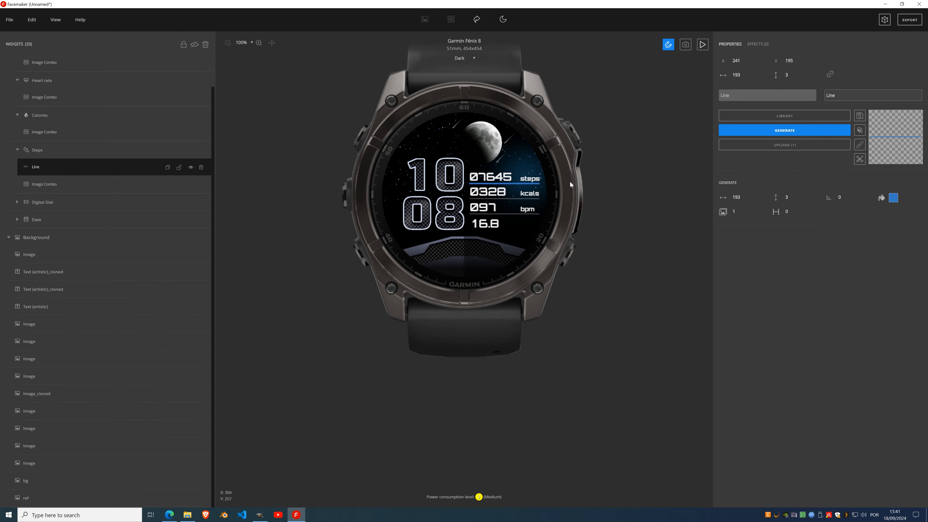
{"action": "left_click", "coordinate": [703, 47]}
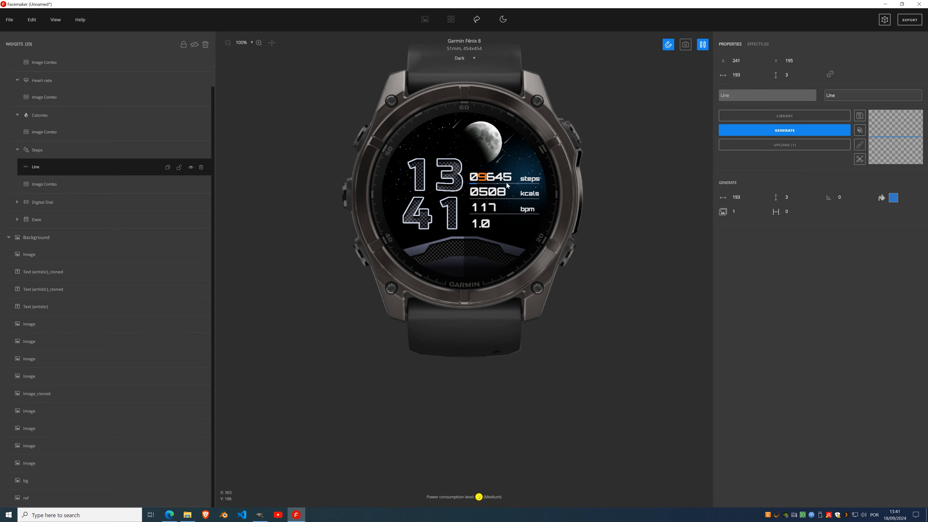
{"action": "scroll", "coordinate": [506, 183], "scroll_direction": "up", "scroll_amount": 5}
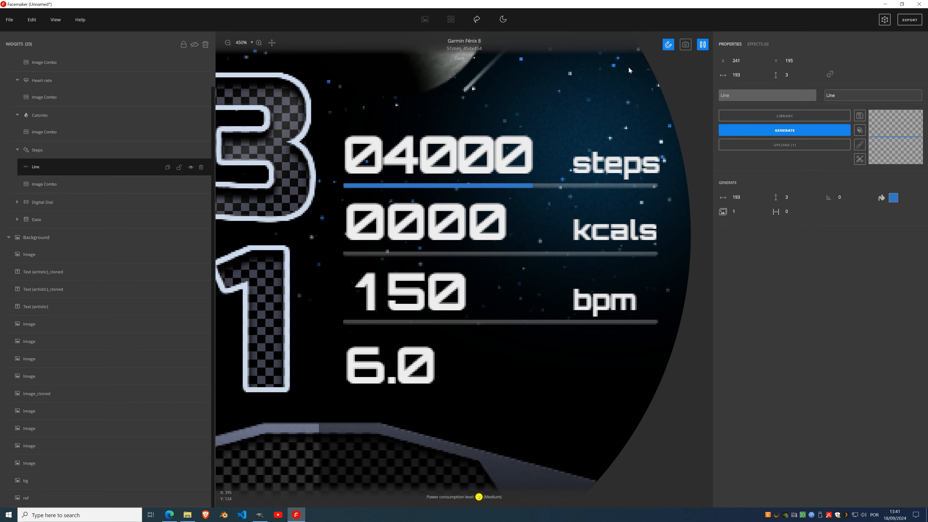
{"action": "left_click", "coordinate": [703, 44]}
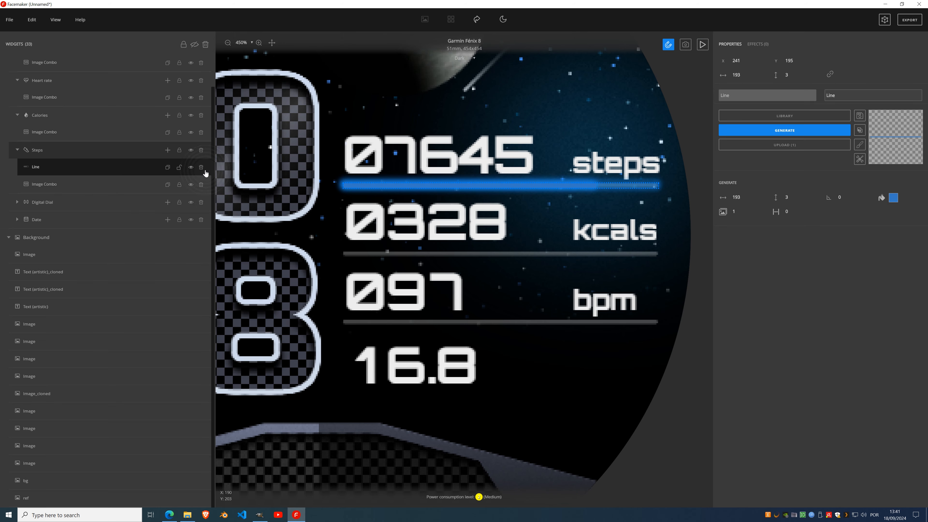
Add a Line element to the Calories widget and paste the blue steps line's image into it.
{"action": "left_click", "coordinate": [147, 121]}
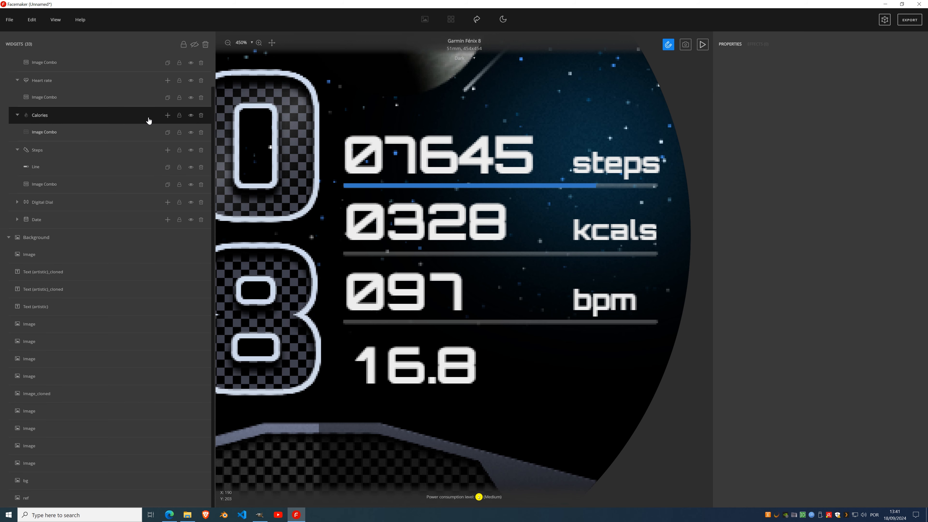
{"action": "left_click", "coordinate": [167, 116]}
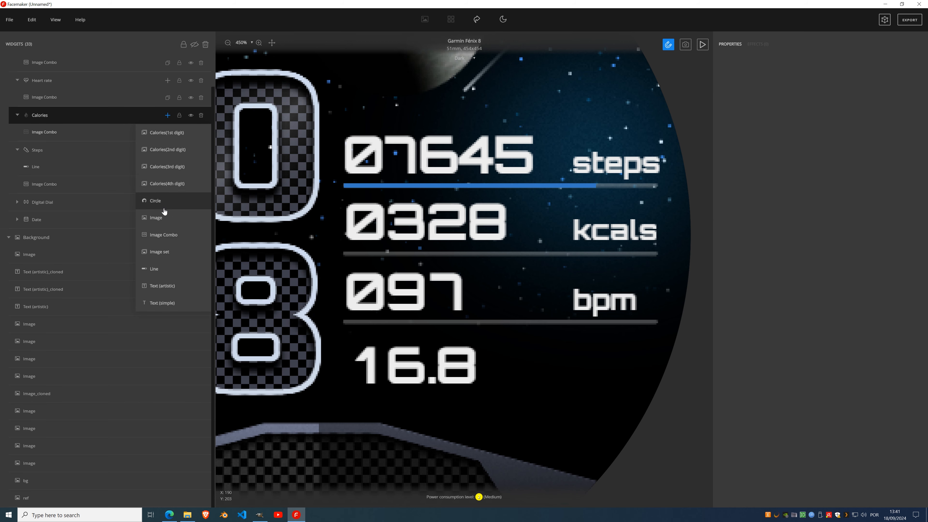
{"action": "left_click", "coordinate": [170, 268]}
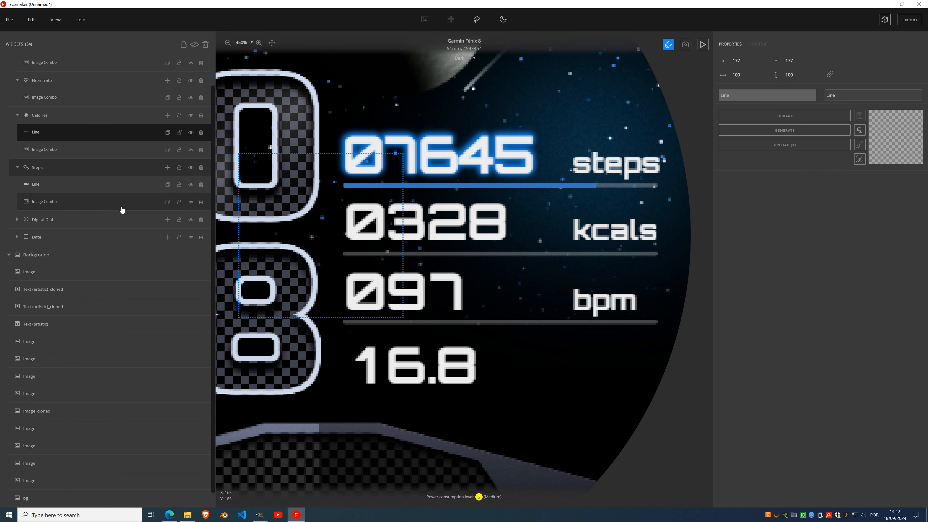
{"action": "left_click", "coordinate": [47, 186]}
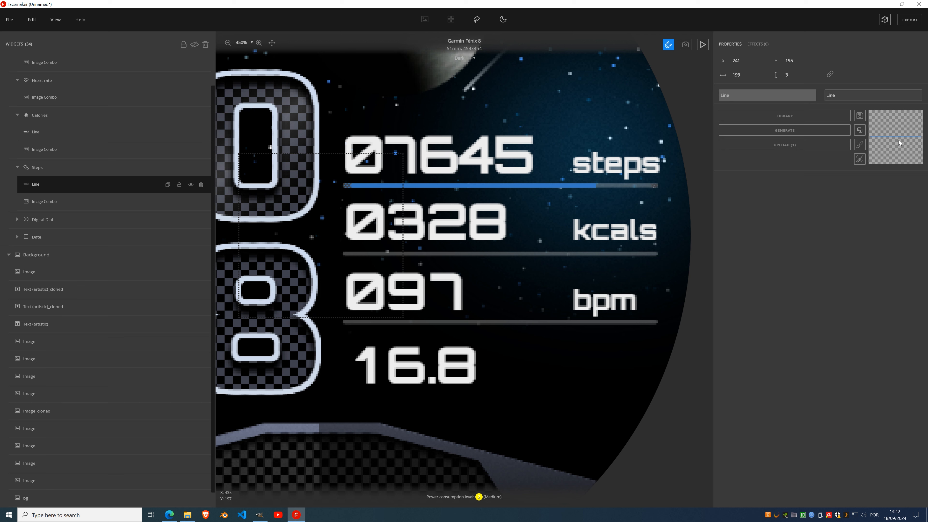
{"action": "left_click", "coordinate": [58, 133]}
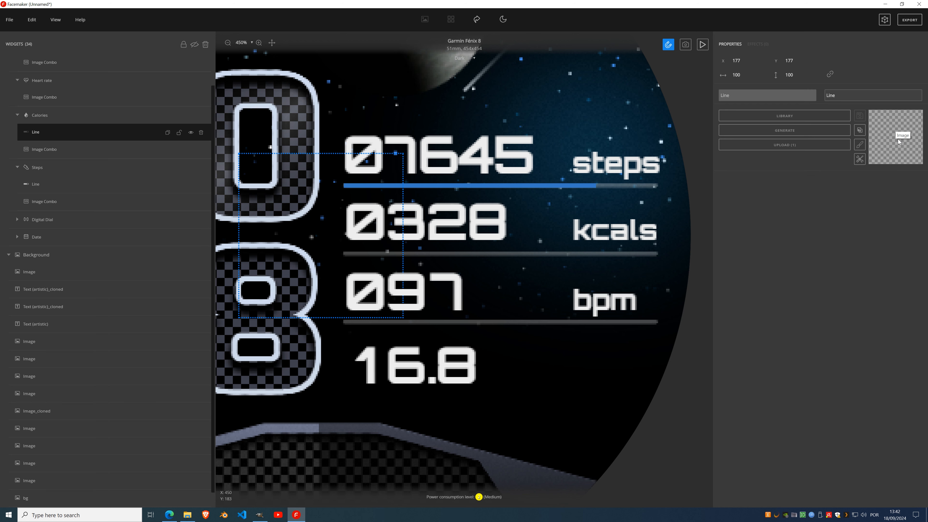
{"action": "key", "text": "ctrl+v"}
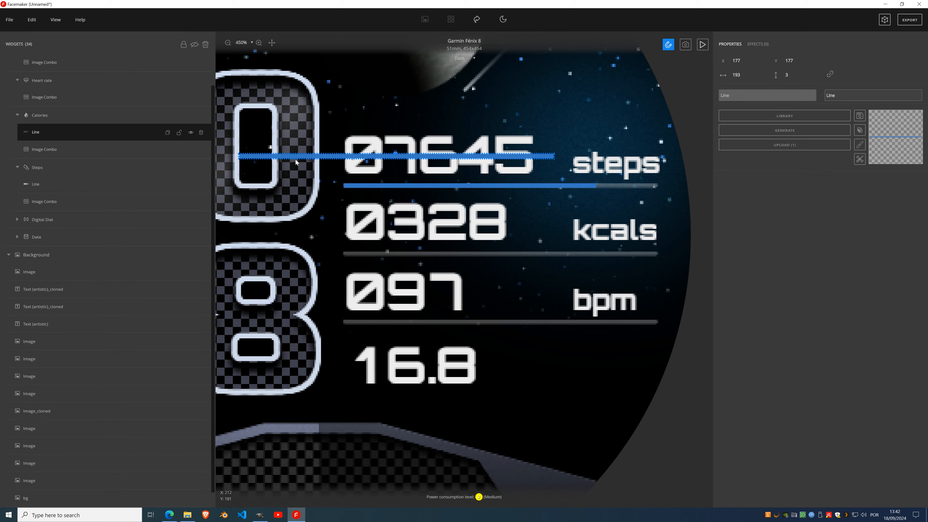
Move the calories line to X 241, Y 242, just below the separator under the kcals row.
{"action": "left_click_drag", "start_coordinate": [291, 157], "coordinate": [397, 263]}
{"action": "scroll", "coordinate": [390, 249], "scroll_direction": "up", "scroll_amount": 6}
{"action": "left_click_drag", "start_coordinate": [374, 306], "coordinate": [259, 344]}
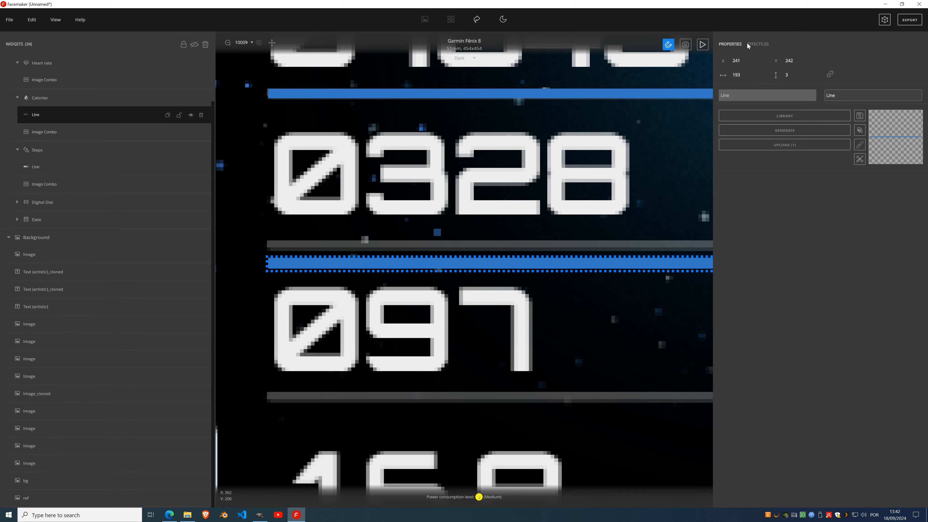
Add a Hue effect to the Calories line and set its intensity to 49 to turn it orange.
{"action": "left_click", "coordinate": [756, 44]}
{"action": "left_click", "coordinate": [756, 61]}
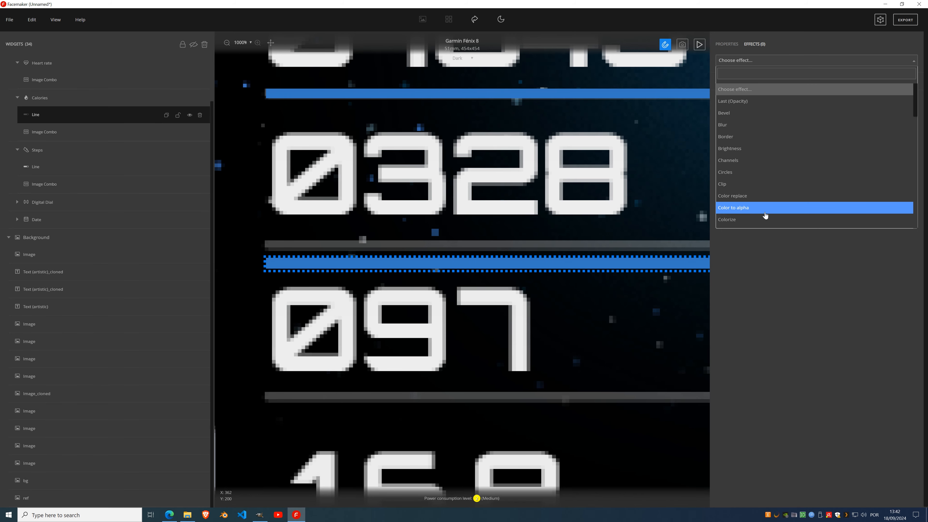
{"action": "scroll", "coordinate": [763, 190], "scroll_direction": "down", "scroll_amount": 5}
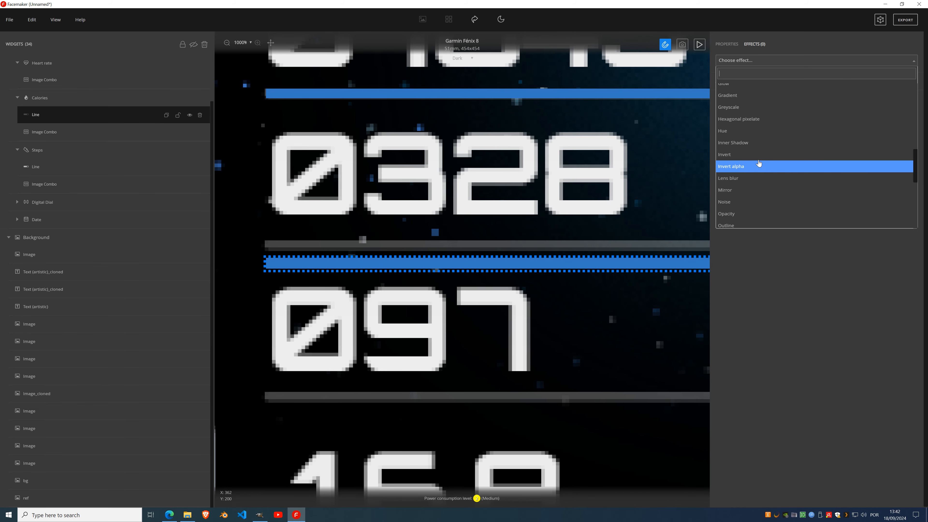
{"action": "left_click", "coordinate": [758, 130]}
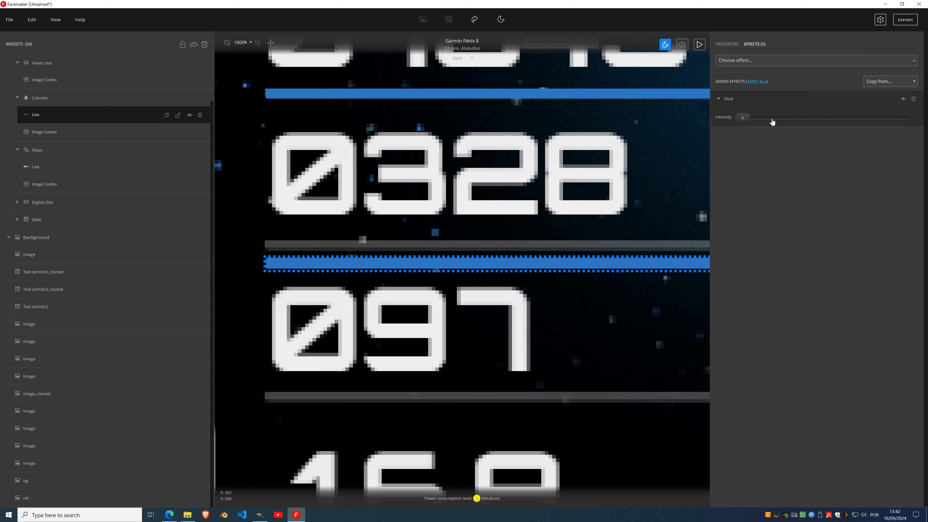
{"action": "left_click_drag", "start_coordinate": [743, 118], "coordinate": [824, 117]}
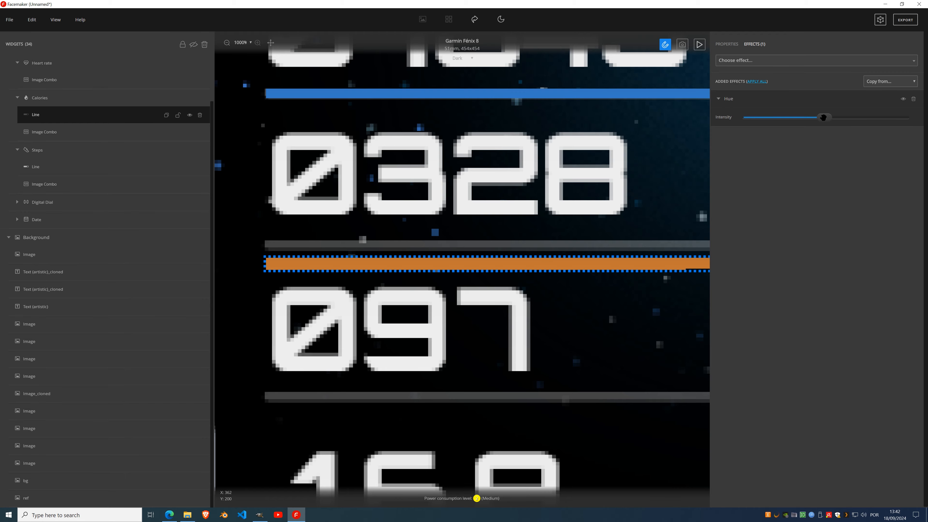
{"action": "scroll", "coordinate": [521, 241], "scroll_direction": "down", "scroll_amount": 10}
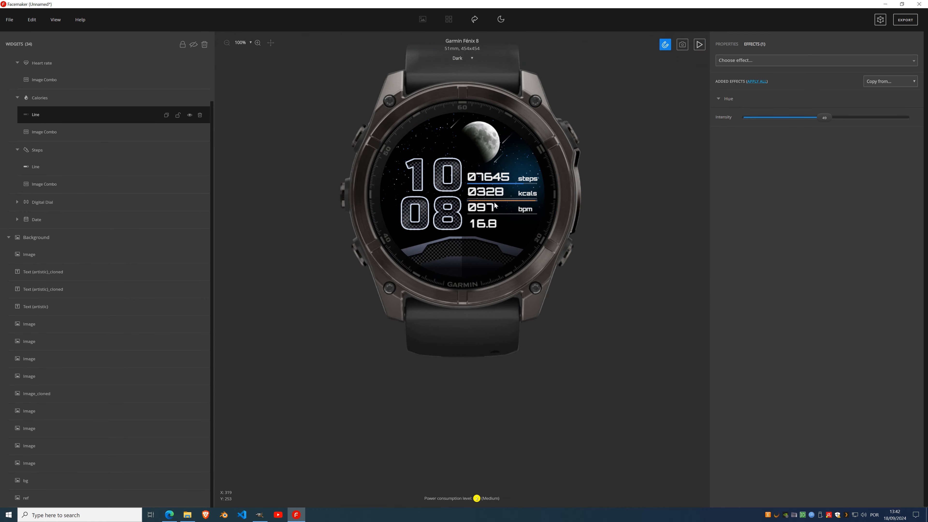
{"action": "scroll", "coordinate": [496, 207], "scroll_direction": "up", "scroll_amount": 10}
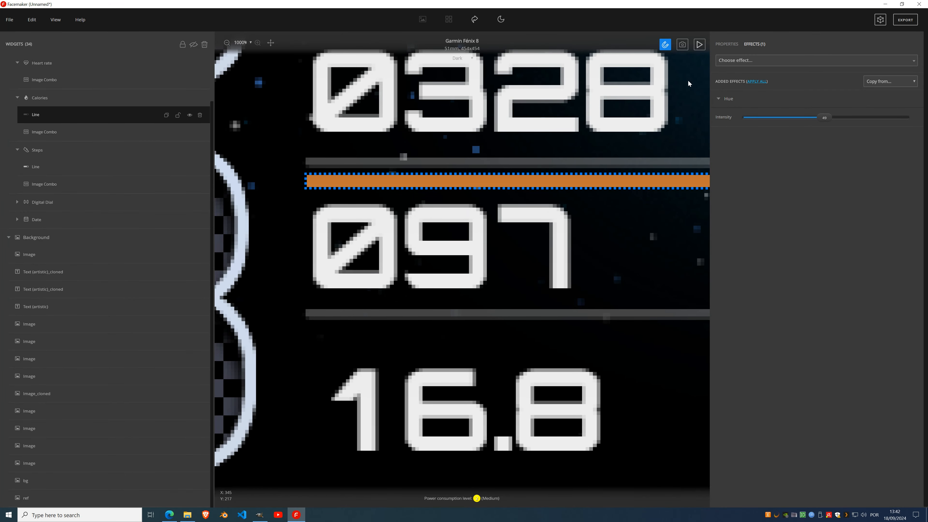
Set the Calories line's Y position to 237 so it covers the separator under the kcals row.
{"action": "left_click", "coordinate": [727, 44]}
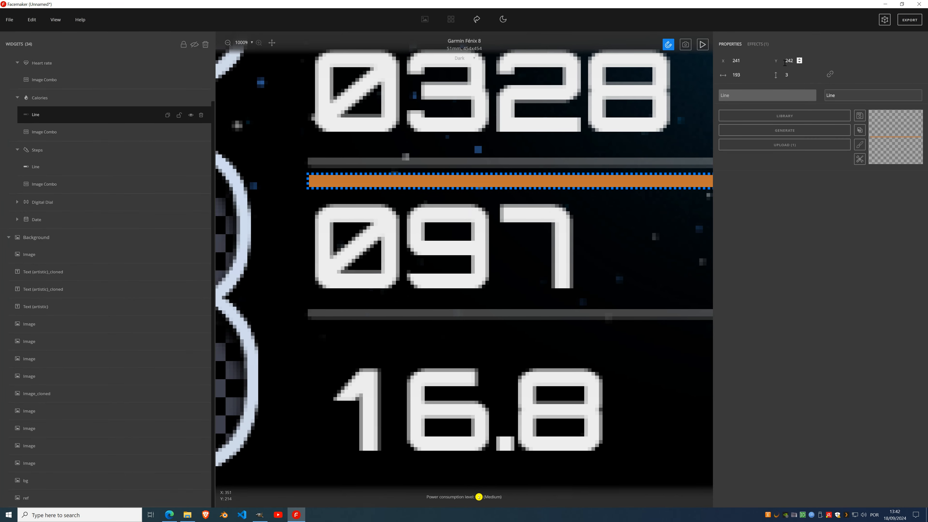
{"action": "left_click", "coordinate": [800, 63]}
{"action": "left_click", "coordinate": [800, 63]}
{"action": "left_click", "coordinate": [800, 63]}
{"action": "left_click", "coordinate": [800, 62]}
{"action": "left_click", "coordinate": [800, 62]}
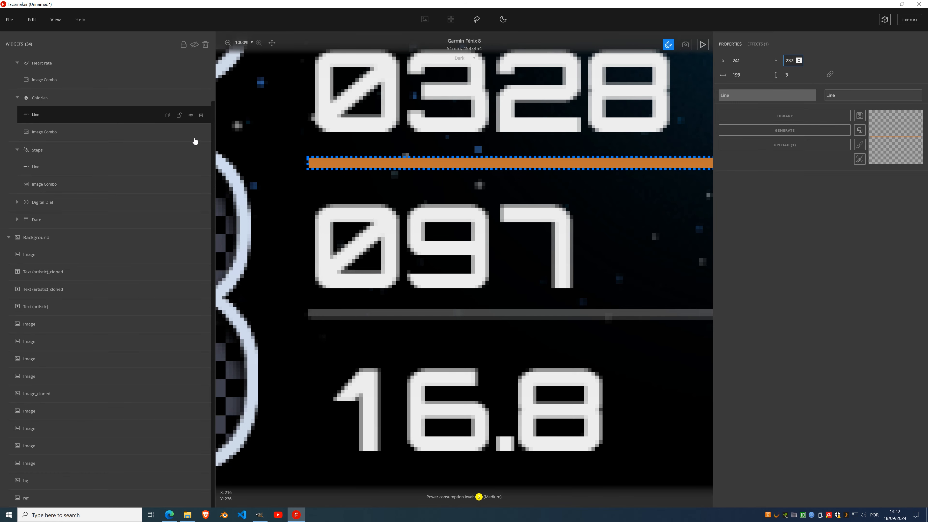
Add a Line element to the Heart rate widget and paste the Steps line's blue image into it.
{"action": "scroll", "coordinate": [100, 152], "scroll_direction": "up", "scroll_amount": 1}
{"action": "scroll", "coordinate": [100, 152], "scroll_direction": "up", "scroll_amount": 1}
{"action": "left_click", "coordinate": [69, 119]}
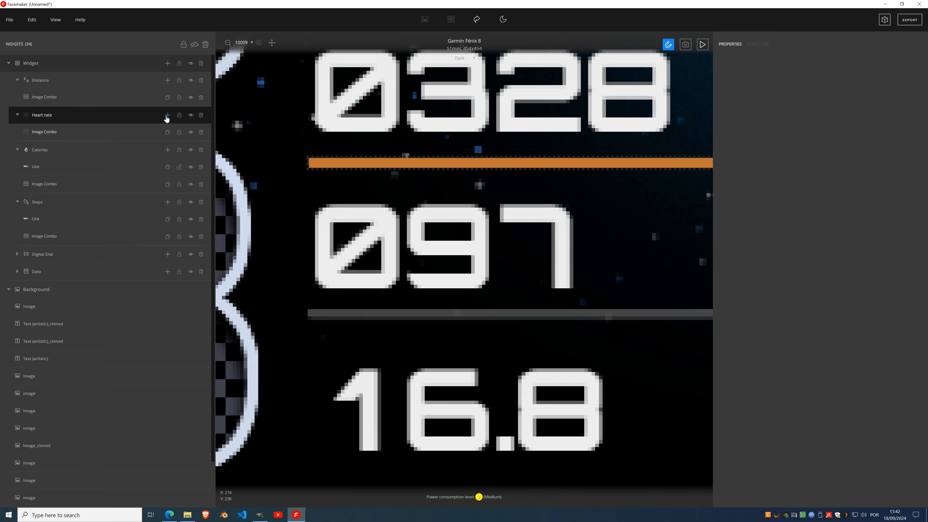
{"action": "left_click", "coordinate": [166, 118]}
{"action": "left_click", "coordinate": [151, 270]}
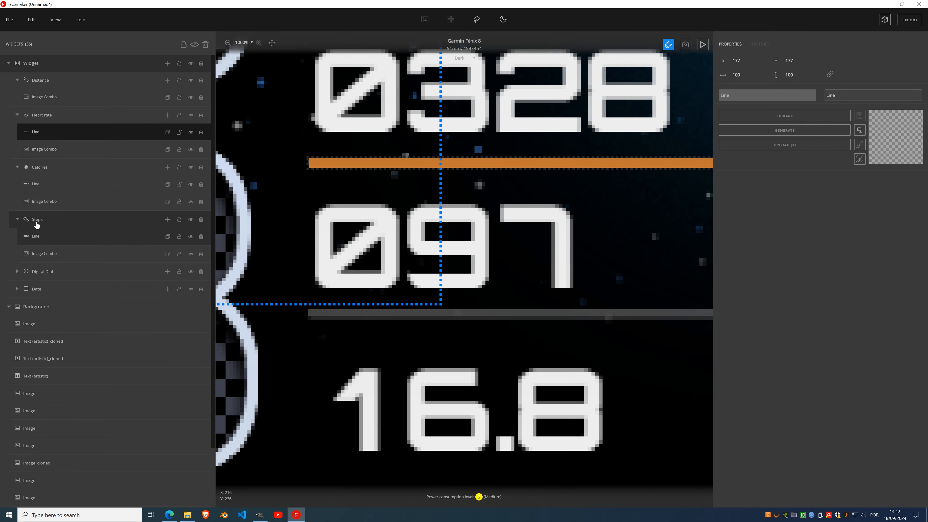
{"action": "left_click", "coordinate": [50, 239]}
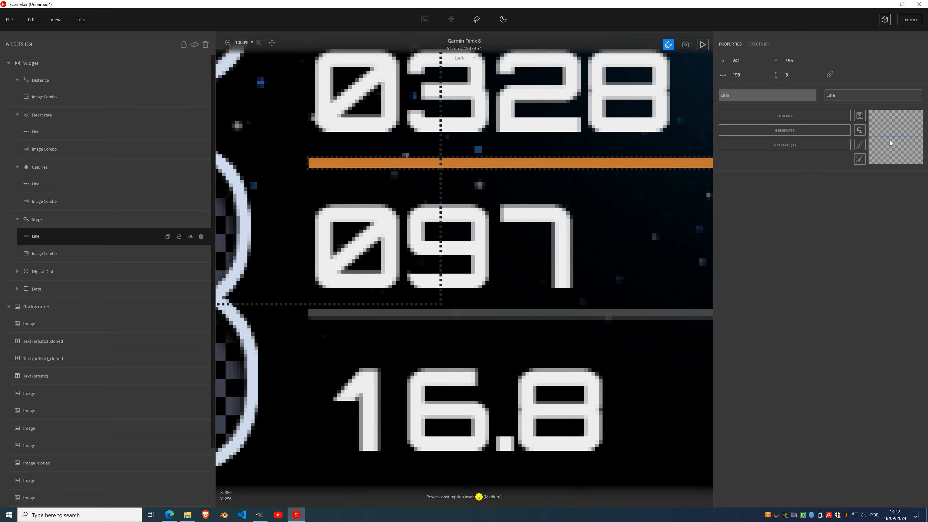
{"action": "left_click", "coordinate": [44, 132]}
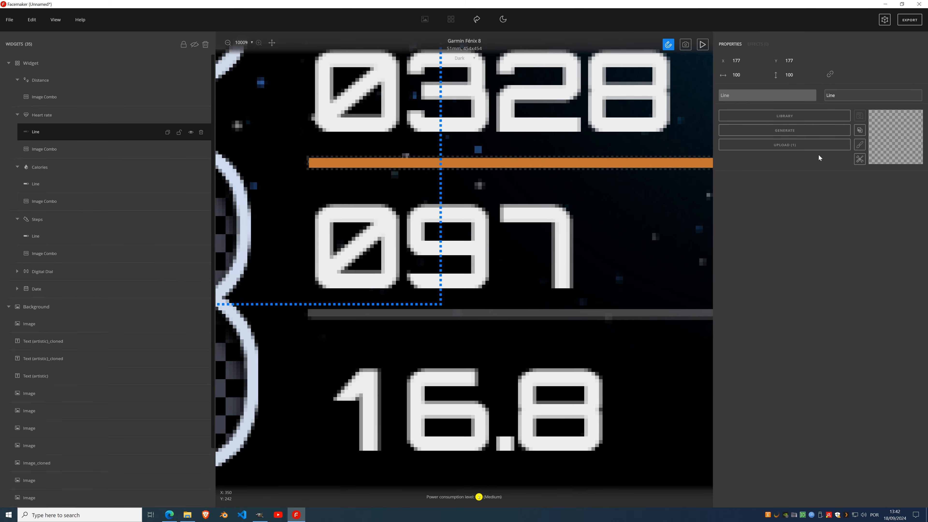
{"action": "scroll", "coordinate": [473, 167], "scroll_direction": "down", "scroll_amount": 4}
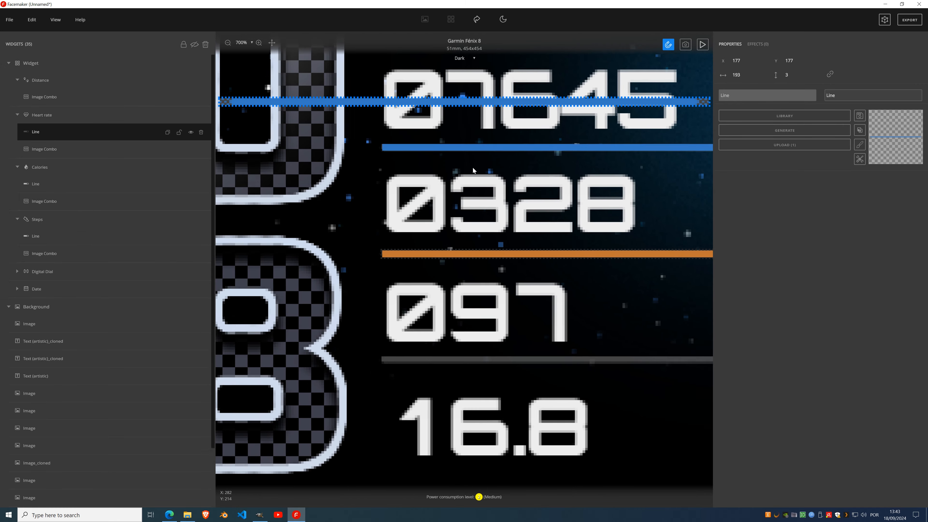
Move the Heart rate line to X 241, Y 285, just below the separator under the bpm row.
{"action": "left_click_drag", "start_coordinate": [367, 117], "coordinate": [506, 349]}
{"action": "scroll", "coordinate": [504, 345], "scroll_direction": "up", "scroll_amount": 4}
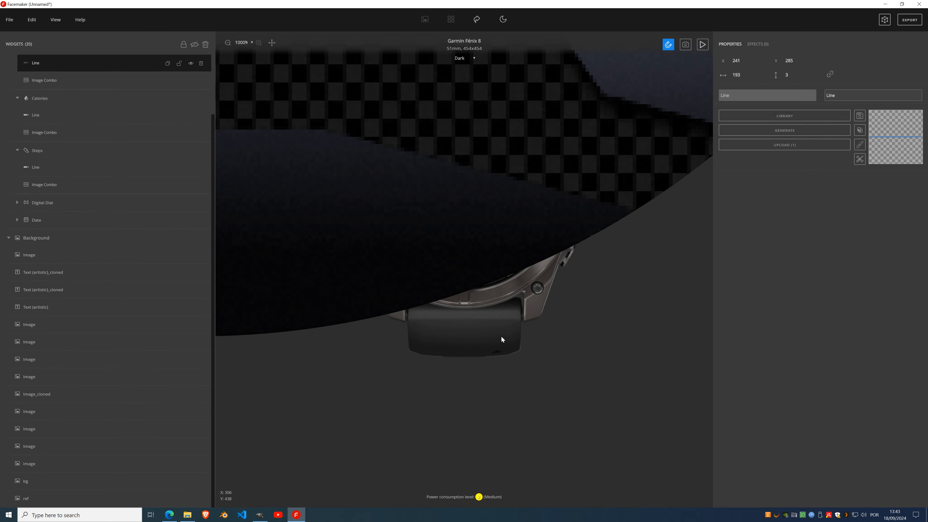
{"action": "left_click_drag", "start_coordinate": [463, 164], "coordinate": [487, 291]}
{"action": "left_click_drag", "start_coordinate": [429, 112], "coordinate": [522, 422]}
{"action": "left_click_drag", "start_coordinate": [387, 338], "coordinate": [327, 455]}
{"action": "left_click_drag", "start_coordinate": [396, 269], "coordinate": [397, 345]}
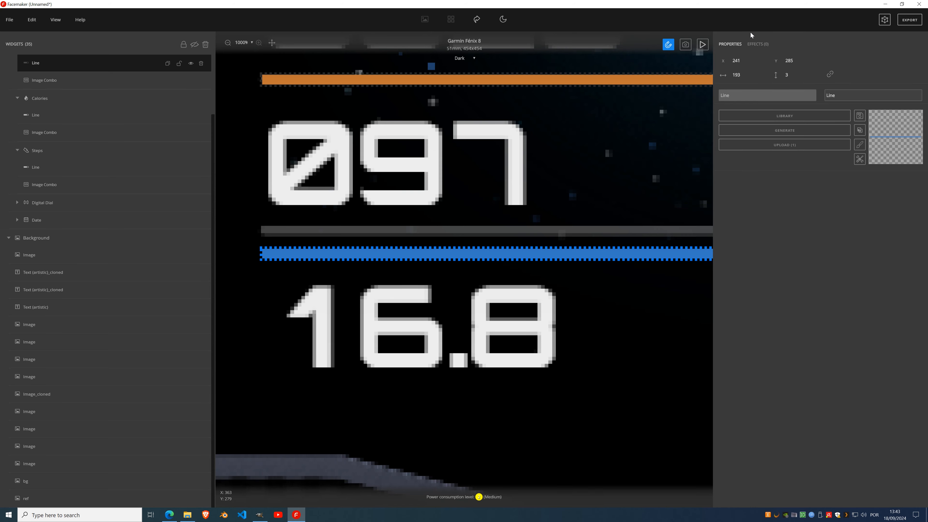
Reuse the Hue effect on the Heart rate line with an intensity of about 39 to turn it red.
{"action": "left_click", "coordinate": [757, 45]}
{"action": "left_click", "coordinate": [758, 61]}
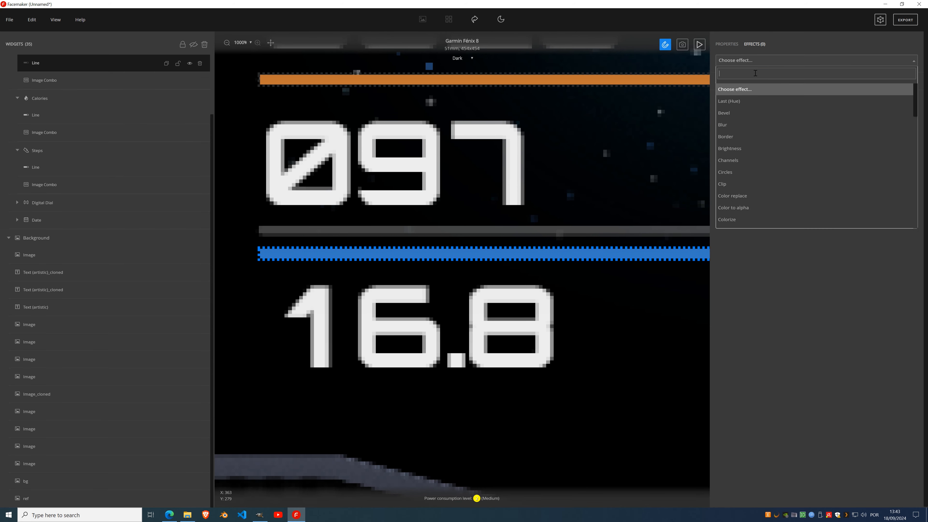
{"action": "left_click", "coordinate": [756, 101]}
{"action": "left_click_drag", "start_coordinate": [820, 117], "coordinate": [813, 117]}
{"action": "scroll", "coordinate": [526, 222], "scroll_direction": "down", "scroll_amount": 9}
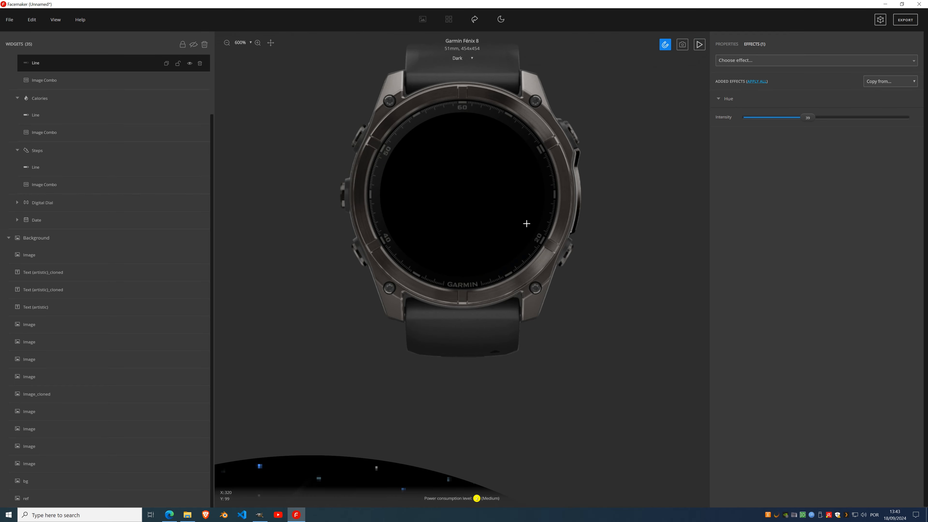
{"action": "scroll", "coordinate": [513, 211], "scroll_direction": "up", "scroll_amount": 6}
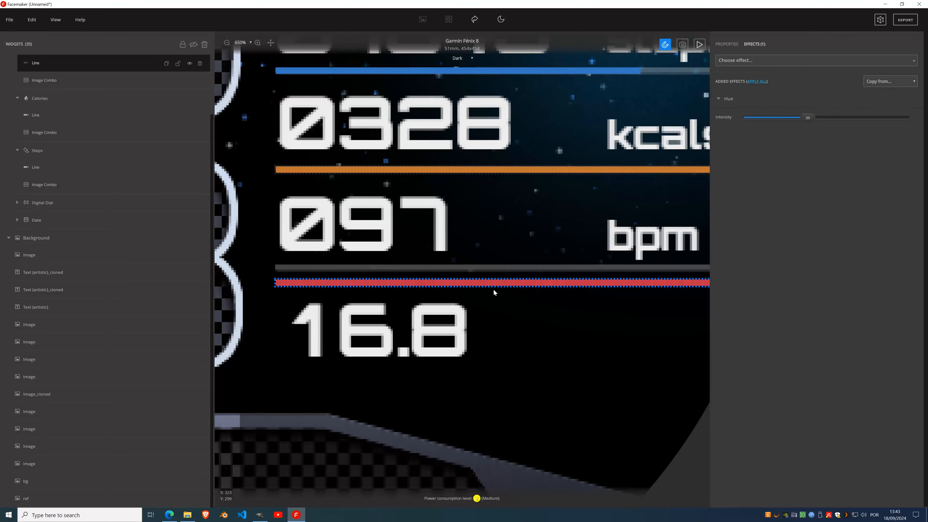
Set the Heart rate line's Y position to 279 so it covers the separator under the bpm row.
{"action": "left_click", "coordinate": [727, 44]}
{"action": "left_click", "coordinate": [799, 63]}
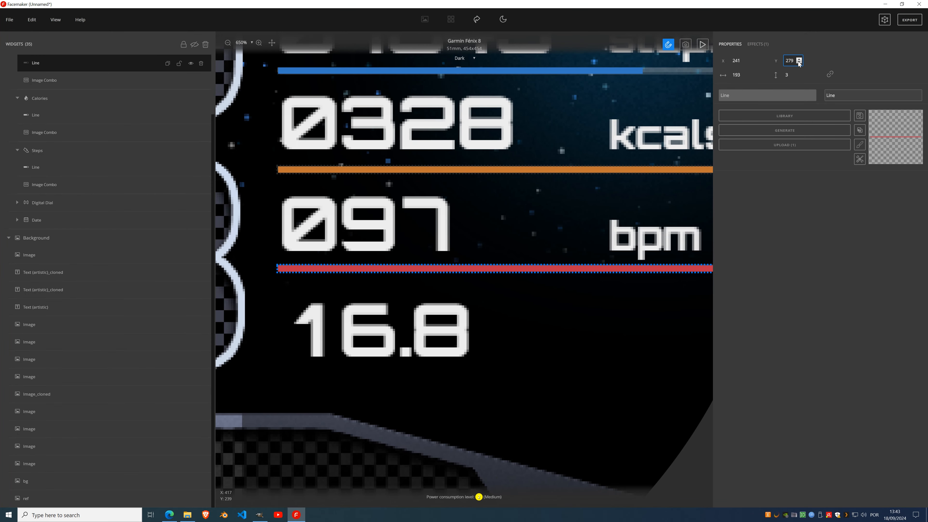
{"action": "scroll", "coordinate": [426, 189], "scroll_direction": "down", "scroll_amount": 8}
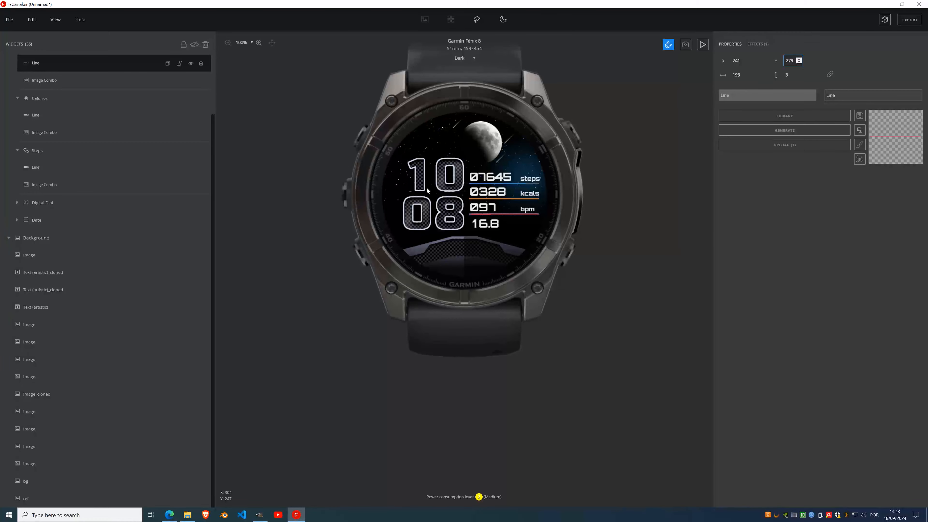
Run the watch face simulation to examine how the three coloured lines respond to changing values.
{"action": "left_click", "coordinate": [703, 44]}
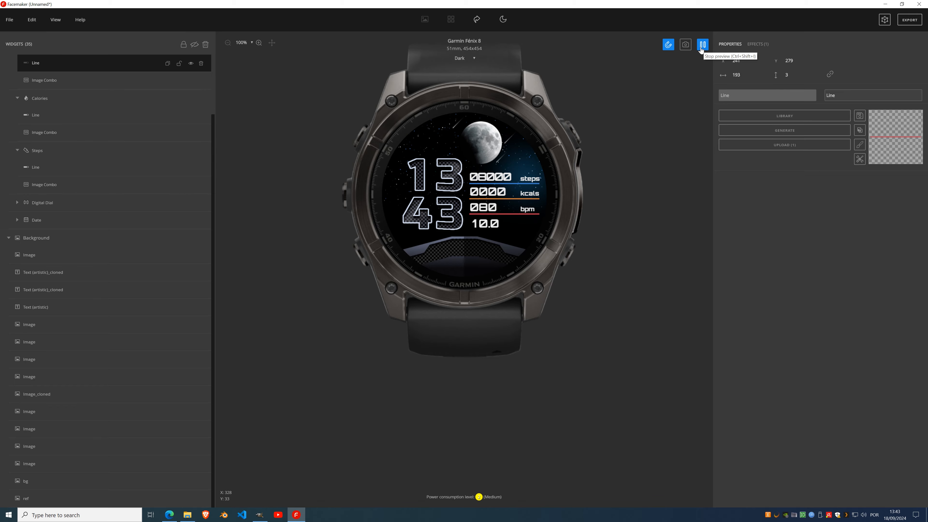
{"action": "scroll", "coordinate": [483, 177], "scroll_direction": "up", "scroll_amount": 5}
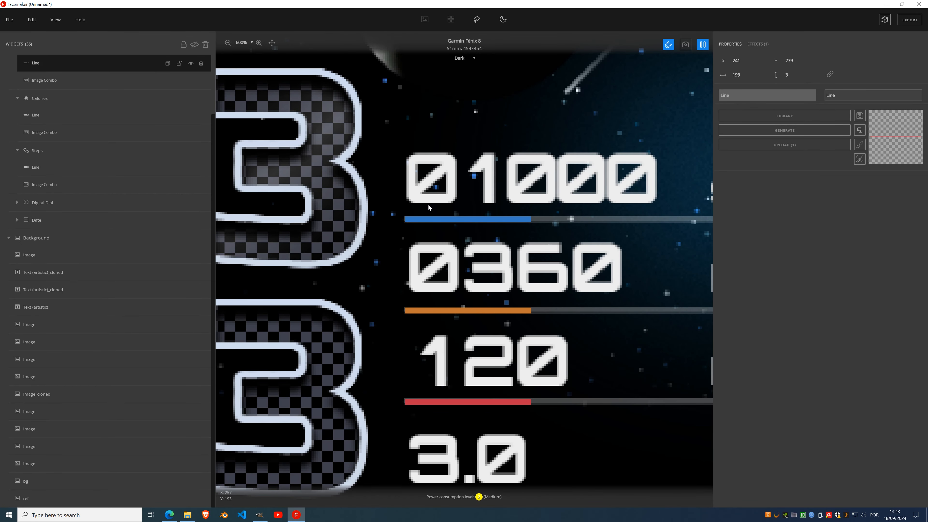
{"action": "scroll", "coordinate": [496, 180], "scroll_direction": "down", "scroll_amount": 2}
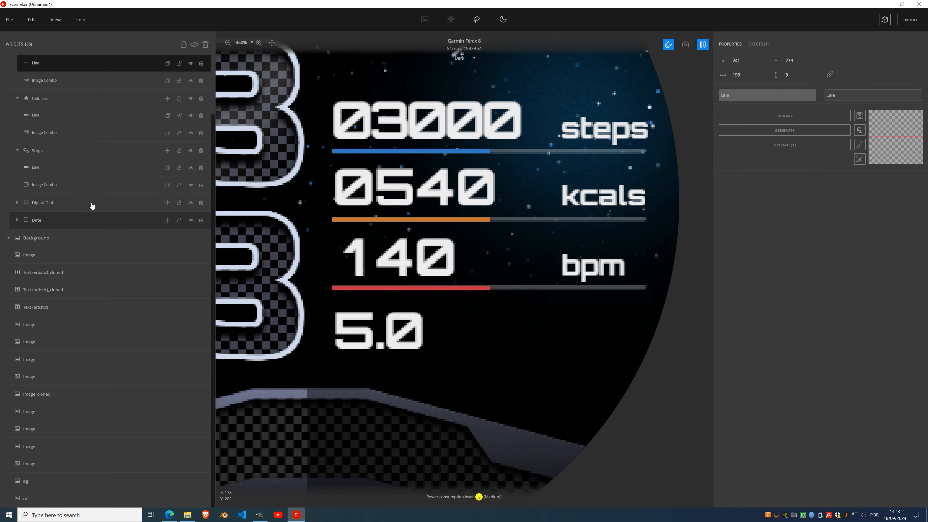
{"action": "left_click_drag", "start_coordinate": [55, 185], "coordinate": [55, 130]}
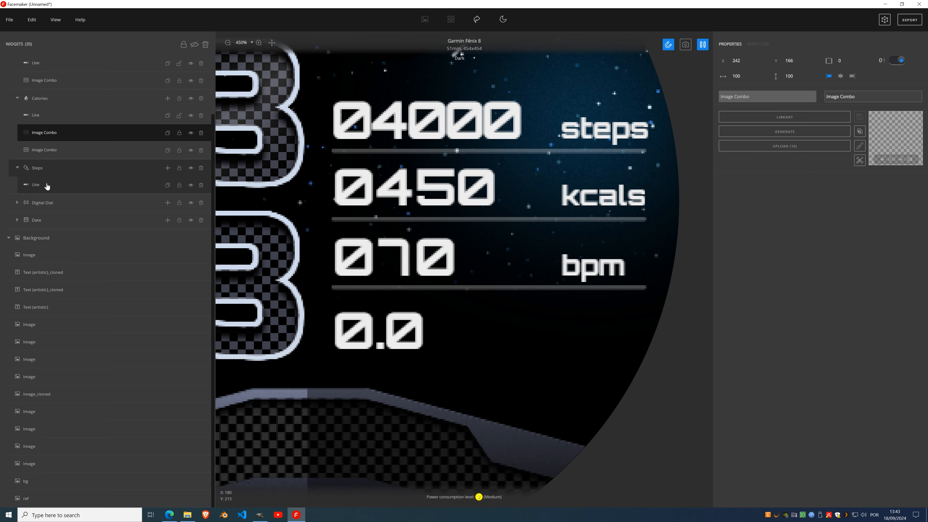
{"action": "left_click_drag", "start_coordinate": [51, 150], "coordinate": [45, 179]}
{"action": "mouse_move", "coordinate": [50, 179]}
{"action": "left_mouse_down"}
{"action": "mouse_move", "coordinate": [45, 170]}
{"action": "mouse_move", "coordinate": [45, 187]}
{"action": "left_mouse_up"}
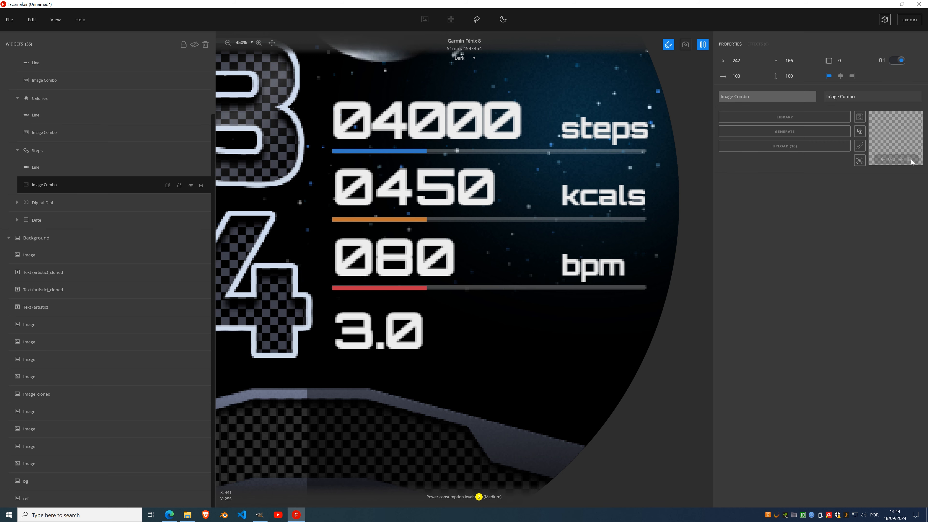
Stop the simulation, generate the Steps number digits again in ORBITRON_BOLD at size 31, and crop them to content.
{"action": "left_click", "coordinate": [702, 46]}
{"action": "left_click", "coordinate": [704, 45]}
{"action": "left_click", "coordinate": [33, 170]}
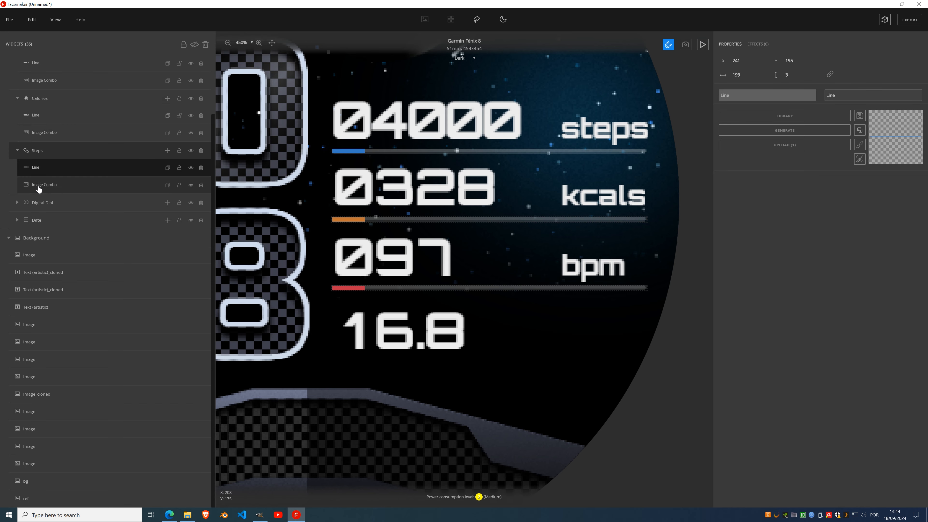
{"action": "left_click", "coordinate": [37, 186]}
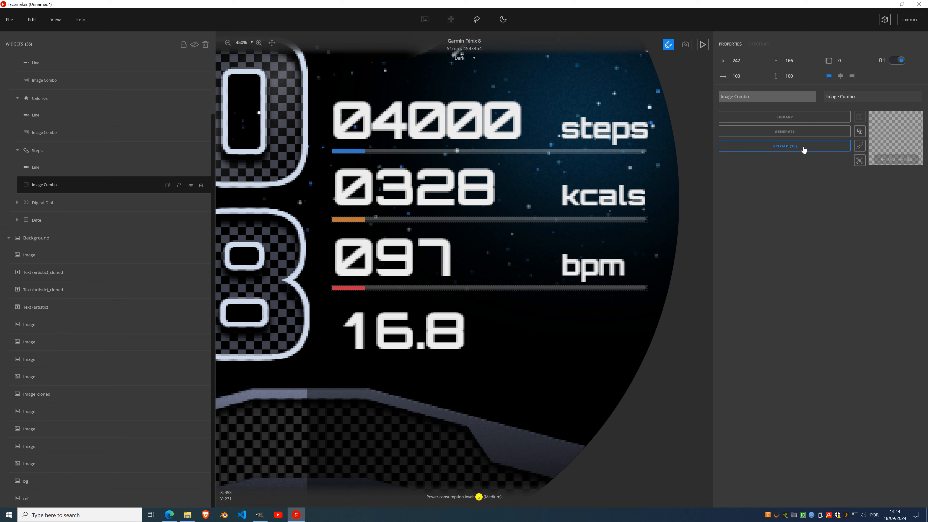
{"action": "left_click", "coordinate": [793, 132]}
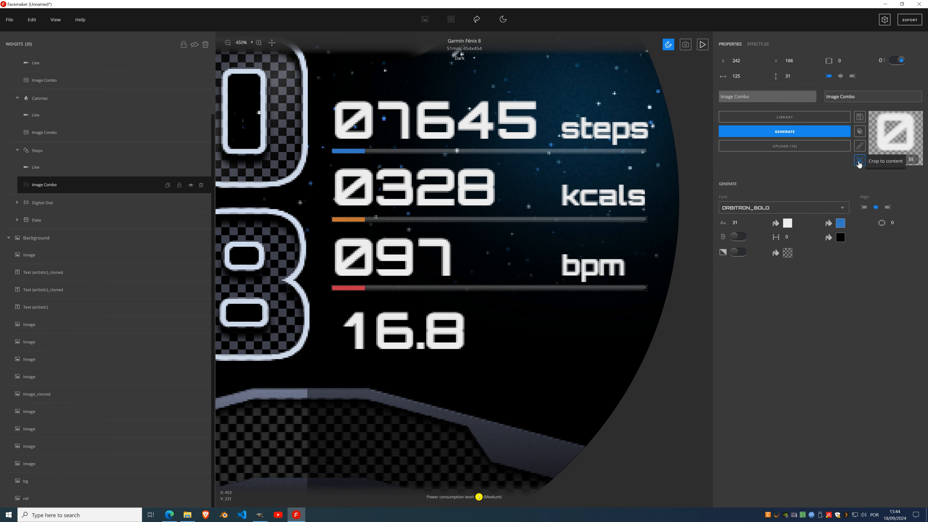
{"action": "left_click", "coordinate": [877, 161]}
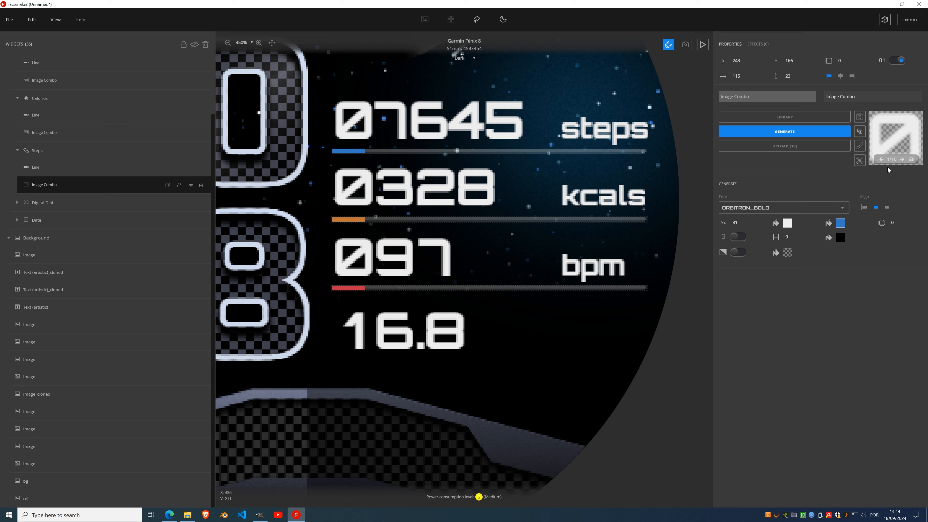
Check the Steps digits in the frame editor without changes, and set their selected colour to the white preset.
{"action": "left_click", "coordinate": [911, 161]}
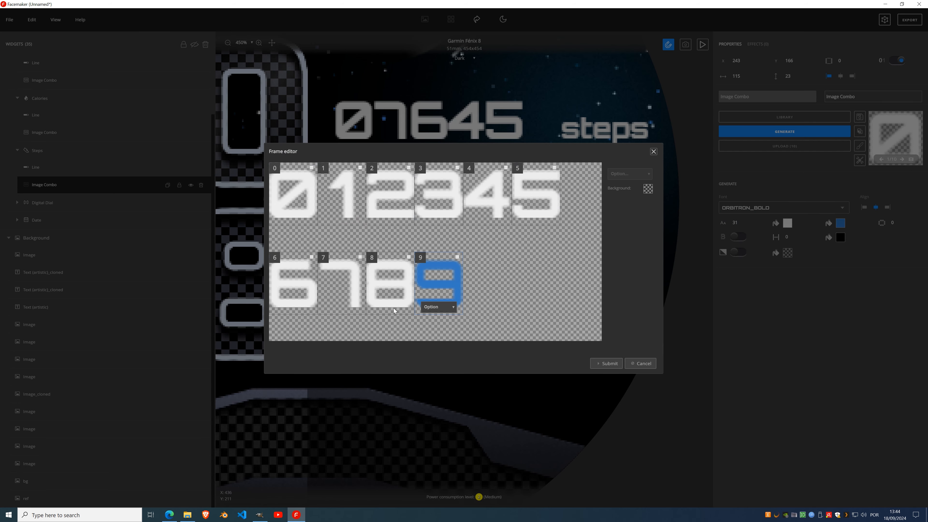
{"action": "left_click", "coordinate": [654, 151]}
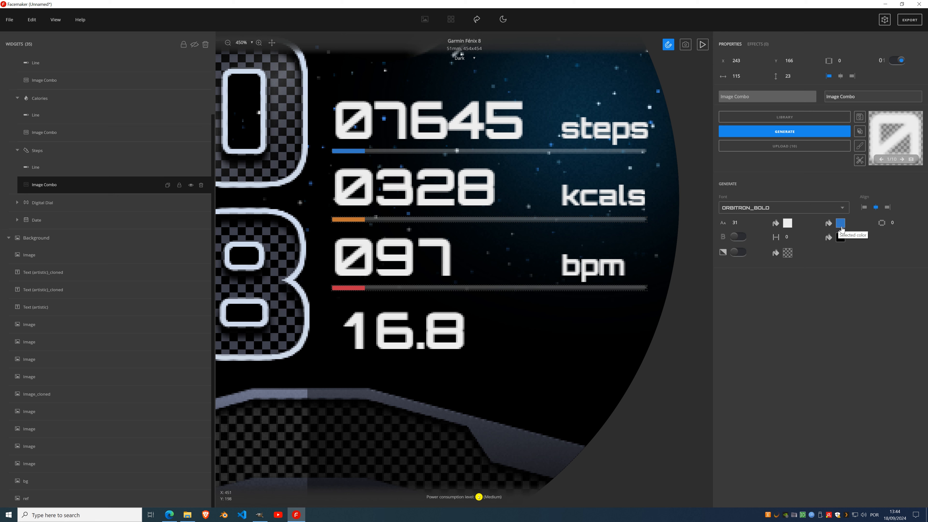
{"action": "left_click", "coordinate": [840, 223]}
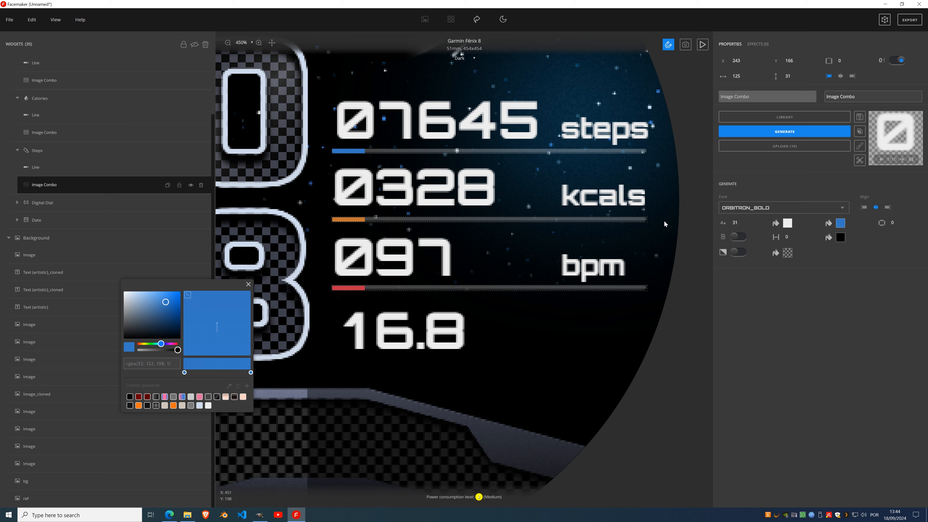
{"action": "left_click", "coordinate": [209, 406]}
{"action": "left_click", "coordinate": [248, 284]}
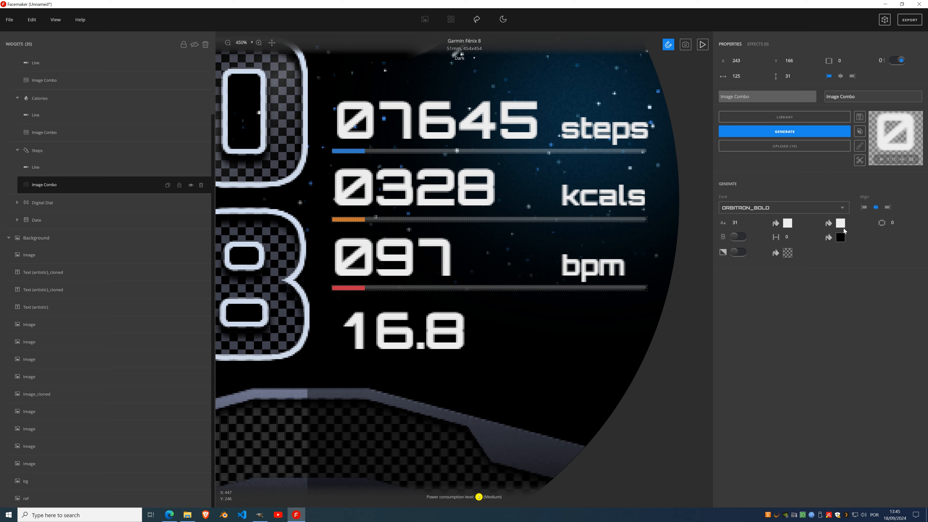
{"action": "left_click", "coordinate": [775, 132]}
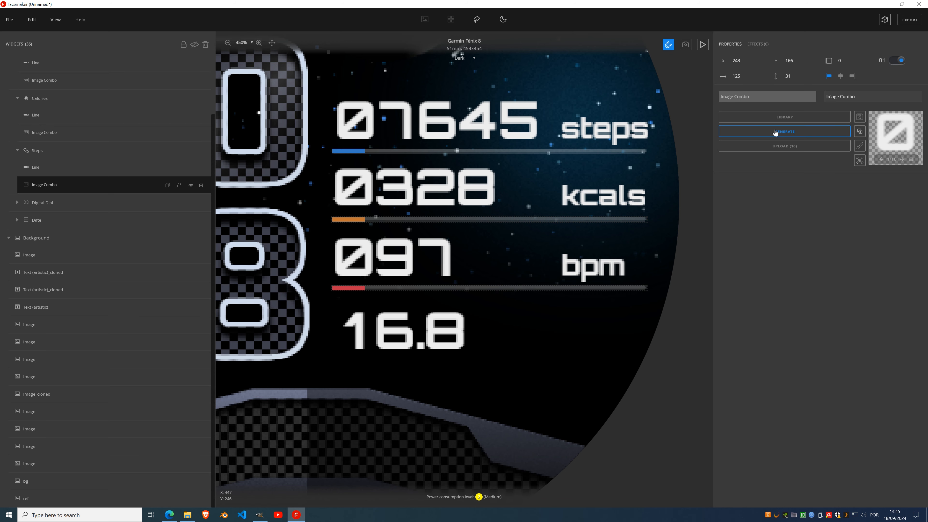
Merge the bpm, kcals and steps text labels in the Background group into a single image.
{"action": "left_click", "coordinate": [53, 259]}
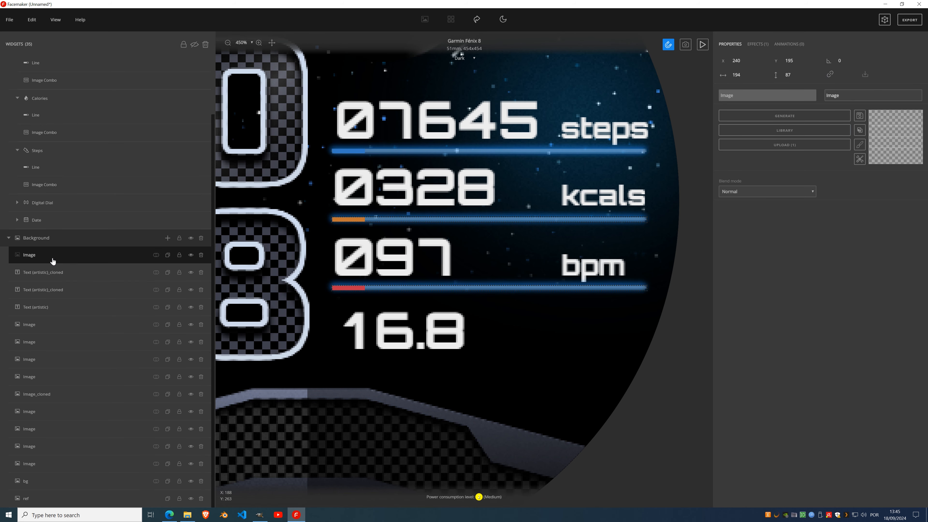
{"action": "left_click", "coordinate": [54, 273]}
{"action": "left_click", "coordinate": [56, 289]}
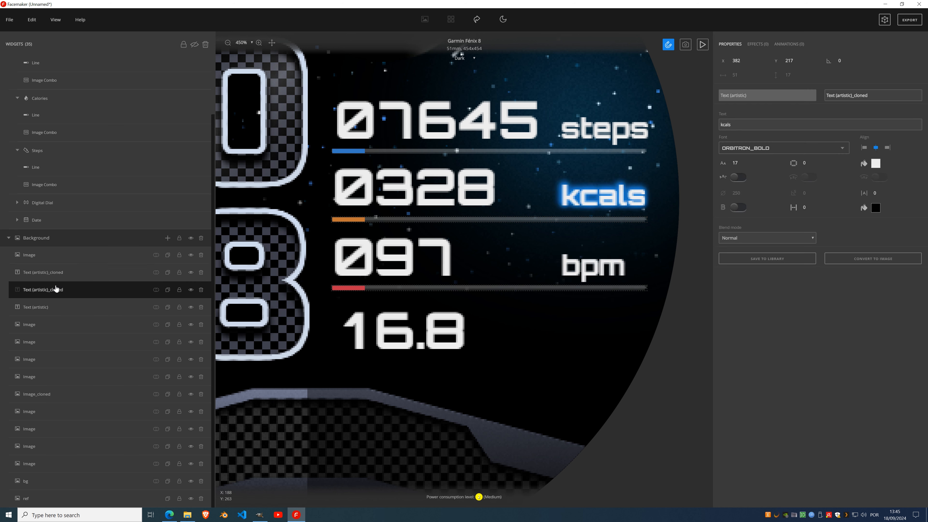
{"action": "left_click", "coordinate": [55, 272]}
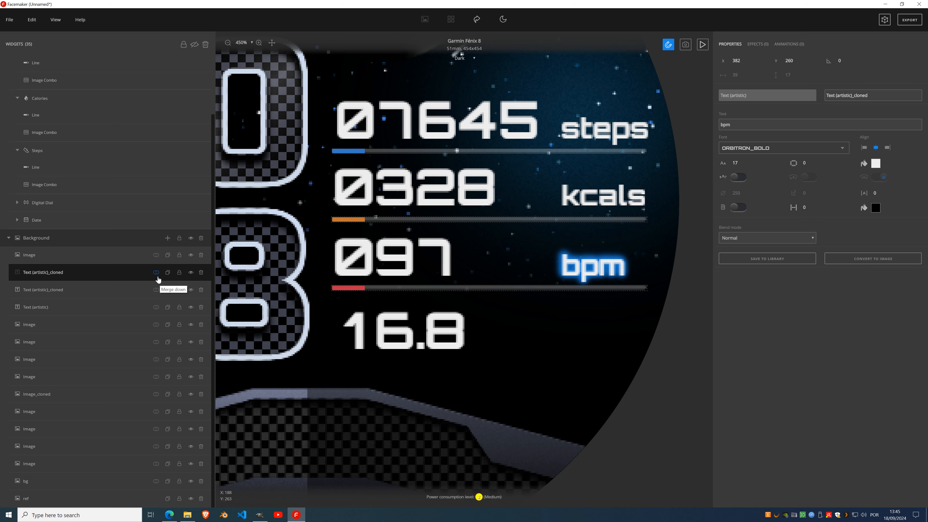
{"action": "left_click", "coordinate": [158, 277]}
{"action": "left_click", "coordinate": [158, 293]}
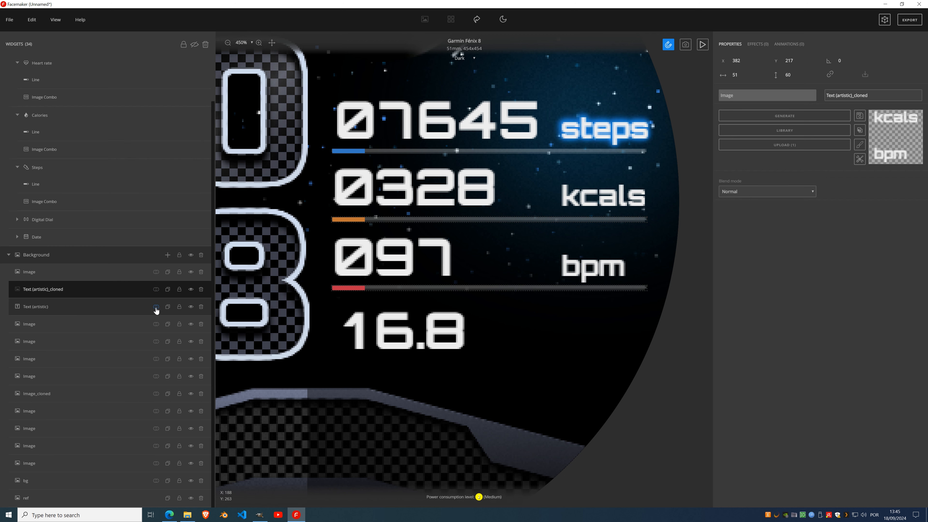
{"action": "left_click", "coordinate": [157, 307]}
{"action": "left_click", "coordinate": [159, 323]}
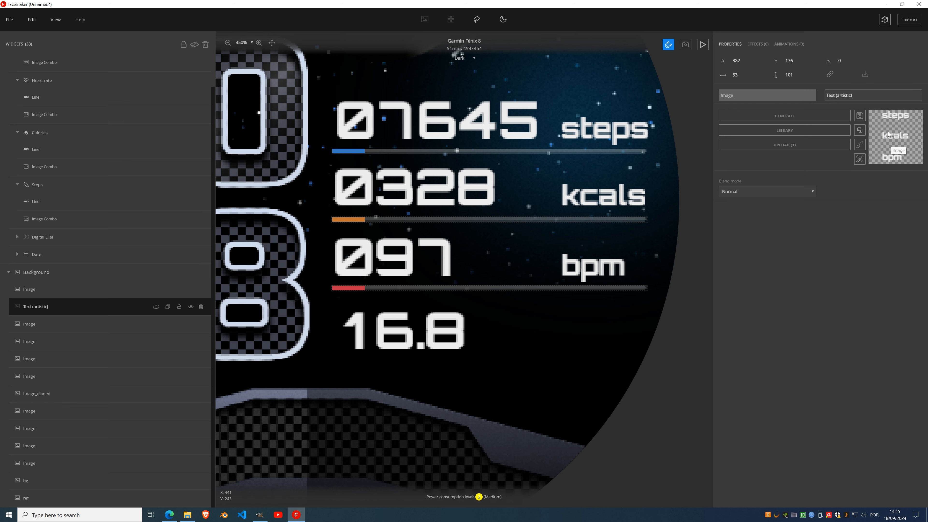
Fade the merged unit labels with an Opacity effect at about 46 intensity and check them in the simulation.
{"action": "left_click", "coordinate": [758, 45]}
{"action": "left_click", "coordinate": [759, 61]}
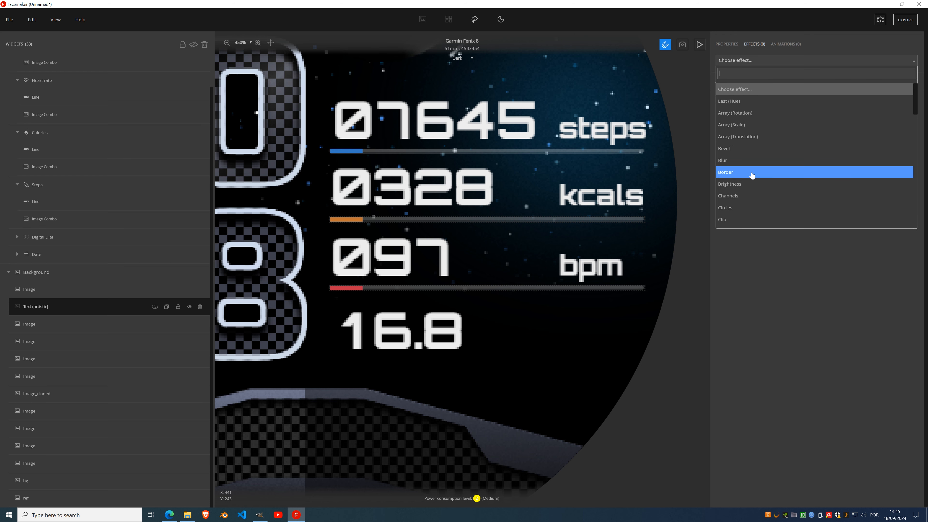
{"action": "type", "text": "opac"}
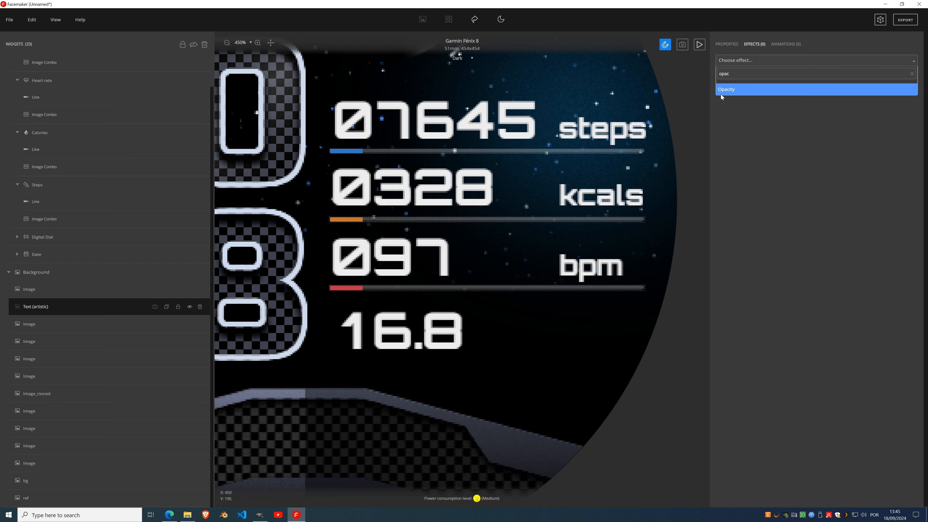
{"action": "left_click", "coordinate": [721, 94]}
{"action": "left_click", "coordinate": [818, 117]}
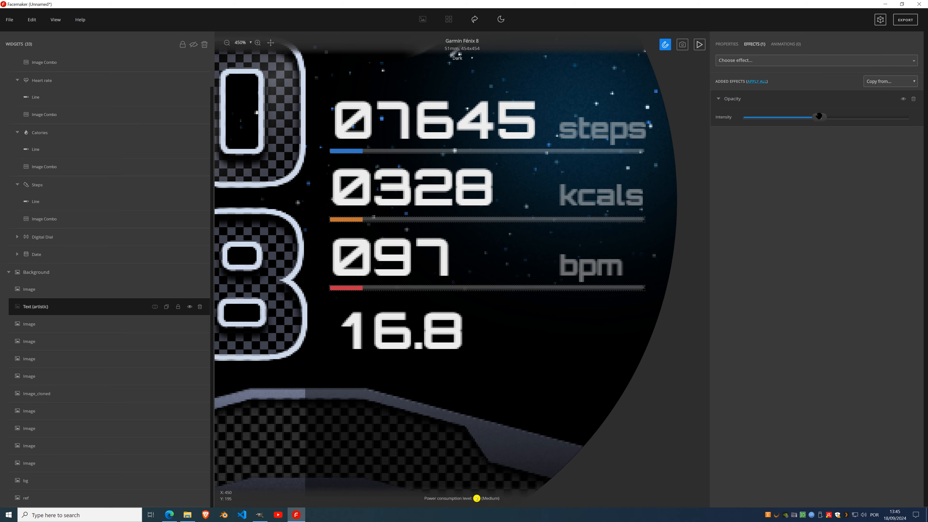
{"action": "scroll", "coordinate": [514, 214], "scroll_direction": "down", "scroll_amount": 7}
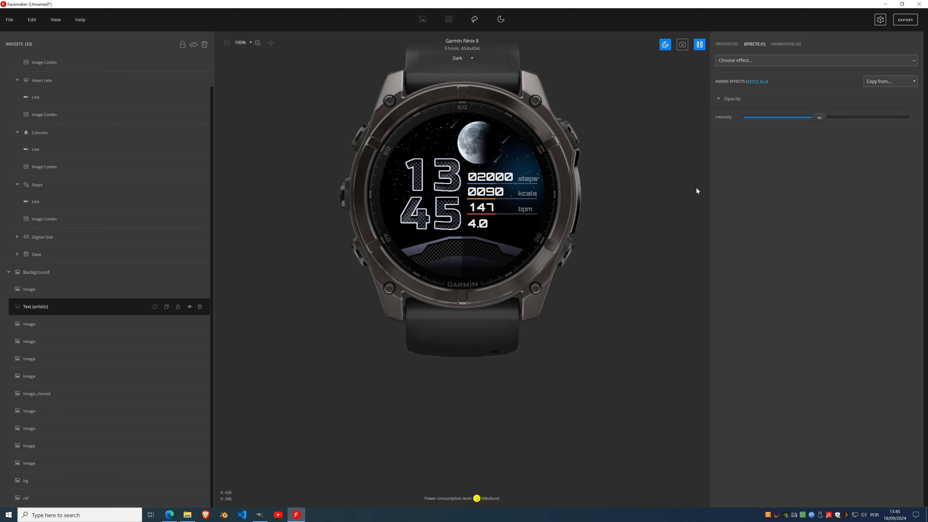
{"action": "left_click", "coordinate": [701, 46]}
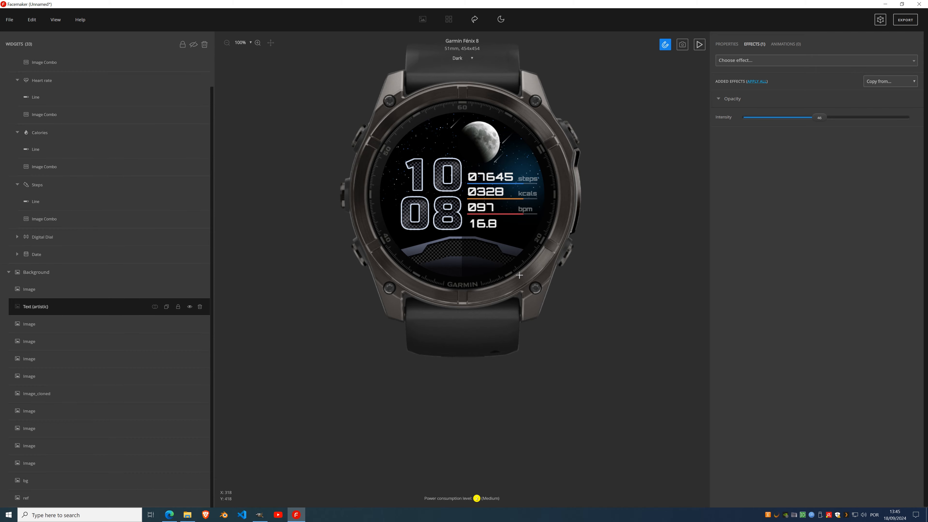
Hide the Background layers, show only the reference image, and examine its km label in the distance row.
{"action": "left_click", "coordinate": [189, 273]}
{"action": "scroll", "coordinate": [151, 336], "scroll_direction": "down", "scroll_amount": 2}
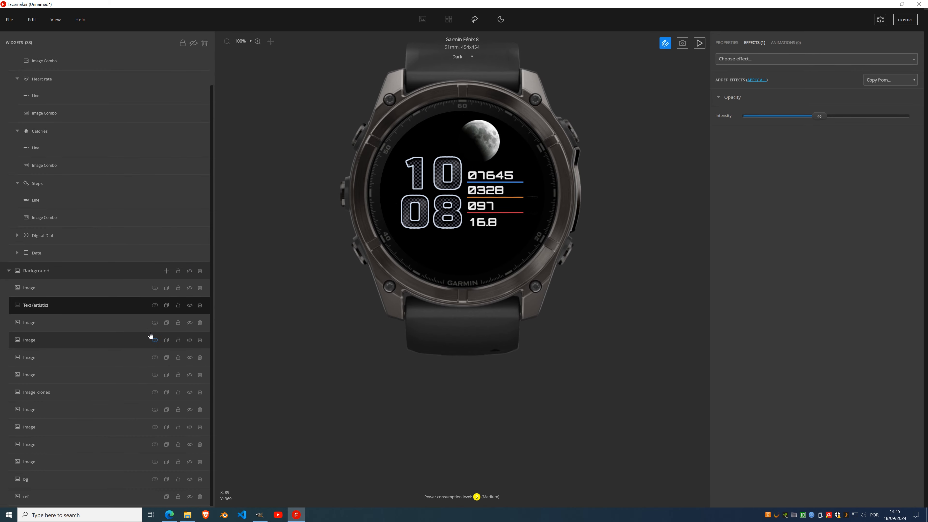
{"action": "left_click", "coordinate": [190, 498]}
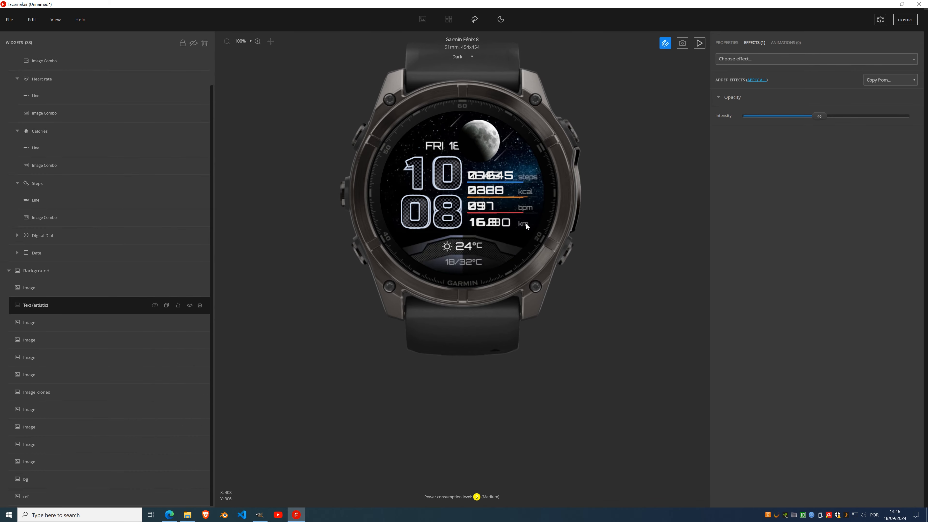
{"action": "scroll", "coordinate": [525, 224], "scroll_direction": "up", "scroll_amount": 5}
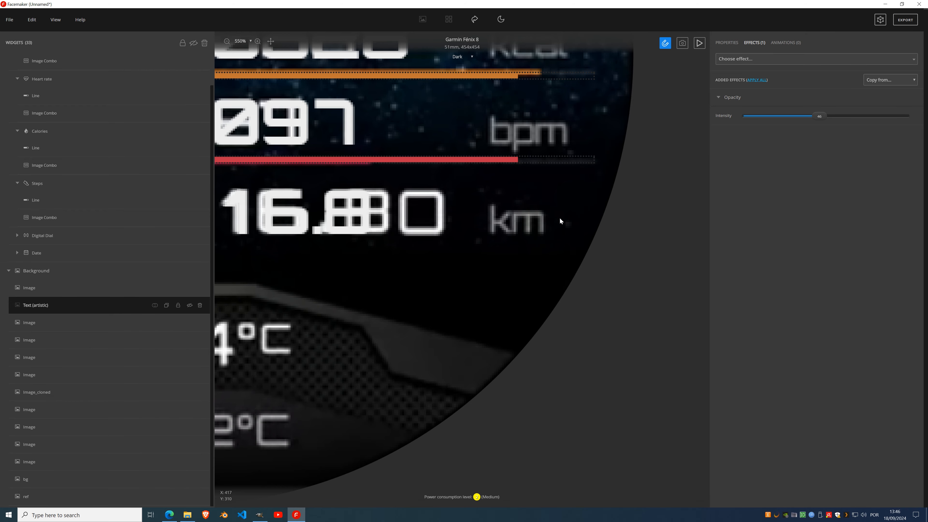
{"action": "scroll", "coordinate": [481, 218], "scroll_direction": "down", "scroll_amount": 5}
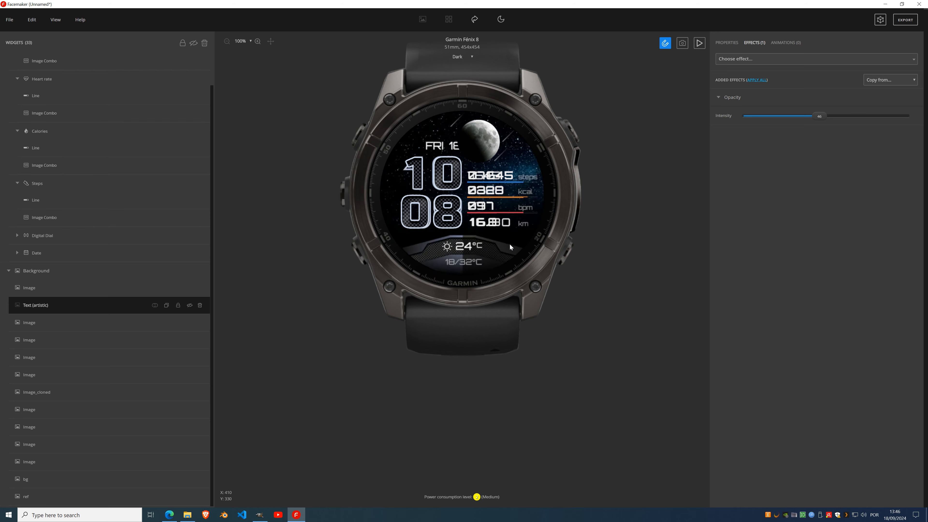
Add a Distance (units) element to the Distance widget, generate its labels in ORBITRON_BOLD, and move it below the distance row.
{"action": "scroll", "coordinate": [49, 196], "scroll_direction": "up", "scroll_amount": 2}
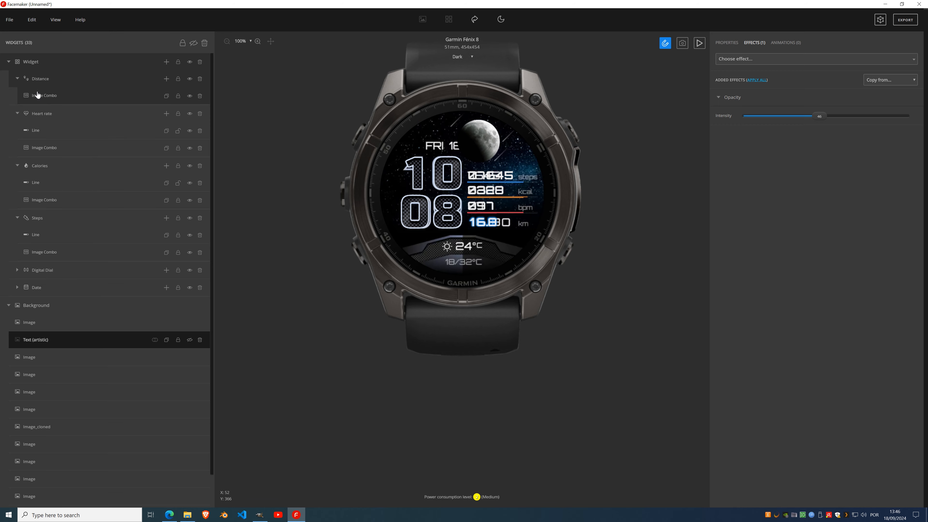
{"action": "left_click", "coordinate": [46, 102]}
{"action": "left_click", "coordinate": [167, 79]}
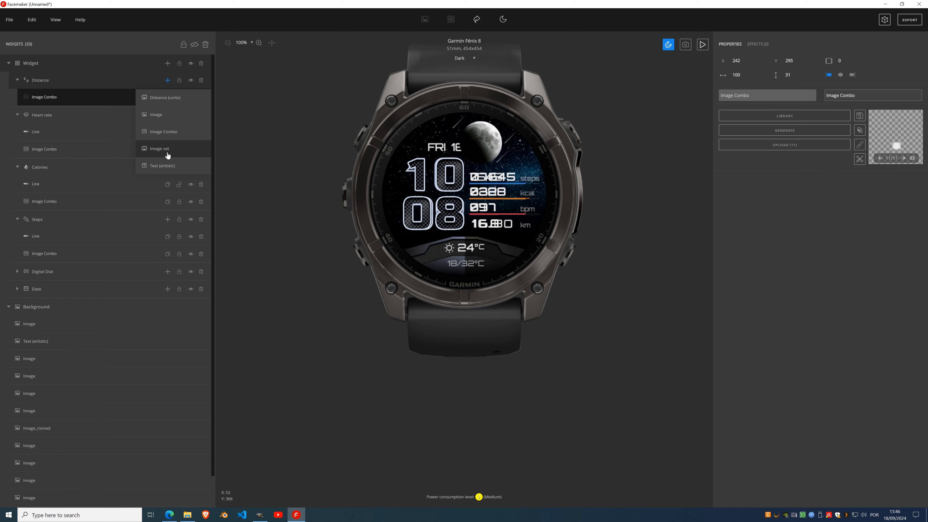
{"action": "left_click", "coordinate": [167, 99]}
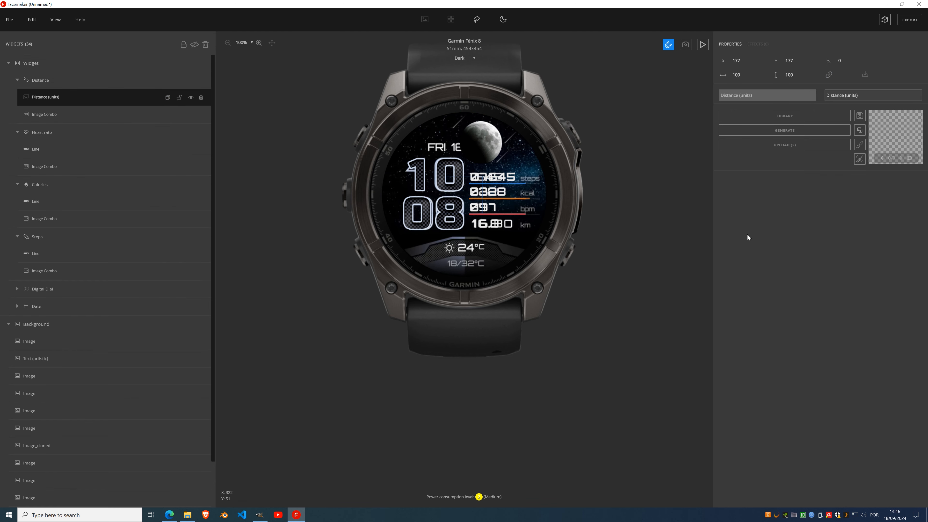
{"action": "left_click", "coordinate": [795, 132]}
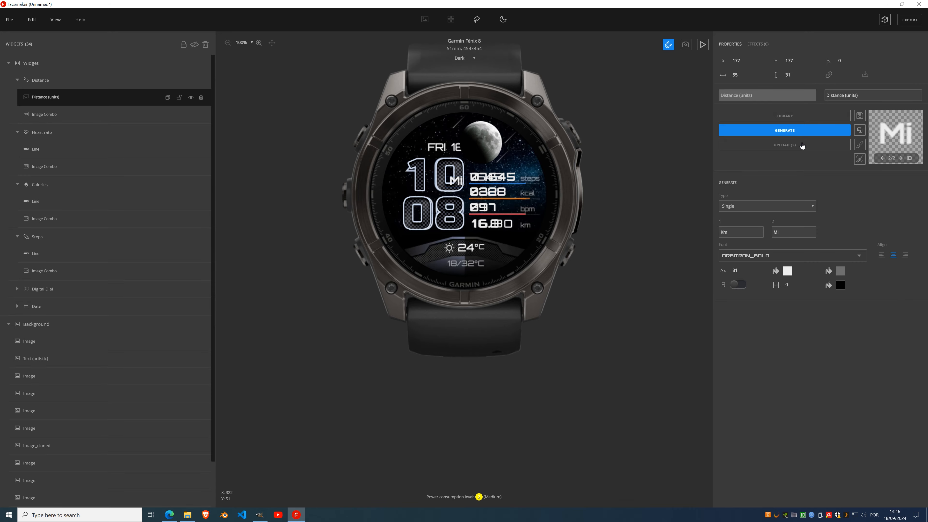
{"action": "left_click_drag", "start_coordinate": [459, 184], "coordinate": [516, 237]}
Change the generated distance unit texts to lowercase km and mi.
{"action": "scroll", "coordinate": [528, 237], "scroll_direction": "up", "scroll_amount": 10}
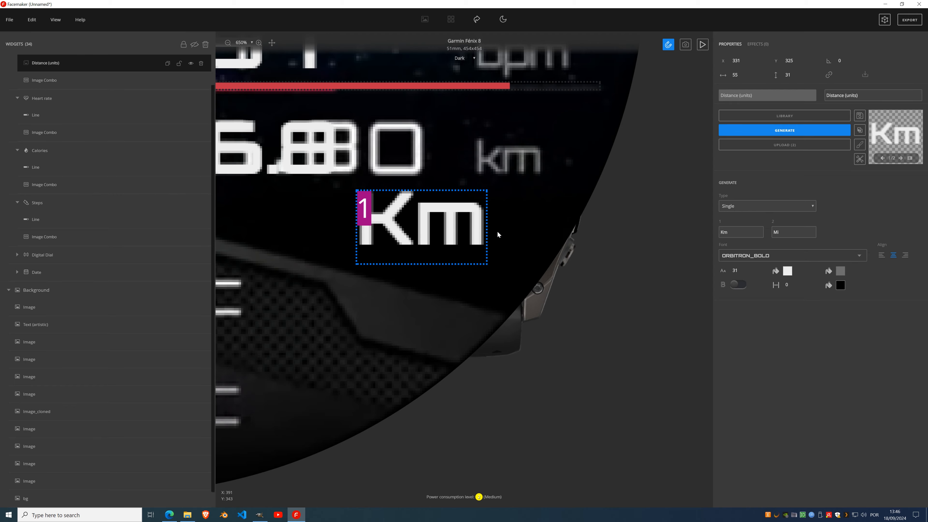
{"action": "left_click_drag", "start_coordinate": [494, 194], "coordinate": [495, 331]}
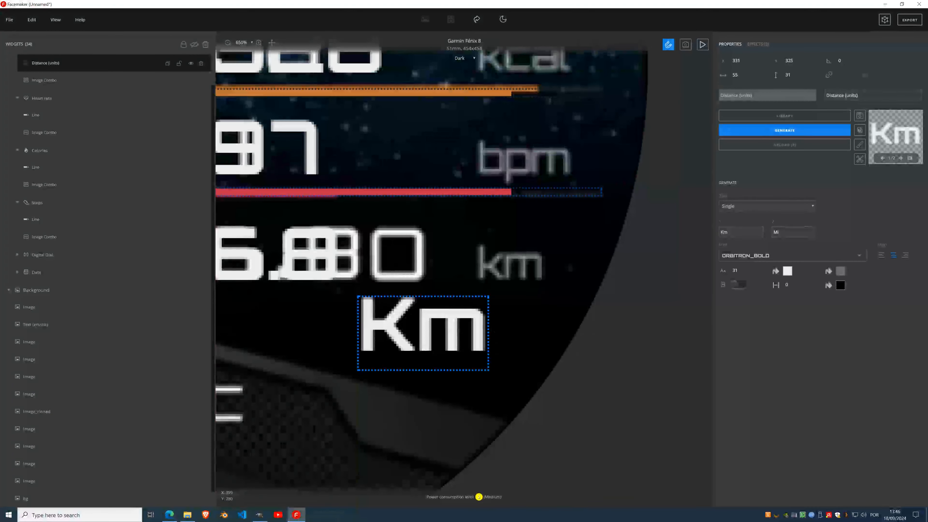
{"action": "left_click_drag", "start_coordinate": [514, 157], "coordinate": [518, 220]}
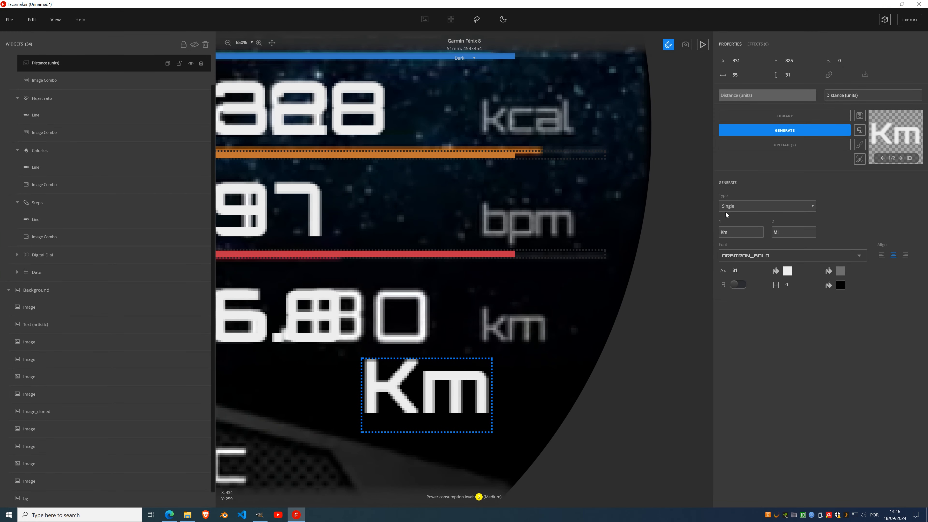
{"action": "left_click_drag", "start_coordinate": [725, 233], "coordinate": [684, 235]}
{"action": "type", "text": "k"}
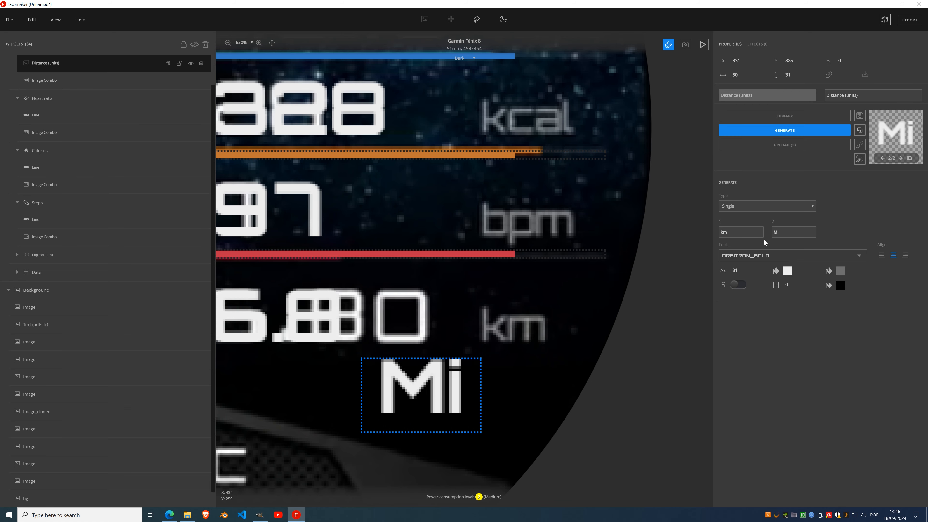
{"action": "left_click_drag", "start_coordinate": [777, 231], "coordinate": [757, 234]}
{"action": "type", "text": "m"}
Move the distance unit label beside the bpm label for comparison and reduce its font size to 18.
{"action": "left_click_drag", "start_coordinate": [440, 394], "coordinate": [494, 206]}
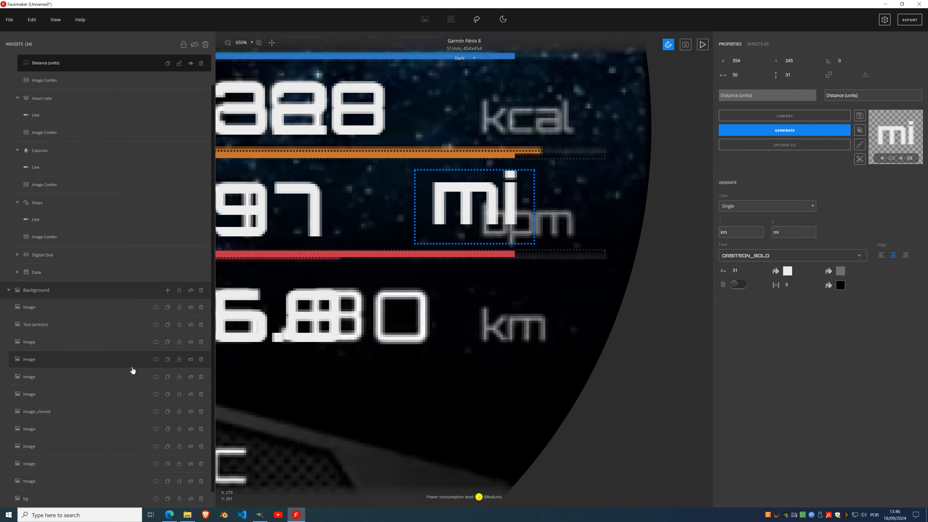
{"action": "left_click_drag", "start_coordinate": [474, 207], "coordinate": [365, 350]}
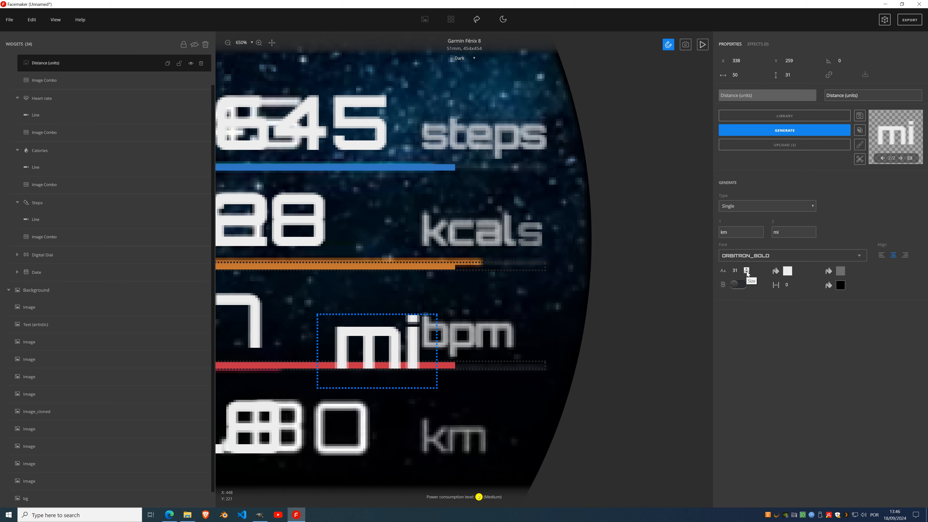
{"action": "triple_click", "coordinate": [747, 271]}
{"action": "left_click", "coordinate": [747, 271]}
{"action": "left_click", "coordinate": [747, 271]}
{"action": "left_click", "coordinate": [747, 272]}
{"action": "left_click", "coordinate": [747, 271]}
{"action": "left_click", "coordinate": [747, 272]}
{"action": "left_click", "coordinate": [747, 272]}
{"action": "left_click", "coordinate": [747, 271]}
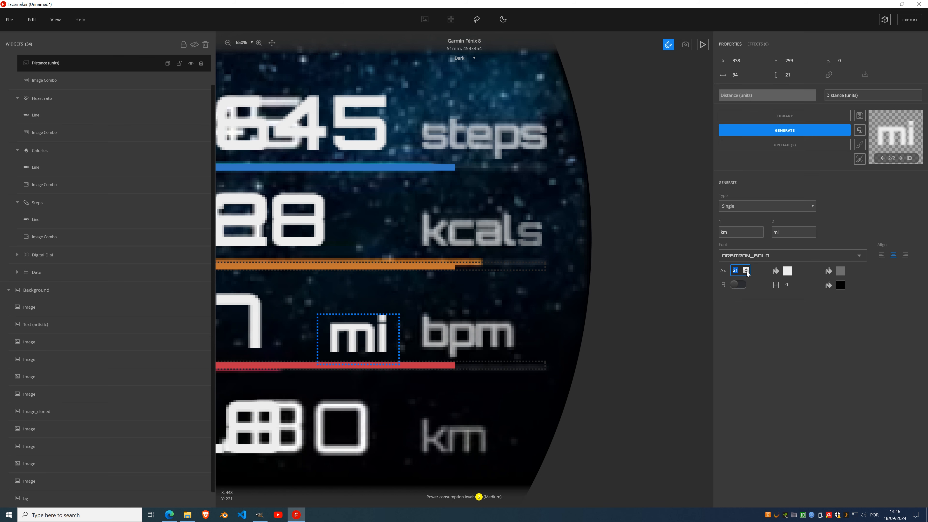
{"action": "left_click", "coordinate": [747, 272]}
{"action": "left_click", "coordinate": [747, 273]}
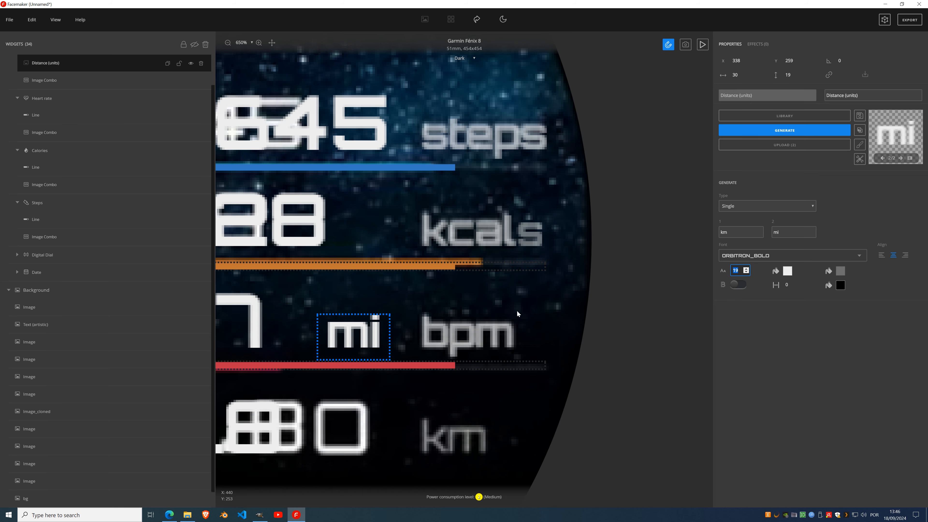
{"action": "left_click_drag", "start_coordinate": [348, 337], "coordinate": [518, 339]}
{"action": "left_click", "coordinate": [747, 272]}
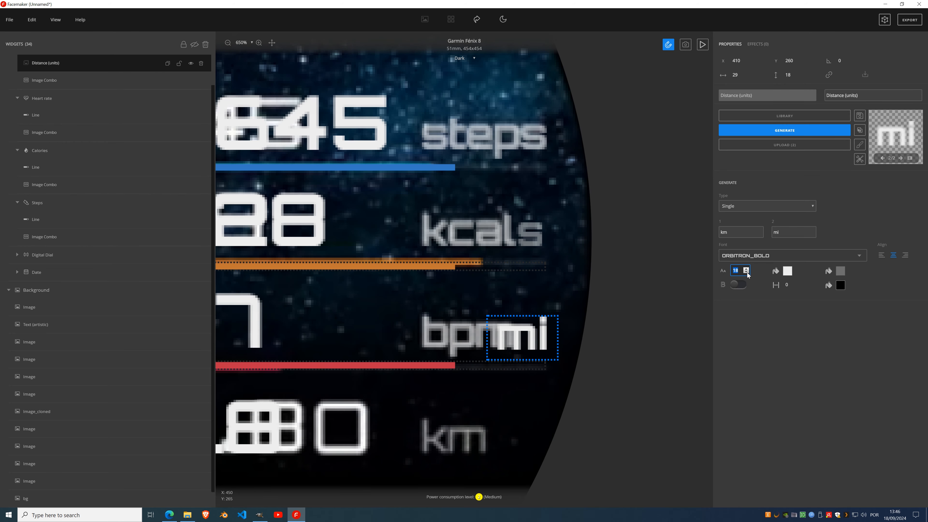
Place the distance unit label over the reference km at Y 303, left-align its text, and set its X position to 382.
{"action": "left_click_drag", "start_coordinate": [529, 341], "coordinate": [458, 442]}
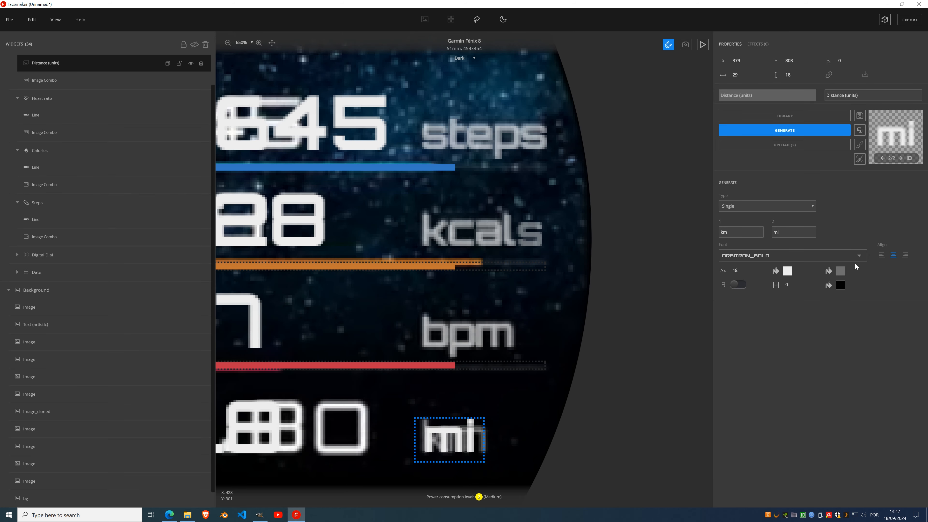
{"action": "left_click", "coordinate": [882, 256]}
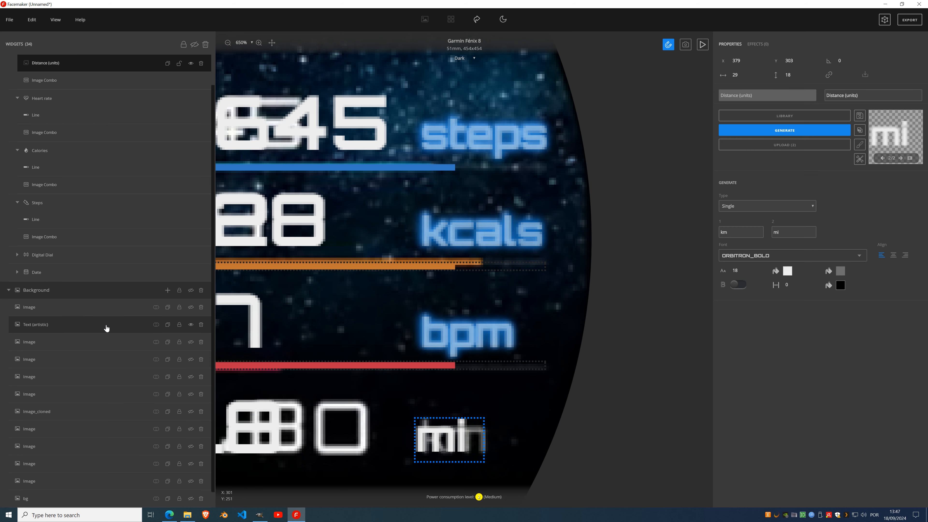
{"action": "left_click", "coordinate": [59, 329]}
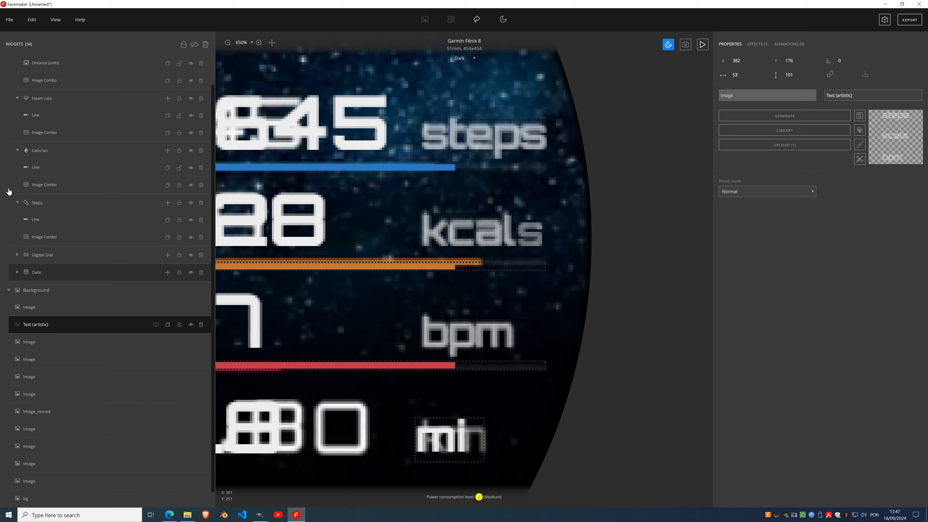
{"action": "left_click", "coordinate": [55, 64]}
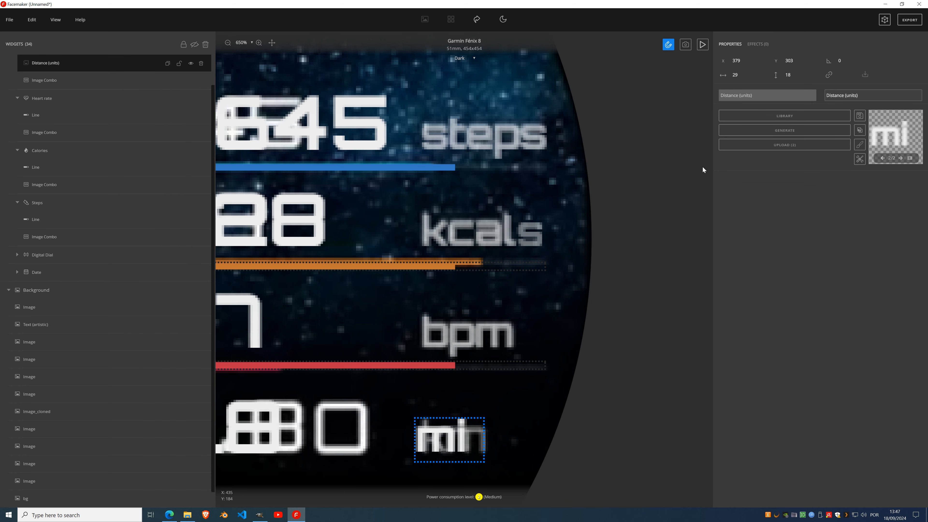
{"action": "left_click", "coordinate": [748, 59]}
{"action": "left_click", "coordinate": [748, 59]}
{"action": "left_click", "coordinate": [747, 59]}
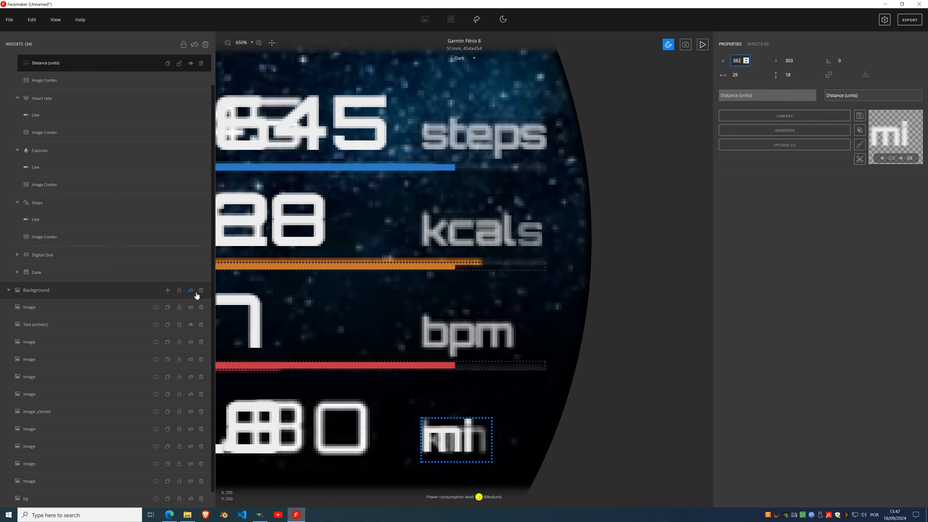
Add an Opacity effect to the distance unit label and set its intensity to 46.
{"action": "scroll", "coordinate": [461, 307], "scroll_direction": "down", "scroll_amount": 5}
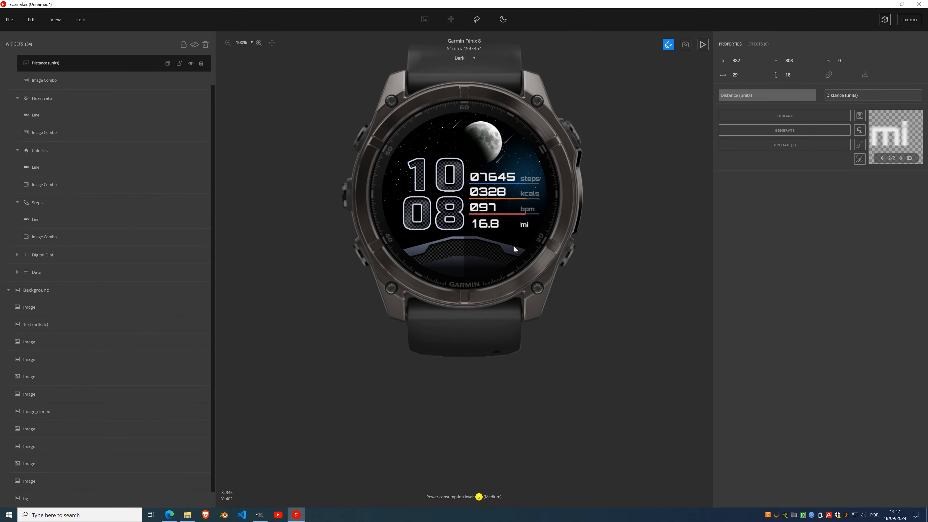
{"action": "scroll", "coordinate": [496, 196], "scroll_direction": "up", "scroll_amount": 4}
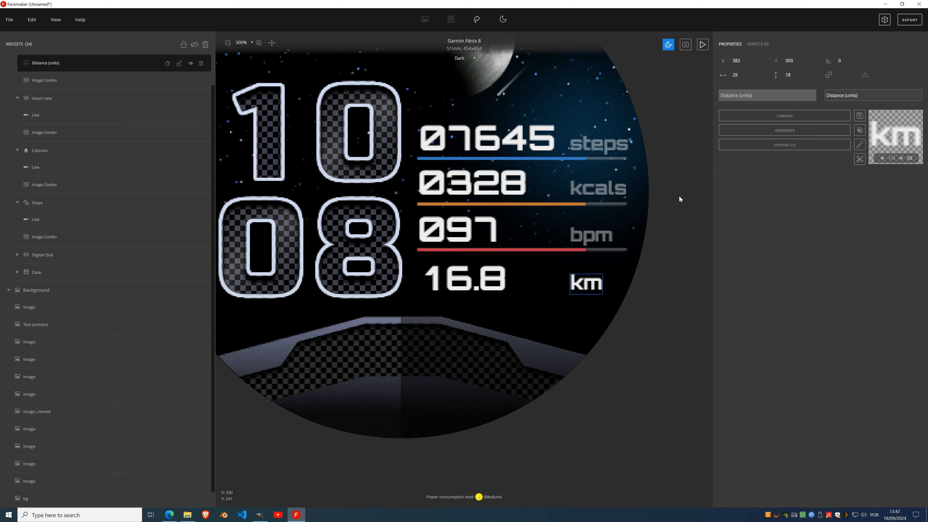
{"action": "left_click", "coordinate": [760, 45]}
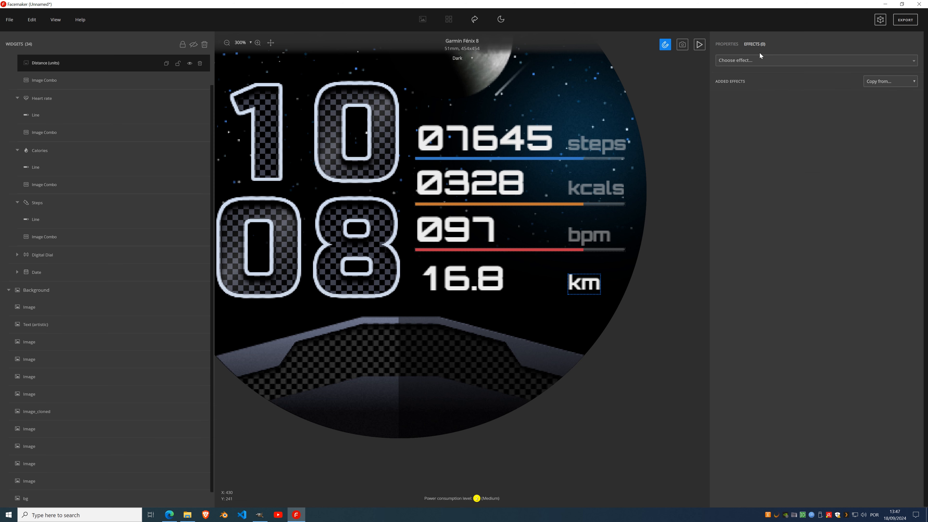
{"action": "left_click", "coordinate": [761, 59]}
{"action": "scroll", "coordinate": [768, 161], "scroll_direction": "down", "scroll_amount": 3}
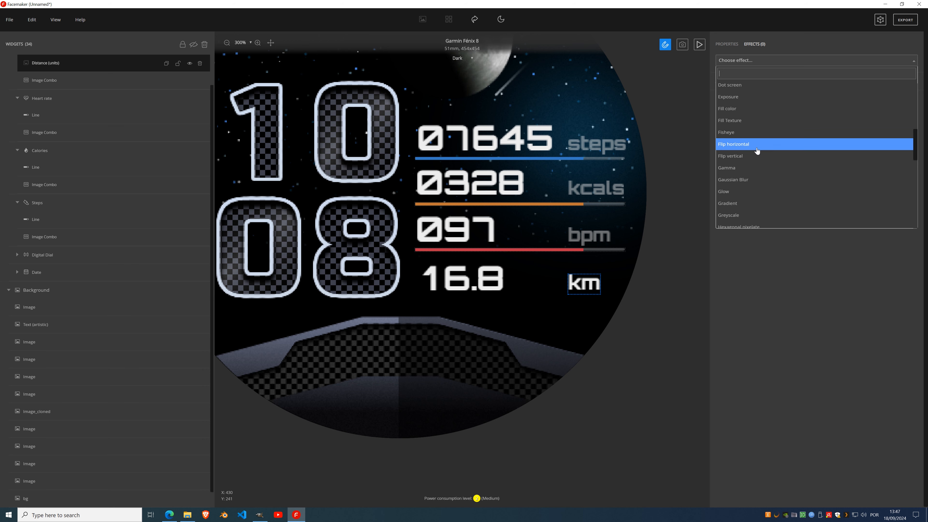
{"action": "scroll", "coordinate": [757, 151], "scroll_direction": "down", "scroll_amount": 3}
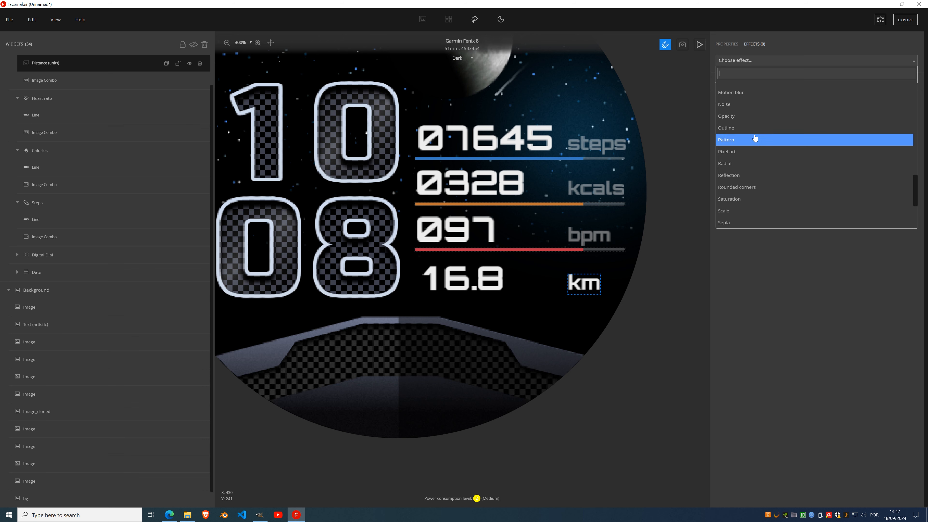
{"action": "left_click", "coordinate": [759, 118]}
{"action": "left_click", "coordinate": [847, 118]}
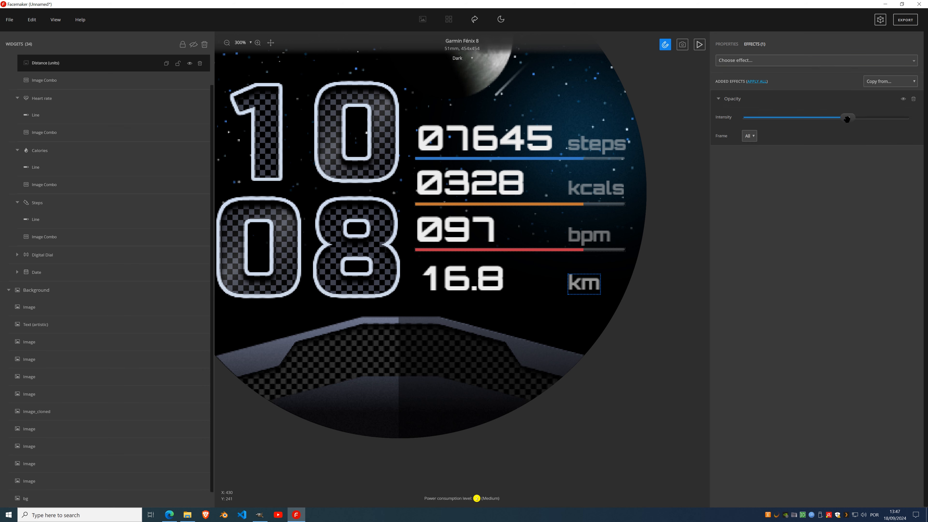
{"action": "left_click_drag", "start_coordinate": [848, 120], "coordinate": [826, 135]}
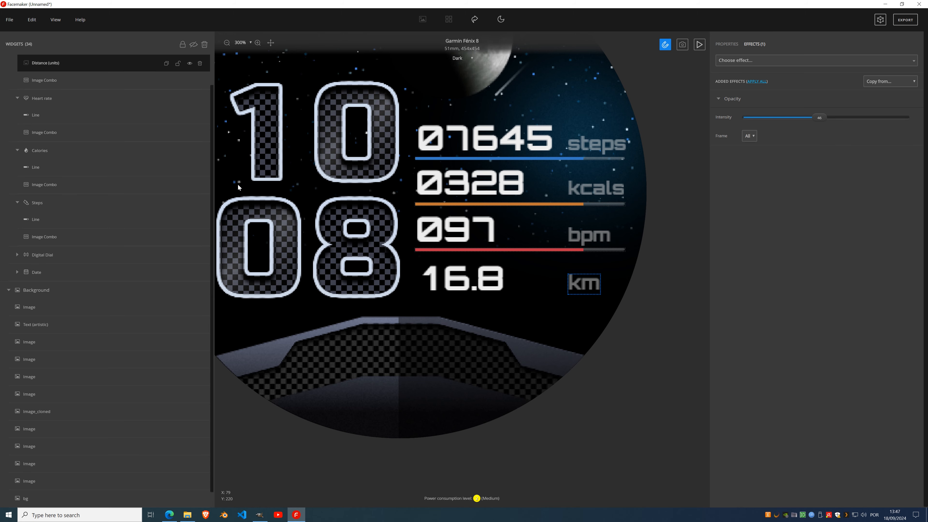
Compare the opacity effect of the Text (artistic) labels with that of the distance unit label.
{"action": "left_click", "coordinate": [76, 325]}
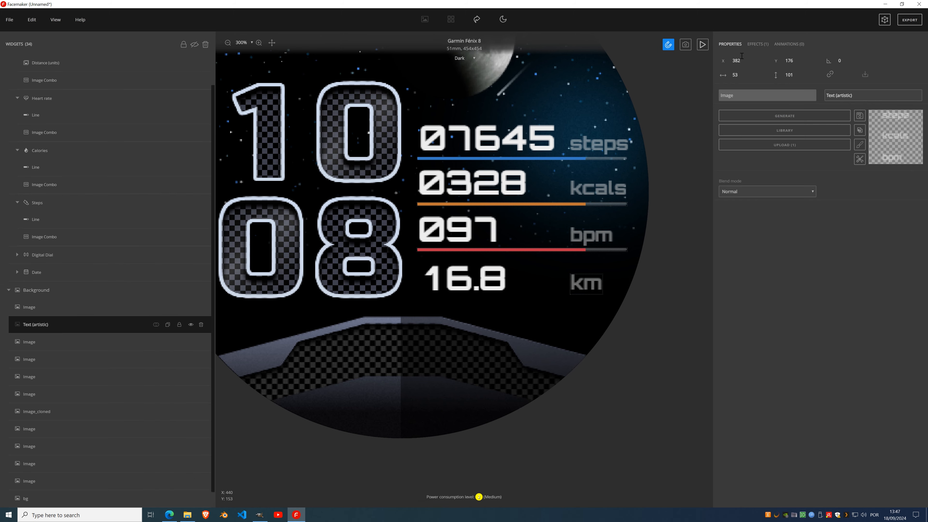
{"action": "left_click", "coordinate": [756, 45]}
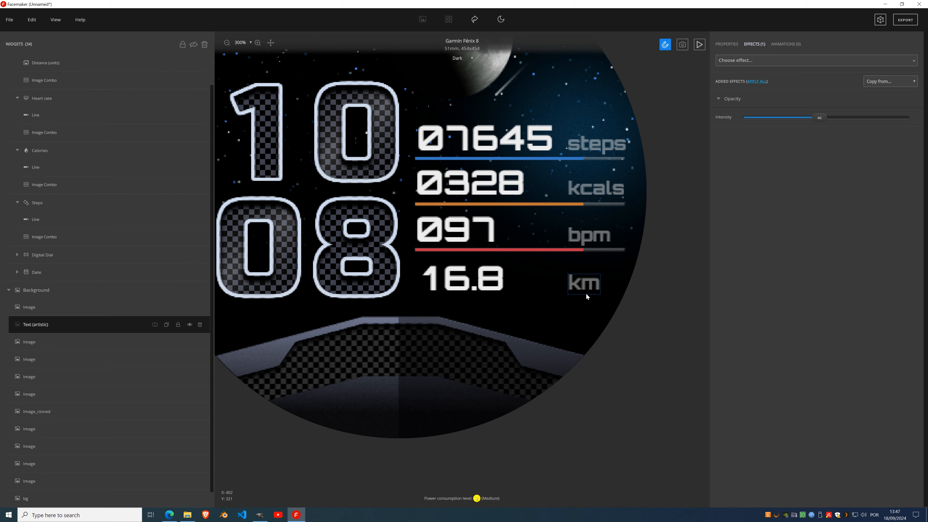
{"action": "scroll", "coordinate": [124, 234], "scroll_direction": "up", "scroll_amount": 1}
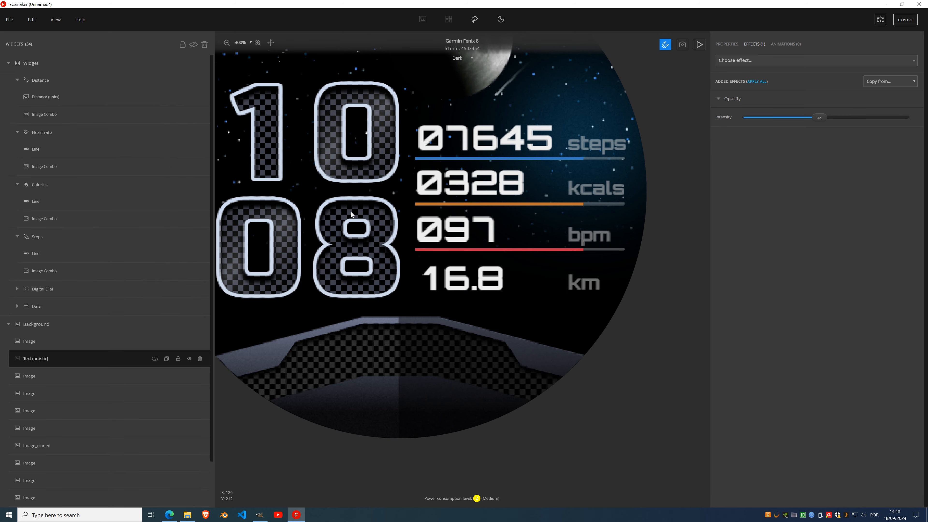
{"action": "scroll", "coordinate": [380, 234], "scroll_direction": "down", "scroll_amount": 2}
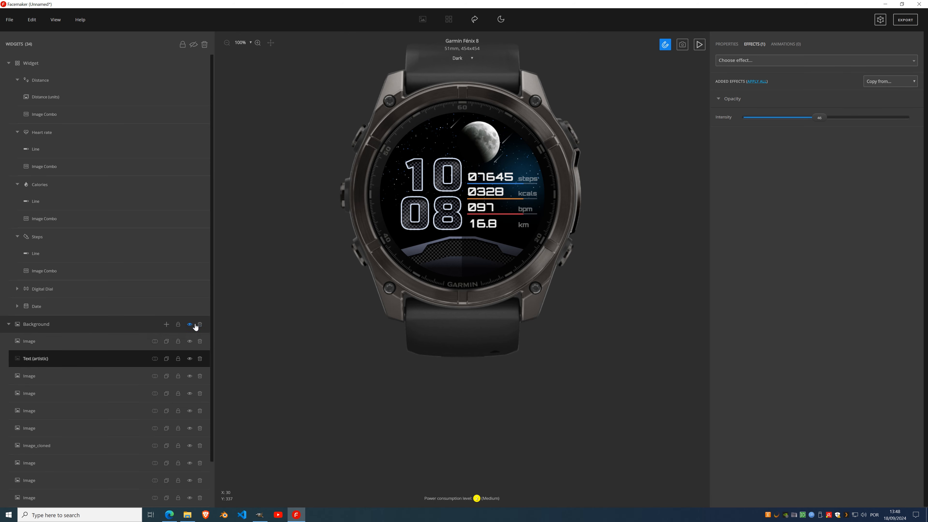
Hide the Background group's elements to expose the reference, and collapse the Distance, Heart rate, Calories and Steps widgets.
{"action": "left_click", "coordinate": [189, 325]}
{"action": "scroll", "coordinate": [136, 406], "scroll_direction": "down", "scroll_amount": 3}
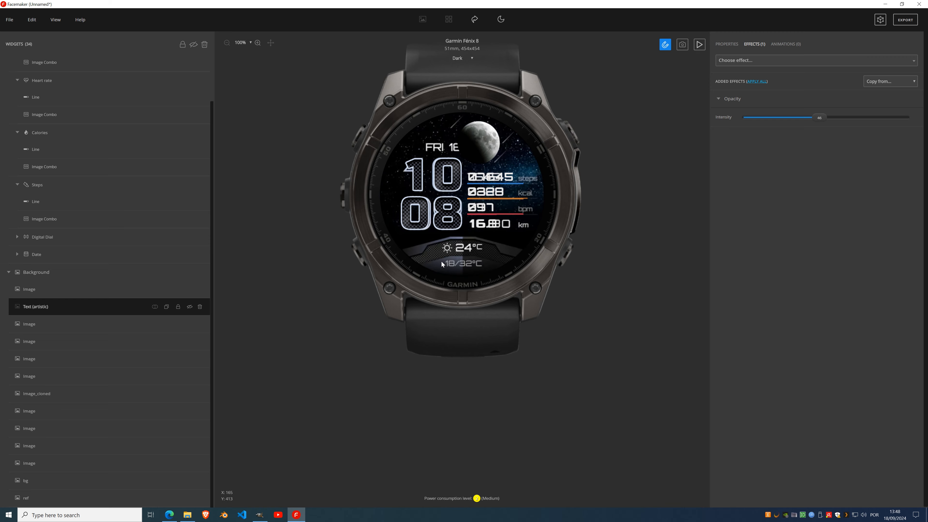
{"action": "scroll", "coordinate": [84, 261], "scroll_direction": "up", "scroll_amount": 3}
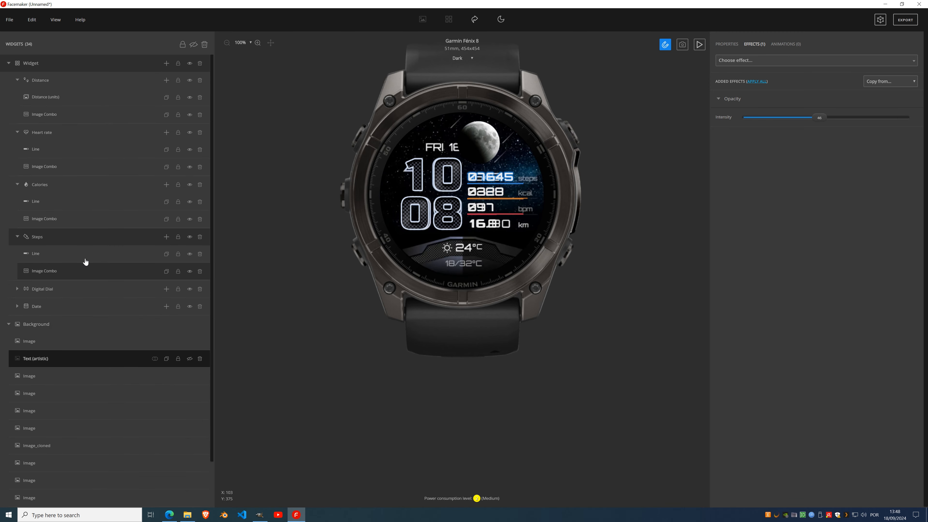
{"action": "left_click", "coordinate": [17, 80]}
{"action": "left_click", "coordinate": [18, 98]}
{"action": "left_click", "coordinate": [17, 115]}
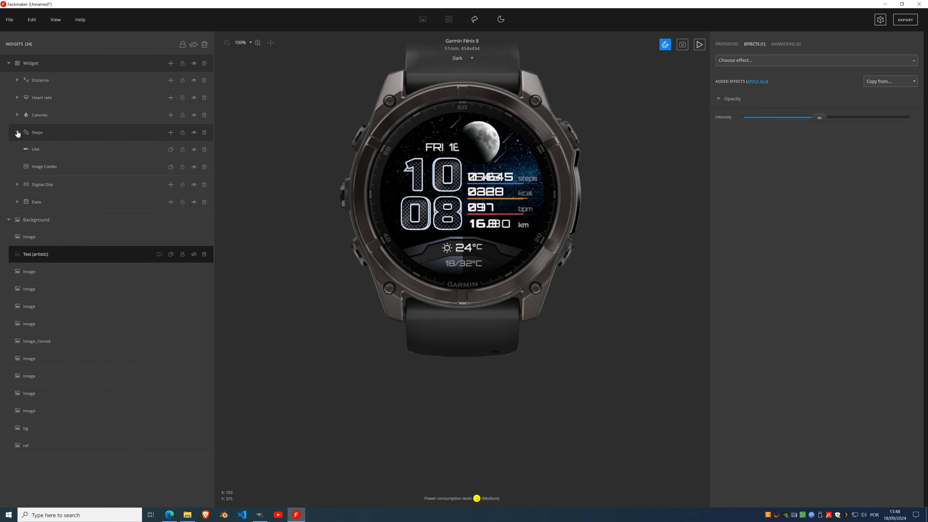
{"action": "left_click", "coordinate": [17, 132]}
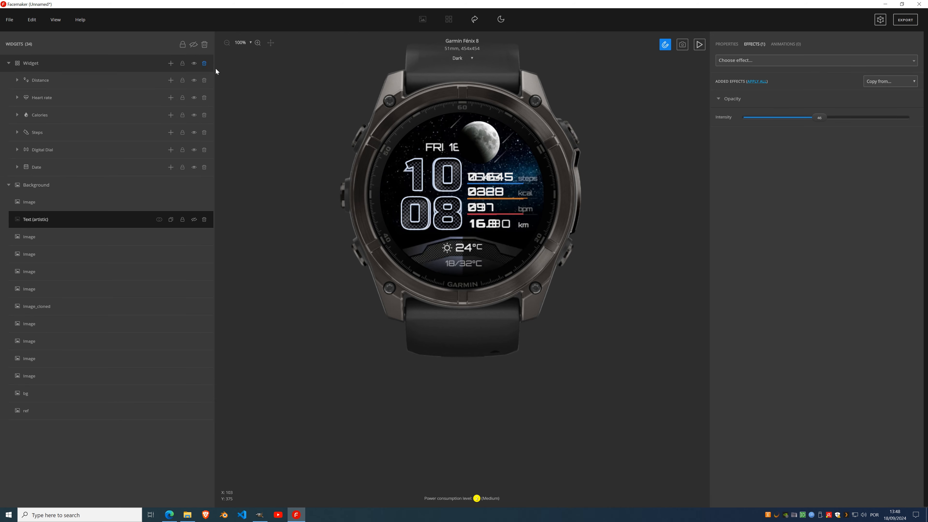
Add an environment Weather widget containing a Weather element, and check the reference image in GIMP.
{"action": "left_click", "coordinate": [172, 64]}
{"action": "mouse_move", "coordinate": [170, 83]}
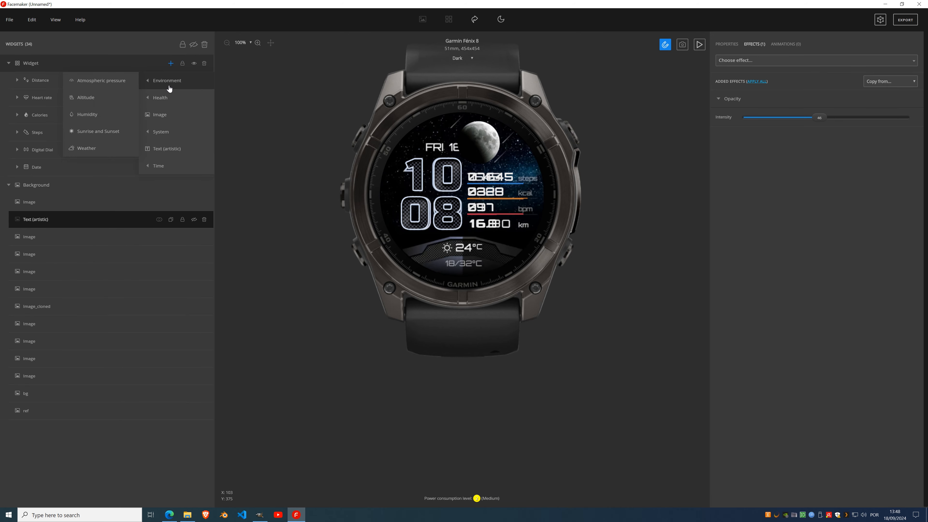
{"action": "left_click", "coordinate": [95, 150]}
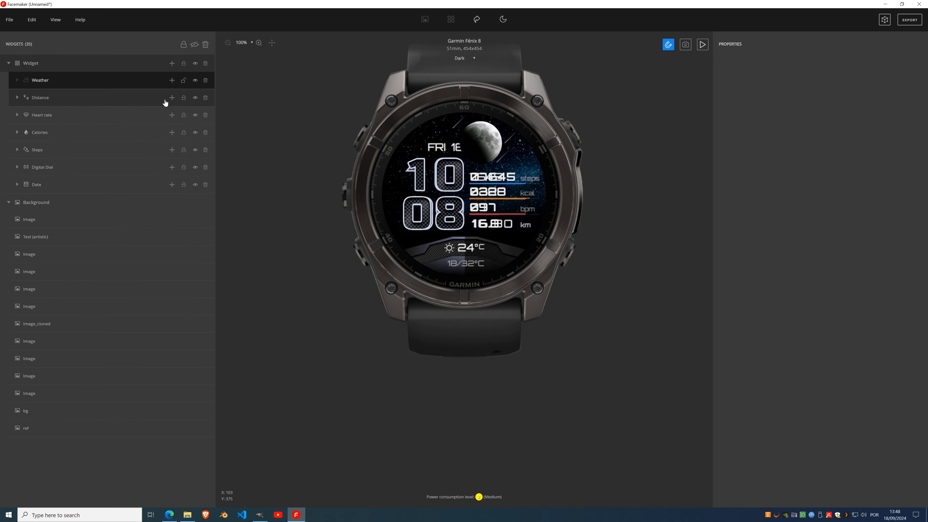
{"action": "left_click", "coordinate": [172, 80]}
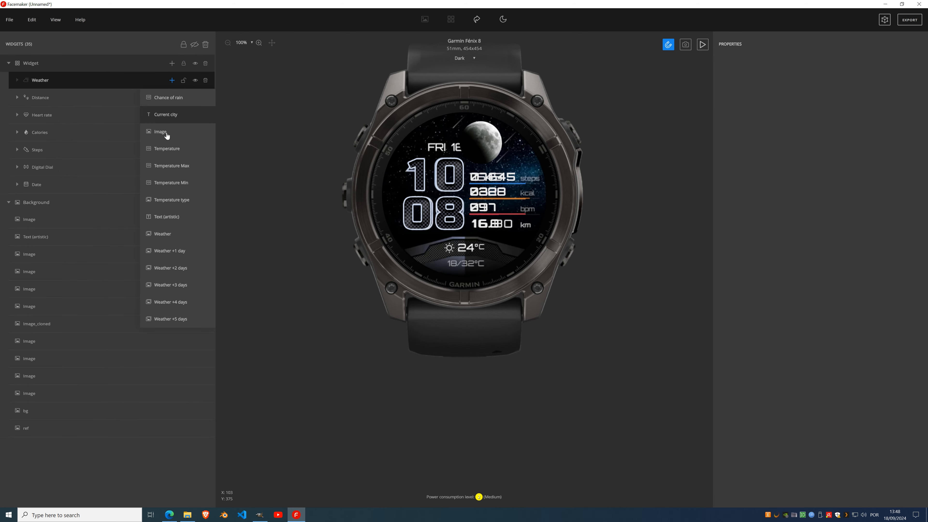
{"action": "left_click", "coordinate": [169, 237]}
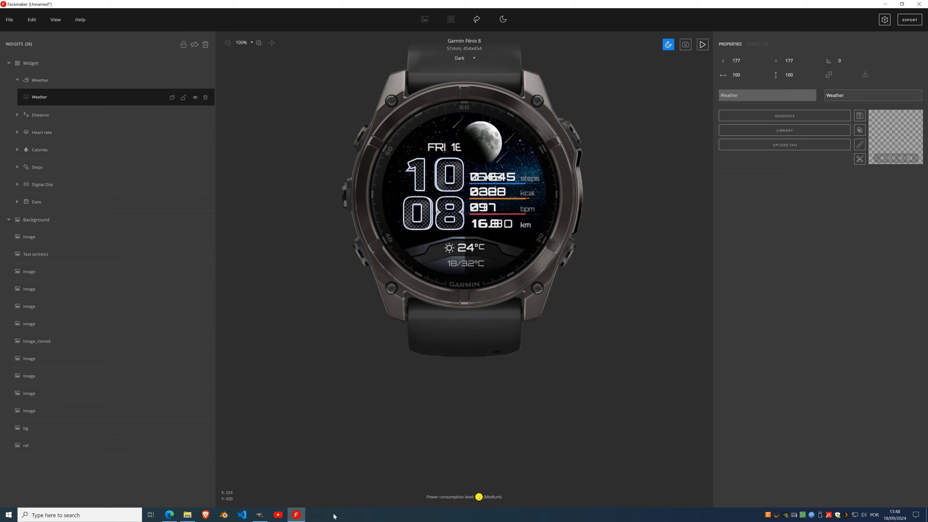
{"action": "left_click", "coordinate": [260, 514]}
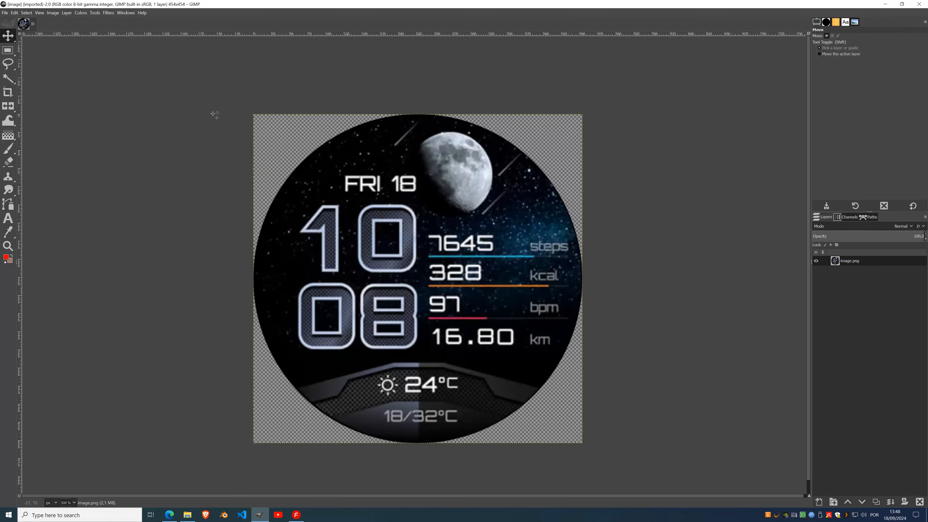
{"action": "left_click", "coordinate": [884, 4]}
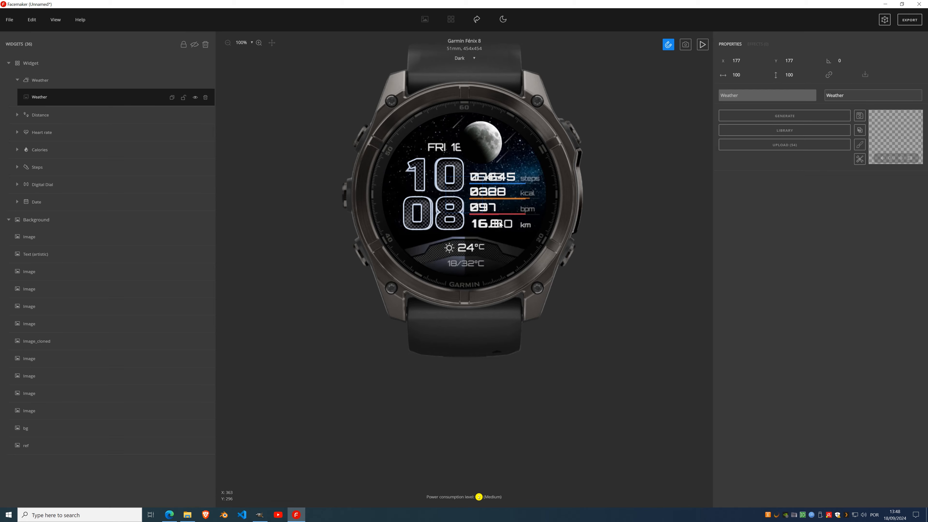
Generate the weather icons as images and move them to X 147, Y 359, beside the reference sun icon.
{"action": "scroll", "coordinate": [500, 224], "scroll_direction": "up", "scroll_amount": 5}
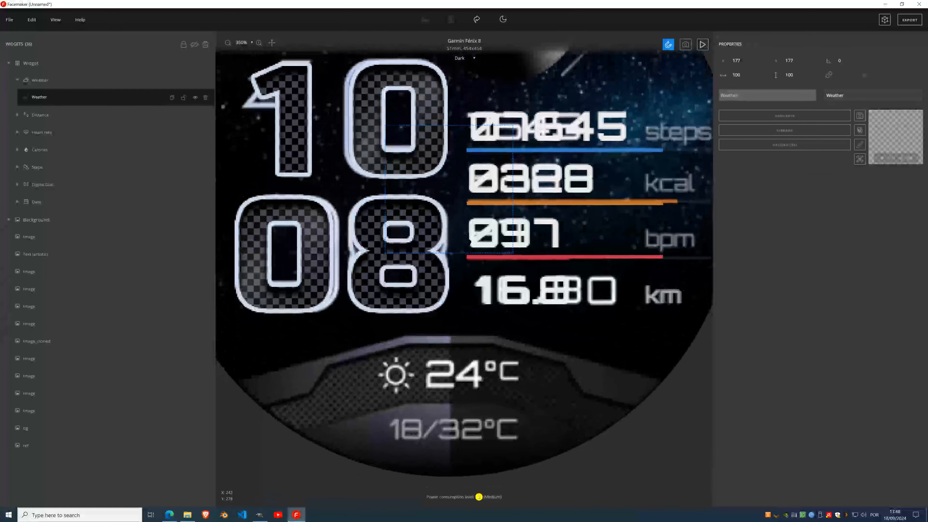
{"action": "left_click_drag", "start_coordinate": [471, 264], "coordinate": [469, 238]}
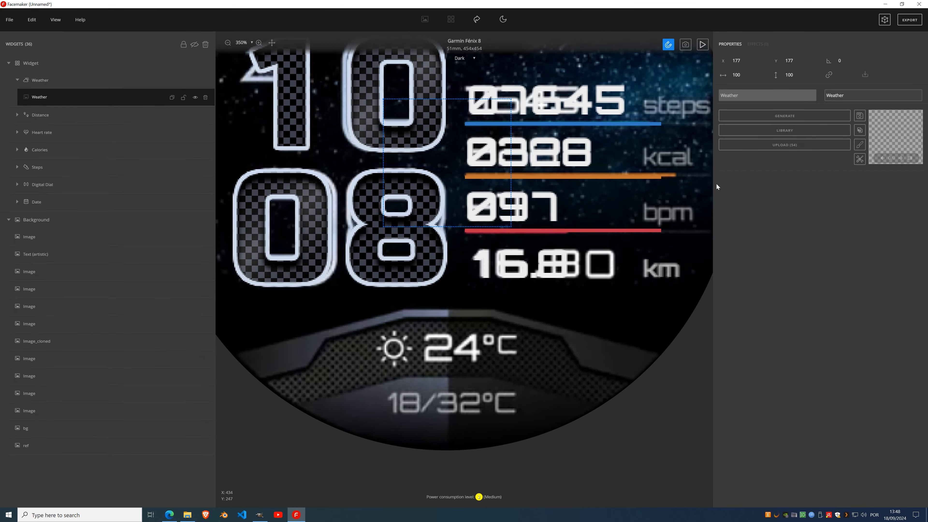
{"action": "left_click", "coordinate": [792, 118]}
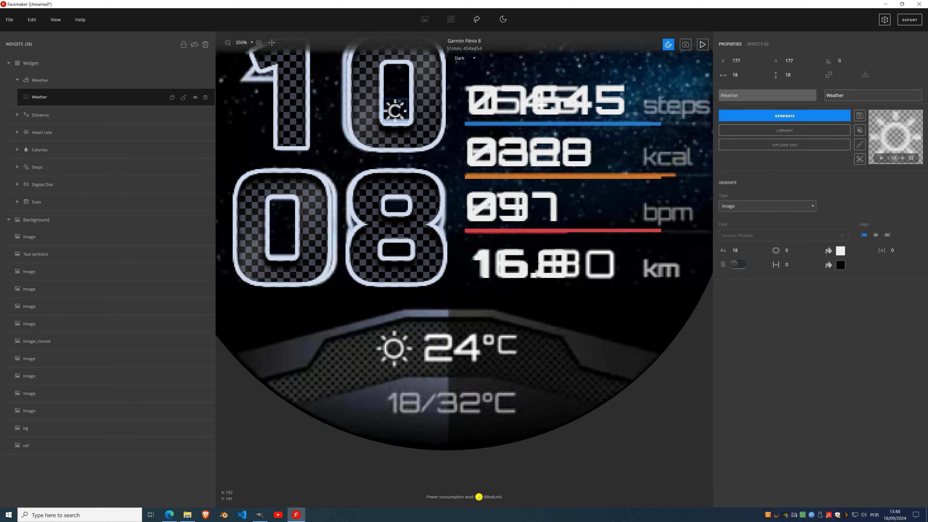
{"action": "left_click_drag", "start_coordinate": [397, 109], "coordinate": [360, 342]}
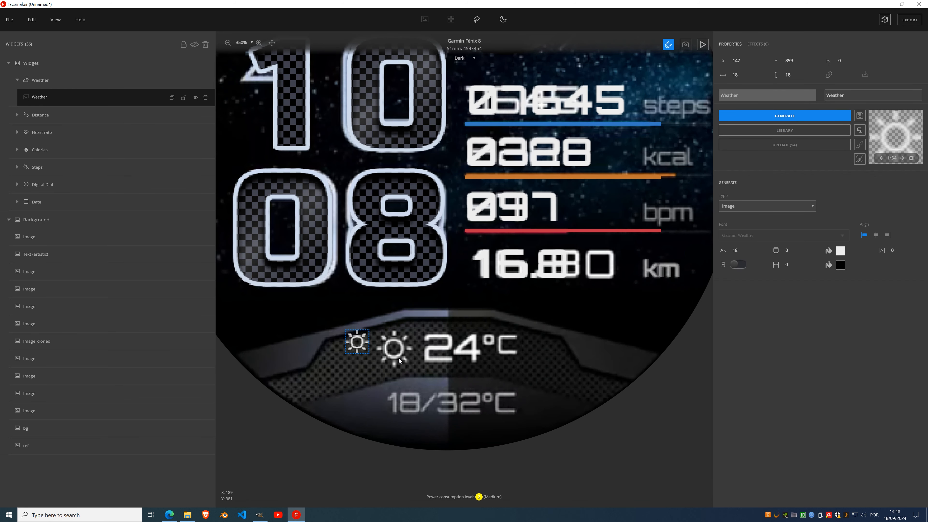
Place the weather icon over the reference sun at X 171, Y 360 and enlarge it to size 29.
{"action": "scroll", "coordinate": [749, 251], "scroll_direction": "up", "scroll_amount": 10}
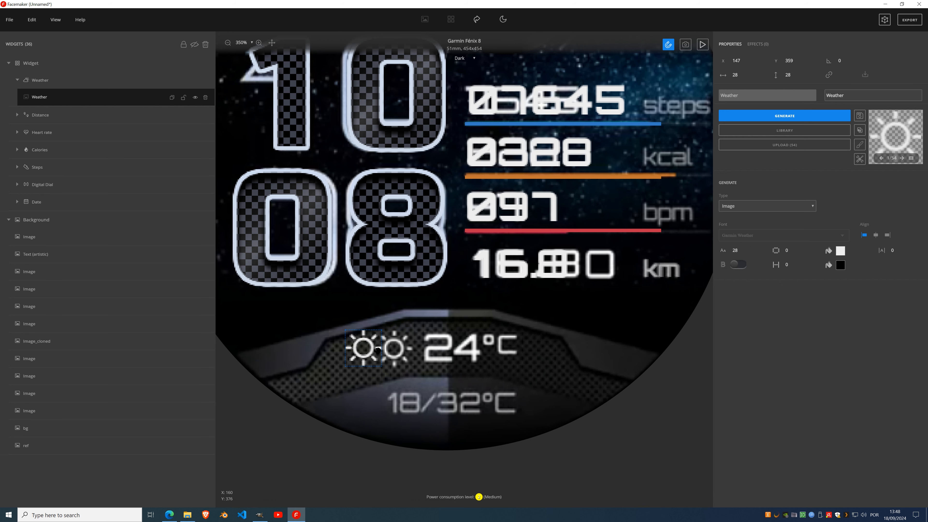
{"action": "left_click_drag", "start_coordinate": [363, 349], "coordinate": [394, 349]}
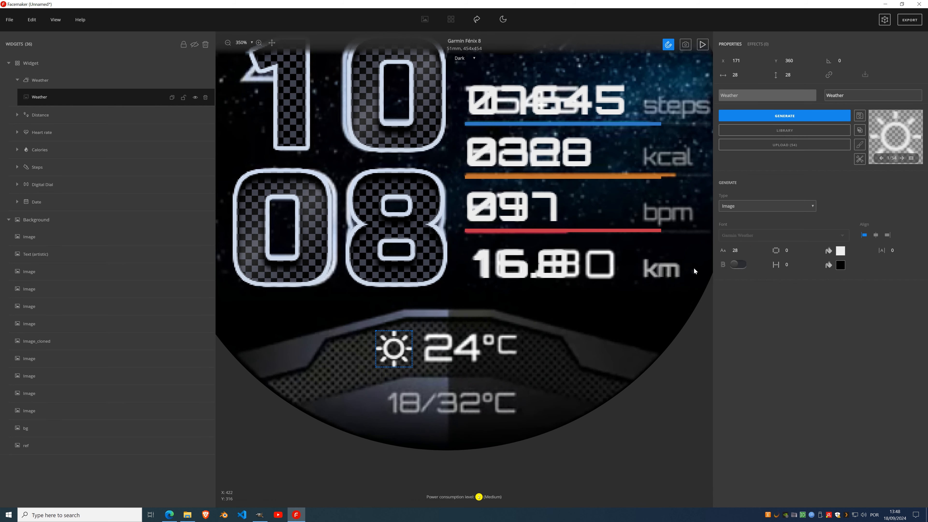
{"action": "left_click", "coordinate": [747, 251]}
{"action": "left_click", "coordinate": [747, 251]}
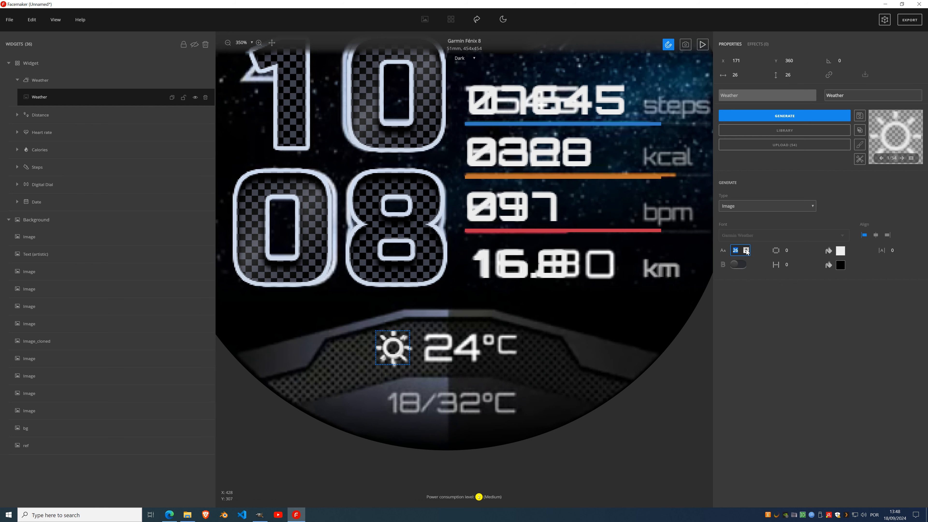
{"action": "scroll", "coordinate": [747, 252], "scroll_direction": "up", "scroll_amount": 3}
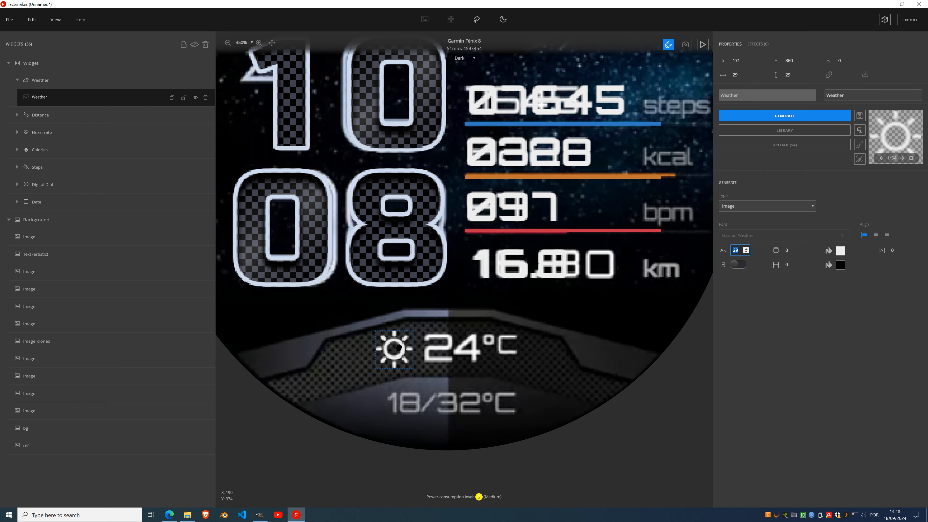
Try pink-blue gradient and dark red fills on the weather icon beside the reference, and return it to white at X 171, Y 360.
{"action": "left_click_drag", "start_coordinate": [398, 347], "coordinate": [356, 359]}
{"action": "left_click", "coordinate": [841, 251]}
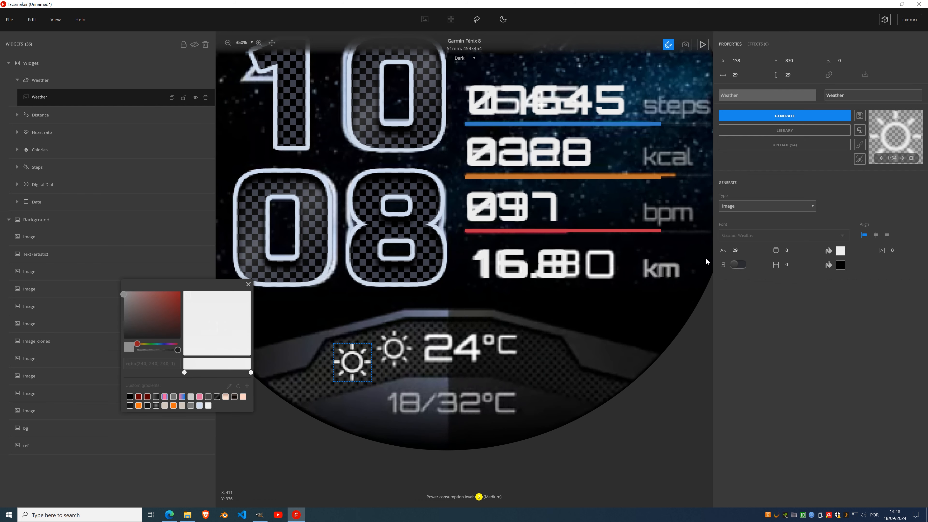
{"action": "left_click", "coordinate": [164, 398]}
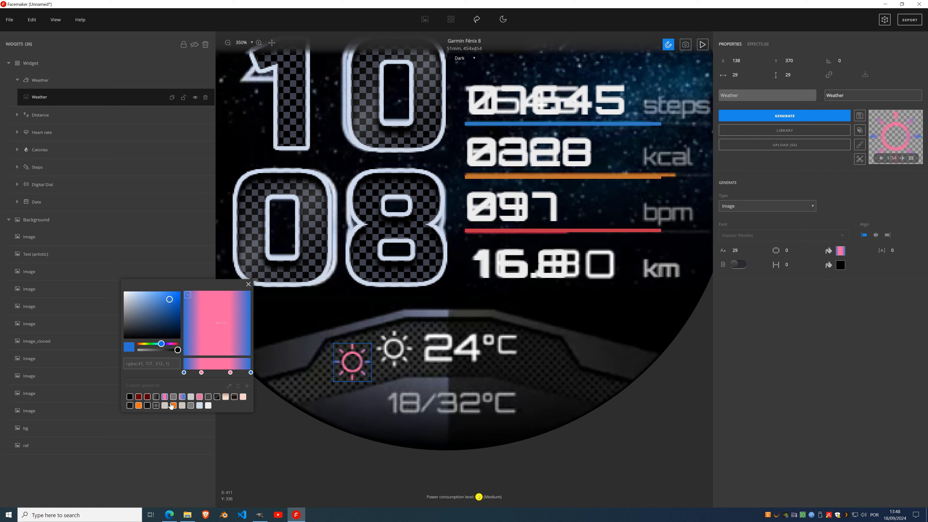
{"action": "left_click", "coordinate": [138, 400]}
{"action": "left_click", "coordinate": [148, 400]}
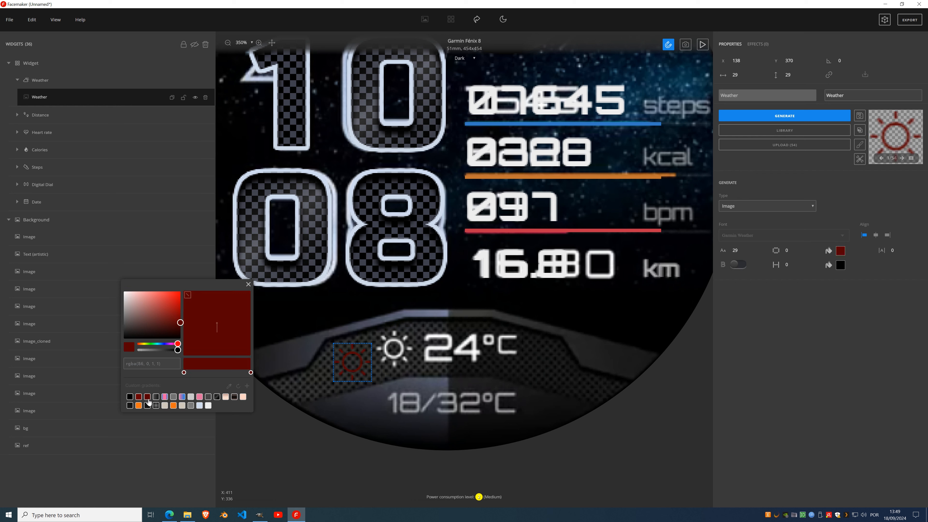
{"action": "left_click", "coordinate": [164, 399]}
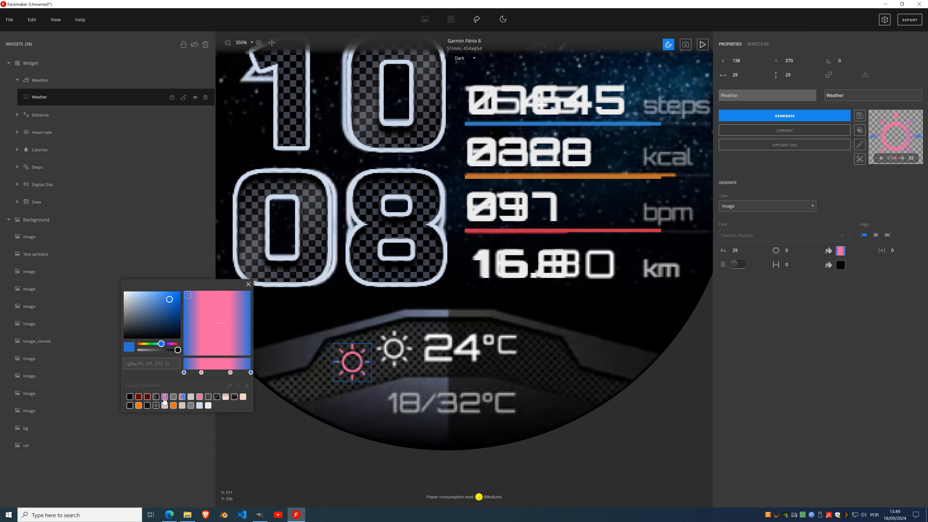
{"action": "left_click", "coordinate": [207, 407]}
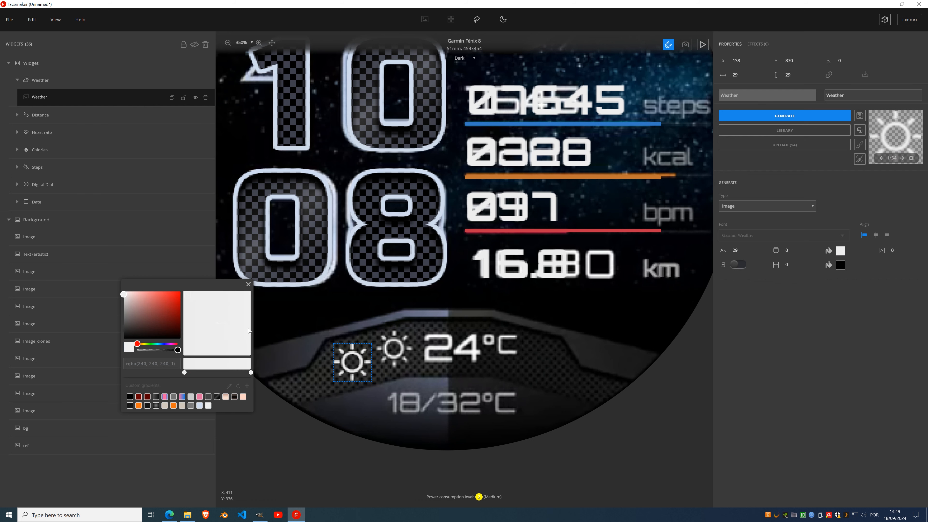
{"action": "left_click", "coordinate": [248, 284]}
{"action": "left_click_drag", "start_coordinate": [350, 366], "coordinate": [391, 354]}
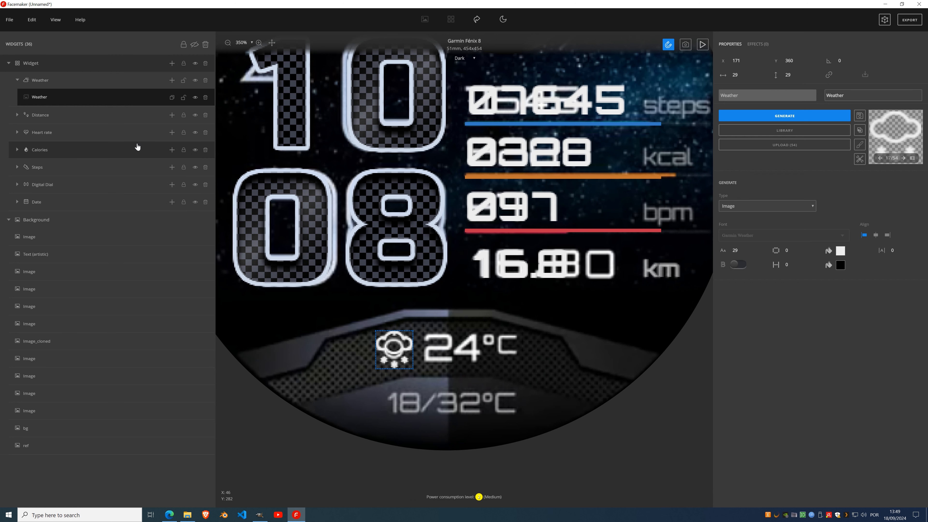
Add a Temperature element to the Weather widget and generate its digits in the ORBITRON_BOLD font.
{"action": "left_click", "coordinate": [172, 80]}
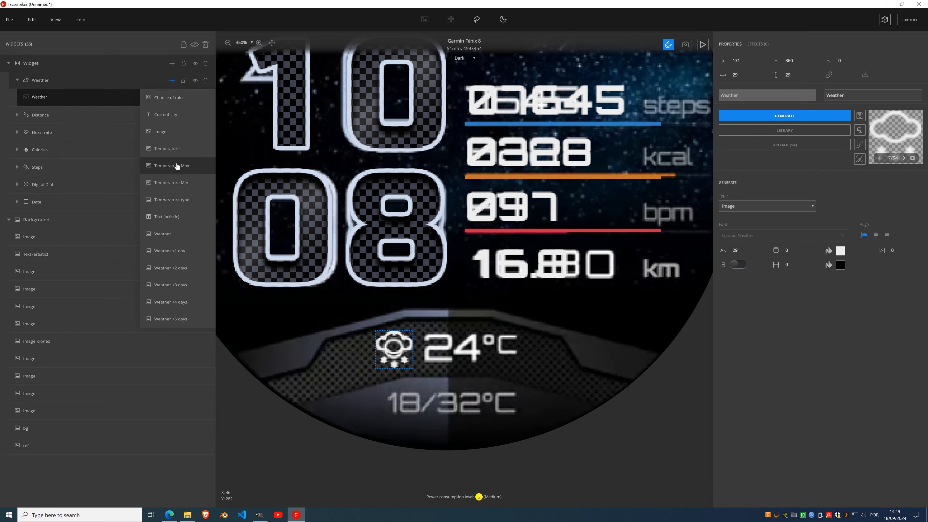
{"action": "left_click", "coordinate": [173, 149]}
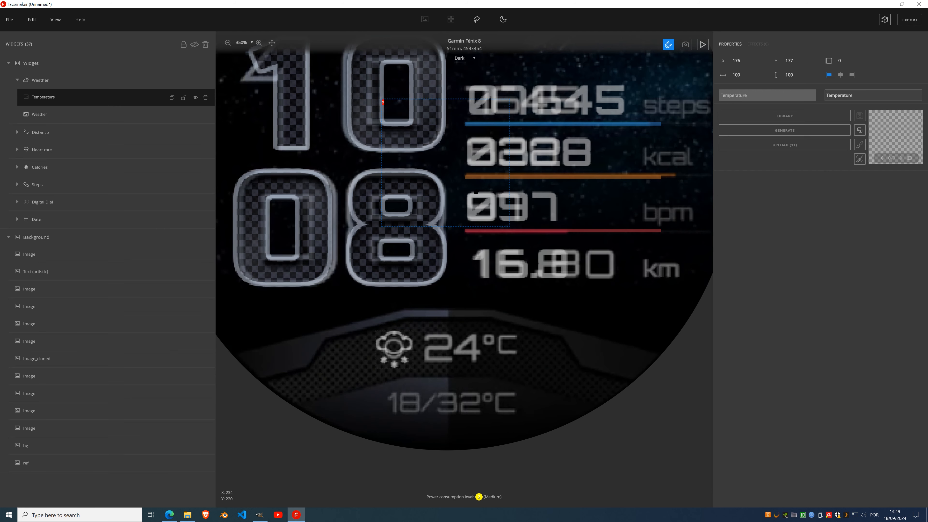
{"action": "left_click", "coordinate": [800, 131]}
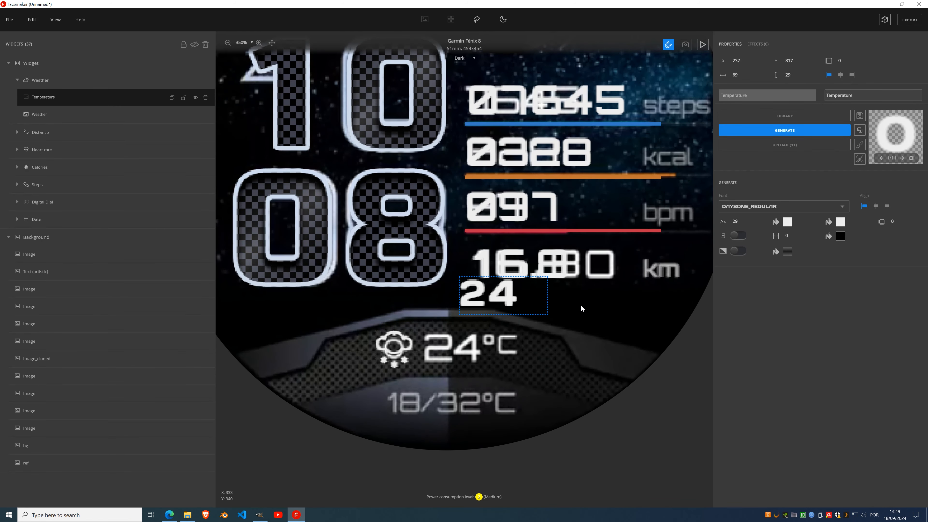
{"action": "left_click", "coordinate": [748, 207]}
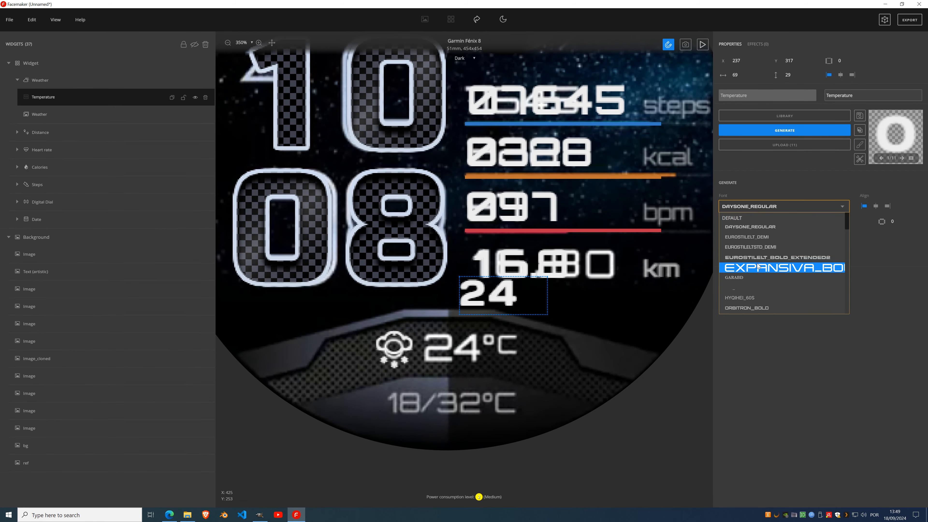
{"action": "scroll", "coordinate": [752, 274], "scroll_direction": "down", "scroll_amount": 3}
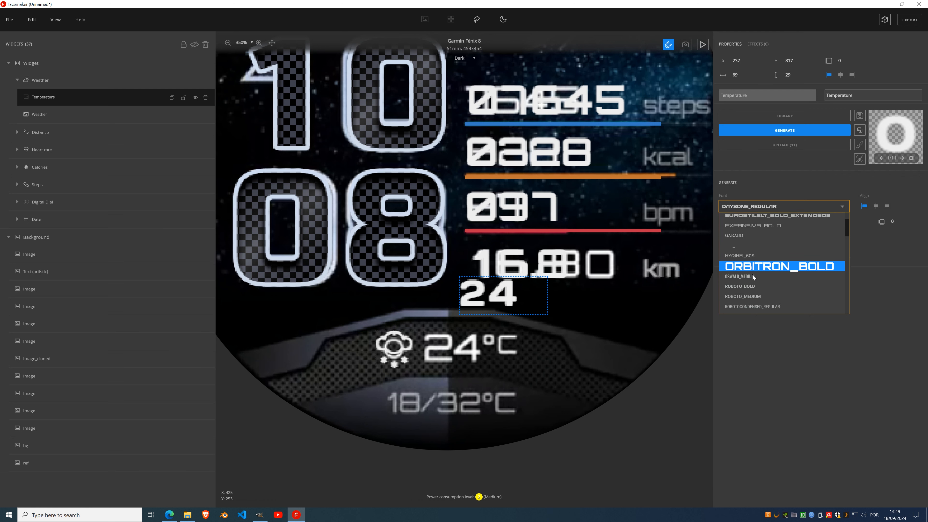
{"action": "left_click", "coordinate": [756, 237]}
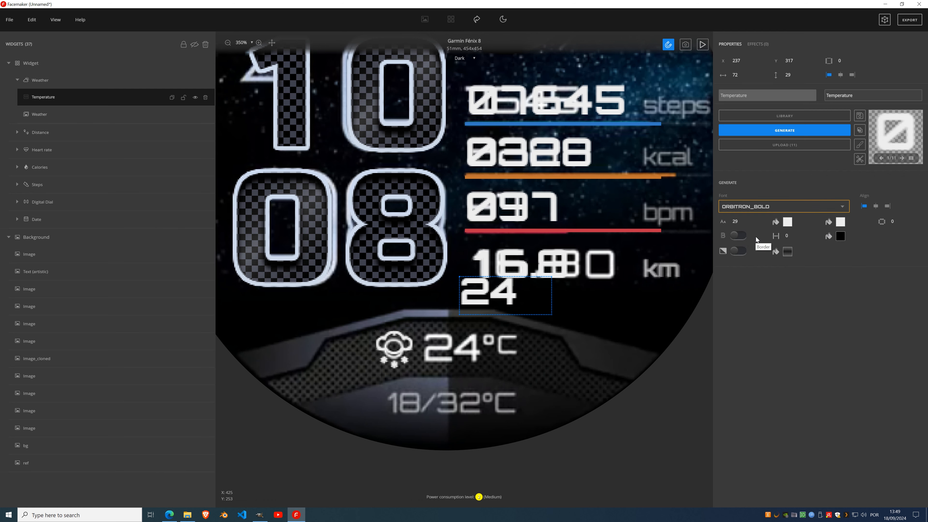
Move the temperature digits over the reference 24 at X 206, Y 359 and enlarge them to size 32.
{"action": "left_click_drag", "start_coordinate": [498, 313], "coordinate": [461, 367]}
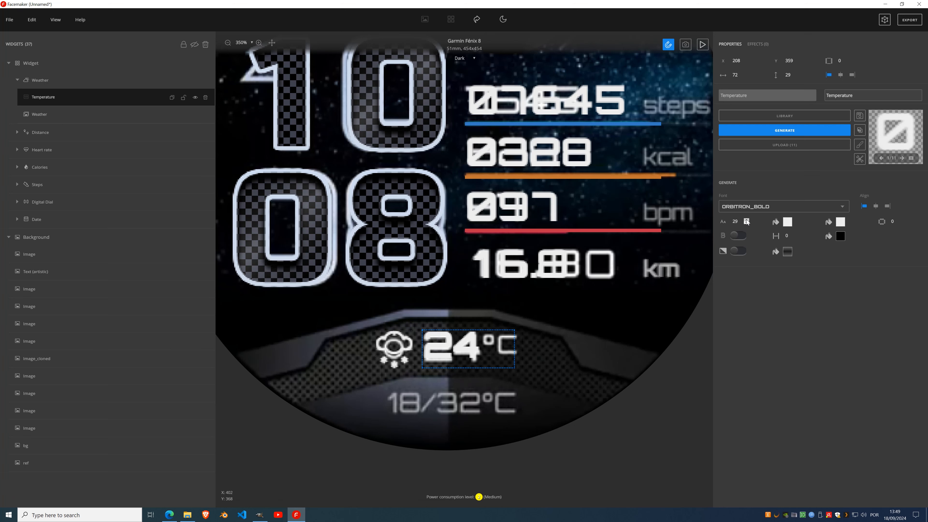
{"action": "left_click", "coordinate": [747, 220]}
{"action": "left_click", "coordinate": [747, 220]}
{"action": "left_click", "coordinate": [746, 220]}
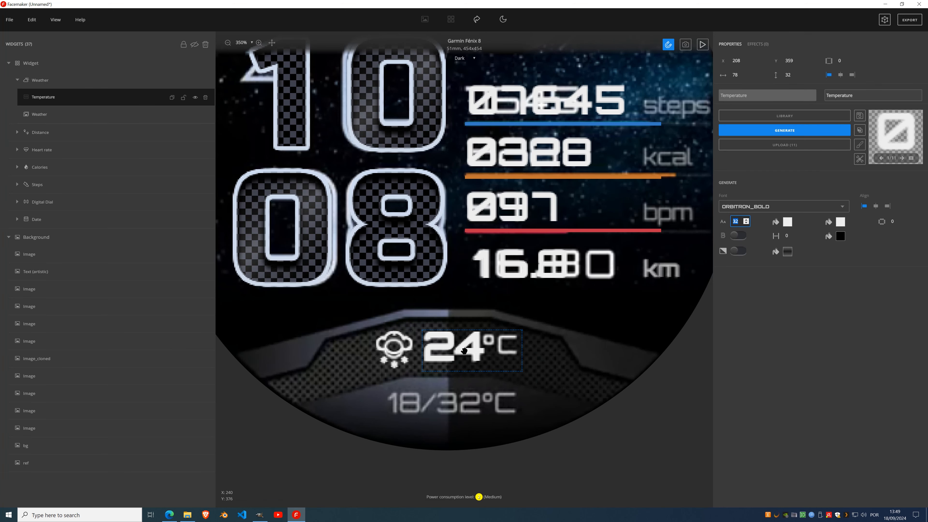
{"action": "left_click_drag", "start_coordinate": [465, 351], "coordinate": [461, 351]}
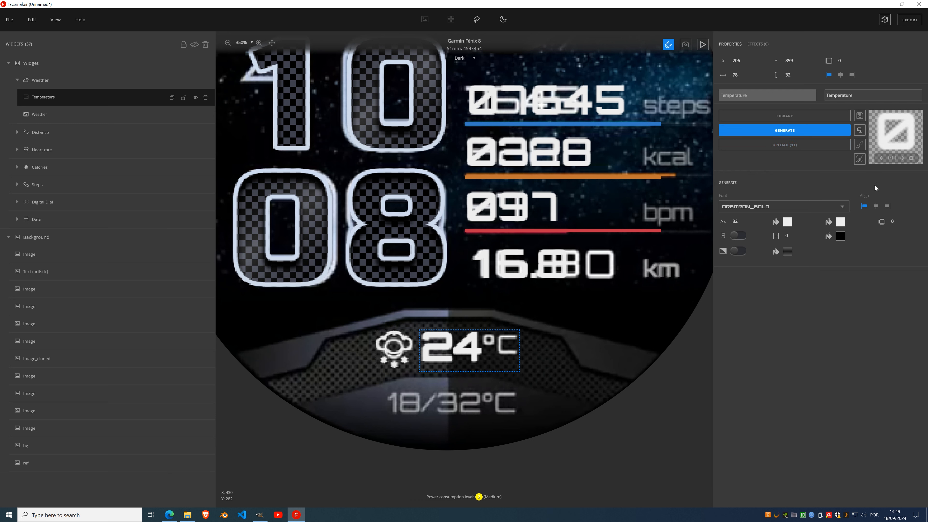
Centre the generated temperature digits, right-align the element's value, and reposition it over the reference 24 at X 183, Y 359.
{"action": "left_click", "coordinate": [829, 134]}
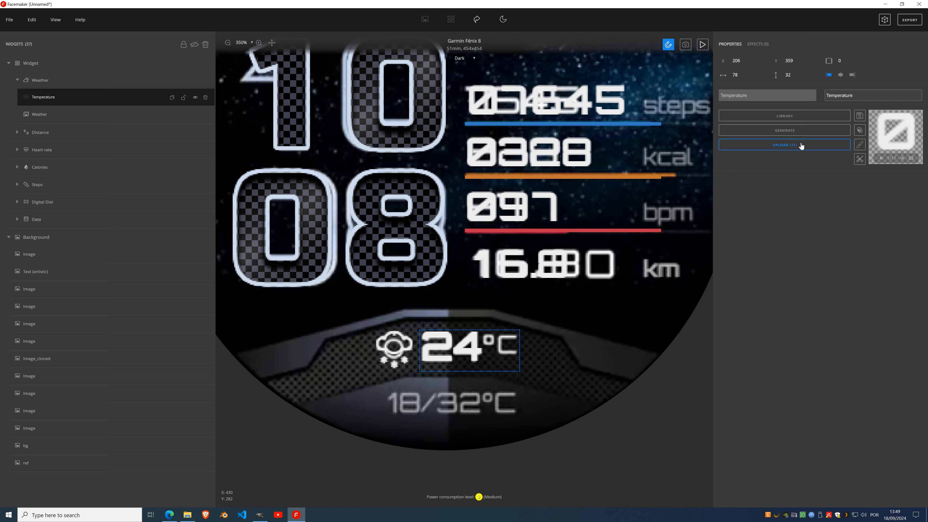
{"action": "left_click", "coordinate": [800, 134]}
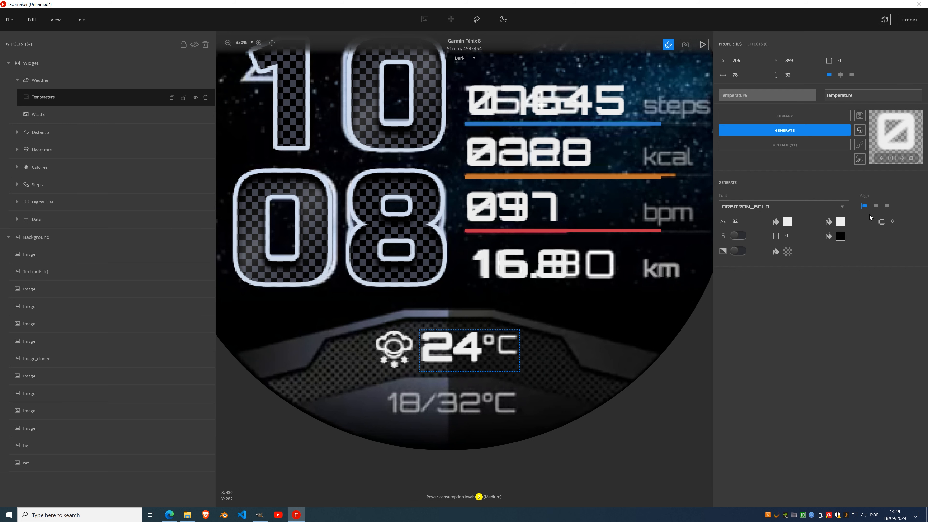
{"action": "left_click", "coordinate": [875, 206]}
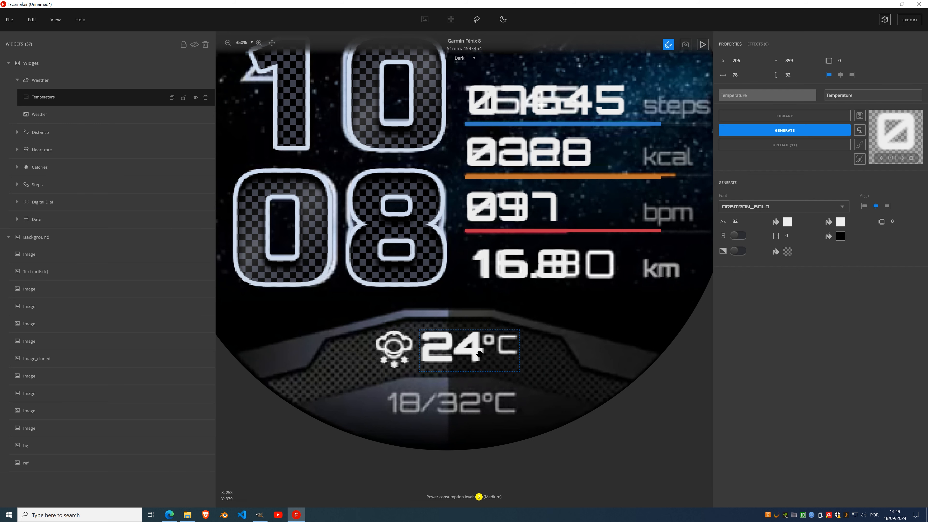
{"action": "left_click_drag", "start_coordinate": [479, 355], "coordinate": [481, 353]}
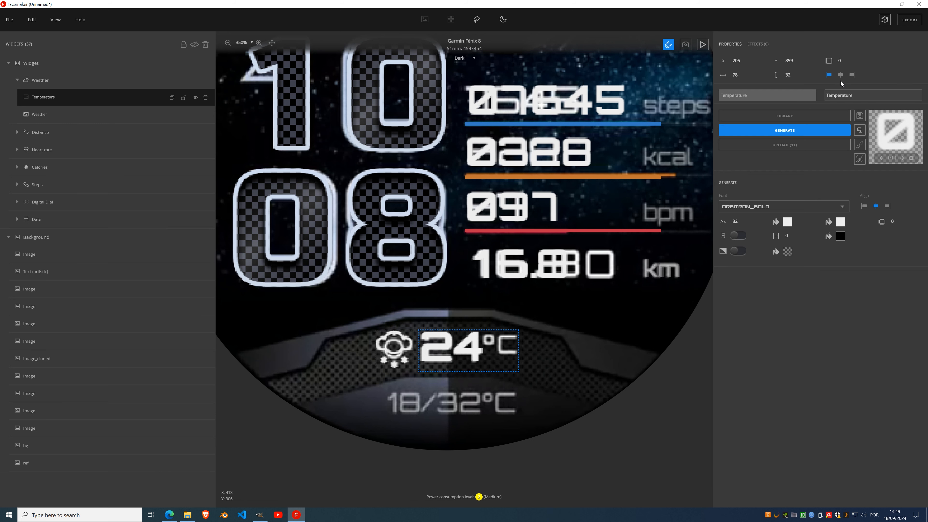
{"action": "left_click", "coordinate": [853, 76]}
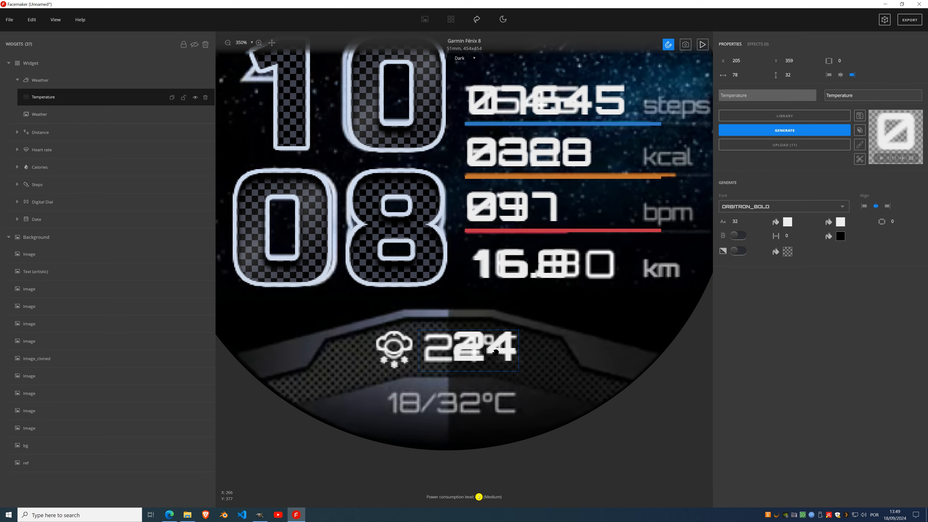
{"action": "left_click_drag", "start_coordinate": [495, 353], "coordinate": [468, 353]}
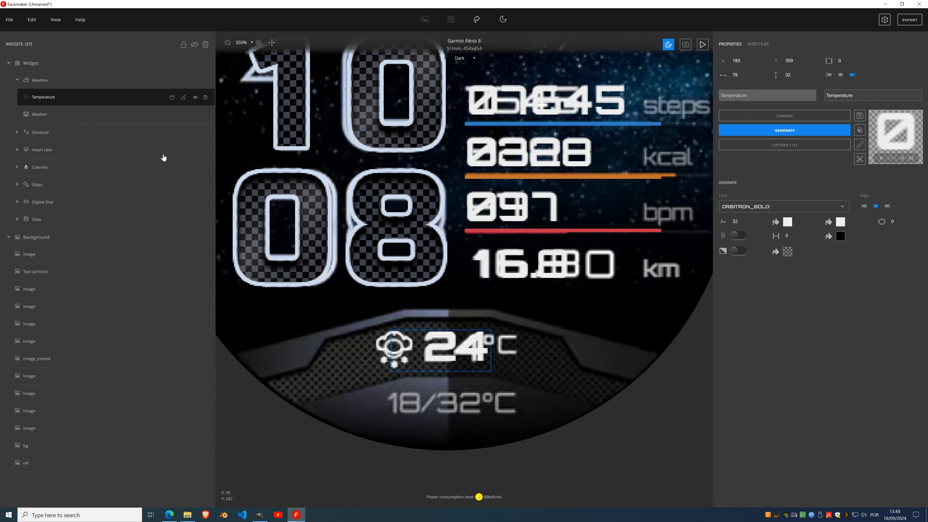
Hide the reference image and run the watch face simulation to check the weather icon and temperature, then stop it.
{"action": "left_click", "coordinate": [194, 240]}
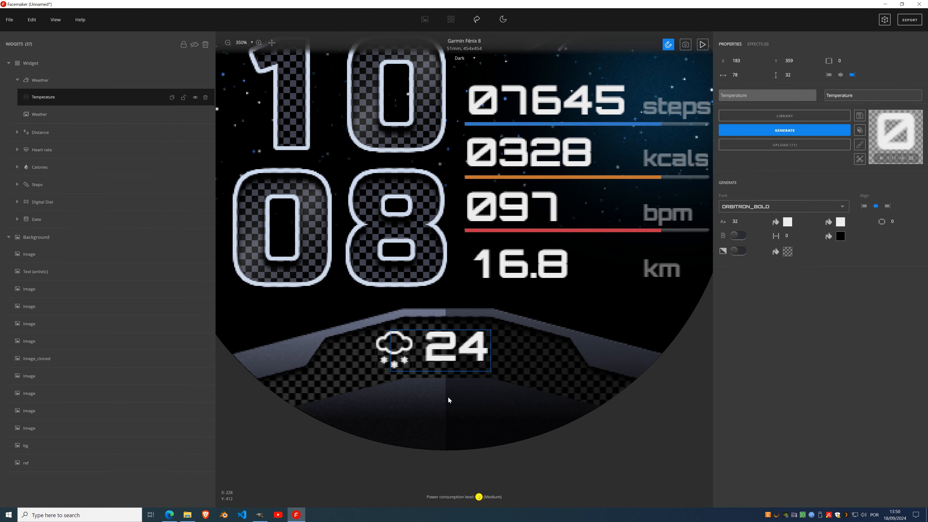
{"action": "left_click", "coordinate": [702, 47]}
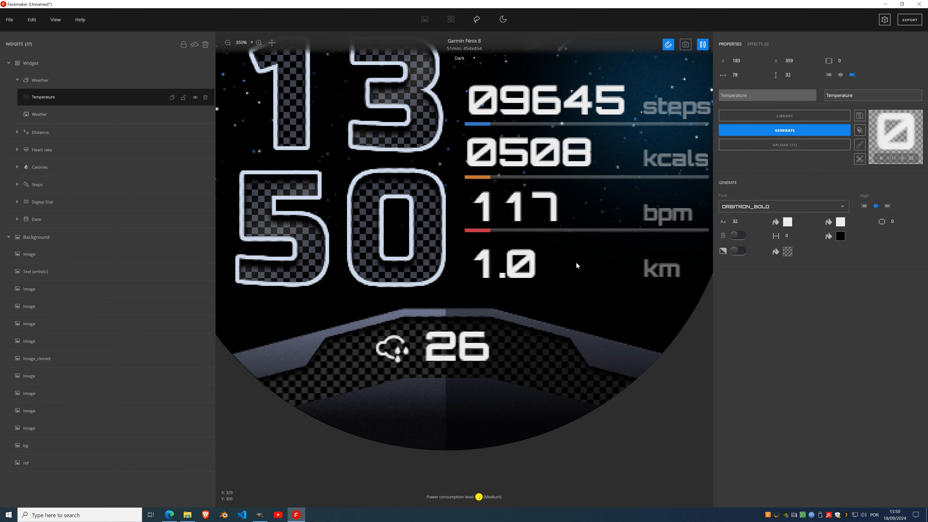
{"action": "scroll", "coordinate": [577, 262], "scroll_direction": "down", "scroll_amount": 5}
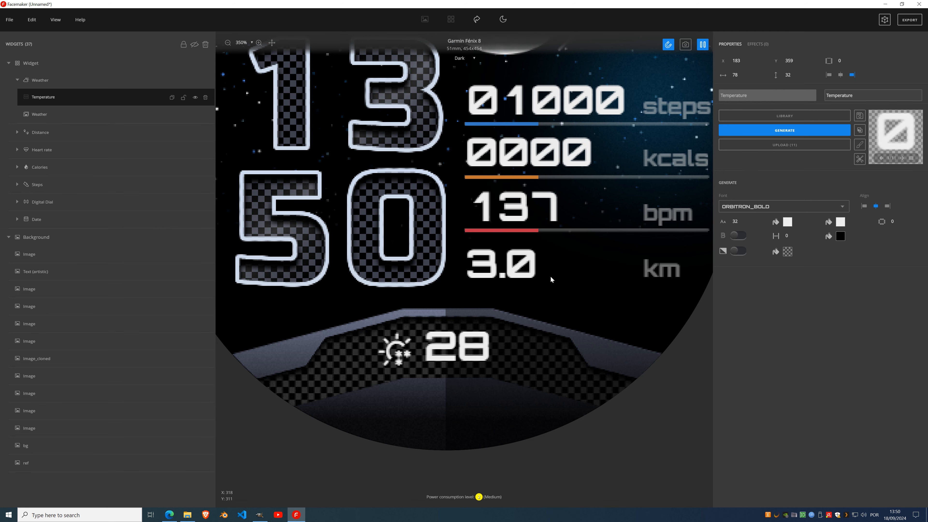
{"action": "scroll", "coordinate": [481, 236], "scroll_direction": "up", "scroll_amount": 4}
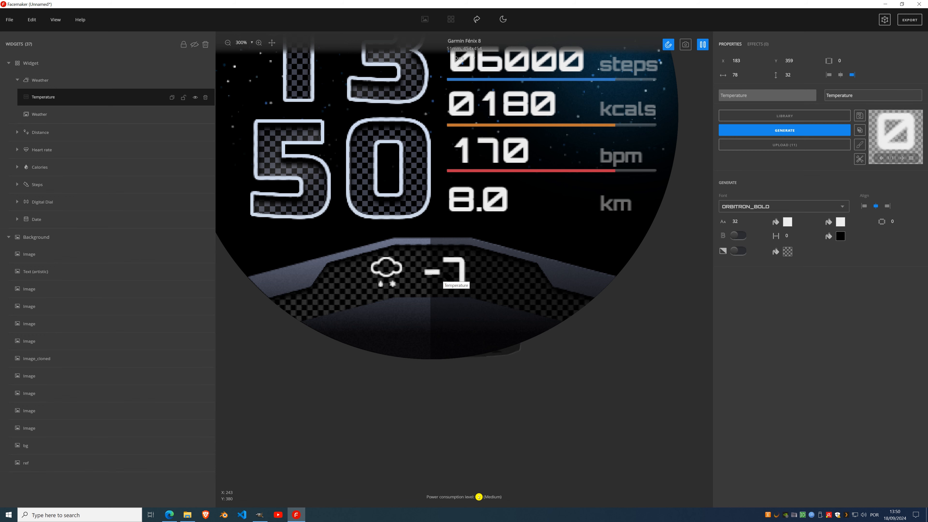
{"action": "key", "text": "space"}
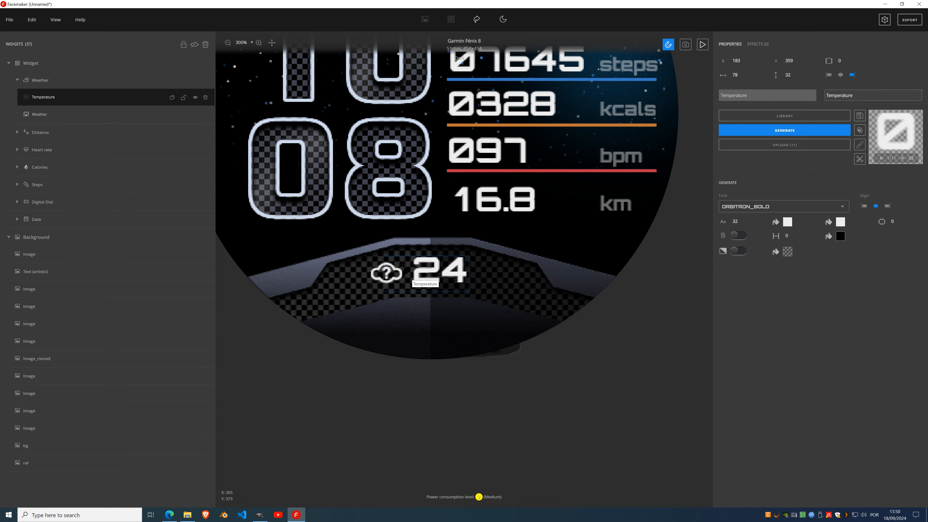
{"action": "scroll", "coordinate": [408, 278], "scroll_direction": "up", "scroll_amount": 3}
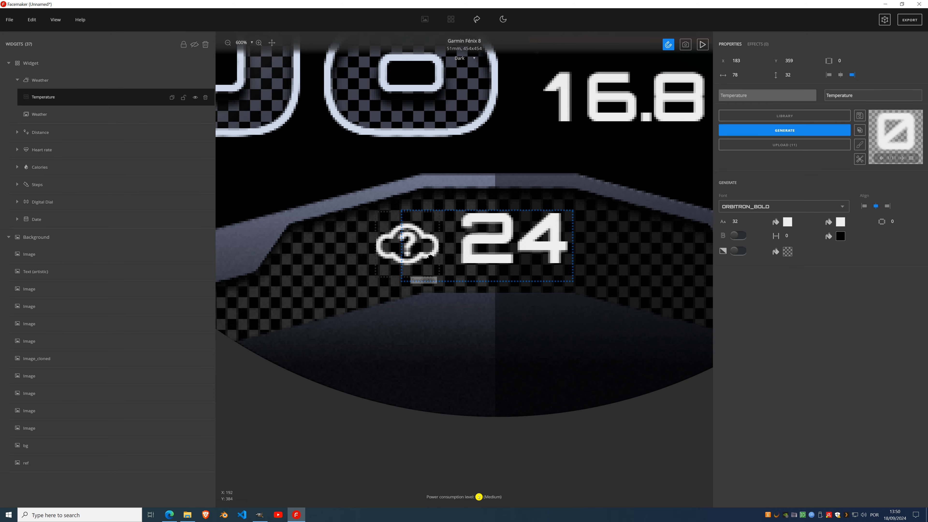
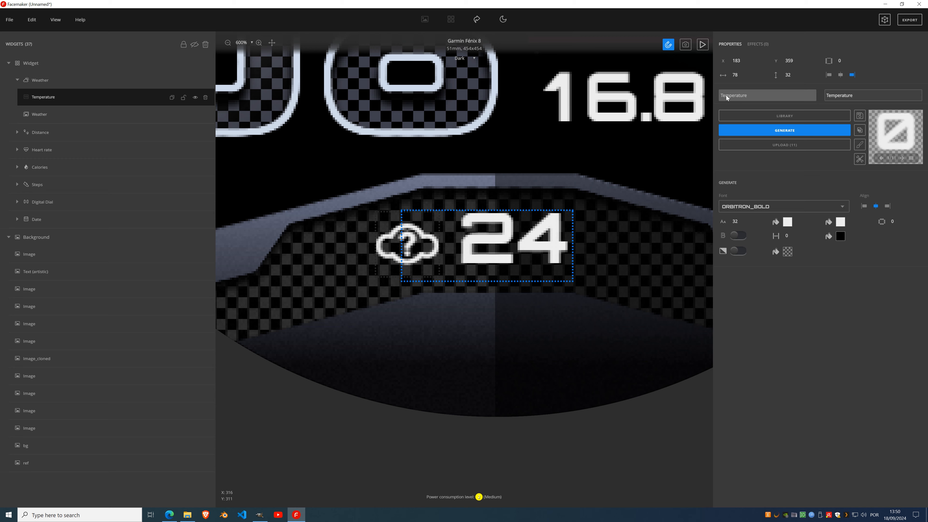
Add a Temperature type element to the Weather widget, generate it as single text images, and move it above the temperature to X 150, Y 324.
{"action": "left_click", "coordinate": [793, 133]}
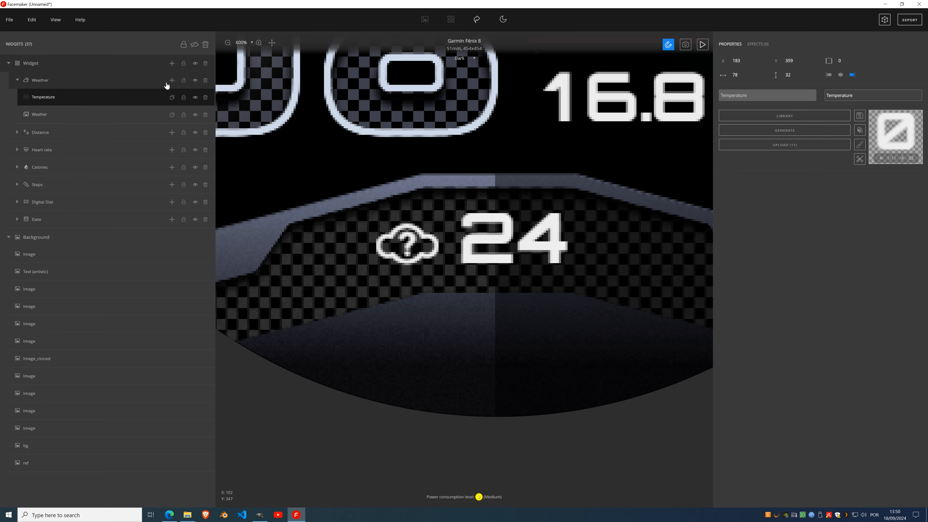
{"action": "left_click", "coordinate": [172, 80]}
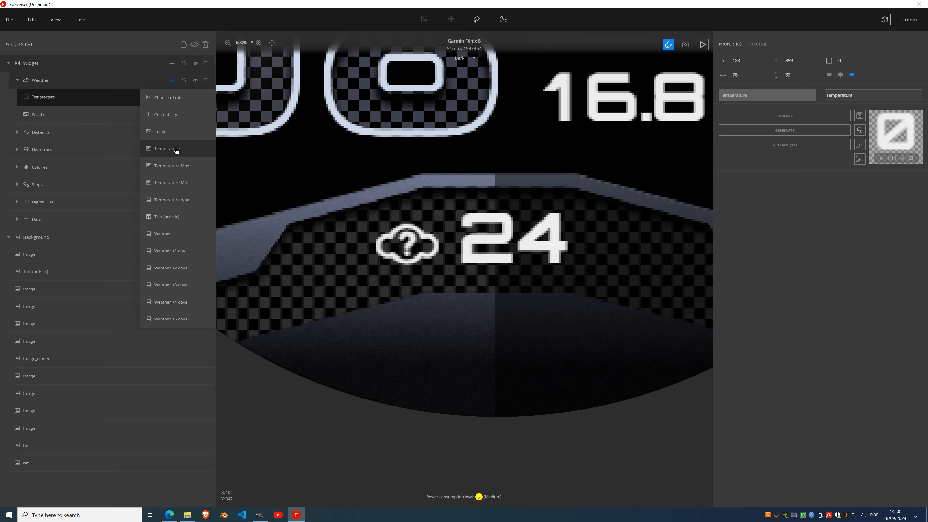
{"action": "left_click", "coordinate": [183, 200]}
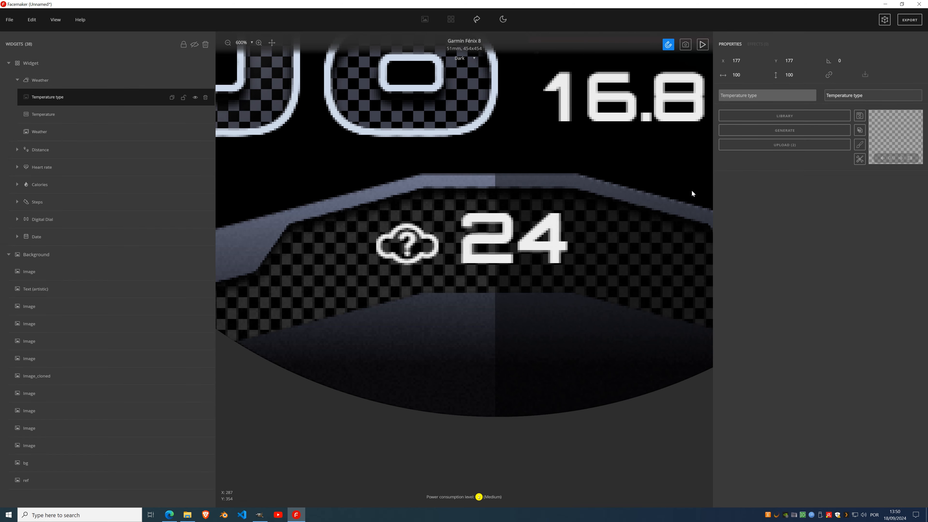
{"action": "scroll", "coordinate": [511, 164], "scroll_direction": "down", "scroll_amount": 5}
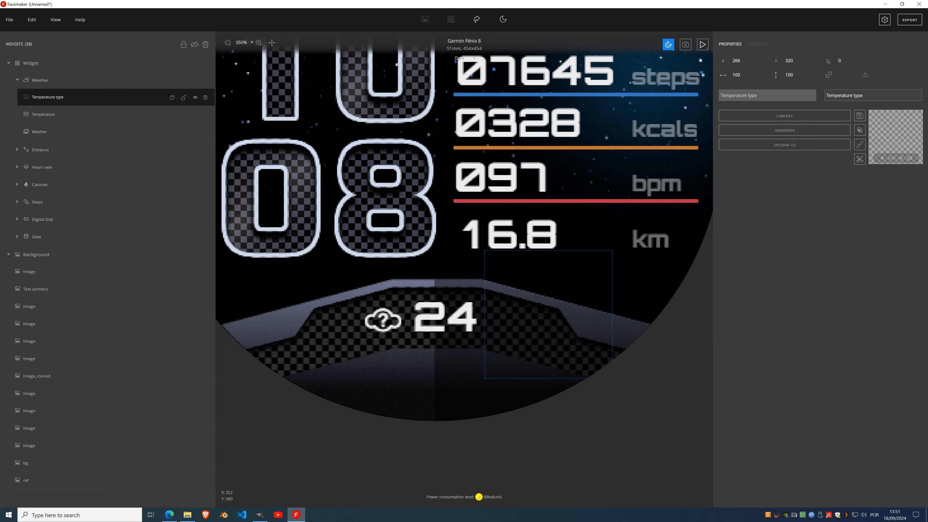
{"action": "left_click", "coordinate": [797, 132]}
{"action": "left_click_drag", "start_coordinate": [618, 276], "coordinate": [470, 282]}
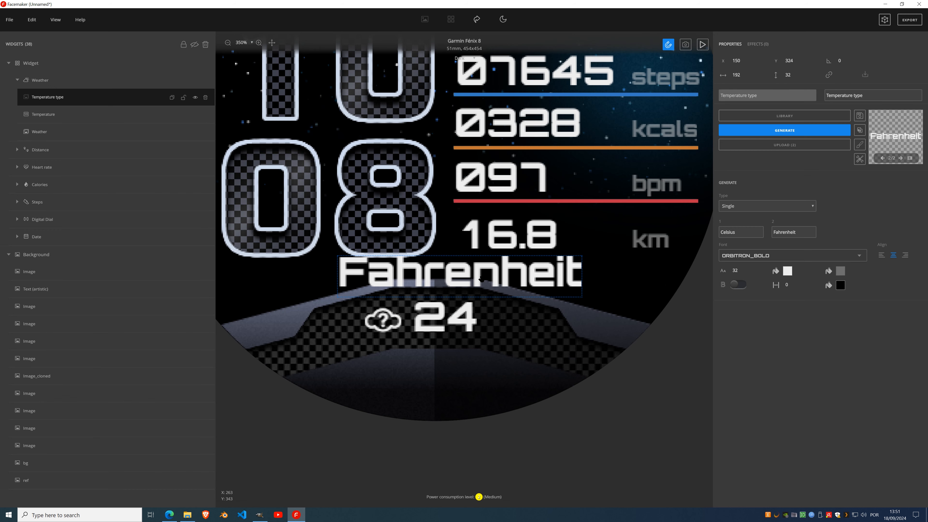
Replace the Celsius and Fahrenheit labels of the temperature type with °C and °F.
{"action": "double_click", "coordinate": [737, 234]}
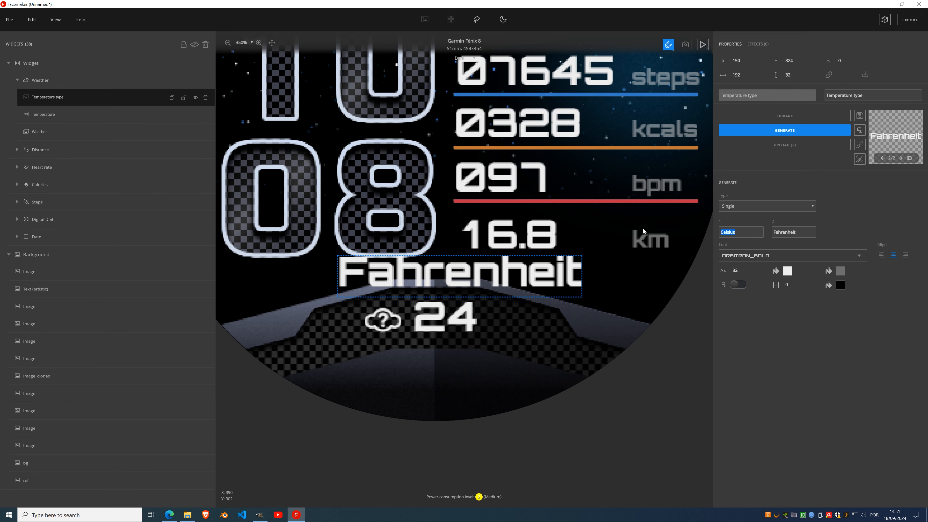
{"action": "type", "text": "°C"}
{"action": "key", "text": "Tab"}
{"action": "type", "text": "ç"}
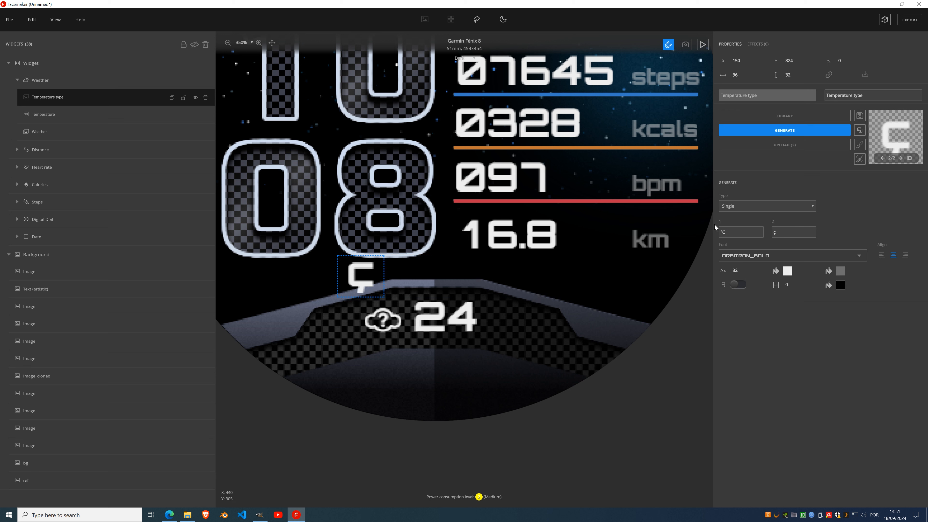
{"action": "key", "text": "BackSpace"}
{"action": "type", "text": "°F"}
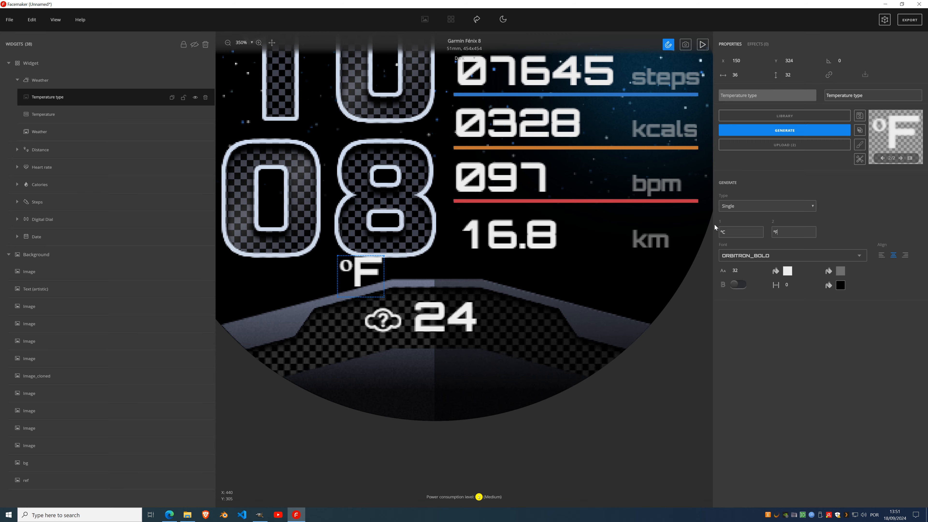
Reduce the temperature unit to size 19 and place it right beside the temperature digits at X 261, Y 360.
{"action": "left_click_drag", "start_coordinate": [365, 273], "coordinate": [514, 320]}
{"action": "scroll", "coordinate": [514, 320], "scroll_direction": "up", "scroll_amount": 5}
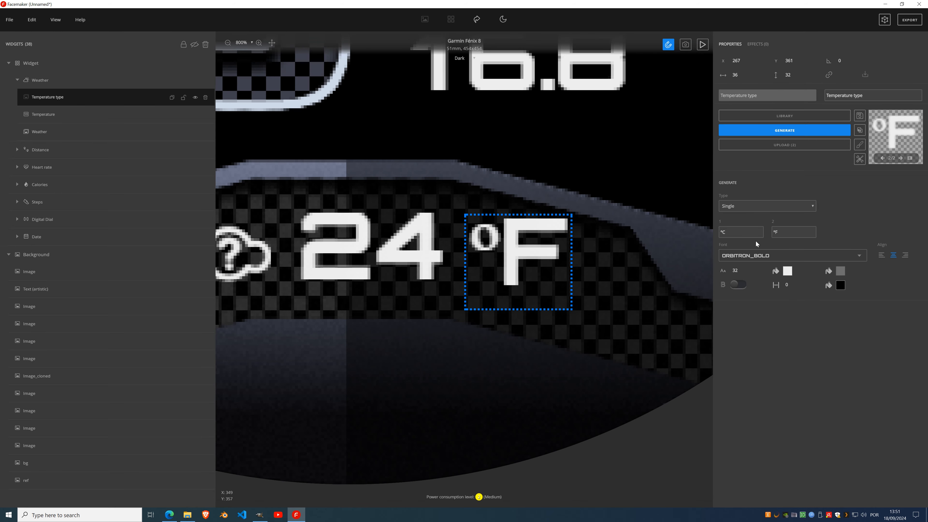
{"action": "scroll", "coordinate": [749, 274], "scroll_direction": "down", "scroll_amount": 12}
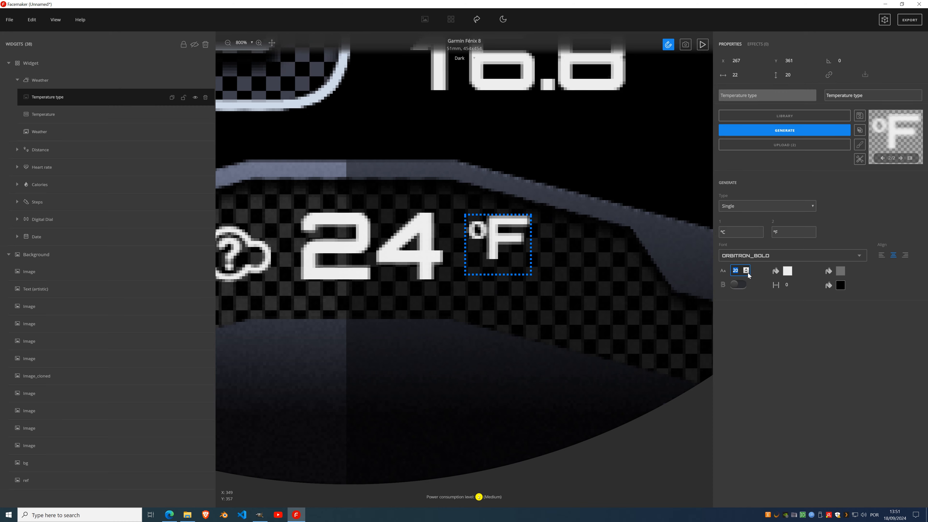
{"action": "scroll", "coordinate": [749, 273], "scroll_direction": "down", "scroll_amount": 1}
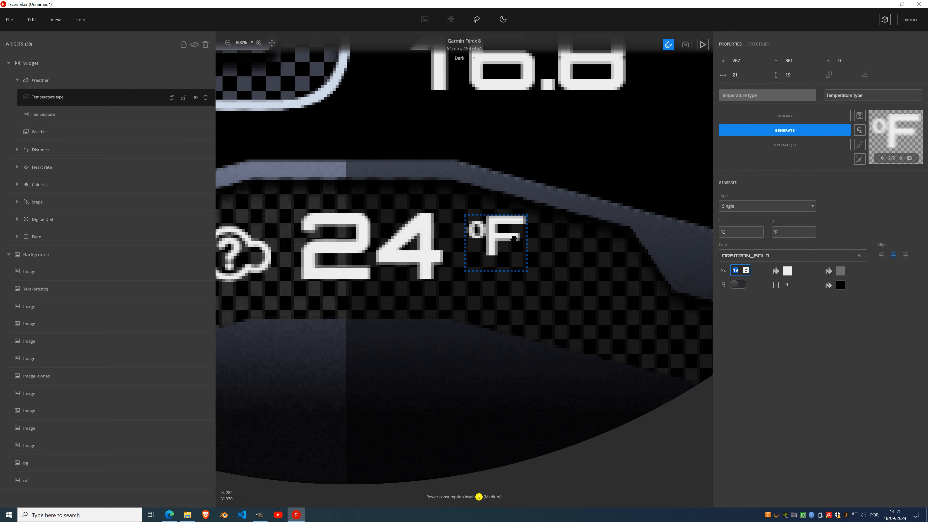
{"action": "left_click_drag", "start_coordinate": [512, 238], "coordinate": [492, 237]}
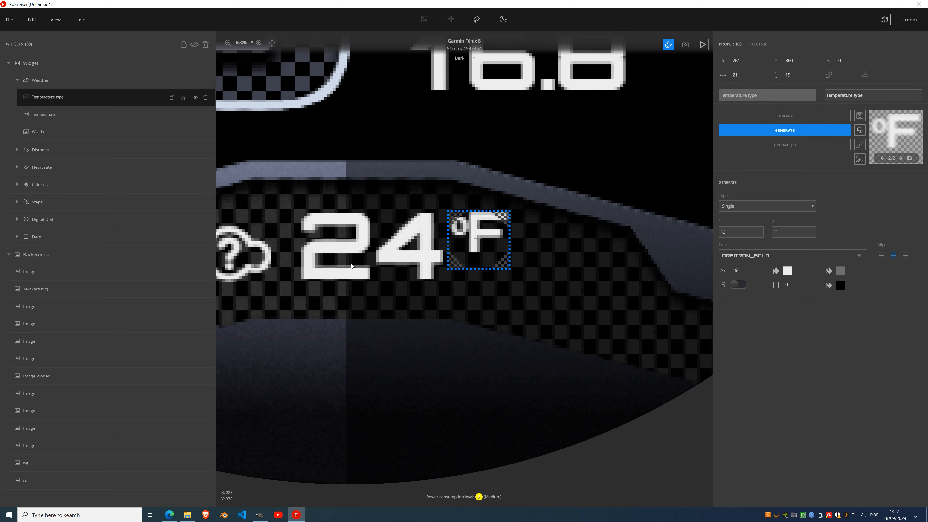
{"action": "scroll", "coordinate": [352, 266], "scroll_direction": "down", "scroll_amount": 2}
{"action": "scroll", "coordinate": [352, 266], "scroll_direction": "down", "scroll_amount": 1}
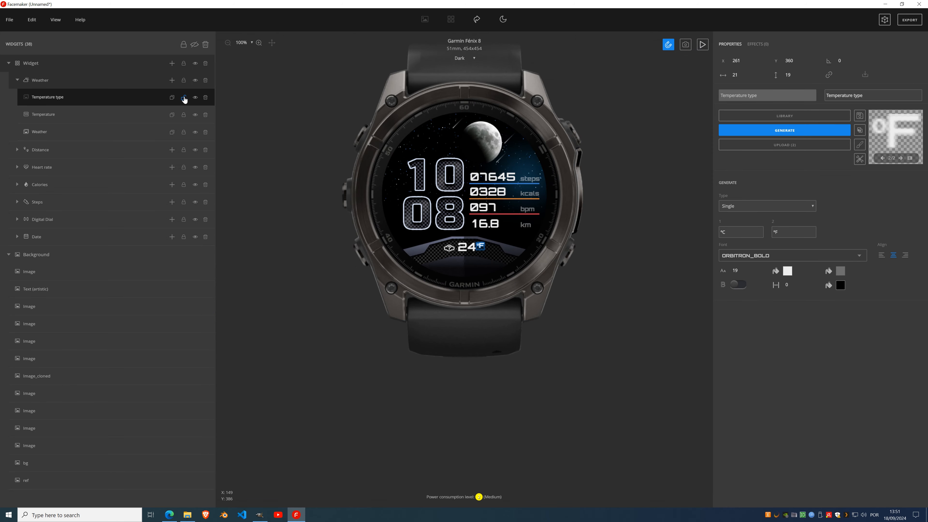
Run the watch face simulation to check the temperature unit beside the digits, and stop it.
{"action": "left_click", "coordinate": [703, 46]}
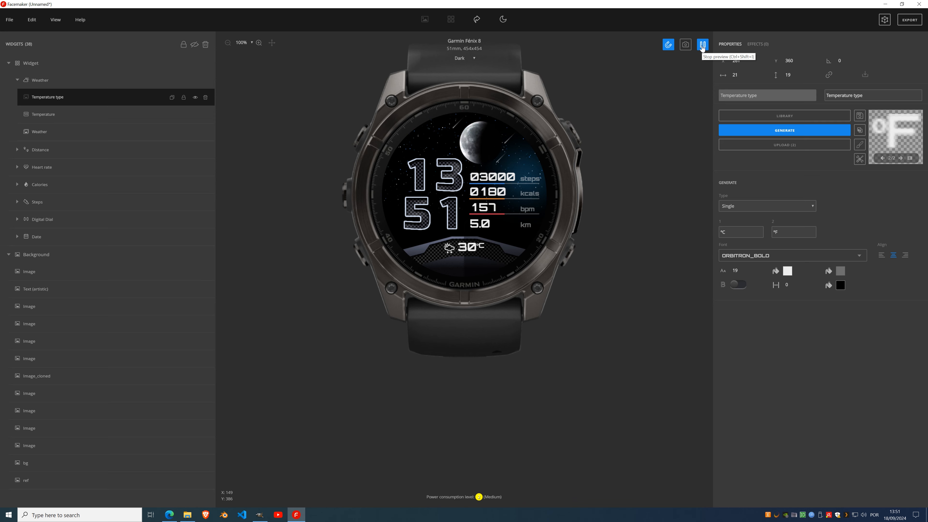
{"action": "left_click", "coordinate": [702, 45]}
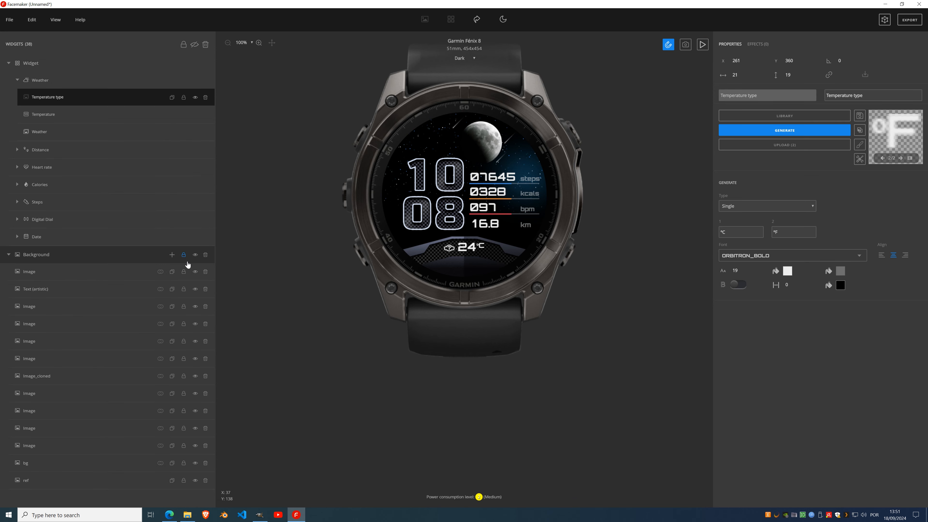
Hide the Background layers and show only the reference image behind the widgets, focusing on the weather area.
{"action": "left_click", "coordinate": [195, 257]}
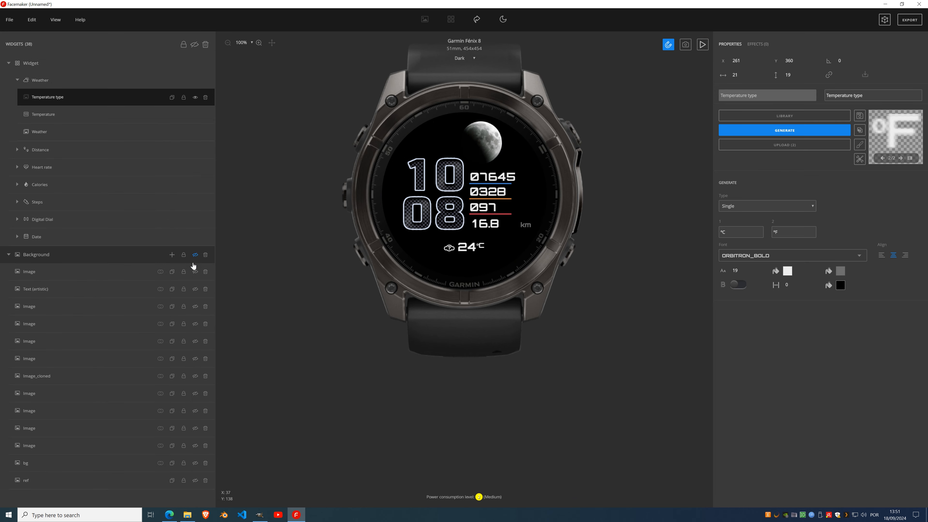
{"action": "left_click", "coordinate": [194, 481]}
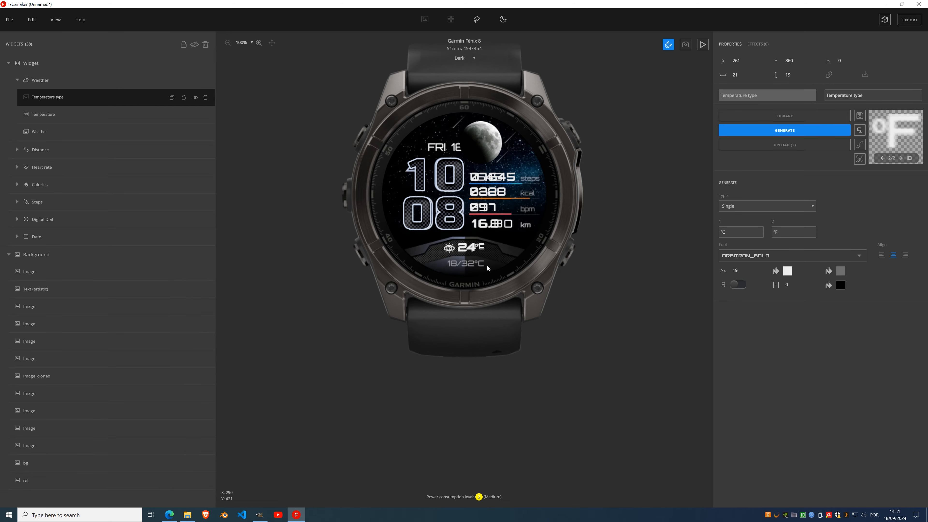
{"action": "scroll", "coordinate": [472, 267], "scroll_direction": "up", "scroll_amount": 7}
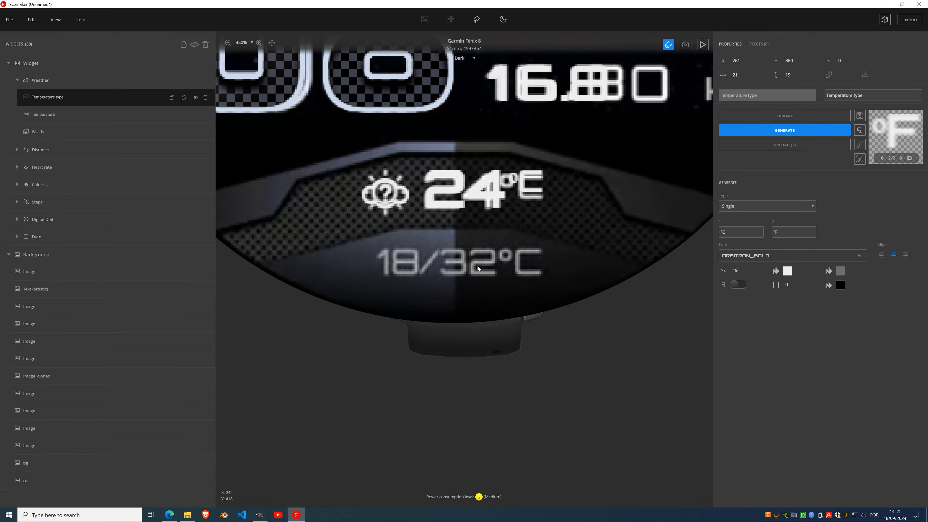
Add a Temperature Max element to the Weather widget, generate its digits, and move it onto the reference's min/max line at X 218, Y 408.
{"action": "left_click", "coordinate": [172, 80]}
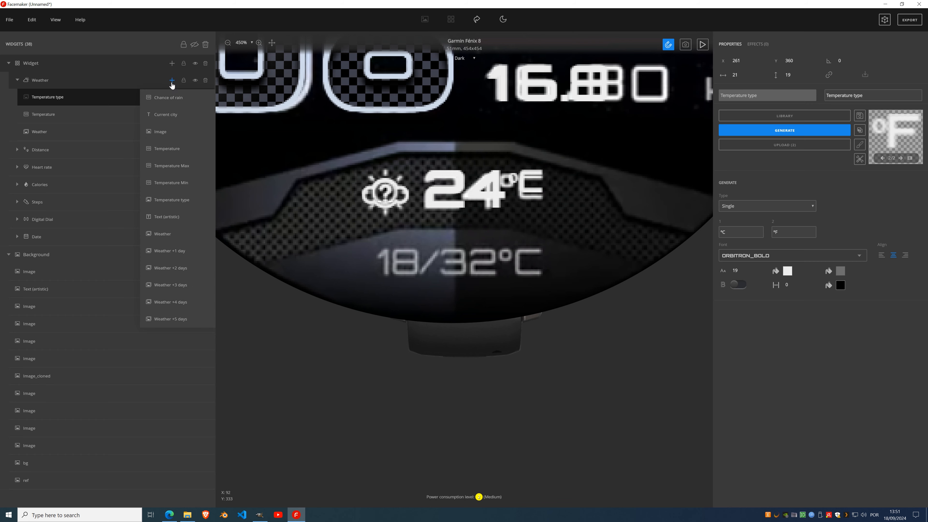
{"action": "left_click", "coordinate": [177, 166]}
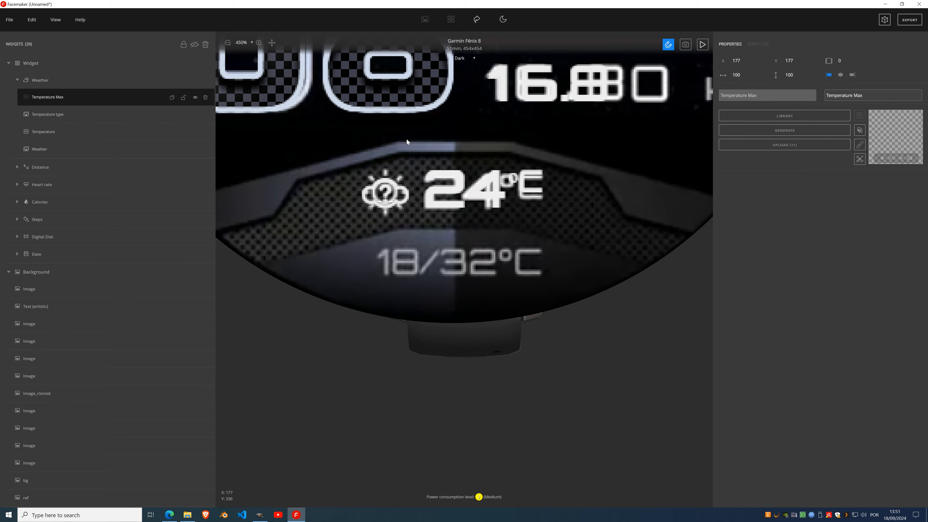
{"action": "left_click_drag", "start_coordinate": [475, 139], "coordinate": [465, 255]}
{"action": "left_click_drag", "start_coordinate": [425, 124], "coordinate": [559, 331]}
{"action": "left_click", "coordinate": [784, 139]}
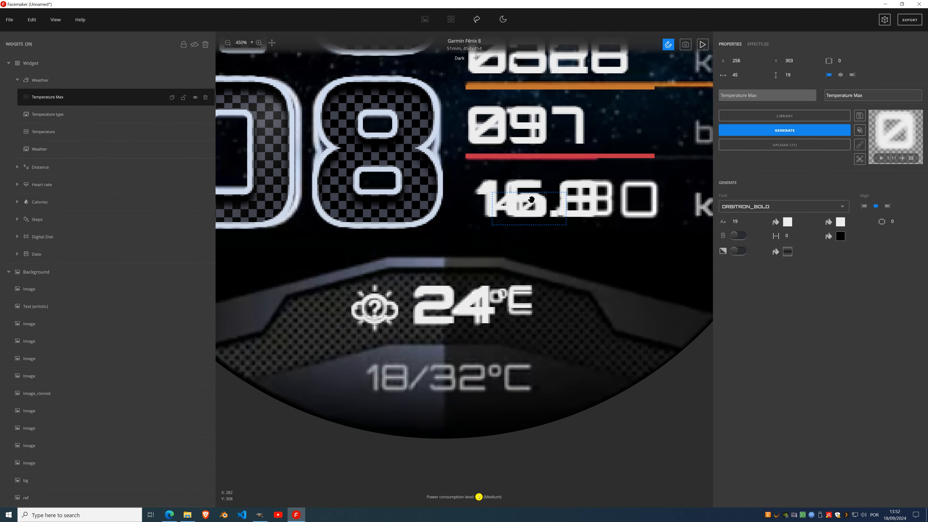
{"action": "left_click_drag", "start_coordinate": [518, 210], "coordinate": [453, 382]}
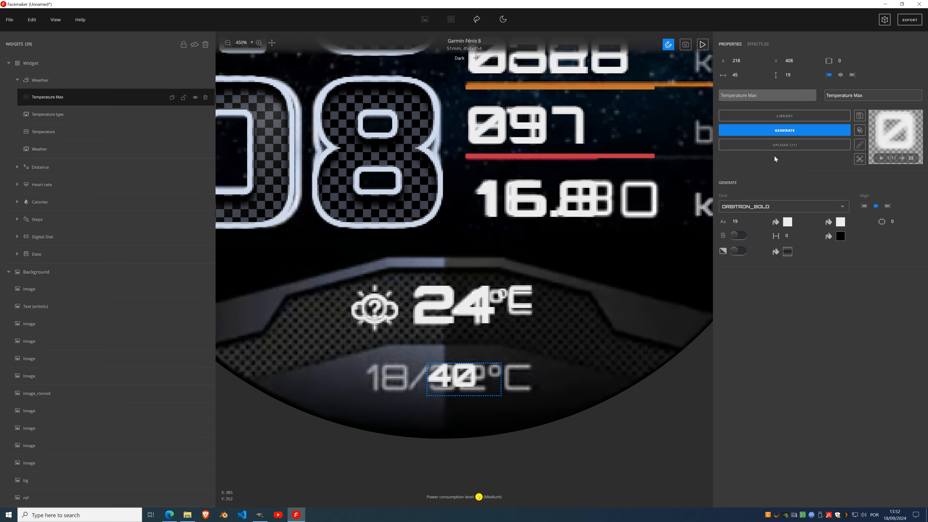
Set the maximum temperature's font size to 23 and reposition it over the reference's high value at X 235, Y 408.
{"action": "left_click", "coordinate": [747, 221]}
{"action": "left_click", "coordinate": [747, 220]}
{"action": "left_click", "coordinate": [747, 221]}
{"action": "left_click", "coordinate": [747, 220]}
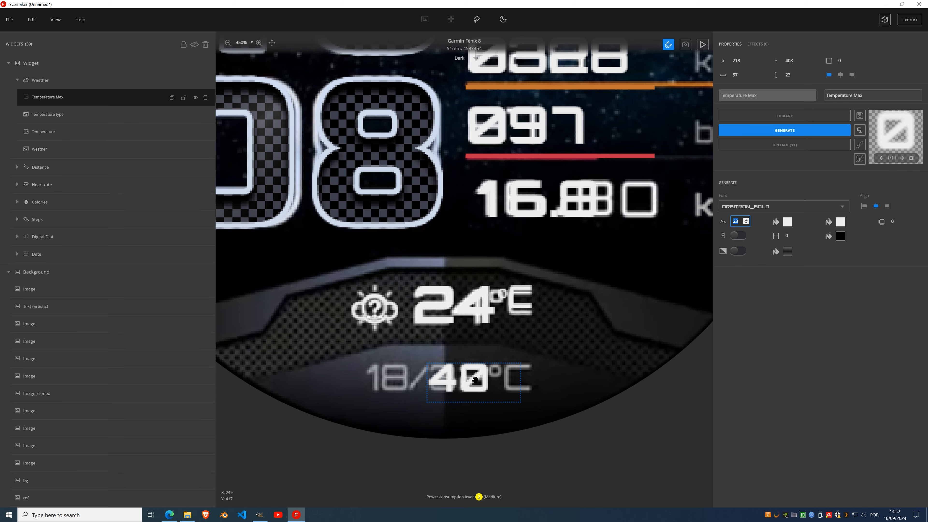
{"action": "left_click_drag", "start_coordinate": [472, 381], "coordinate": [495, 381]}
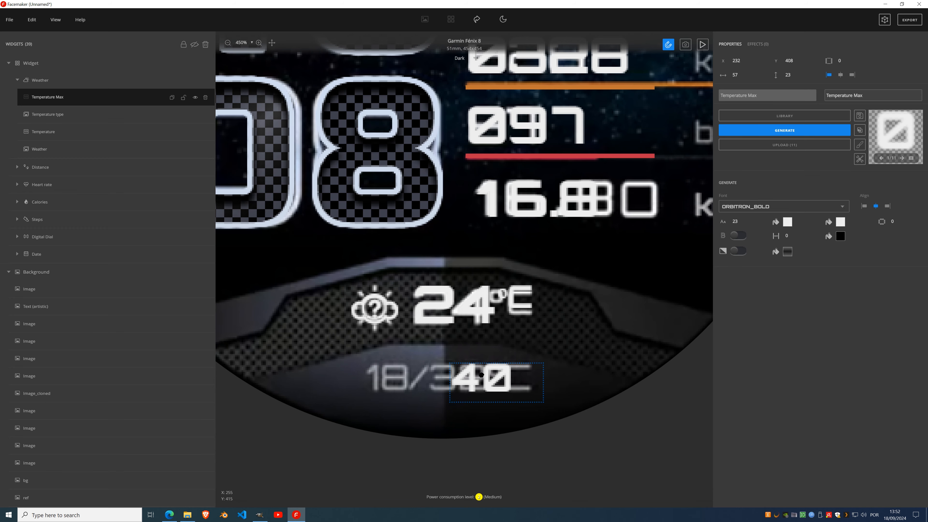
{"action": "mouse_move", "coordinate": [480, 376]}
{"action": "left_mouse_down"}
{"action": "mouse_move", "coordinate": [327, 361]}
{"action": "mouse_move", "coordinate": [535, 374]}
{"action": "mouse_move", "coordinate": [498, 373]}
{"action": "left_mouse_up"}
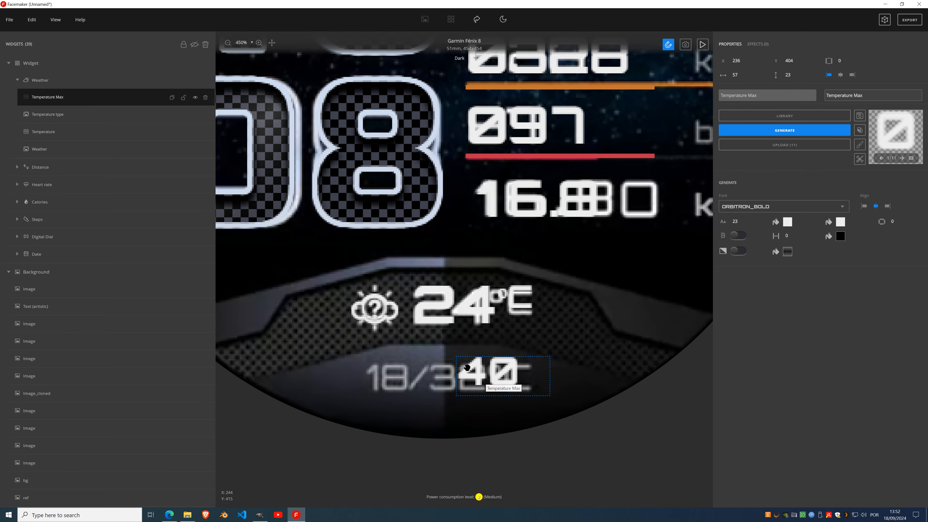
{"action": "left_click_drag", "start_coordinate": [498, 370], "coordinate": [496, 378]}
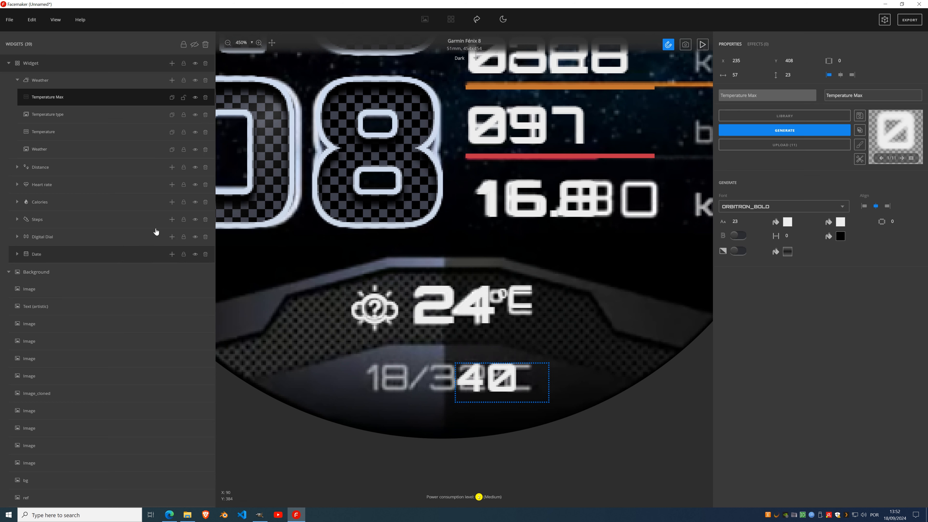
Add a Temperature Min element to the Weather widget, generate its digits, and move it beside the reference's low value at X 132, Y 398.
{"action": "left_click", "coordinate": [172, 80]}
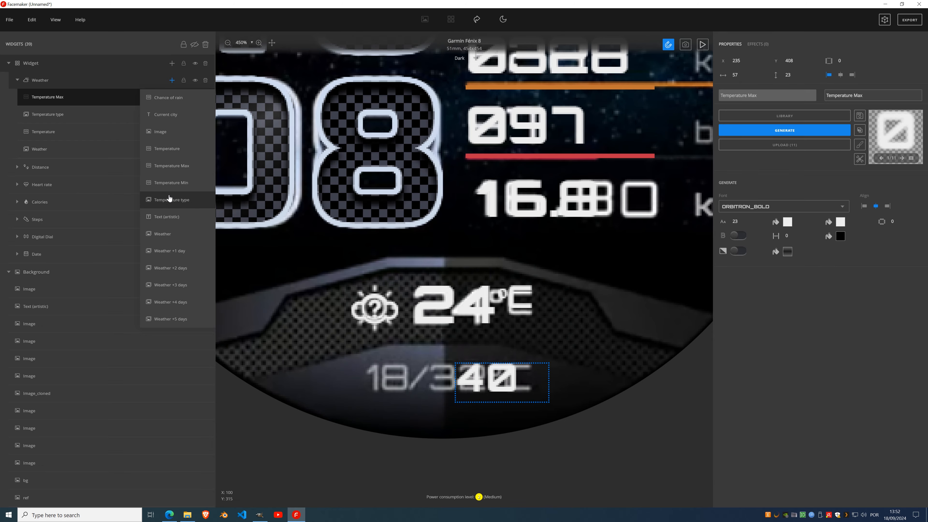
{"action": "left_click", "coordinate": [177, 183]}
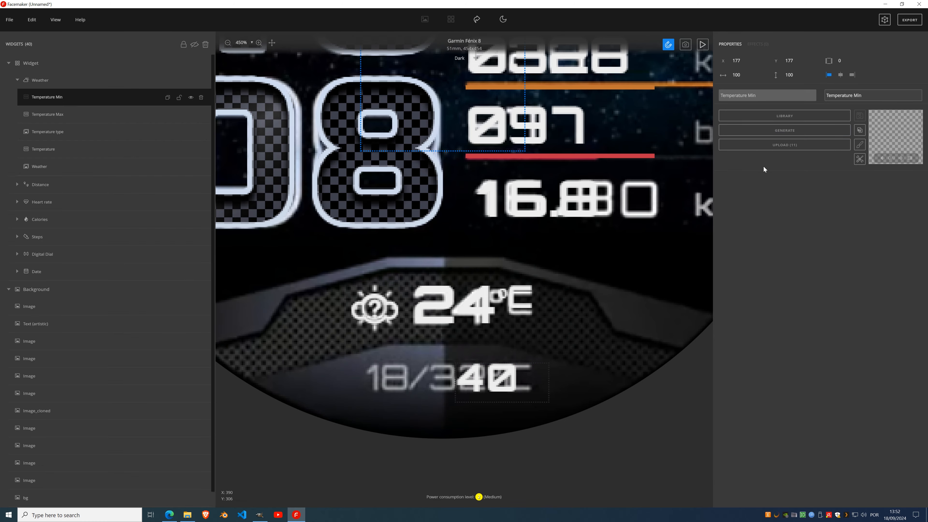
{"action": "left_click", "coordinate": [777, 133]}
{"action": "scroll", "coordinate": [487, 204], "scroll_direction": "down", "scroll_amount": 3}
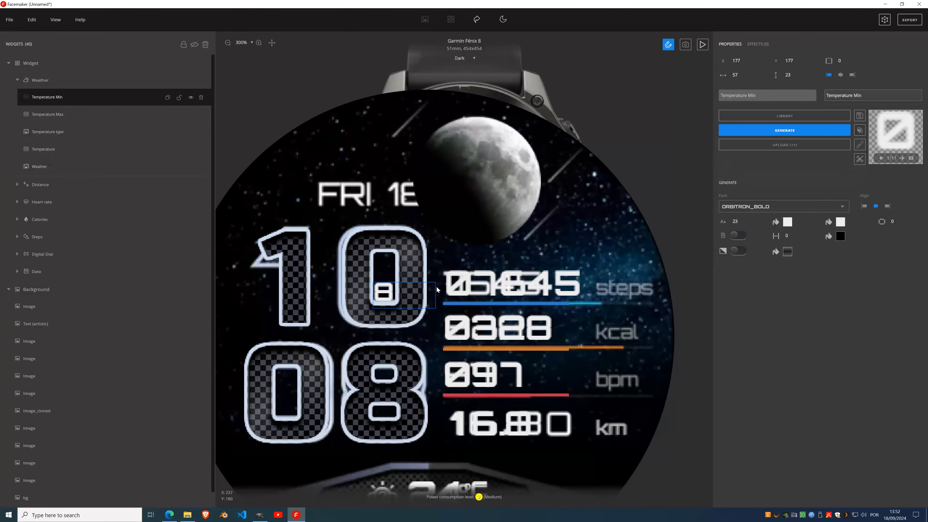
{"action": "left_click_drag", "start_coordinate": [402, 294], "coordinate": [390, 391]}
{"action": "scroll", "coordinate": [389, 391], "scroll_direction": "down", "scroll_amount": 5}
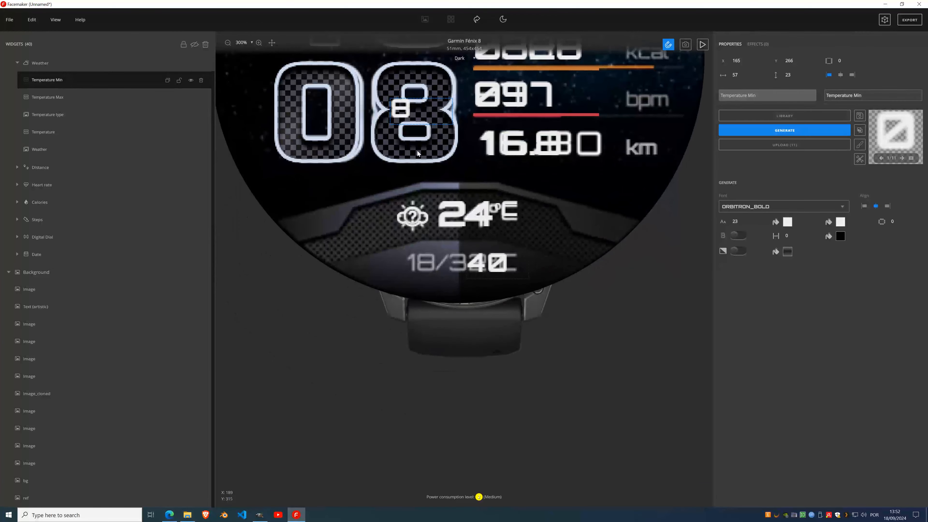
{"action": "left_click_drag", "start_coordinate": [410, 117], "coordinate": [373, 261]}
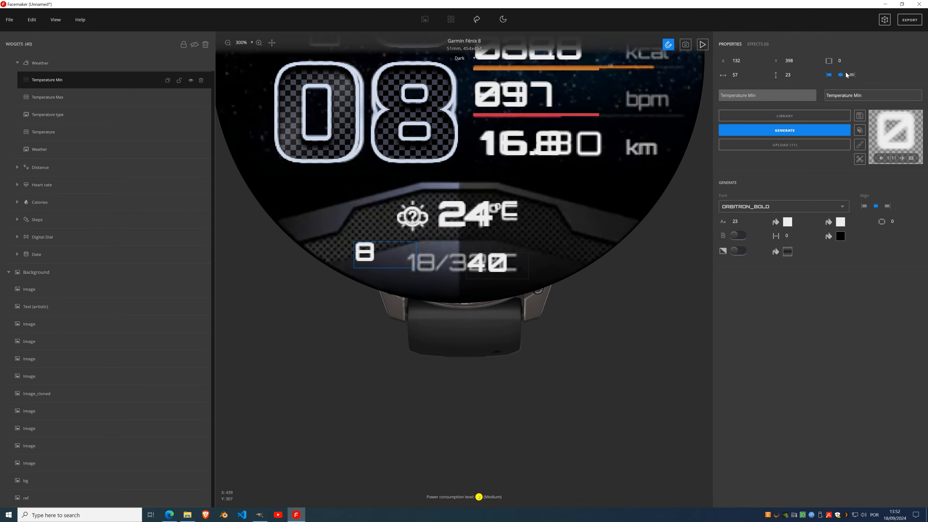
Right-align the minimum temperature and place it level with the maximum temperature at X 162, Y 408.
{"action": "left_click", "coordinate": [852, 75]}
{"action": "scroll", "coordinate": [503, 246], "scroll_direction": "up", "scroll_amount": 5}
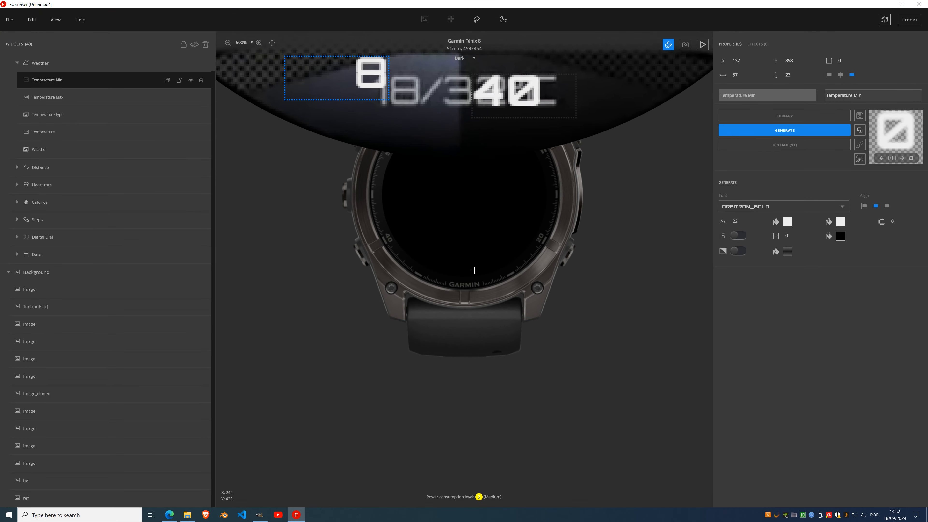
{"action": "left_click_drag", "start_coordinate": [467, 169], "coordinate": [468, 346]}
{"action": "left_click_drag", "start_coordinate": [271, 308], "coordinate": [397, 335]}
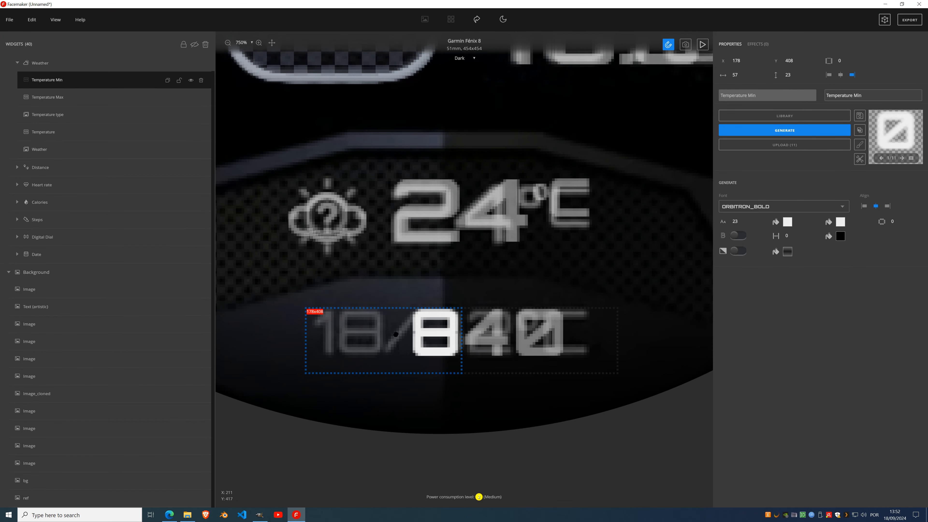
{"action": "key", "text": "Left"}
{"action": "key", "text": "Left"}
{"action": "key", "text": "Left"}
{"action": "key", "text": "Left"}
{"action": "key", "text": "Left"}
{"action": "key", "text": "Left"}
{"action": "key", "text": "Left"}
{"action": "key", "text": "Left"}
{"action": "key", "text": "Left"}
{"action": "key", "text": "Left"}
{"action": "key", "text": "Left"}
{"action": "key", "text": "Left"}
{"action": "key", "text": "Left"}
{"action": "key", "text": "Left"}
{"action": "key", "text": "Left"}
{"action": "key", "text": "Left"}
{"action": "key", "text": "Left"}
{"action": "key", "text": "Left"}
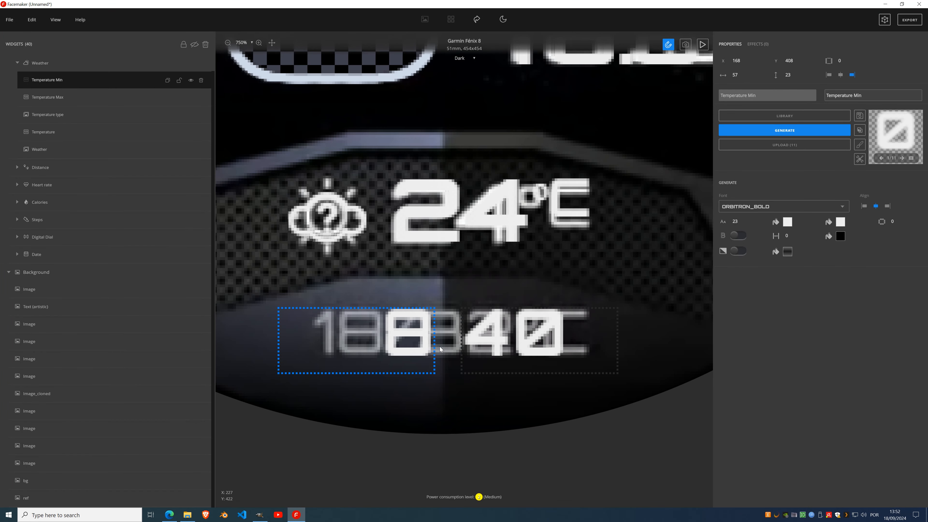
{"action": "key", "text": "Right"}
{"action": "key", "text": "Right"}
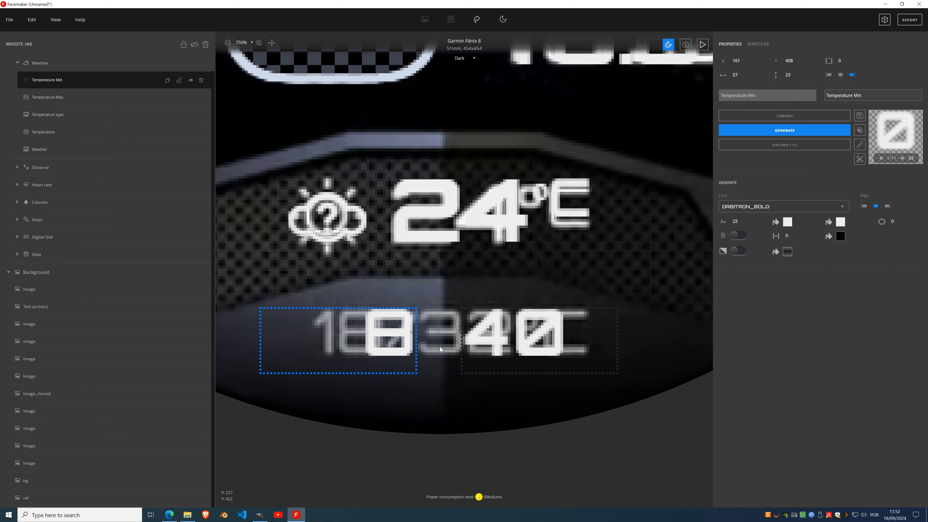
Add an artistic text "/" to the Background group and place it between the minimum and maximum temperatures at X 223, Y 408.
{"action": "scroll", "coordinate": [453, 192], "scroll_direction": "down", "scroll_amount": 13}
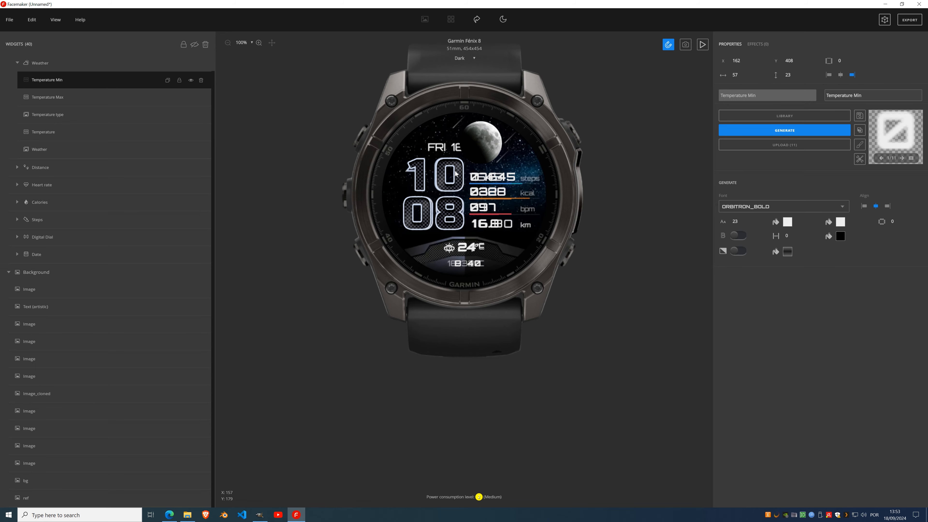
{"action": "scroll", "coordinate": [466, 266], "scroll_direction": "up", "scroll_amount": 5}
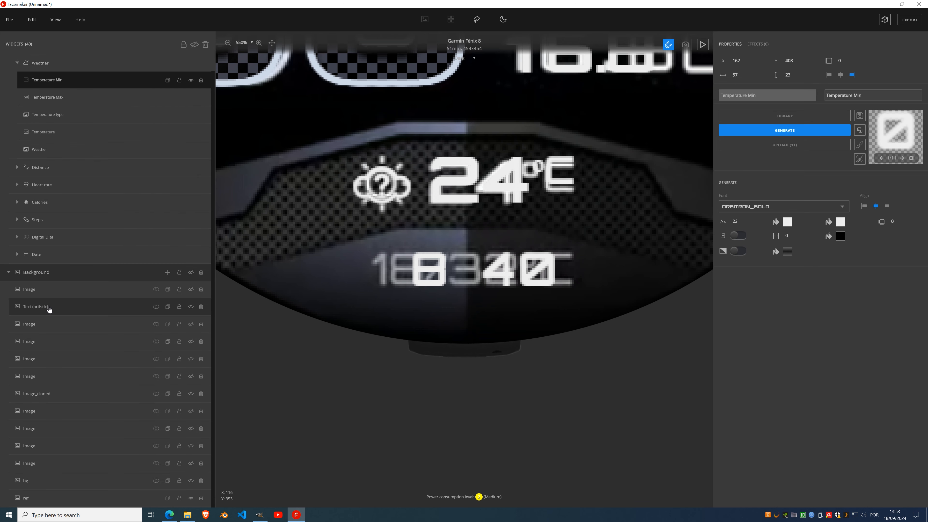
{"action": "left_click", "coordinate": [50, 273]}
{"action": "left_click", "coordinate": [167, 272]}
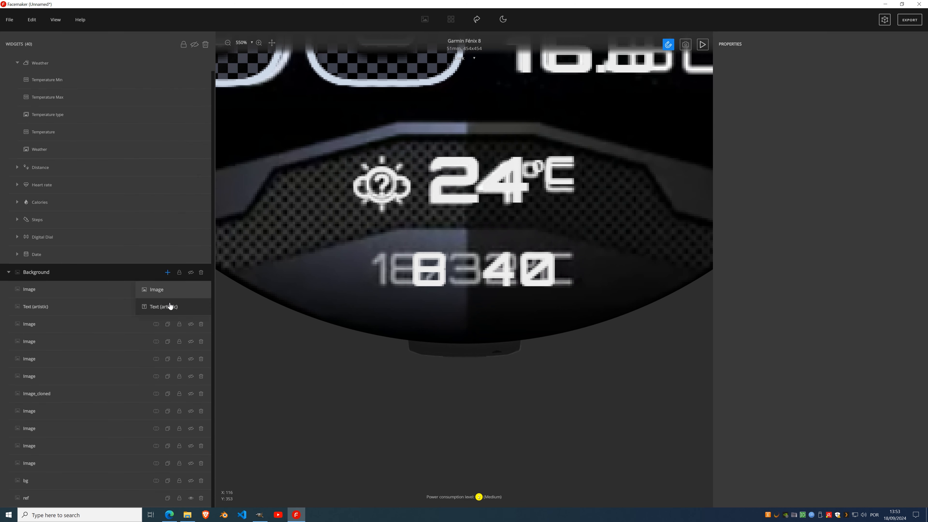
{"action": "left_click", "coordinate": [170, 307]}
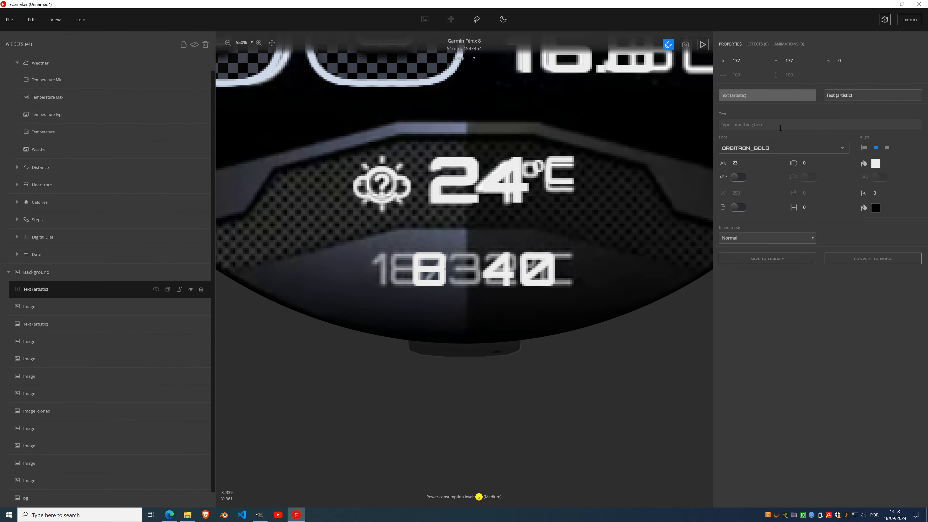
{"action": "type", "text": "/"}
{"action": "left_click_drag", "start_coordinate": [479, 129], "coordinate": [439, 282]}
{"action": "scroll", "coordinate": [421, 146], "scroll_direction": "down", "scroll_amount": 2}
{"action": "left_click_drag", "start_coordinate": [410, 55], "coordinate": [469, 441]}
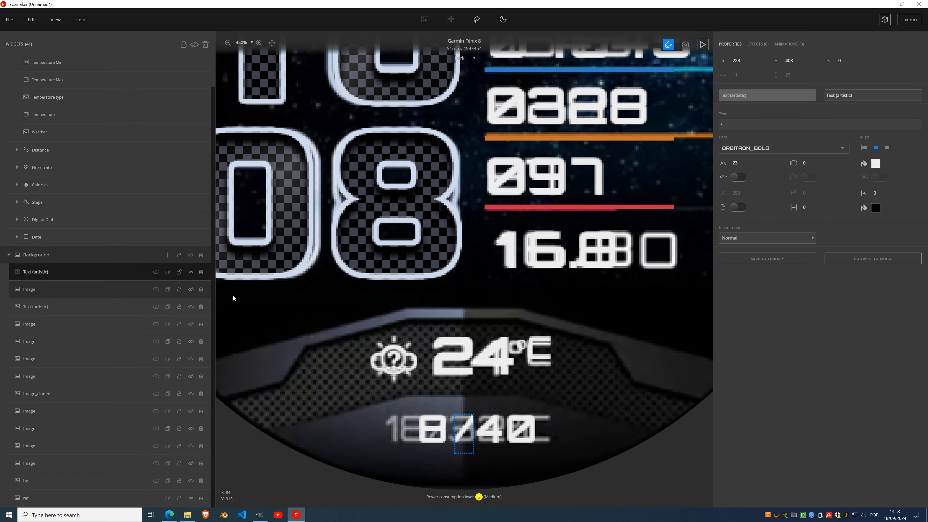
Show the Background layers again and shift the slash between the two temperatures to X 221.
{"action": "left_click", "coordinate": [192, 257]}
{"action": "scroll", "coordinate": [489, 291], "scroll_direction": "down", "scroll_amount": 7}
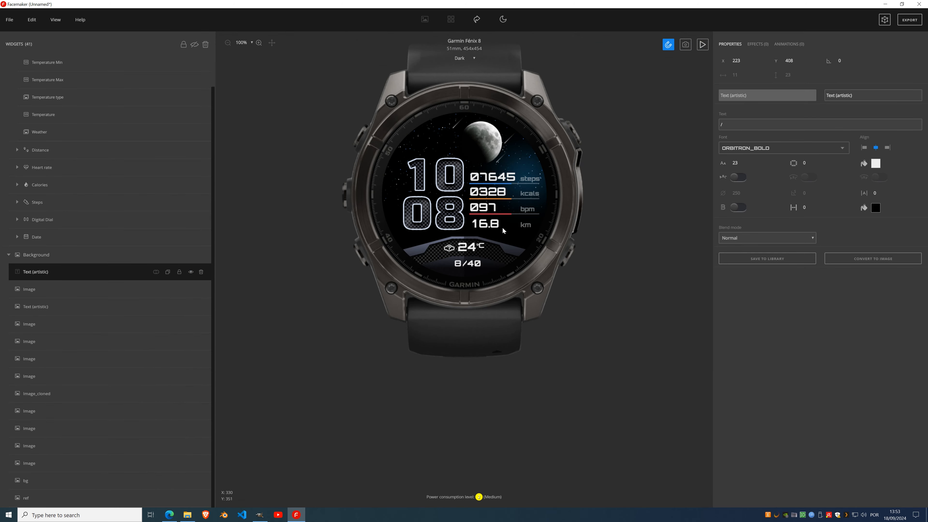
{"action": "scroll", "coordinate": [462, 239], "scroll_direction": "up", "scroll_amount": 9}
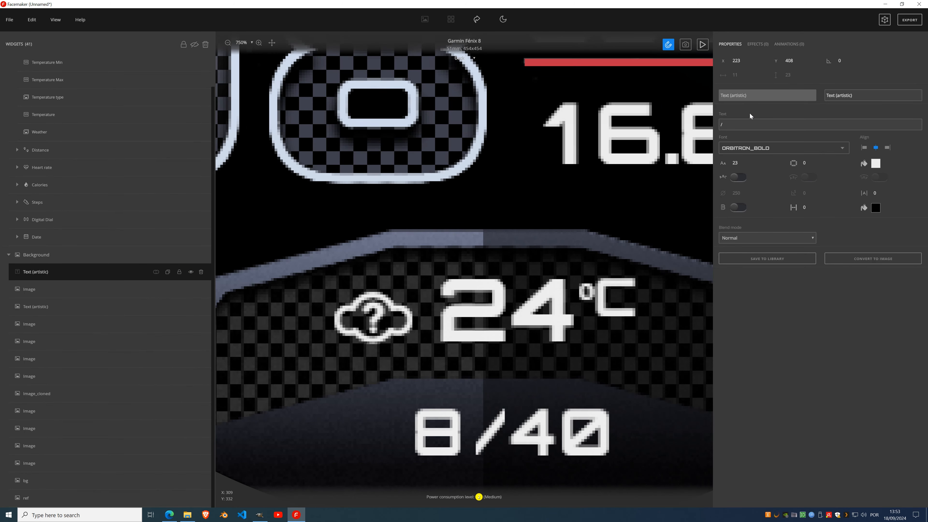
{"action": "left_click", "coordinate": [747, 63]}
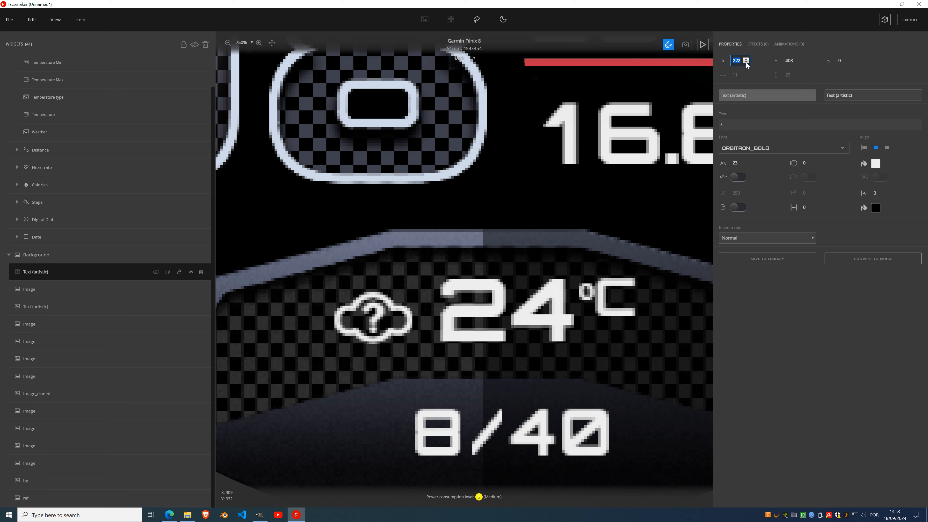
{"action": "left_click", "coordinate": [747, 63]}
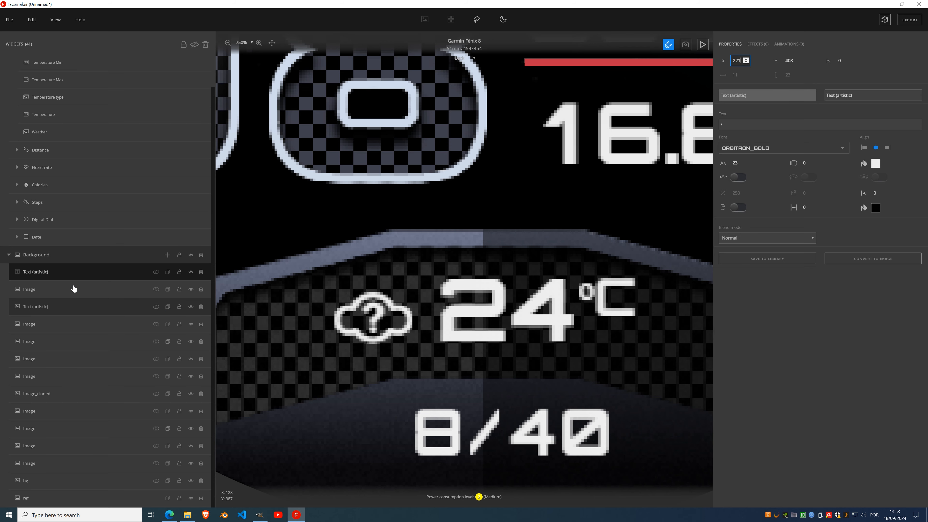
Shift the maximum temperature to X 234 to even out the spacing around the slash.
{"action": "scroll", "coordinate": [84, 153], "scroll_direction": "up", "scroll_amount": 2}
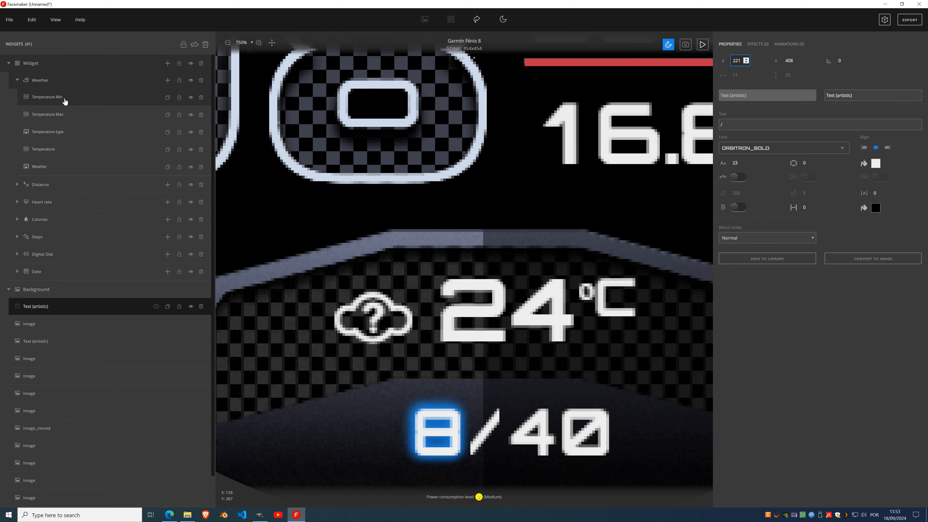
{"action": "left_click", "coordinate": [64, 116]}
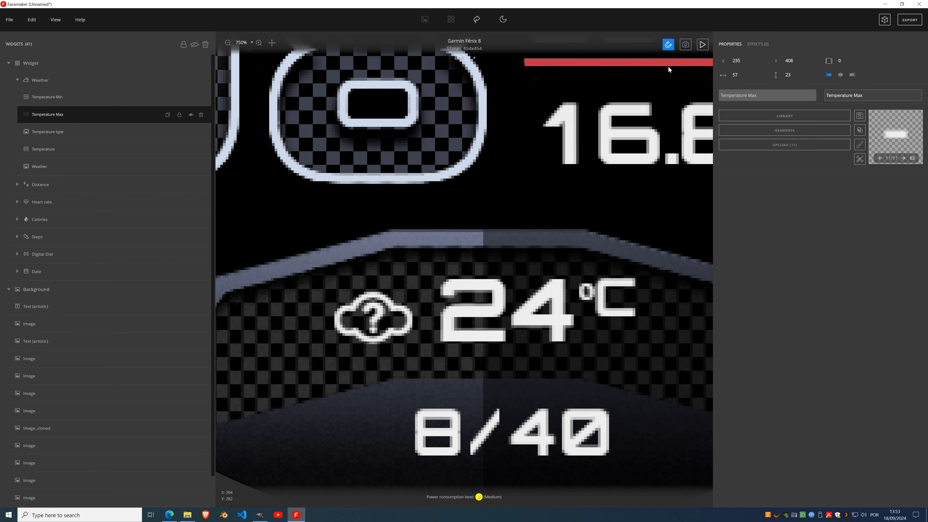
{"action": "left_click", "coordinate": [746, 62]}
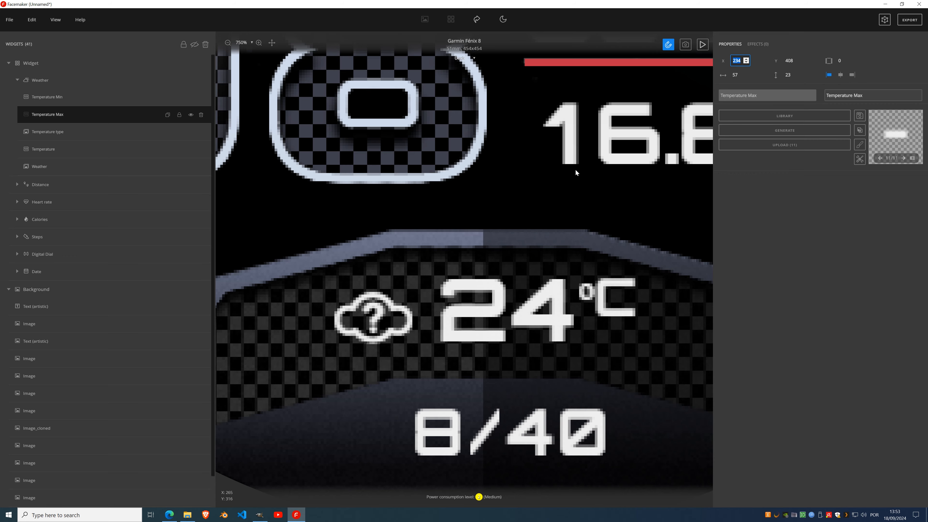
{"action": "scroll", "coordinate": [478, 204], "scroll_direction": "down", "scroll_amount": 10}
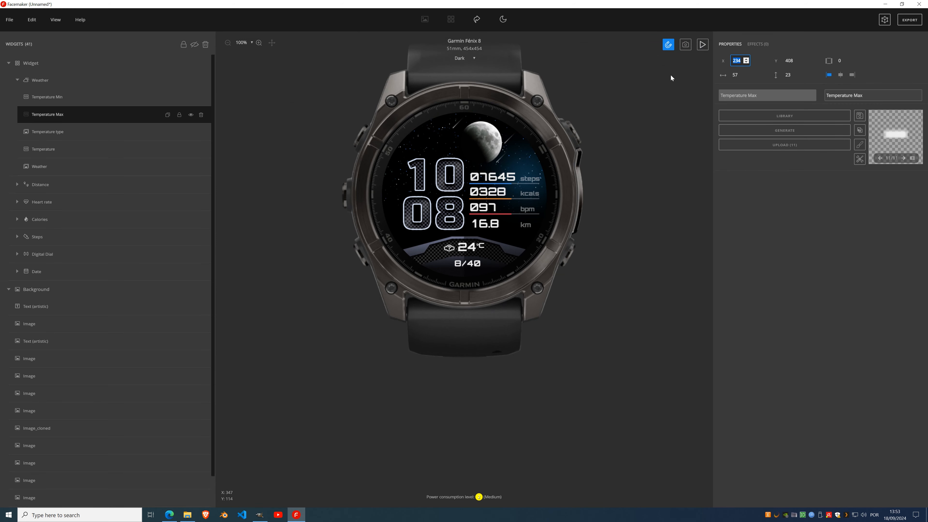
Run the live preview and recolour the slash between the temperatures to grey rgba(124, 124, 124, 1).
{"action": "left_click", "coordinate": [702, 45]}
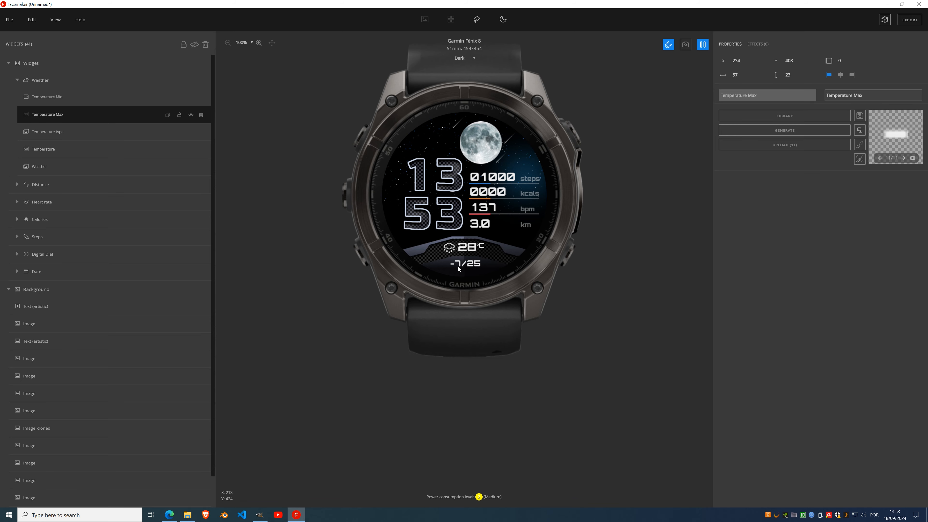
{"action": "left_click", "coordinate": [55, 307]}
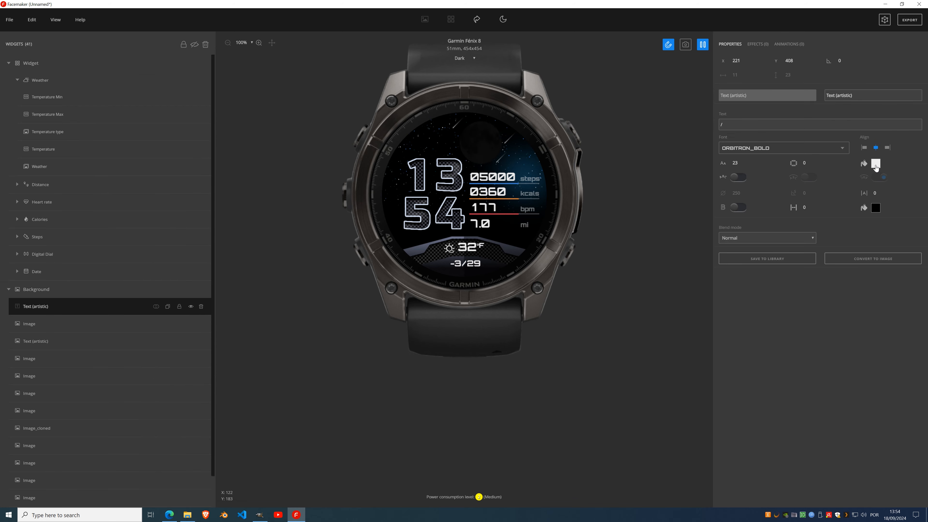
{"action": "left_click", "coordinate": [875, 164]}
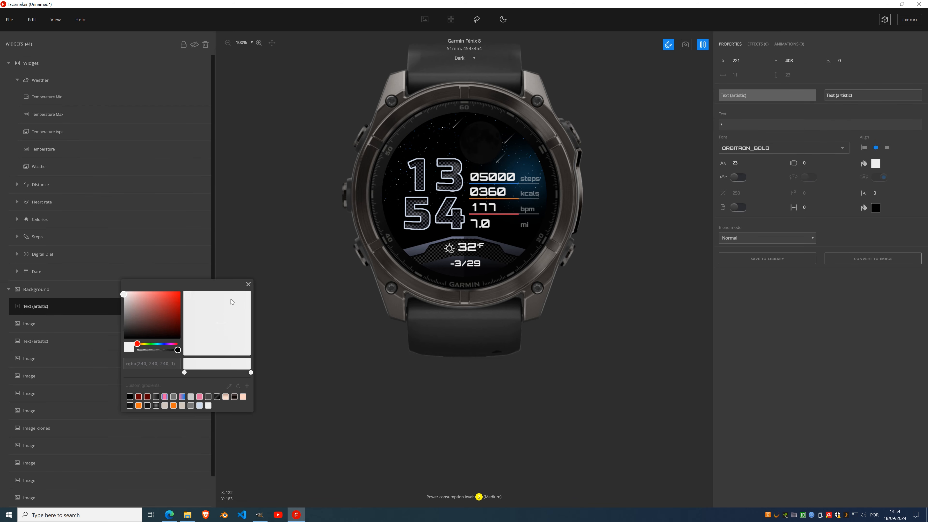
{"action": "left_click", "coordinate": [191, 406]}
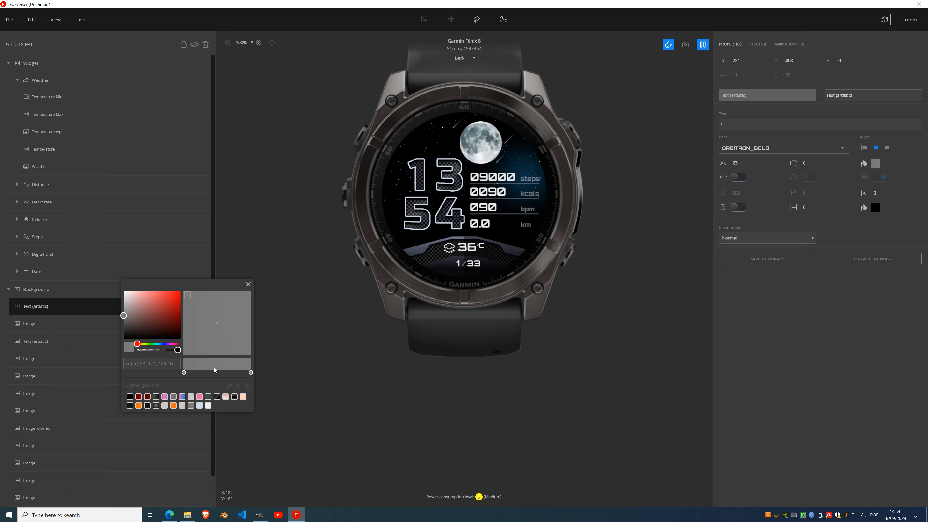
{"action": "left_click", "coordinate": [249, 284]}
Add a Brightness effect to Temperature Max and lower its intensity to about -40.
{"action": "left_click", "coordinate": [58, 117]}
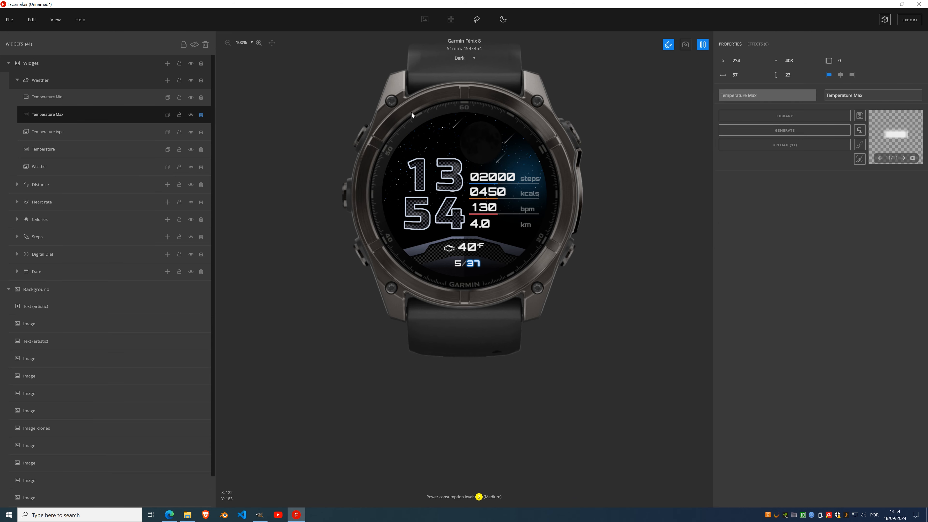
{"action": "left_click", "coordinate": [758, 44]}
{"action": "left_click", "coordinate": [754, 60]}
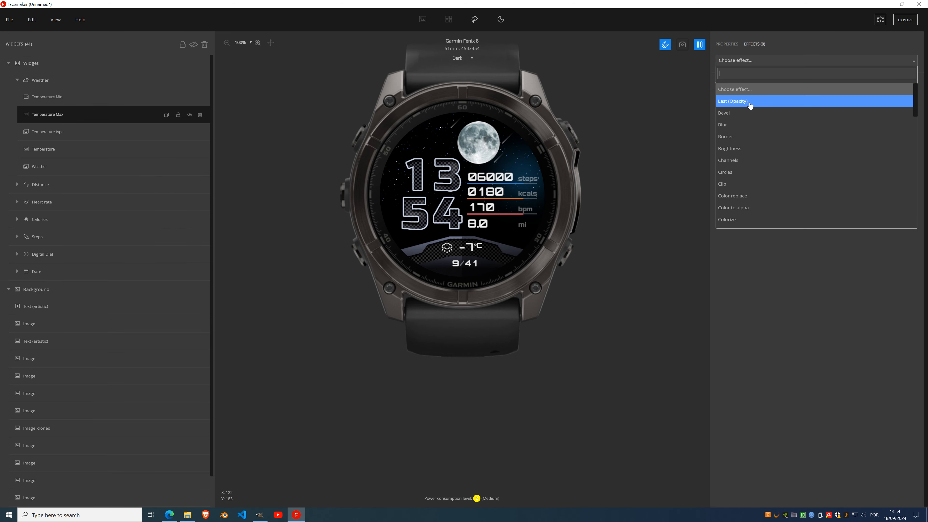
{"action": "scroll", "coordinate": [754, 191], "scroll_direction": "down", "scroll_amount": 6}
{"action": "scroll", "coordinate": [754, 190], "scroll_direction": "up", "scroll_amount": 6}
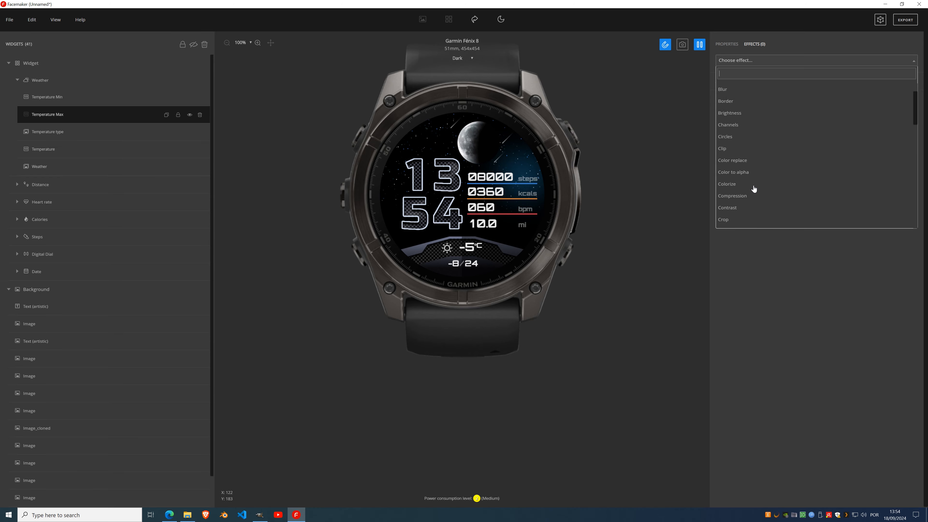
{"action": "left_click", "coordinate": [747, 152]}
{"action": "scroll", "coordinate": [487, 272], "scroll_direction": "up", "scroll_amount": 5}
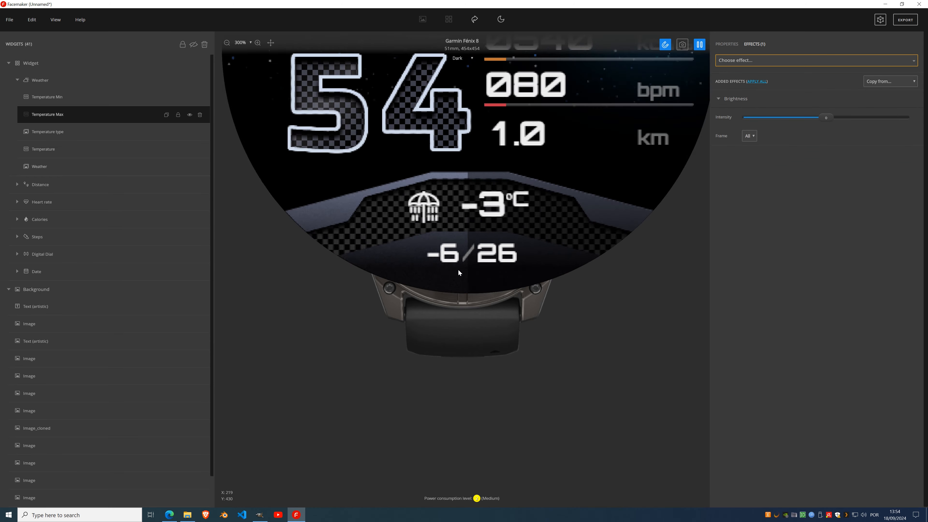
{"action": "left_click_drag", "start_coordinate": [826, 117], "coordinate": [794, 122]}
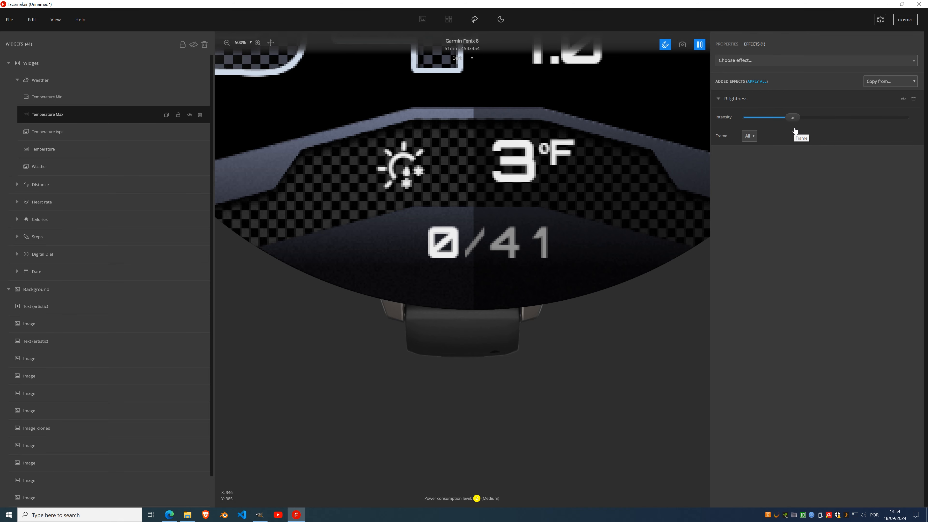
Apply the last used Brightness effect to Temperature Min as well and stop the live preview.
{"action": "left_click", "coordinate": [67, 97]}
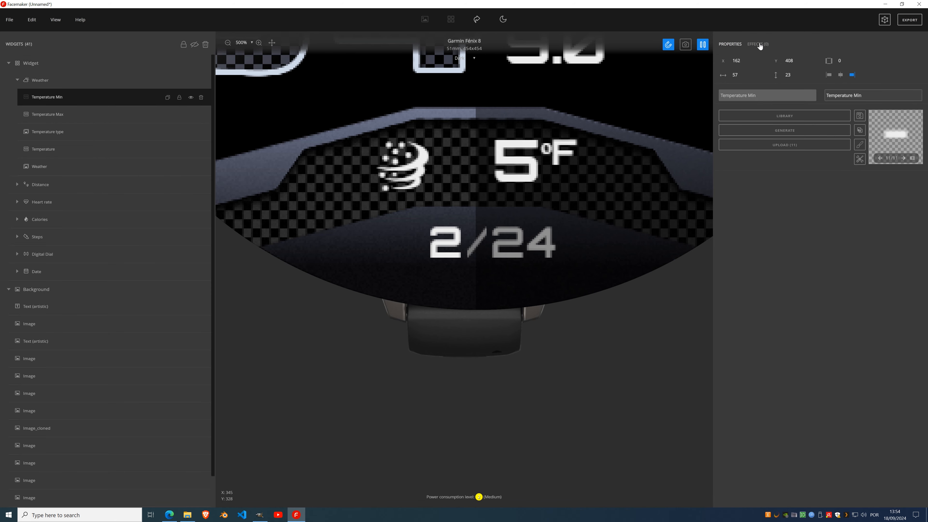
{"action": "left_click", "coordinate": [755, 44]}
{"action": "left_click", "coordinate": [763, 60]}
{"action": "left_click", "coordinate": [756, 101]}
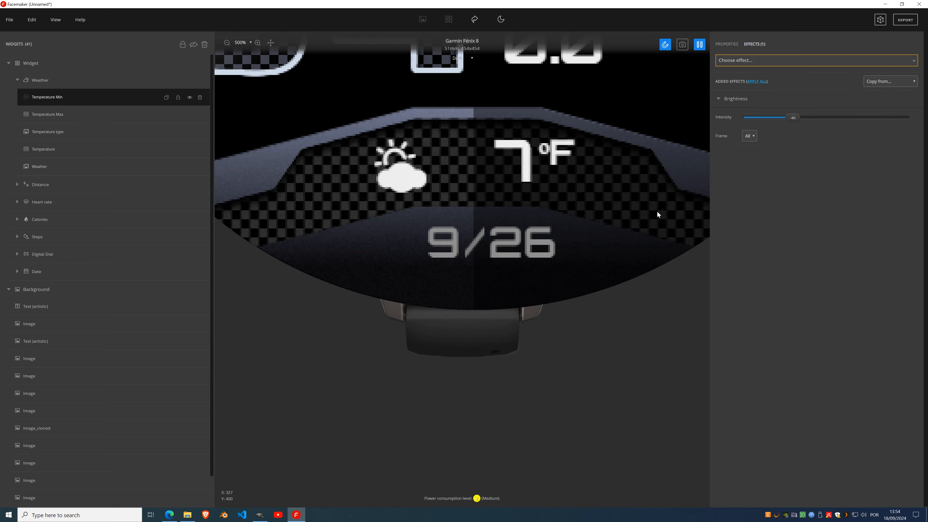
{"action": "scroll", "coordinate": [525, 257], "scroll_direction": "down", "scroll_amount": 4}
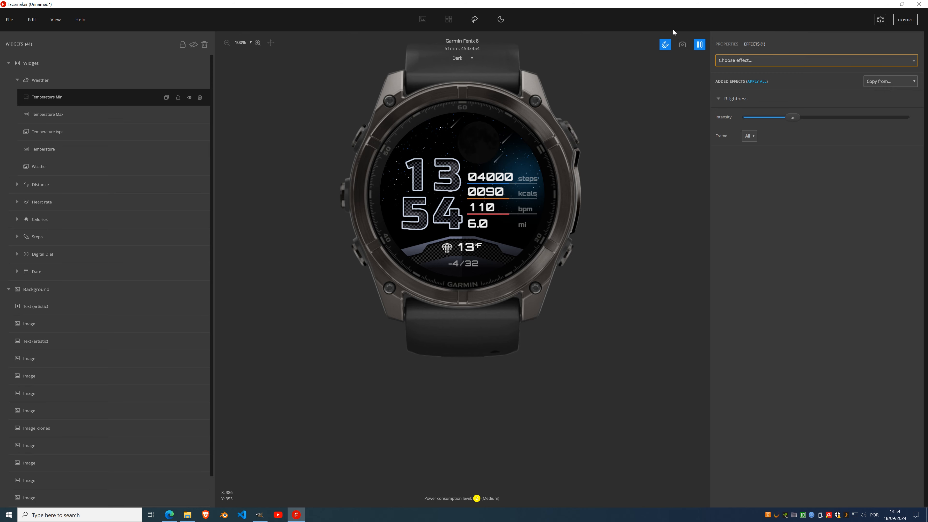
{"action": "left_click", "coordinate": [699, 45]}
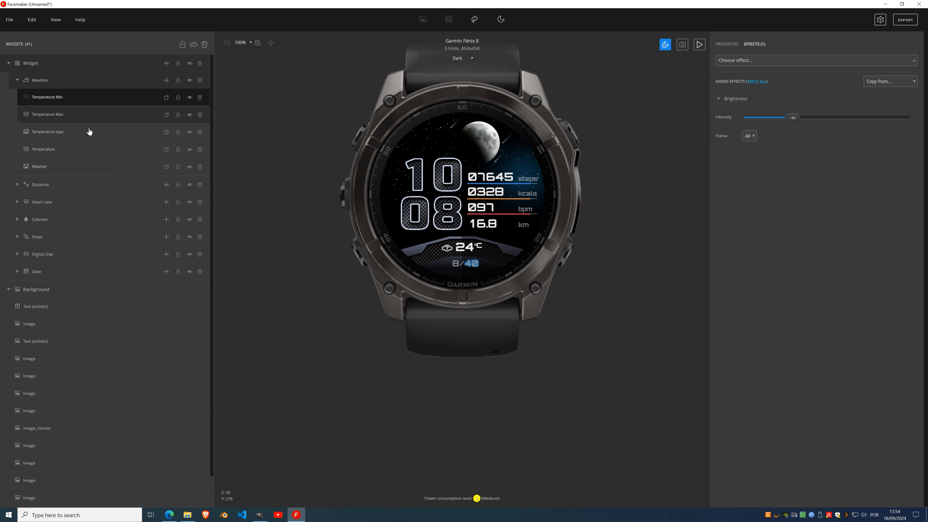
Collapse the layer groups and add an Always-on display containing a Widget group.
{"action": "left_click", "coordinate": [8, 63]}
{"action": "left_click", "coordinate": [9, 81]}
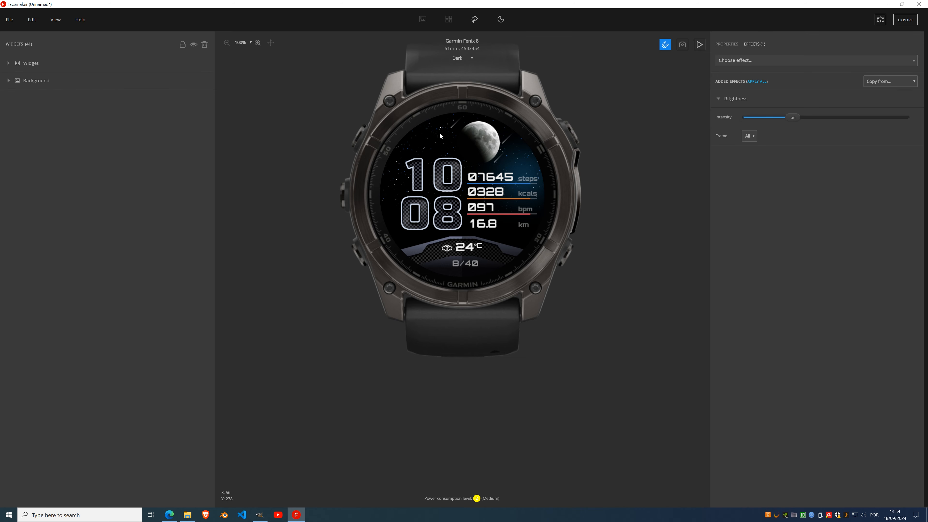
{"action": "left_click", "coordinate": [501, 22]}
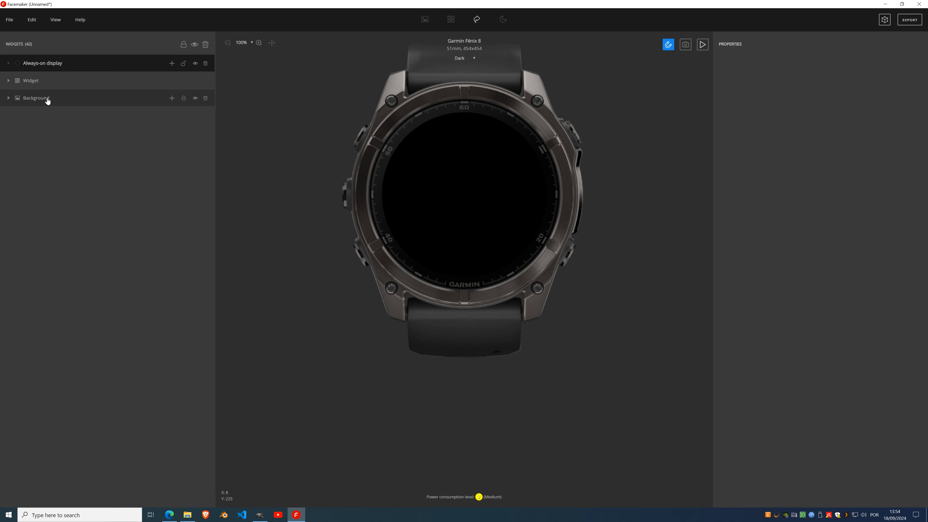
{"action": "left_click", "coordinate": [172, 63]}
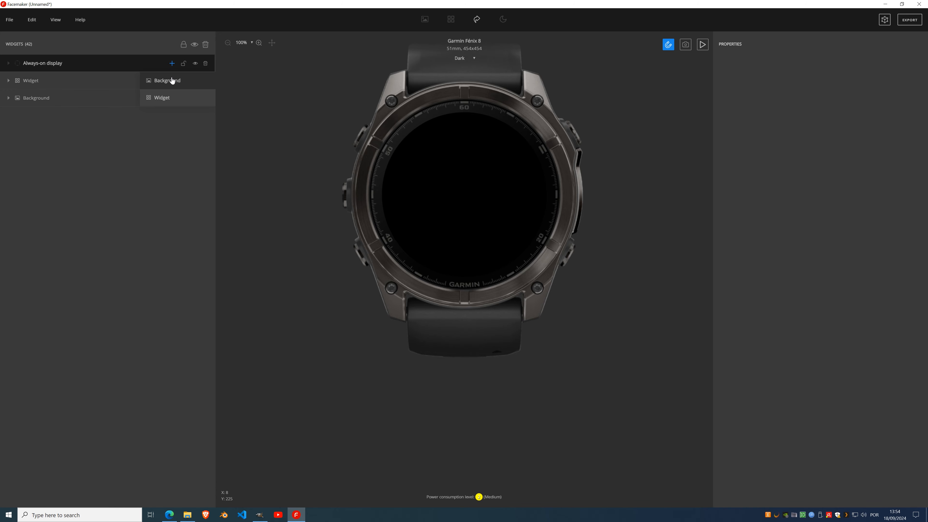
{"action": "left_click", "coordinate": [164, 97]}
Try to copy the Digital Dial group into the always-on display's Widget group, and delete the misplaced copy.
{"action": "left_click", "coordinate": [9, 98]}
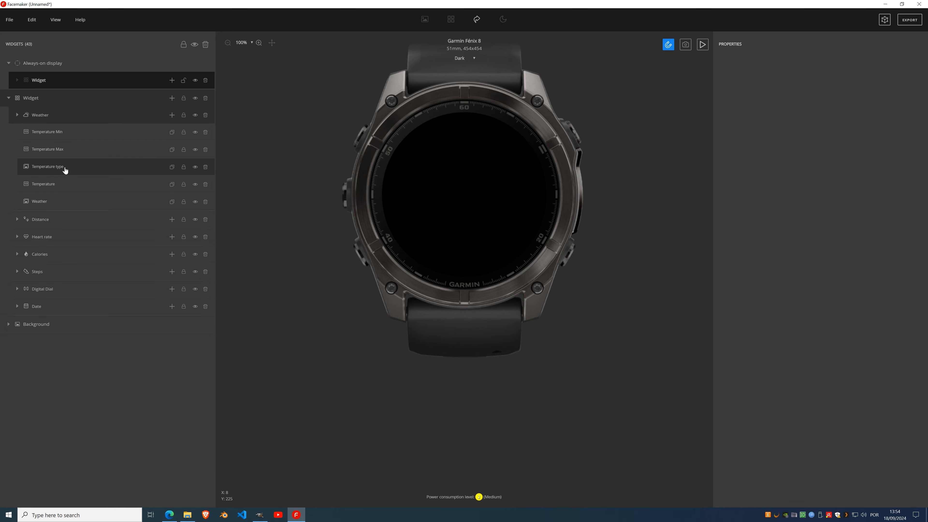
{"action": "left_click", "coordinate": [36, 291]}
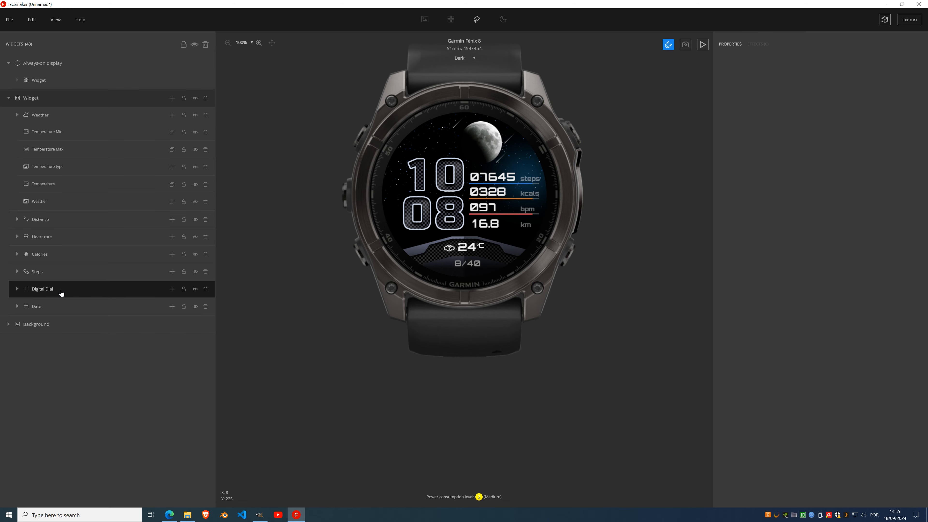
{"action": "left_click", "coordinate": [55, 86]}
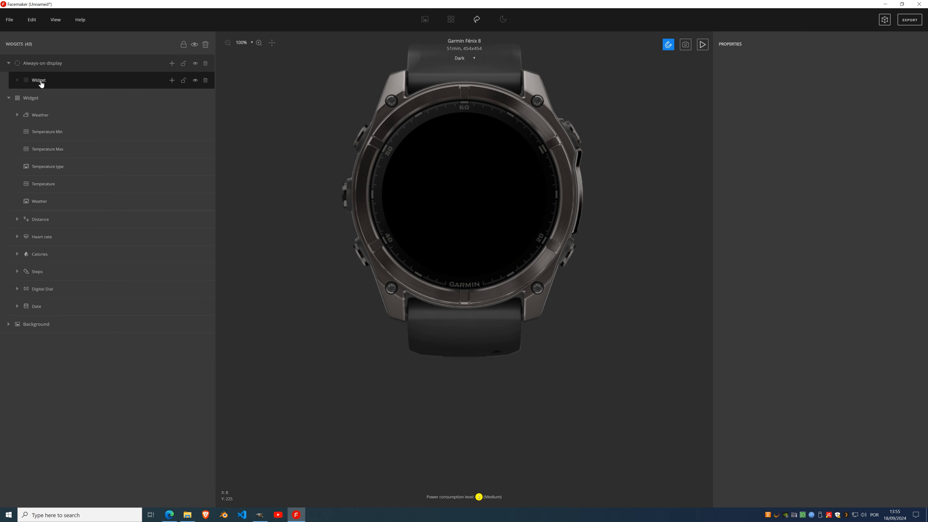
{"action": "key", "text": "ctrl+v"}
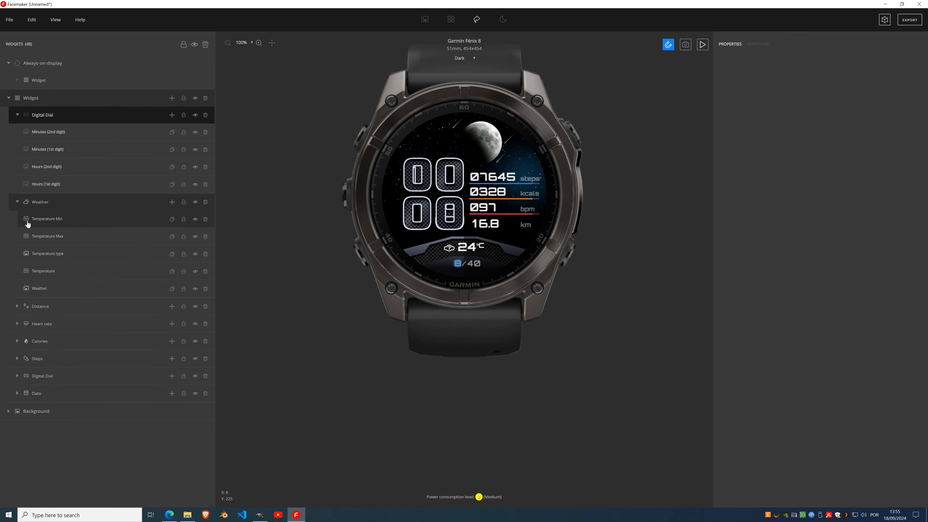
{"action": "left_click", "coordinate": [17, 201]}
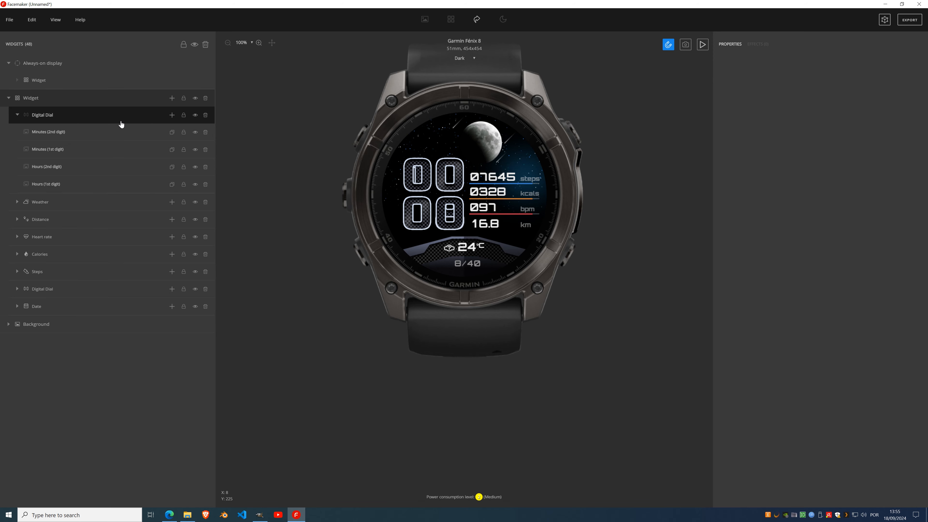
{"action": "left_click", "coordinate": [205, 115]}
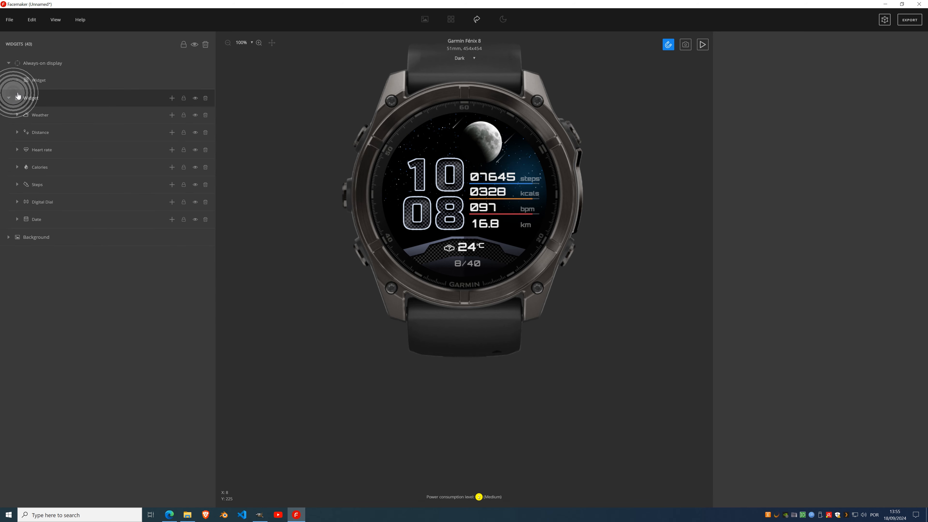
Add an empty Digital Dial to the Widget group of the always-on display.
{"action": "left_click", "coordinate": [98, 81]}
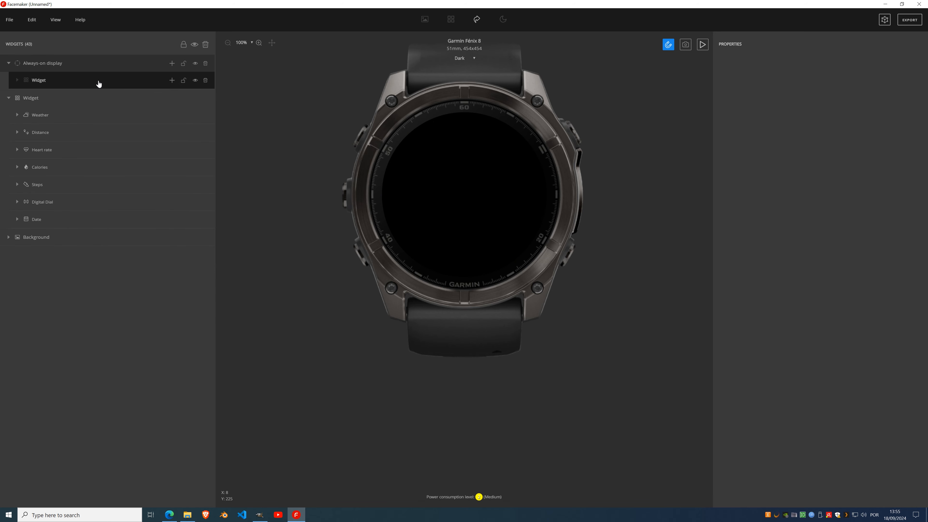
{"action": "left_click", "coordinate": [172, 80]}
{"action": "mouse_move", "coordinate": [162, 182]}
{"action": "left_click", "coordinate": [135, 201]}
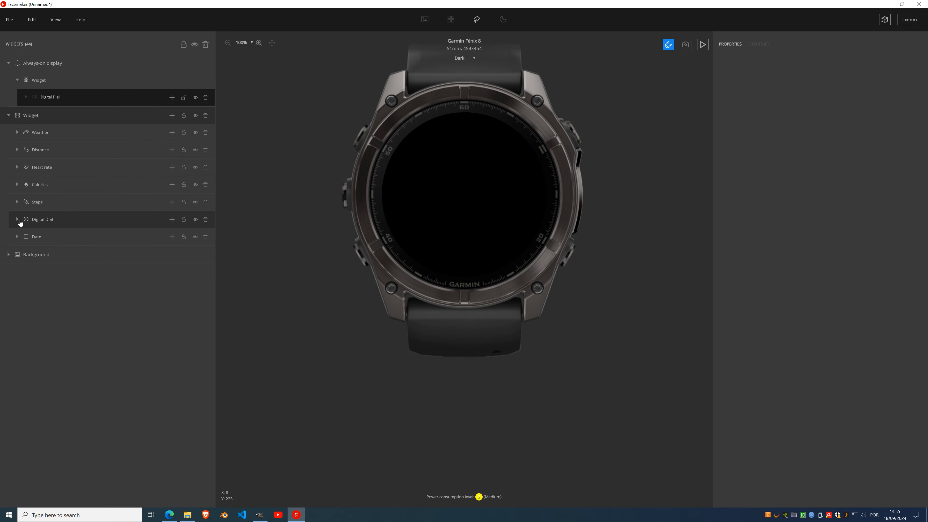
Copy the four hour and minute digits from the main Digital Dial into the always-on Digital Dial.
{"action": "left_click", "coordinate": [17, 219]}
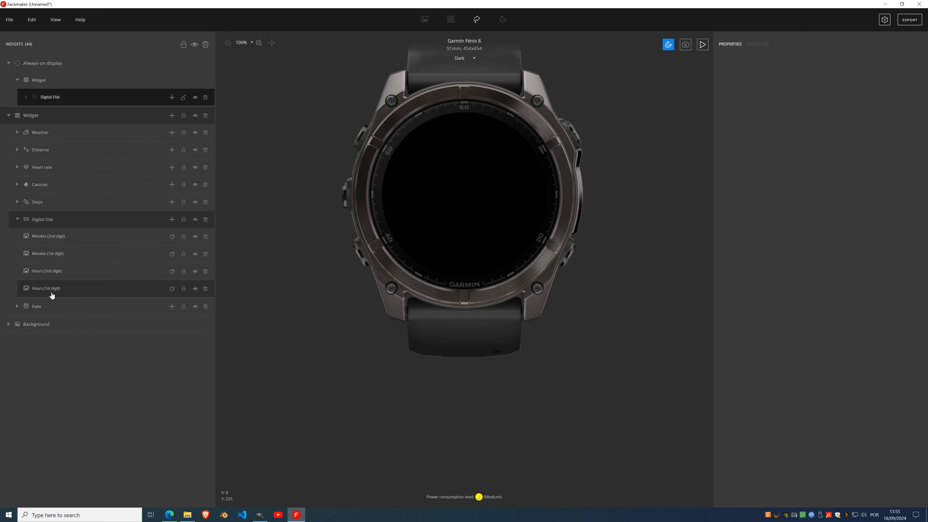
{"action": "left_click", "coordinate": [52, 287]}
{"action": "left_click", "coordinate": [53, 272], "text": "shift"}
{"action": "left_click", "coordinate": [55, 255], "text": "shift"}
{"action": "left_click", "coordinate": [57, 238], "text": "shift"}
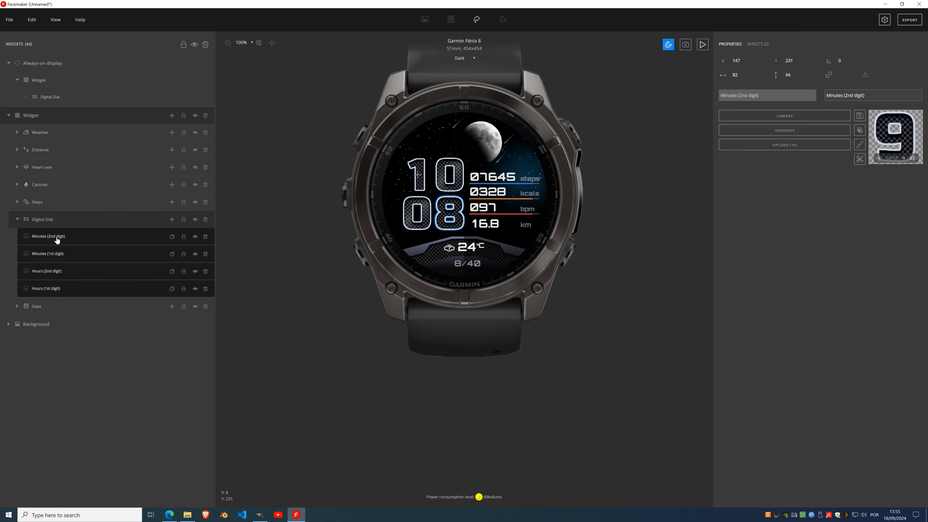
{"action": "left_click", "coordinate": [63, 98]}
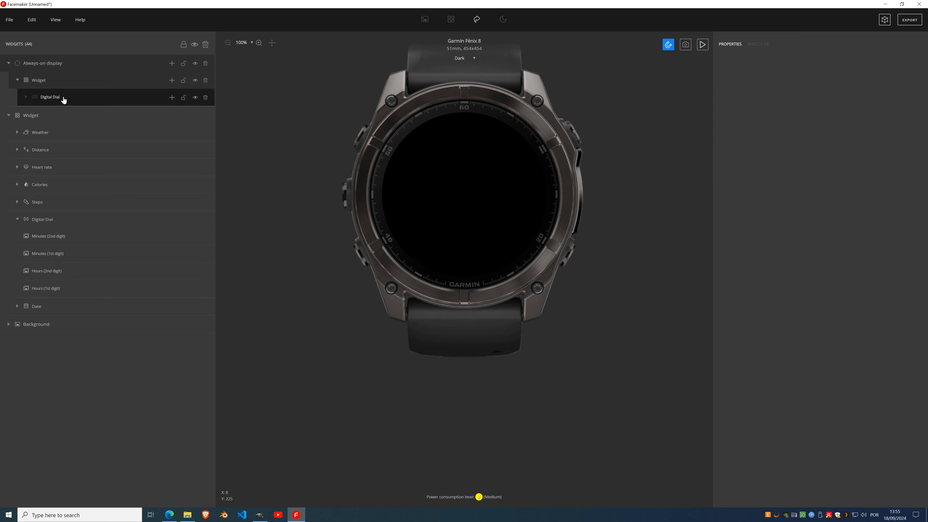
{"action": "key", "text": "ctrl+v"}
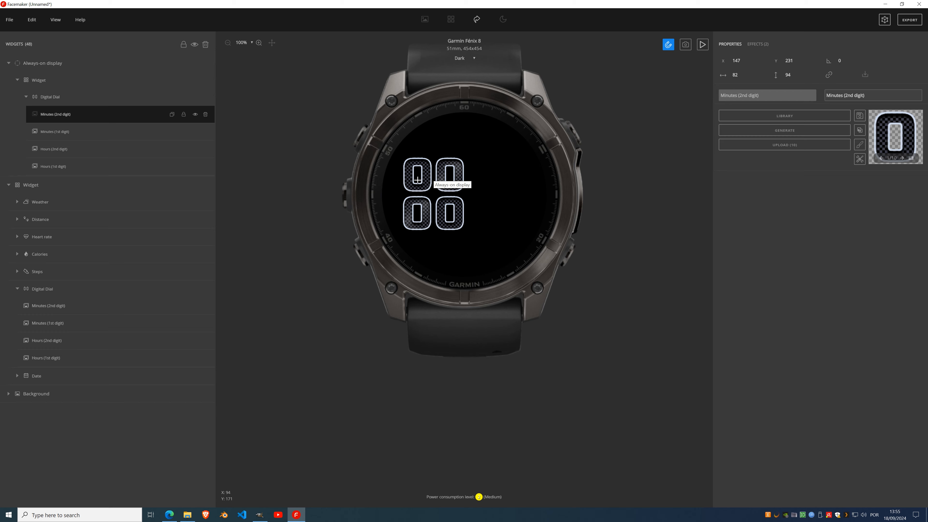
Add a Brightness effect to the always-on Hours (1st digit) and lower its intensity to dim it.
{"action": "left_click", "coordinate": [68, 171]}
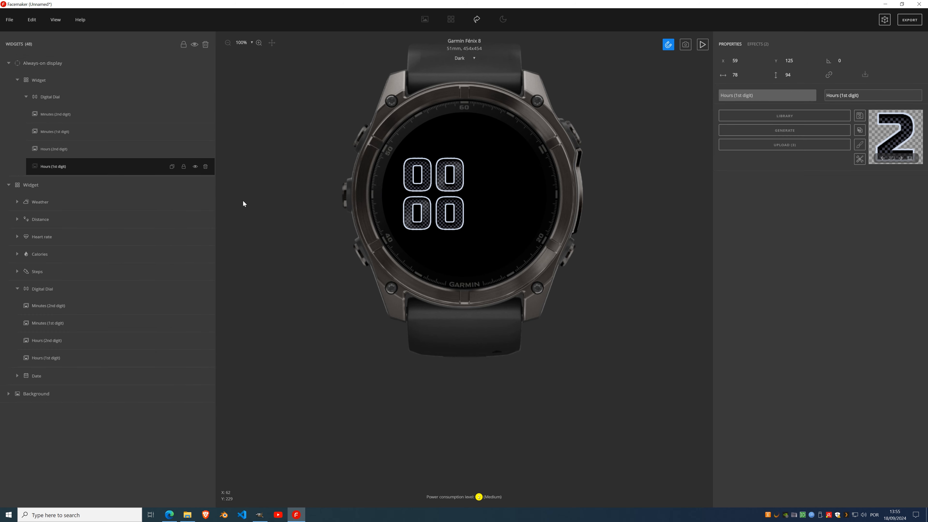
{"action": "left_click", "coordinate": [762, 47]}
{"action": "left_click", "coordinate": [758, 58]}
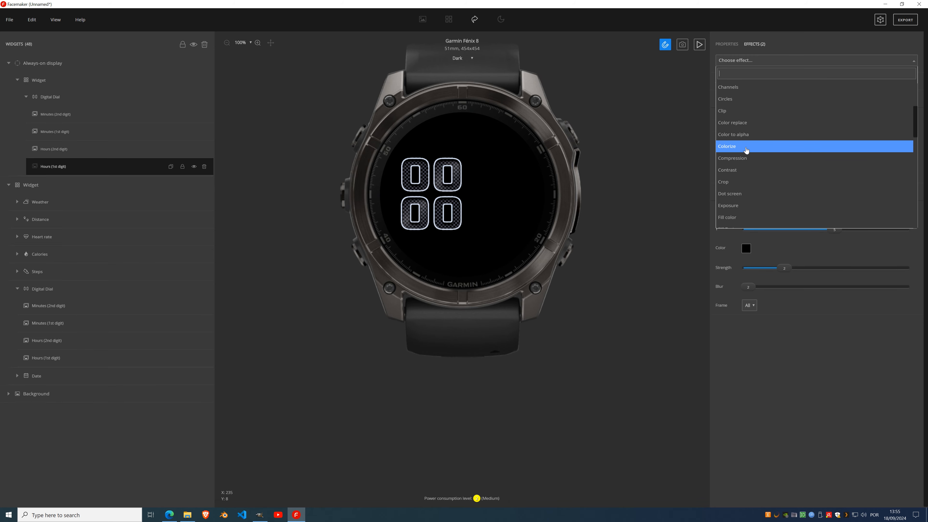
{"action": "left_click", "coordinate": [747, 184]}
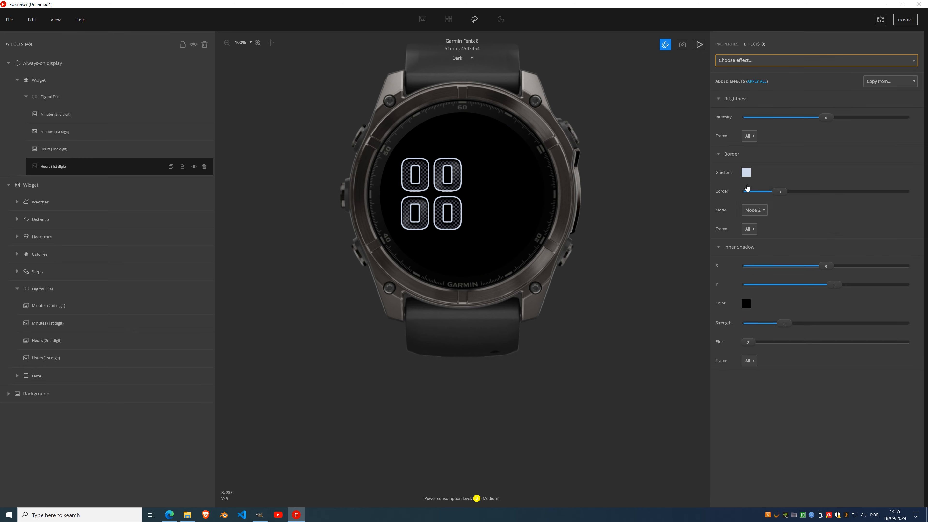
{"action": "left_click", "coordinate": [781, 117]}
{"action": "left_click_drag", "start_coordinate": [782, 118], "coordinate": [774, 118]}
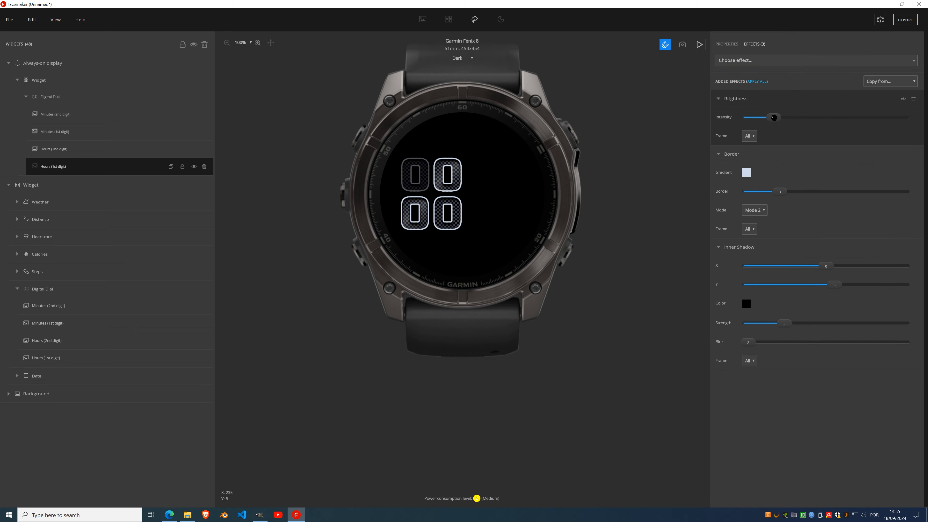
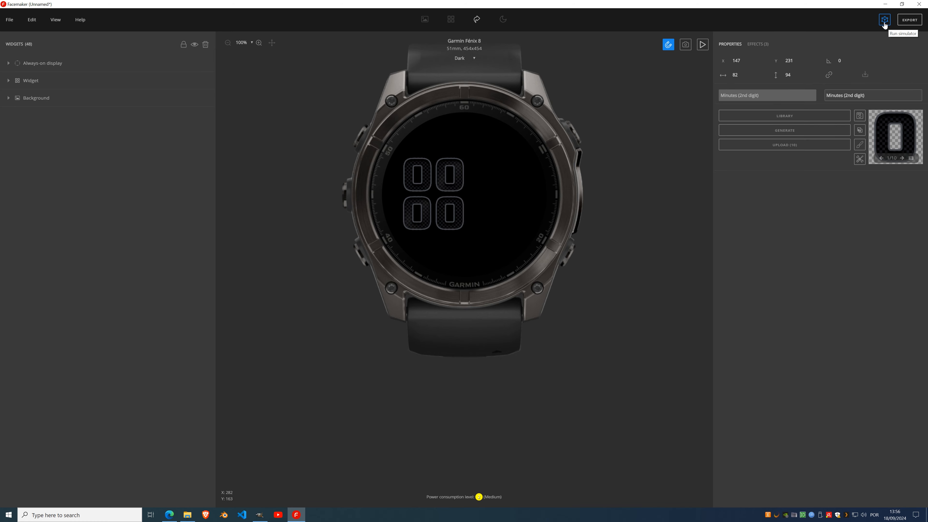
Delete the ref image from the Background group.
{"action": "left_click", "coordinate": [8, 98]}
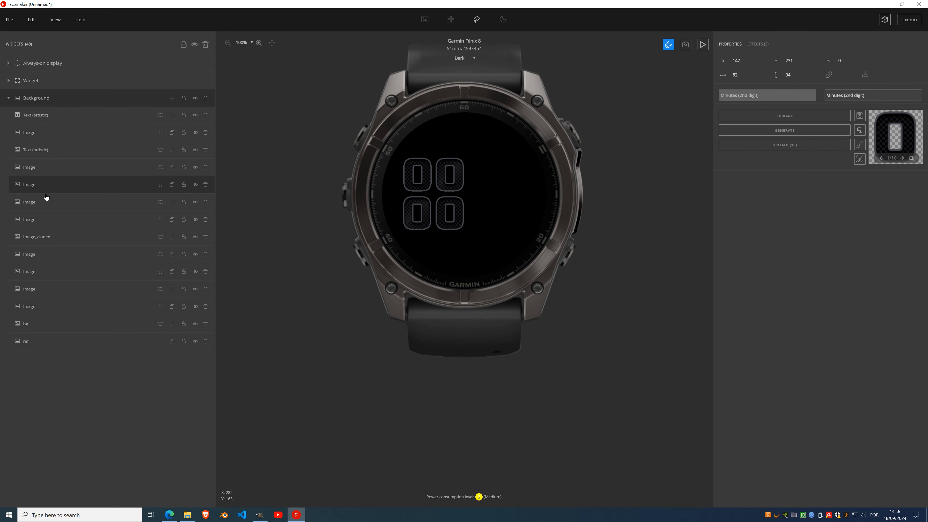
{"action": "left_click", "coordinate": [73, 343]}
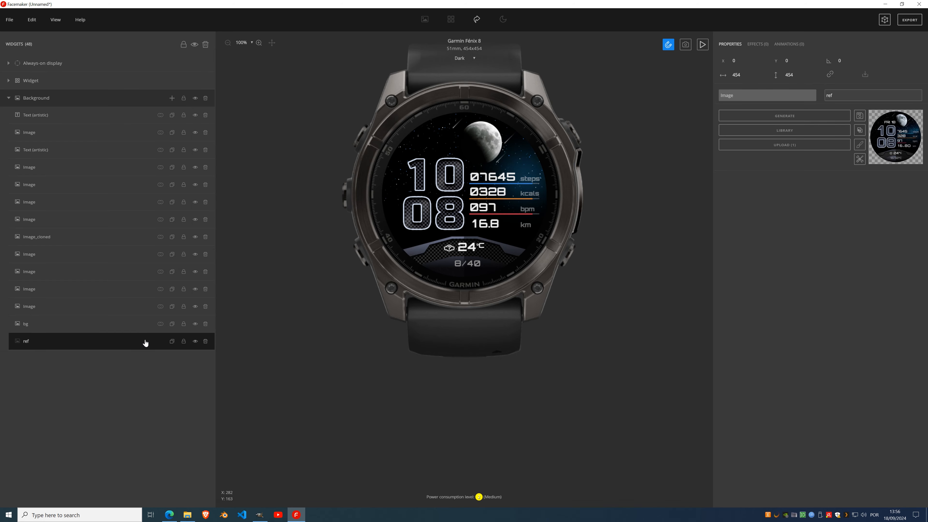
{"action": "left_click", "coordinate": [206, 341]}
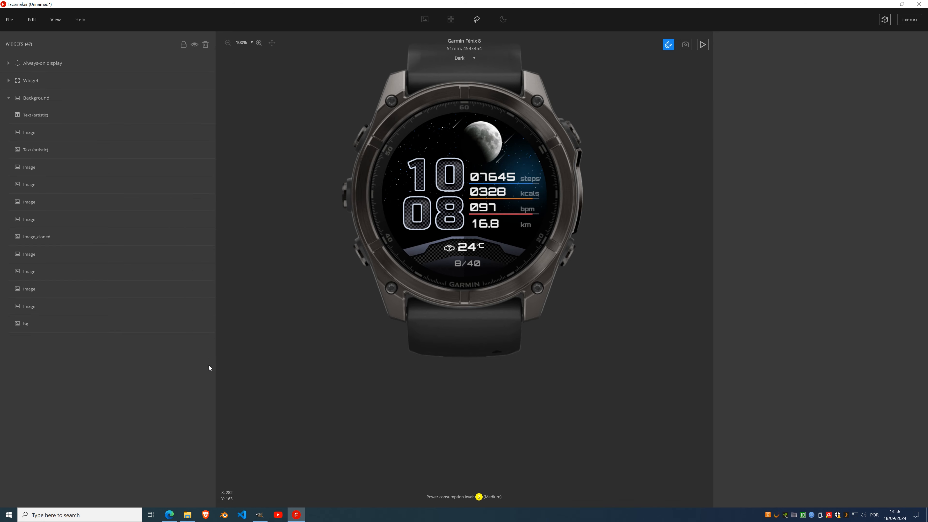
Name the watch face GarminGSPro in its face info and submit the change.
{"action": "left_click", "coordinate": [8, 20]}
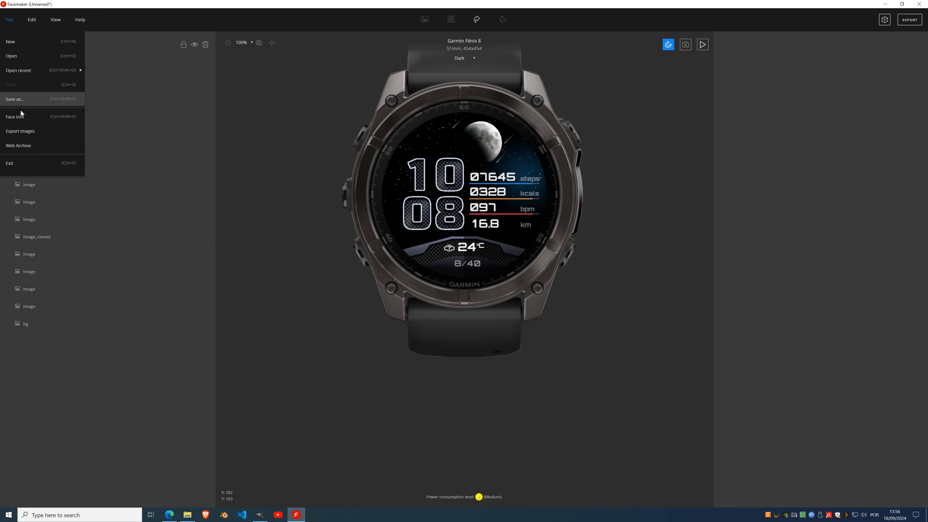
{"action": "left_click", "coordinate": [21, 116]}
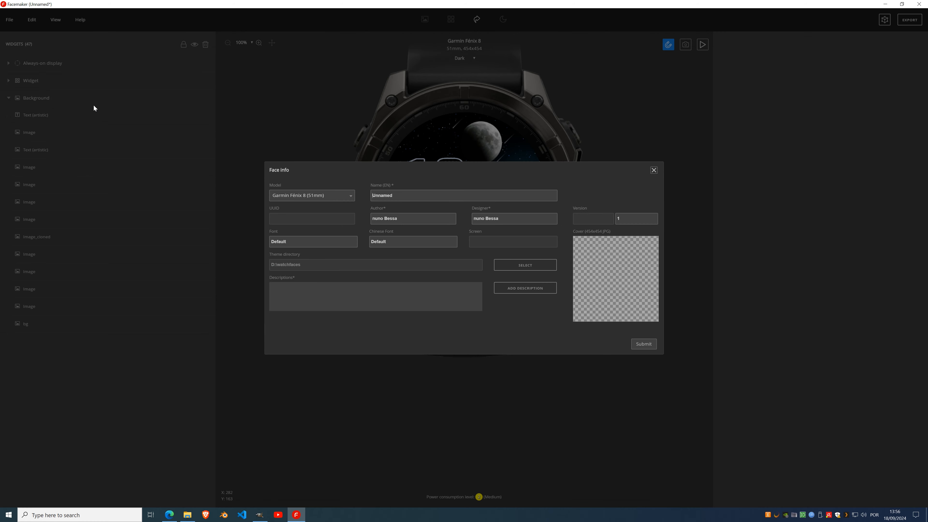
{"action": "double_click", "coordinate": [385, 196]}
{"action": "type", "text": "GarminGSPro"}
{"action": "left_click", "coordinate": [643, 343]}
Save the project under the suggested GarminGSPro file name in the default folder.
{"action": "left_click", "coordinate": [12, 20]}
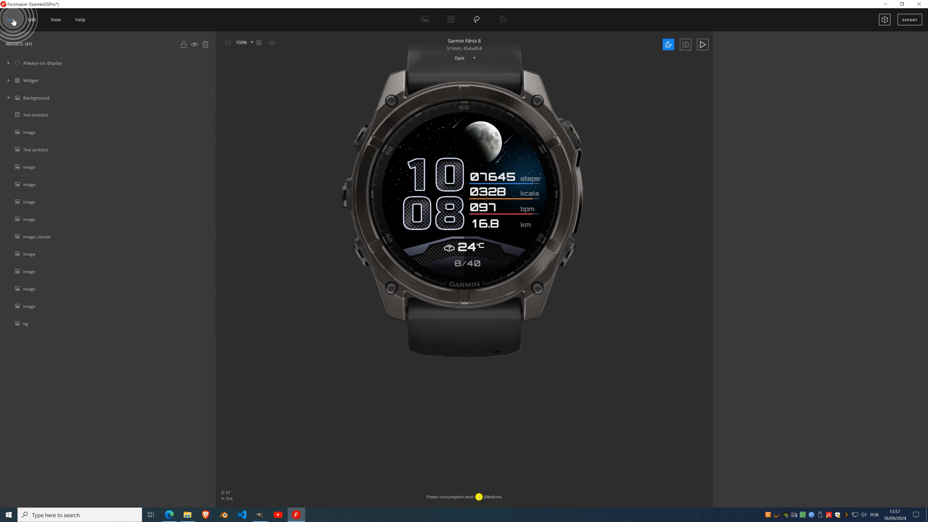
{"action": "left_click", "coordinate": [22, 98]}
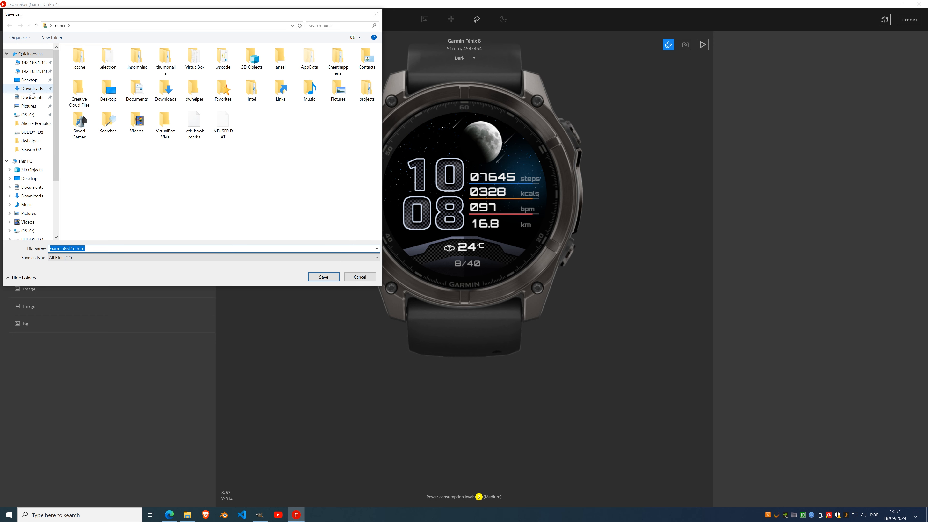
{"action": "left_click", "coordinate": [317, 275]}
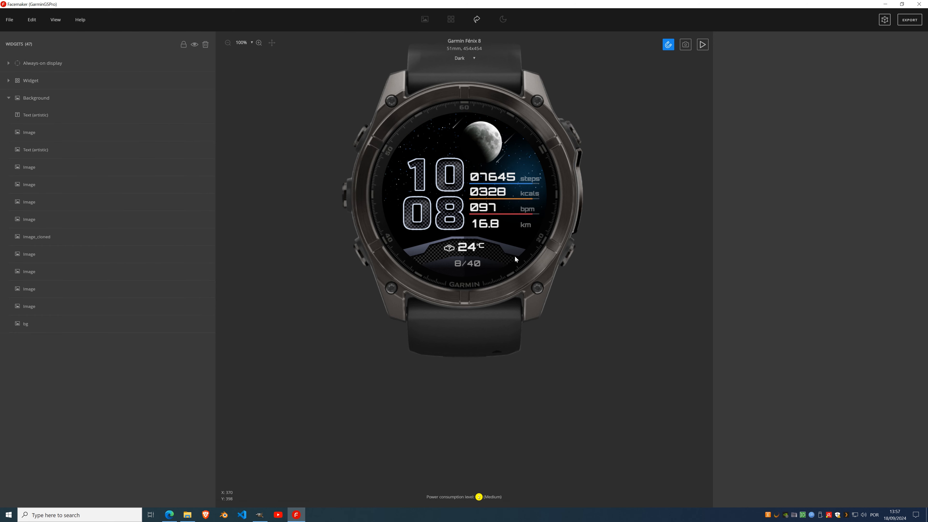
Merge all the text and image layers of the Background group down into the bg image, using Add for each merge.
{"action": "left_click", "coordinate": [45, 116]}
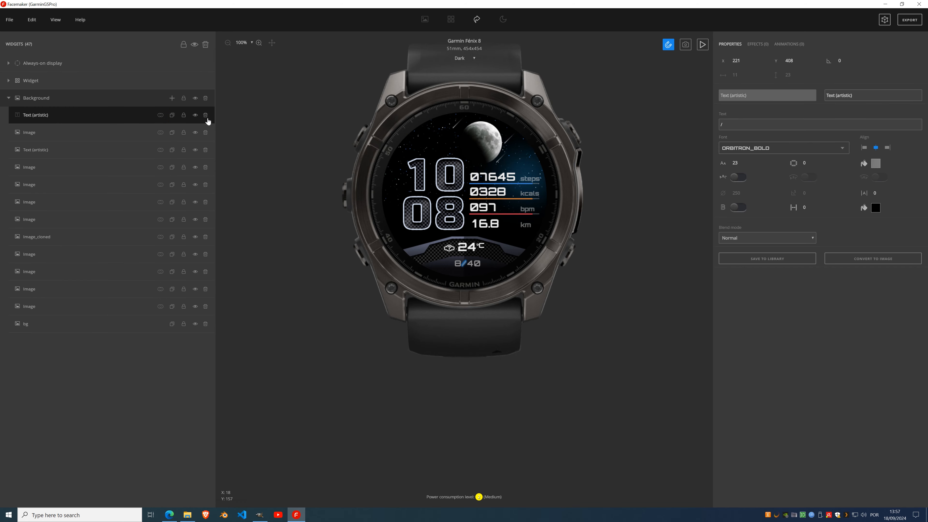
{"action": "left_click", "coordinate": [160, 115]}
{"action": "left_click", "coordinate": [159, 136]}
{"action": "left_click", "coordinate": [161, 117]}
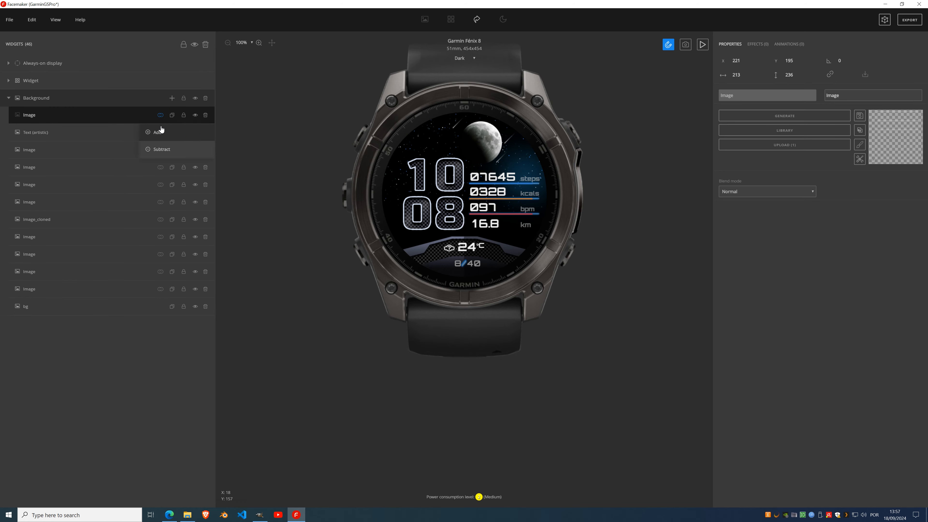
{"action": "left_click", "coordinate": [159, 132]}
{"action": "left_click", "coordinate": [161, 115]}
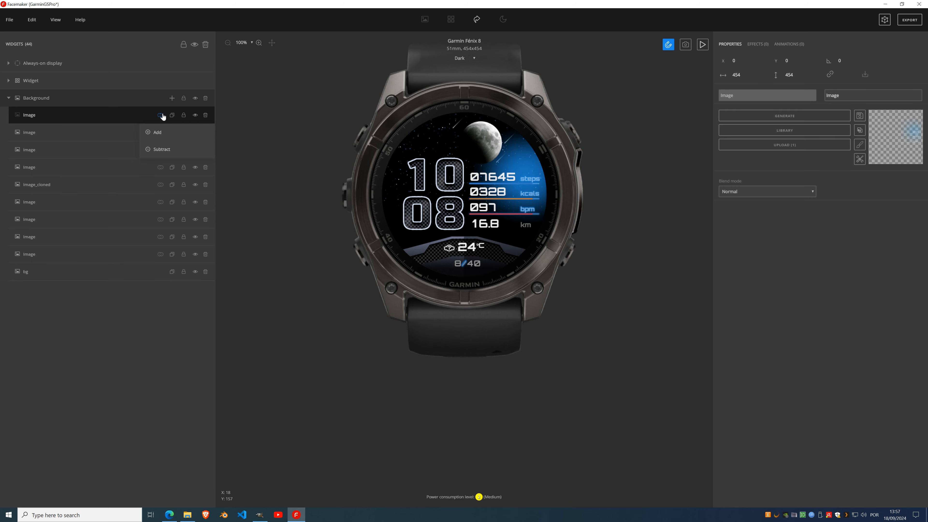
{"action": "left_click", "coordinate": [160, 132]}
{"action": "left_click", "coordinate": [160, 115]}
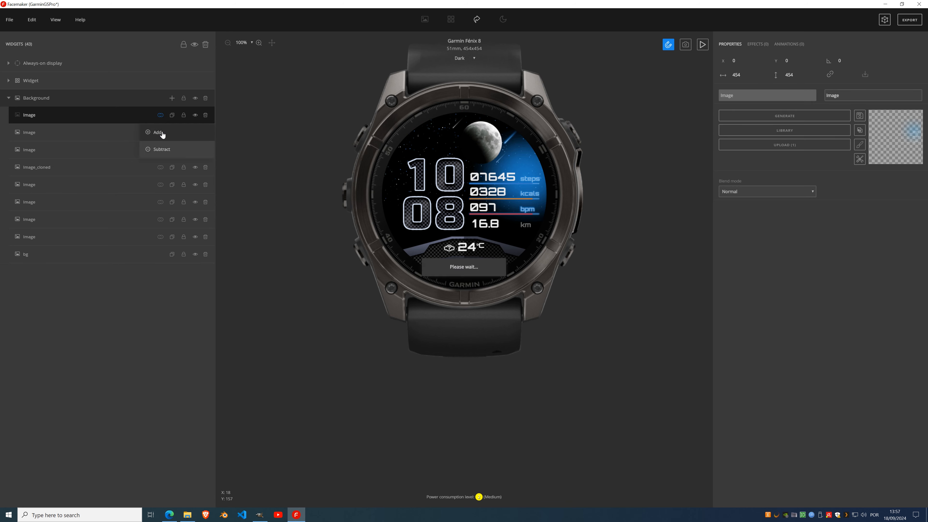
{"action": "left_click", "coordinate": [159, 135]}
{"action": "left_click", "coordinate": [160, 115]}
{"action": "left_click", "coordinate": [160, 133]}
{"action": "left_click", "coordinate": [160, 116]}
{"action": "left_click", "coordinate": [160, 132]}
{"action": "left_click", "coordinate": [160, 116]}
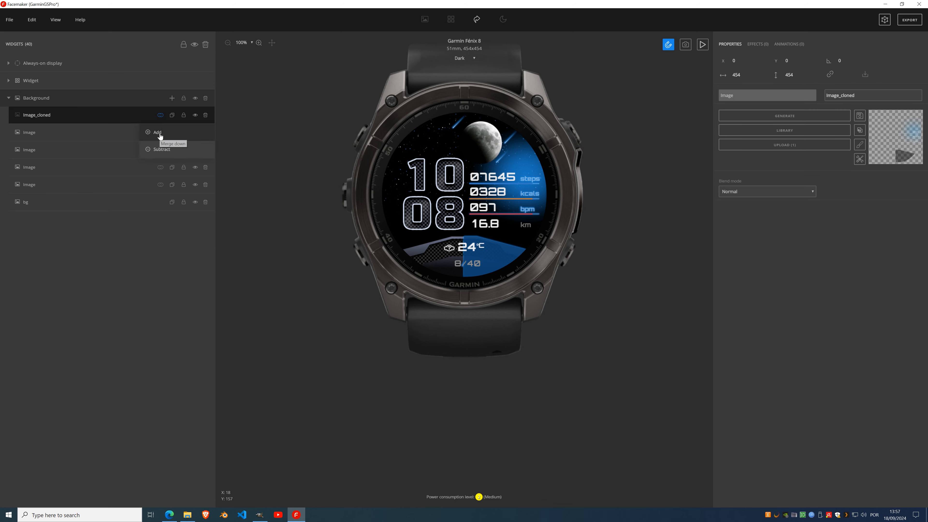
{"action": "left_click", "coordinate": [160, 132]}
{"action": "left_click", "coordinate": [160, 115]}
{"action": "left_click", "coordinate": [160, 133]}
{"action": "left_click", "coordinate": [160, 115]}
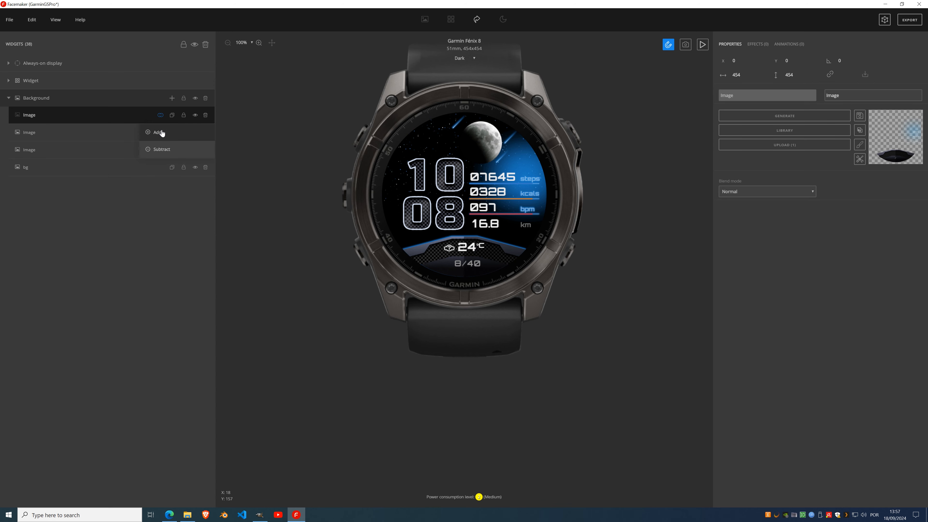
{"action": "left_click", "coordinate": [160, 133]}
{"action": "left_click", "coordinate": [160, 116]}
{"action": "left_click", "coordinate": [159, 132]}
{"action": "left_click", "coordinate": [160, 115]}
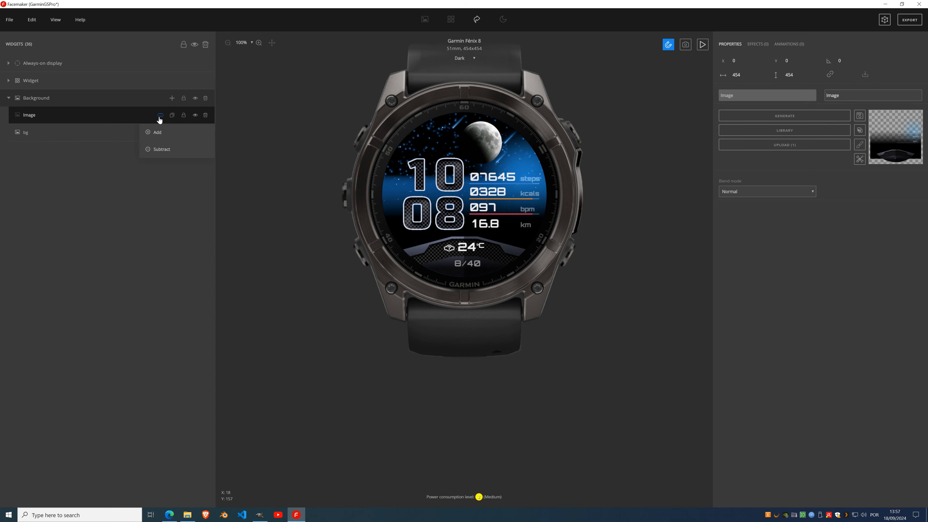
{"action": "left_click", "coordinate": [159, 132]}
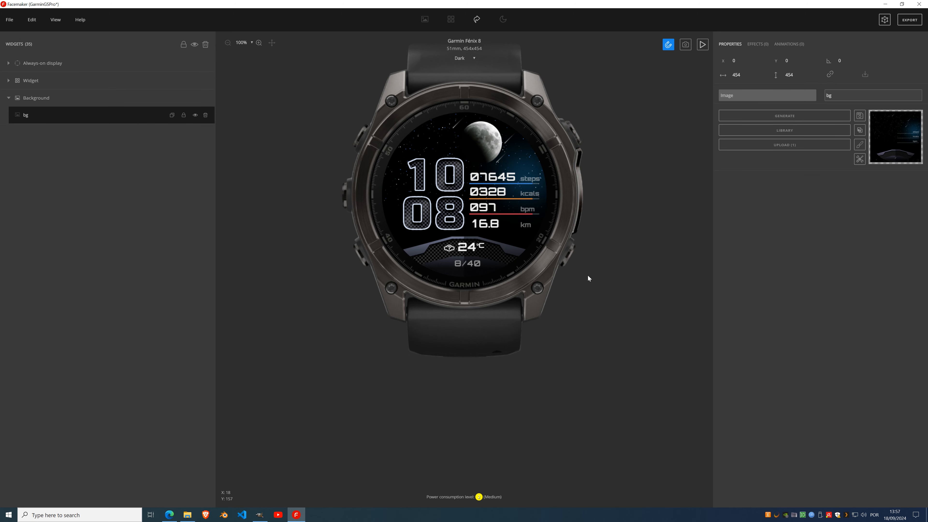
Apply the To sphere operation to the merged bg image.
{"action": "left_click", "coordinate": [861, 159]}
{"action": "left_click", "coordinate": [824, 236]}
{"action": "left_click", "coordinate": [860, 159]}
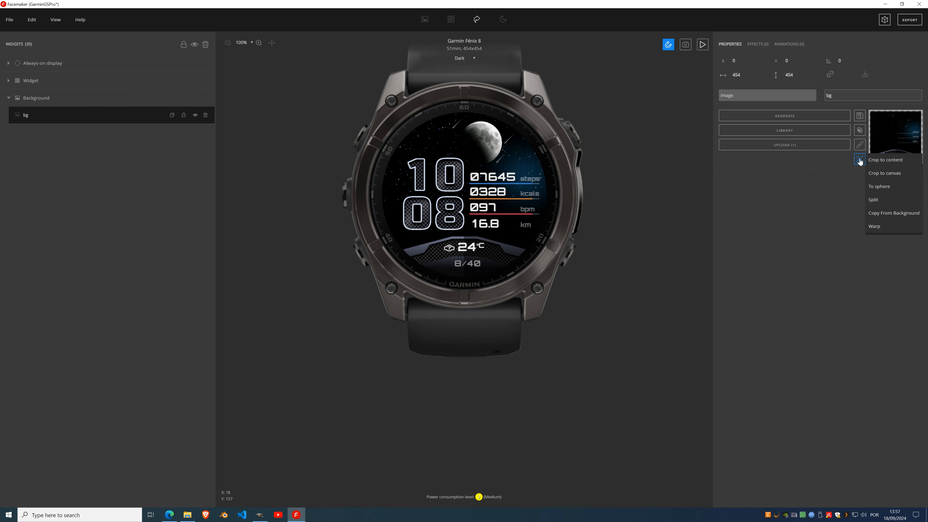
{"action": "left_click", "coordinate": [888, 188]}
Open the bg image in GIMP as the external editor and inspect its labels, lines and lower panel.
{"action": "left_click", "coordinate": [860, 144]}
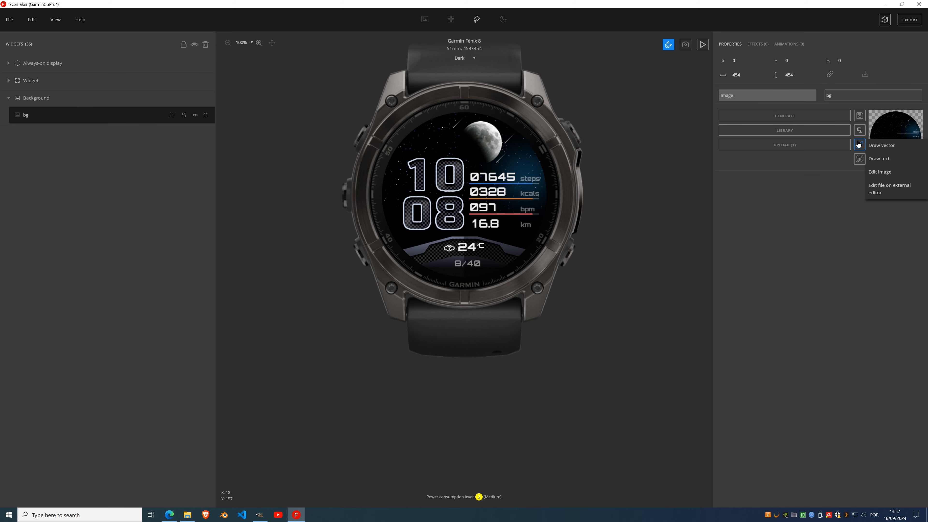
{"action": "left_click", "coordinate": [887, 184]}
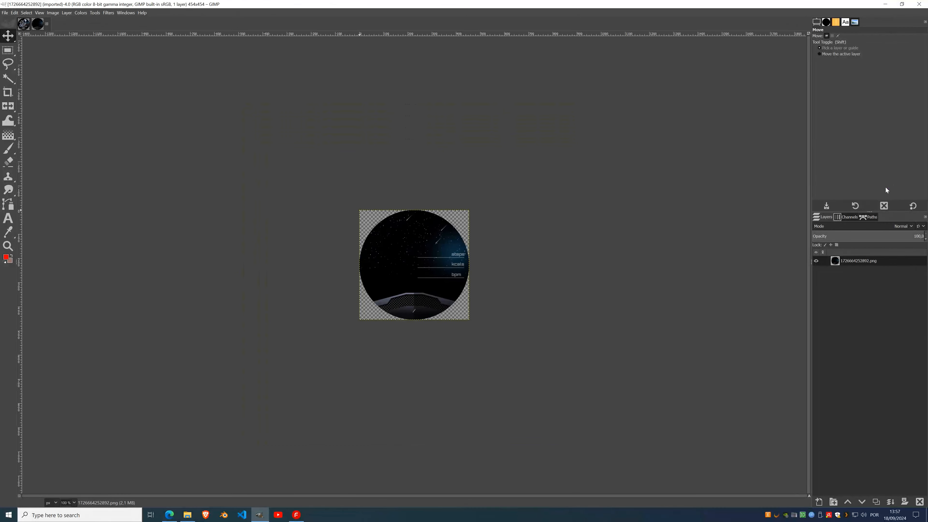
{"action": "scroll", "coordinate": [432, 274], "scroll_direction": "up", "scroll_amount": 3}
{"action": "scroll", "coordinate": [432, 274], "scroll_direction": "up", "scroll_amount": 3}
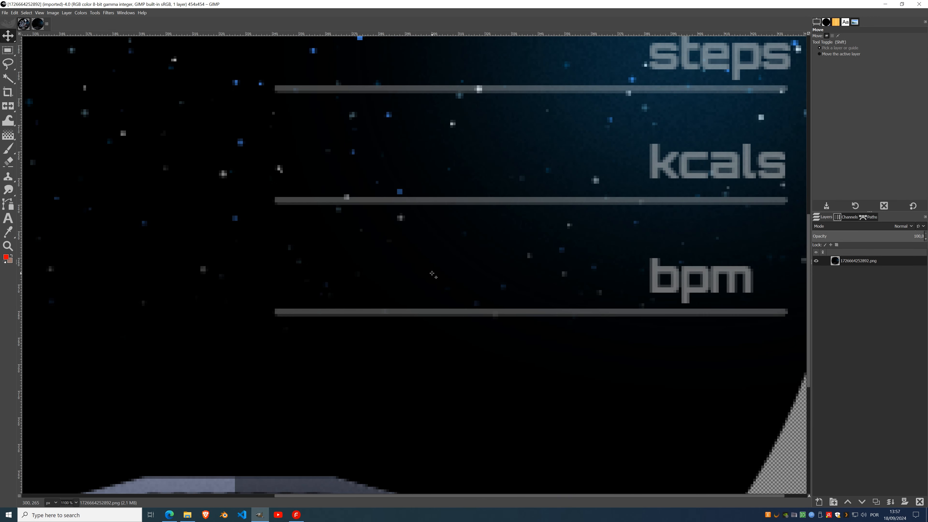
{"action": "scroll", "coordinate": [432, 274], "scroll_direction": "down", "scroll_amount": 5}
{"action": "scroll", "coordinate": [432, 273], "scroll_direction": "up", "scroll_amount": 2}
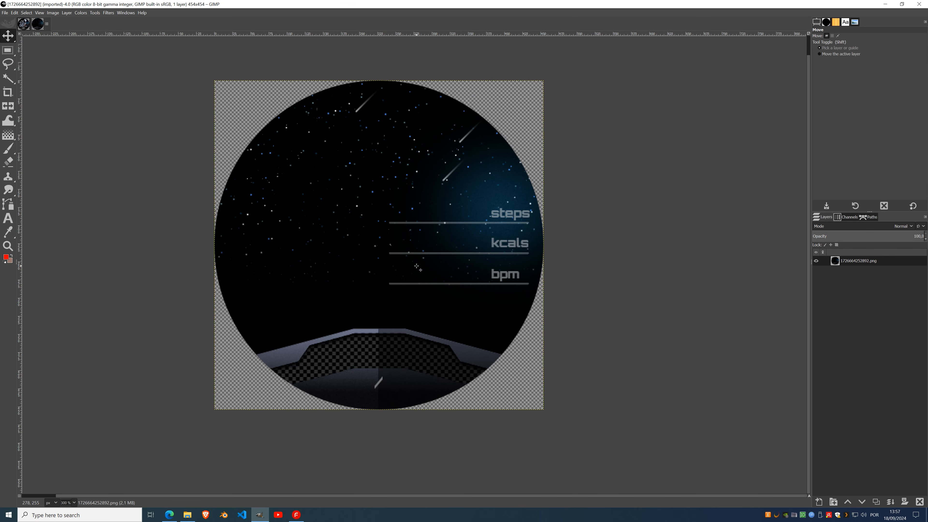
{"action": "scroll", "coordinate": [417, 266], "scroll_direction": "up", "scroll_amount": 1}
{"action": "scroll", "coordinate": [417, 267], "scroll_direction": "left", "scroll_amount": 2}
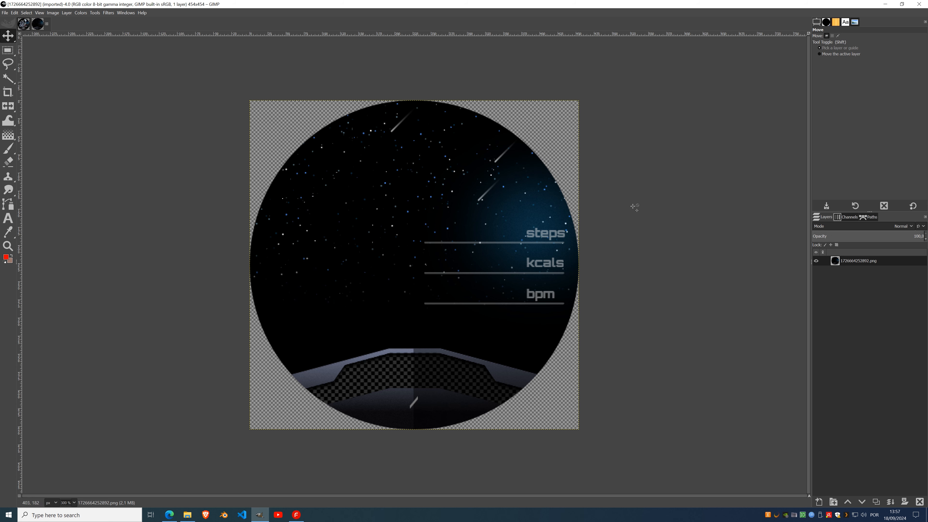
Compare the merged background with the reference image in GIMP, and return to Facemaker.
{"action": "left_click", "coordinate": [23, 26]}
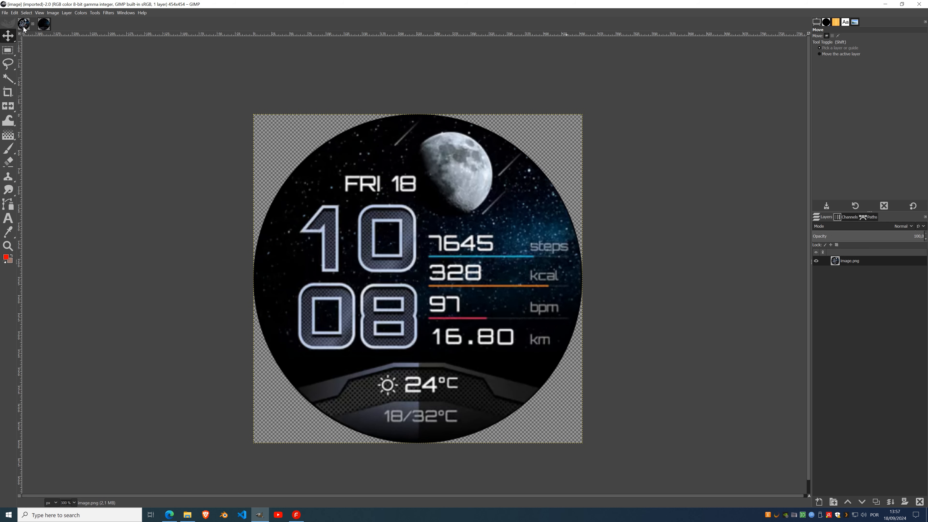
{"action": "left_click", "coordinate": [41, 27]}
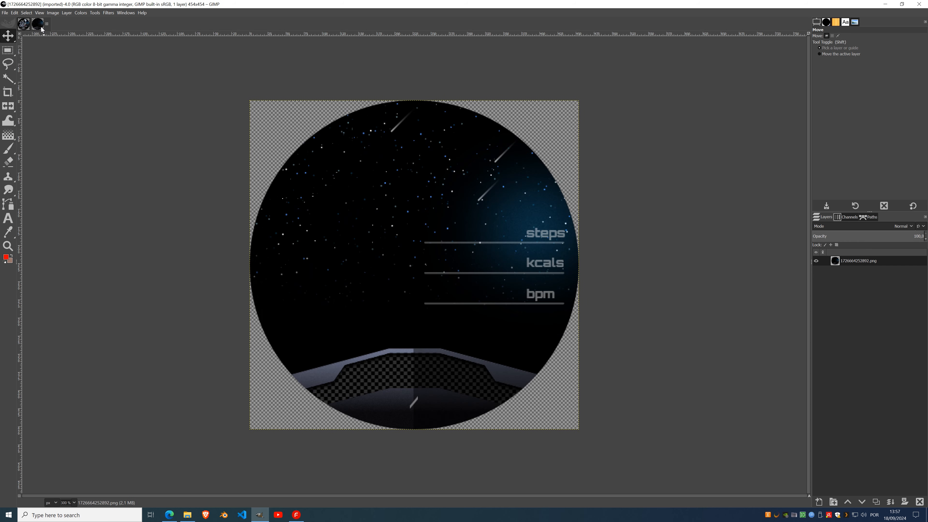
{"action": "left_click", "coordinate": [24, 25]}
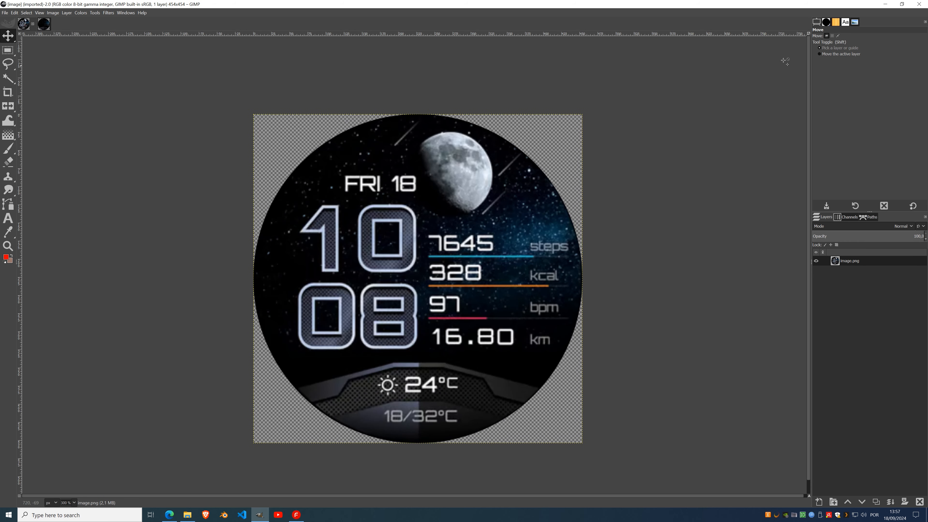
{"action": "left_click", "coordinate": [885, 4]}
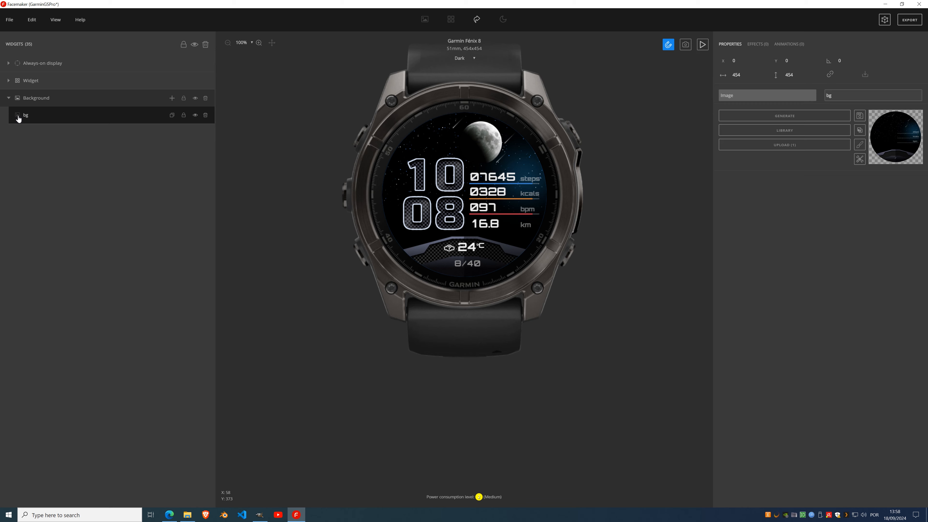
Collapse the Digital Dial group, run the simulator for the watch face and allow it through the firewall on private networks.
{"action": "left_click", "coordinate": [9, 81]}
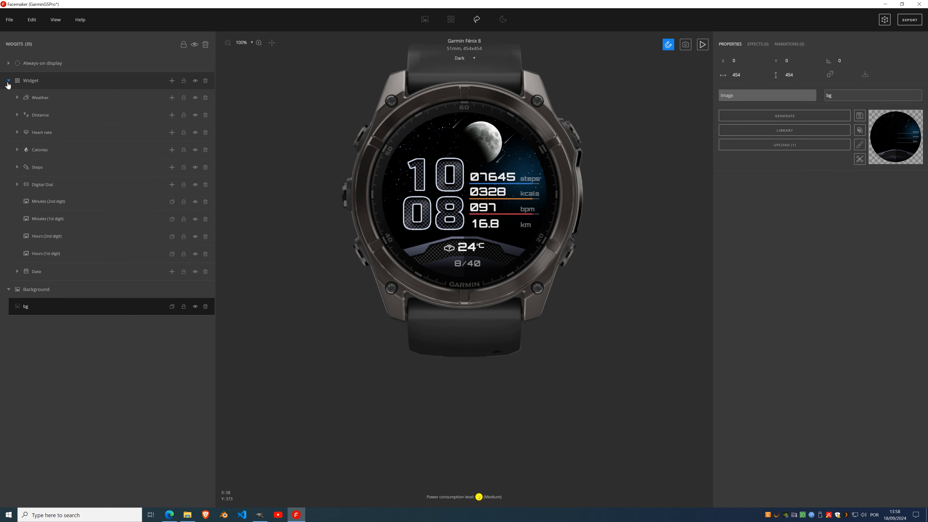
{"action": "left_click", "coordinate": [17, 185]}
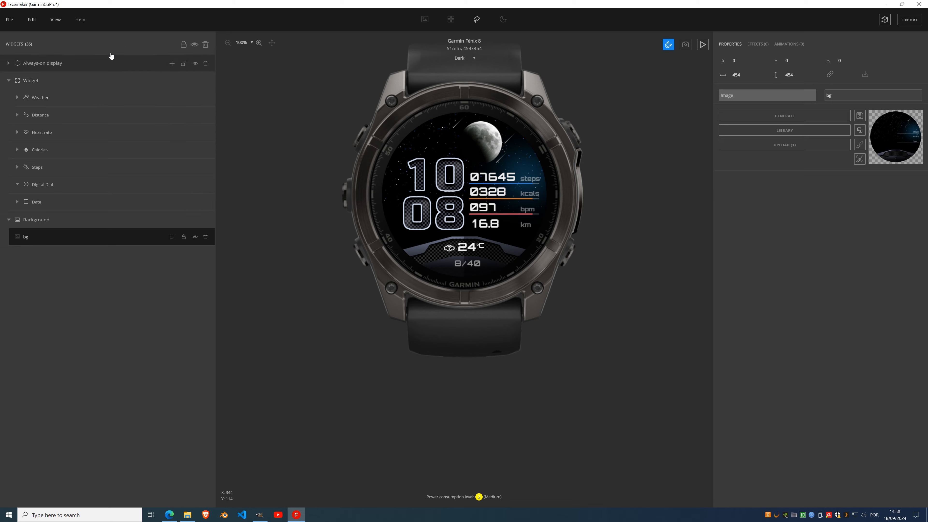
{"action": "left_click", "coordinate": [886, 22]}
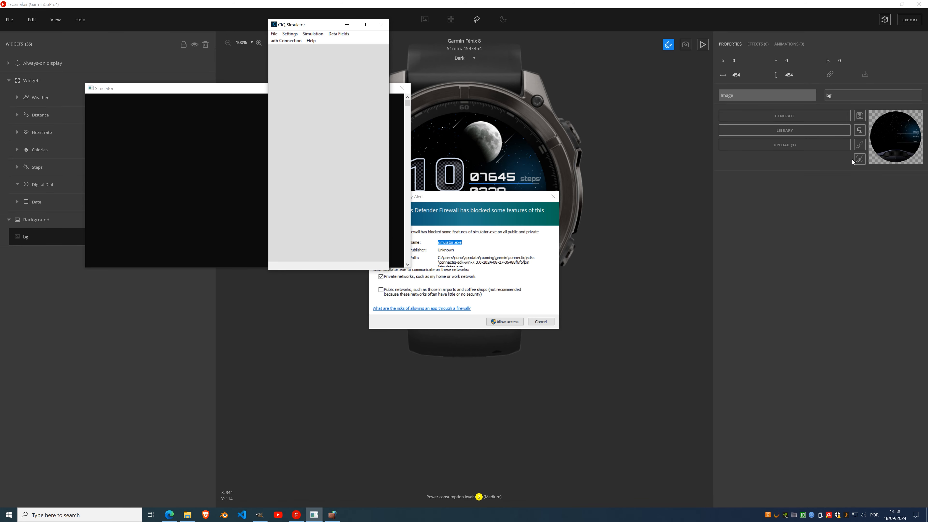
{"action": "left_click", "coordinate": [512, 321]}
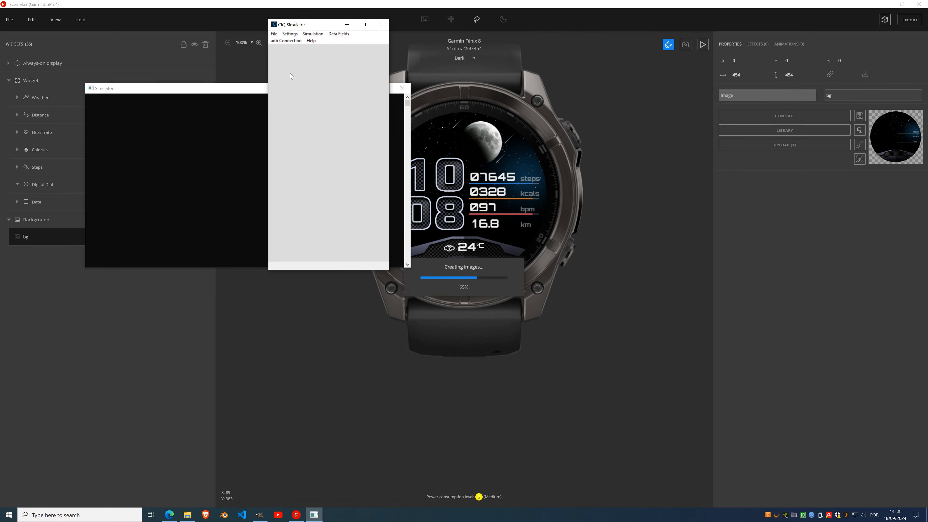
Move the CIQ Simulator window beside the face preview and minimize the simulator's console window.
{"action": "left_click_drag", "start_coordinate": [302, 25], "coordinate": [655, 96]}
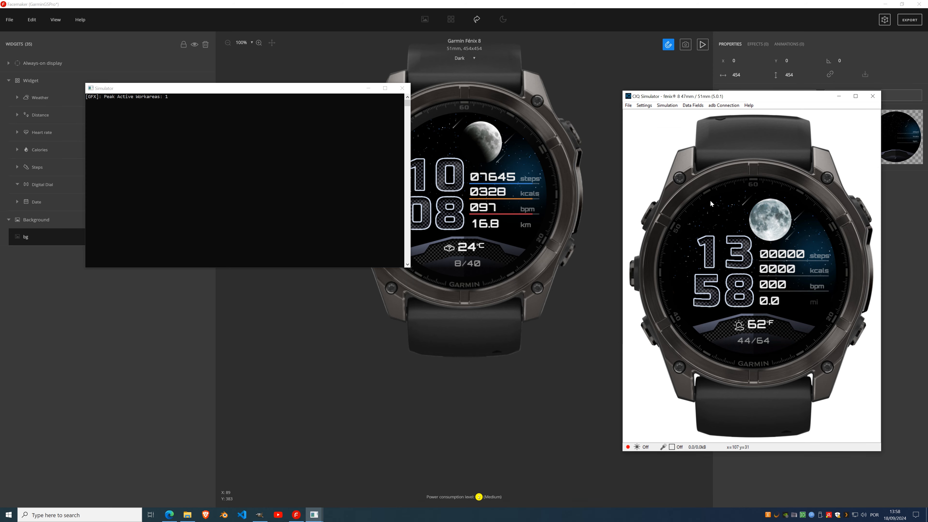
{"action": "left_click_drag", "start_coordinate": [741, 96], "coordinate": [687, 58]}
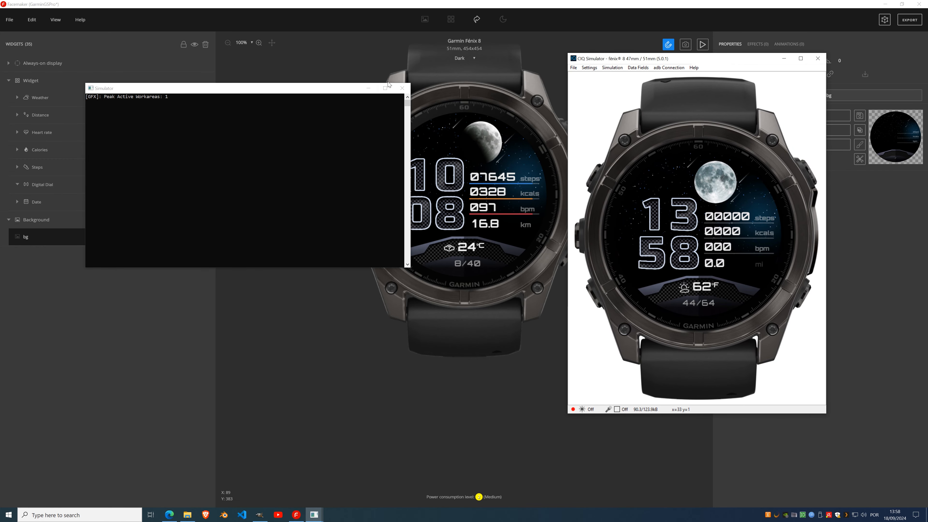
{"action": "left_click", "coordinate": [368, 88]}
{"action": "left_click_drag", "start_coordinate": [762, 63], "coordinate": [817, 121]}
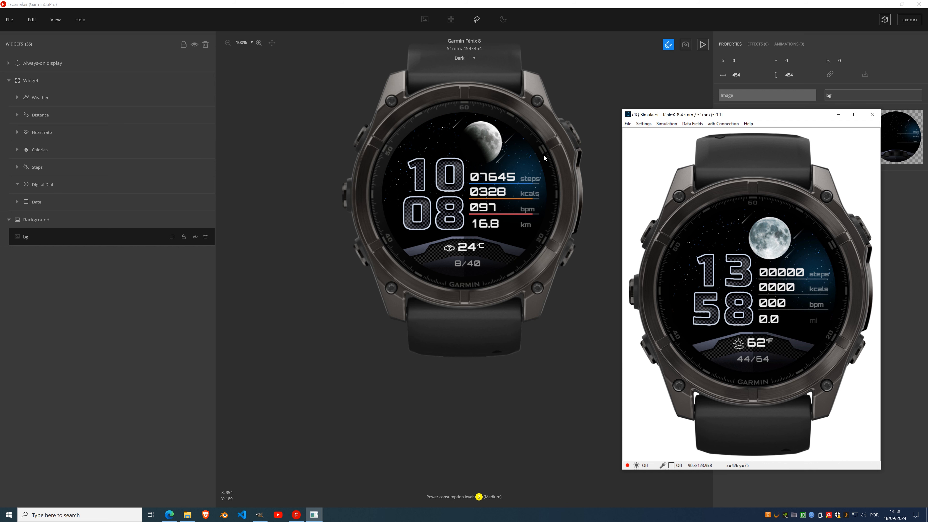
Play and pause the face preview, and bring the CIQ Simulator window back beside it.
{"action": "left_click", "coordinate": [703, 46]}
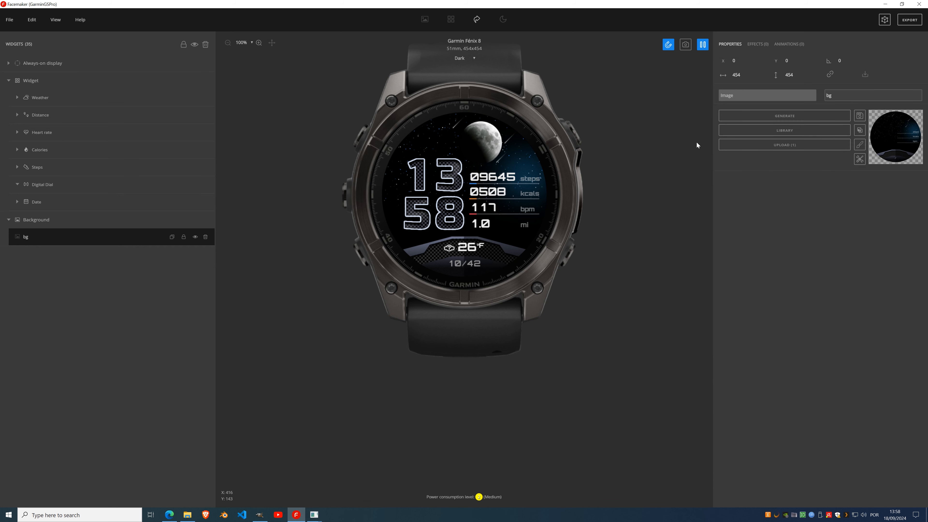
{"action": "left_click", "coordinate": [702, 45]}
{"action": "left_click", "coordinate": [314, 514]}
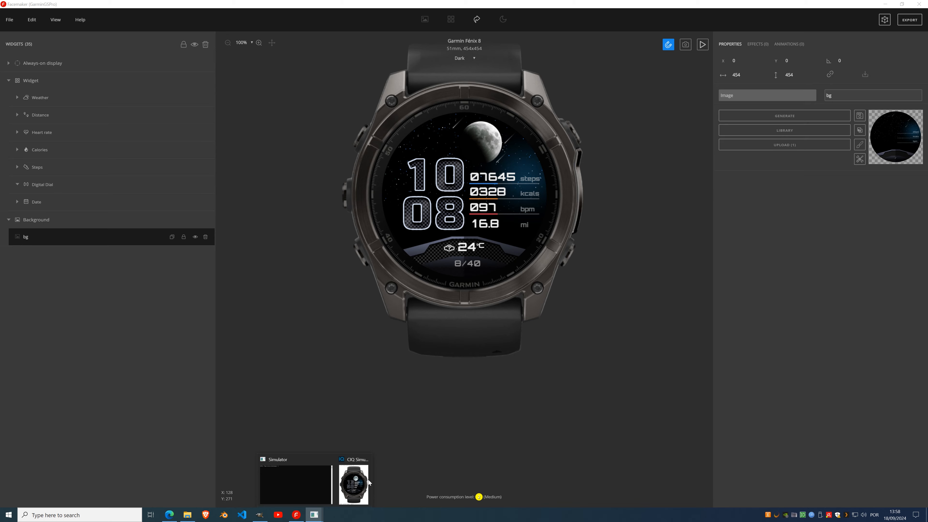
{"action": "left_click", "coordinate": [353, 480]}
{"action": "left_click_drag", "start_coordinate": [730, 117], "coordinate": [674, 103]}
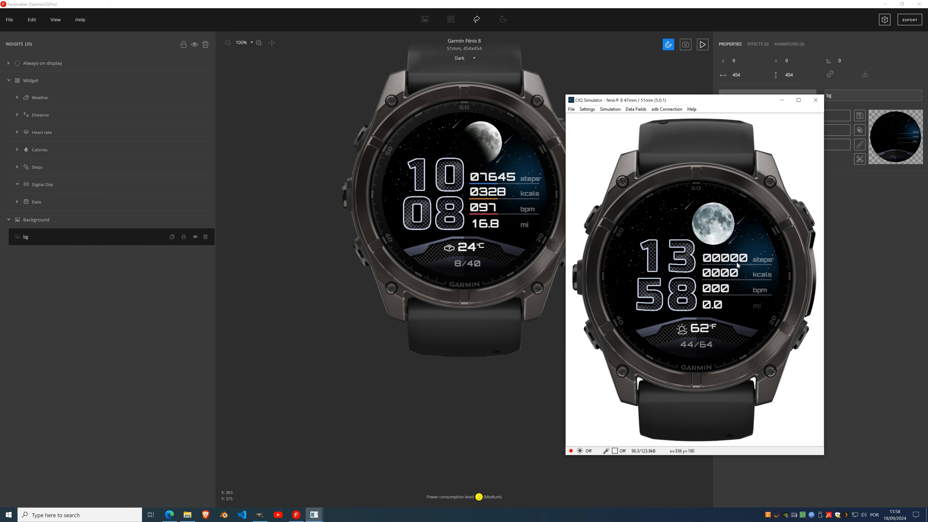
Set today's simulated activity info to a step goal of 10000 and 5891 steps, apply it and close the editor.
{"action": "left_click", "coordinate": [611, 110]}
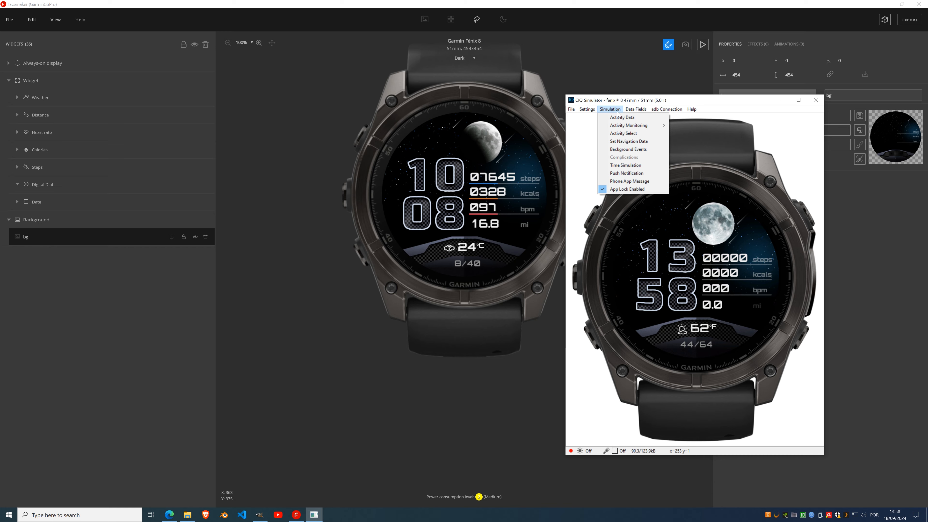
{"action": "mouse_move", "coordinate": [624, 128]}
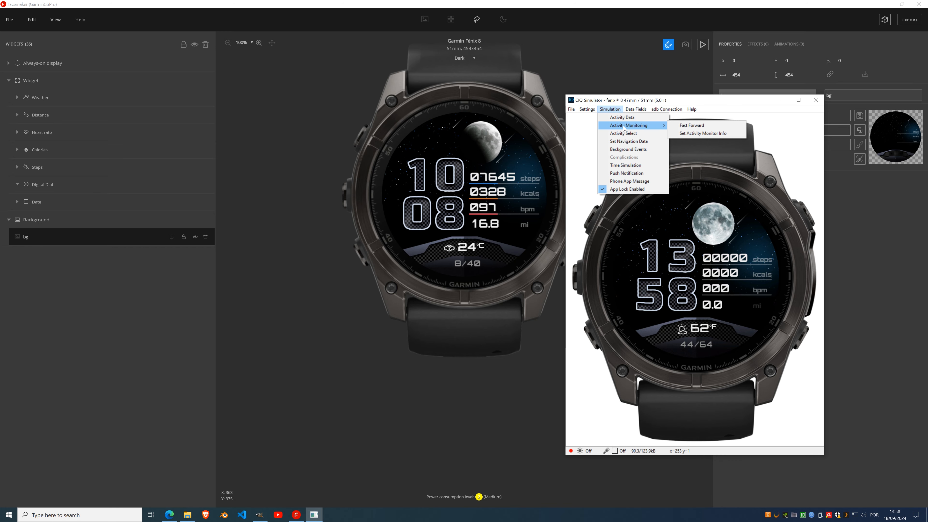
{"action": "left_click", "coordinate": [705, 134]}
{"action": "left_click_drag", "start_coordinate": [674, 184], "coordinate": [299, 188]}
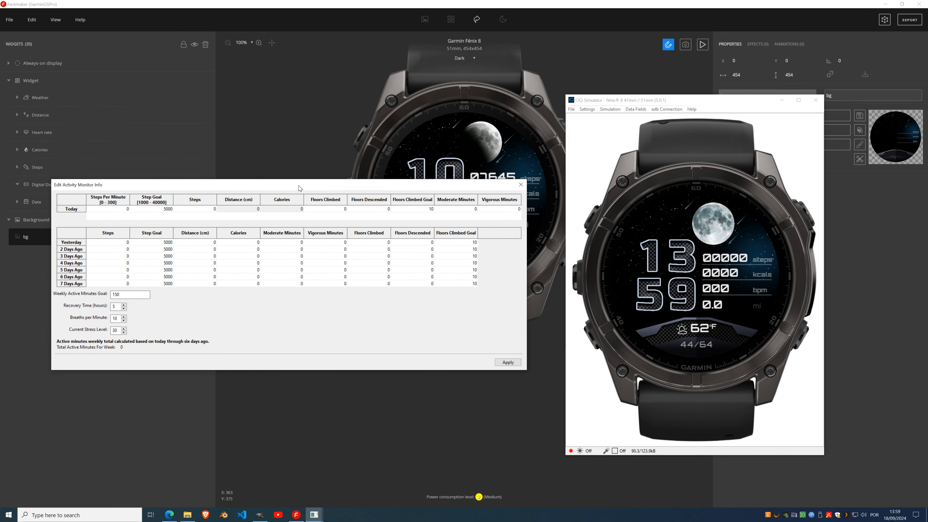
{"action": "double_click", "coordinate": [152, 211]}
{"action": "type", "text": "1"}
{"action": "key", "text": "Return"}
{"action": "key", "text": "Return"}
{"action": "left_click", "coordinate": [515, 363]}
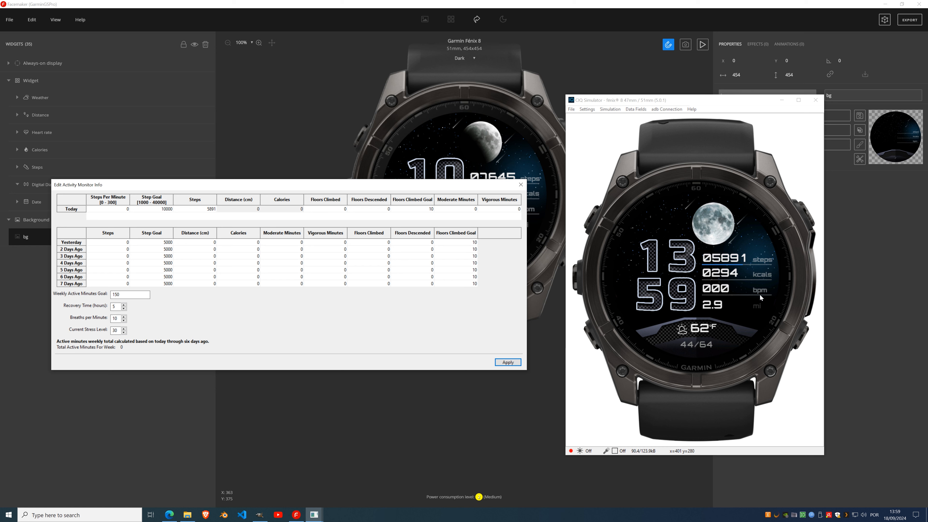
{"action": "left_click", "coordinate": [521, 184]}
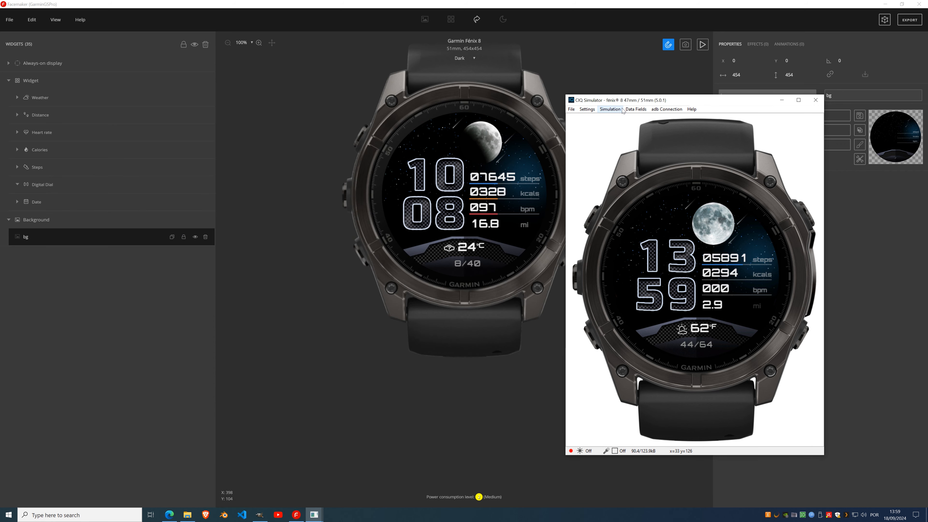
Start the activity data simulation to feed a heart rate to the watch face, and close its dialog.
{"action": "left_click", "coordinate": [621, 111]}
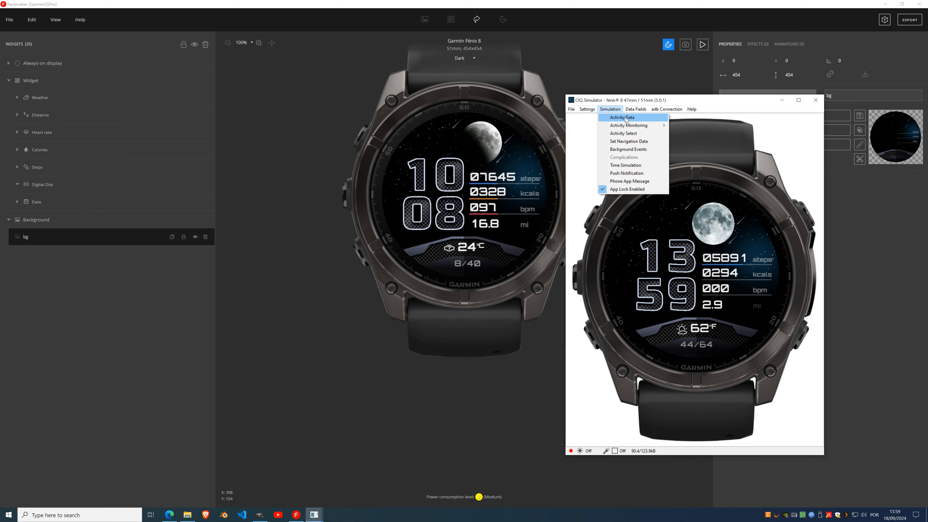
{"action": "left_click", "coordinate": [627, 119]}
{"action": "left_click_drag", "start_coordinate": [679, 221], "coordinate": [394, 224]}
{"action": "left_click", "coordinate": [341, 317]}
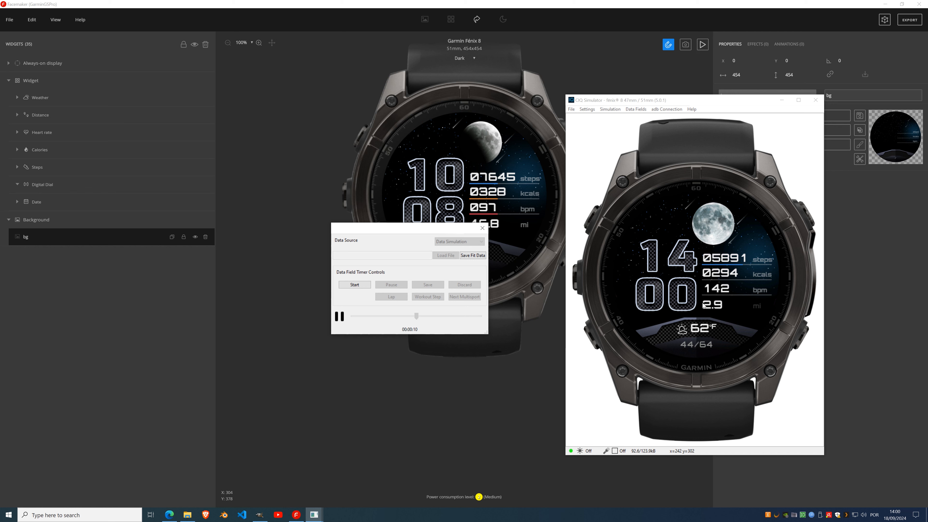
{"action": "left_click", "coordinate": [483, 229]}
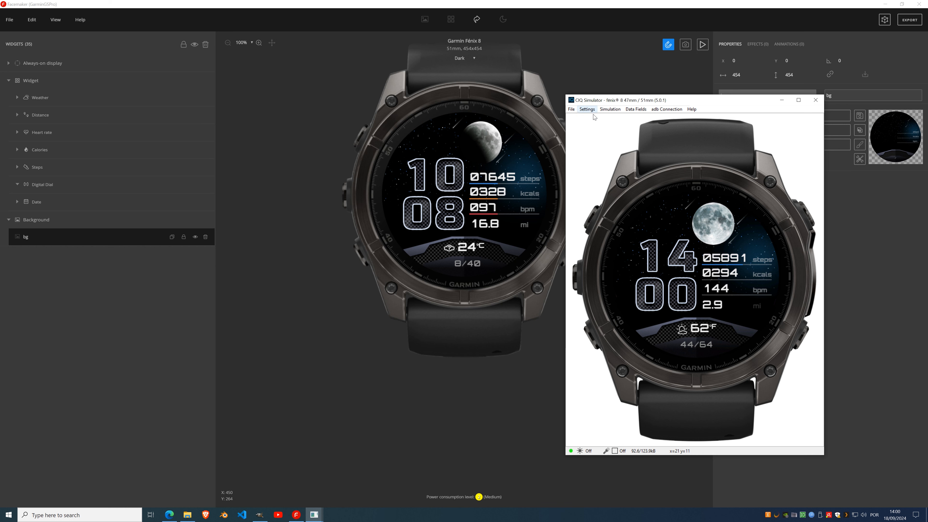
Set the simulator's units display to Metric.
{"action": "left_click", "coordinate": [587, 109]}
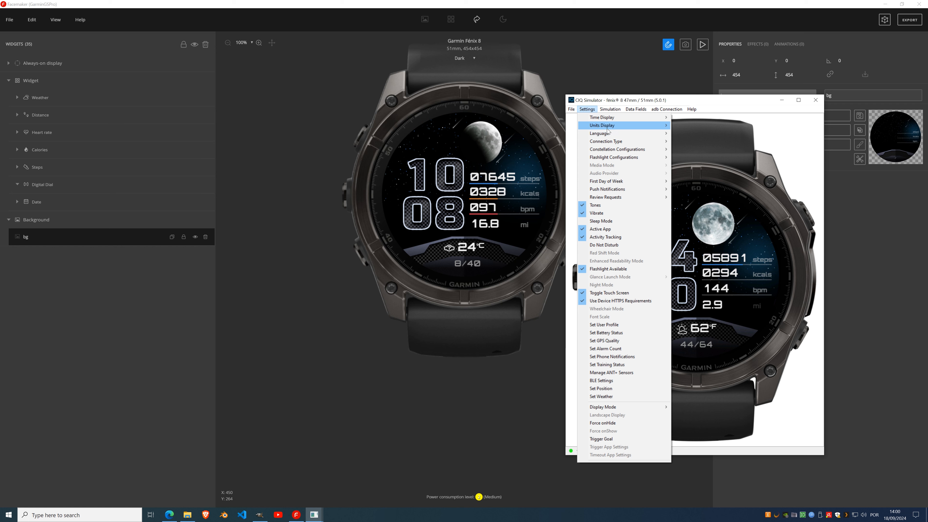
{"action": "mouse_move", "coordinate": [608, 127]}
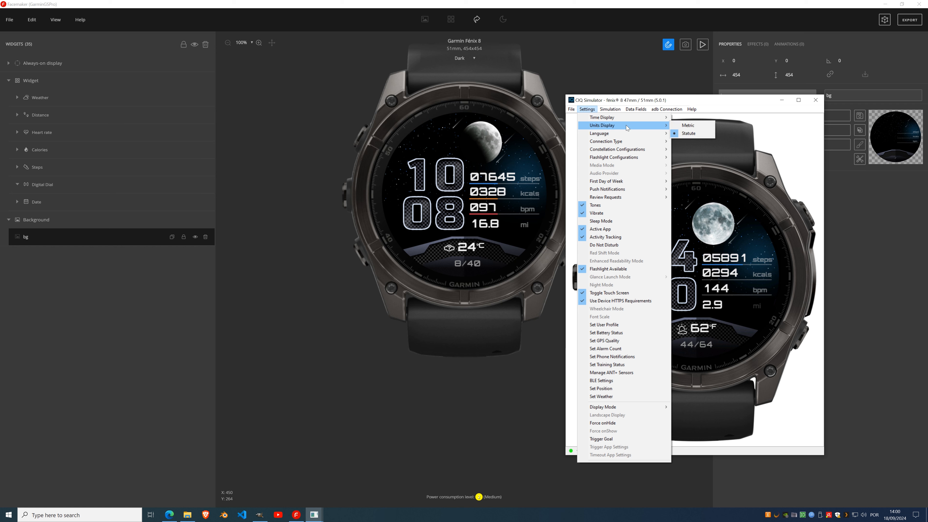
{"action": "left_click", "coordinate": [688, 125]}
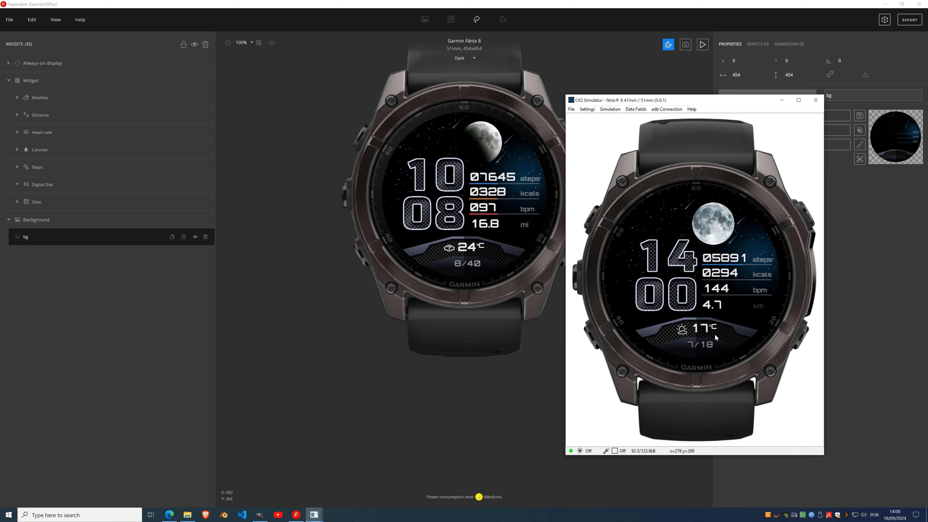
Switch the simulator's display mode to Always-On to check the dimmed time, and return it to High Power.
{"action": "left_click_drag", "start_coordinate": [711, 100], "coordinate": [220, 108]}
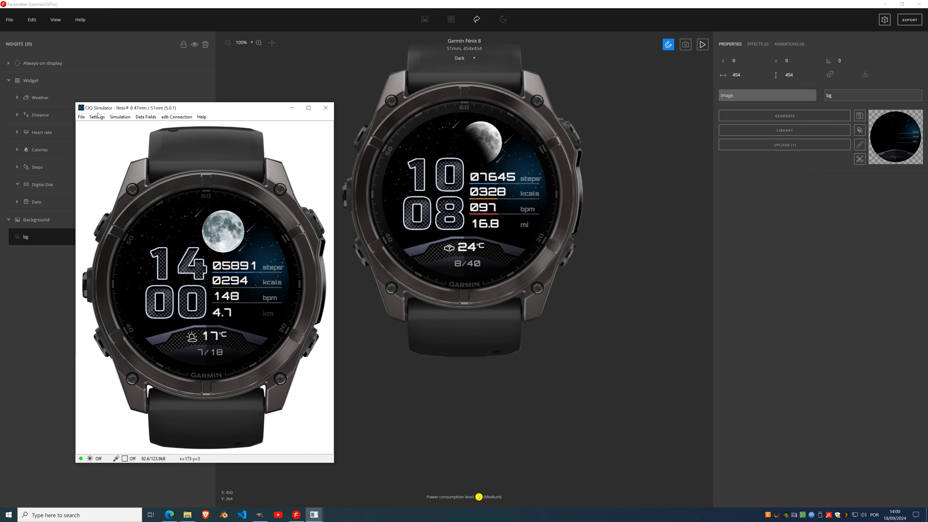
{"action": "left_click_drag", "start_coordinate": [108, 111], "coordinate": [161, 93]}
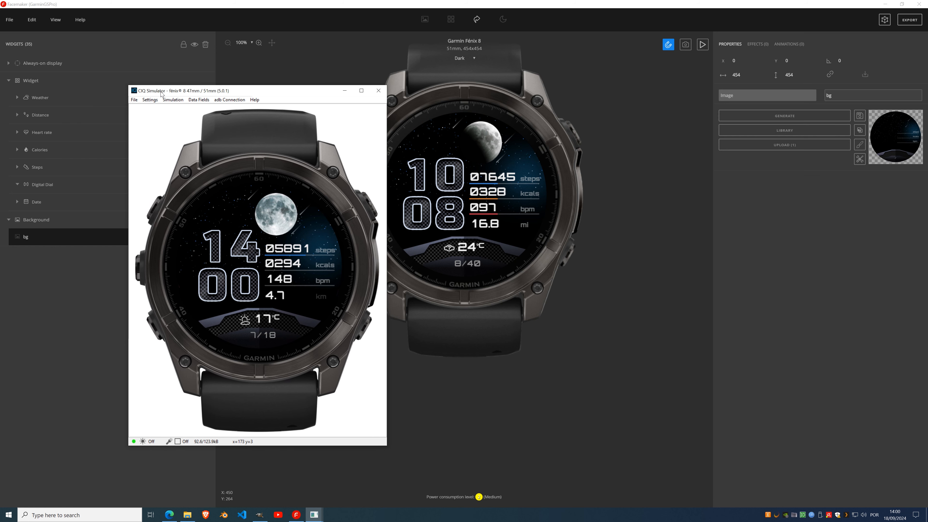
{"action": "left_click", "coordinate": [150, 99]}
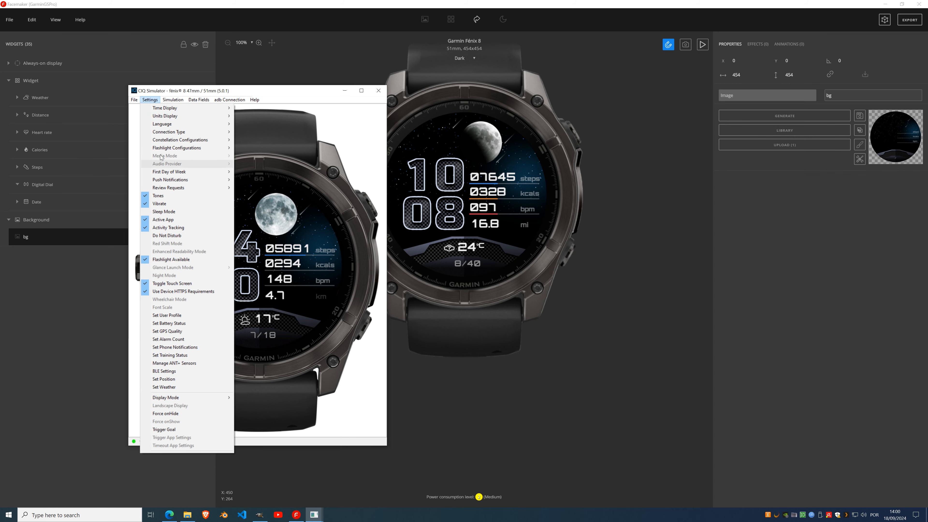
{"action": "mouse_move", "coordinate": [166, 102]}
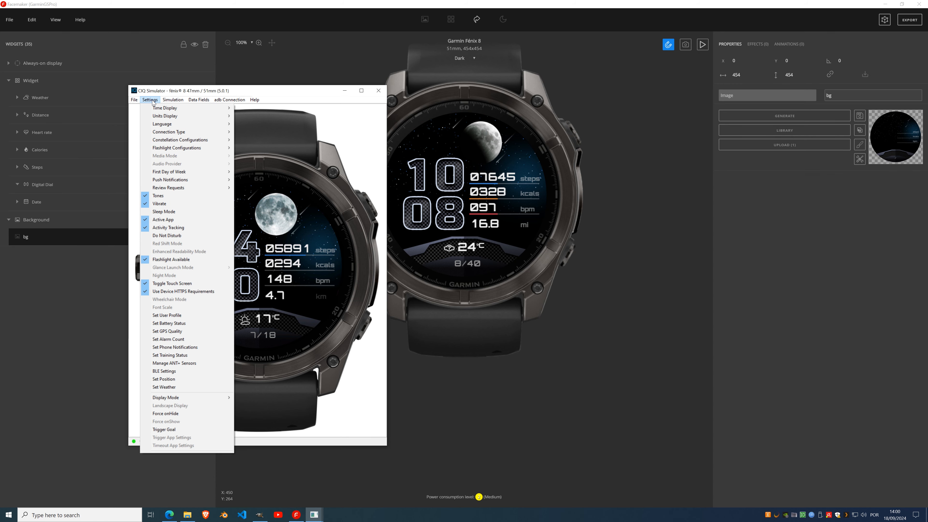
{"action": "mouse_move", "coordinate": [204, 398]}
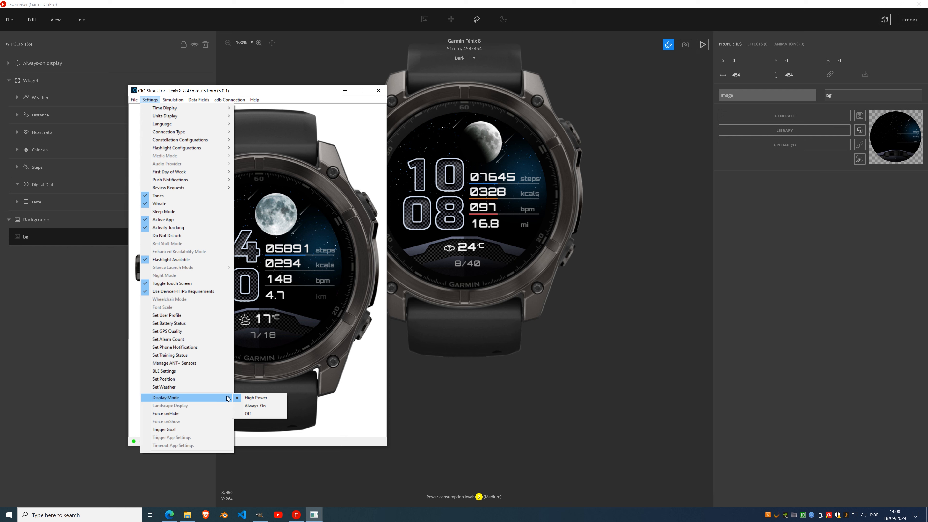
{"action": "left_click", "coordinate": [264, 406]}
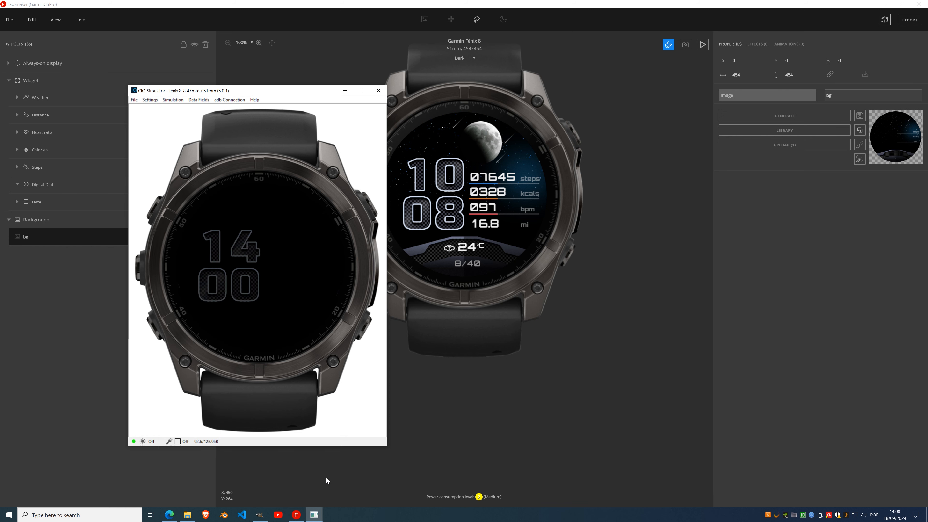
{"action": "left_click", "coordinate": [173, 100]}
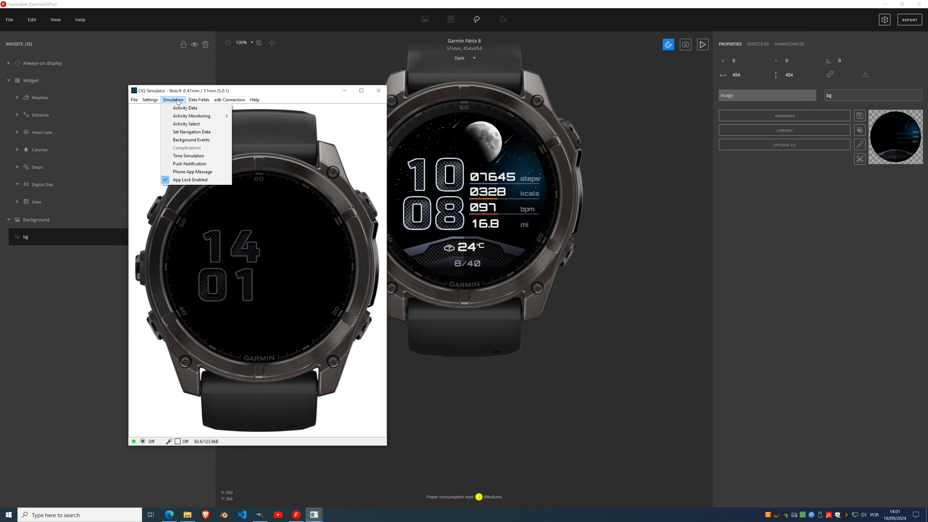
{"action": "mouse_move", "coordinate": [200, 102]}
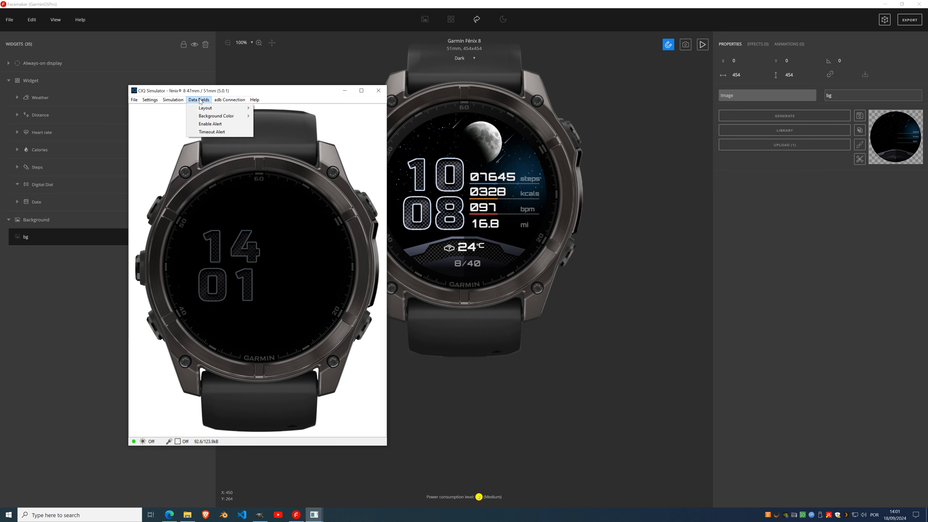
{"action": "mouse_move", "coordinate": [150, 100]}
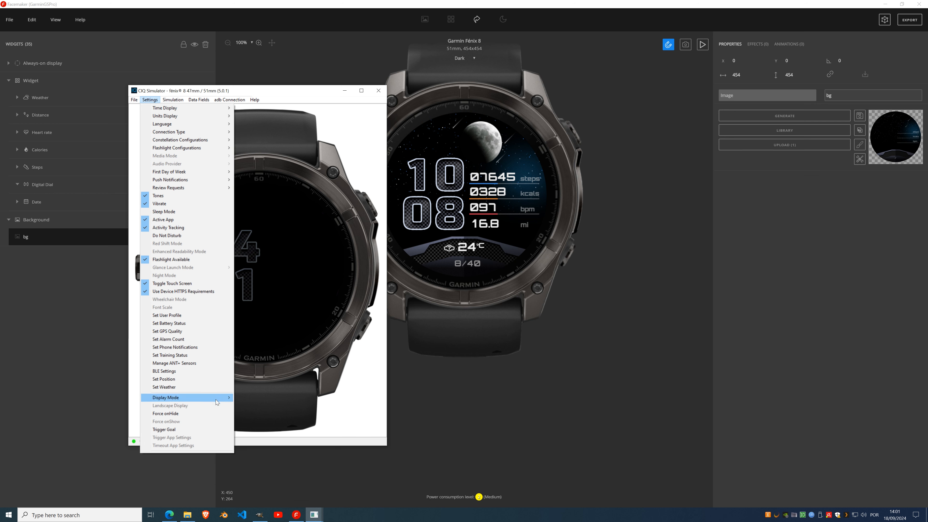
{"action": "mouse_move", "coordinate": [216, 399]}
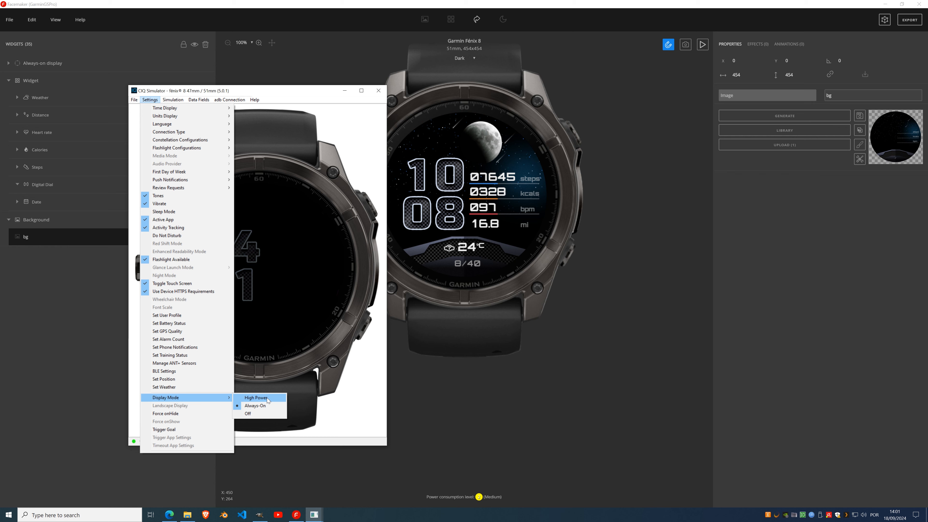
{"action": "left_click", "coordinate": [267, 400]}
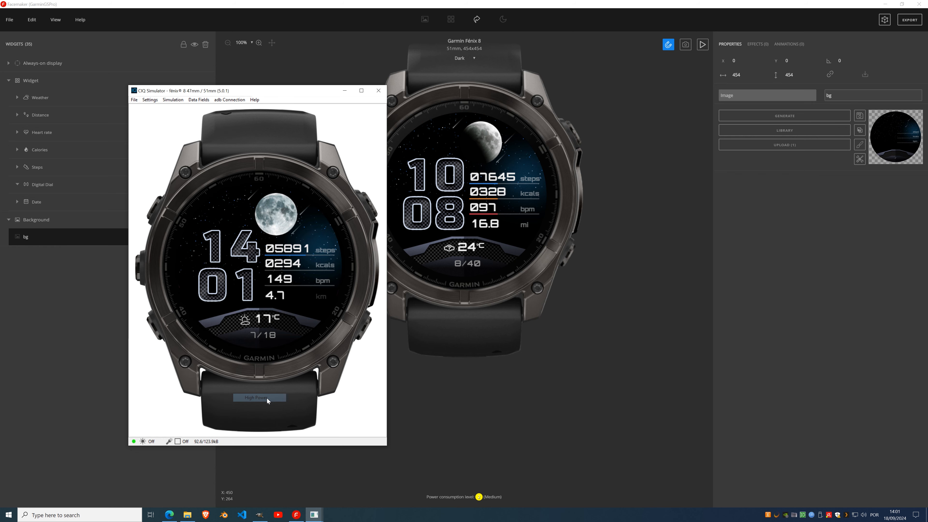
Open the simulator's Weather Editor and arrange it beside the watch so both are visible.
{"action": "left_click_drag", "start_coordinate": [249, 93], "coordinate": [721, 94]}
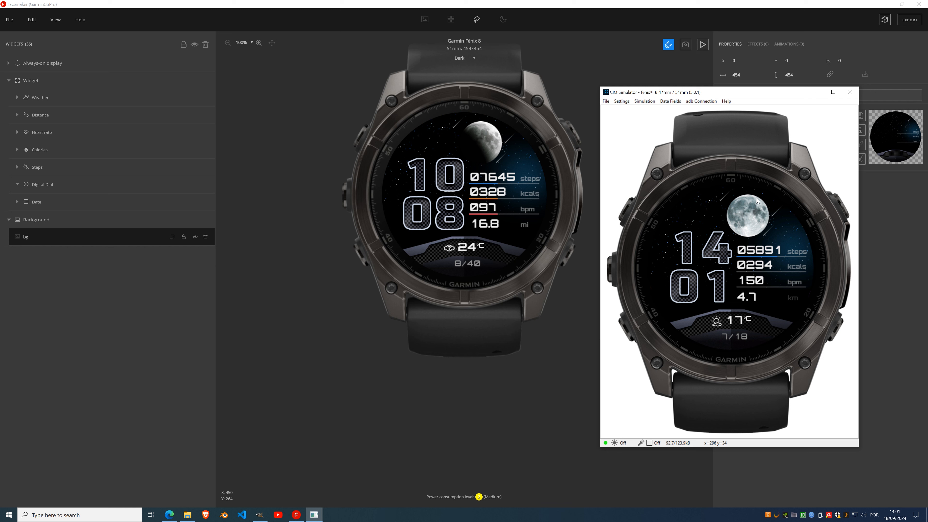
{"action": "left_click", "coordinate": [646, 102]}
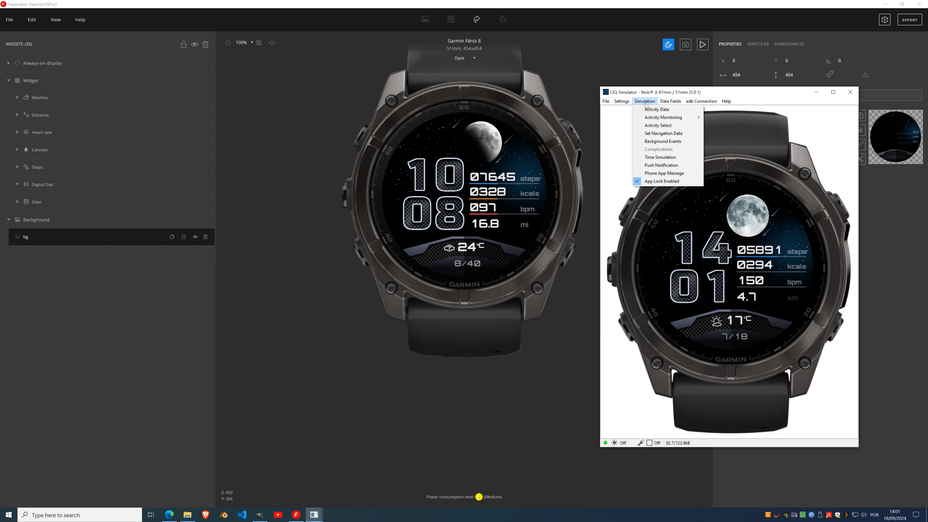
{"action": "mouse_move", "coordinate": [627, 103]}
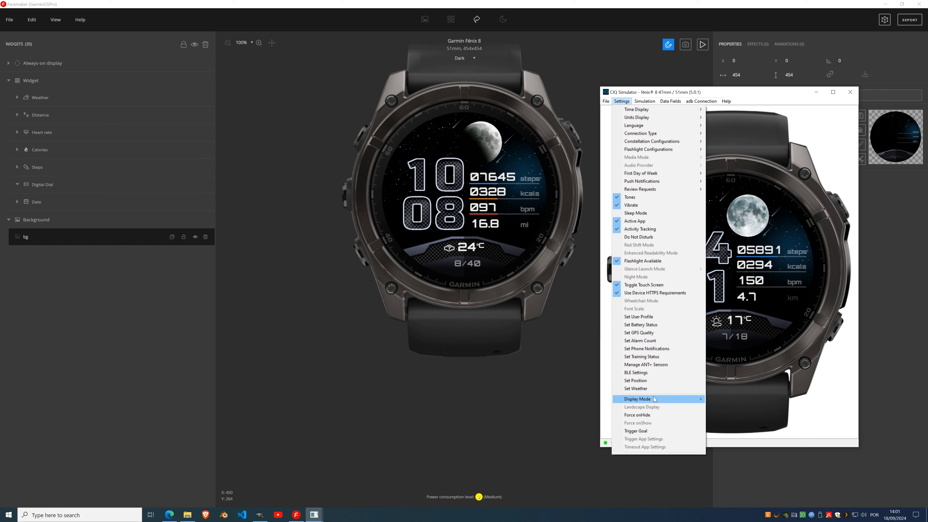
{"action": "mouse_move", "coordinate": [655, 401]}
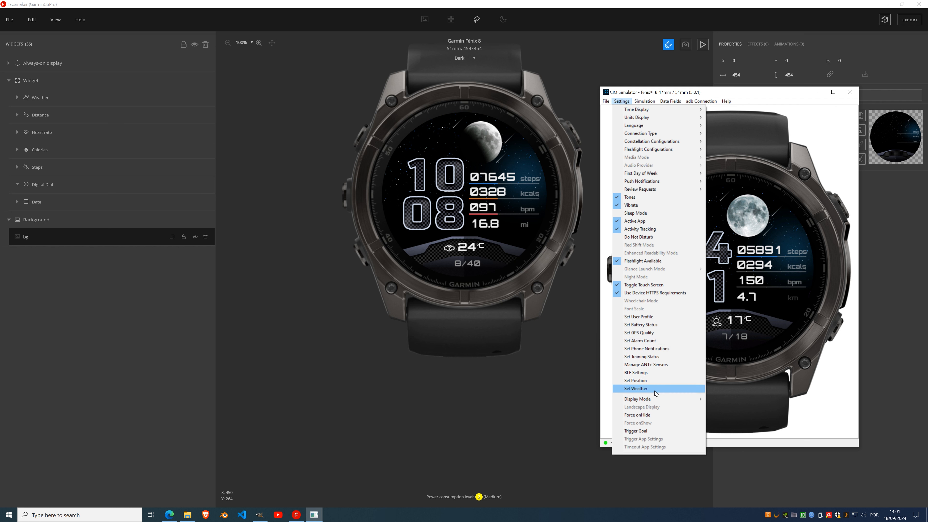
{"action": "left_click_drag", "start_coordinate": [664, 92], "coordinate": [246, 69]}
{"action": "left_click", "coordinate": [212, 77]}
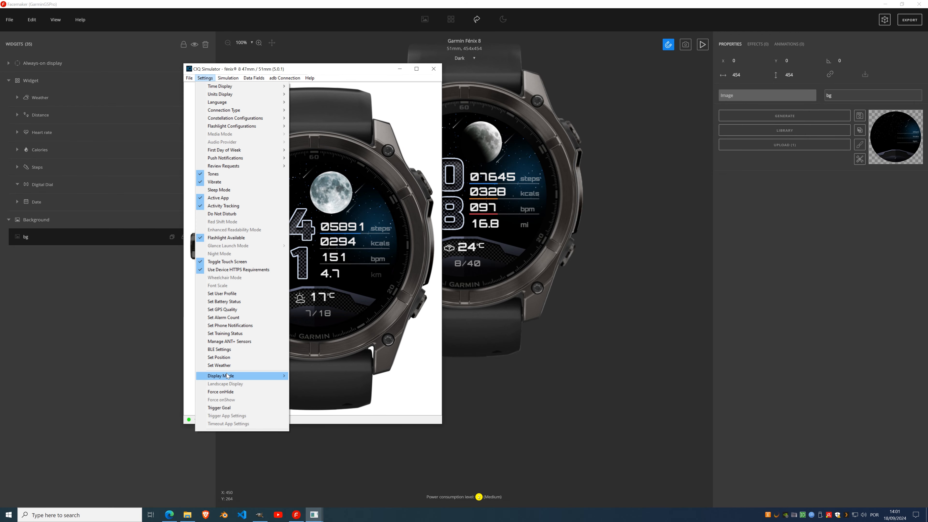
{"action": "left_click", "coordinate": [231, 365]}
{"action": "left_click_drag", "start_coordinate": [277, 166], "coordinate": [651, 206]}
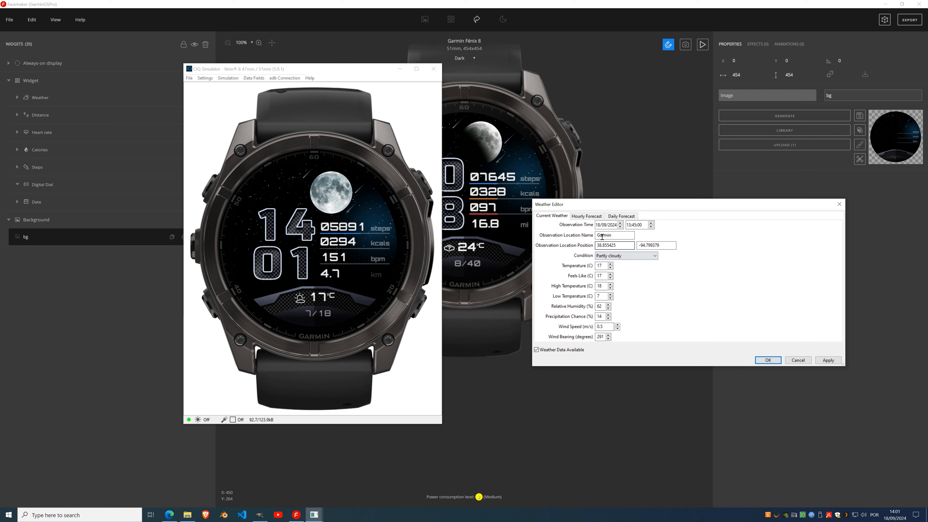
Set the daily forecast condition for 2024-09-18 to Hurricane and apply it to the simulated watch.
{"action": "left_click", "coordinate": [594, 217]}
{"action": "left_click", "coordinate": [610, 217]}
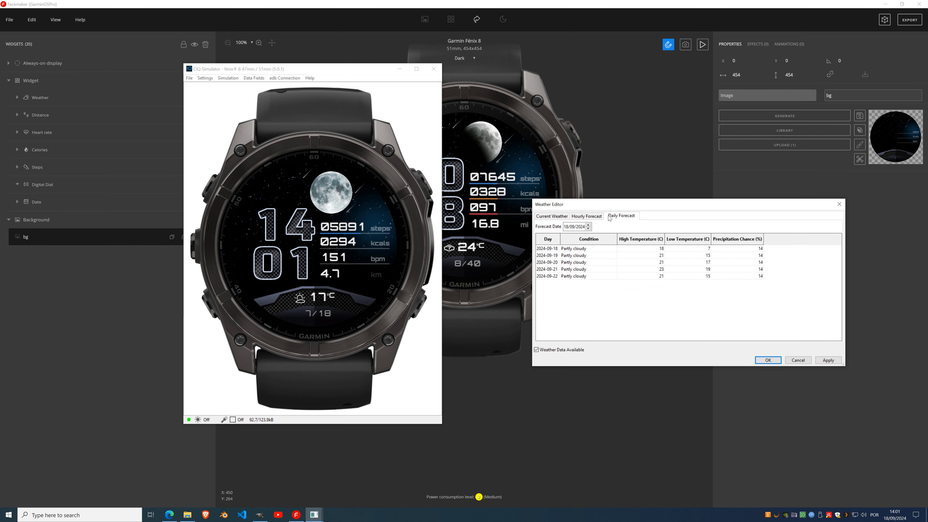
{"action": "left_click", "coordinate": [594, 250]}
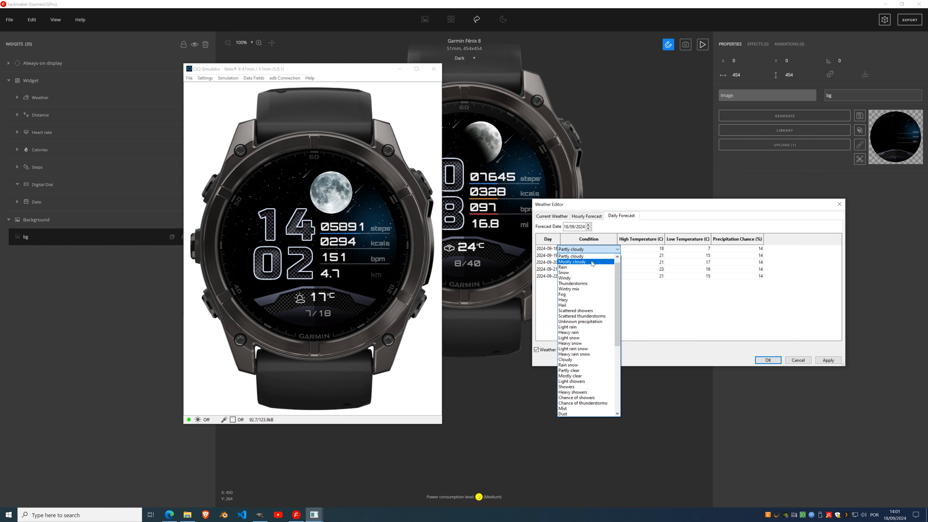
{"action": "scroll", "coordinate": [585, 314], "scroll_direction": "down", "scroll_amount": 7}
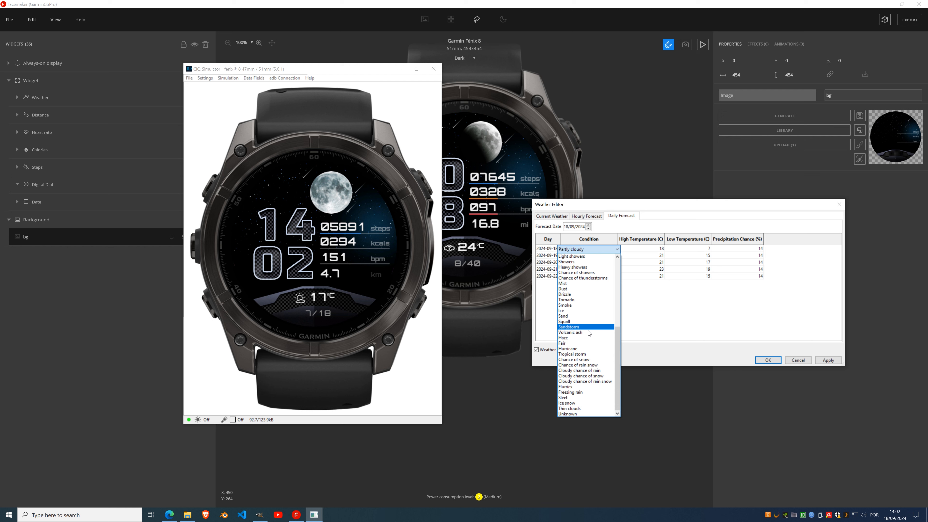
{"action": "left_click", "coordinate": [570, 348]}
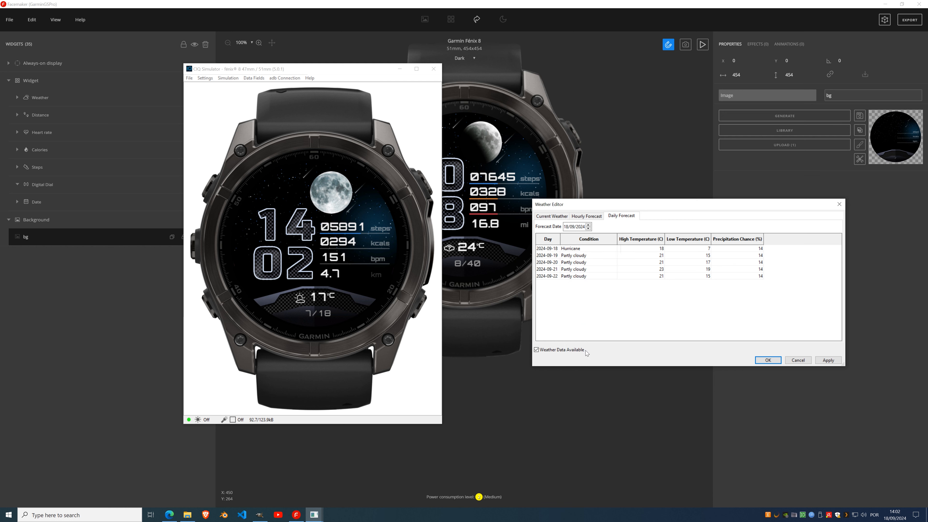
{"action": "left_click", "coordinate": [832, 361]}
Set the current weather condition to Tornado, apply it to the watch, and close the Weather Editor.
{"action": "left_click", "coordinate": [591, 216]}
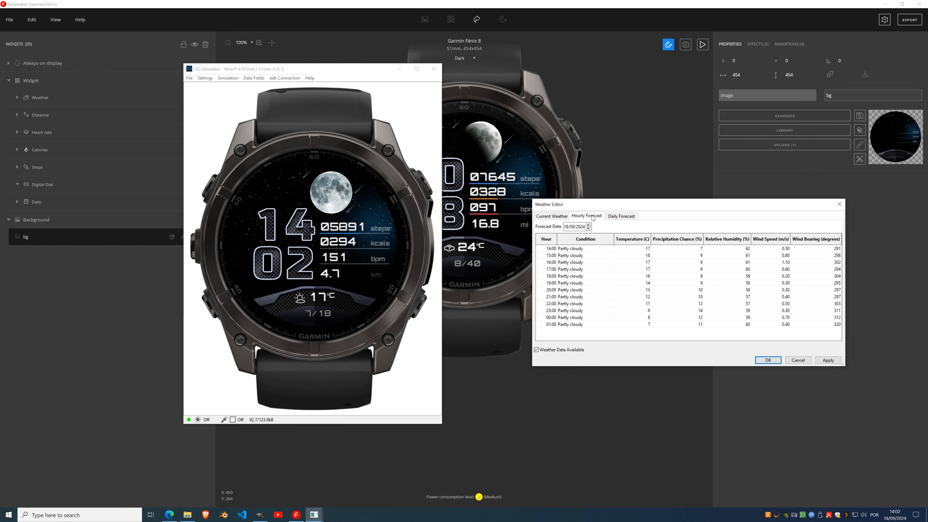
{"action": "left_click", "coordinate": [552, 217]}
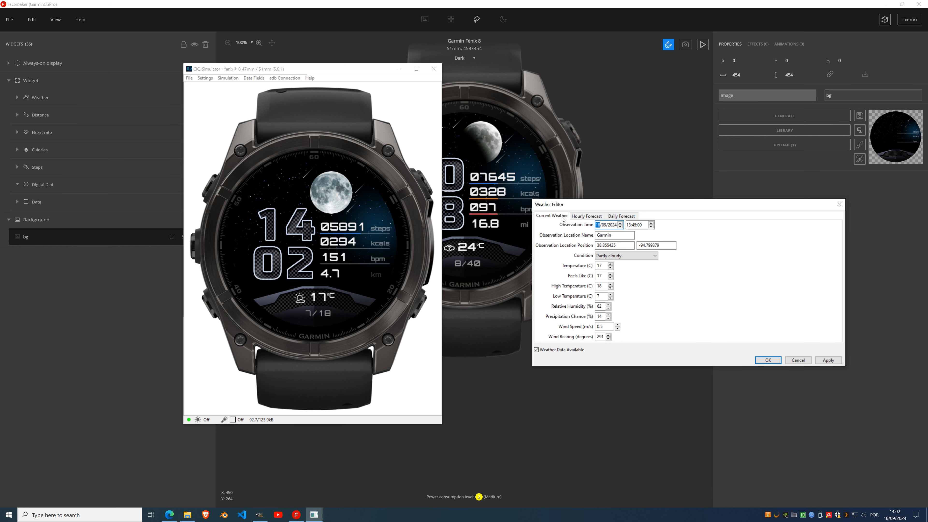
{"action": "left_click", "coordinate": [632, 257]}
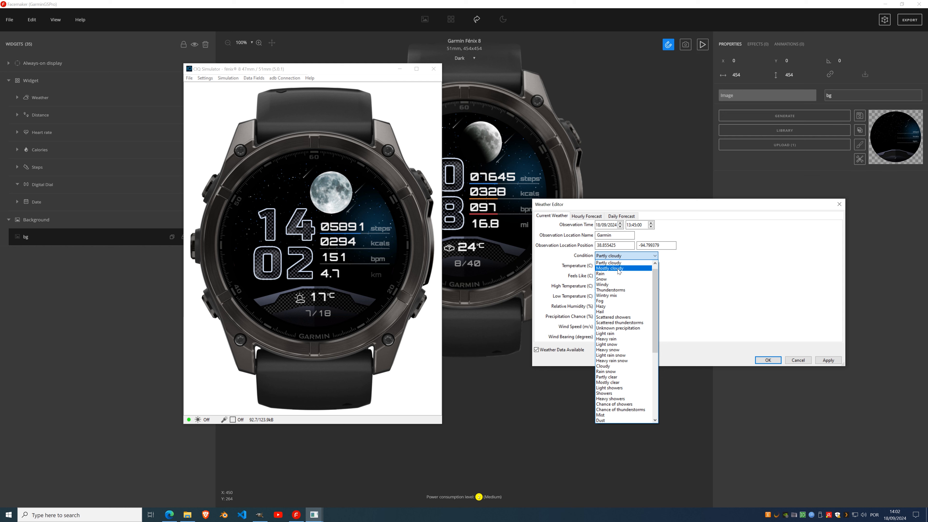
{"action": "scroll", "coordinate": [627, 334], "scroll_direction": "down", "scroll_amount": 3}
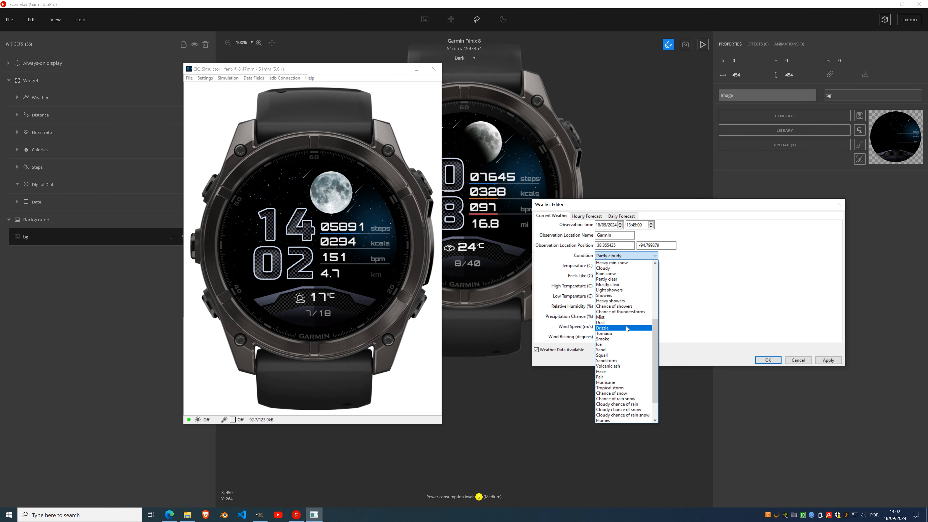
{"action": "left_click", "coordinate": [627, 334]}
{"action": "left_click", "coordinate": [824, 362]}
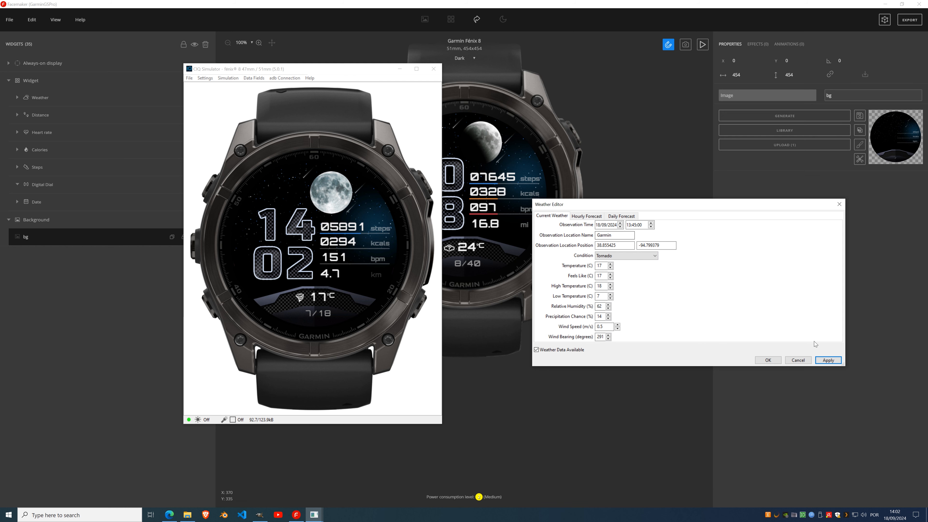
{"action": "left_click", "coordinate": [771, 360]}
Play the live preview in Facemaker and place the simulator window beside it to compare the two watch faces.
{"action": "left_click_drag", "start_coordinate": [303, 72], "coordinate": [188, 62]}
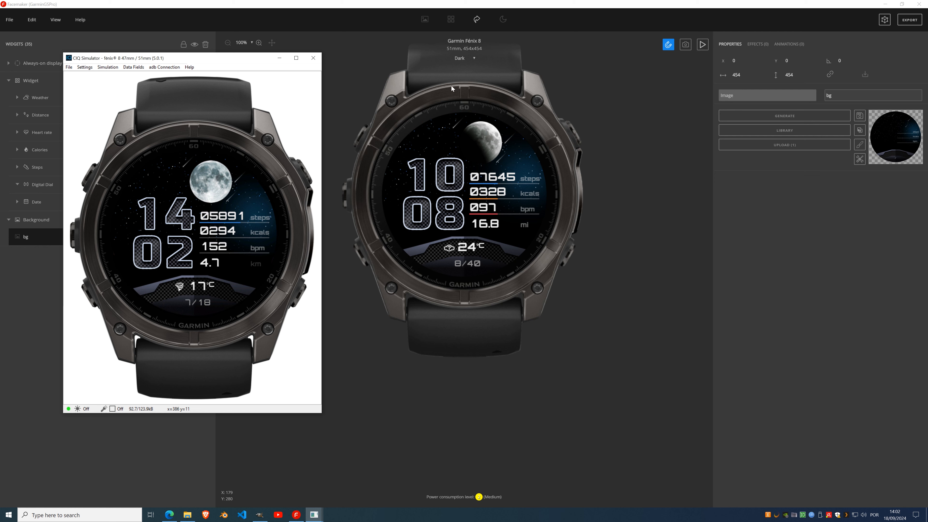
{"action": "left_click", "coordinate": [703, 44]}
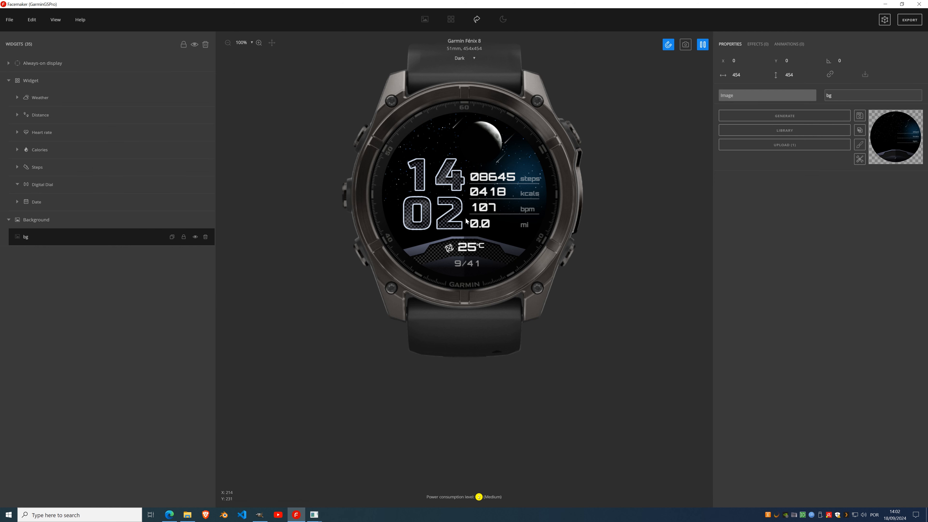
{"action": "left_click", "coordinate": [315, 515]}
{"action": "left_click", "coordinate": [354, 486]}
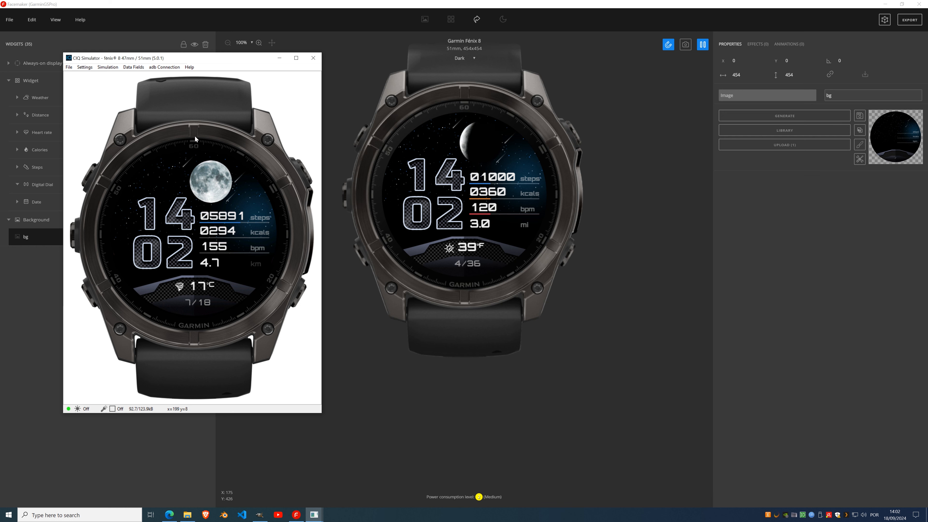
{"action": "left_click_drag", "start_coordinate": [219, 58], "coordinate": [770, 82]}
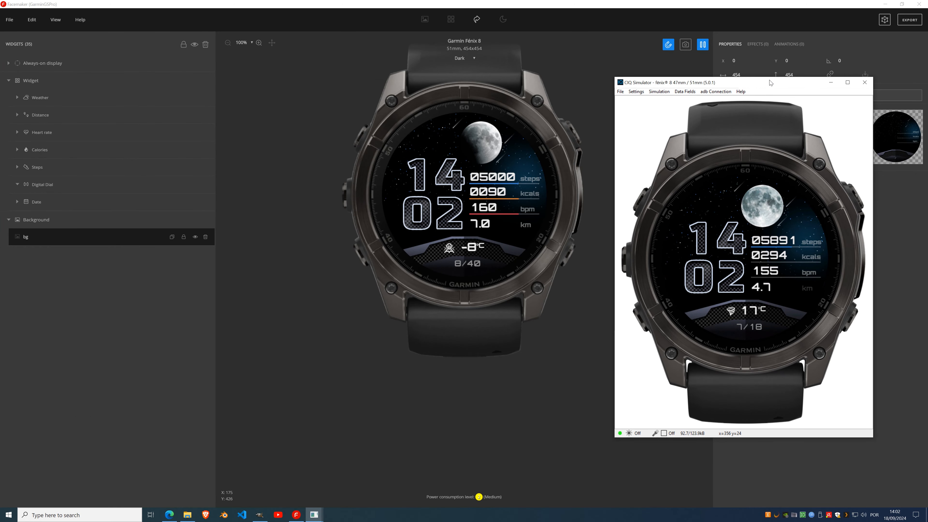